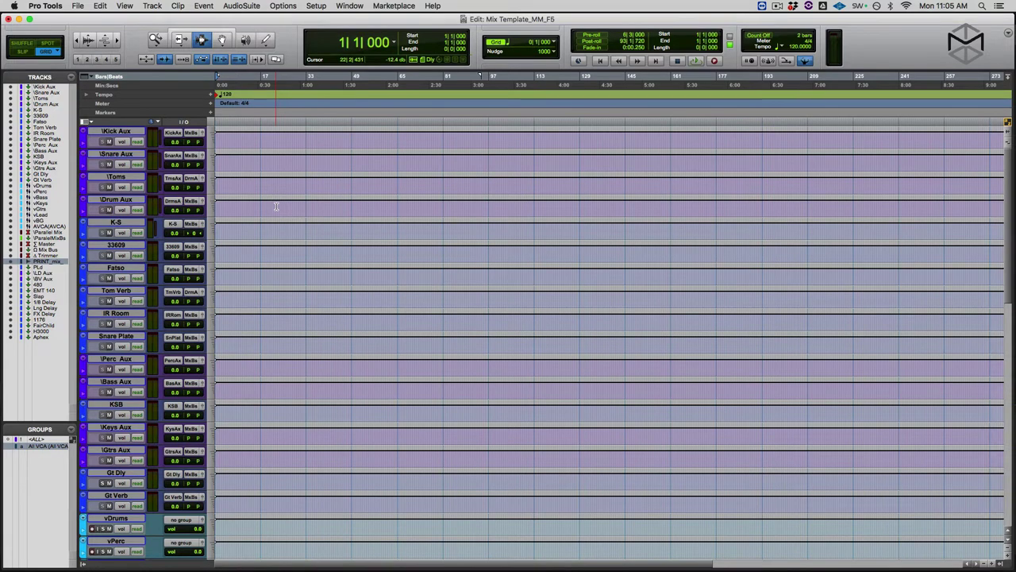
- Look through all tracks of the mix template in the Edit window, from \Kick Aux down to FairChild and back
{"action": "scroll", "coordinate": [277, 207], "scroll_direction": "down", "scroll_amount": 8}
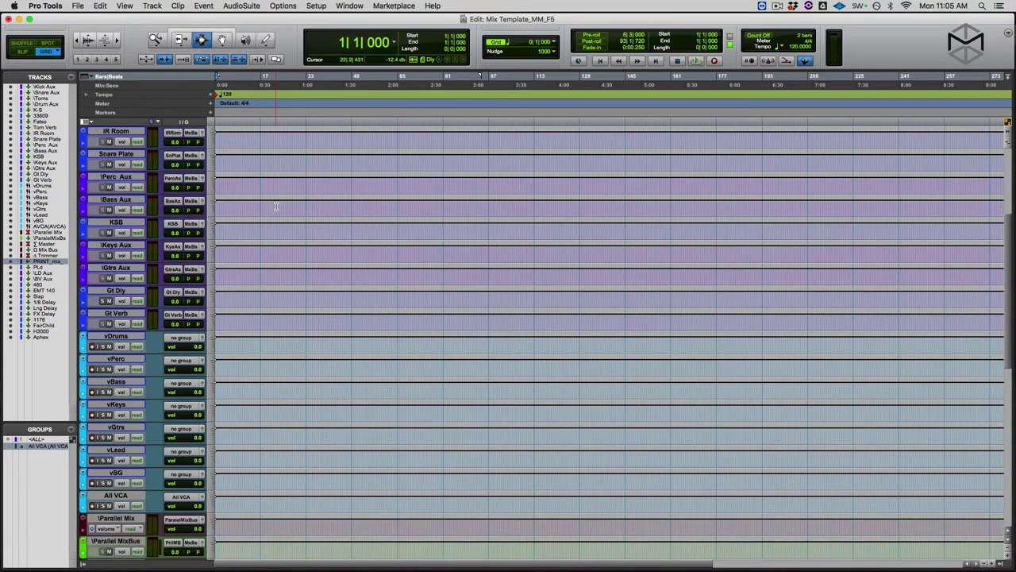
{"action": "scroll", "coordinate": [276, 207], "scroll_direction": "down", "scroll_amount": 3}
{"action": "scroll", "coordinate": [276, 206], "scroll_direction": "down", "scroll_amount": 7}
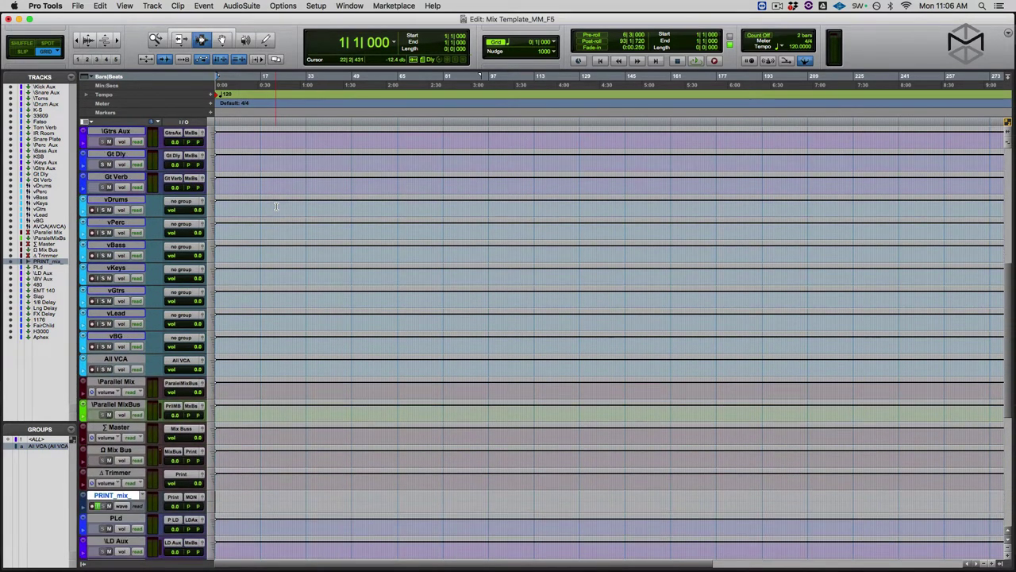
{"action": "scroll", "coordinate": [276, 207], "scroll_direction": "down", "scroll_amount": 2}
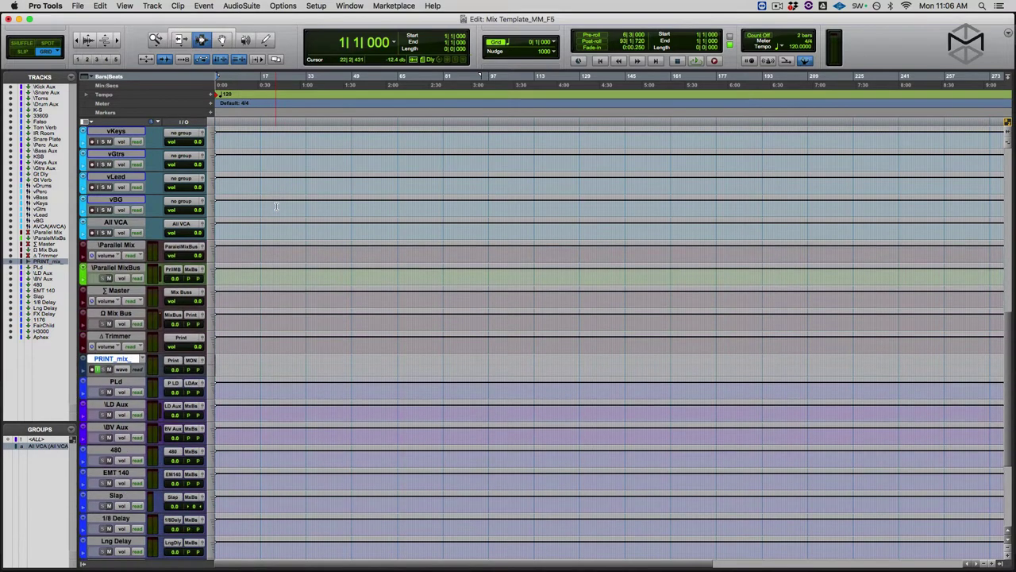
{"action": "scroll", "coordinate": [276, 207], "scroll_direction": "down", "scroll_amount": 3}
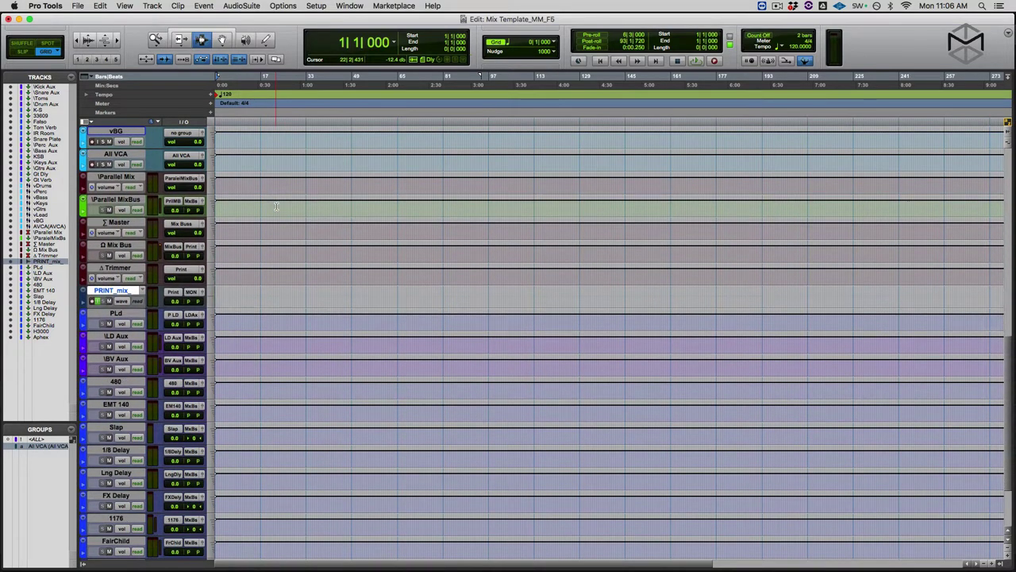
{"action": "left_click", "coordinate": [116, 294]}
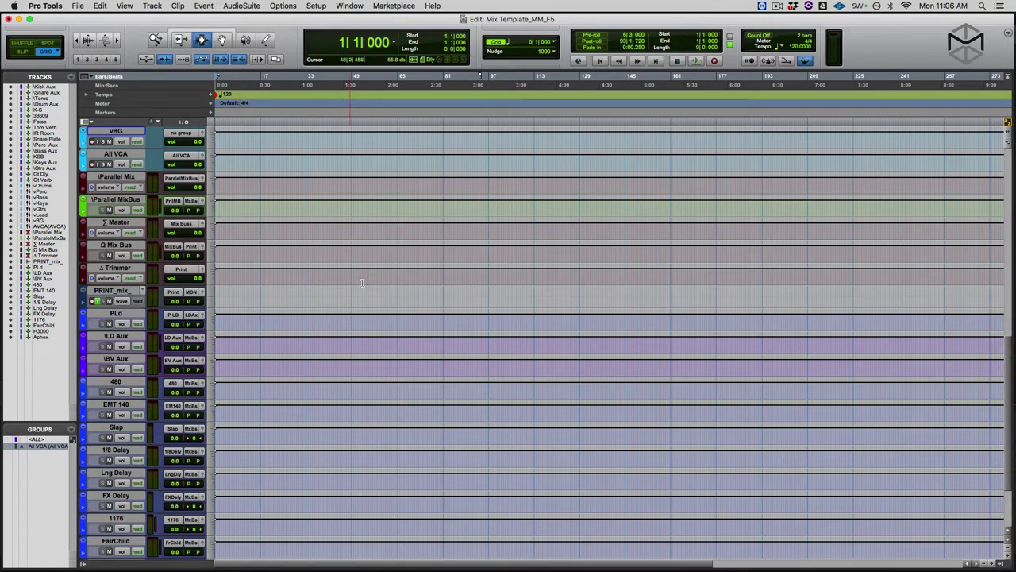
{"action": "scroll", "coordinate": [361, 282], "scroll_direction": "up", "scroll_amount": 20}
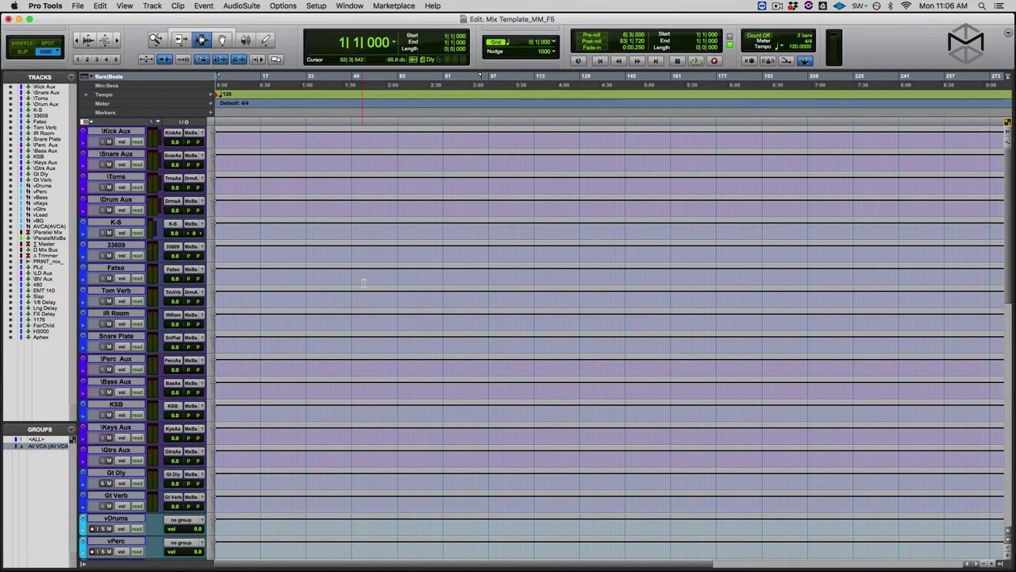
- Select the aux master and effects tracks from \Kick Aux through Gt Verb
{"action": "left_click", "coordinate": [125, 132]}
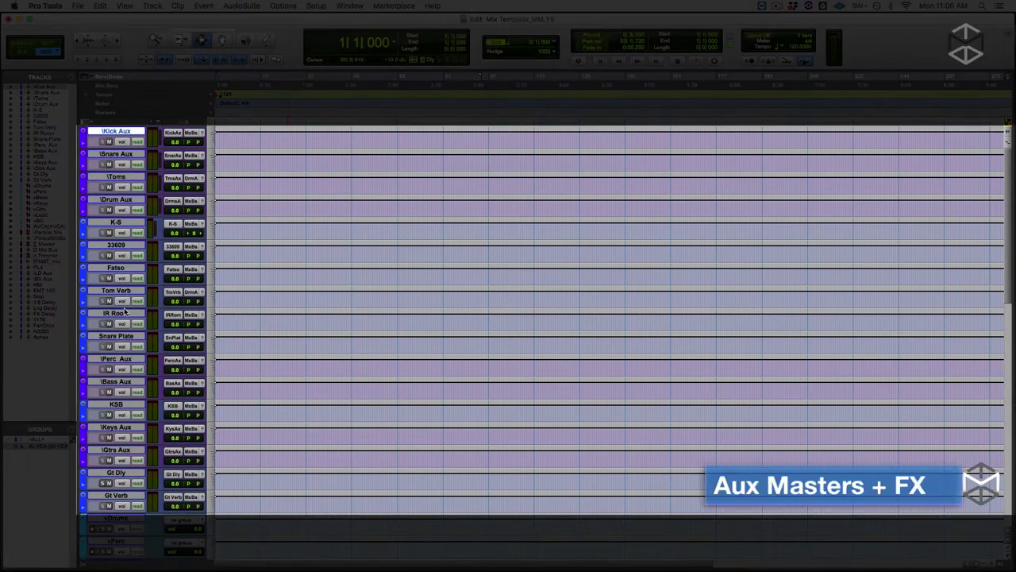
{"action": "scroll", "coordinate": [125, 383], "scroll_direction": "down", "scroll_amount": 5}
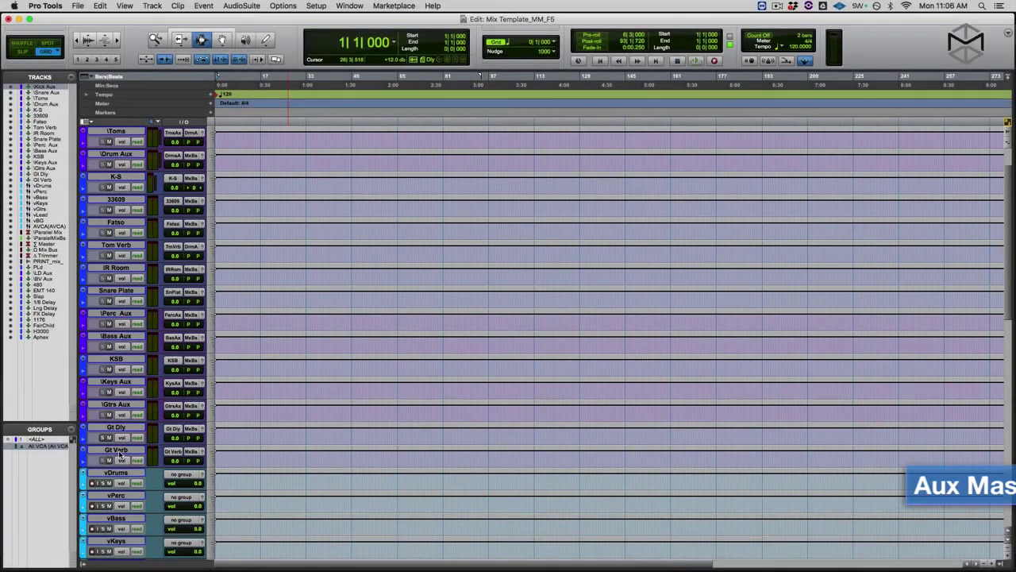
{"action": "left_click", "coordinate": [116, 381], "text": "shift"}
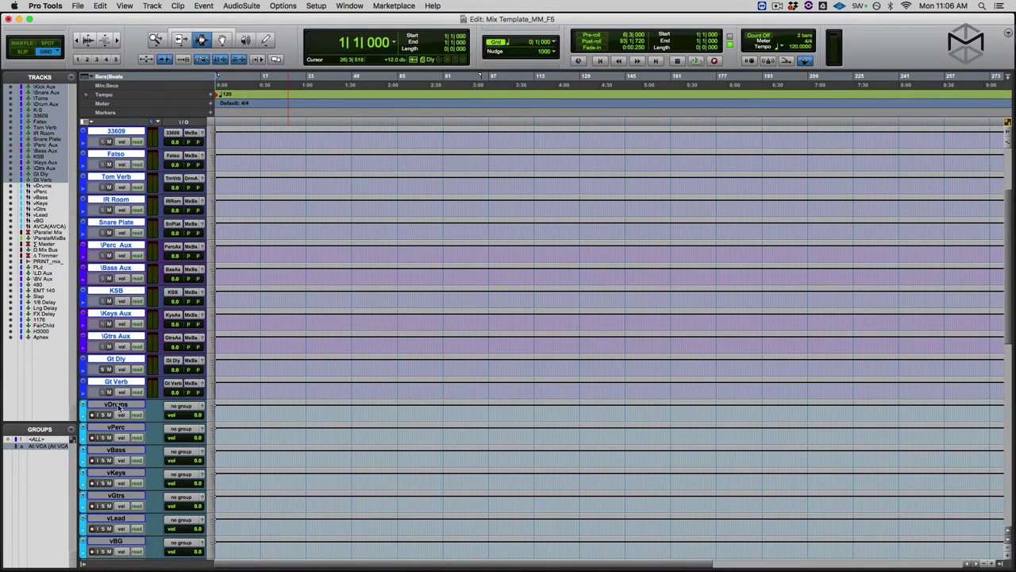
- Select the VCA master tracks from vDrums through All VCA
{"action": "left_click", "coordinate": [118, 407]}
{"action": "scroll", "coordinate": [119, 412], "scroll_direction": "down", "scroll_amount": 3}
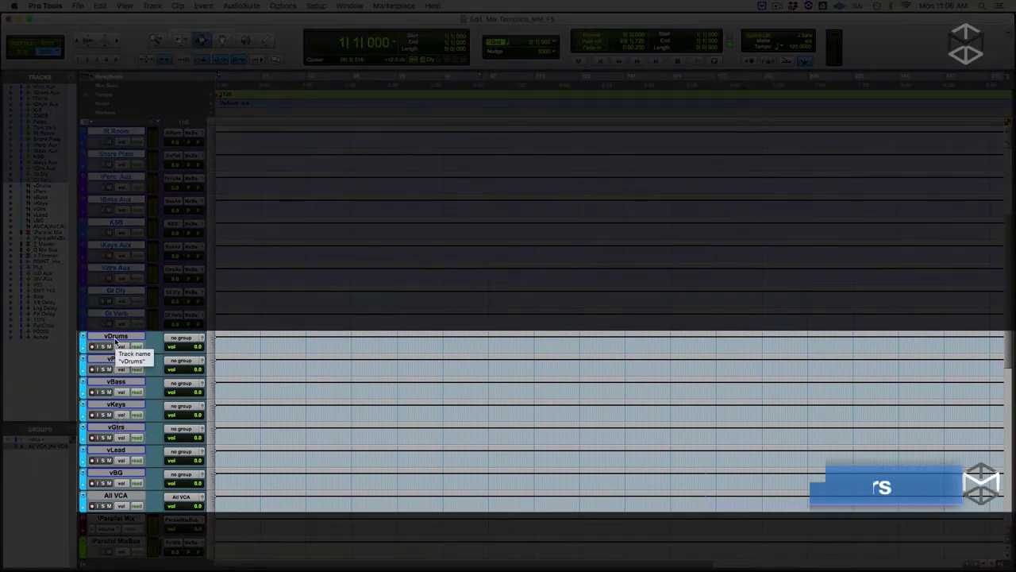
{"action": "left_click", "coordinate": [116, 495], "text": "shift"}
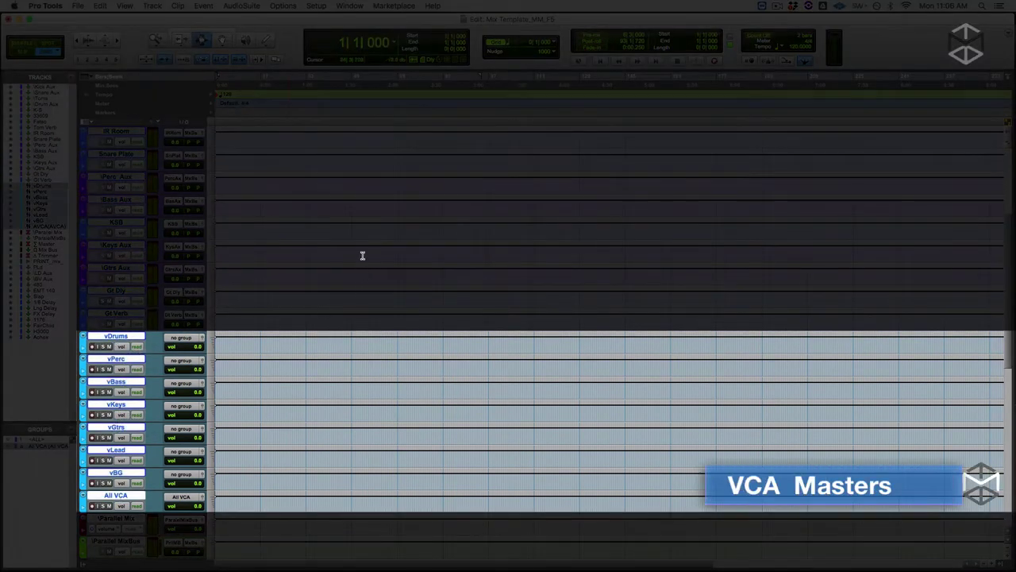
- Select the PRINT_mix_ track below the Trimmer and view the vocal and effects tracks beneath it
{"action": "scroll", "coordinate": [117, 428], "scroll_direction": "down", "scroll_amount": 5}
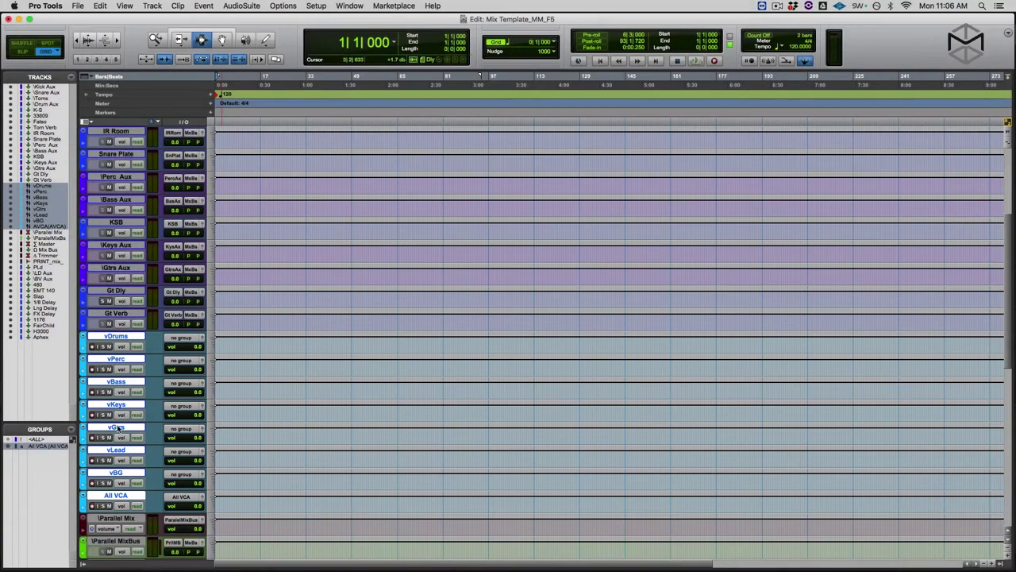
{"action": "scroll", "coordinate": [117, 428], "scroll_direction": "down", "scroll_amount": 1}
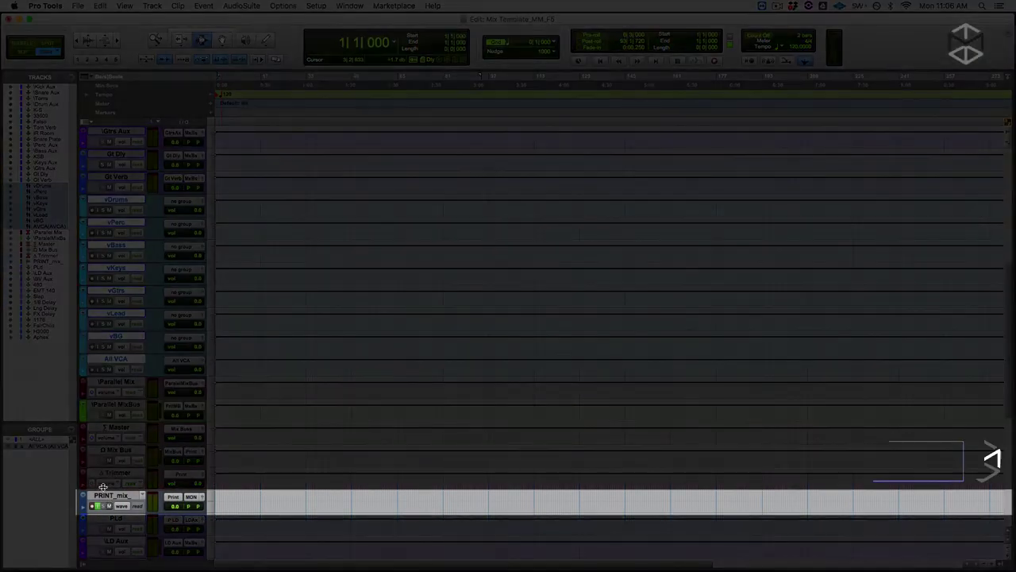
{"action": "left_click", "coordinate": [108, 496]}
{"action": "scroll", "coordinate": [107, 496], "scroll_direction": "down", "scroll_amount": 4}
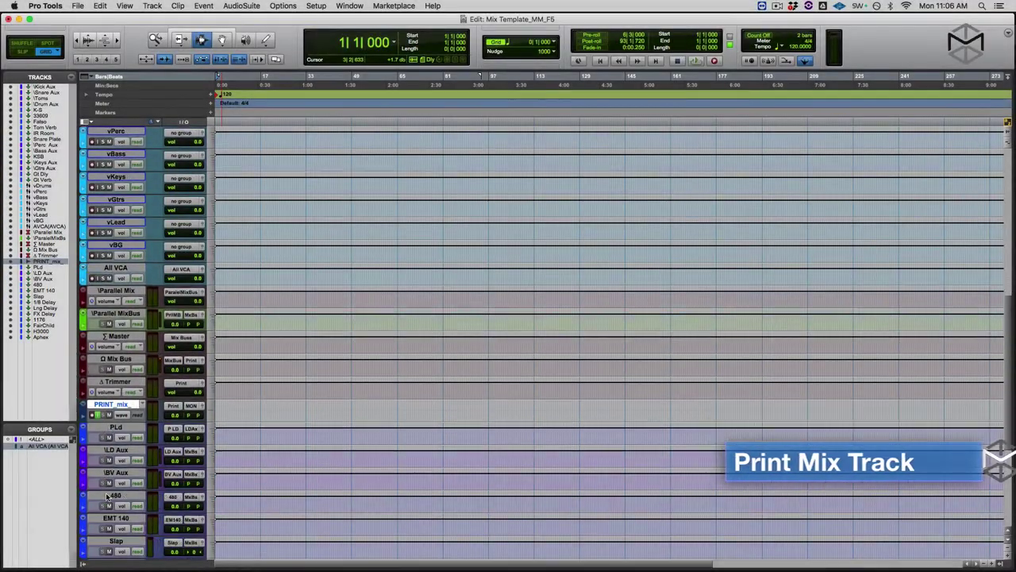
{"action": "scroll", "coordinate": [107, 496], "scroll_direction": "down", "scroll_amount": 9}
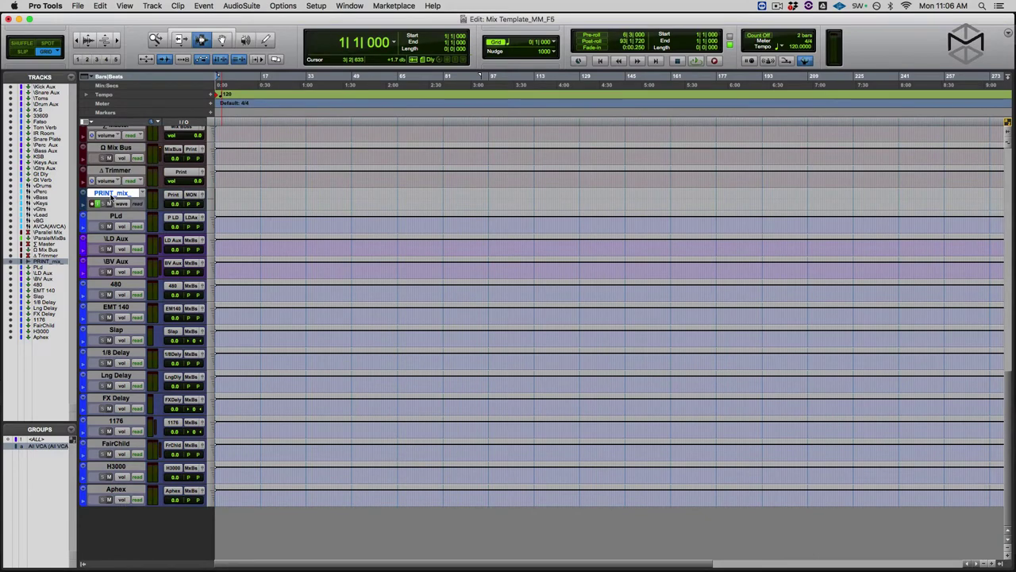
- Examine the playlist options of the PRINT_mix_ track, including New and Duplicate
{"action": "left_click", "coordinate": [112, 198]}
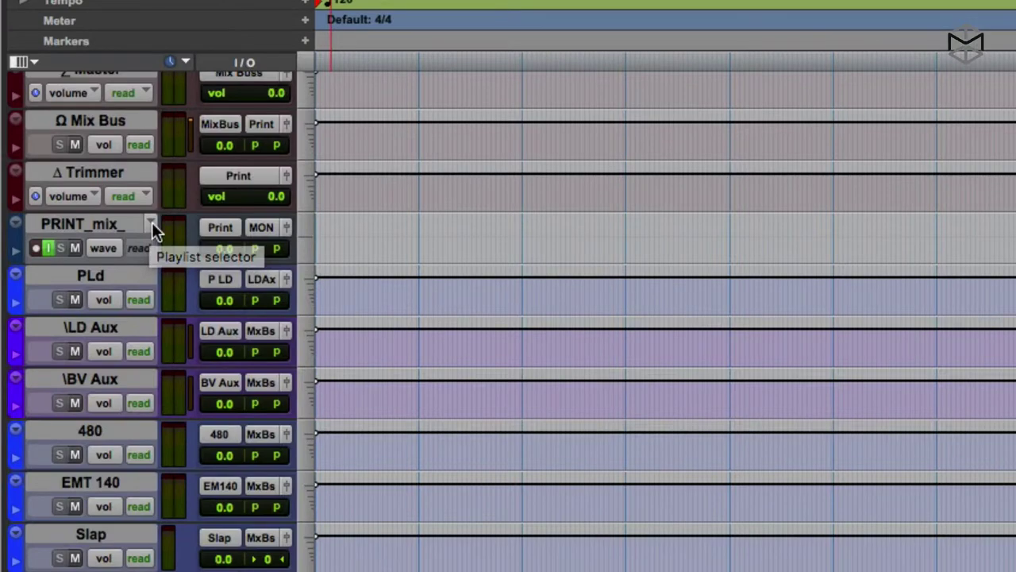
{"action": "left_click", "coordinate": [142, 193]}
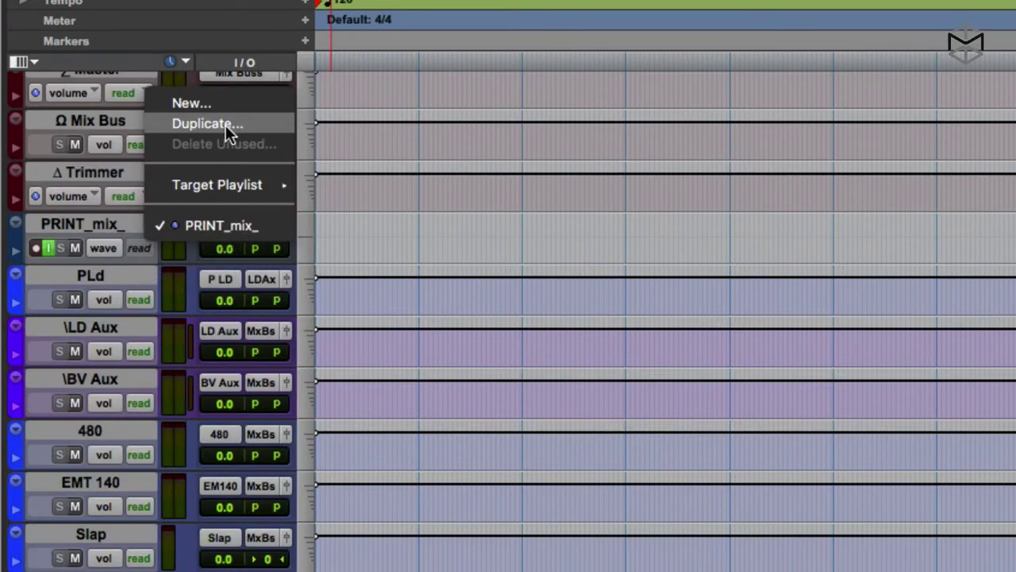
{"action": "left_click", "coordinate": [95, 225]}
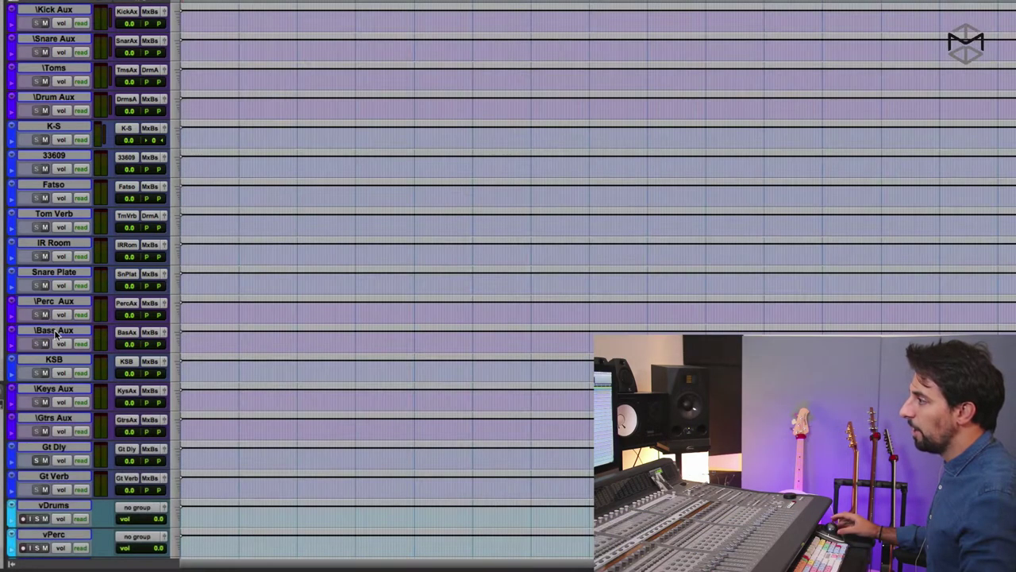
- Review the track order from the keys and guitar auxes through the VCAs and mix bus to the Aphex track
{"action": "scroll", "coordinate": [67, 361], "scroll_direction": "down", "scroll_amount": 2}
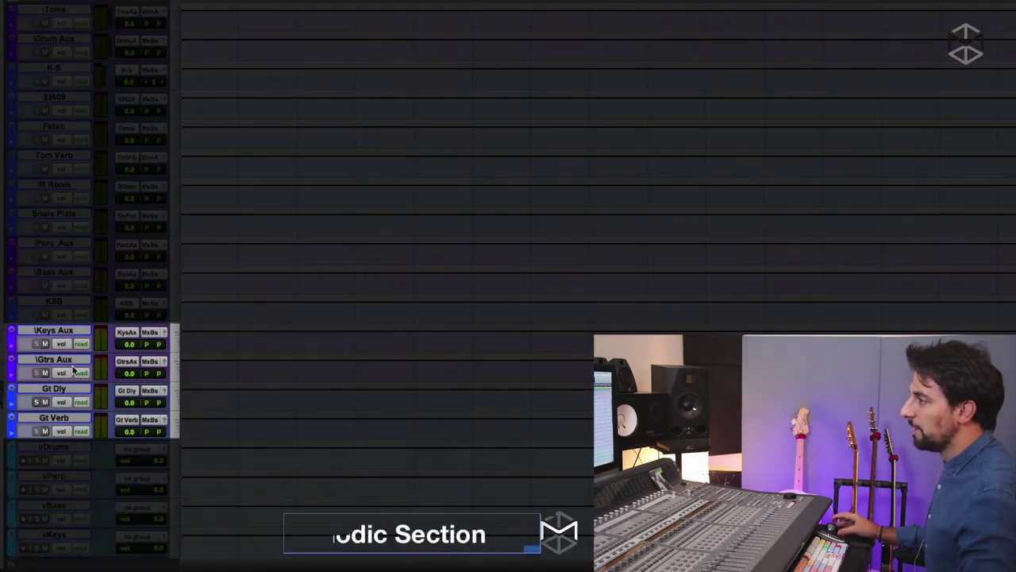
{"action": "scroll", "coordinate": [65, 426], "scroll_direction": "down", "scroll_amount": 6}
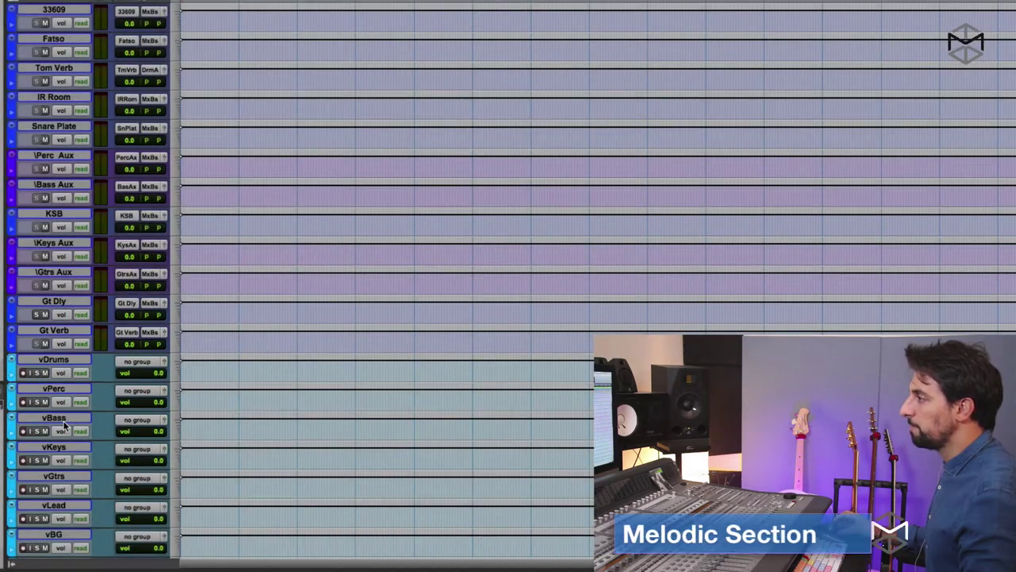
{"action": "scroll", "coordinate": [64, 425], "scroll_direction": "down", "scroll_amount": 6}
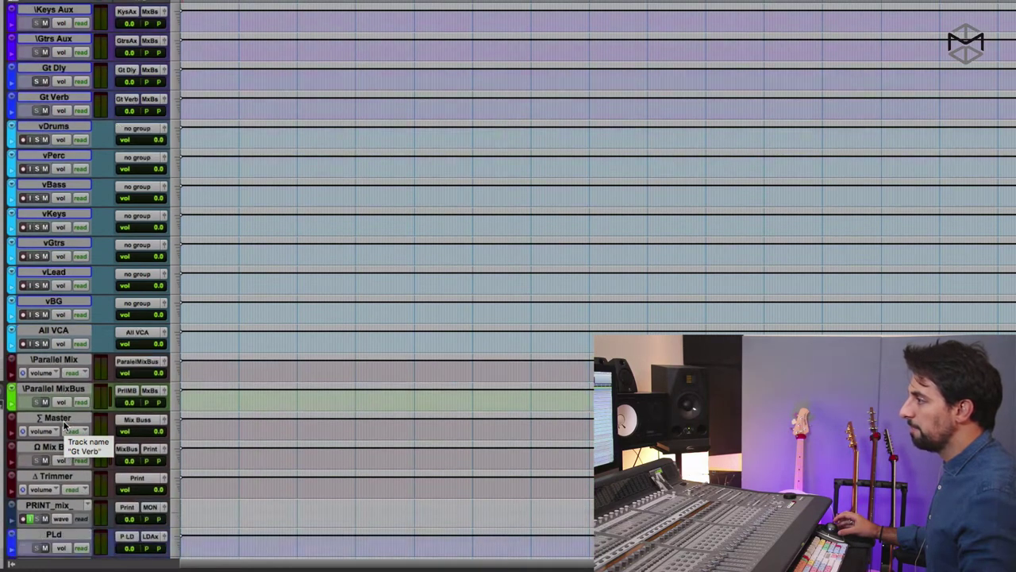
{"action": "scroll", "coordinate": [90, 389], "scroll_direction": "down", "scroll_amount": 6}
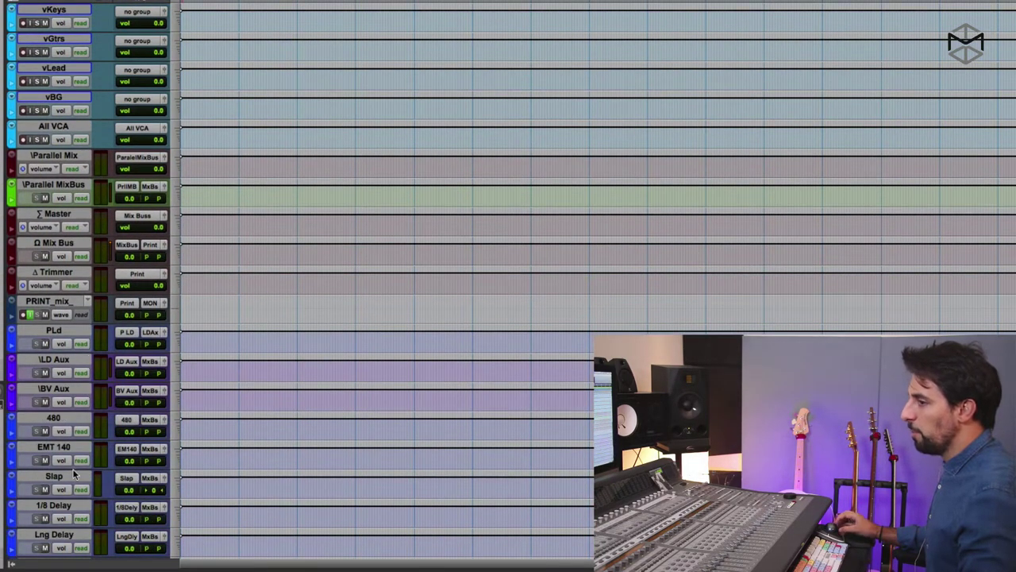
{"action": "scroll", "coordinate": [76, 473], "scroll_direction": "down", "scroll_amount": 5}
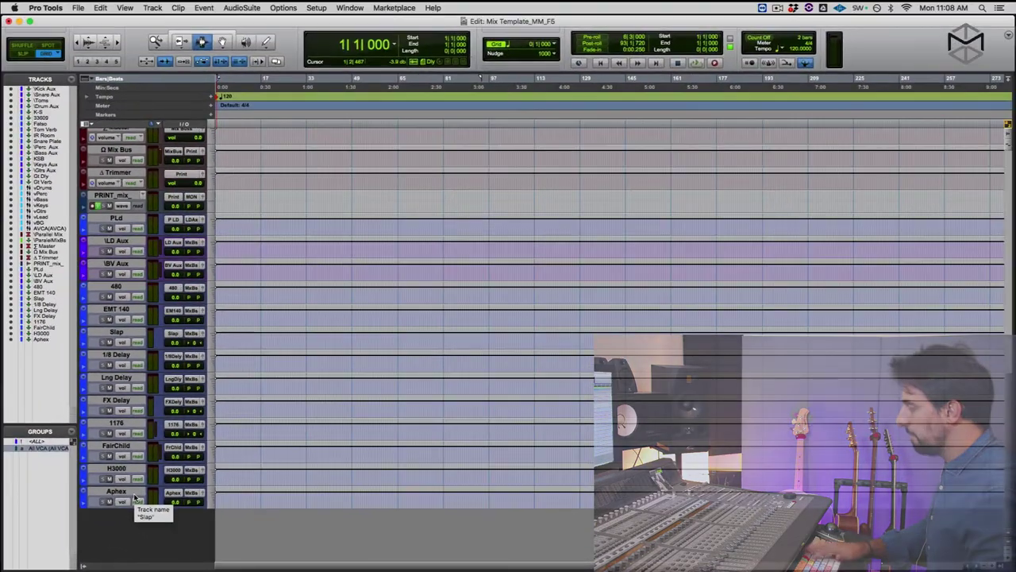
- Switch to the Mix window and select the drum aux channels from \Kick Aux through \Drum Aux
{"action": "key", "text": "super+equal"}
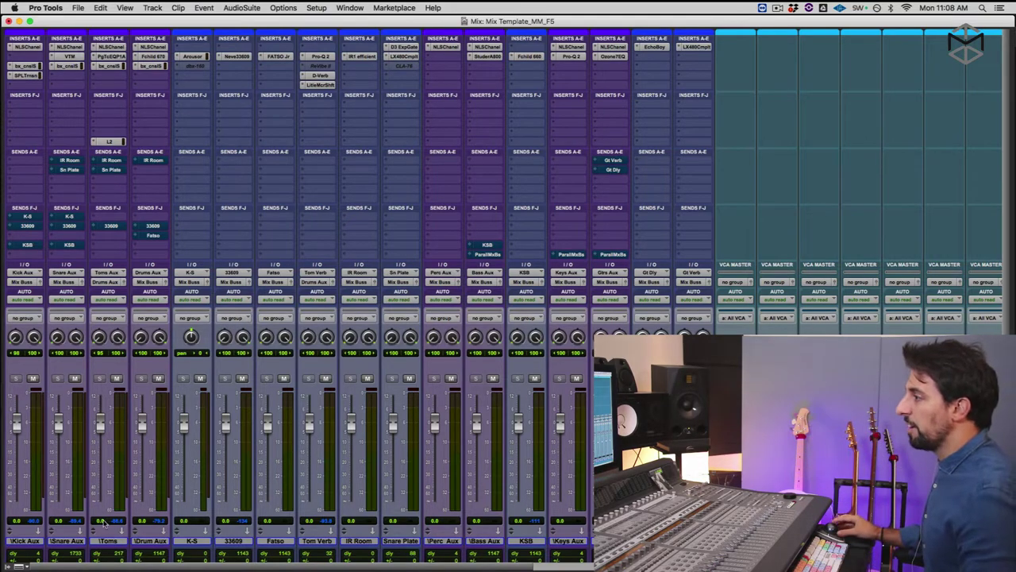
{"action": "scroll", "coordinate": [100, 520], "scroll_direction": "down", "scroll_amount": 1}
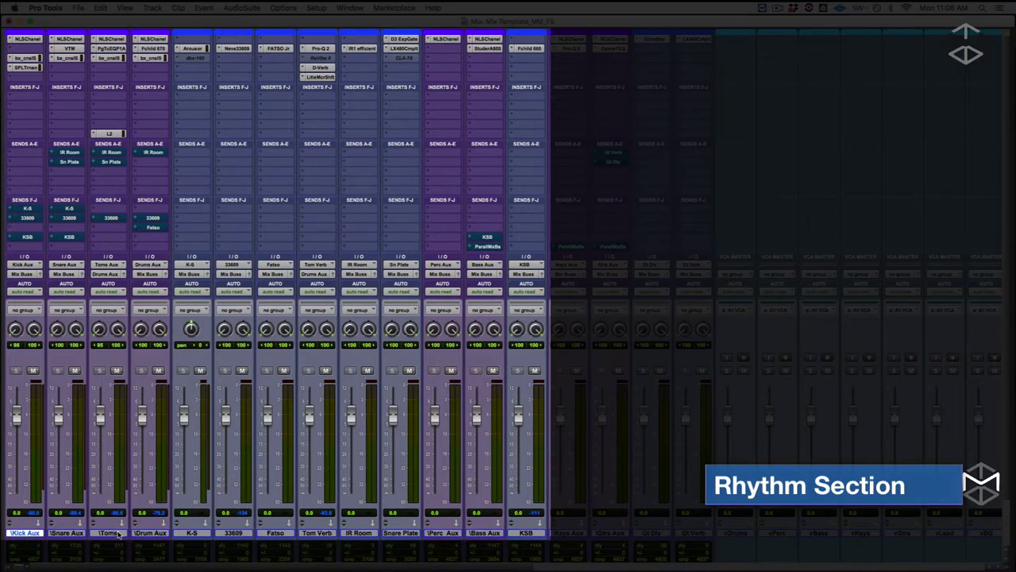
{"action": "left_click", "coordinate": [150, 533], "text": "shift"}
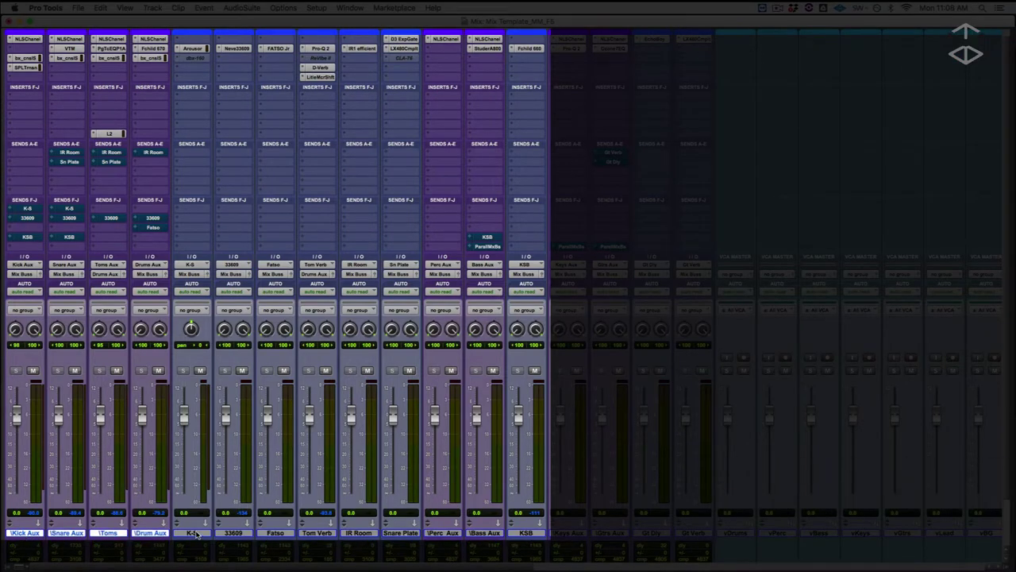
- Select the drum effects channels K-S through Snare Plate together, and \Perc Aux, \Bass Aux and KSB one by one
{"action": "left_click", "coordinate": [191, 532]}
{"action": "left_click", "coordinate": [407, 536], "text": "shift"}
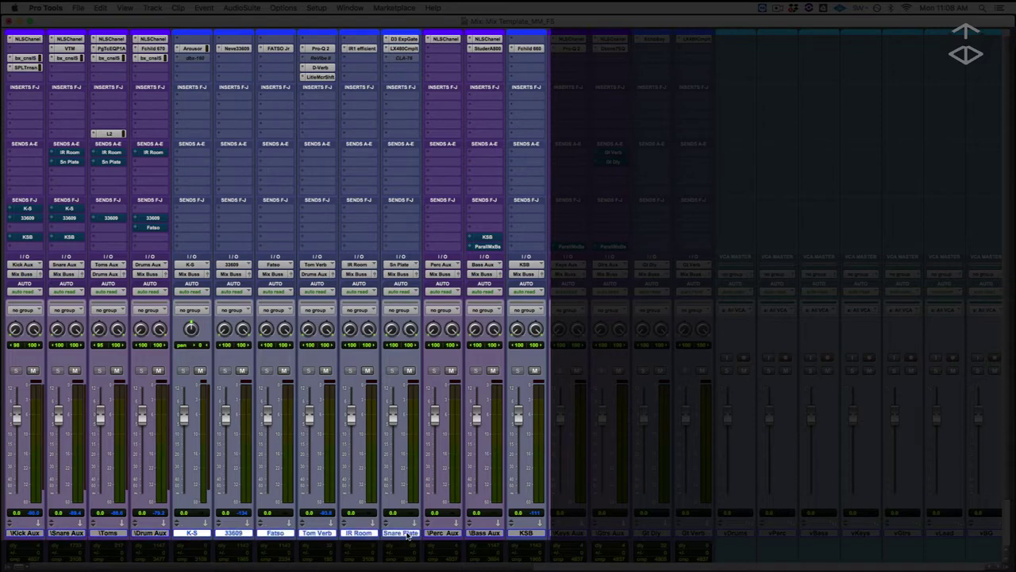
{"action": "left_click", "coordinate": [451, 534], "text": "shift"}
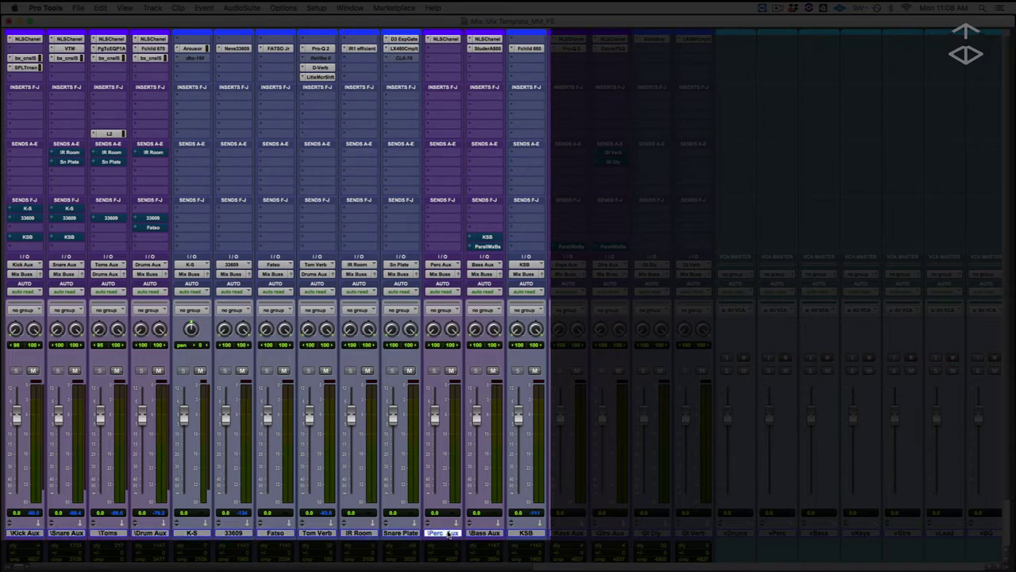
{"action": "left_click", "coordinate": [494, 535]}
{"action": "left_click", "coordinate": [537, 533]}
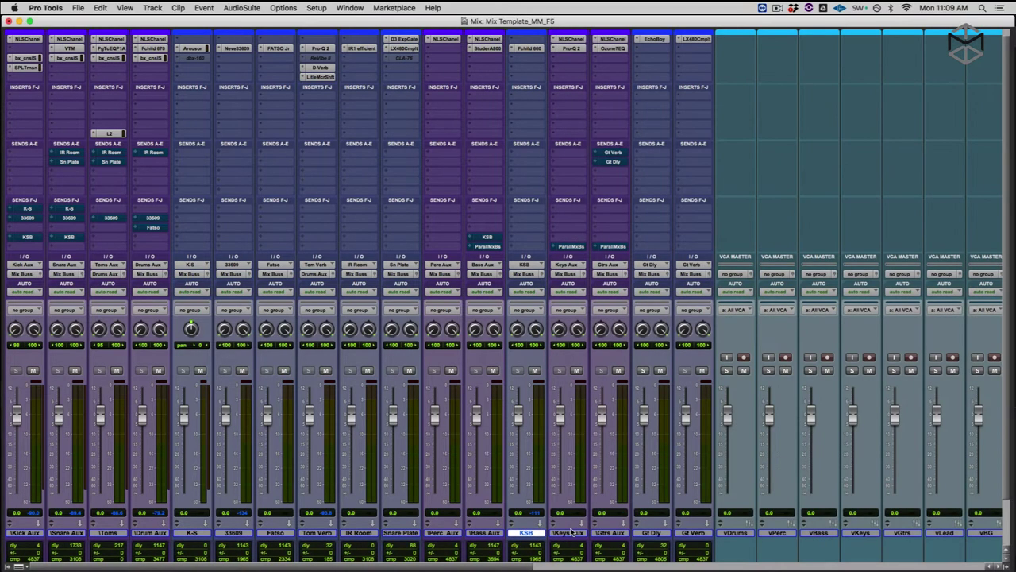
- Select the melodic section channels in turn: \Keys Aux, \Gtrs Aux, and Gt Dly together with Gt Verb
{"action": "left_click", "coordinate": [570, 533]}
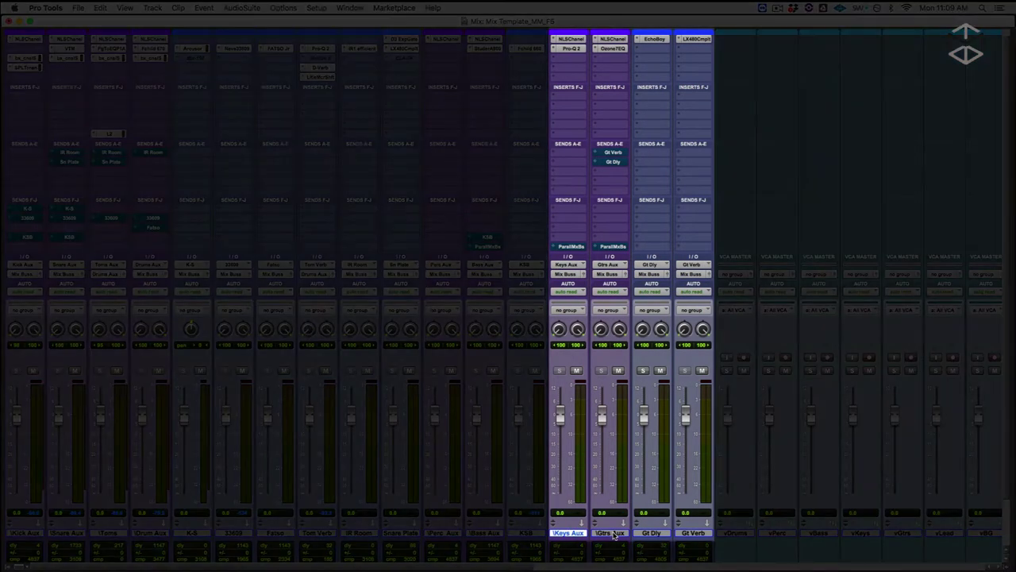
{"action": "left_click", "coordinate": [612, 534]}
{"action": "left_click", "coordinate": [649, 532]}
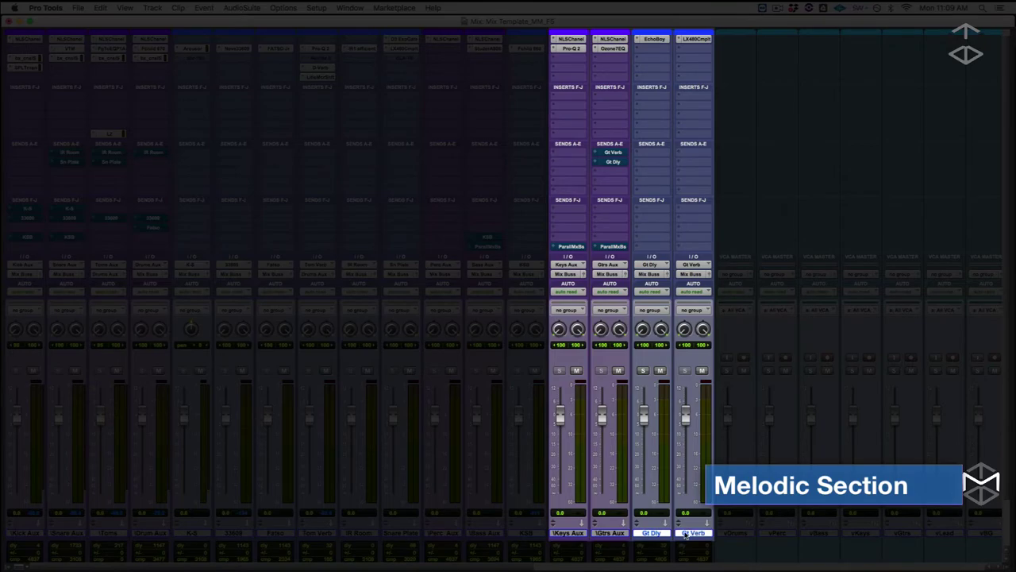
- Select the mix bus channels from \ParallelMix through Trimmer, located past the VCA masters
{"action": "scroll", "coordinate": [685, 534], "scroll_direction": "right", "scroll_amount": 5}
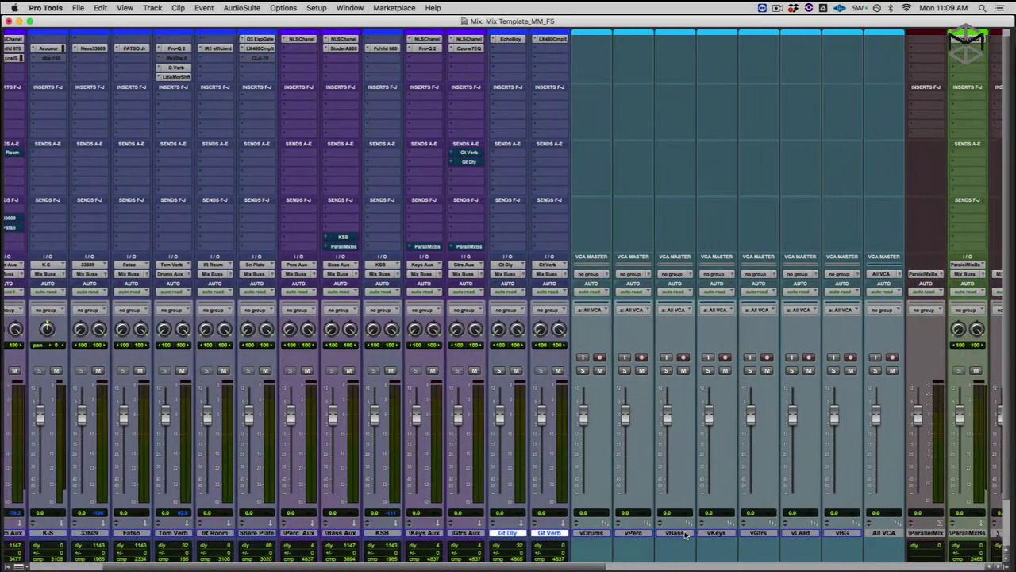
{"action": "scroll", "coordinate": [686, 534], "scroll_direction": "right", "scroll_amount": 10}
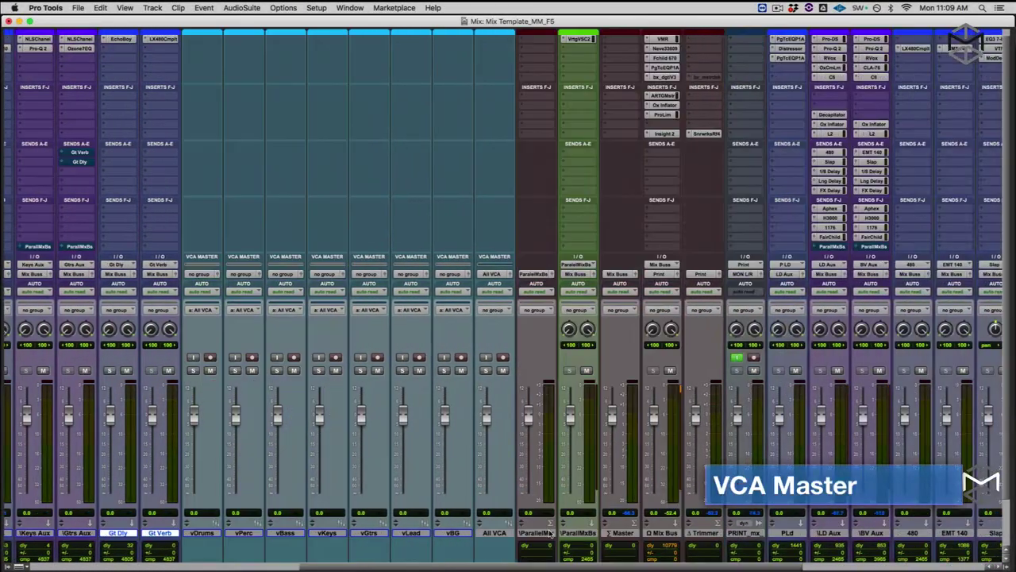
{"action": "left_click", "coordinate": [554, 534]}
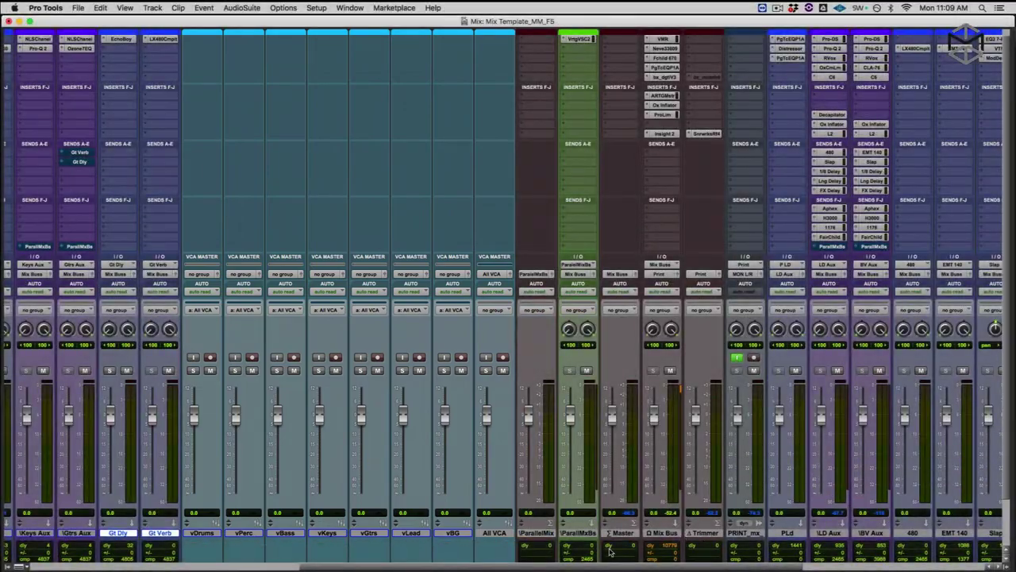
{"action": "left_click", "coordinate": [548, 533]}
{"action": "left_click", "coordinate": [702, 534], "text": "shift"}
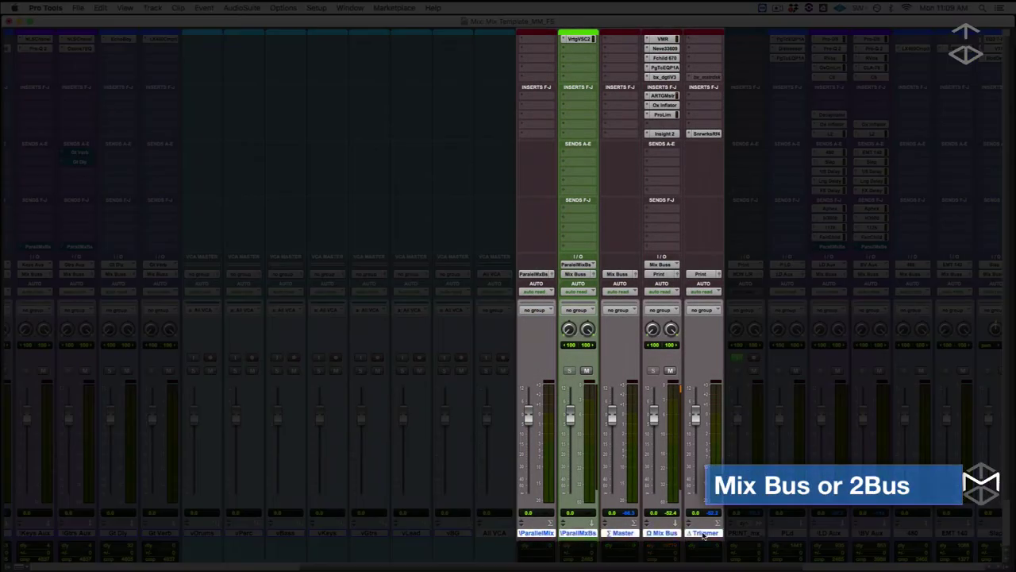
- Select the PRINT_mx track, the vocal channels PLd through \BV Aux, and the vocal effects channels 480 through Aphex in turn
{"action": "scroll", "coordinate": [703, 535], "scroll_direction": "right", "scroll_amount": 2}
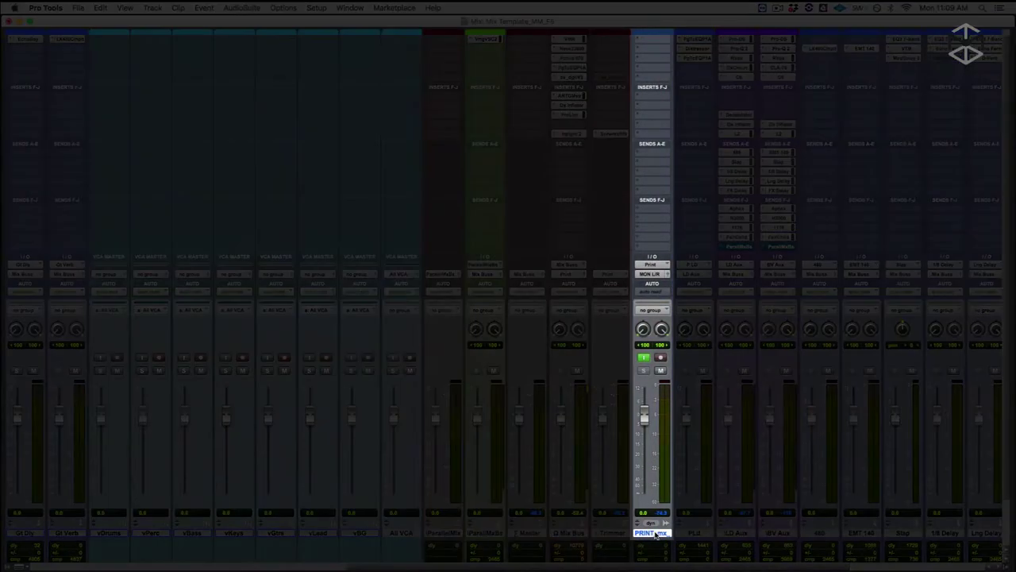
{"action": "scroll", "coordinate": [644, 534], "scroll_direction": "right", "scroll_amount": 2}
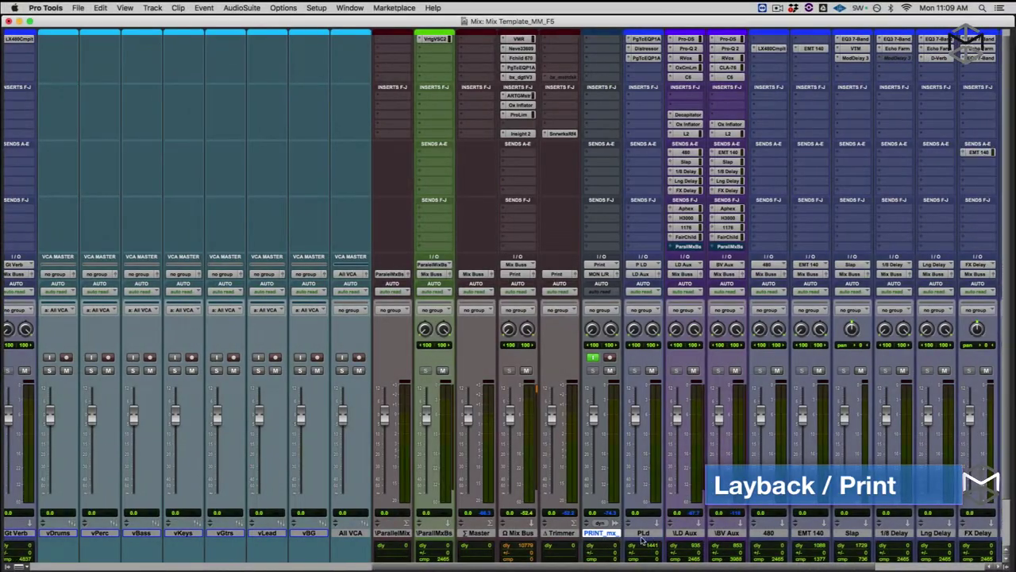
{"action": "scroll", "coordinate": [645, 534], "scroll_direction": "right", "scroll_amount": 2}
{"action": "scroll", "coordinate": [643, 539], "scroll_direction": "right", "scroll_amount": 2}
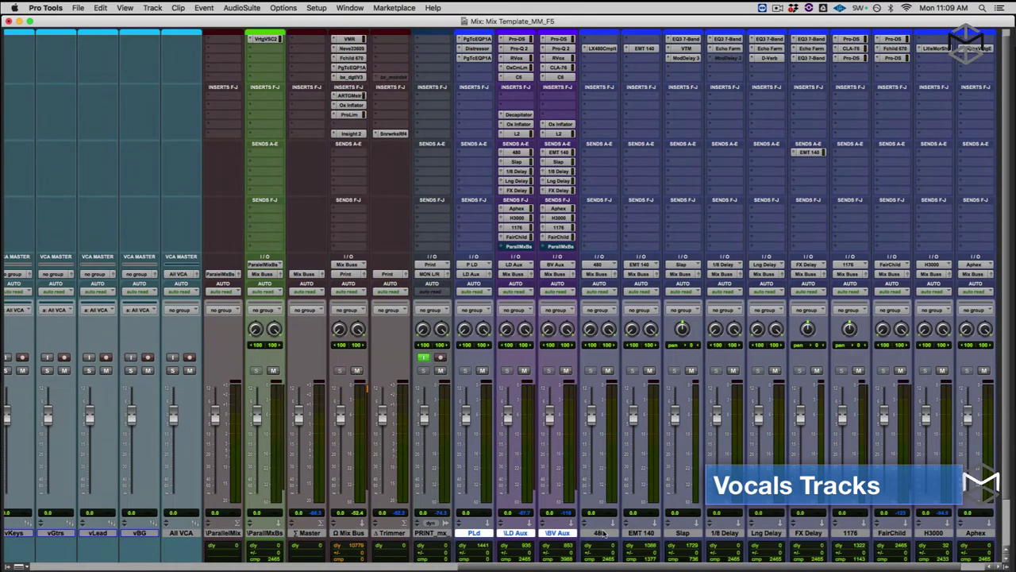
{"action": "scroll", "coordinate": [603, 534], "scroll_direction": "right", "scroll_amount": 1}
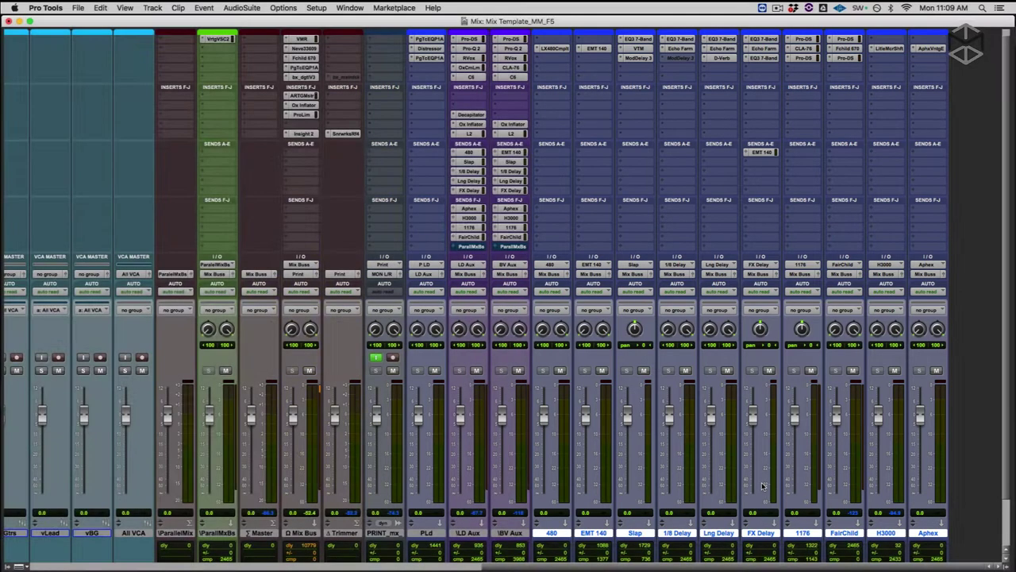
- Examine the channel colour coding across the Mix window, from the drum auxes to the vocal effects, selecting PLd along the way
{"action": "scroll", "coordinate": [762, 485], "scroll_direction": "left", "scroll_amount": 1}
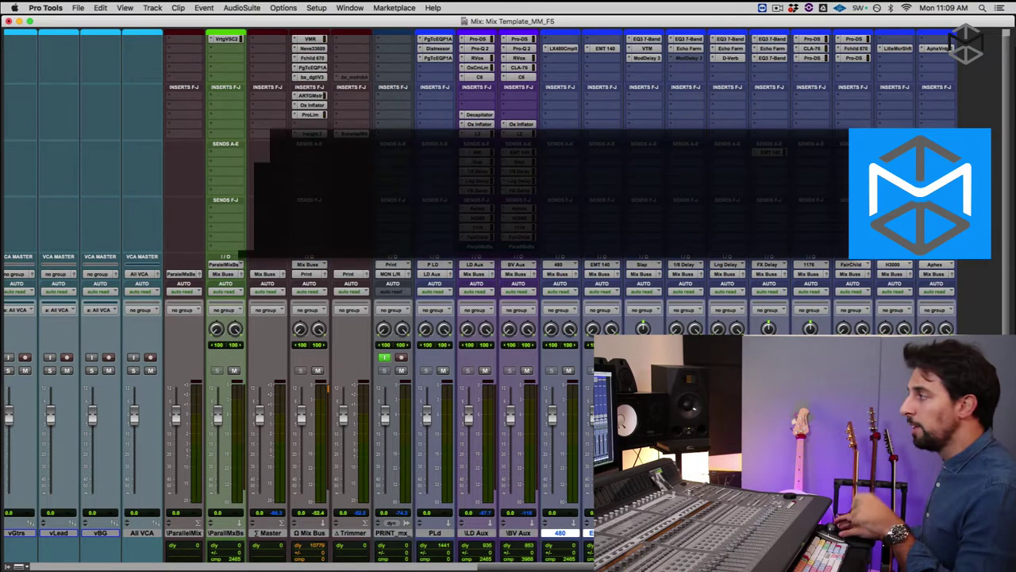
{"action": "scroll", "coordinate": [798, 452], "scroll_direction": "left", "scroll_amount": 10}
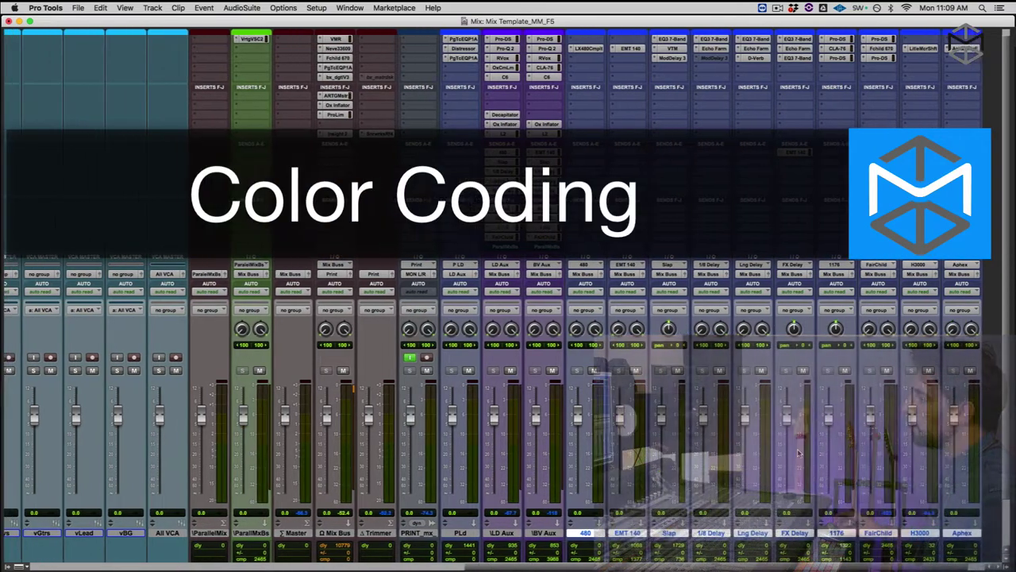
{"action": "scroll", "coordinate": [798, 452], "scroll_direction": "left", "scroll_amount": 15}
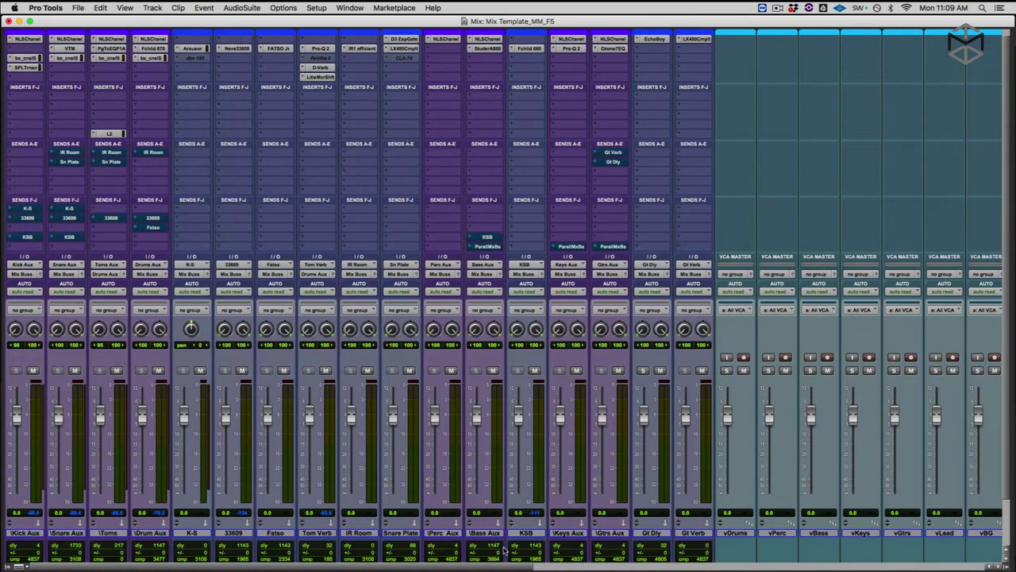
{"action": "scroll", "coordinate": [661, 539], "scroll_direction": "right", "scroll_amount": 8}
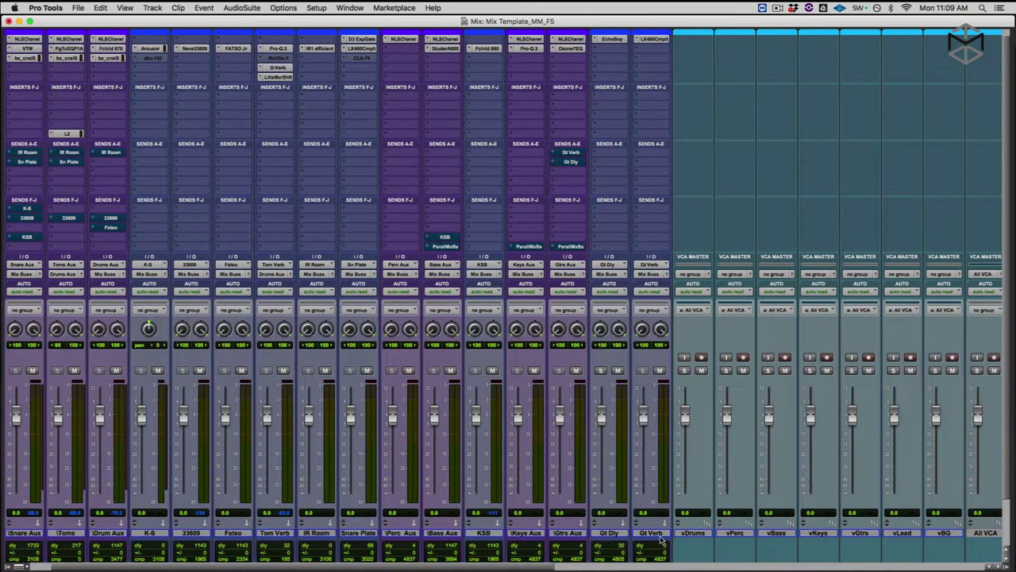
{"action": "scroll", "coordinate": [698, 531], "scroll_direction": "right", "scroll_amount": 5}
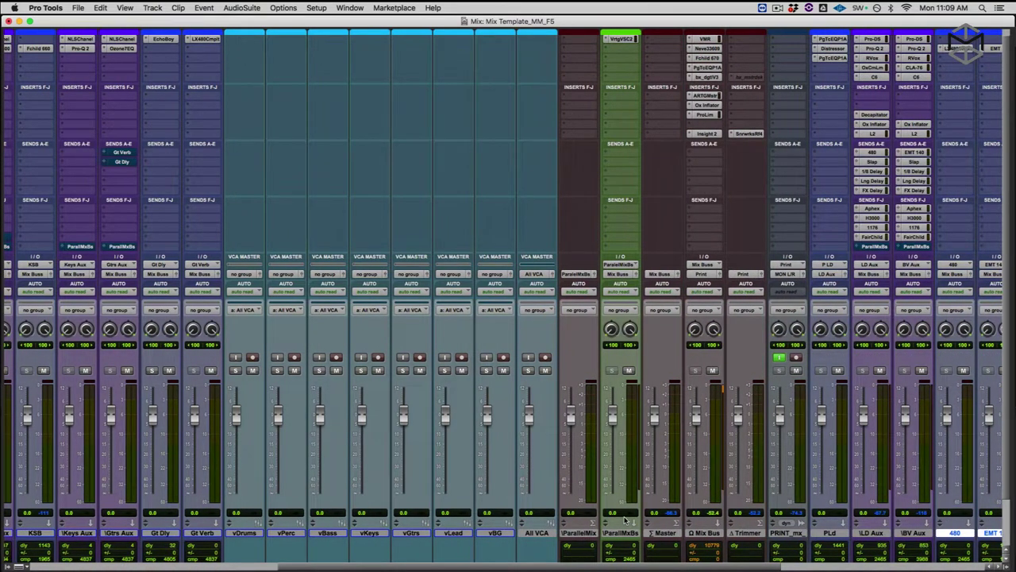
{"action": "scroll", "coordinate": [722, 502], "scroll_direction": "right", "scroll_amount": 5}
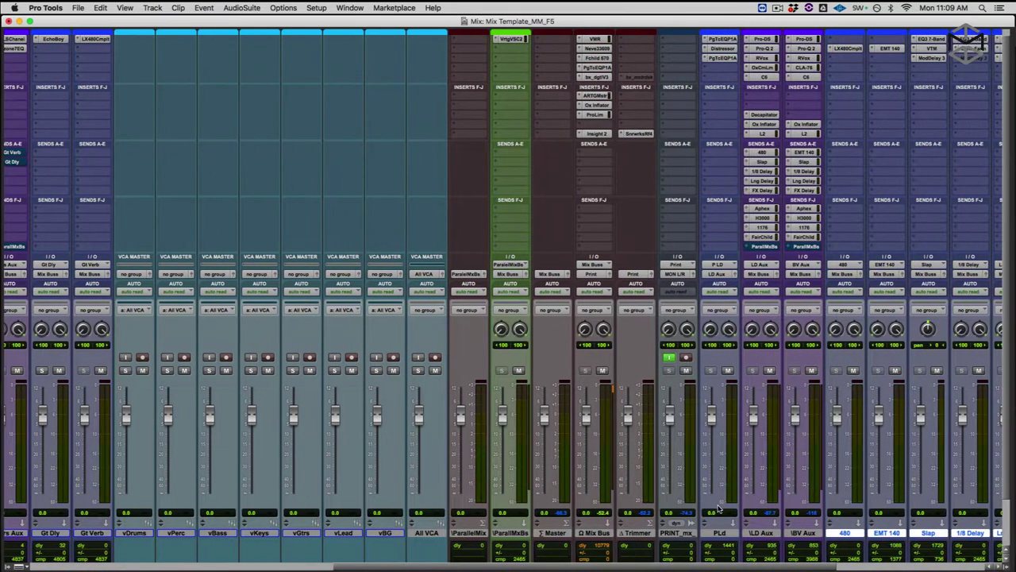
{"action": "scroll", "coordinate": [719, 502], "scroll_direction": "right", "scroll_amount": 1}
{"action": "scroll", "coordinate": [679, 537], "scroll_direction": "right", "scroll_amount": 2}
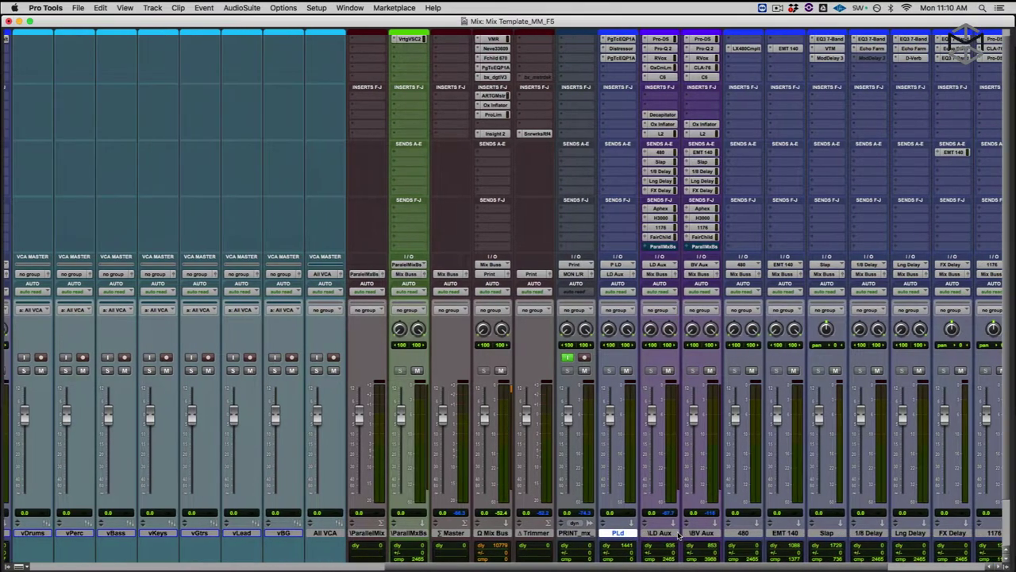
{"action": "scroll", "coordinate": [686, 536], "scroll_direction": "right", "scroll_amount": 6}
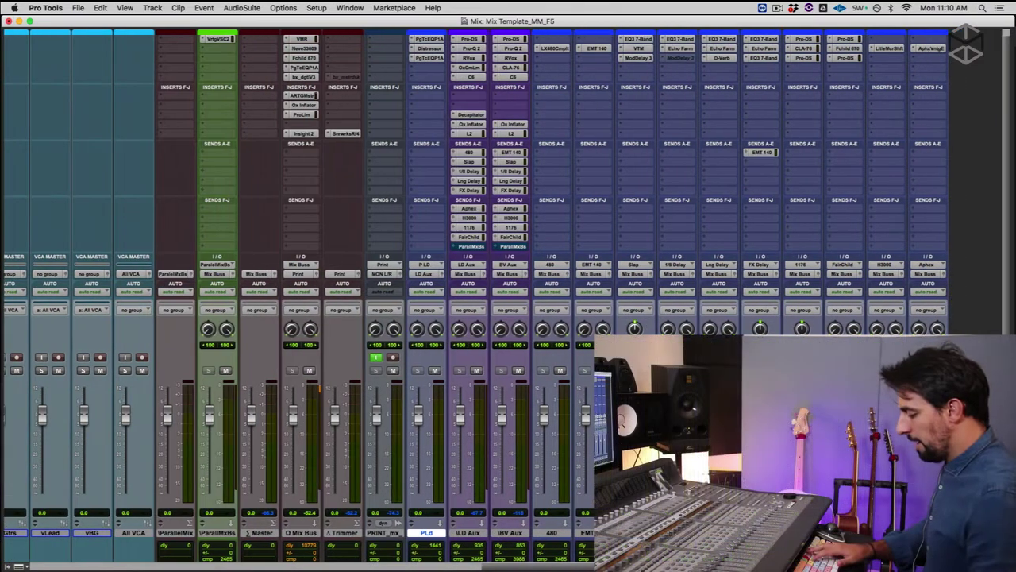
- Switch to the Edit window and bring the beginning of the track list, from \Kick Aux, into view
{"action": "key", "text": "super+equal"}
{"action": "scroll", "coordinate": [540, 317], "scroll_direction": "up", "scroll_amount": 10}
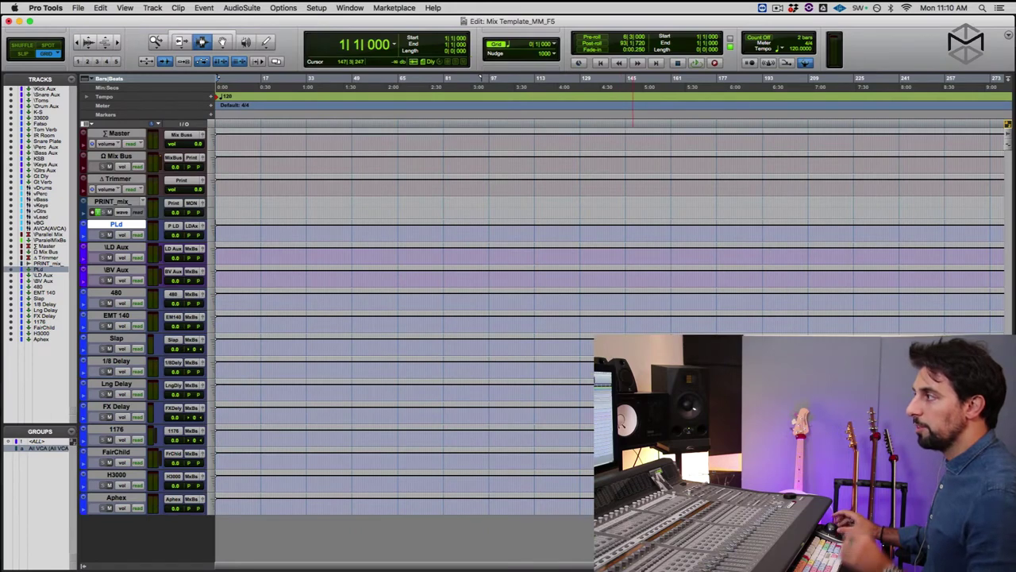
{"action": "scroll", "coordinate": [540, 317], "scroll_direction": "up", "scroll_amount": 1}
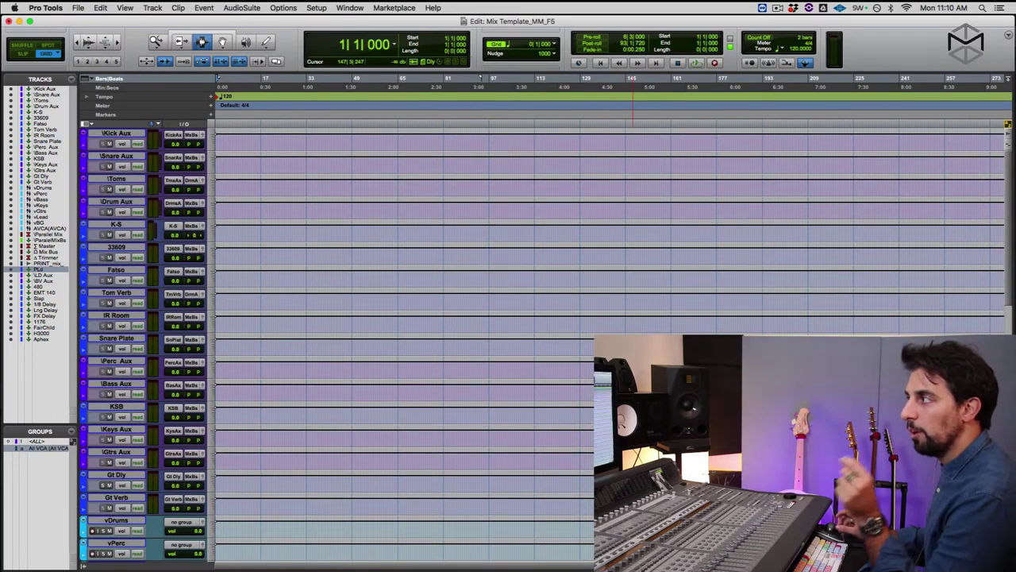
- Open the Color Palette from the K-S track's colour strip, close it, reopen it to review the Tracks colours, and close it again
{"action": "double_click", "coordinate": [84, 234]}
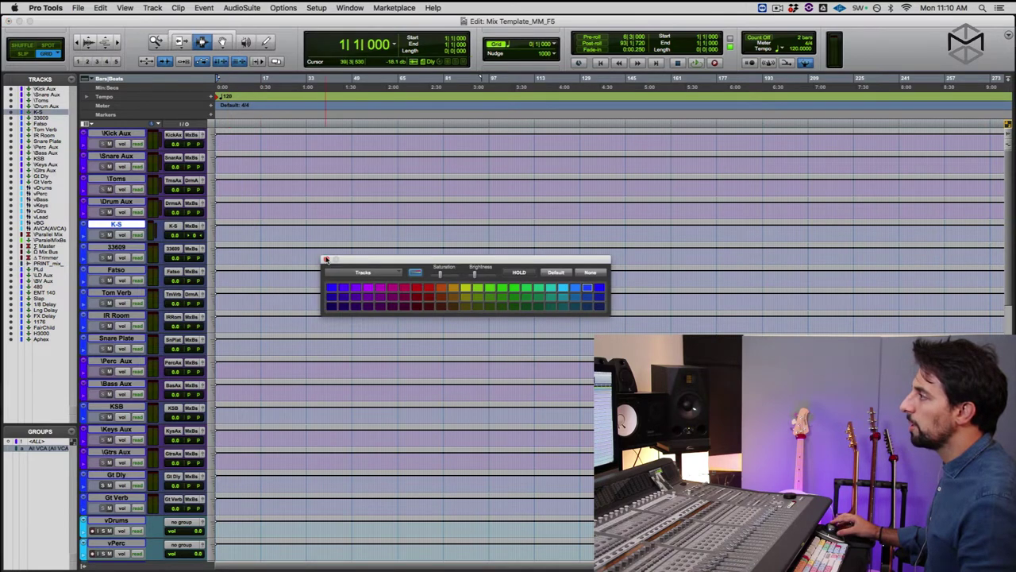
{"action": "left_click", "coordinate": [325, 259]}
{"action": "left_click", "coordinate": [352, 7]}
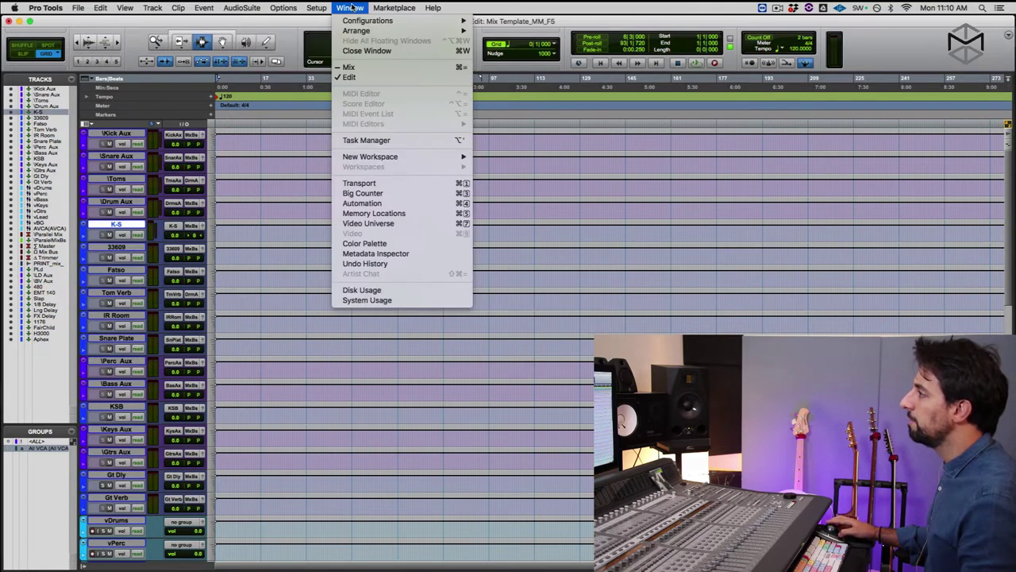
{"action": "left_click", "coordinate": [389, 243]}
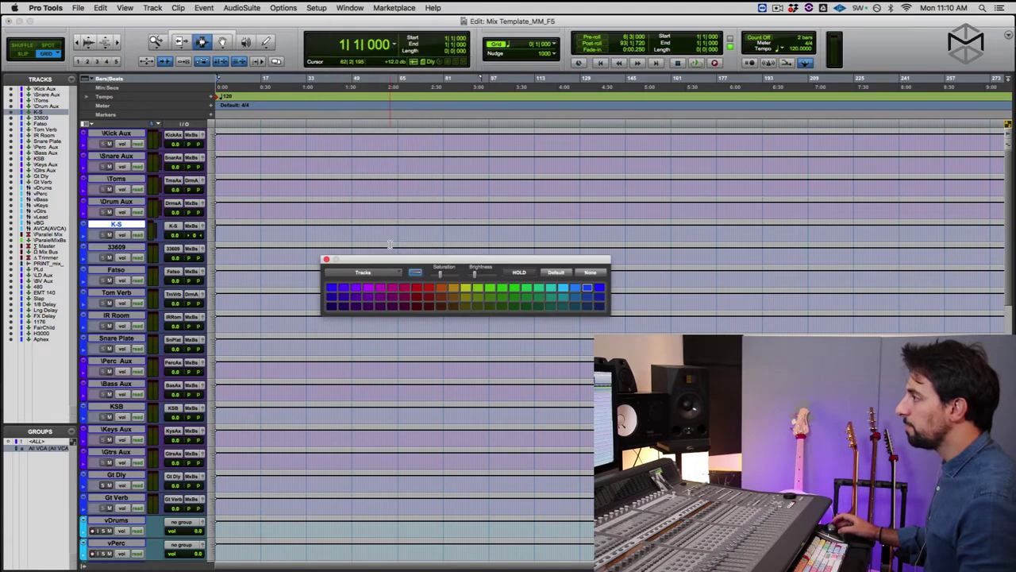
{"action": "left_click_drag", "start_coordinate": [485, 257], "coordinate": [511, 256]}
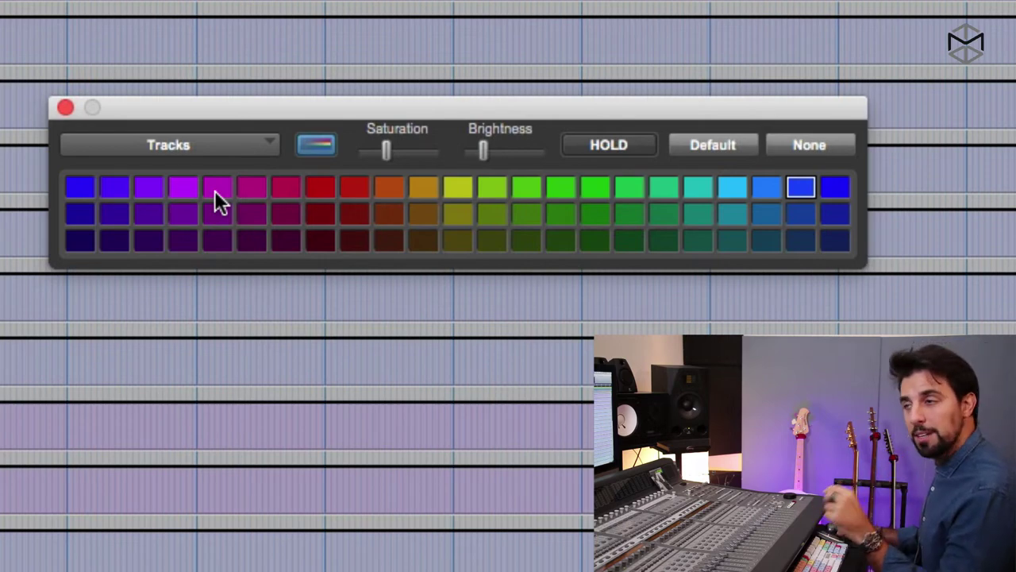
{"action": "left_click", "coordinate": [65, 106]}
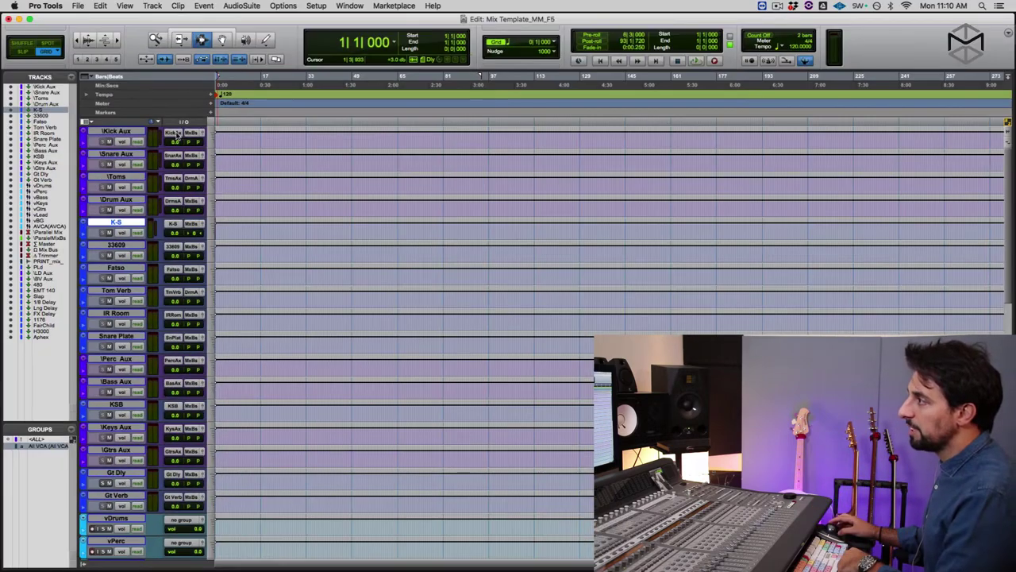
- Select the timeline range from 15|4|000 to 99|1|000 on the \Kick Aux track
{"action": "left_click_drag", "start_coordinate": [198, 88], "coordinate": [284, 103]}
{"action": "left_click_drag", "start_coordinate": [326, 148], "coordinate": [473, 146]}
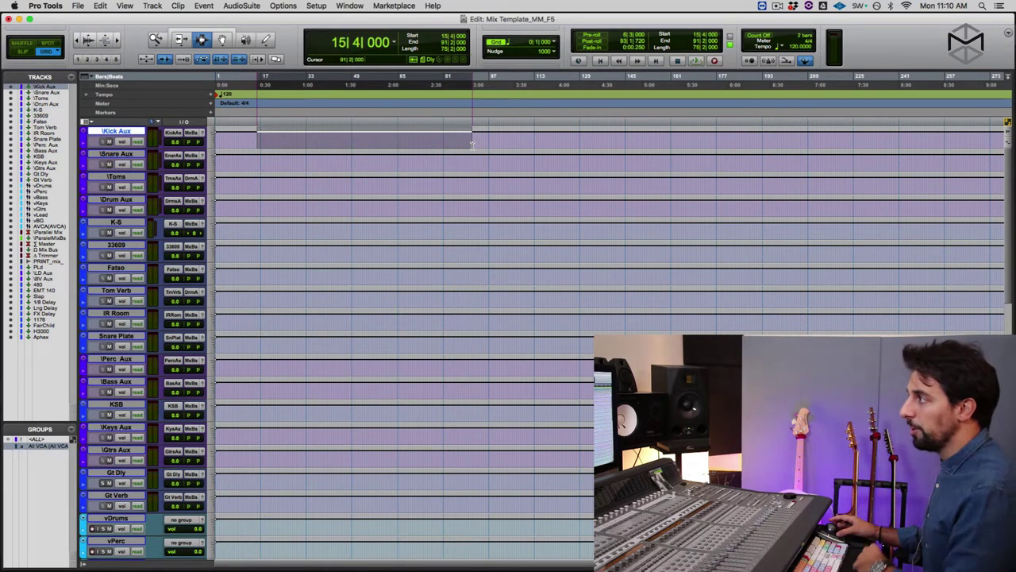
{"action": "left_click_drag", "start_coordinate": [472, 149], "coordinate": [494, 146]}
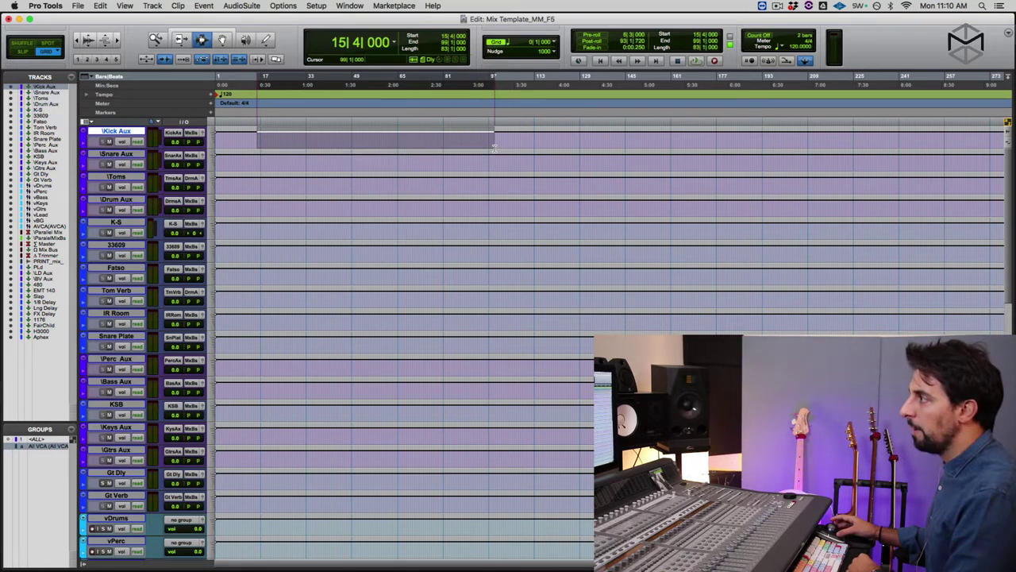
- Examine the track colours through the whole Edit window, from the drum auxes past the VCAs and mix bus to the vocal effects
{"action": "scroll", "coordinate": [427, 170], "scroll_direction": "down", "scroll_amount": 5}
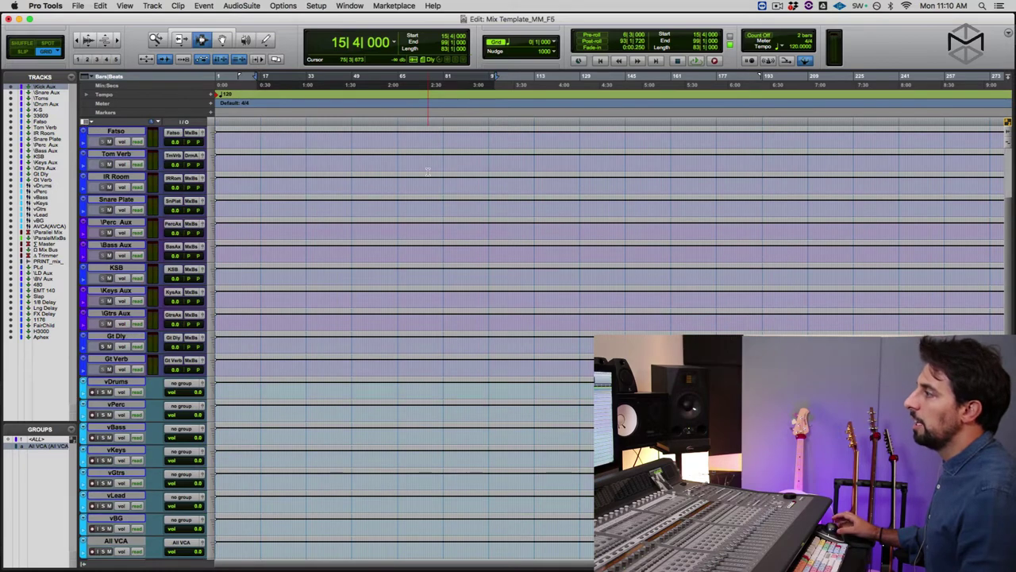
{"action": "scroll", "coordinate": [427, 170], "scroll_direction": "up", "scroll_amount": 5}
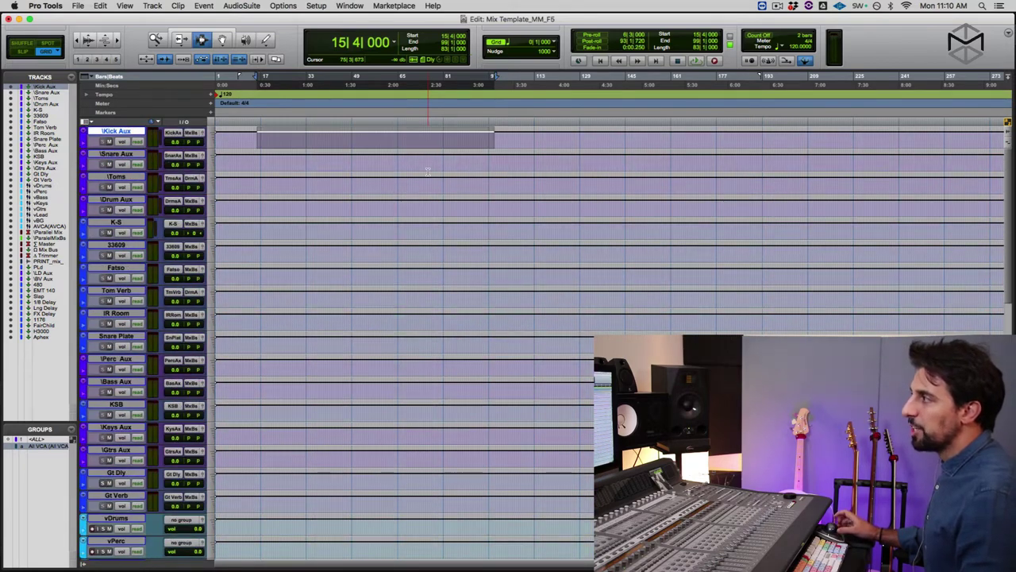
{"action": "scroll", "coordinate": [427, 171], "scroll_direction": "down", "scroll_amount": 15}
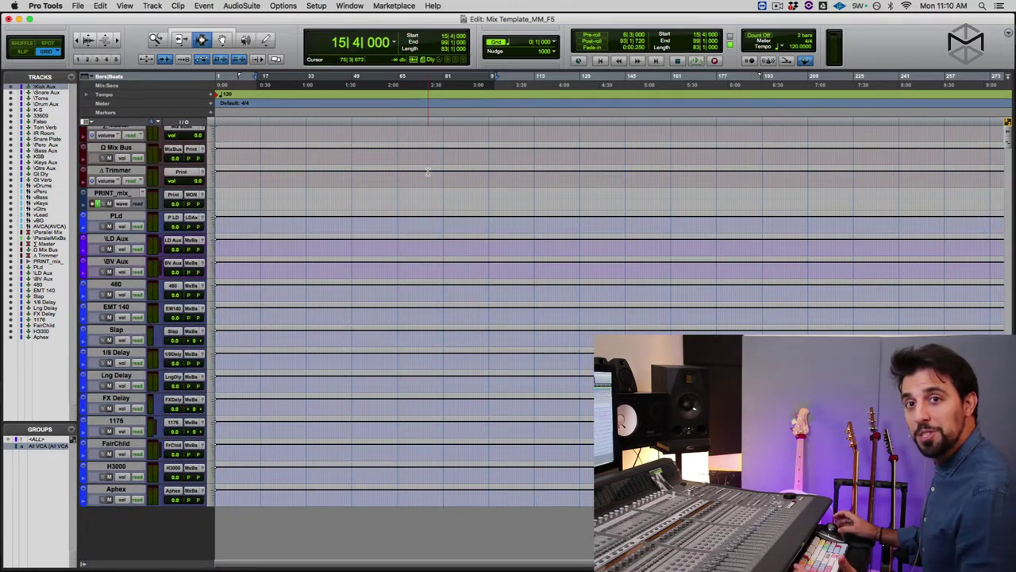
{"action": "scroll", "coordinate": [427, 170], "scroll_direction": "up", "scroll_amount": 15}
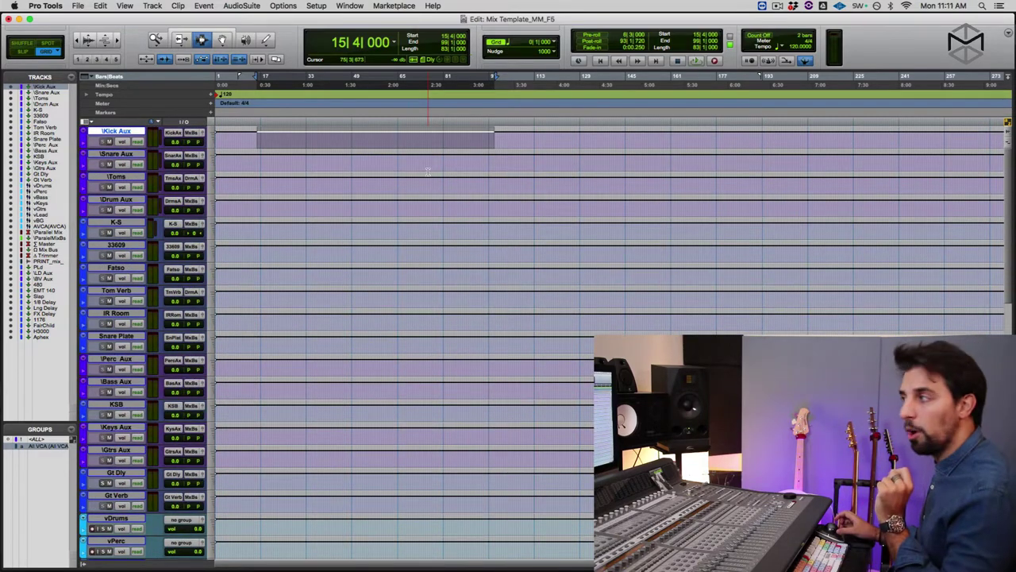
{"action": "scroll", "coordinate": [427, 171], "scroll_direction": "down", "scroll_amount": 11}
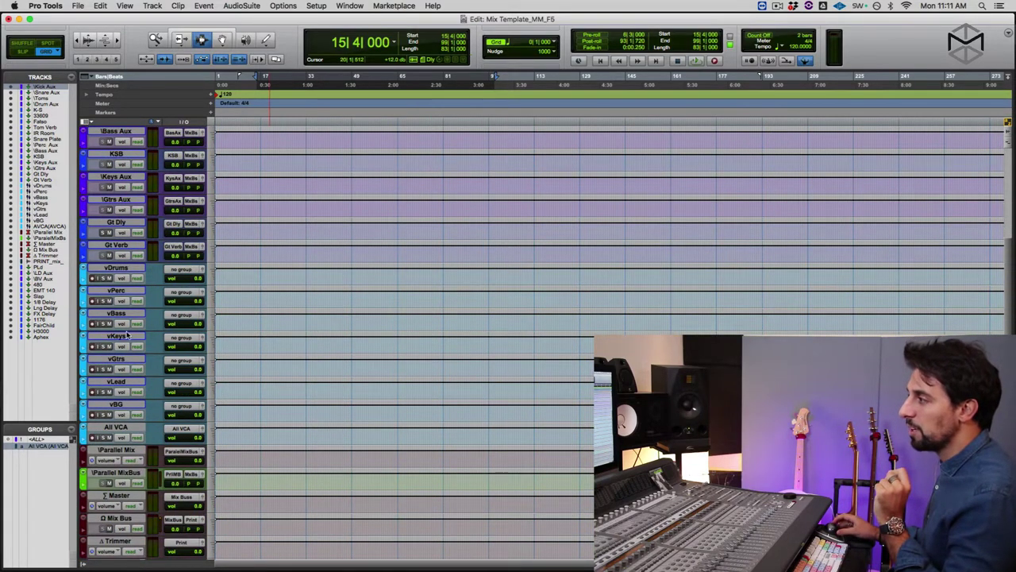
{"action": "scroll", "coordinate": [251, 365], "scroll_direction": "down", "scroll_amount": 7}
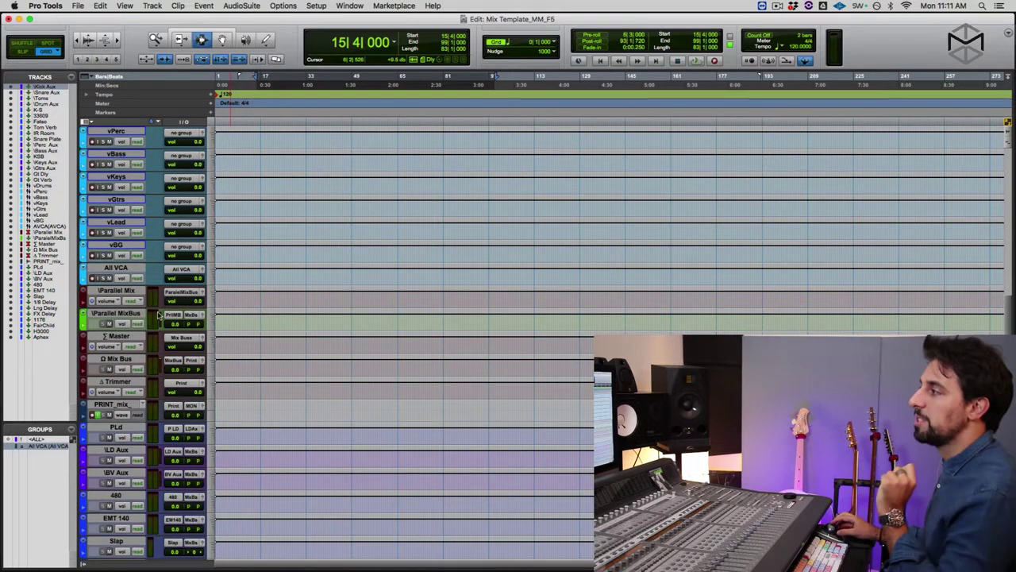
{"action": "scroll", "coordinate": [279, 352], "scroll_direction": "down", "scroll_amount": 7}
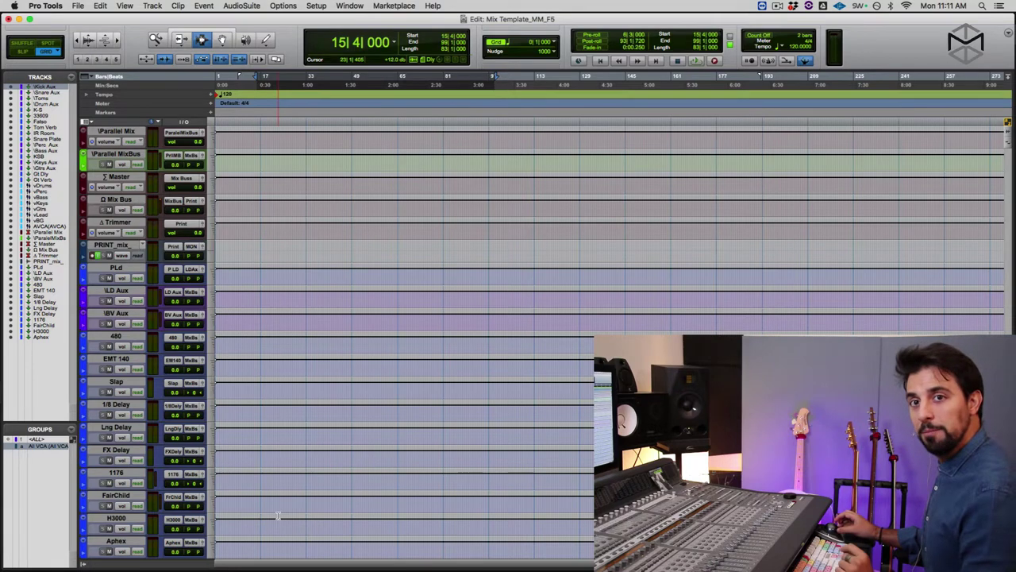
{"action": "scroll", "coordinate": [278, 516], "scroll_direction": "up", "scroll_amount": 20}
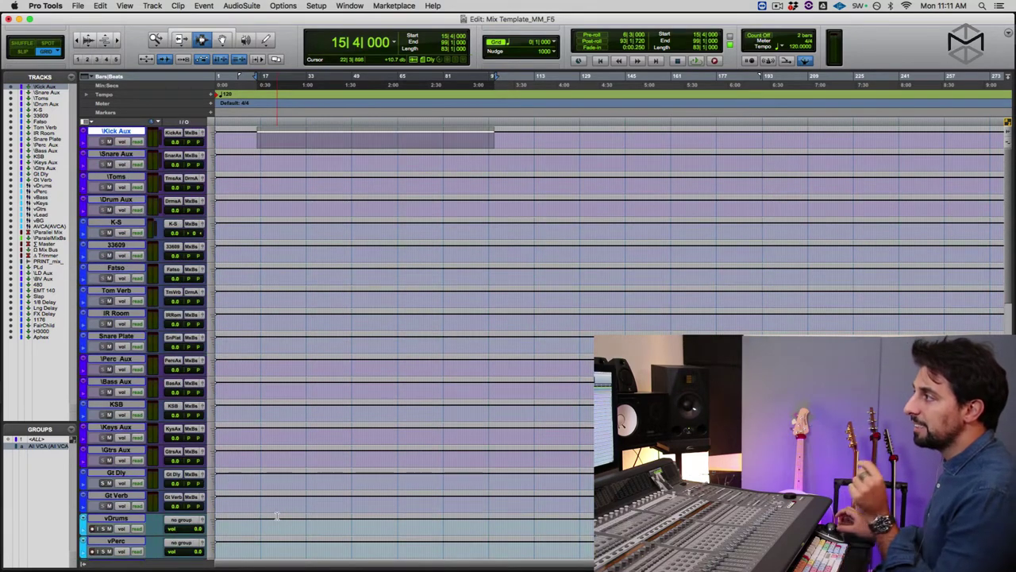
- Place the edit cursor at 53|3|000 in place of the range selection and look over the colour-coded track groups again
{"action": "left_click", "coordinate": [366, 448]}
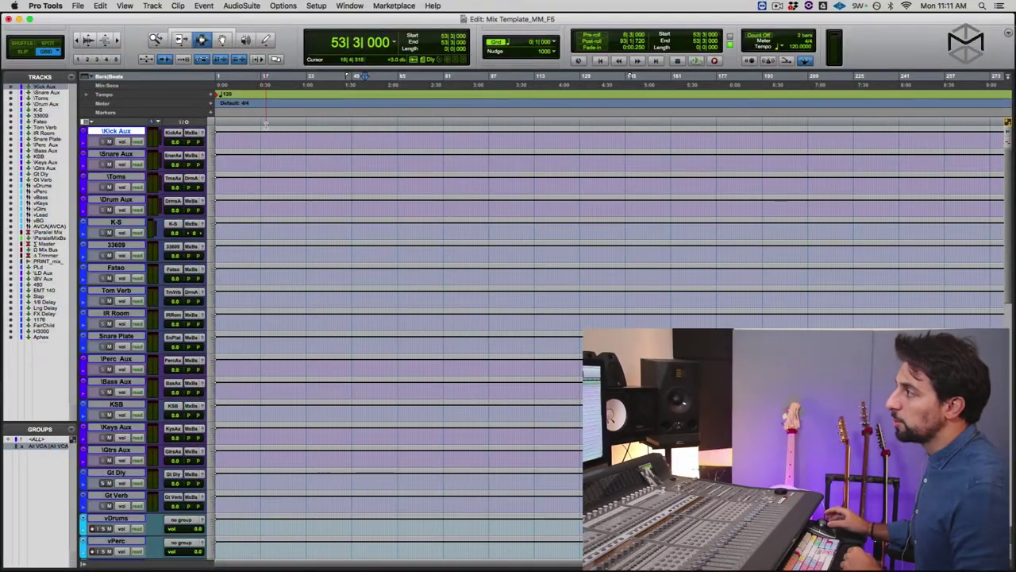
{"action": "scroll", "coordinate": [261, 327], "scroll_direction": "down", "scroll_amount": 15}
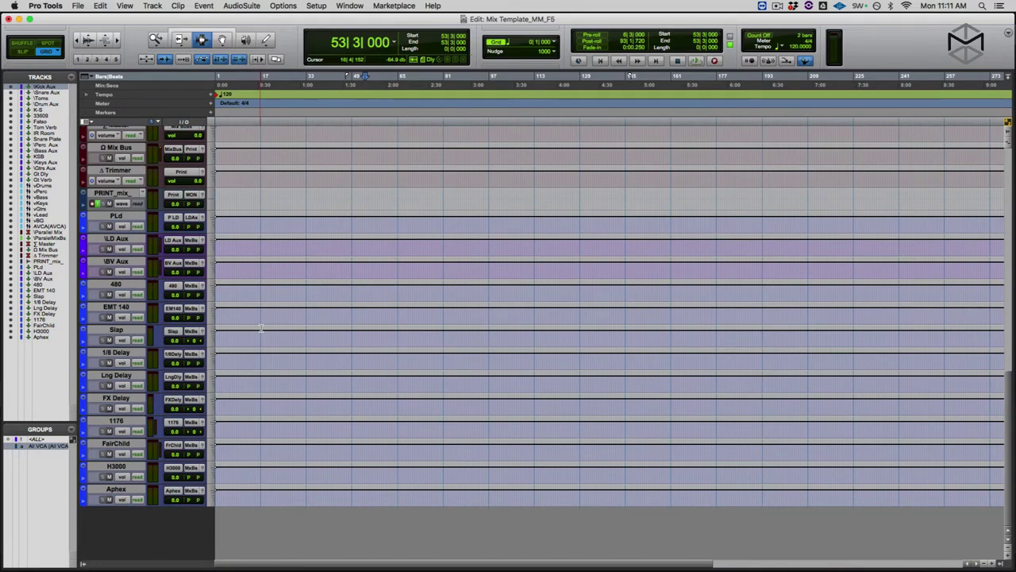
{"action": "scroll", "coordinate": [261, 327], "scroll_direction": "up", "scroll_amount": 15}
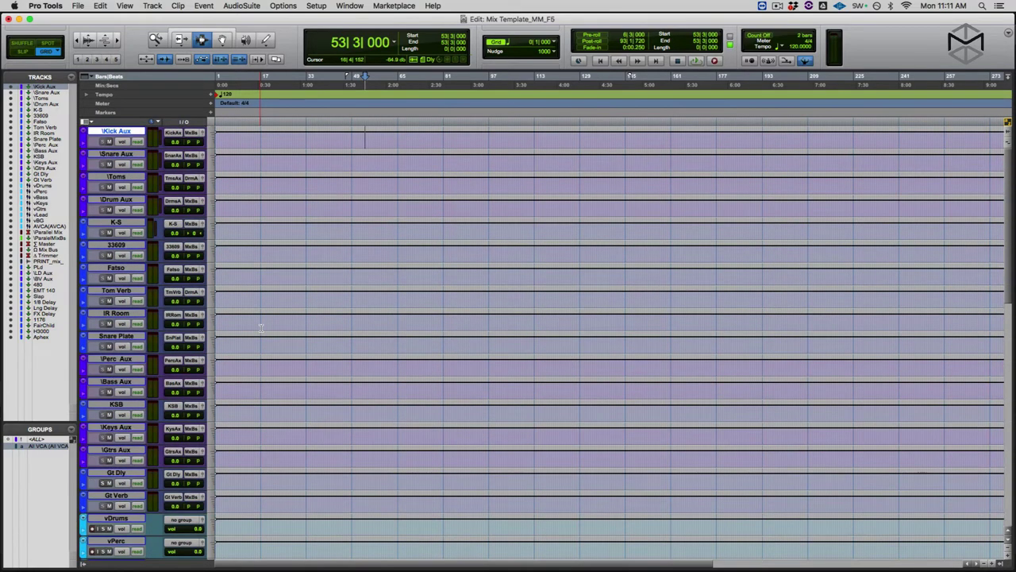
{"action": "scroll", "coordinate": [261, 327], "scroll_direction": "down", "scroll_amount": 10}
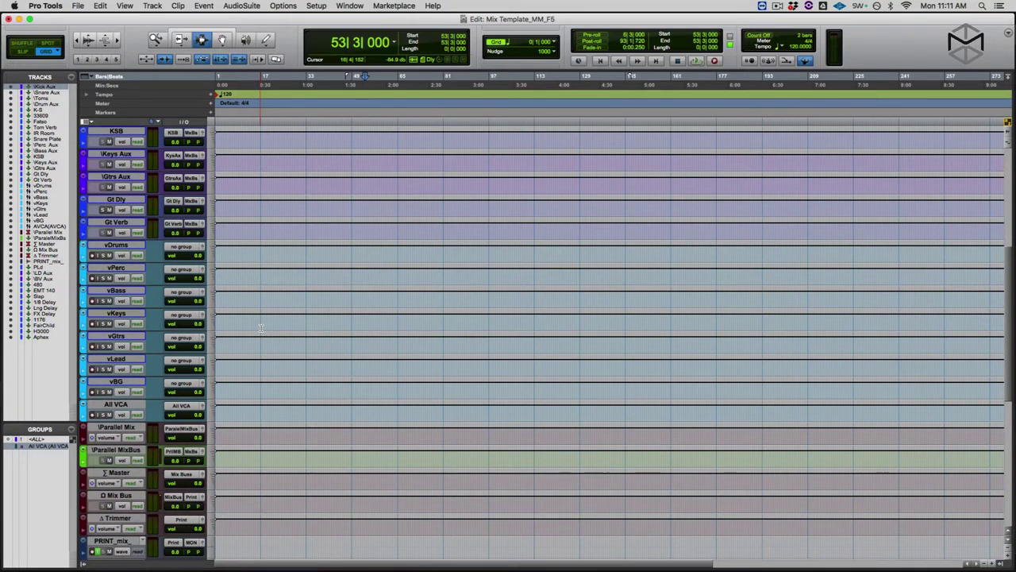
- Select the drum aux tracks \Kick Aux through \Drum Aux together in the Edit window
{"action": "scroll", "coordinate": [260, 327], "scroll_direction": "up", "scroll_amount": 10}
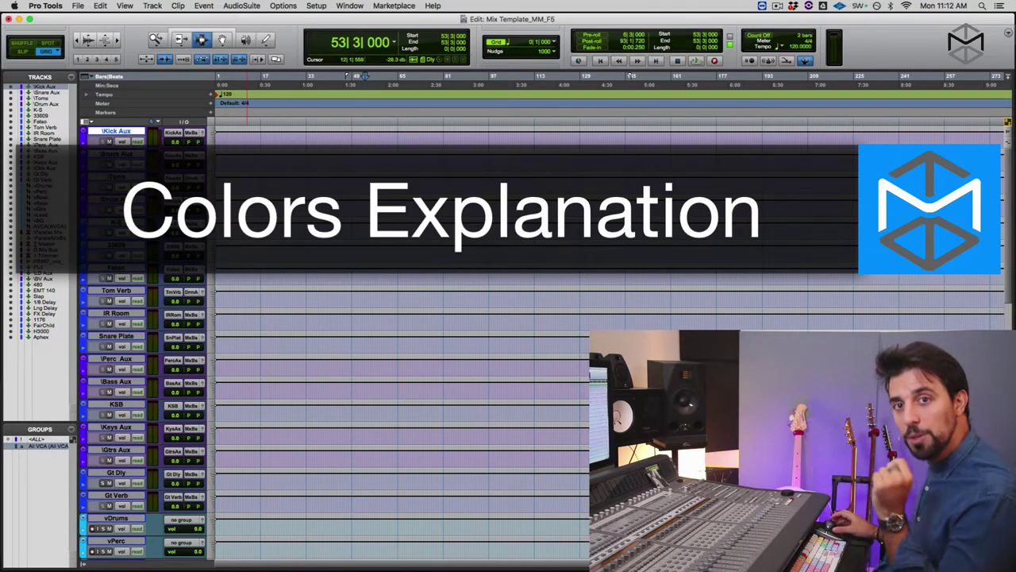
{"action": "left_click", "coordinate": [111, 134], "text": "shift"}
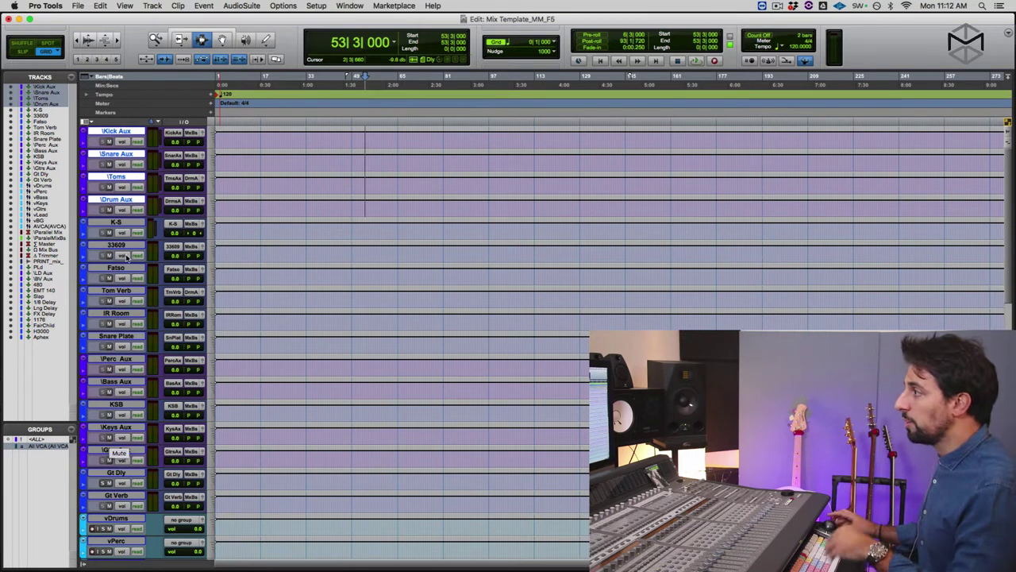
- Switch to the Mix window and select the drum auxes \Kick Aux through \Drum Aux together
{"action": "left_click", "coordinate": [118, 131], "text": "alt"}
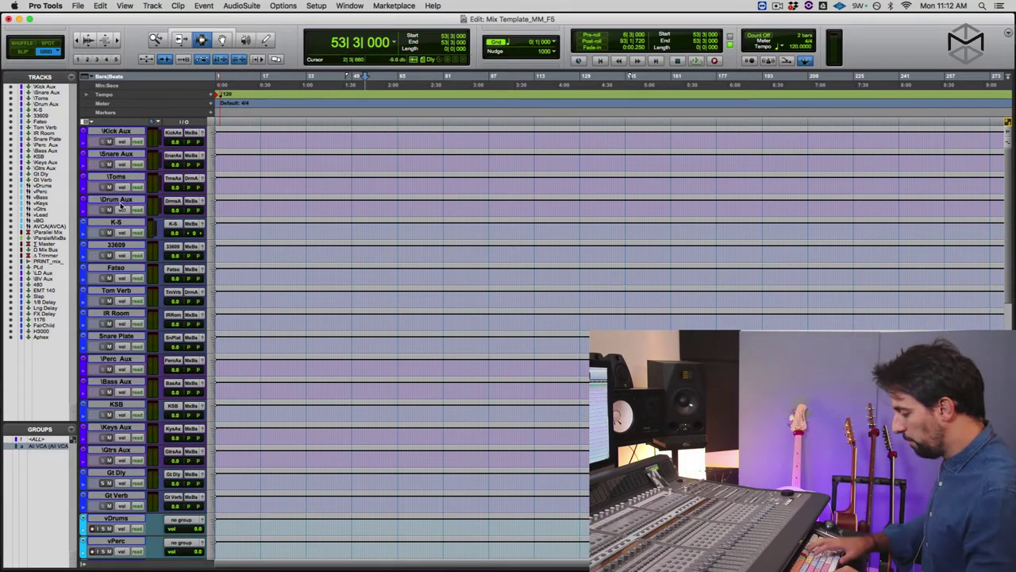
{"action": "key", "text": "super+equal"}
{"action": "scroll", "coordinate": [120, 206], "scroll_direction": "left", "scroll_amount": 10}
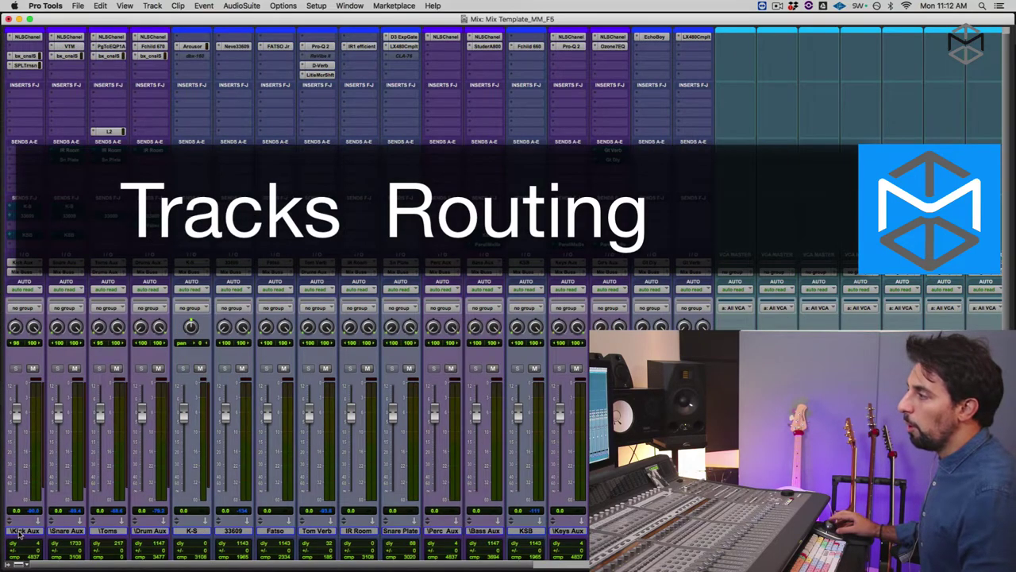
{"action": "left_click", "coordinate": [21, 532]}
{"action": "left_click", "coordinate": [145, 531], "text": "shift"}
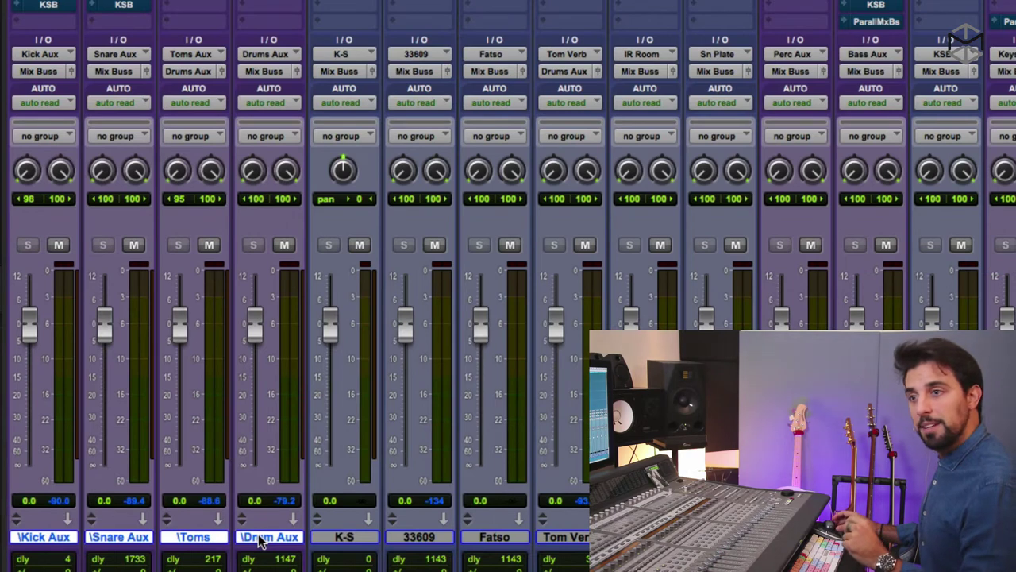
- Select \Kick Aux, \Snare Aux, \Toms and \Drum Aux one at a time to review each strip's input and output routing
{"action": "left_click", "coordinate": [43, 538]}
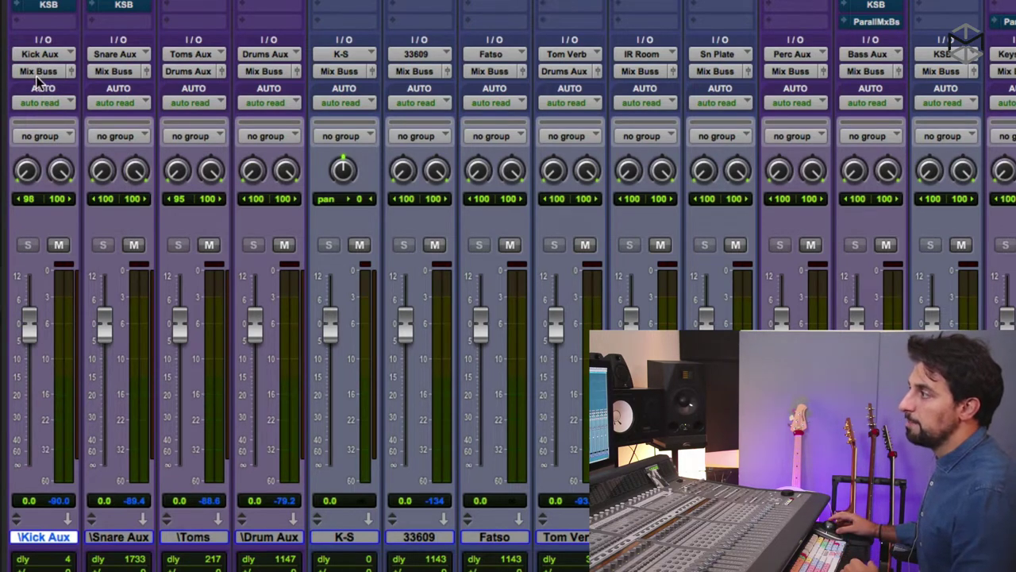
{"action": "left_click", "coordinate": [120, 536]}
{"action": "left_click", "coordinate": [188, 540]}
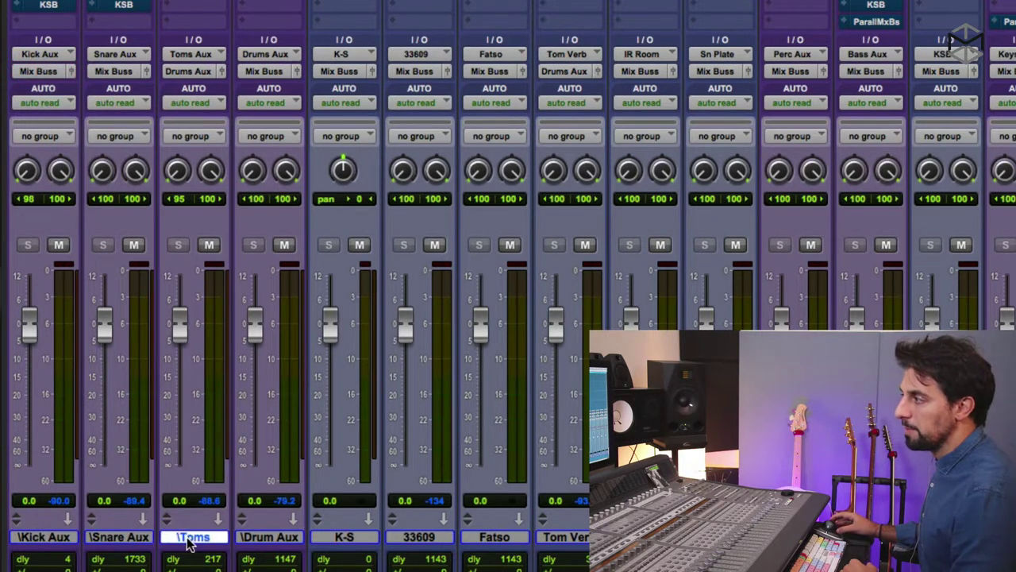
{"action": "left_click", "coordinate": [282, 540]}
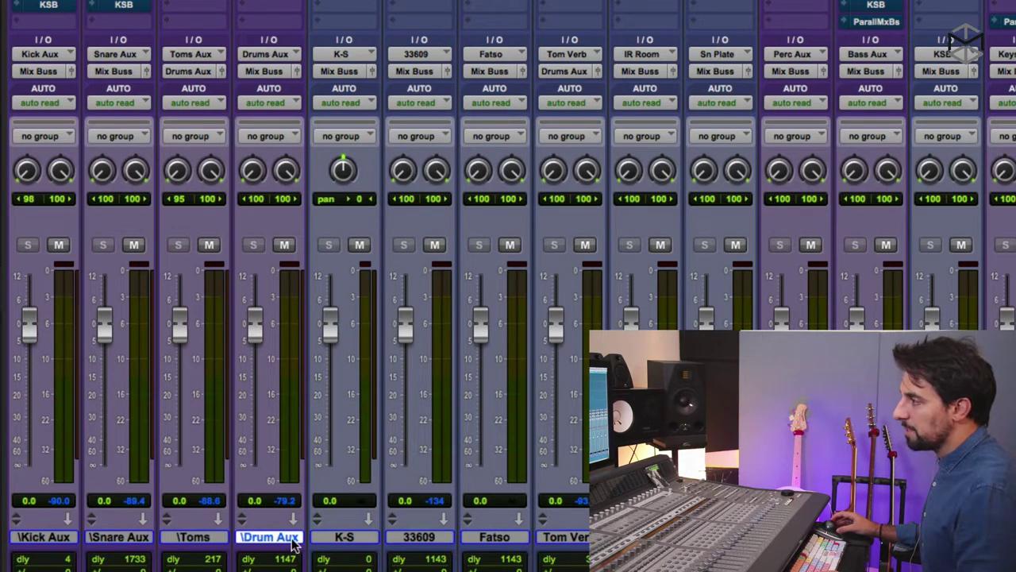
- Select the drum effects returns K-S through Snare Plate together to review their routing
{"action": "left_click", "coordinate": [343, 538]}
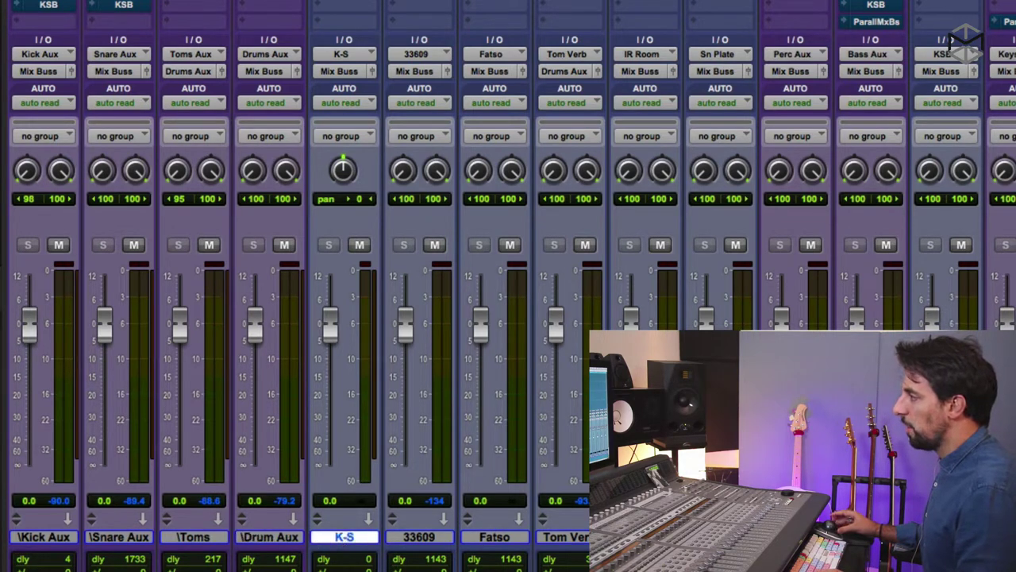
{"action": "left_click", "coordinate": [565, 537], "text": "shift"}
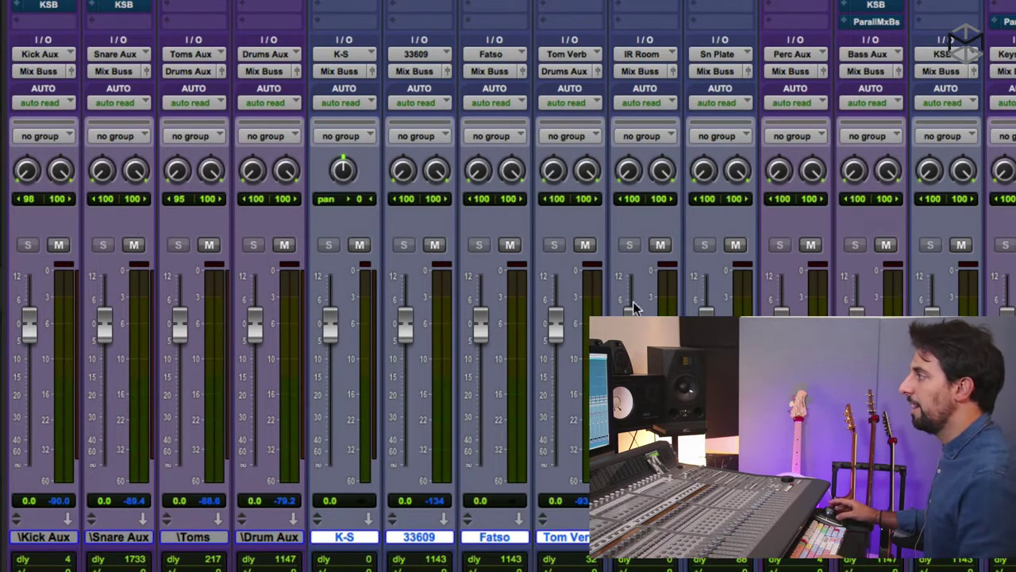
{"action": "scroll", "coordinate": [782, 463], "scroll_direction": "right", "scroll_amount": 3}
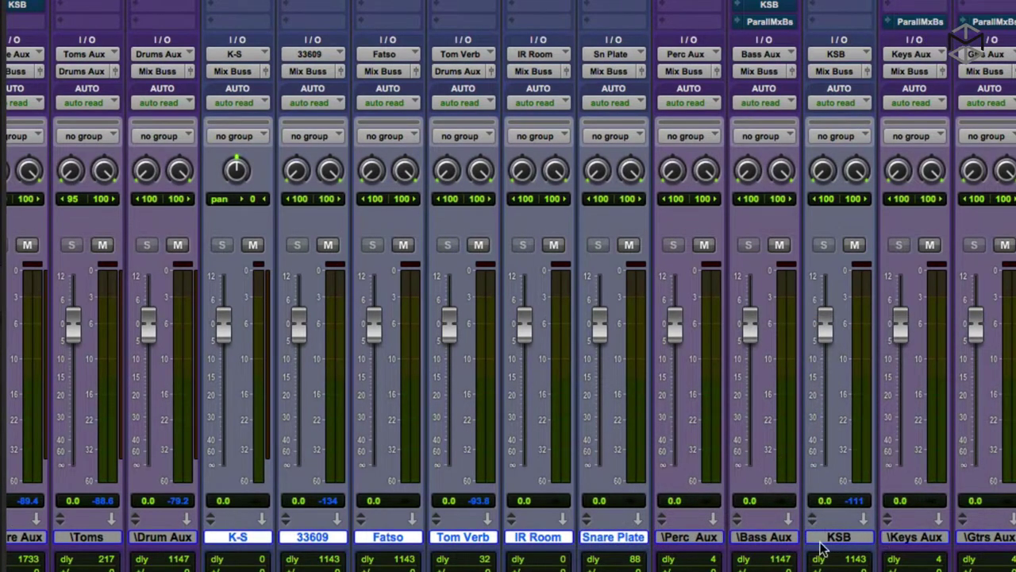
- Select the instrument auxes \Perc Aux, \Bass Aux, \Keys Aux and \Gtrs Aux one at a time to review their outputs
{"action": "left_click", "coordinate": [696, 538]}
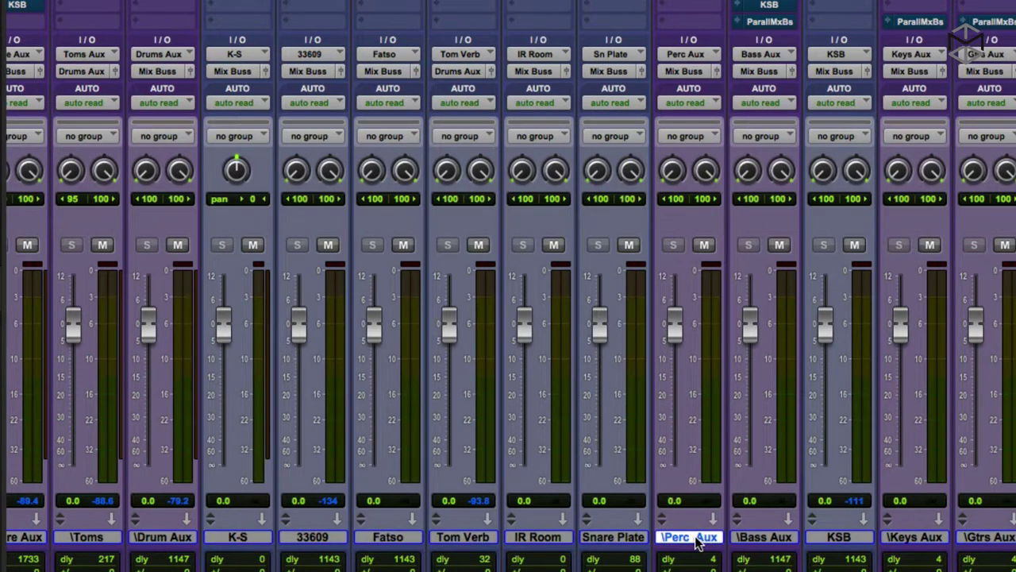
{"action": "left_click", "coordinate": [778, 538]}
{"action": "left_click", "coordinate": [926, 541]}
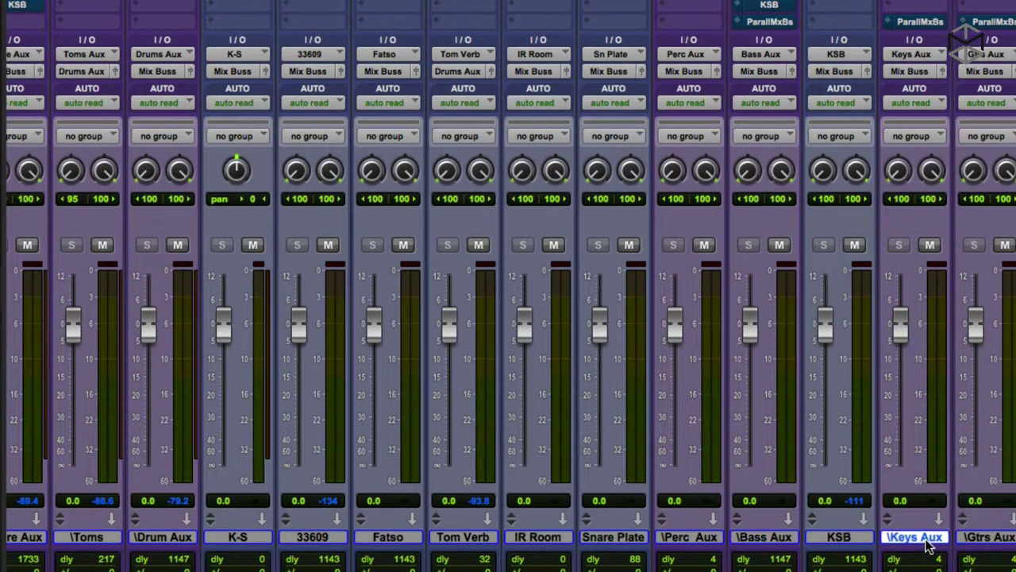
{"action": "left_click", "coordinate": [1000, 540]}
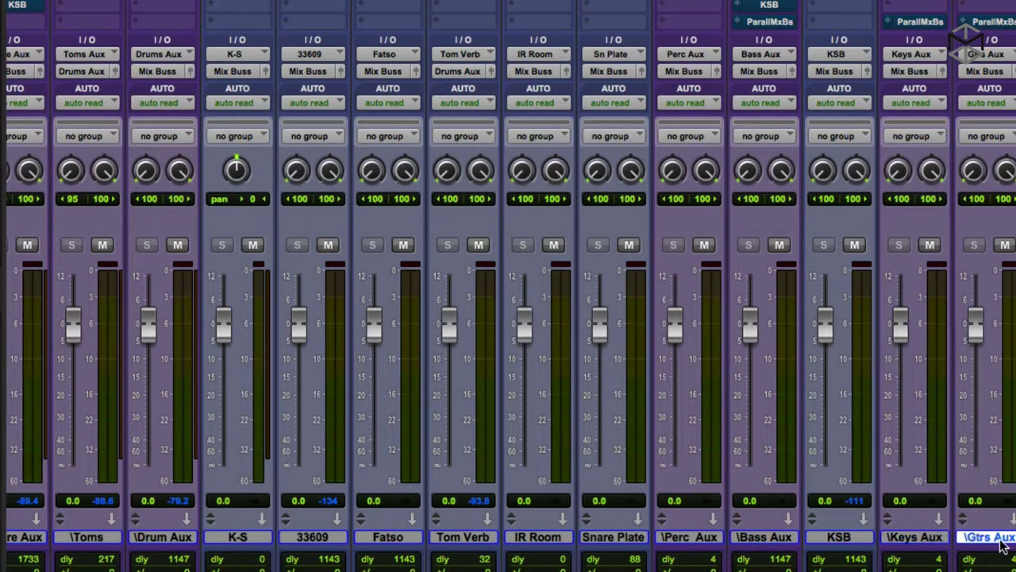
- Select the vocal auxes \LD Aux and \BV Aux in turn and return to the \Kick Aux strip
{"action": "scroll", "coordinate": [1002, 543], "scroll_direction": "right", "scroll_amount": 10}
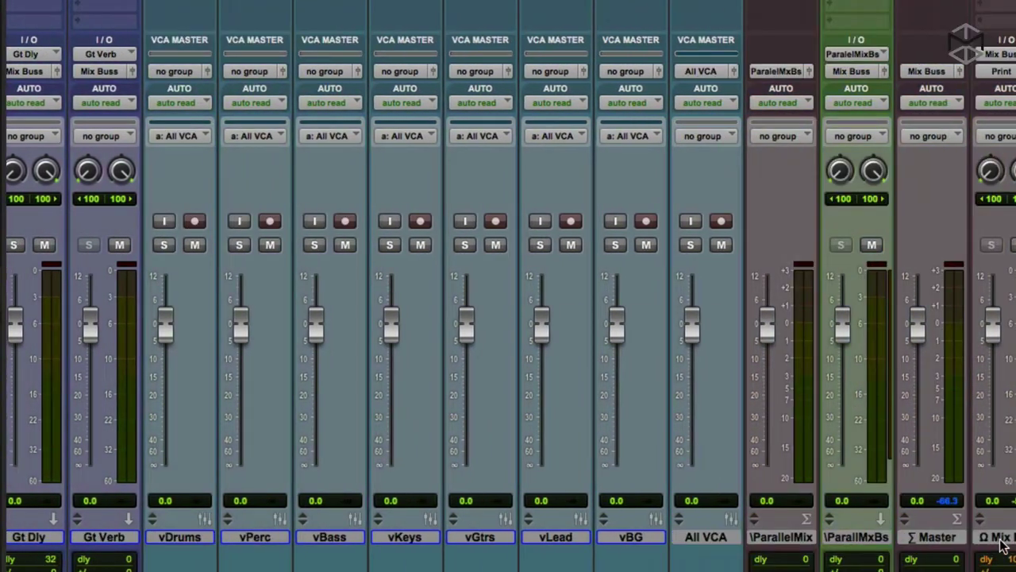
{"action": "scroll", "coordinate": [1002, 543], "scroll_direction": "right", "scroll_amount": 8}
{"action": "left_click", "coordinate": [705, 540]}
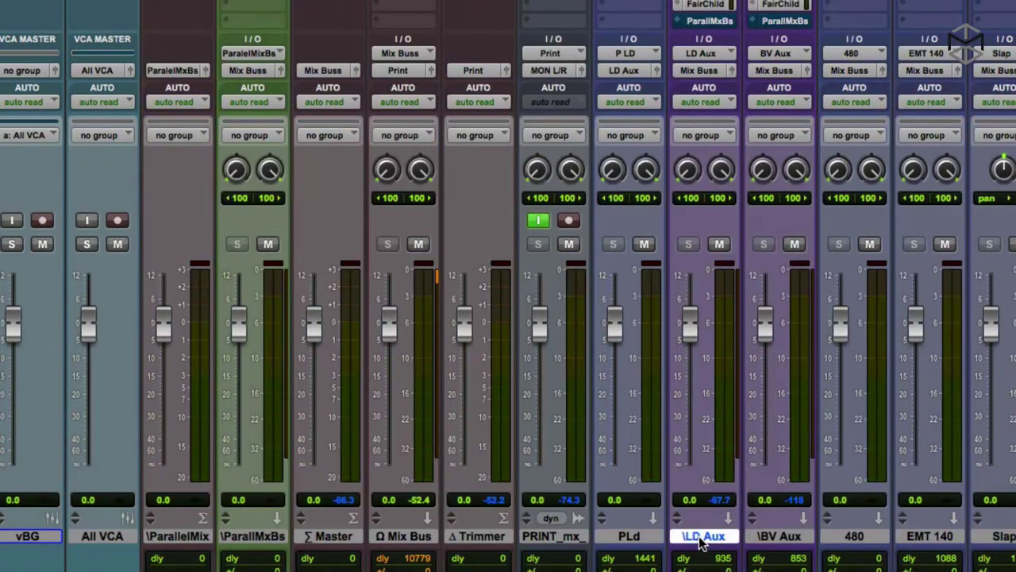
{"action": "left_click", "coordinate": [790, 539]}
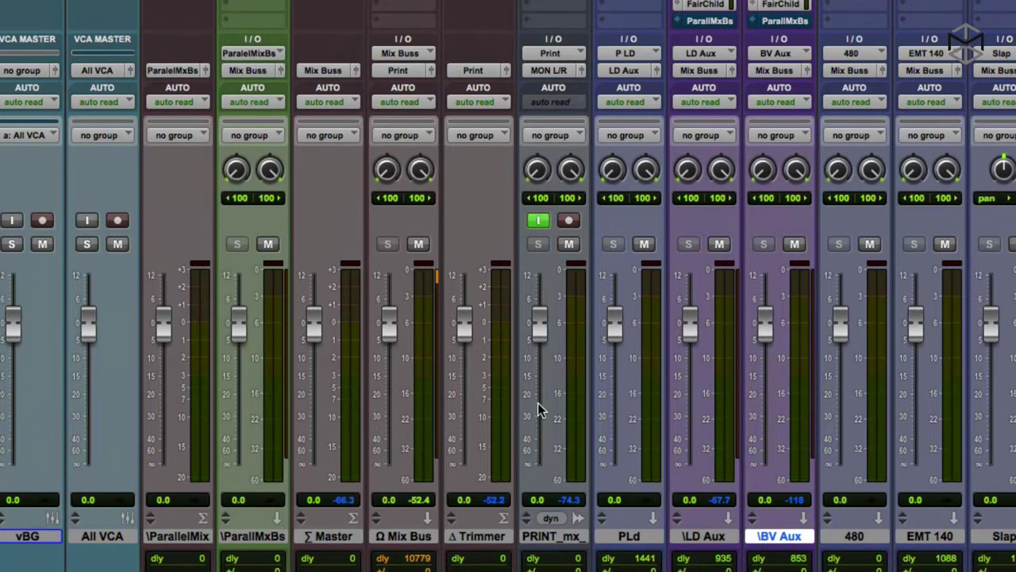
{"action": "scroll", "coordinate": [538, 410], "scroll_direction": "left", "scroll_amount": 10}
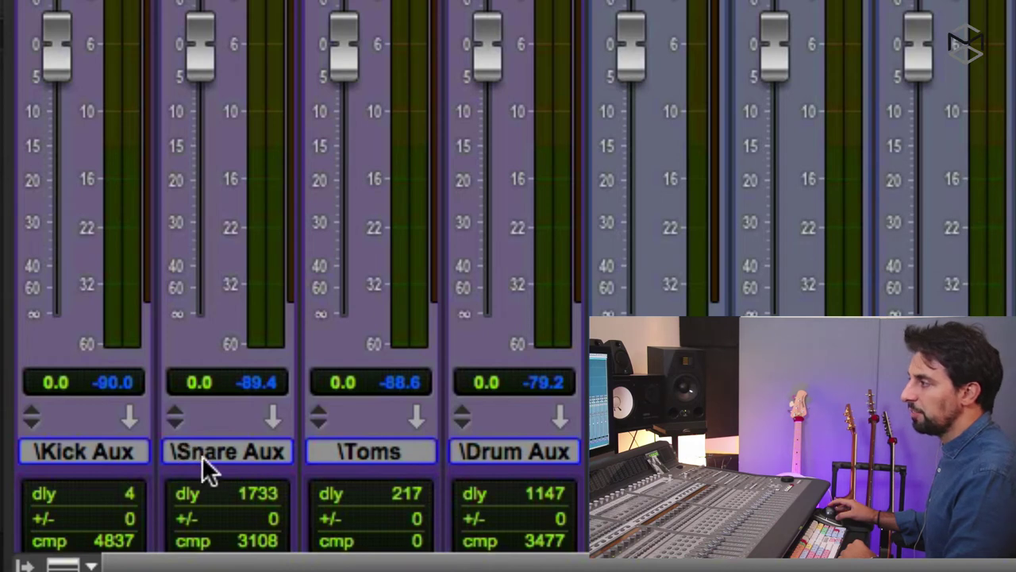
{"action": "left_click", "coordinate": [104, 452]}
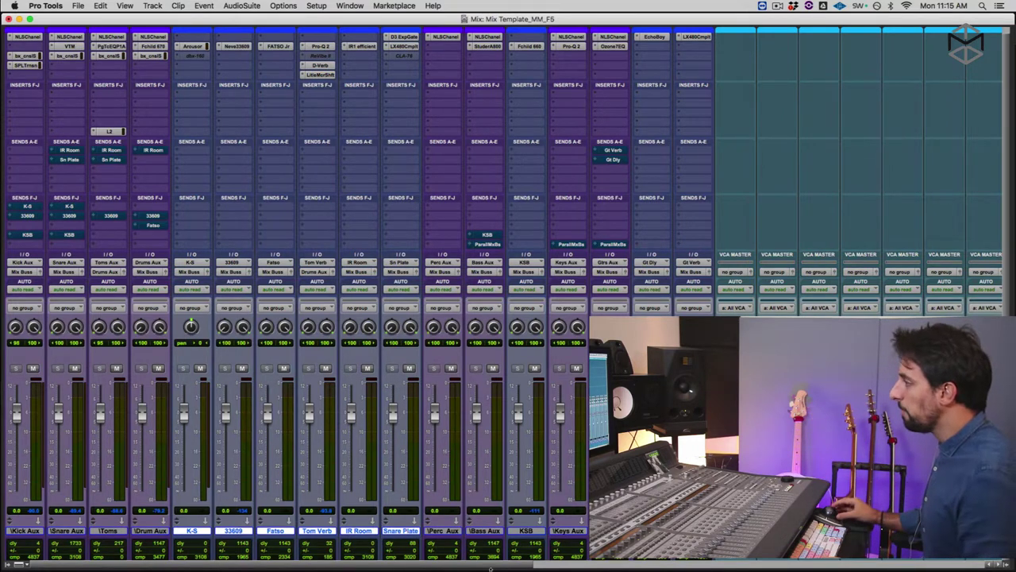
- Select \ParallelMix, \ParallMxBs, Master, Mix Bus and Trimmer one at a time to review the mix bus routing
{"action": "scroll", "coordinate": [587, 526], "scroll_direction": "right", "scroll_amount": 3}
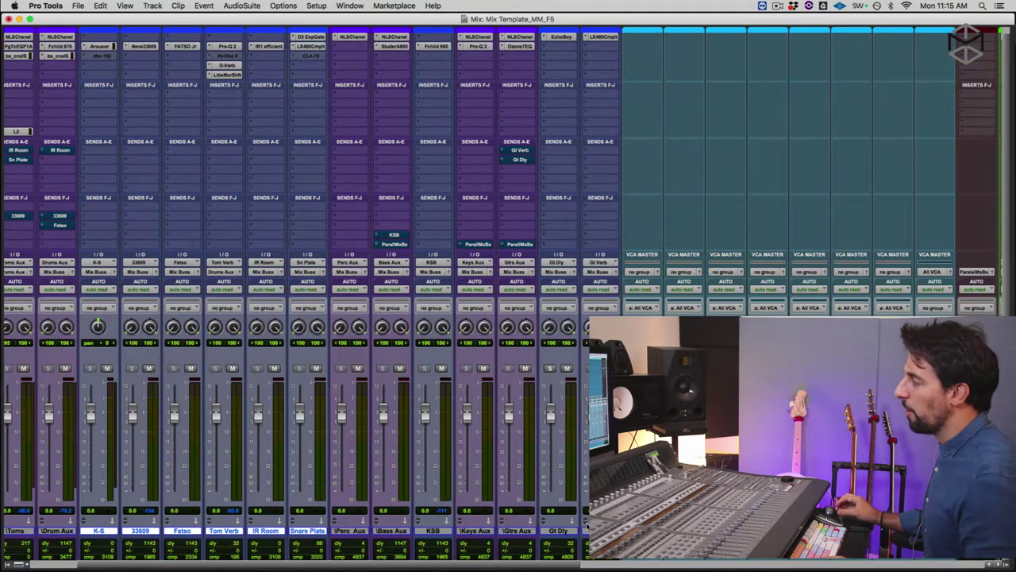
{"action": "scroll", "coordinate": [587, 526], "scroll_direction": "right", "scroll_amount": 12}
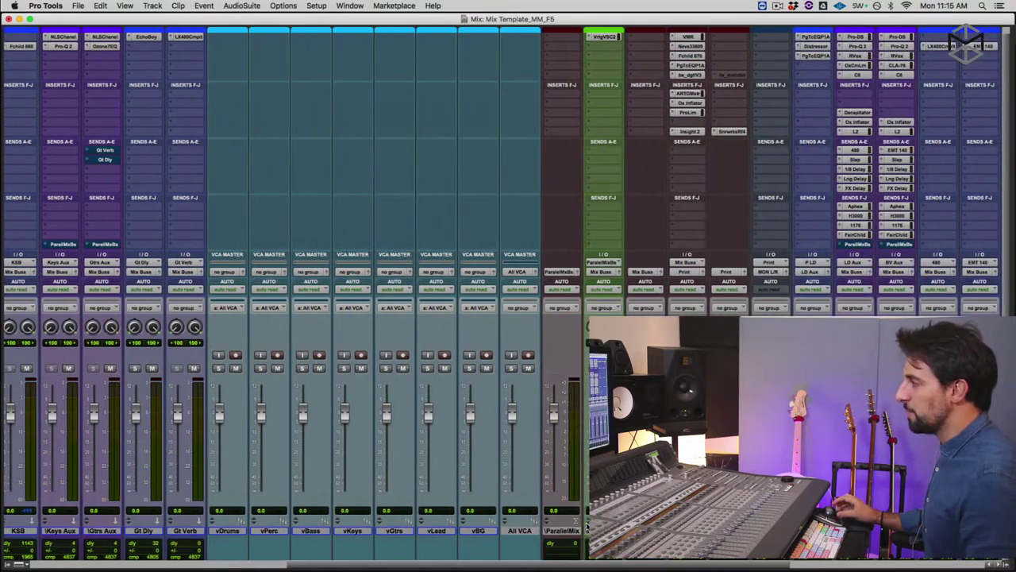
{"action": "scroll", "coordinate": [587, 527], "scroll_direction": "right", "scroll_amount": 4}
{"action": "scroll", "coordinate": [445, 540], "scroll_direction": "left", "scroll_amount": 1}
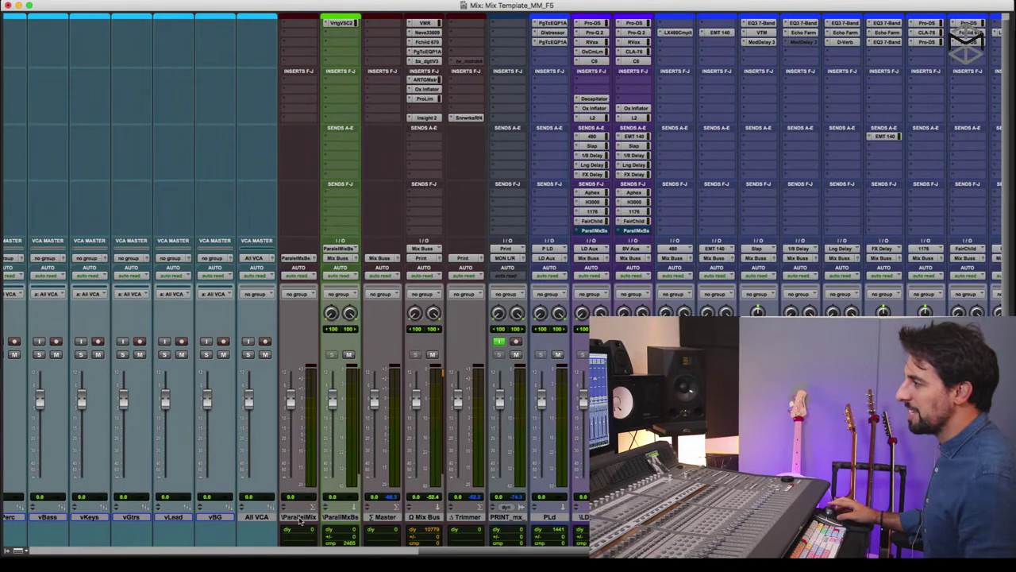
{"action": "left_click", "coordinate": [299, 519]}
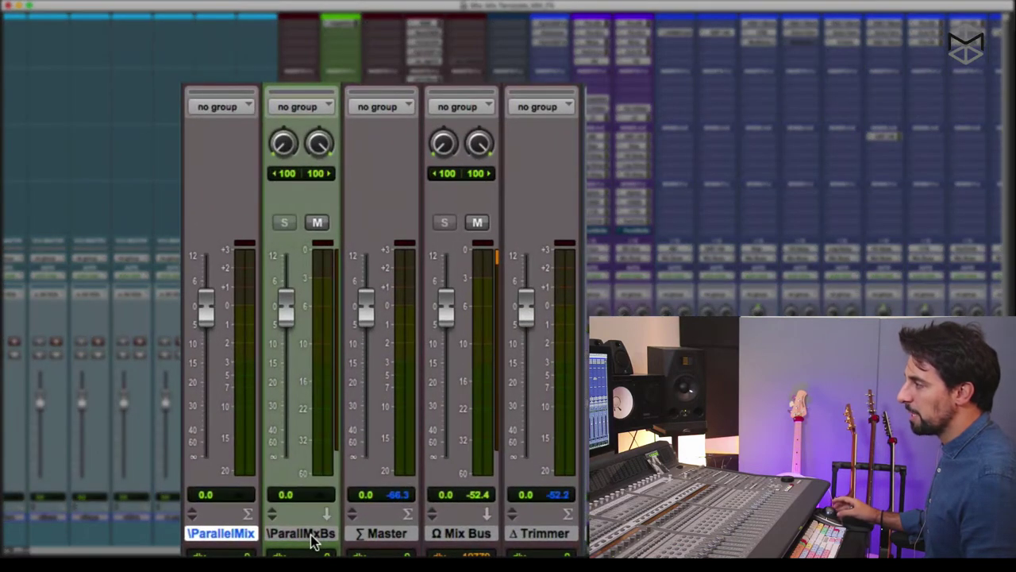
{"action": "left_click", "coordinate": [312, 540]}
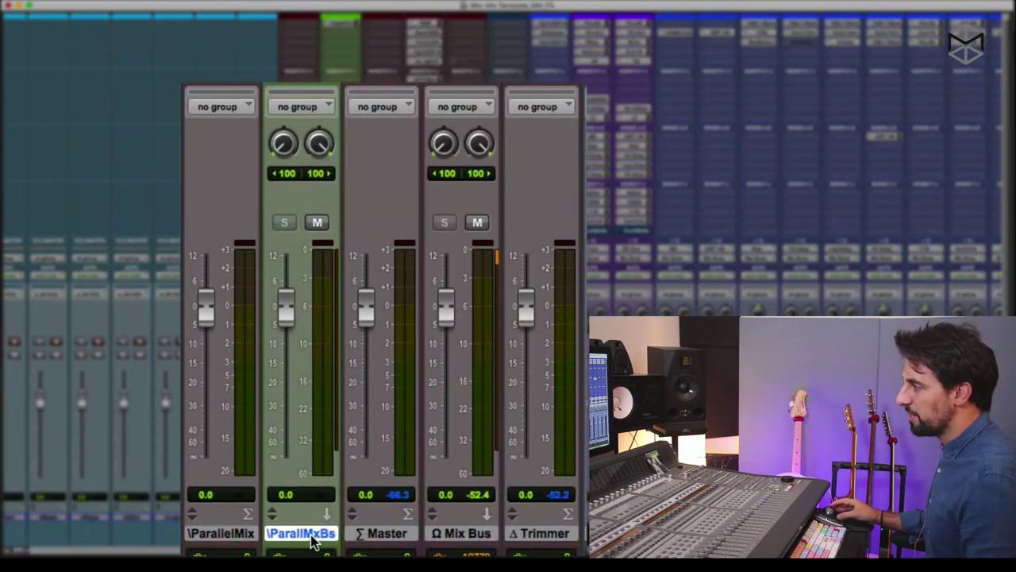
{"action": "left_click", "coordinate": [387, 535]}
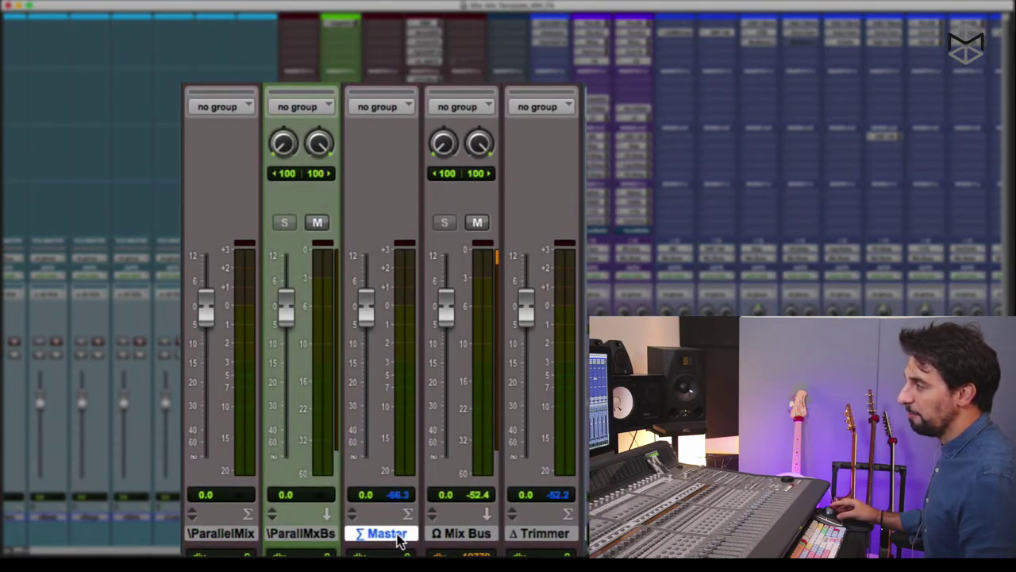
{"action": "left_click", "coordinate": [467, 537]}
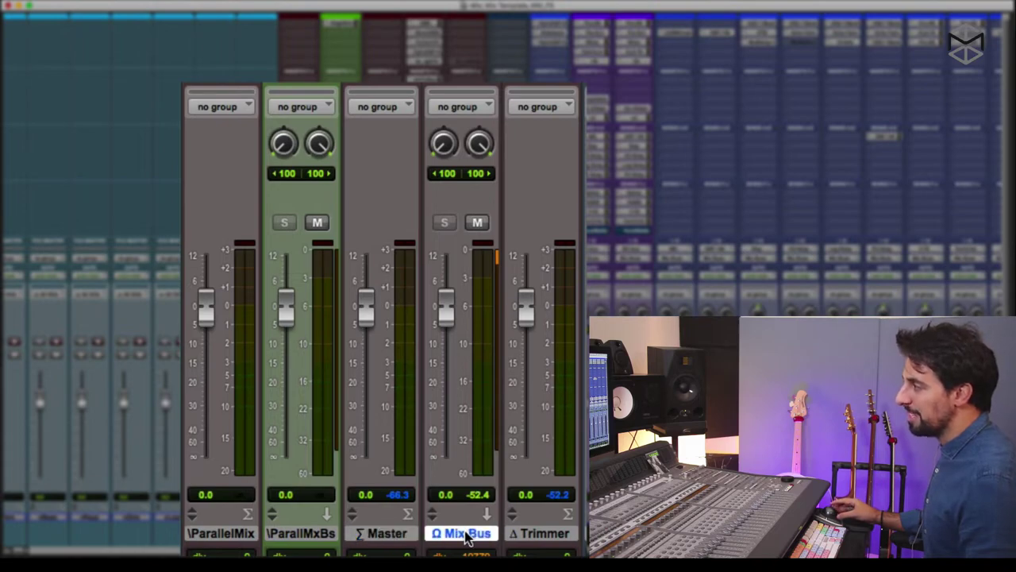
{"action": "left_click", "coordinate": [531, 537]}
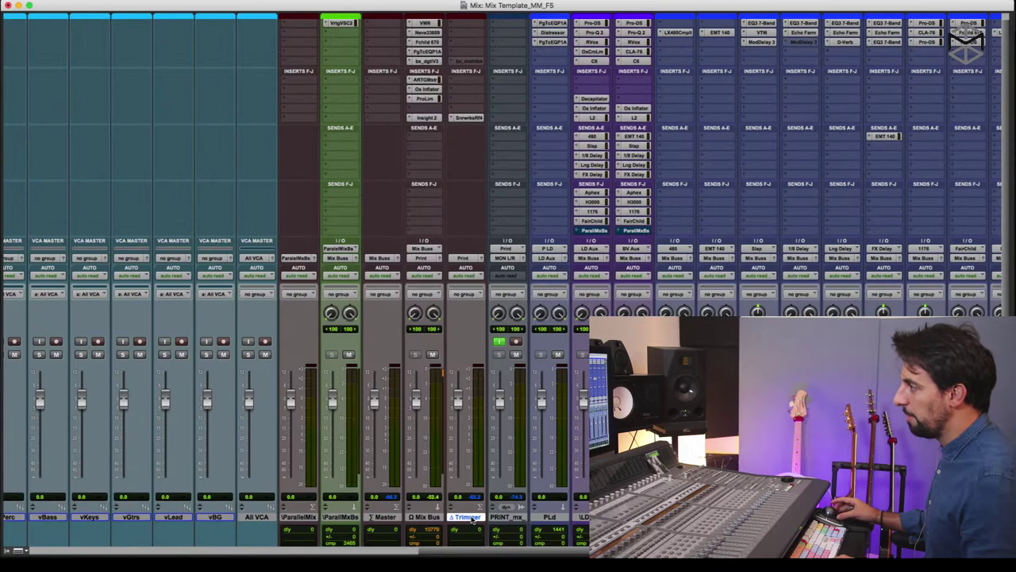
{"action": "left_click", "coordinate": [470, 518]}
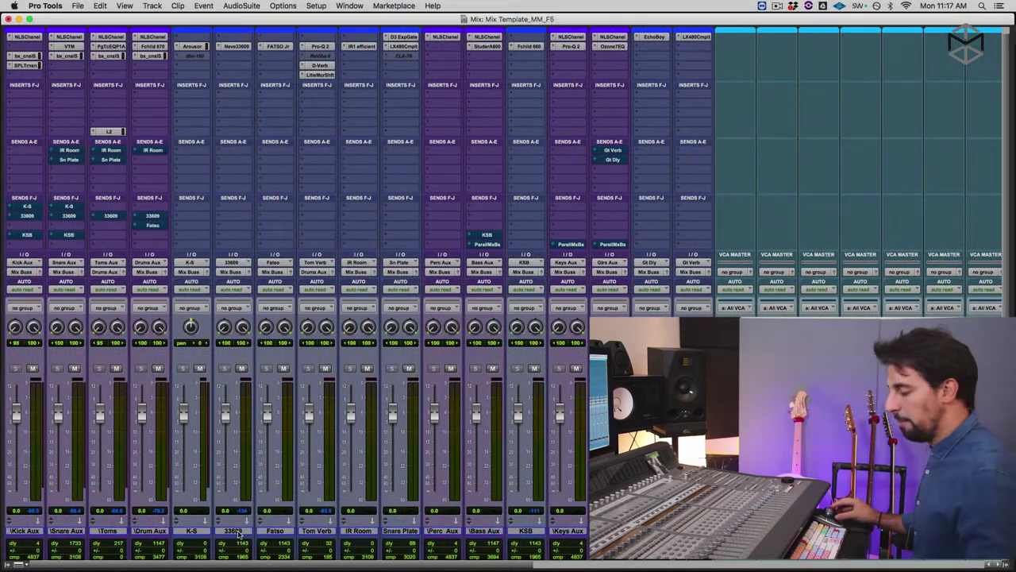
- Select the green \ParallMxBs track to examine the parallel mix bus routing
{"action": "scroll", "coordinate": [423, 533], "scroll_direction": "right", "scroll_amount": 10}
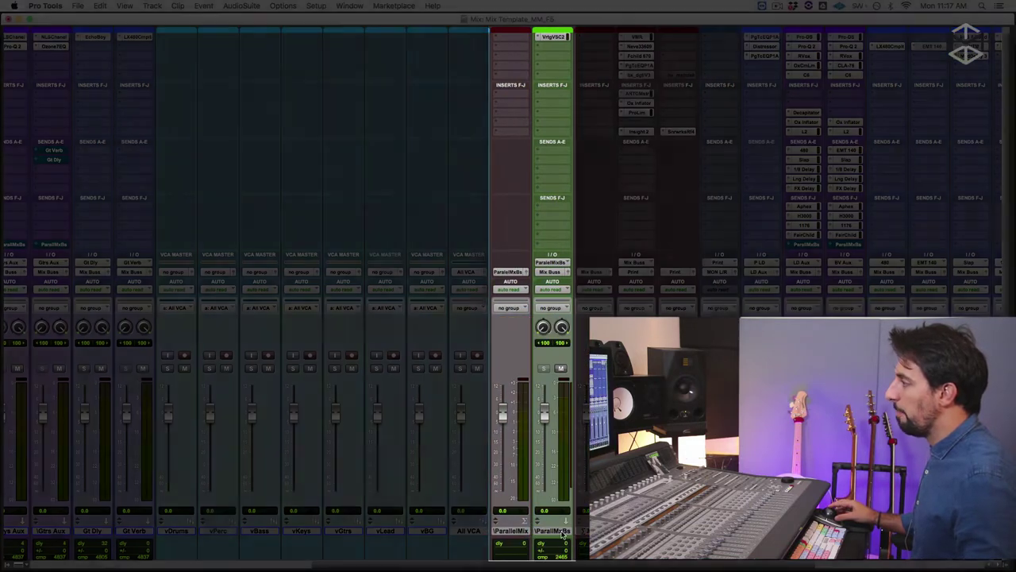
{"action": "left_click", "coordinate": [560, 530]}
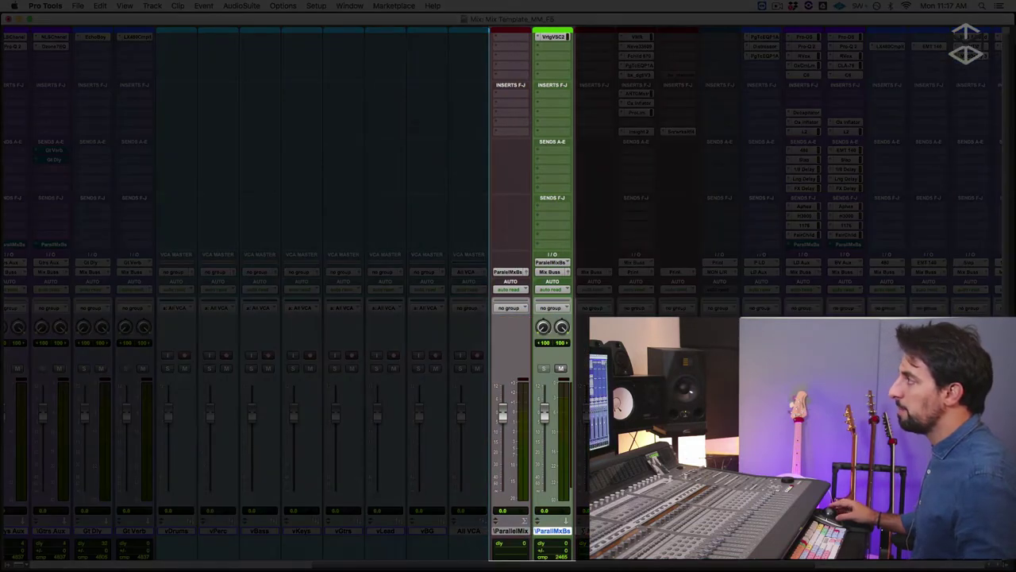
{"action": "scroll", "coordinate": [506, 294], "scroll_direction": "up", "scroll_amount": 1}
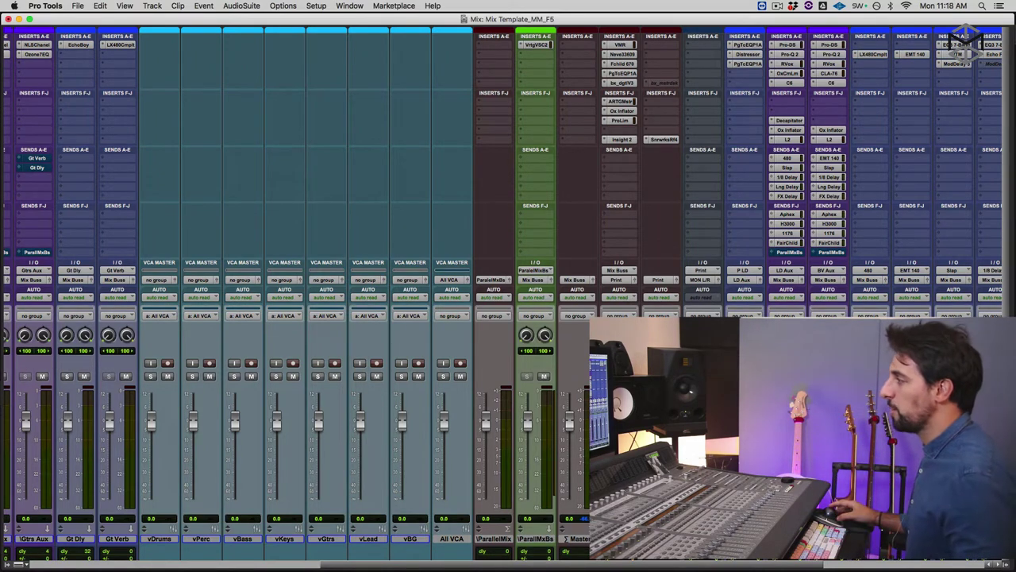
- Open the naming dialog of the PRINT_mix_ track, keep its name and go back to the drum auxes
{"action": "double_click", "coordinate": [701, 538]}
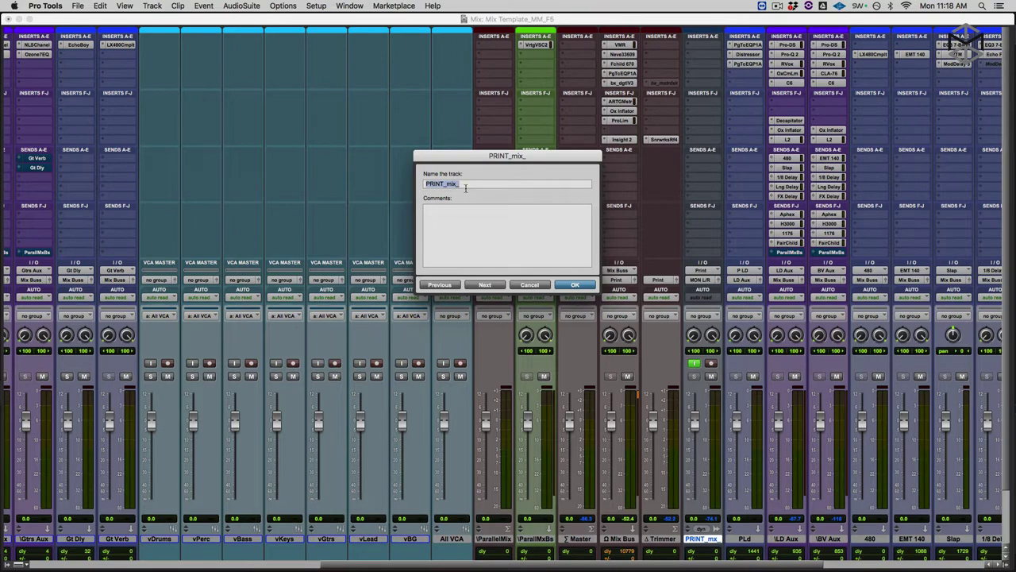
{"action": "key", "text": "Return"}
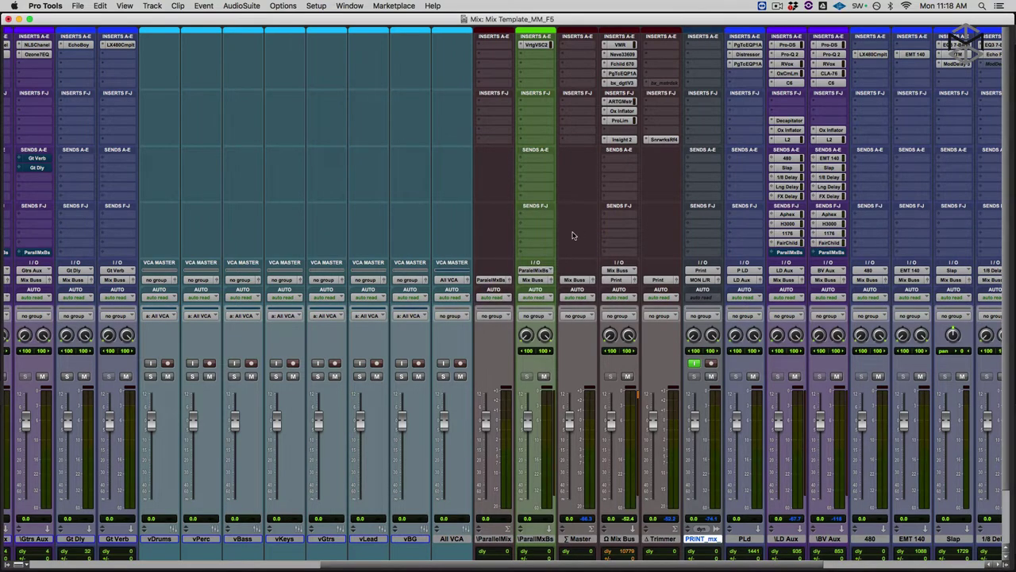
{"action": "scroll", "coordinate": [573, 235], "scroll_direction": "left", "scroll_amount": 10}
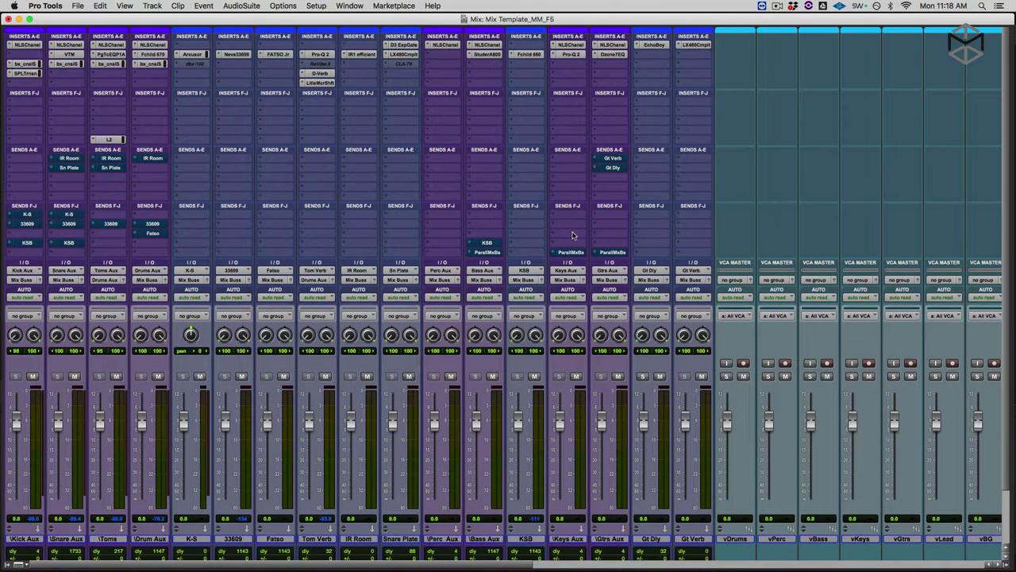
- Return to the Edit window and open the I/O Setup on its output paths, moving the dialog slightly
{"action": "key", "text": "super+equal"}
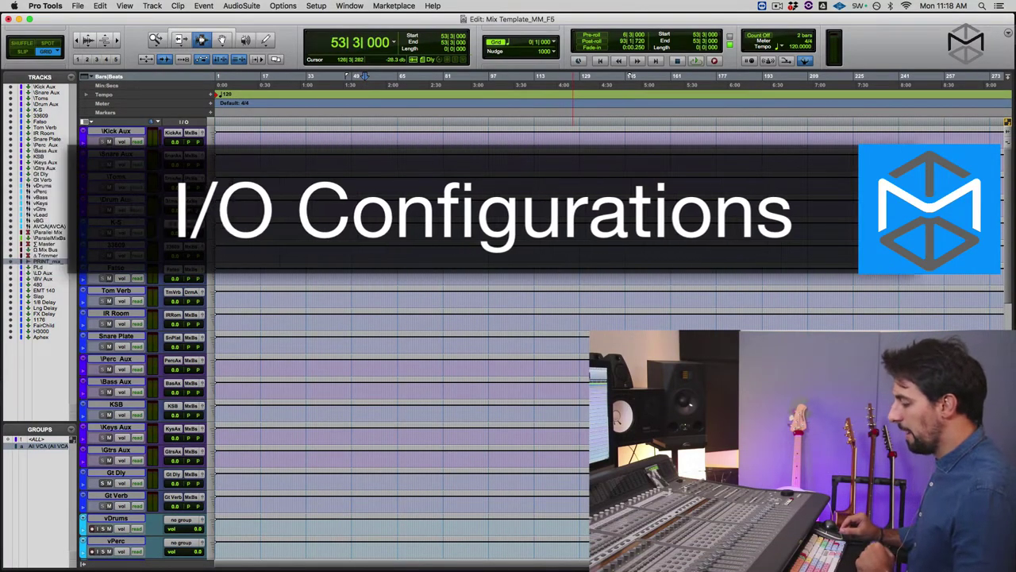
{"action": "key", "text": "ctrl+super+i"}
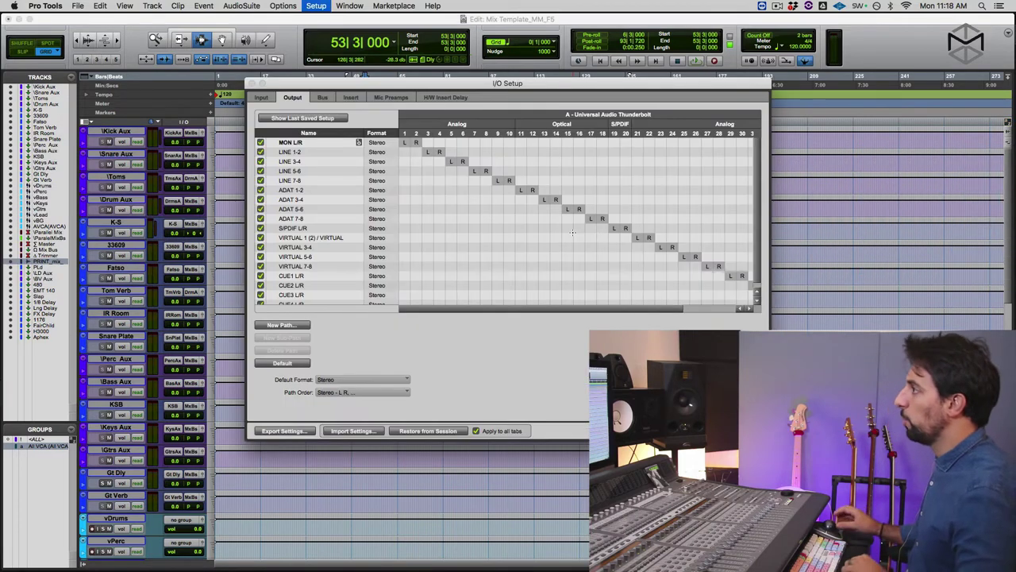
{"action": "left_click_drag", "start_coordinate": [428, 82], "coordinate": [426, 87]}
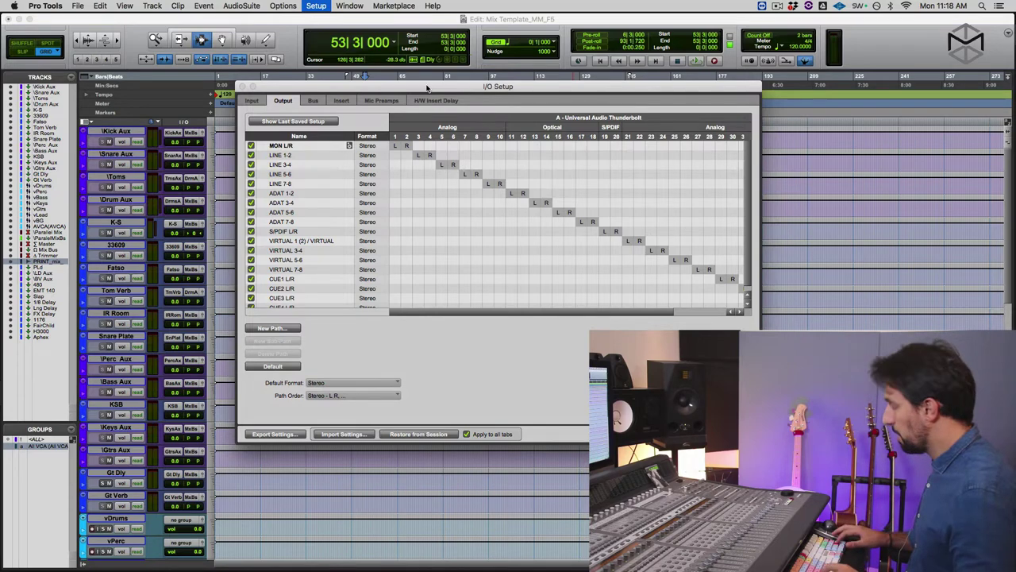
- Show the bus paths in the I/O Setup, reposition the dialog and review the template's named buses
{"action": "key", "text": "super+Right"}
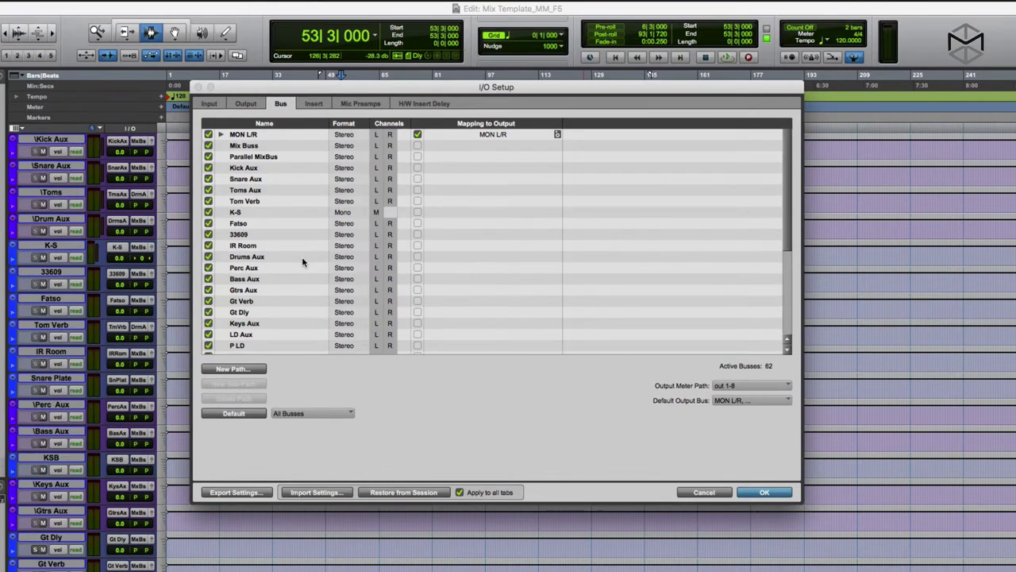
{"action": "scroll", "coordinate": [330, 231], "scroll_direction": "down", "scroll_amount": 5}
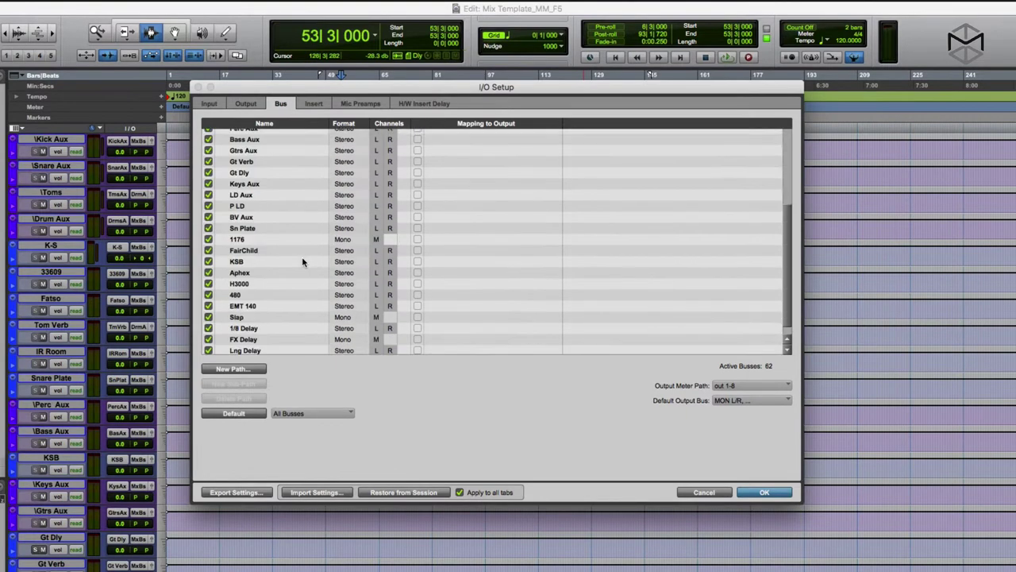
{"action": "scroll", "coordinate": [302, 256], "scroll_direction": "up", "scroll_amount": 5}
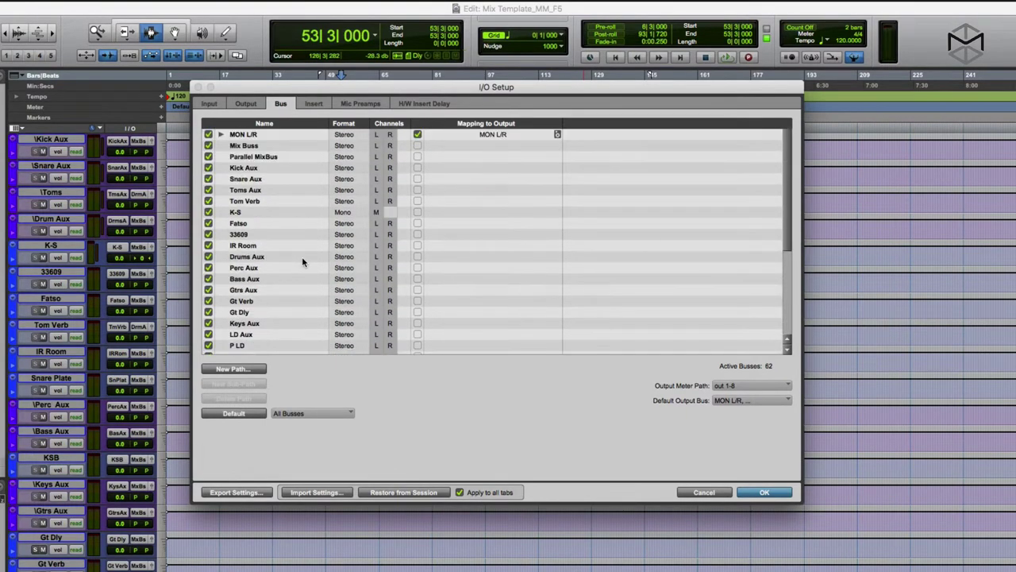
{"action": "left_click_drag", "start_coordinate": [310, 86], "coordinate": [420, 101]}
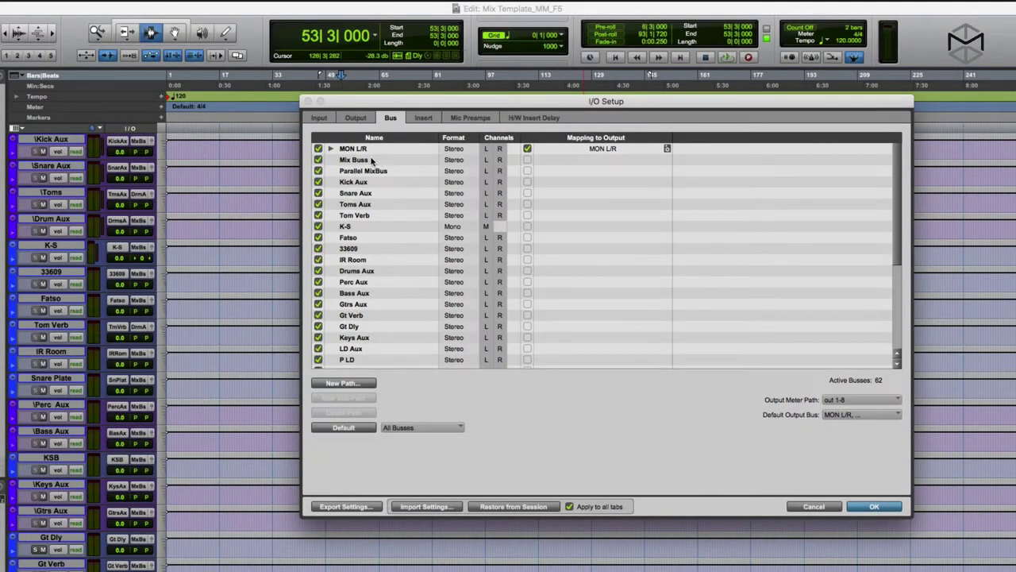
{"action": "scroll", "coordinate": [396, 231], "scroll_direction": "down", "scroll_amount": 5}
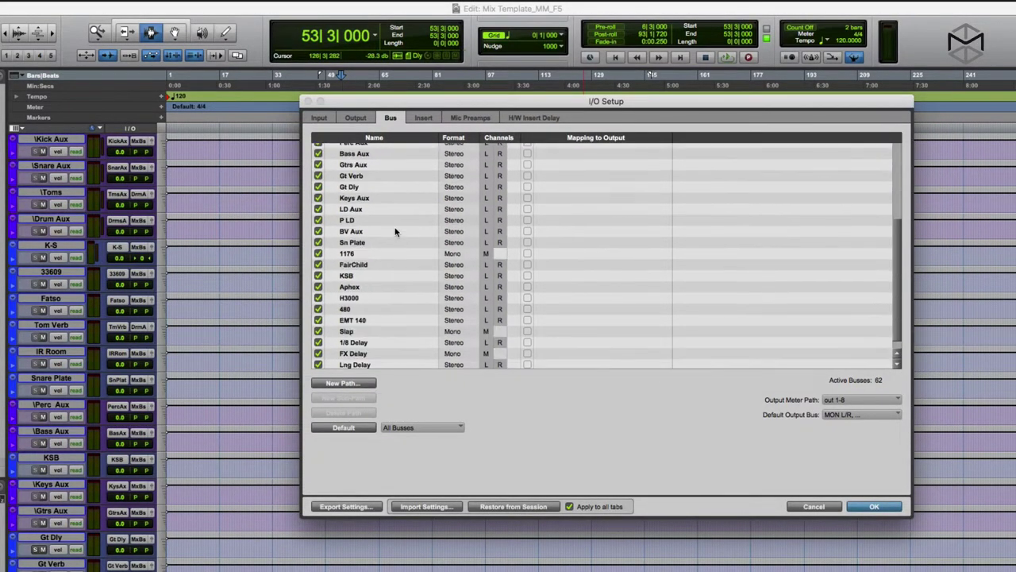
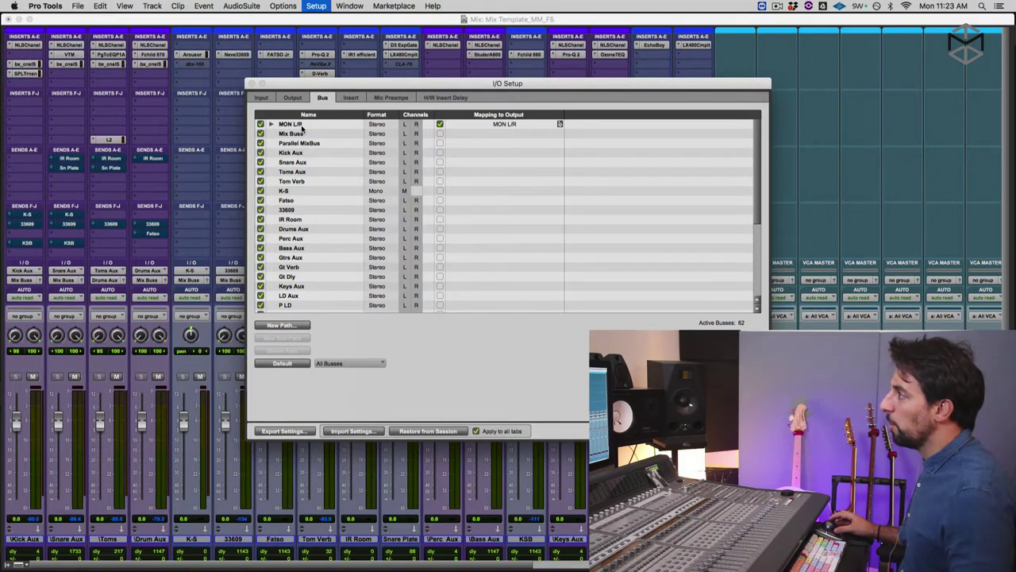
- Create 64 new stereo bus paths named Bus with automatically created sub-paths
{"action": "left_click", "coordinate": [308, 126]}
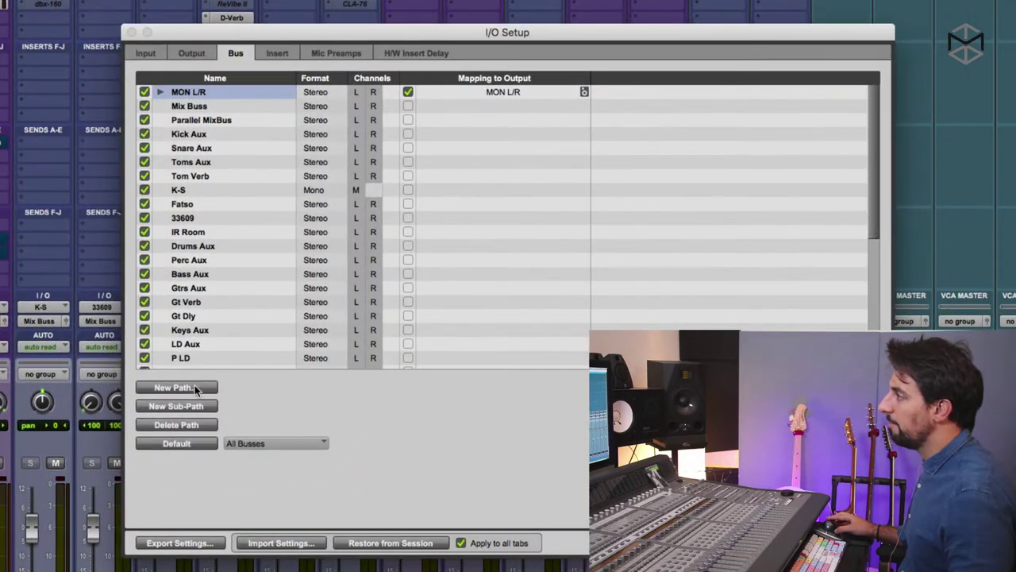
{"action": "left_click", "coordinate": [238, 358]}
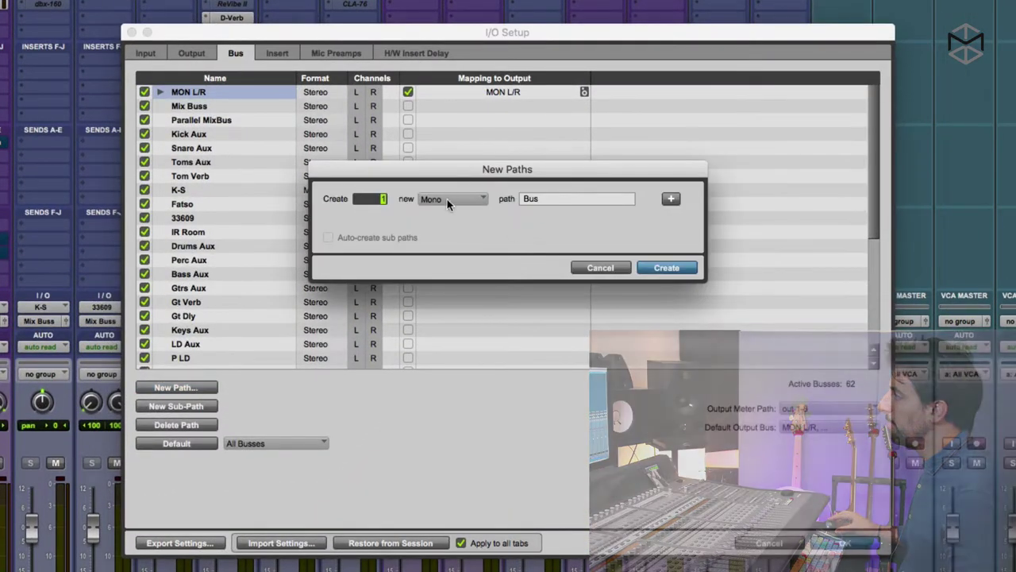
{"action": "left_click", "coordinate": [449, 199]}
{"action": "left_click", "coordinate": [465, 220]}
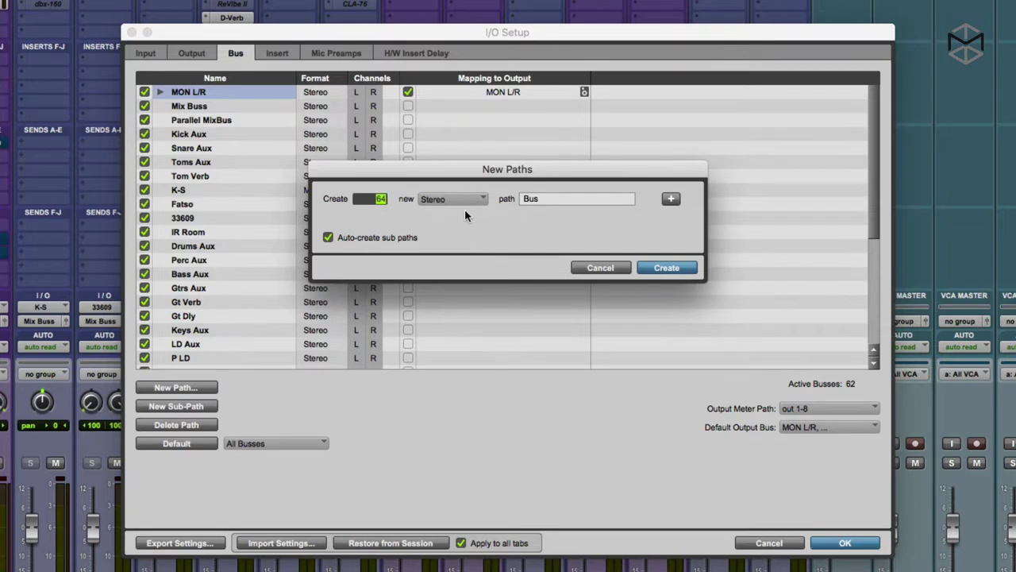
{"action": "left_click", "coordinate": [666, 268]}
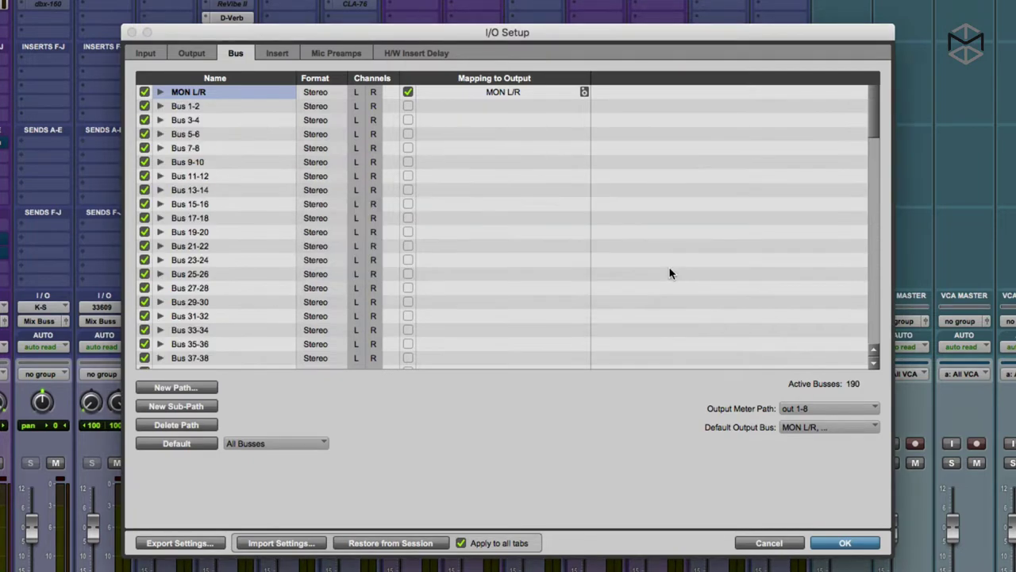
- Review the bus list from Bus 1-2 through Bus 127-128 to the Print path, and accept the I/O Setup
{"action": "left_click", "coordinate": [214, 106]}
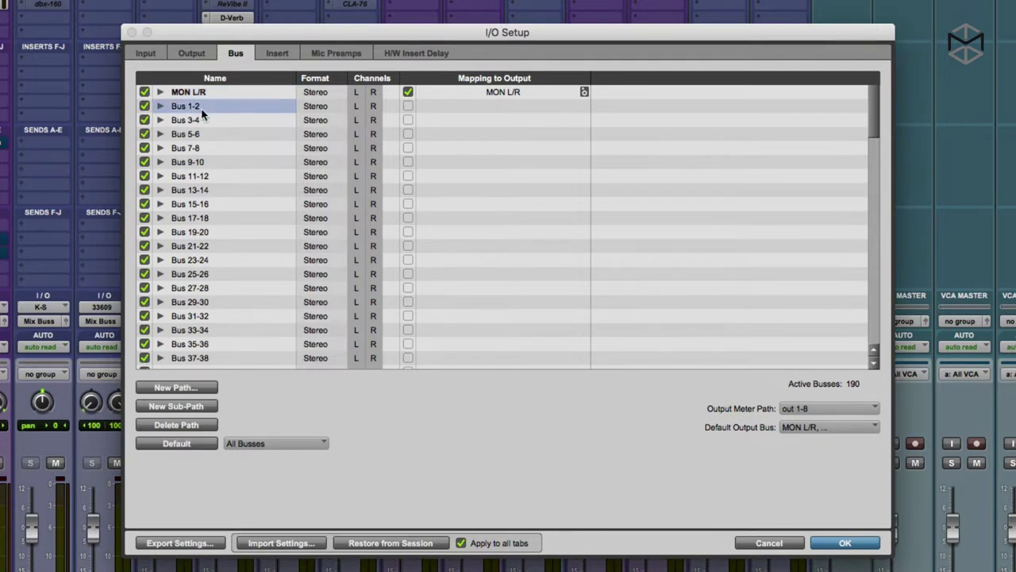
{"action": "scroll", "coordinate": [229, 111], "scroll_direction": "down", "scroll_amount": 10}
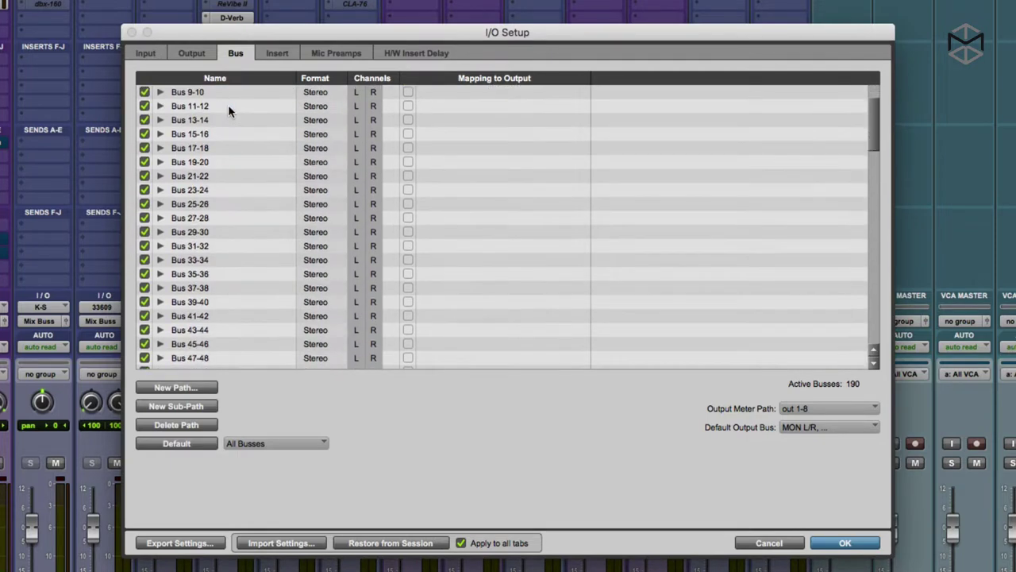
{"action": "scroll", "coordinate": [228, 111], "scroll_direction": "down", "scroll_amount": 12}
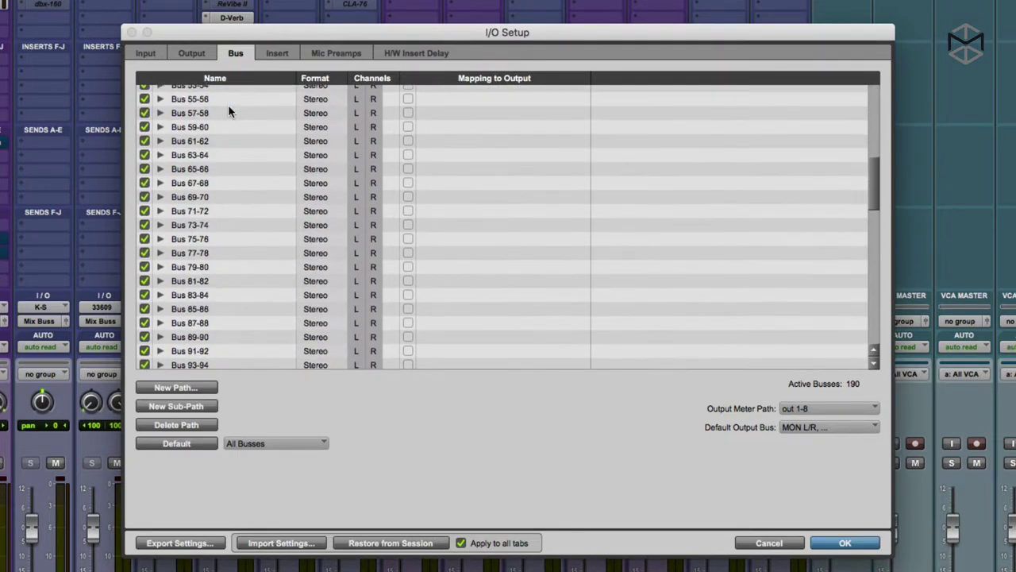
{"action": "left_click", "coordinate": [230, 314]}
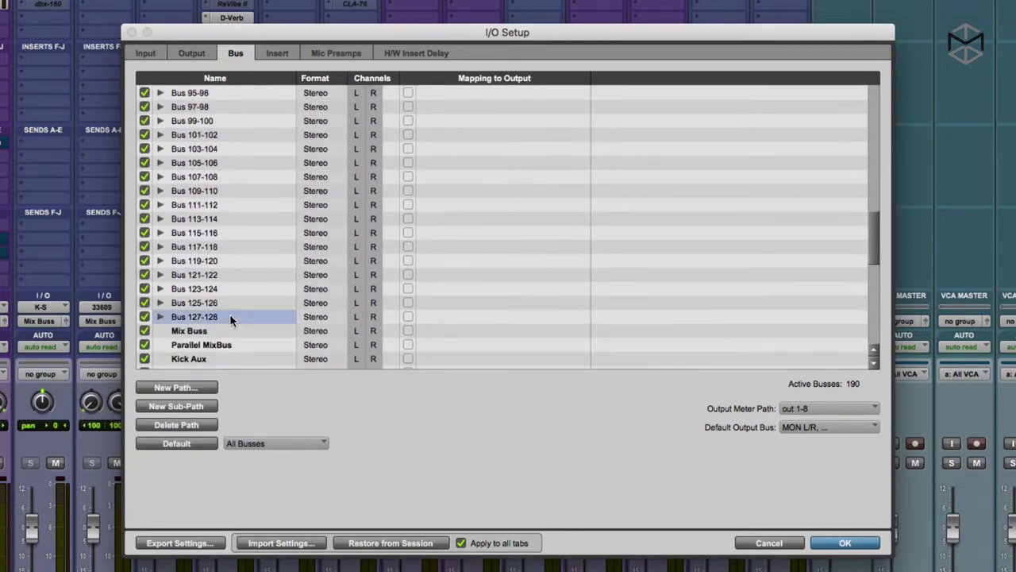
{"action": "scroll", "coordinate": [251, 316], "scroll_direction": "down", "scroll_amount": 1}
{"action": "scroll", "coordinate": [250, 321], "scroll_direction": "down", "scroll_amount": 10}
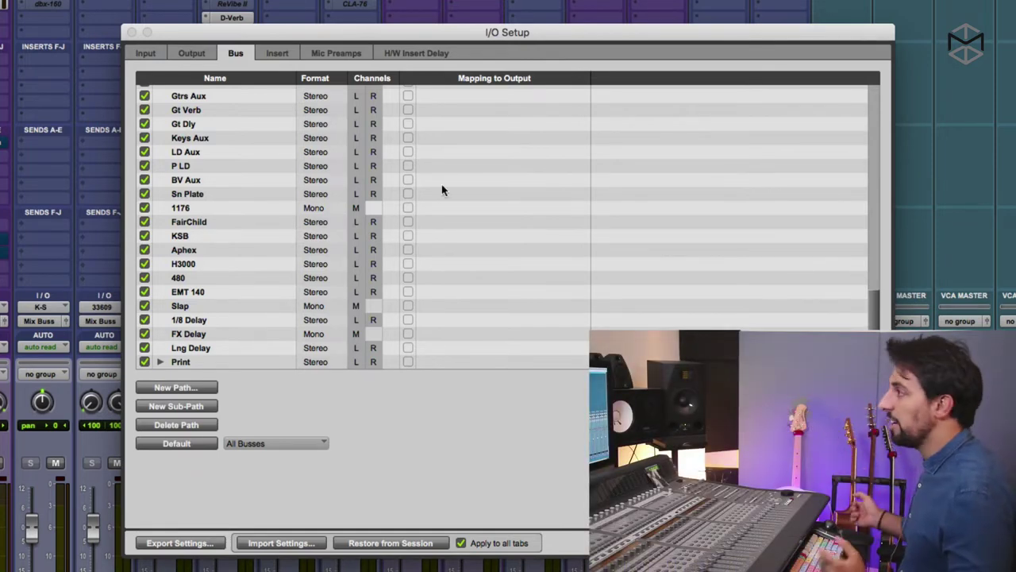
{"action": "key", "text": "Return"}
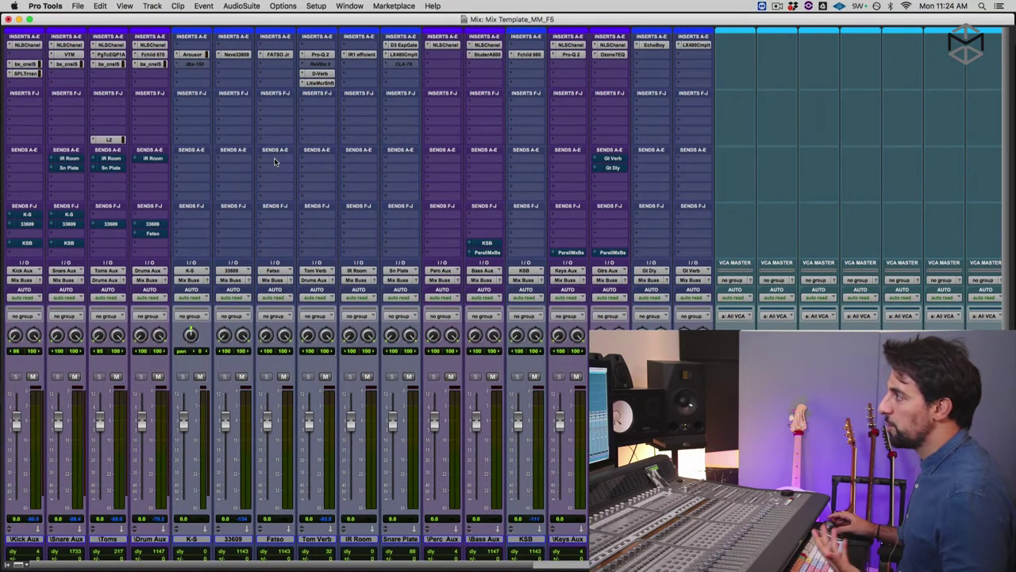
- Examine the generic buses offered in bus menu 1-128 for an empty send on the Fatso track, without assigning one
{"action": "left_click", "coordinate": [274, 161]}
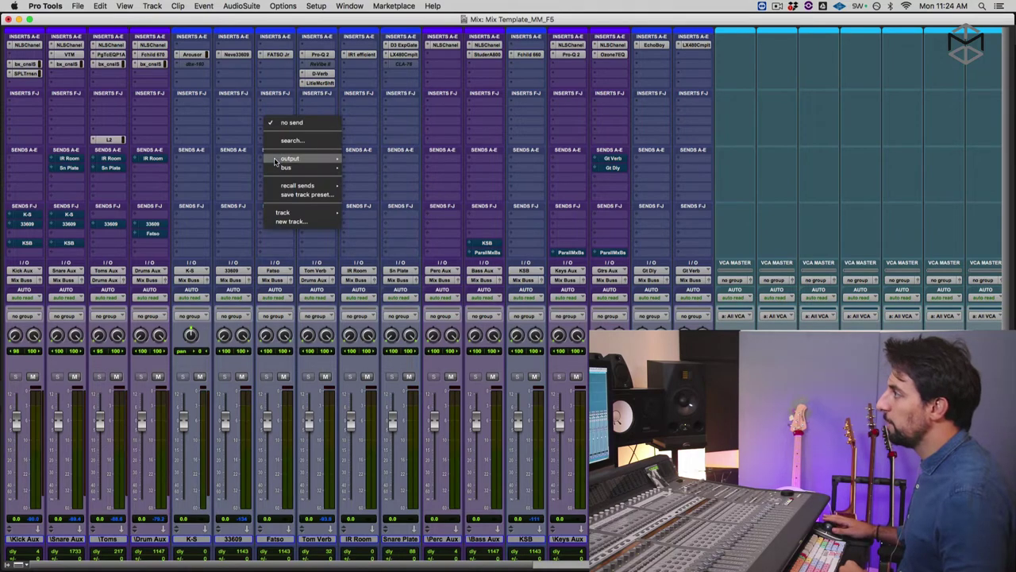
{"action": "mouse_move", "coordinate": [277, 167]}
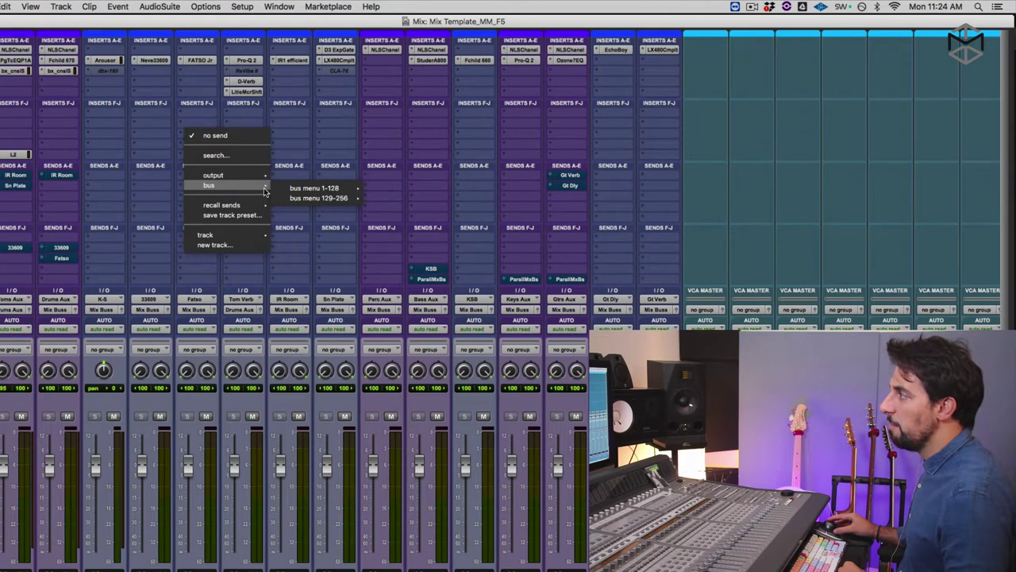
{"action": "mouse_move", "coordinate": [306, 191]}
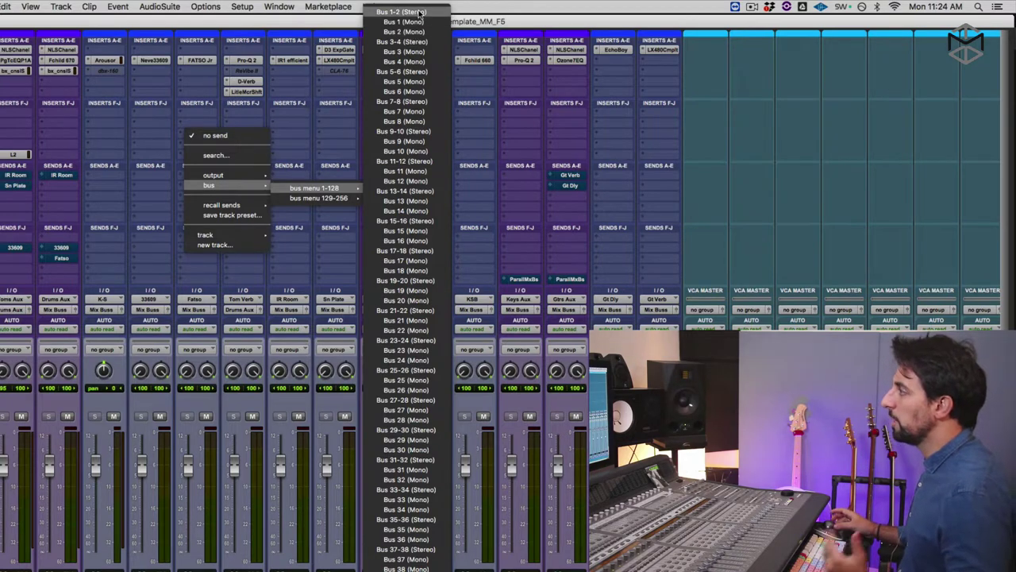
{"action": "scroll", "coordinate": [400, 548], "scroll_direction": "down", "scroll_amount": 5}
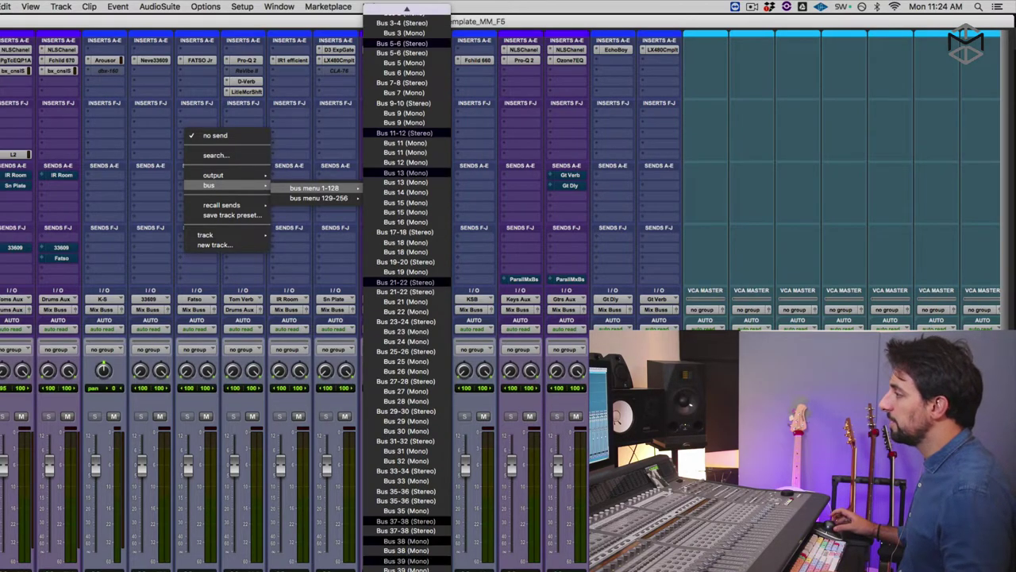
{"action": "scroll", "coordinate": [389, 556], "scroll_direction": "down", "scroll_amount": 15}
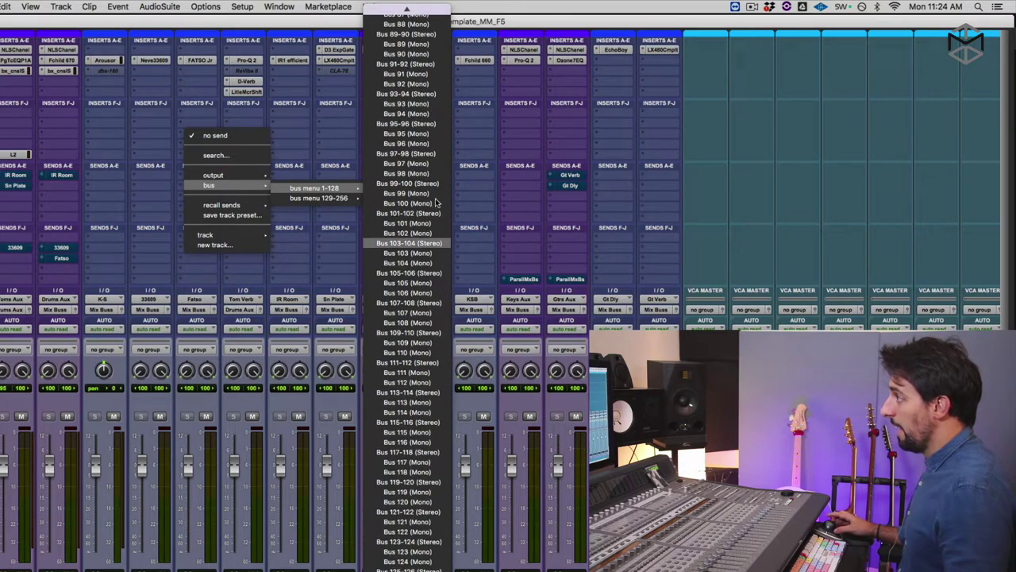
{"action": "mouse_move", "coordinate": [337, 198]}
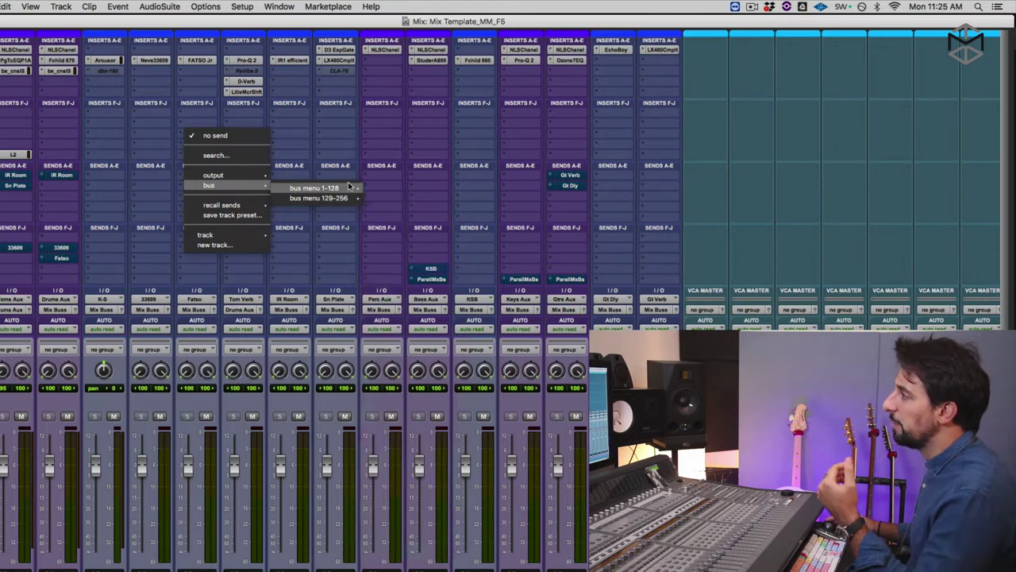
{"action": "scroll", "coordinate": [405, 546], "scroll_direction": "down", "scroll_amount": 10}
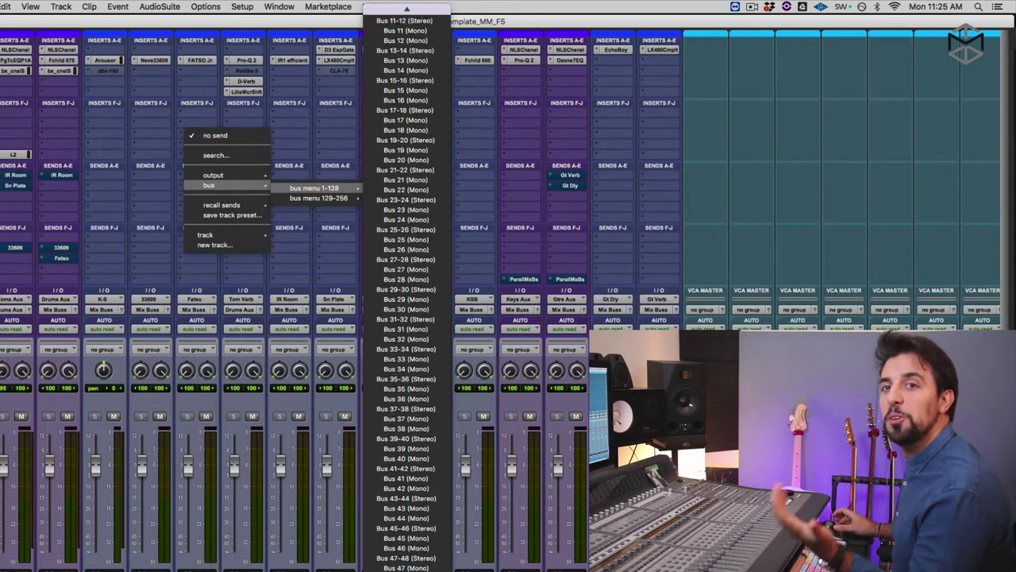
{"action": "scroll", "coordinate": [406, 318], "scroll_direction": "down", "scroll_amount": 20}
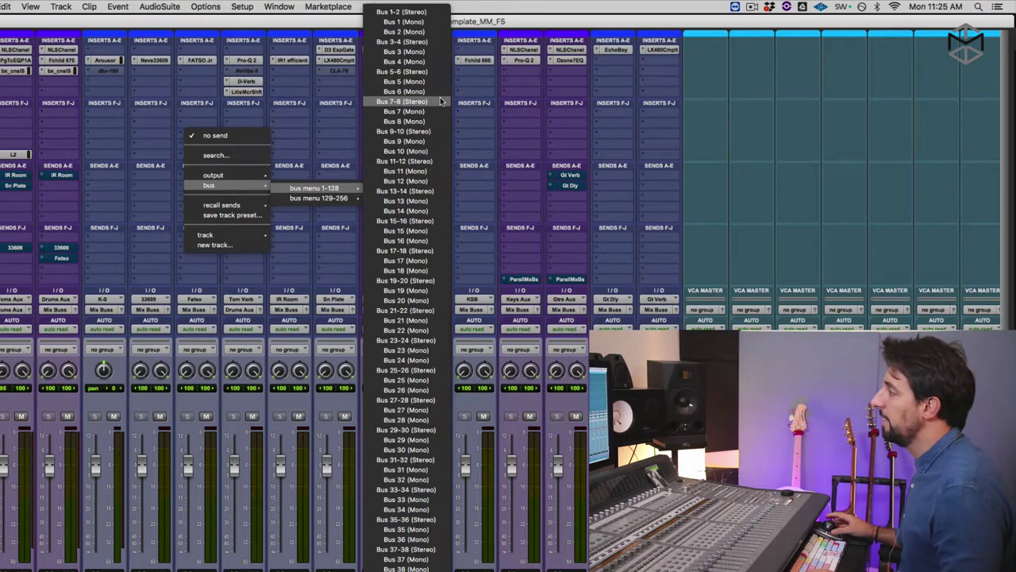
{"action": "key", "text": "Escape"}
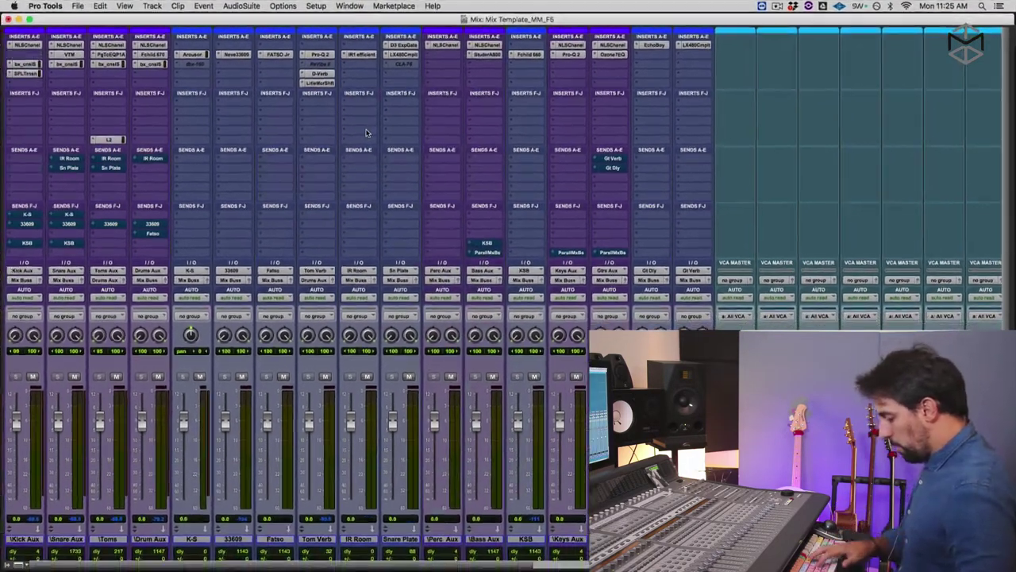
- Reopen the I/O Setup and delete the generic bus paths from Bus 1-2 through Bus 127-128
{"action": "key", "text": "super+shift+i"}
{"action": "left_click", "coordinate": [355, 132]}
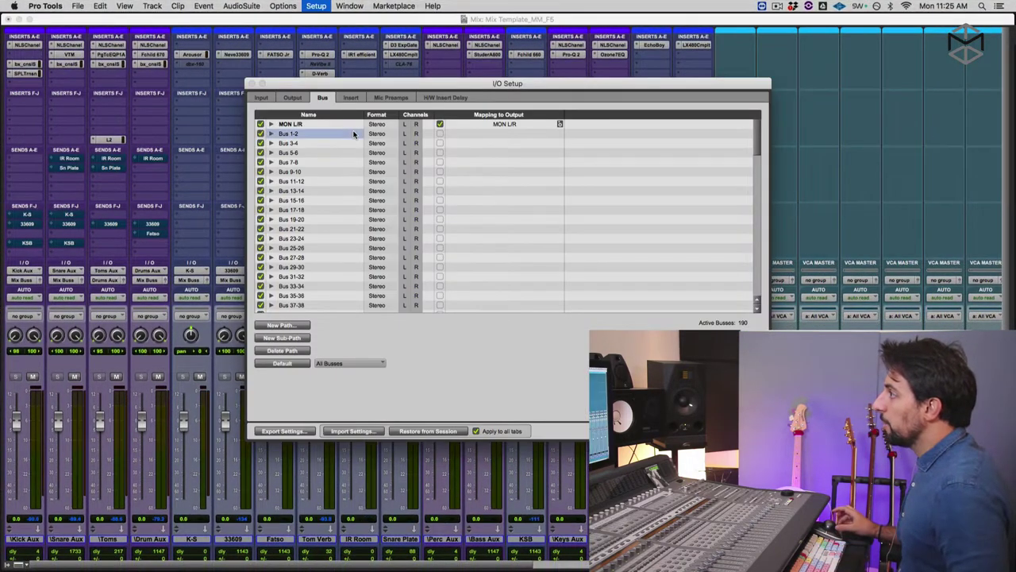
{"action": "scroll", "coordinate": [353, 133], "scroll_direction": "down", "scroll_amount": 15}
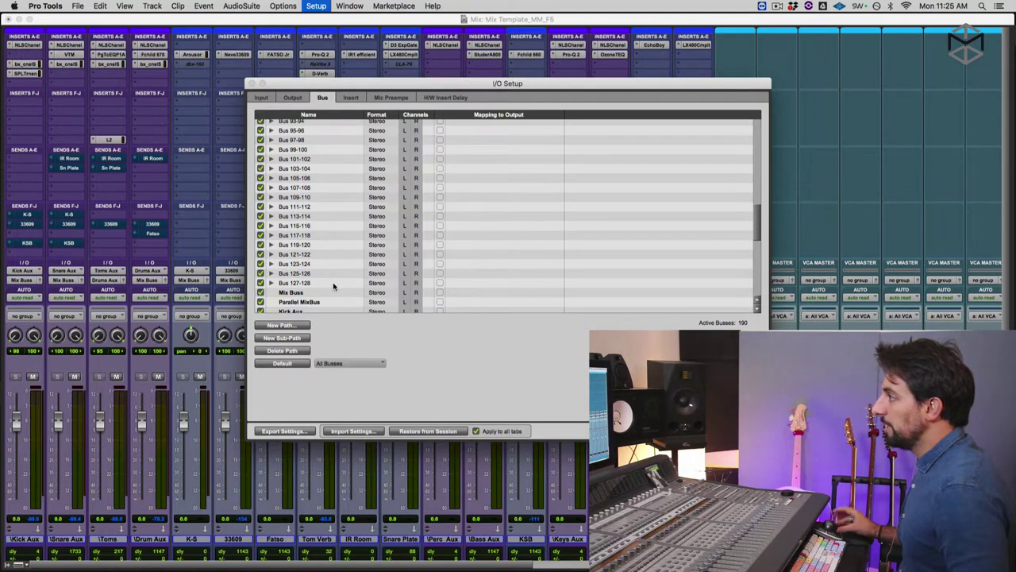
{"action": "left_click", "coordinate": [332, 282], "text": "shift"}
{"action": "key", "text": "Delete"}
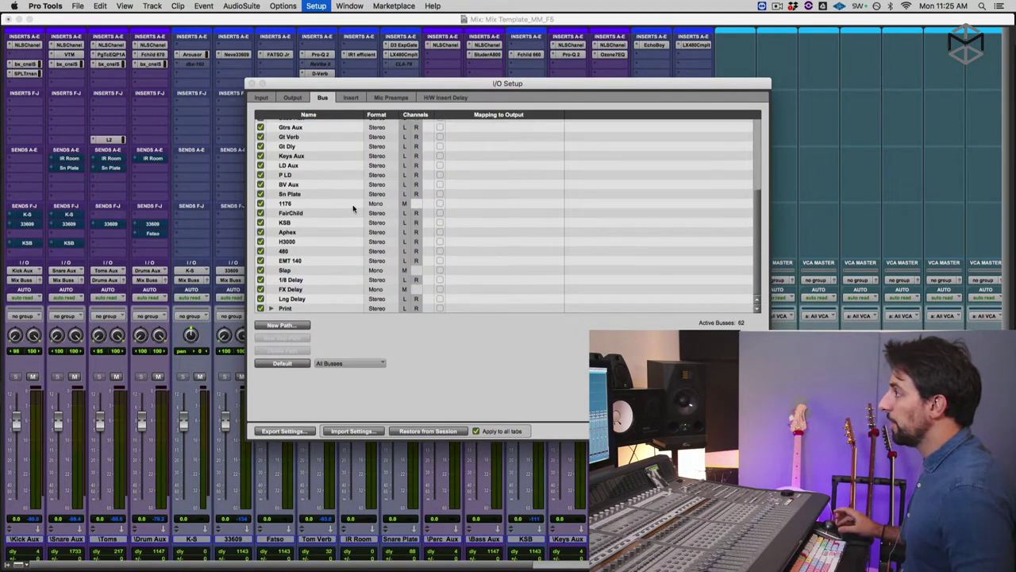
- Move the I/O Setup dialog aside, review the named buses and select the Mix Buss and Parallel MixBus paths one at a time
{"action": "scroll", "coordinate": [354, 209], "scroll_direction": "up", "scroll_amount": 5}
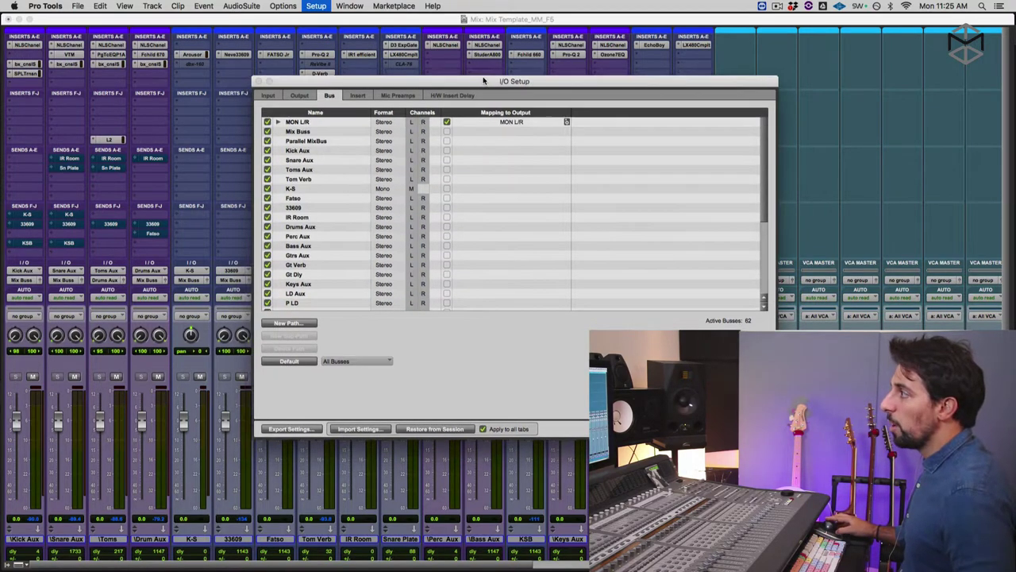
{"action": "left_click_drag", "start_coordinate": [469, 83], "coordinate": [526, 61]}
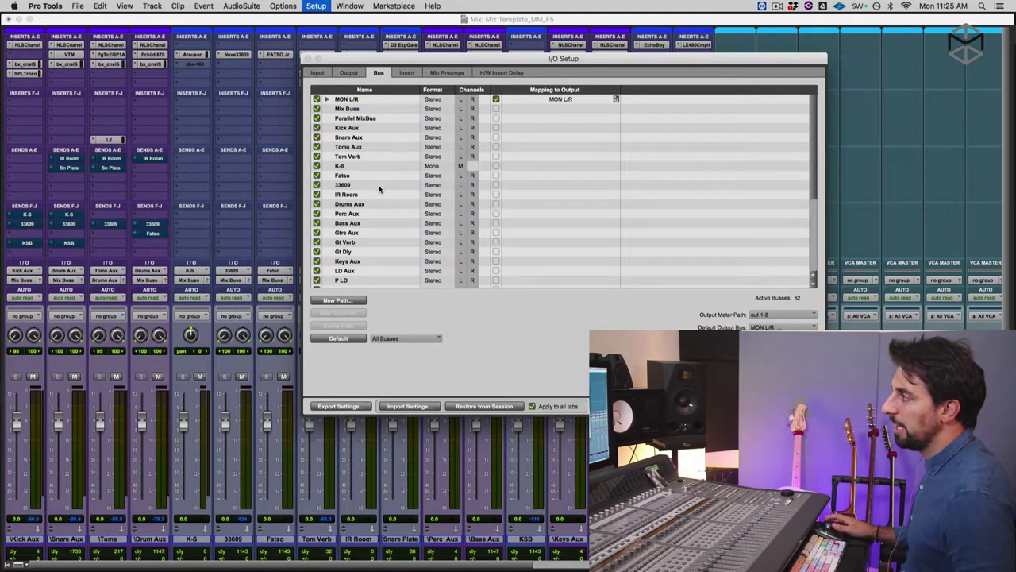
{"action": "scroll", "coordinate": [381, 250], "scroll_direction": "down", "scroll_amount": 5}
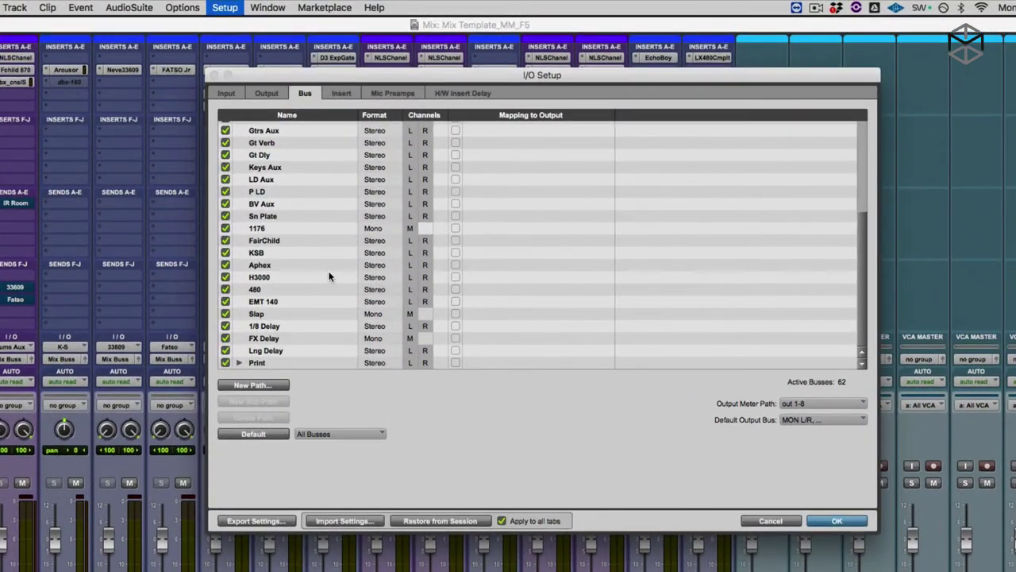
{"action": "scroll", "coordinate": [385, 191], "scroll_direction": "up", "scroll_amount": 1}
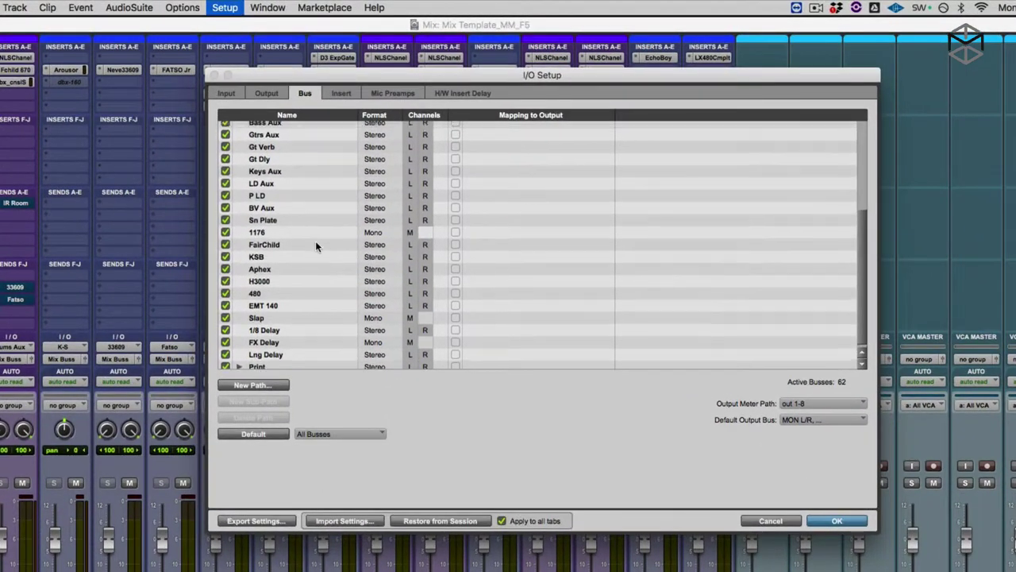
{"action": "scroll", "coordinate": [315, 241], "scroll_direction": "up", "scroll_amount": 5}
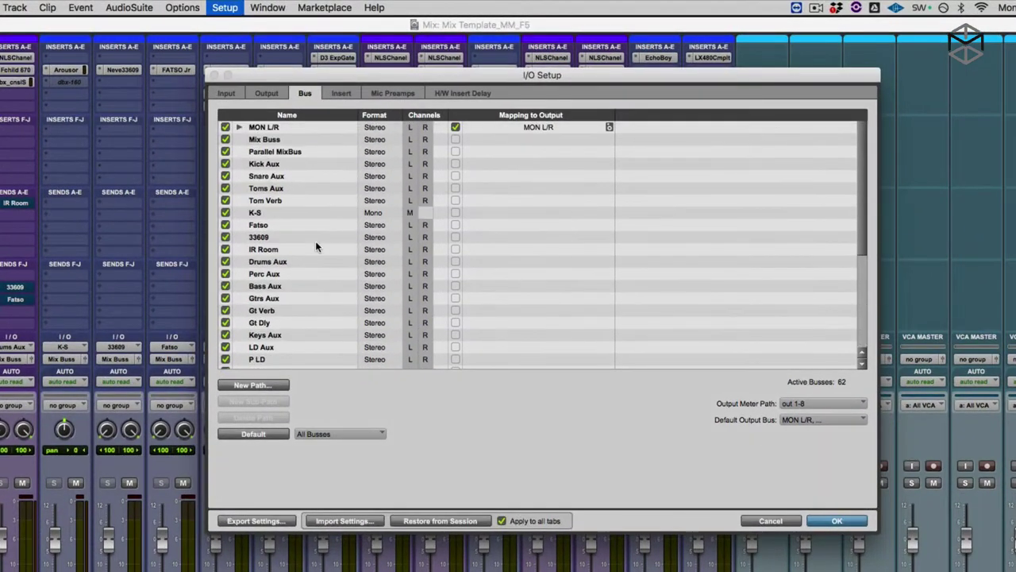
{"action": "left_click", "coordinate": [289, 141]}
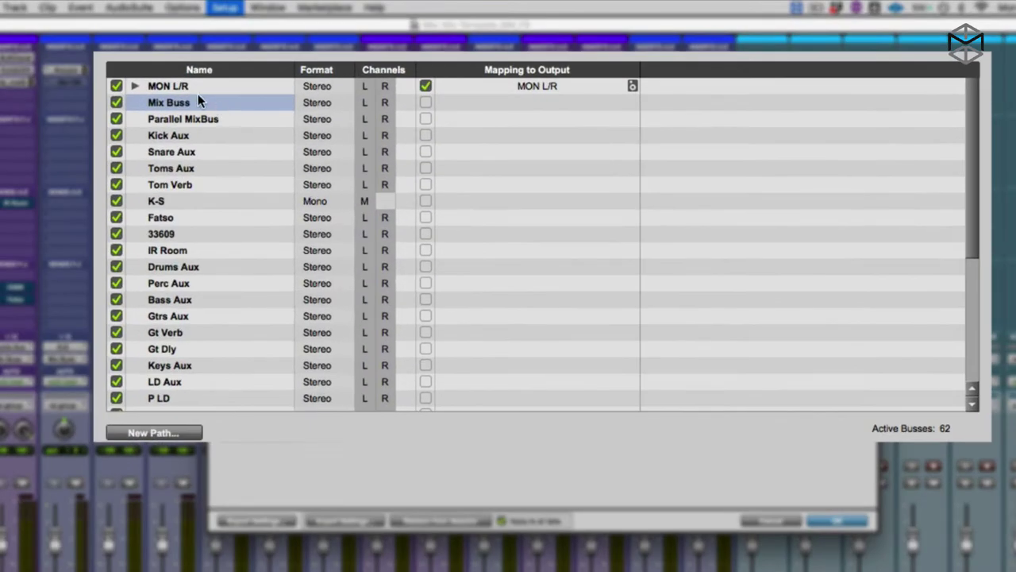
{"action": "left_click", "coordinate": [228, 120]}
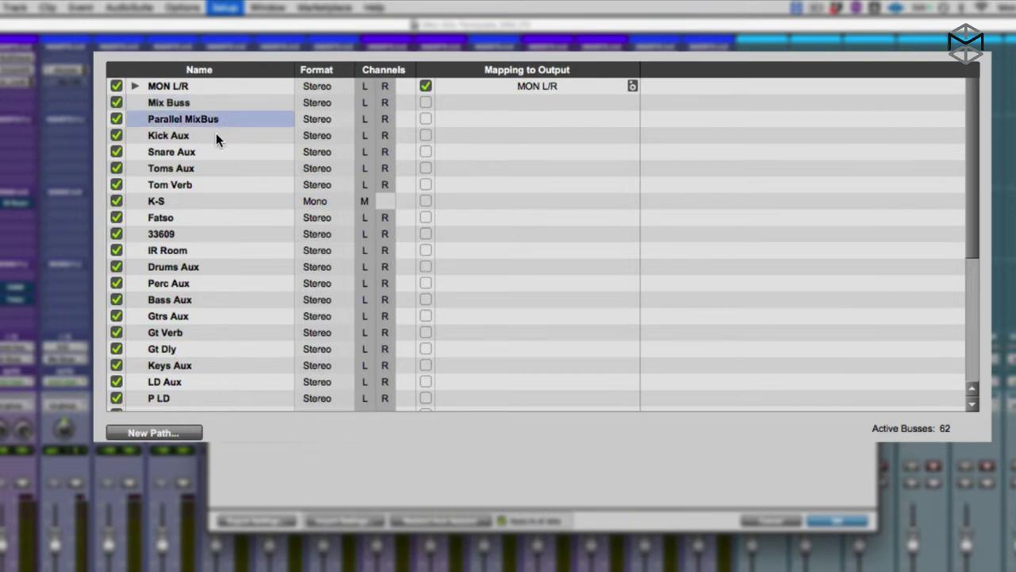
- Go through the drum buses by selecting Kick Aux, Snare Aux and Toms Aux individually, followed by the range from K-S to Drums Aux
{"action": "left_click", "coordinate": [216, 135]}
{"action": "left_click", "coordinate": [210, 152]}
{"action": "left_click", "coordinate": [210, 169]}
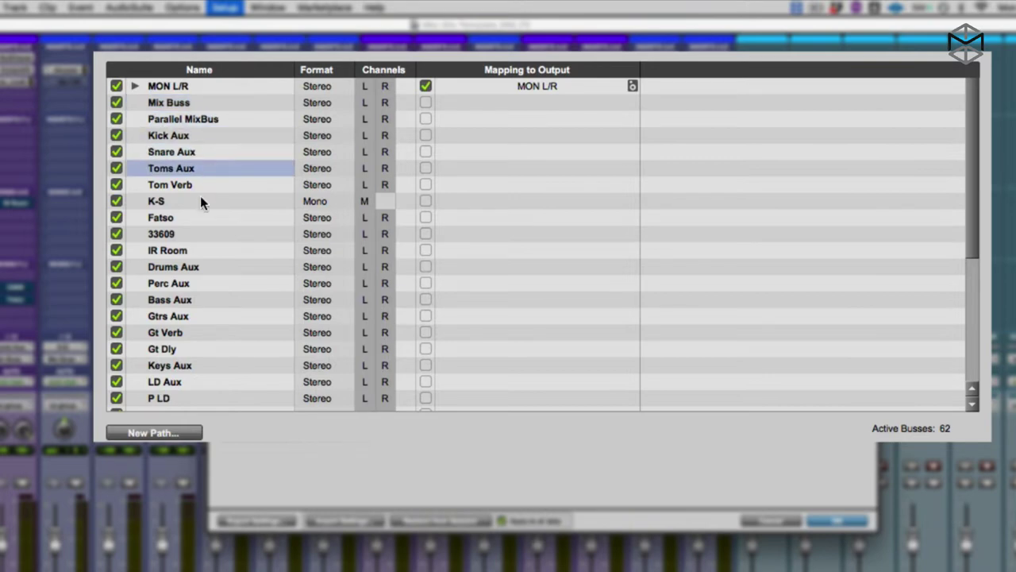
{"action": "left_click", "coordinate": [198, 202]}
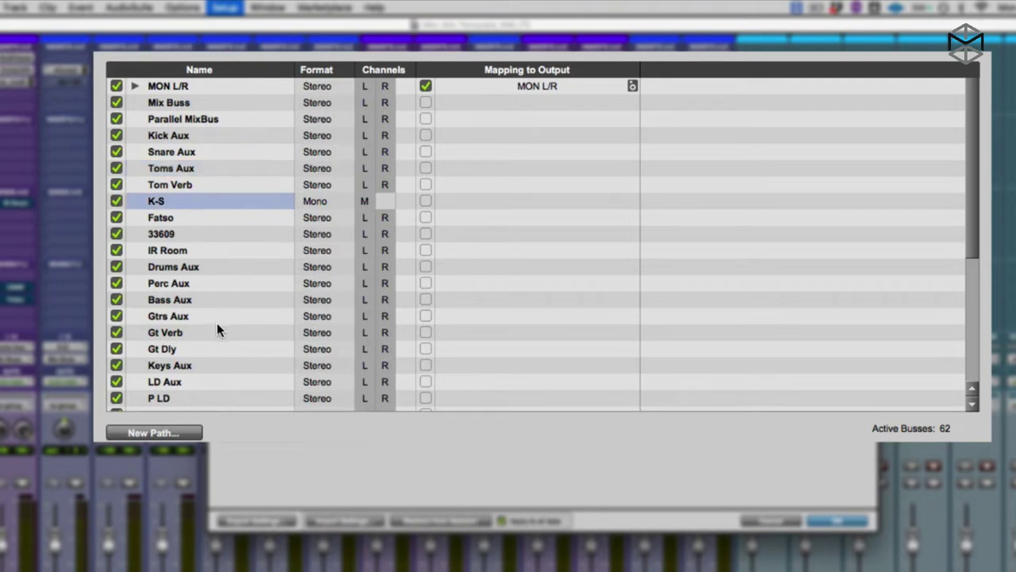
{"action": "left_click", "coordinate": [228, 267], "text": "shift"}
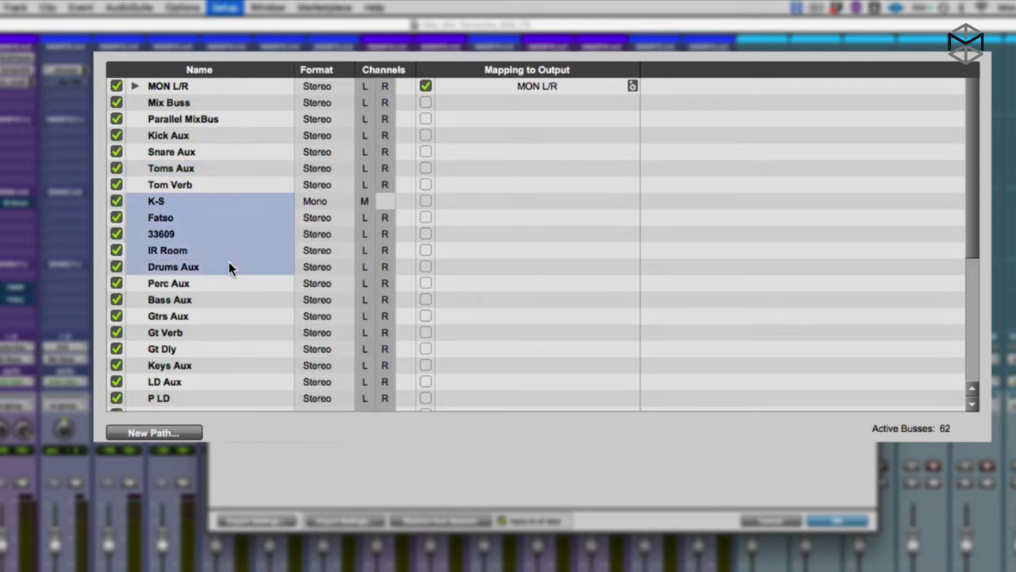
- Move the Drums Aux bus path up so it sits directly below Toms Aux in the bus list
{"action": "left_click", "coordinate": [213, 288]}
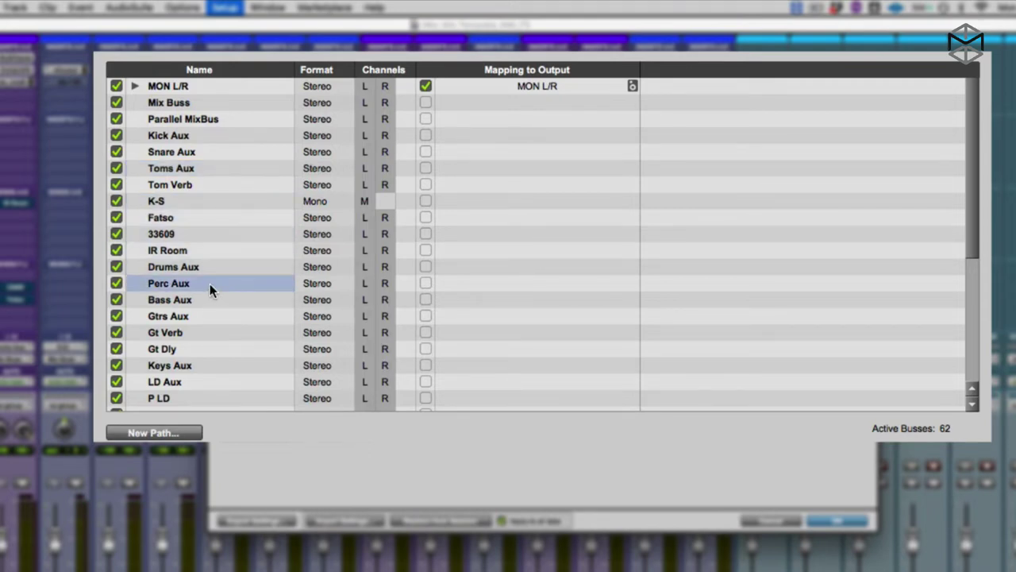
{"action": "left_click", "coordinate": [210, 266]}
{"action": "left_click_drag", "start_coordinate": [210, 266], "coordinate": [217, 182]}
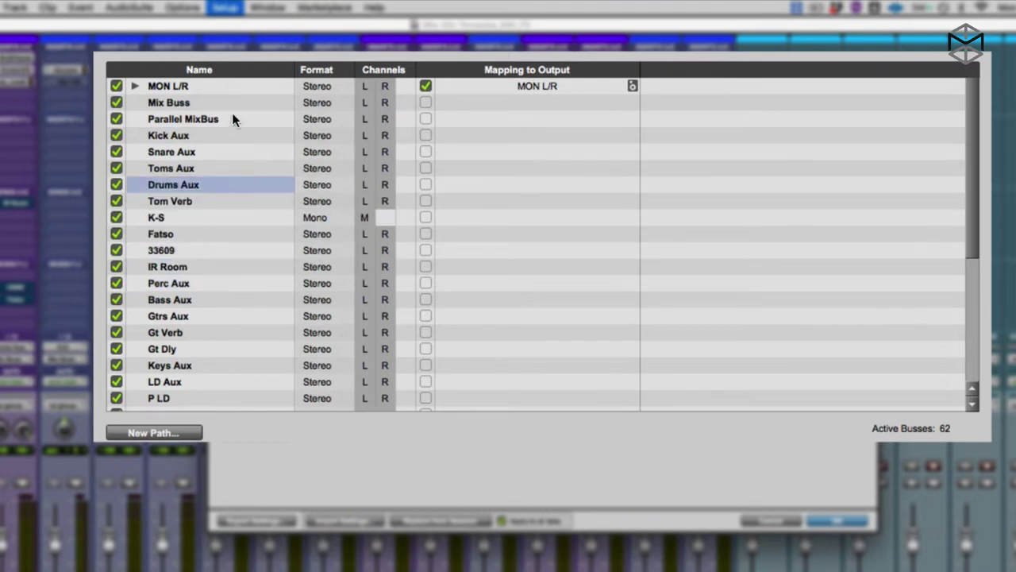
{"action": "left_click", "coordinate": [231, 204]}
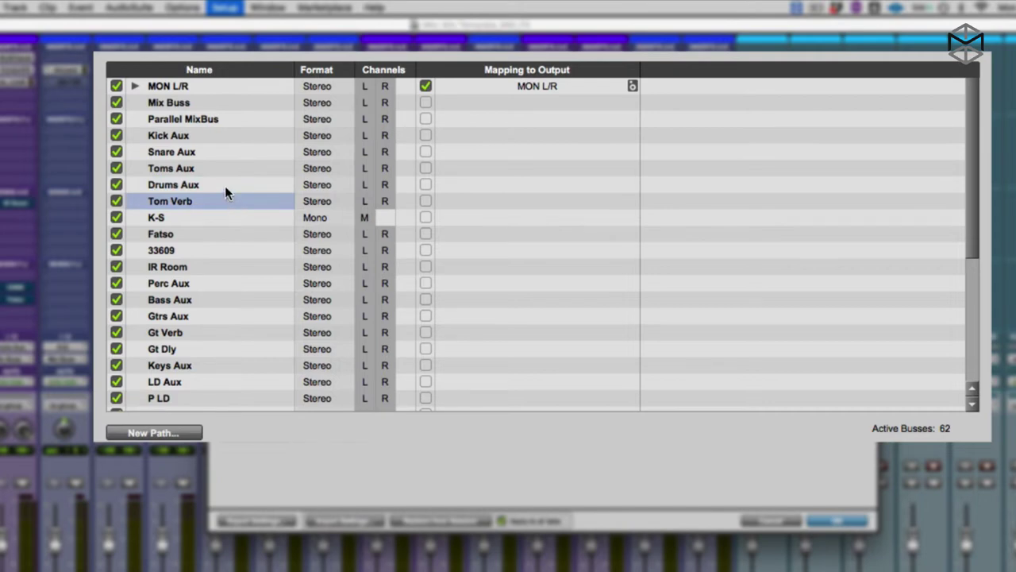
- Review the named buses from Bass Aux down to the Print path, and accept the I/O Setup
{"action": "left_click", "coordinate": [204, 303]}
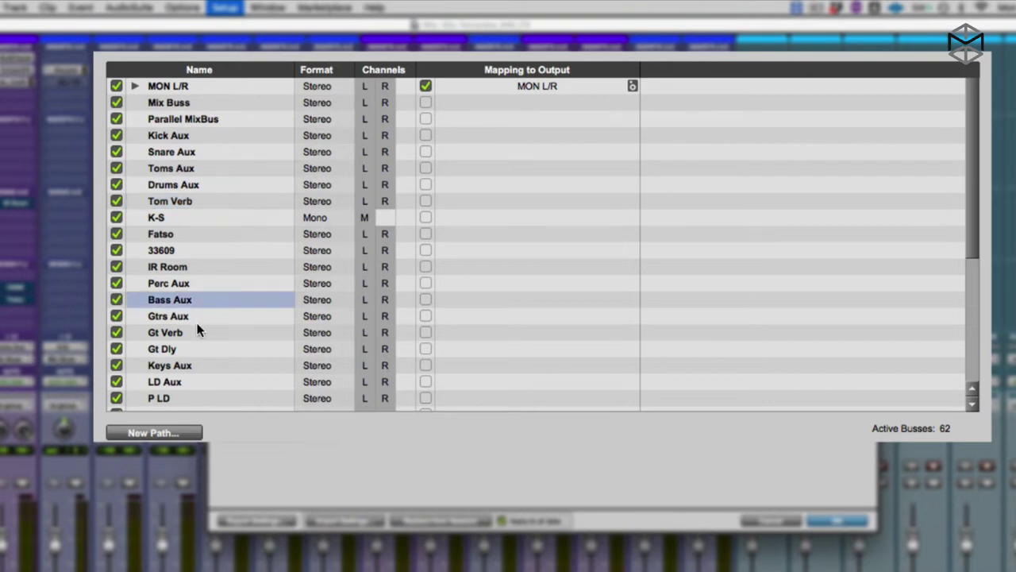
{"action": "left_click", "coordinate": [198, 324], "text": "shift"}
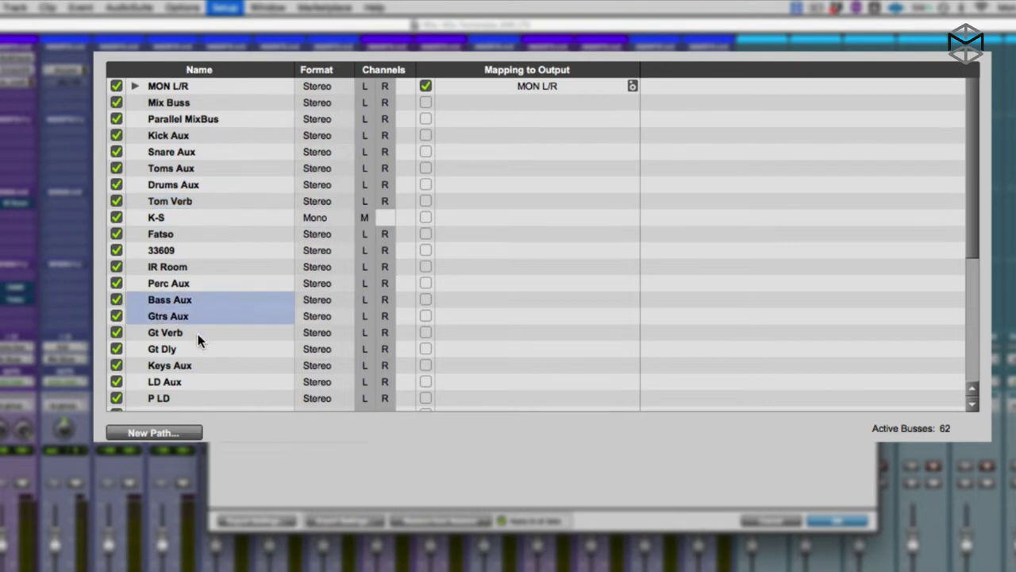
{"action": "scroll", "coordinate": [198, 340], "scroll_direction": "down", "scroll_amount": 1}
{"action": "left_click", "coordinate": [199, 362]}
{"action": "scroll", "coordinate": [199, 361], "scroll_direction": "down", "scroll_amount": 3}
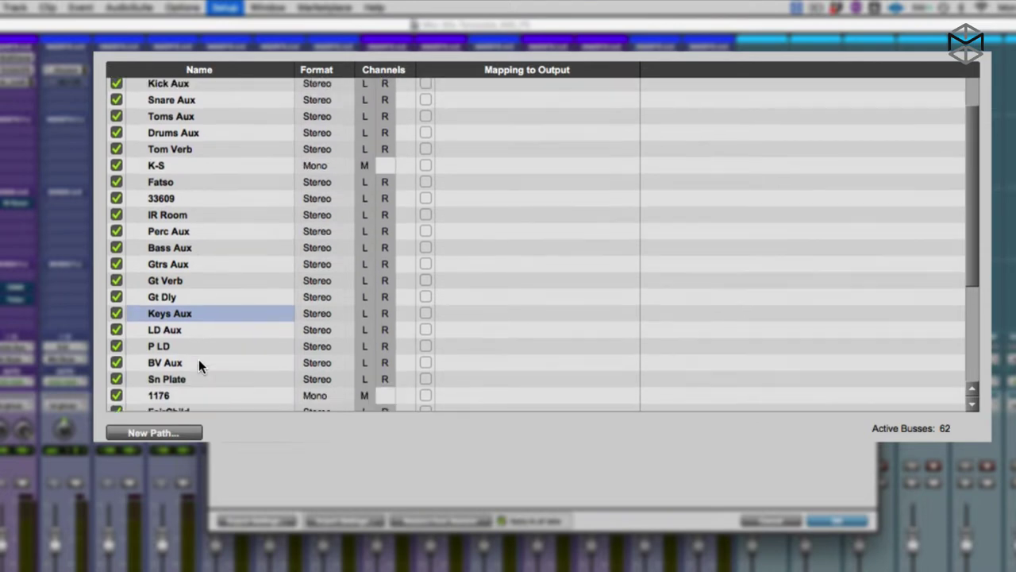
{"action": "left_click", "coordinate": [199, 361]}
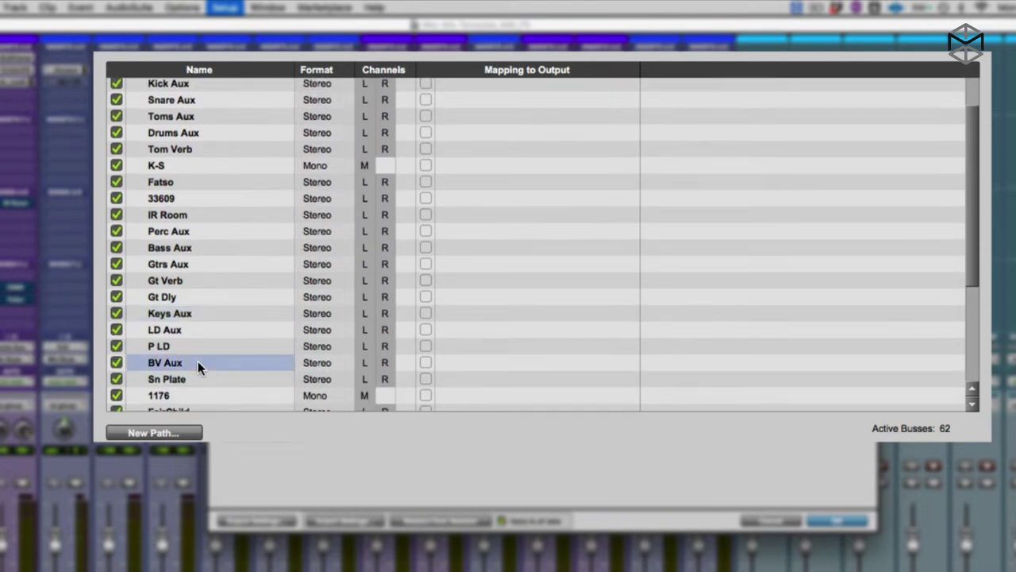
{"action": "scroll", "coordinate": [198, 366], "scroll_direction": "down", "scroll_amount": 5}
{"action": "scroll", "coordinate": [198, 361], "scroll_direction": "down", "scroll_amount": 1}
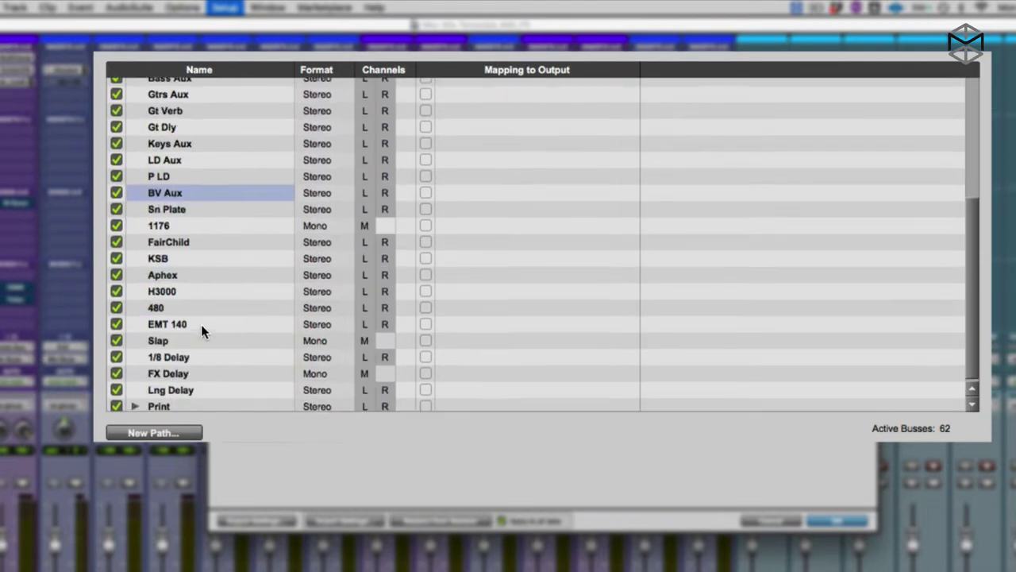
{"action": "scroll", "coordinate": [203, 329], "scroll_direction": "down", "scroll_amount": 1}
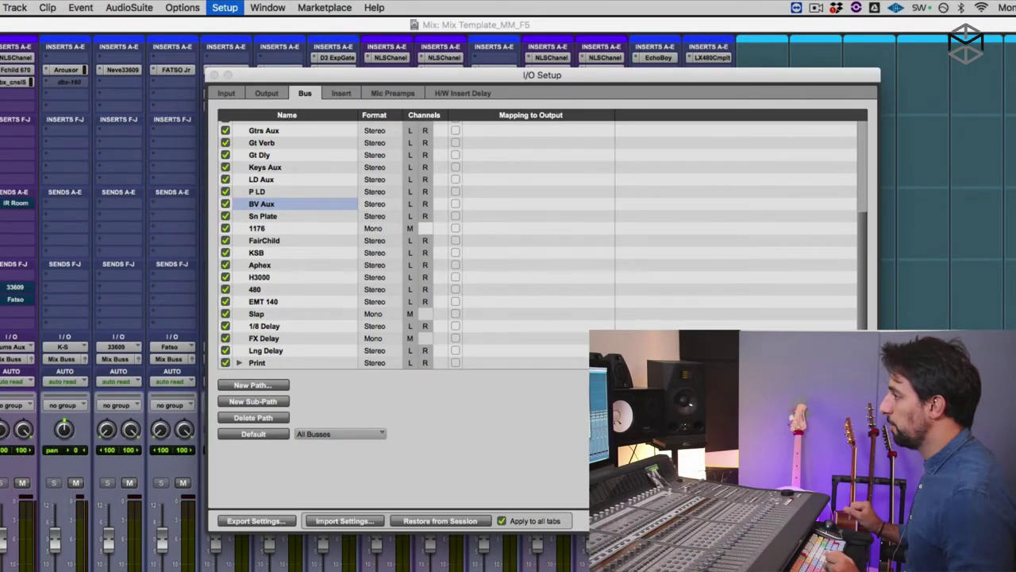
{"action": "key", "text": "Return"}
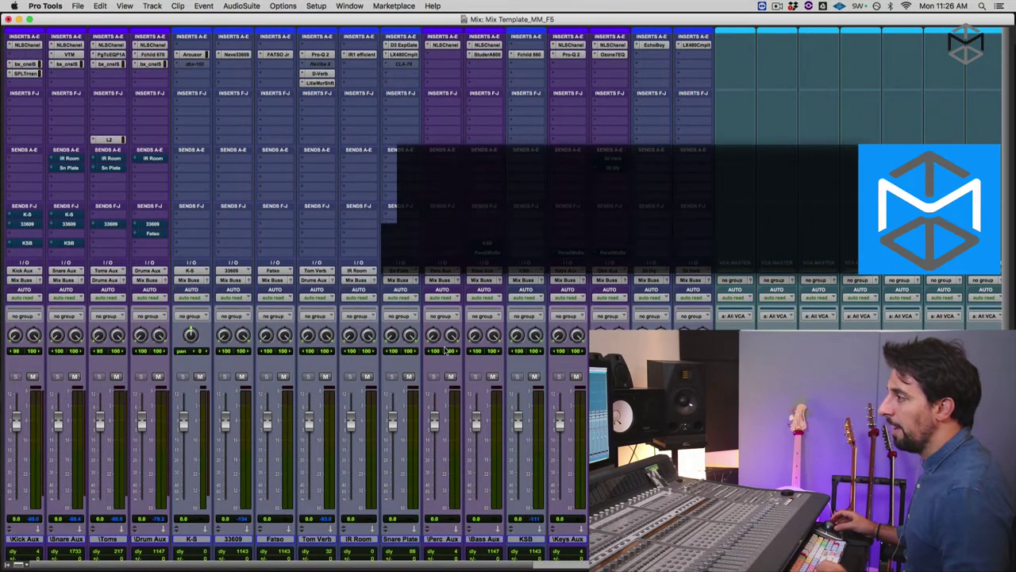
- Create a new audio track and place it in front of the Kick Aux track in the mixer
{"action": "left_click", "coordinate": [25, 539]}
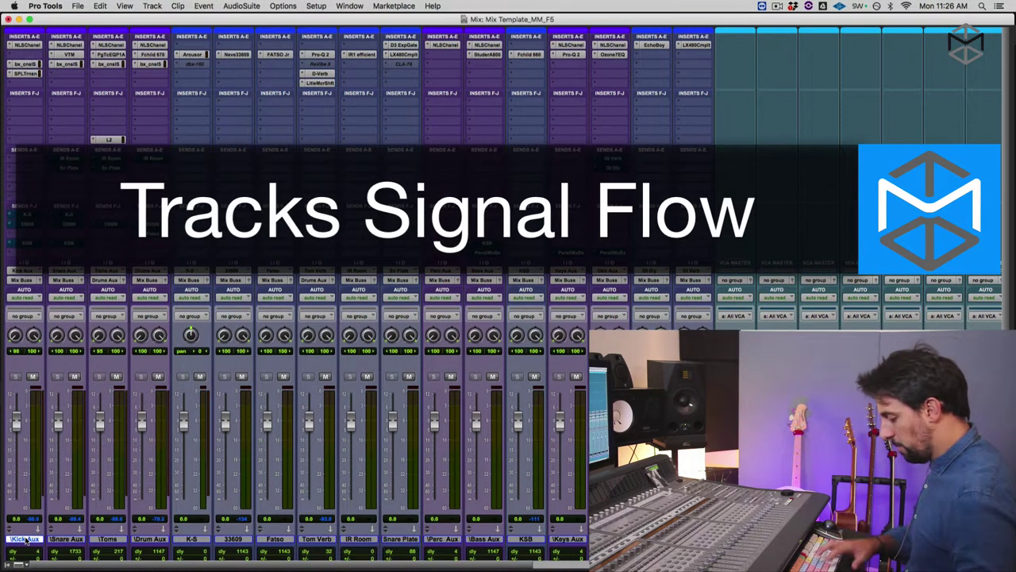
{"action": "key", "text": "super+shift+n"}
{"action": "key", "text": "Return"}
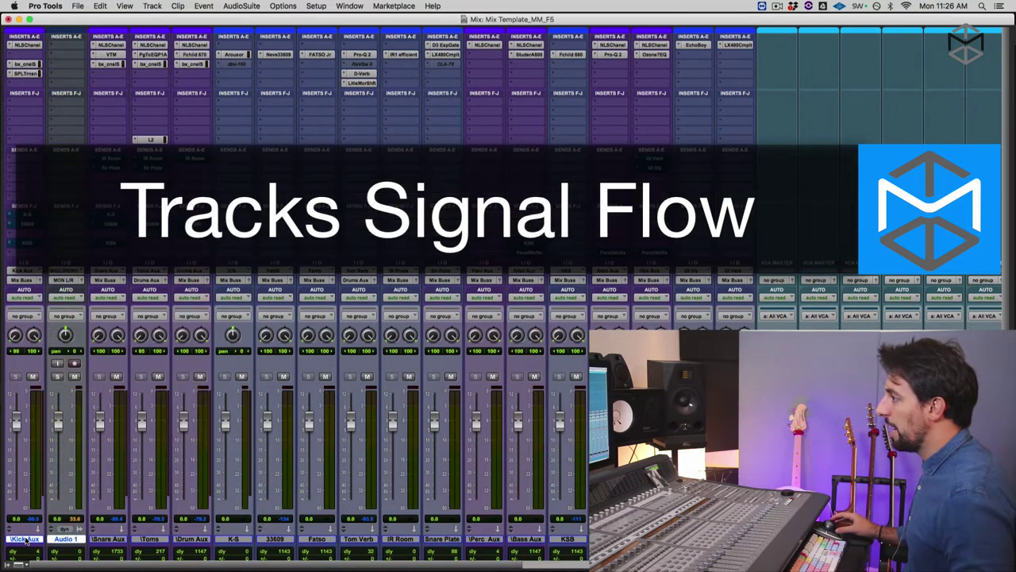
{"action": "left_click", "coordinate": [25, 539]}
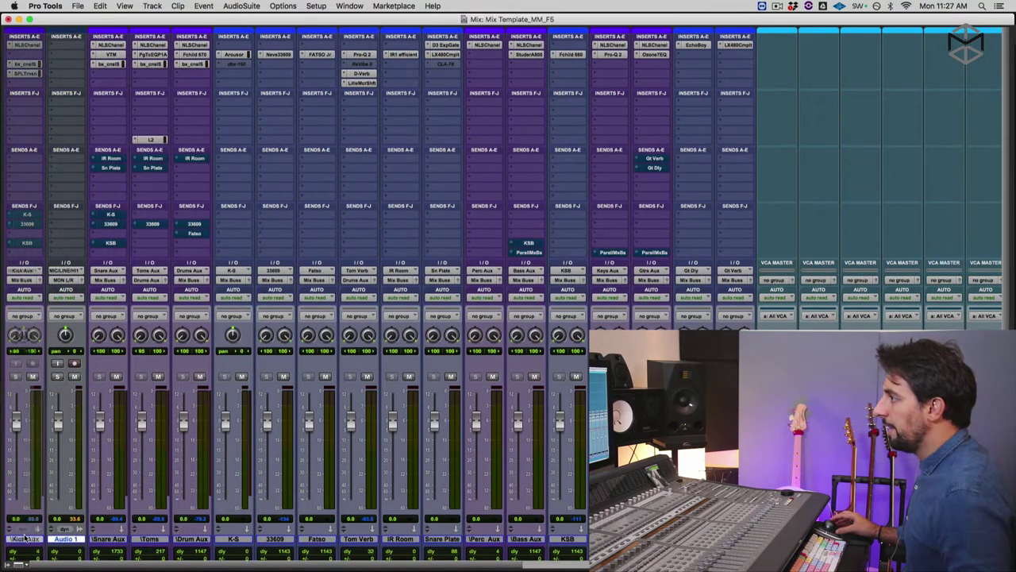
{"action": "left_click_drag", "start_coordinate": [67, 539], "coordinate": [26, 540]}
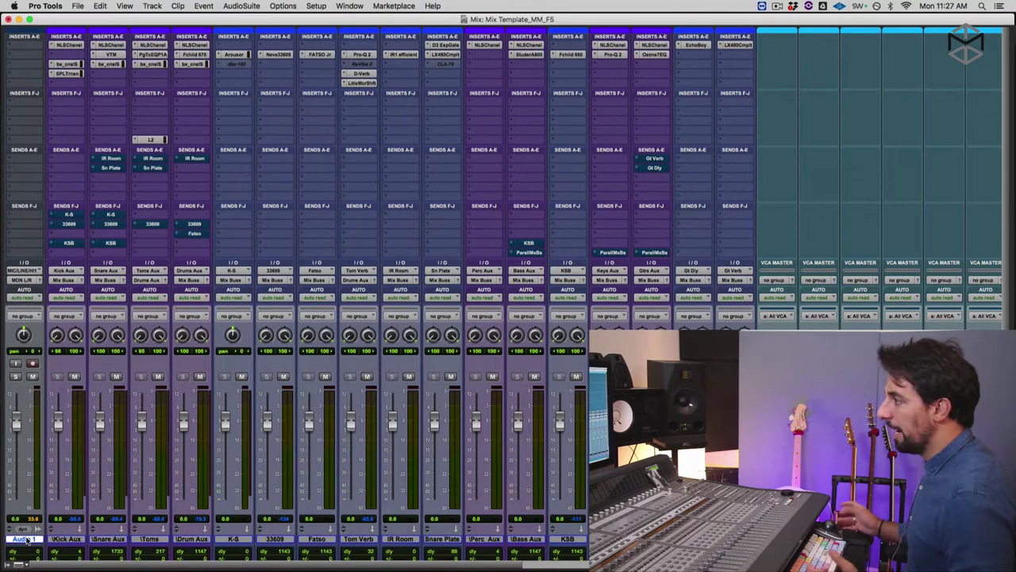
- Rename the new audio track as kick
{"action": "double_click", "coordinate": [26, 539]}
{"action": "type", "text": "kick"}
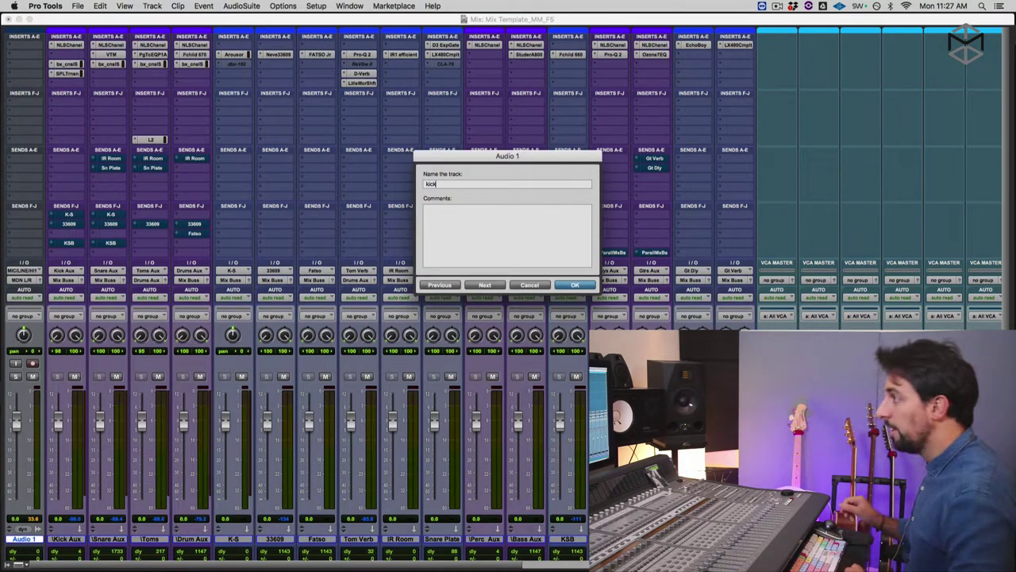
{"action": "key", "text": "Return"}
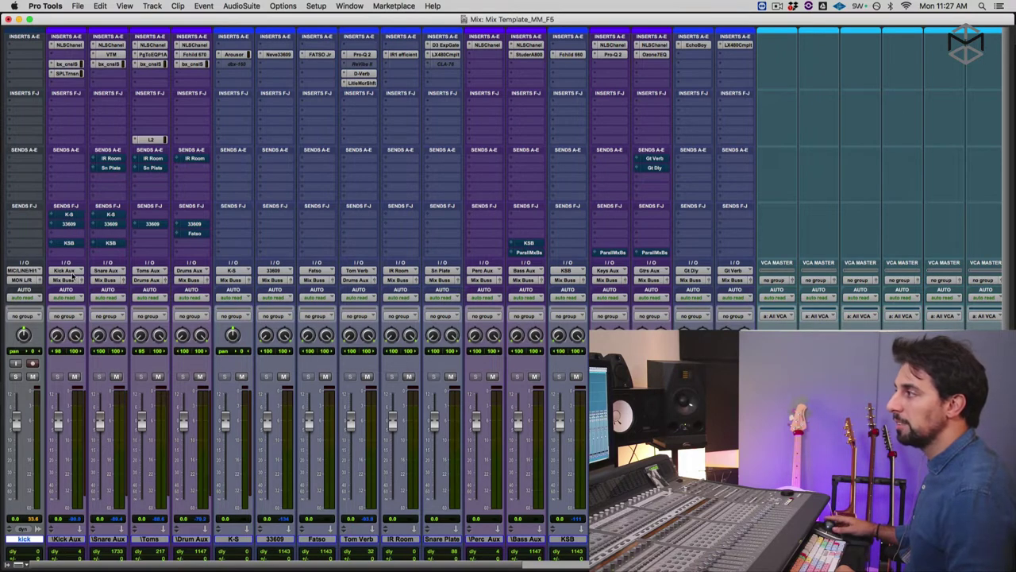
- Route the kick track's output to the Kick Aux (Stereo) bus
{"action": "left_click", "coordinate": [27, 281]}
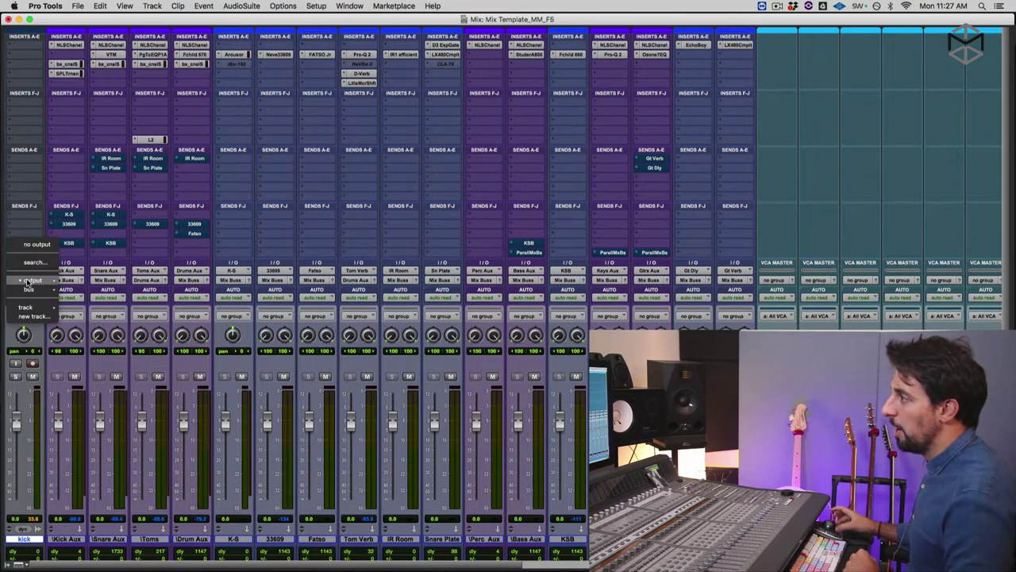
{"action": "mouse_move", "coordinate": [29, 282]}
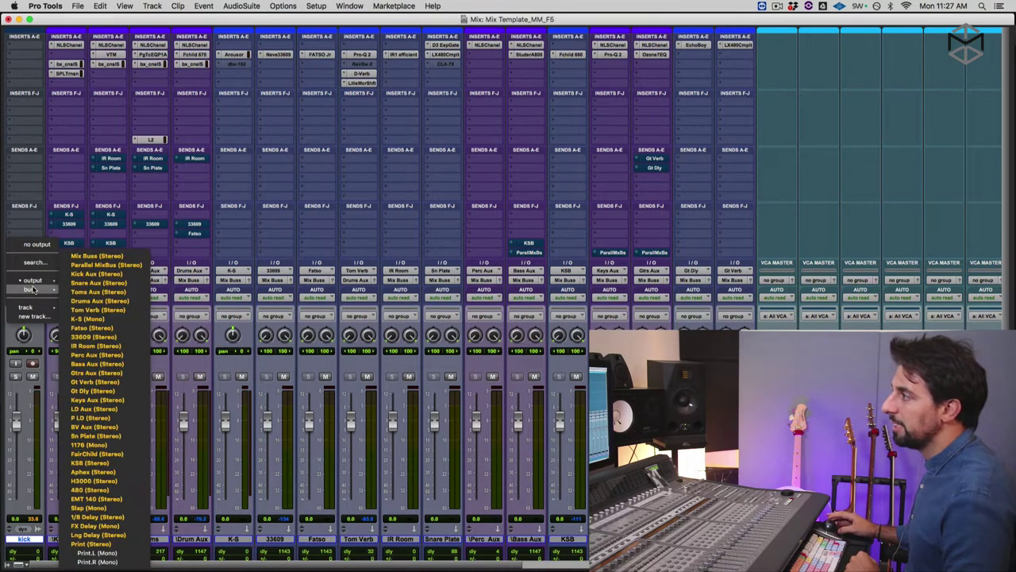
{"action": "left_click", "coordinate": [117, 274]}
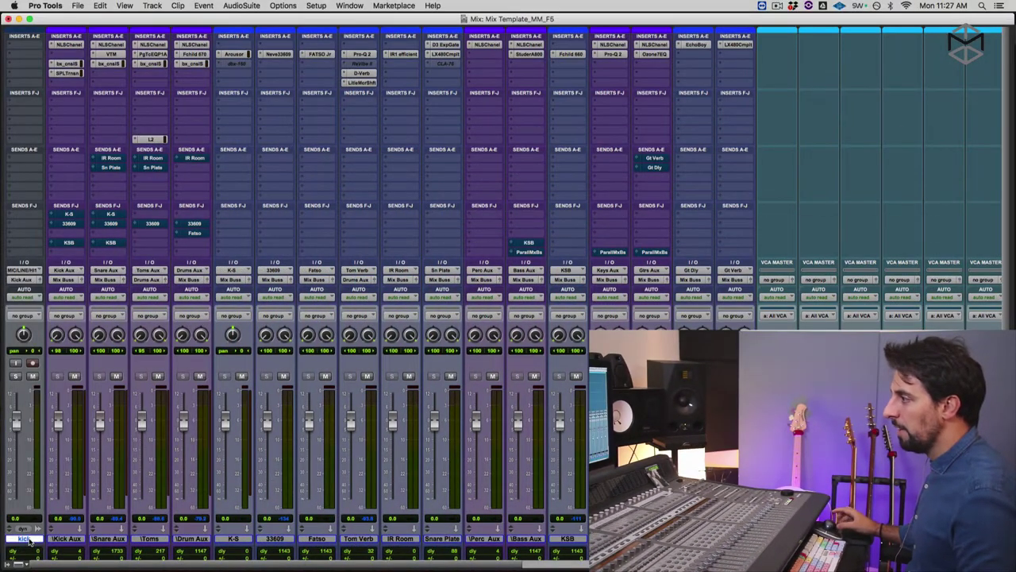
- Delete the kick audio track from the session
{"action": "right_click", "coordinate": [27, 539]}
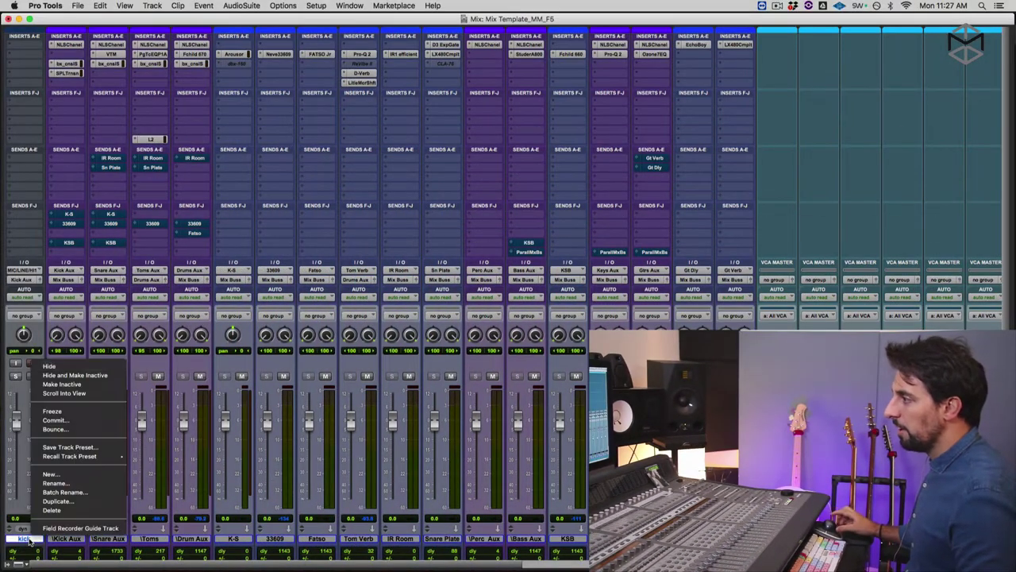
{"action": "left_click", "coordinate": [83, 508]}
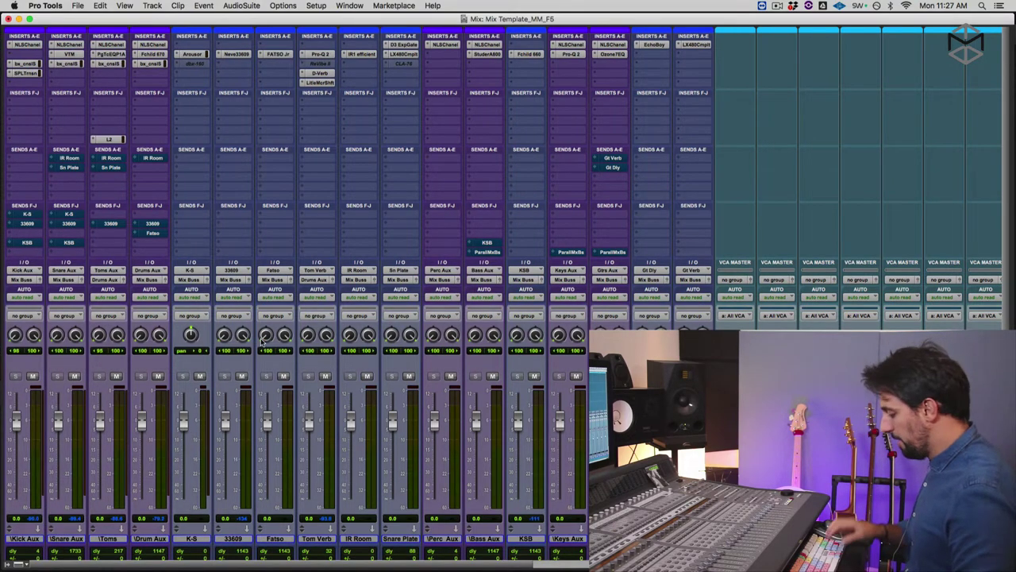
- Show the Edit window and select the drum aux tracks from Drum Aux up to Kick Aux, ending with Kick Aux alone
{"action": "key", "text": "super+equal"}
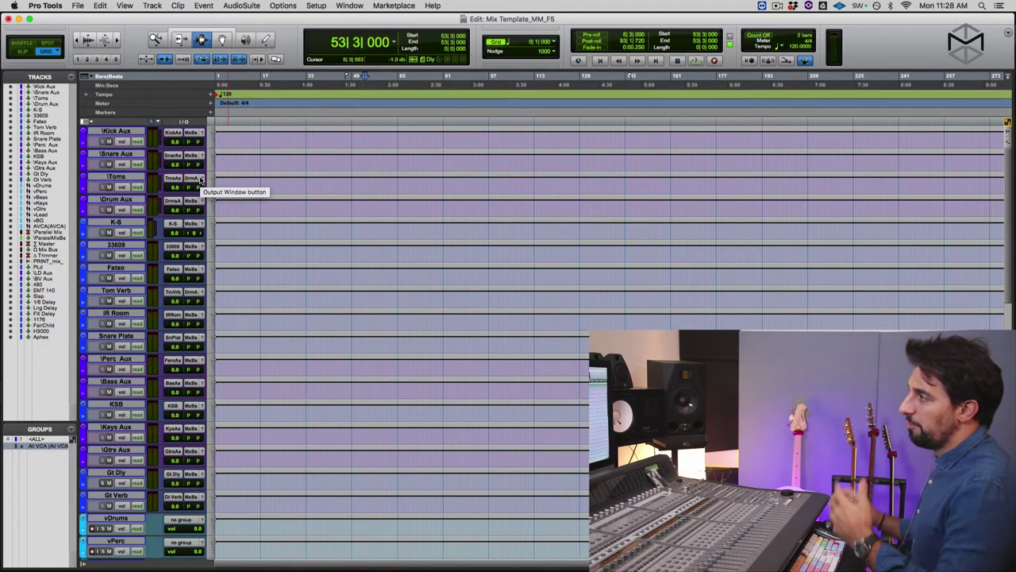
{"action": "left_click", "coordinate": [107, 200]}
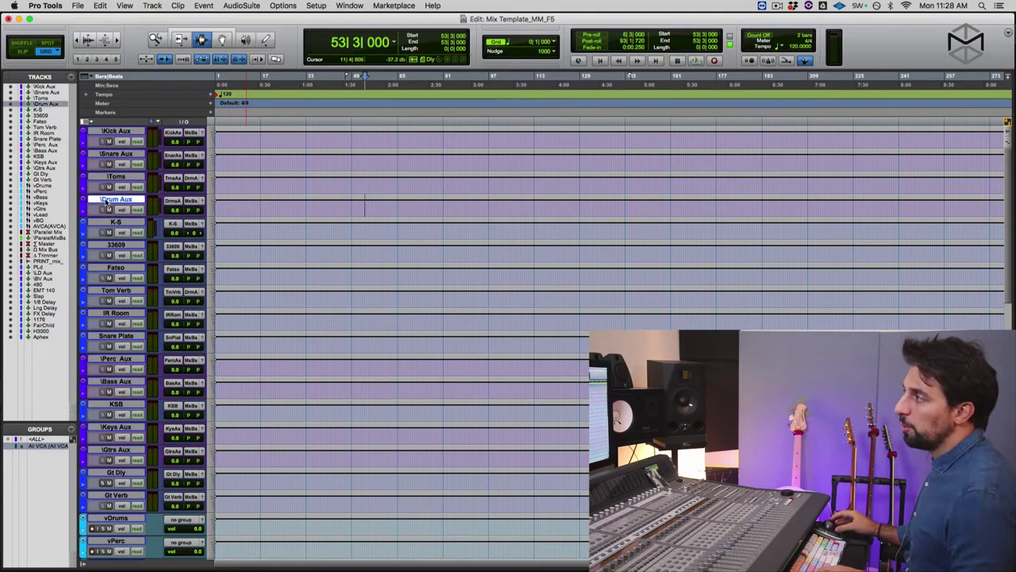
{"action": "left_click", "coordinate": [117, 131], "text": "shift"}
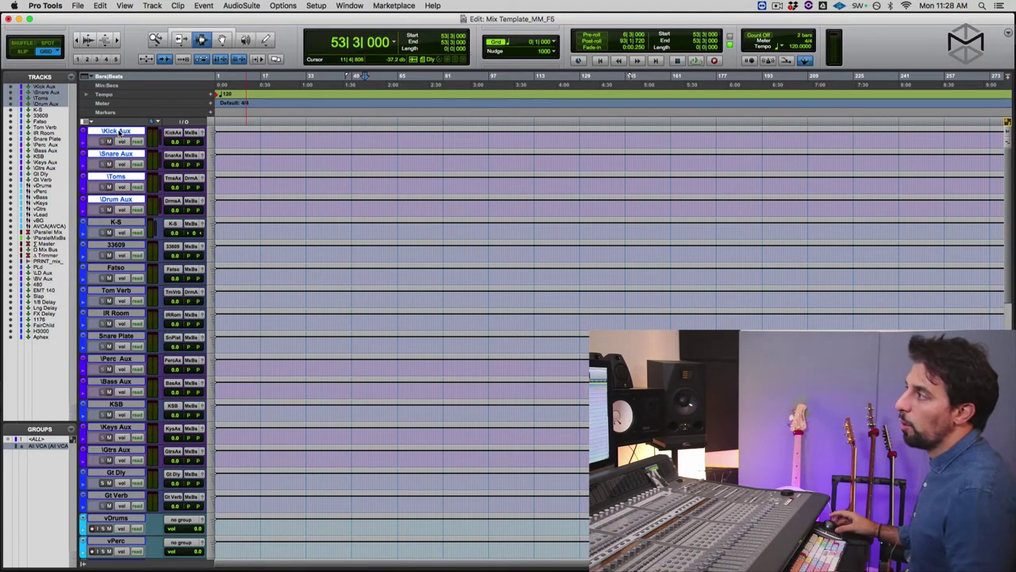
{"action": "left_click", "coordinate": [119, 134]}
- Return to the Mix window, view the NLS Channel and bx_console SSL 4000 E inserts on Kick Aux, and close both plug-in windows
{"action": "key", "text": "super+equal"}
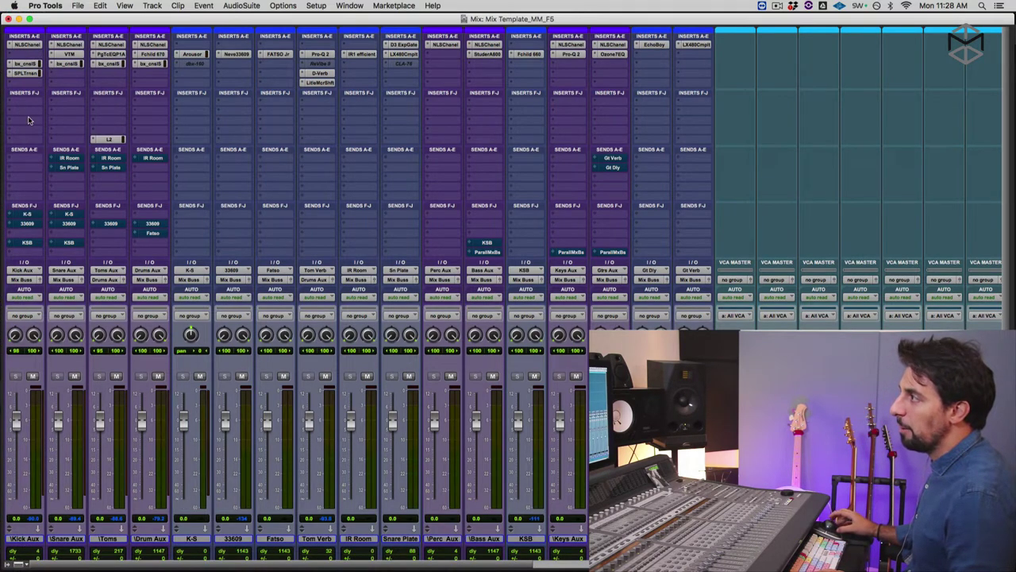
{"action": "left_click", "coordinate": [26, 44]}
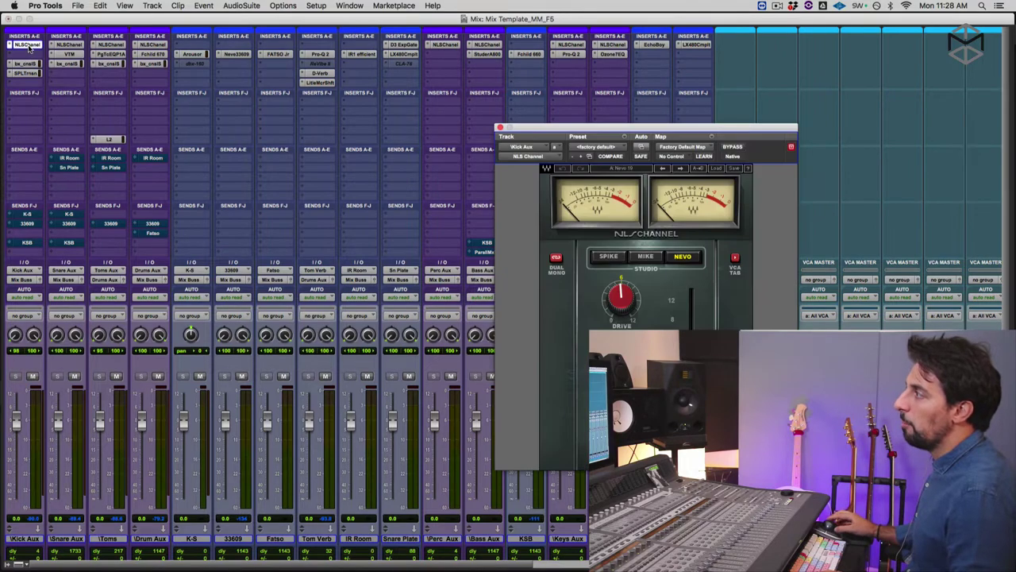
{"action": "left_click", "coordinate": [33, 64]}
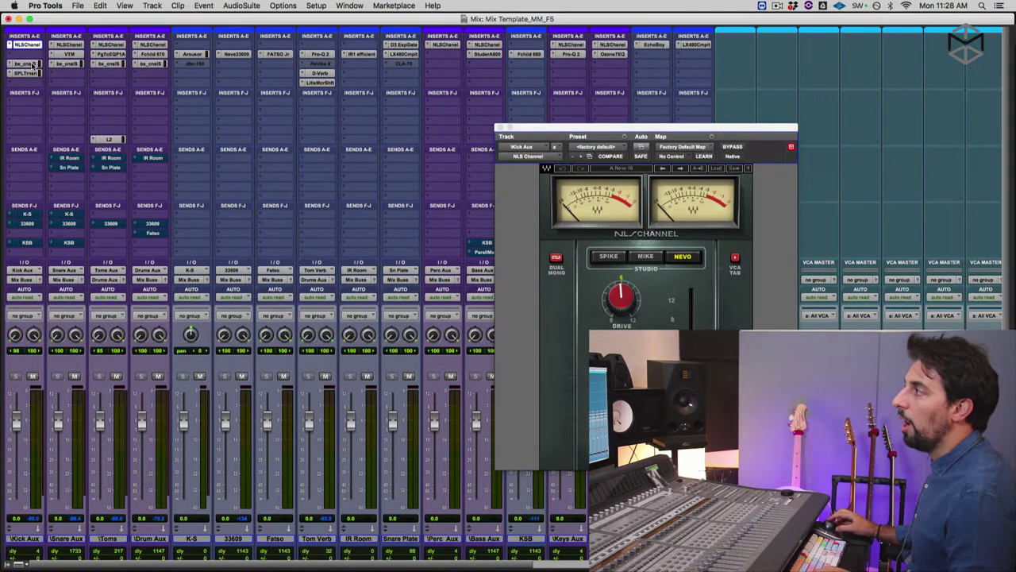
{"action": "left_click_drag", "start_coordinate": [240, 15], "coordinate": [346, 42]}
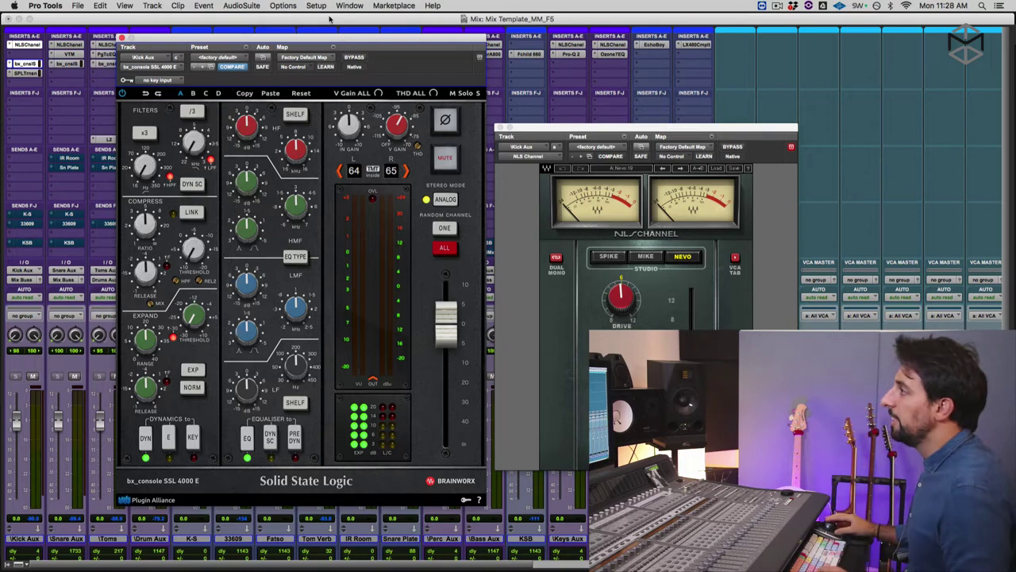
{"action": "key", "text": "super+w"}
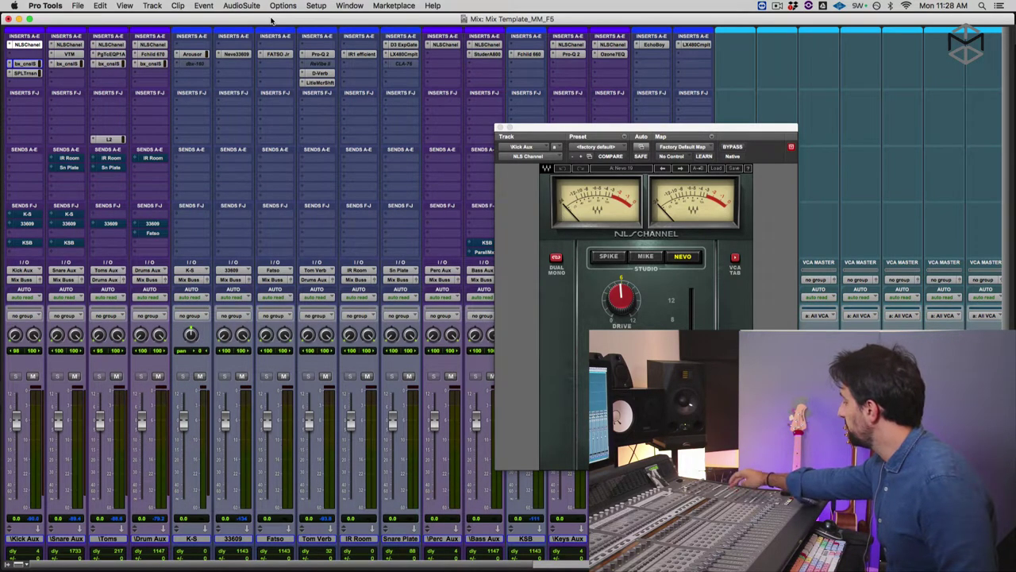
{"action": "key", "text": "super+w"}
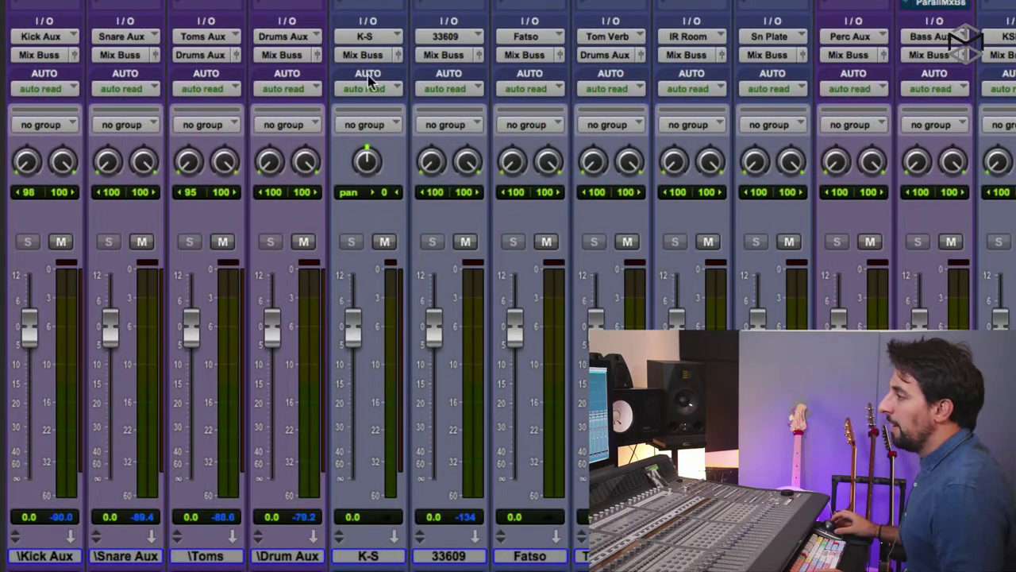
- Select the Snare Aux track and the Toms track one at a time to examine their input and output routing
{"action": "left_click", "coordinate": [121, 557]}
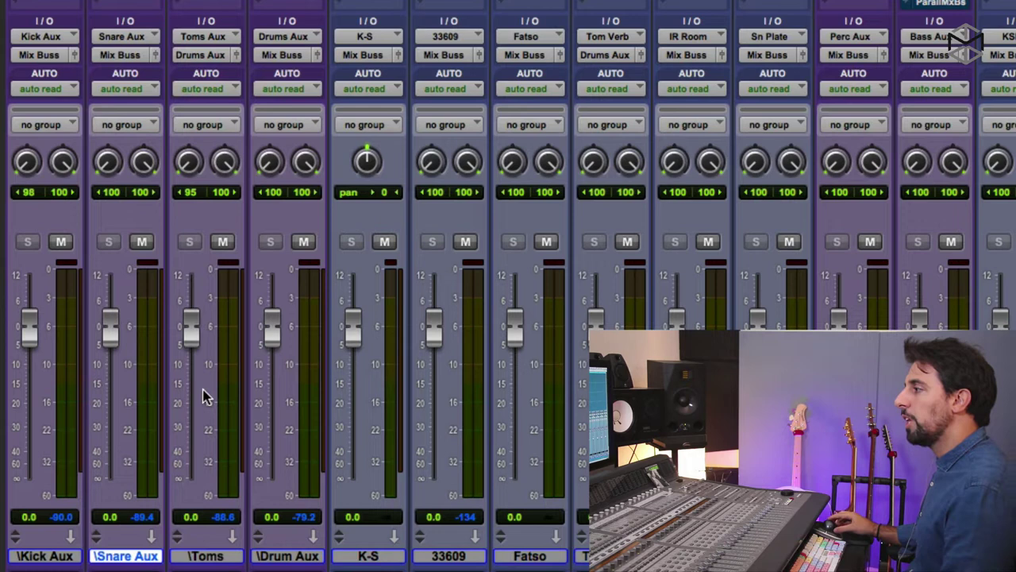
{"action": "left_click", "coordinate": [208, 557]}
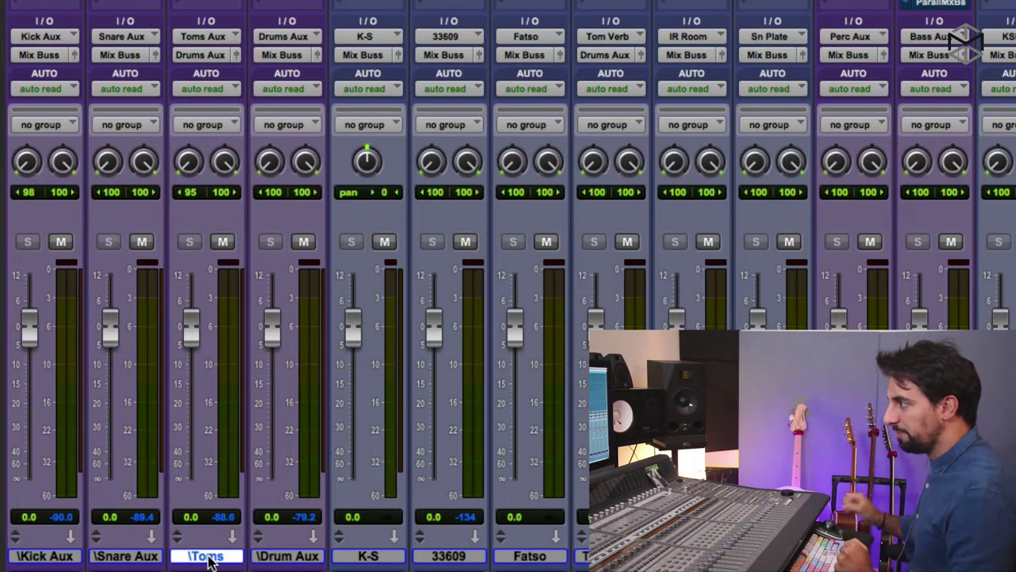
- Select the Drum Aux track, clear that selection, and select Kick Aux and Snare Aux together to compare their routing
{"action": "left_click", "coordinate": [279, 559]}
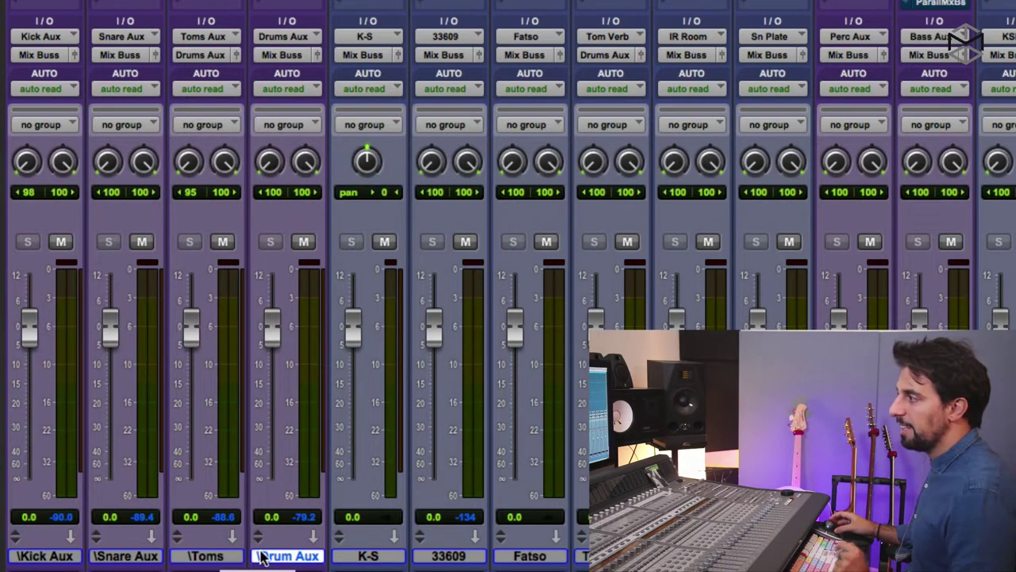
{"action": "left_click", "coordinate": [288, 556]}
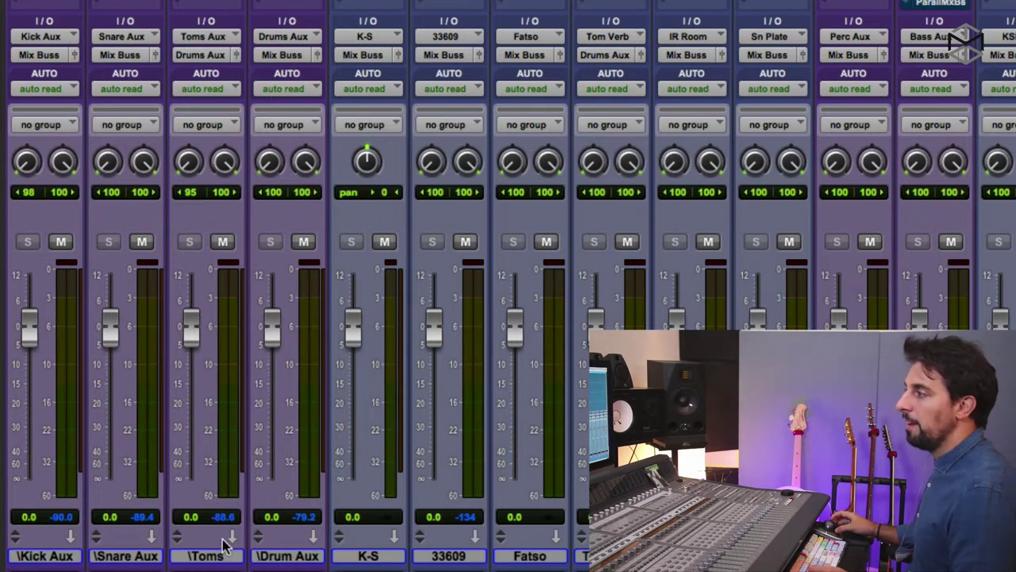
{"action": "left_click", "coordinate": [45, 554]}
{"action": "left_click", "coordinate": [151, 557], "text": "shift"}
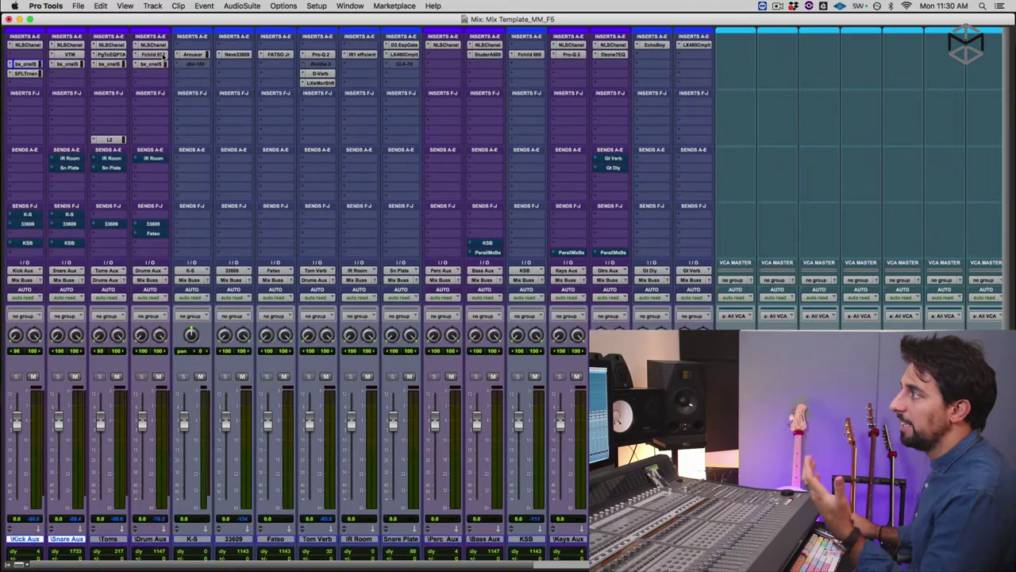
- View the UAD Fairchild 670 insert on Drum Aux, select the Toms track beside it, and close the plug-in window
{"action": "left_click", "coordinate": [159, 55]}
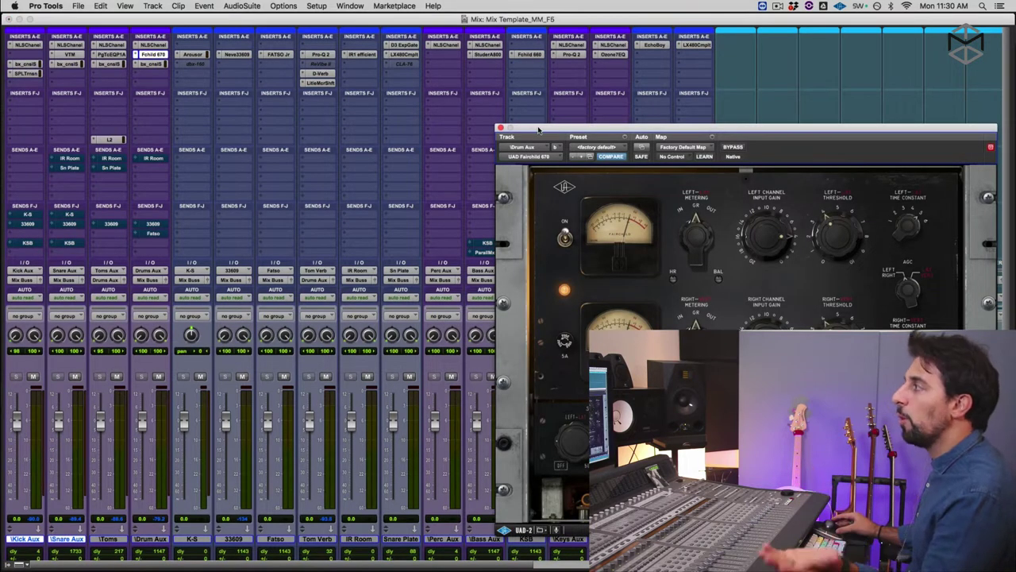
{"action": "left_click_drag", "start_coordinate": [529, 122], "coordinate": [339, 82]}
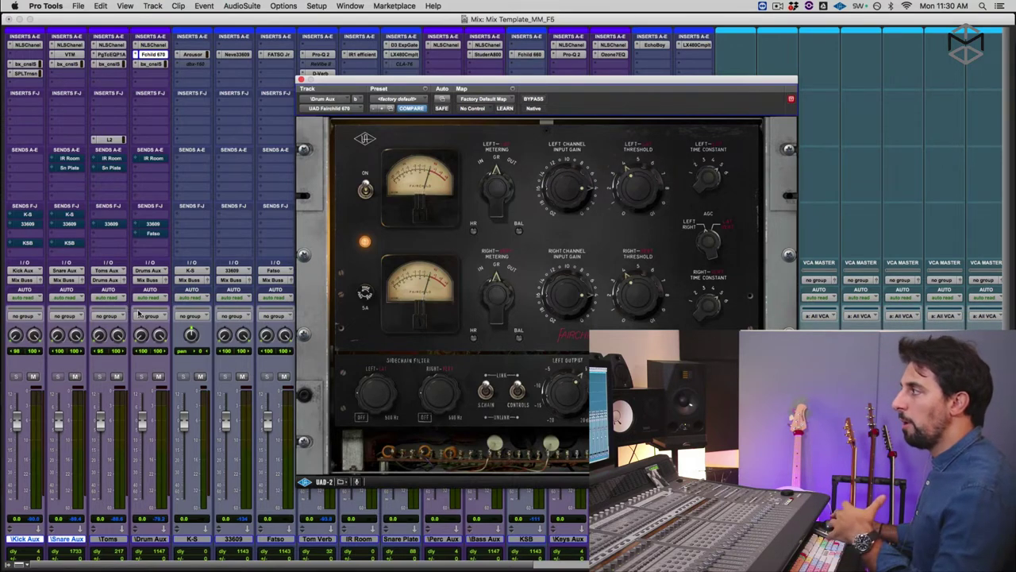
{"action": "left_click_drag", "start_coordinate": [414, 80], "coordinate": [411, 58]}
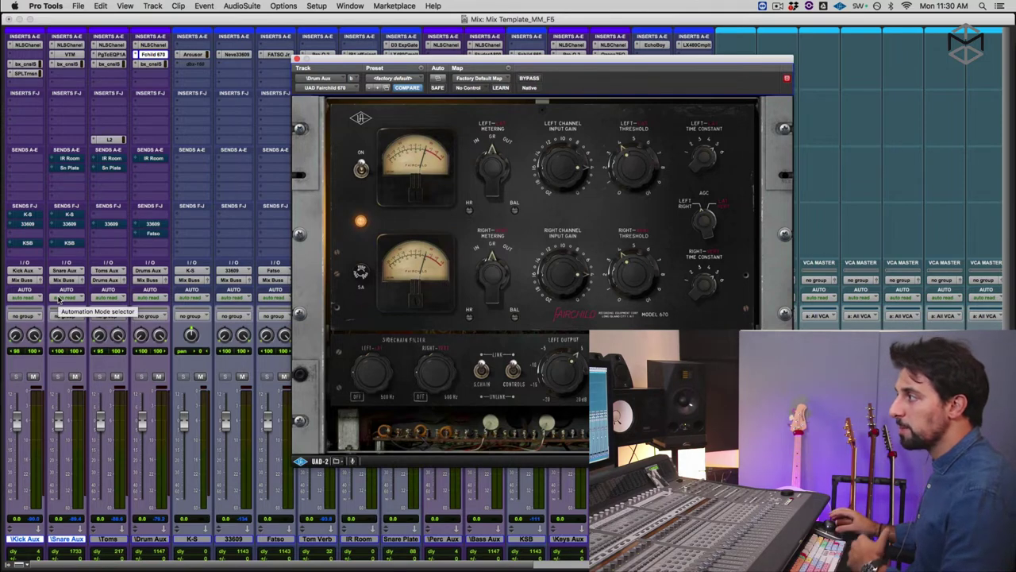
{"action": "left_click", "coordinate": [103, 539]}
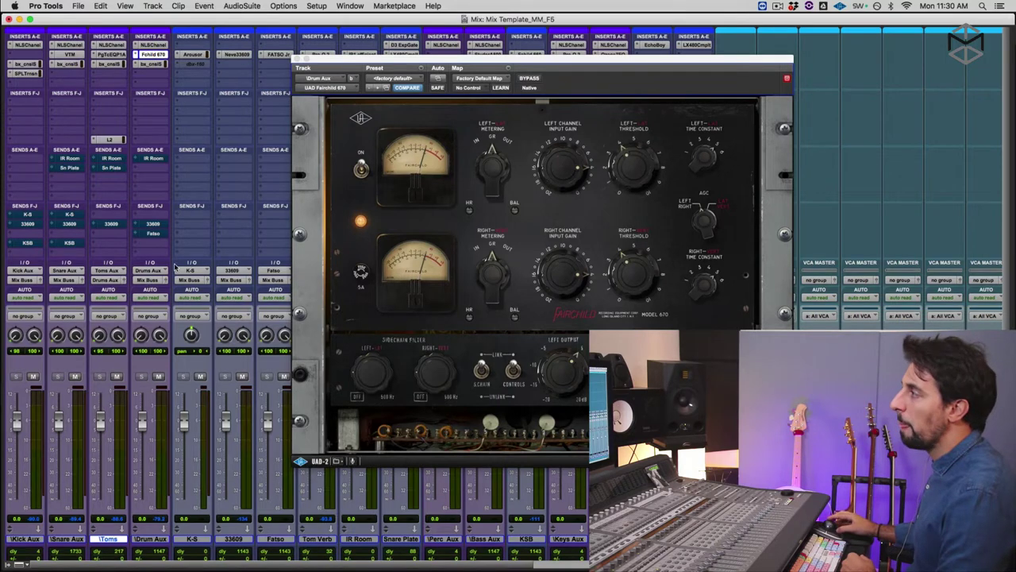
{"action": "left_click", "coordinate": [299, 61]}
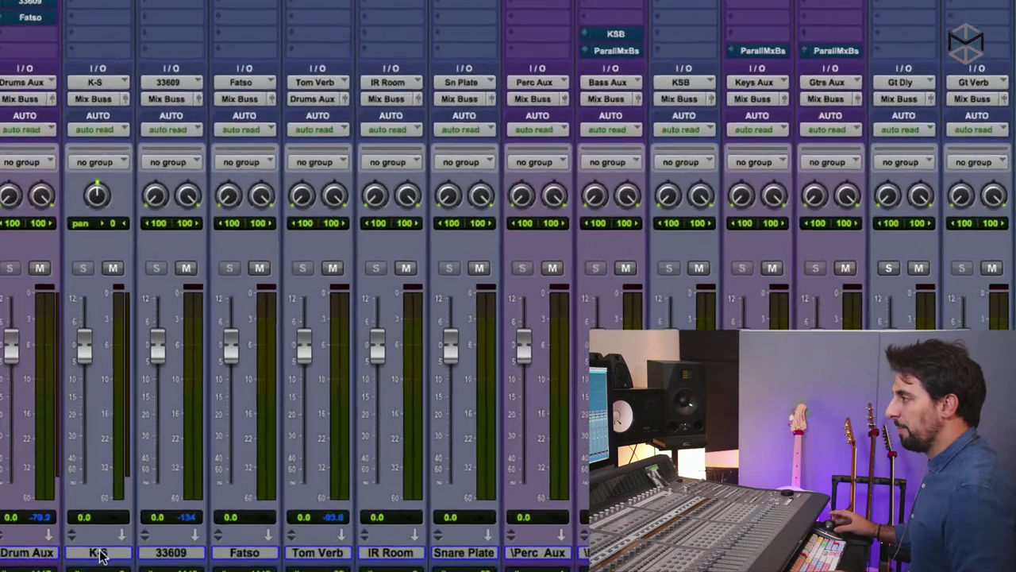
- Select the drum effect auxes from K-S through Snare Plate as a range, ending with Fatso alone
{"action": "left_click", "coordinate": [192, 539]}
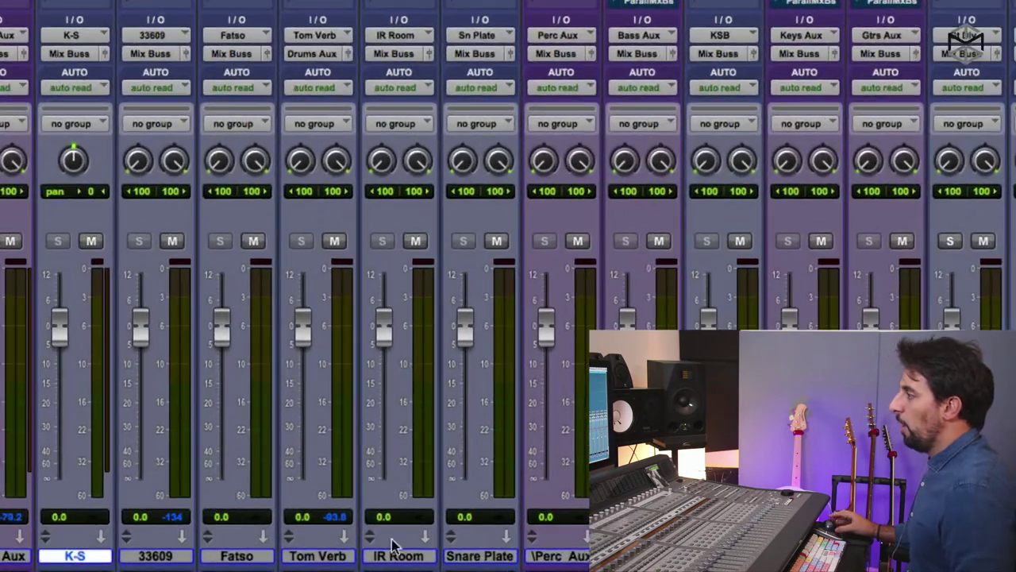
{"action": "left_click", "coordinate": [480, 558], "text": "shift"}
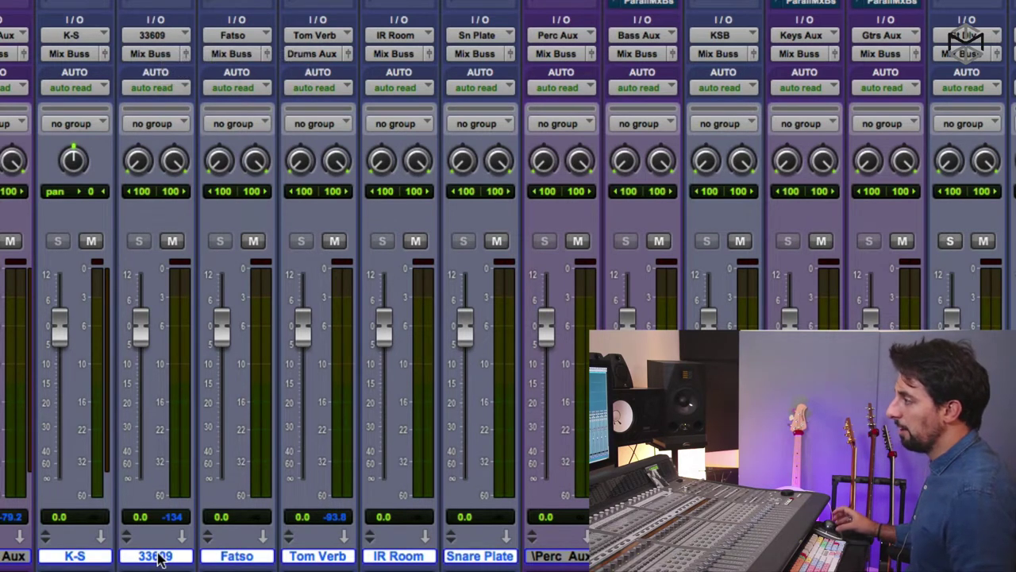
{"action": "left_click", "coordinate": [234, 556]}
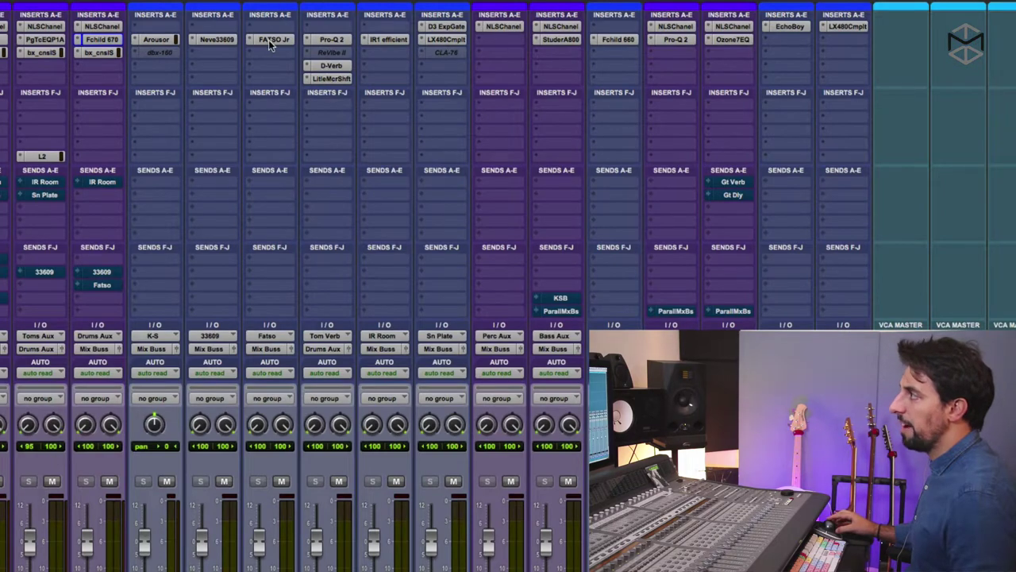
- View the FATSO Jr insert on the Fatso aux and the D-Verb insert on Tom Verb, closing each plug-in window
{"action": "left_click", "coordinate": [268, 40]}
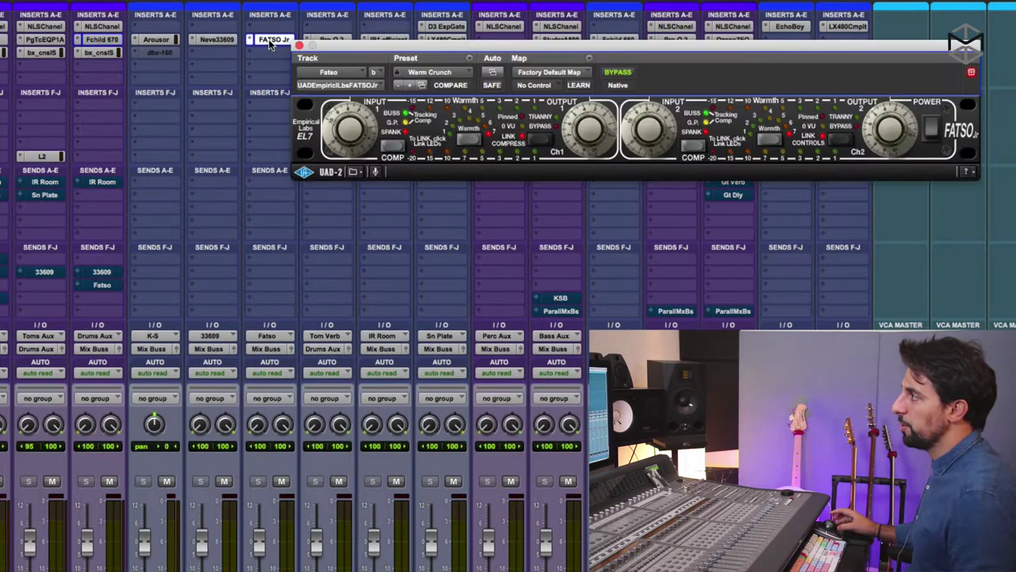
{"action": "left_click_drag", "start_coordinate": [327, 54], "coordinate": [233, 58]}
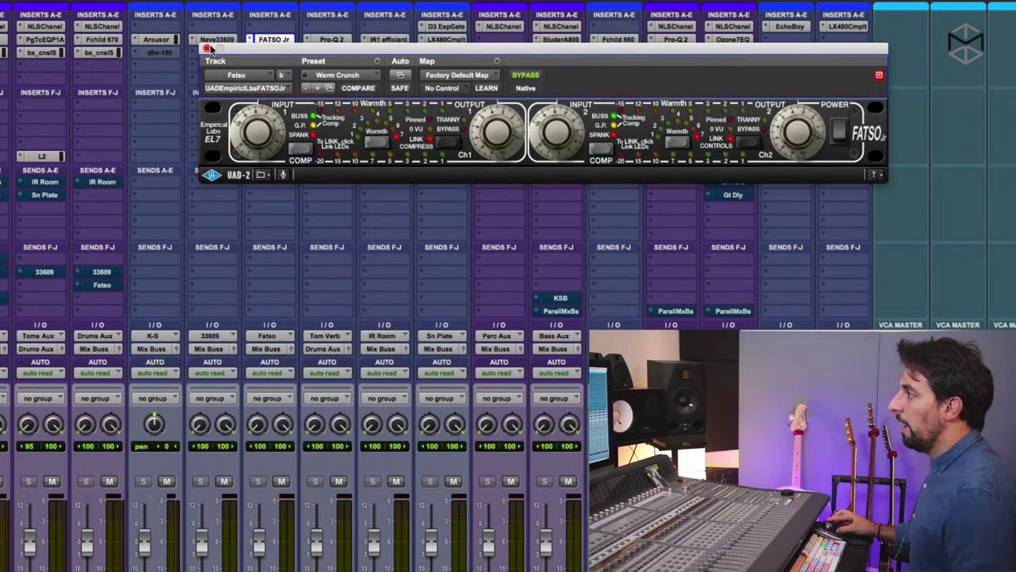
{"action": "left_click", "coordinate": [206, 49]}
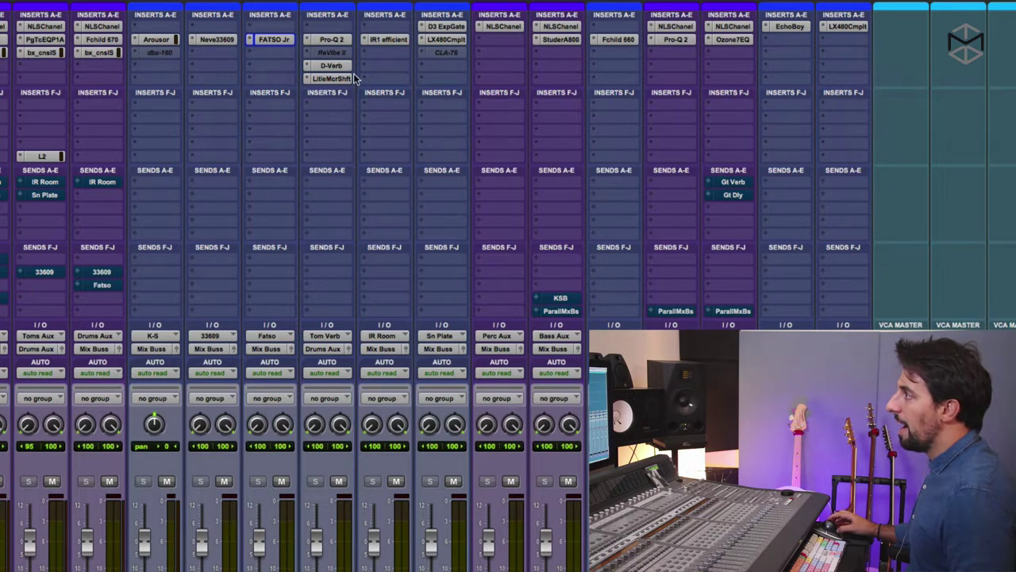
{"action": "left_click", "coordinate": [330, 65]}
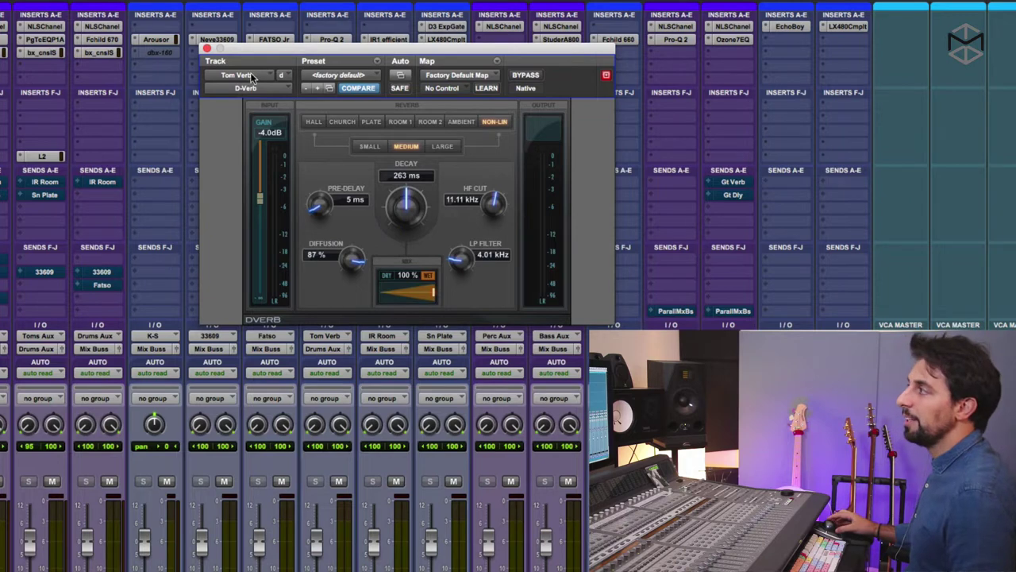
{"action": "left_click", "coordinate": [205, 48]}
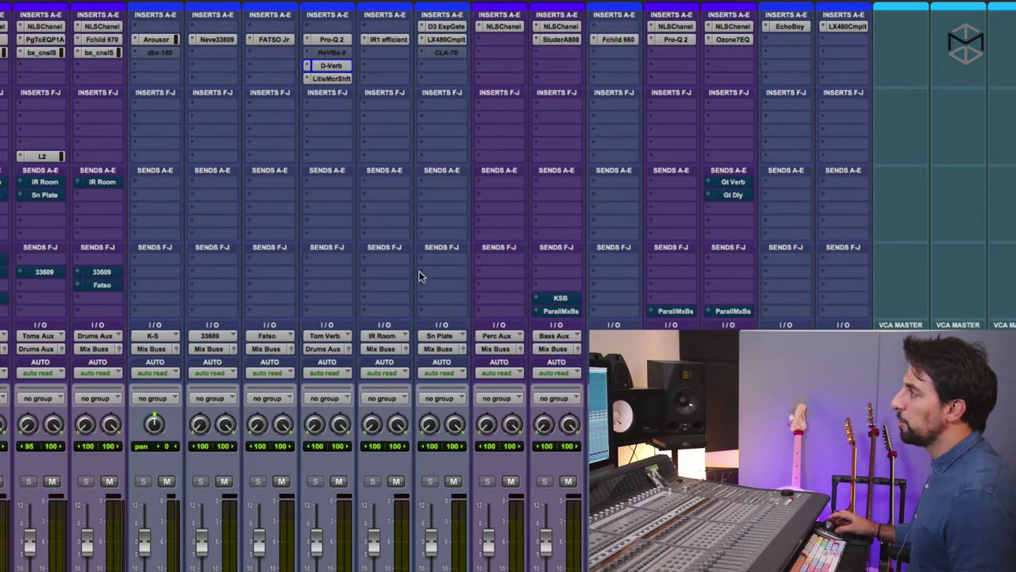
- View the IR1 efficient insert on IR Room and the LX480 Complete insert on Snare Plate, closing each plug-in window
{"action": "left_click", "coordinate": [395, 40]}
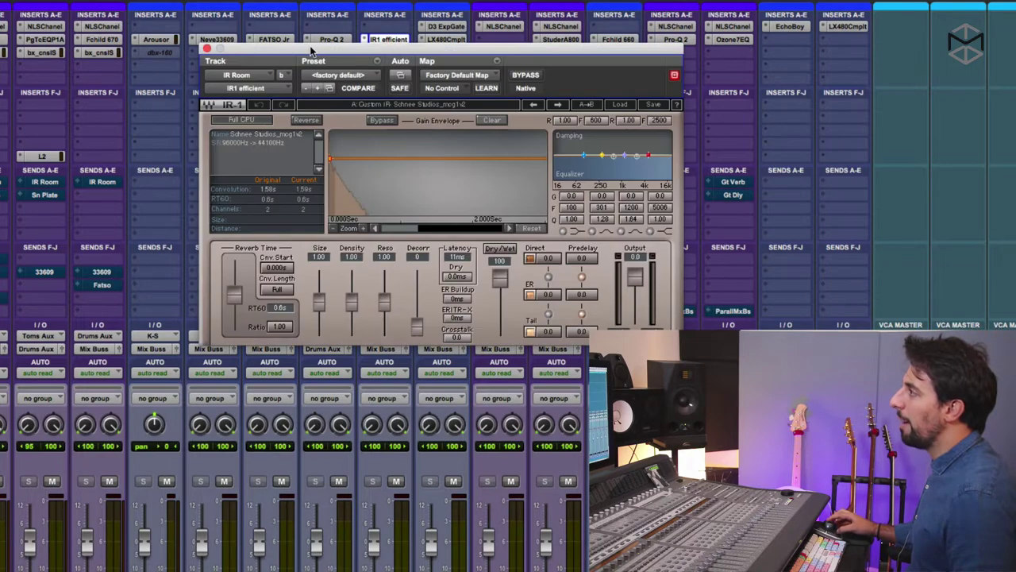
{"action": "left_click_drag", "start_coordinate": [314, 49], "coordinate": [257, 57]}
{"action": "left_click", "coordinate": [150, 56]}
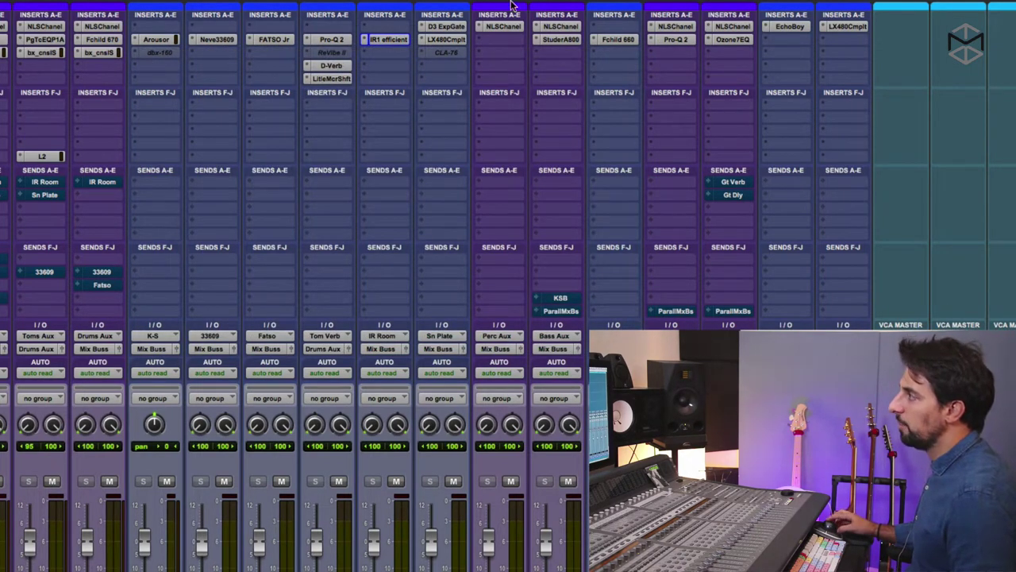
{"action": "left_click", "coordinate": [442, 39]}
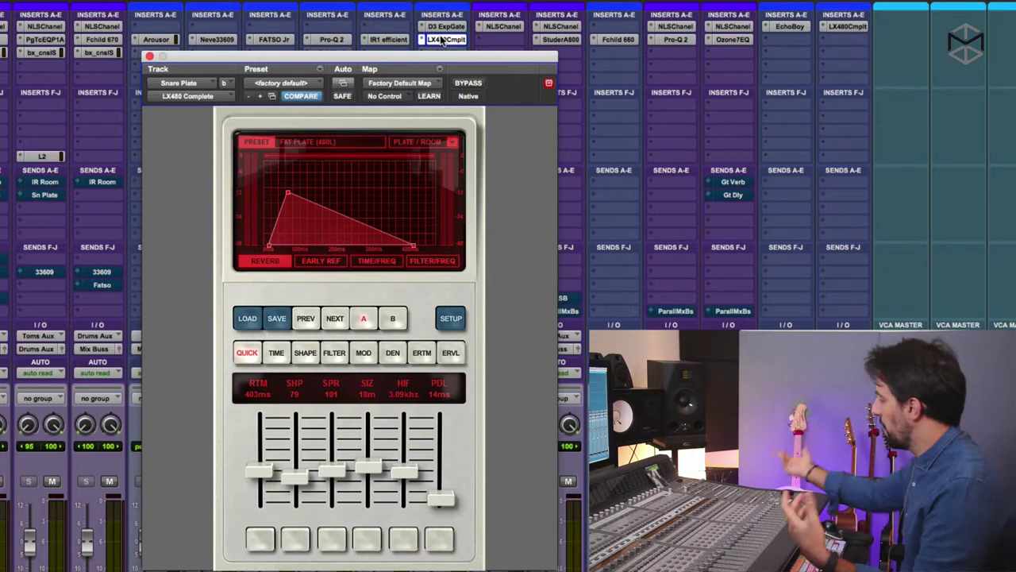
{"action": "left_click", "coordinate": [442, 40]}
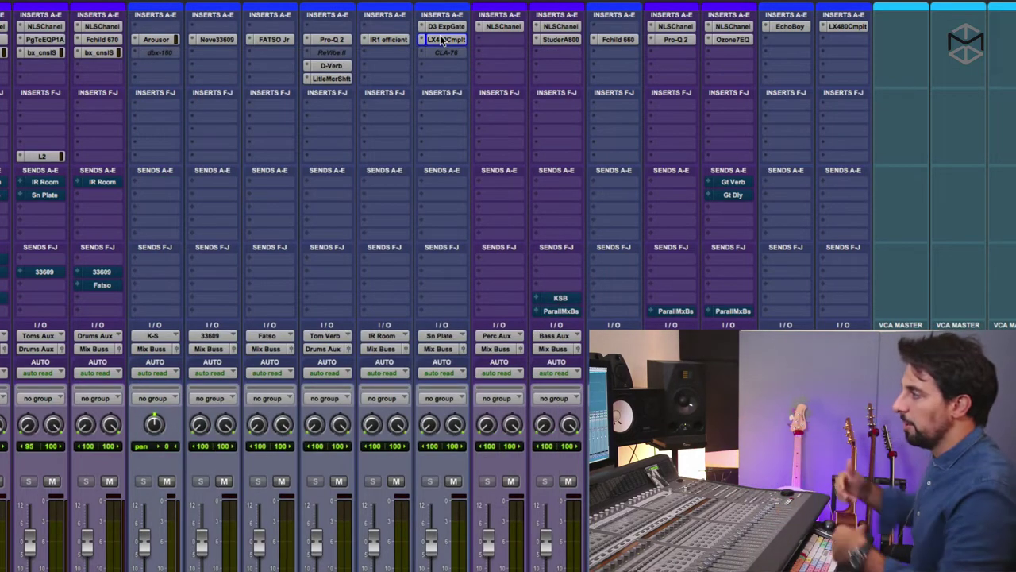
- View the NLS Channel insert on the Perc Aux track and close its plug-in window
{"action": "scroll", "coordinate": [442, 40], "scroll_direction": "right", "scroll_amount": 3}
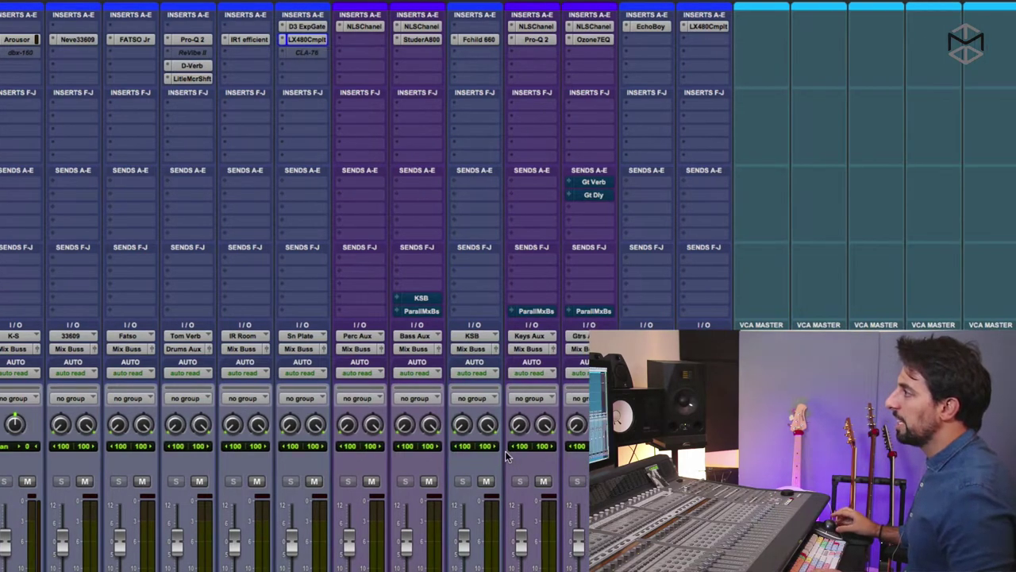
{"action": "left_click", "coordinate": [363, 27]}
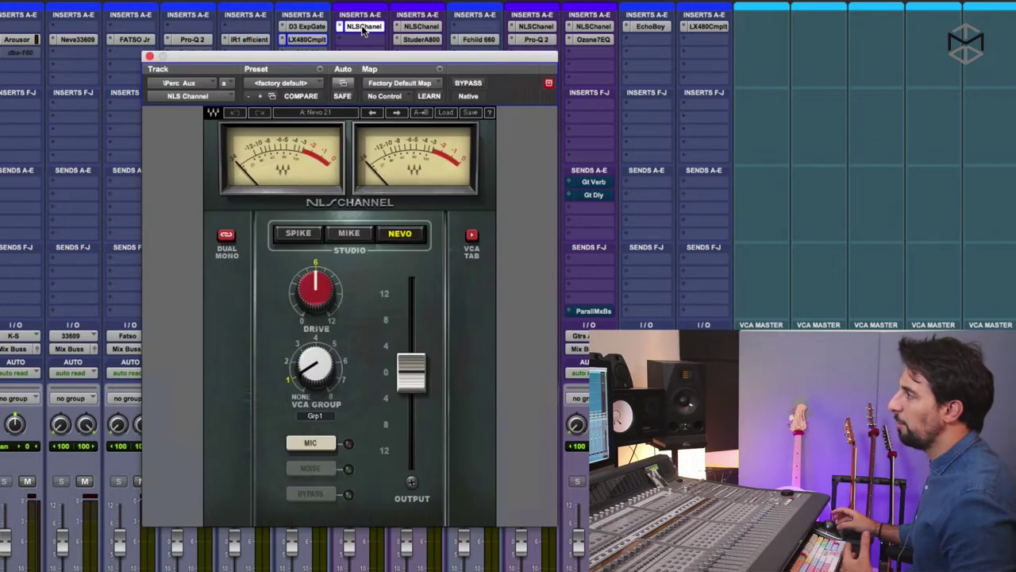
{"action": "left_click", "coordinate": [148, 57]}
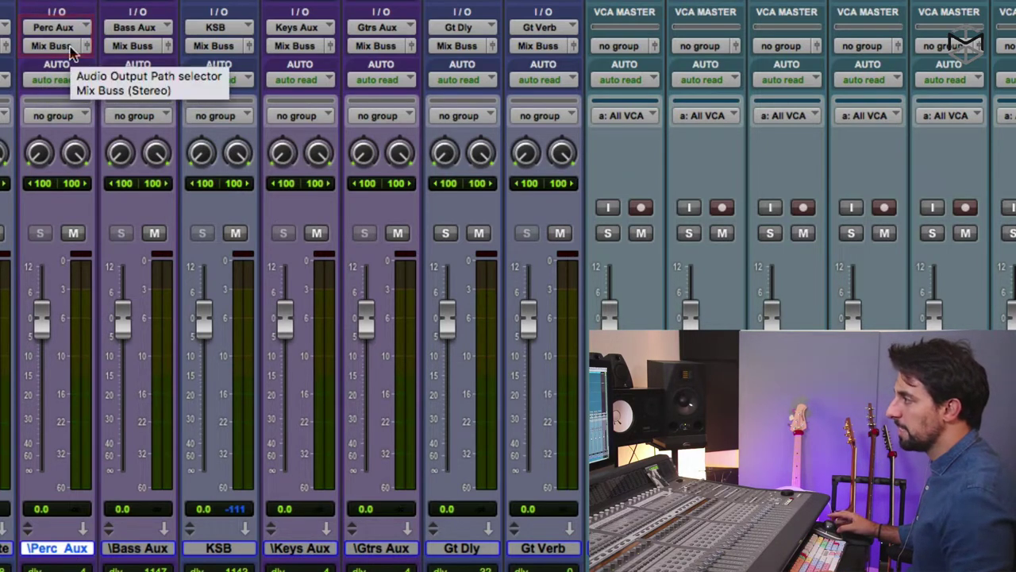
- Select the Bass Aux, Keys Aux and Gtrs Aux tracks one at a time to examine their input and output routing
{"action": "left_click", "coordinate": [139, 558]}
{"action": "left_click", "coordinate": [300, 548]}
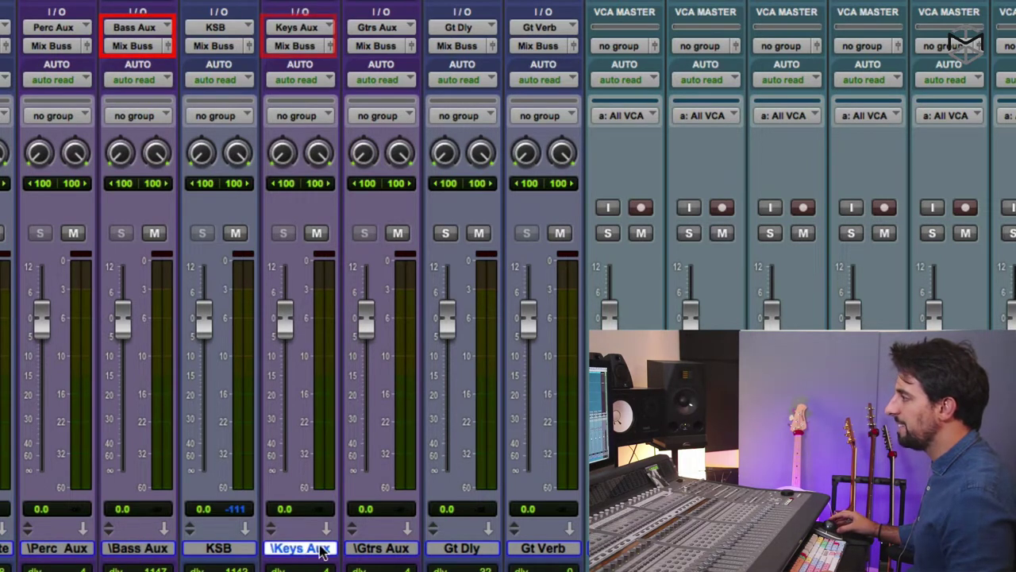
{"action": "left_click", "coordinate": [381, 551]}
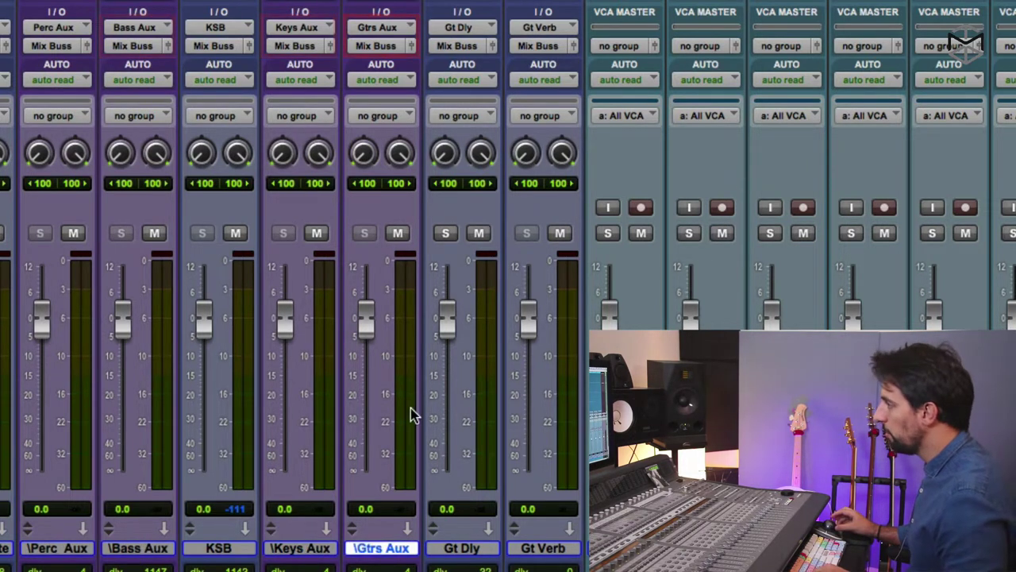
- Select the KSB aux track, followed by Gt Dly and Gt Verb together, to examine the bass and guitar effect returns
{"action": "scroll", "coordinate": [412, 415], "scroll_direction": "right", "scroll_amount": 3}
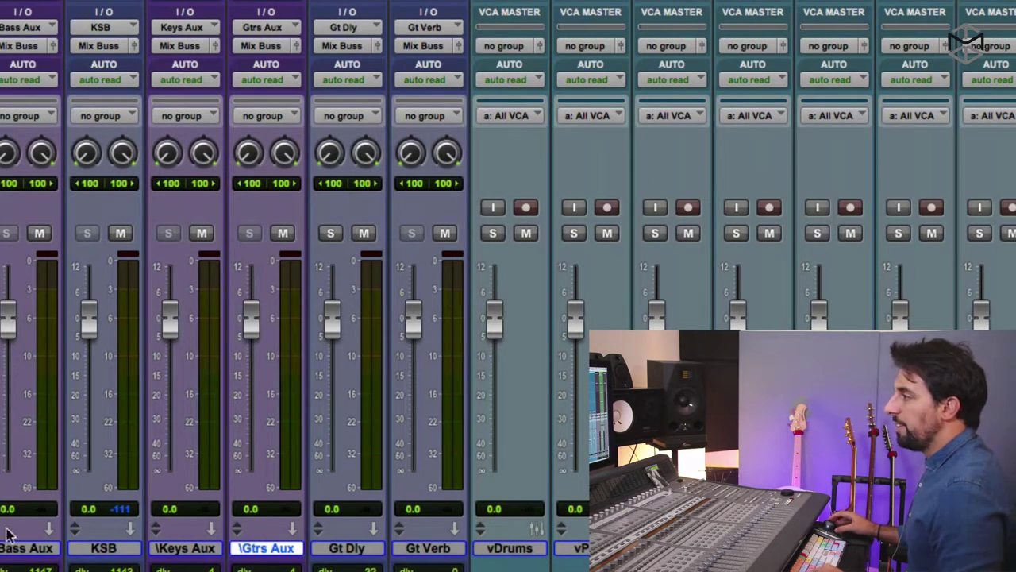
{"action": "left_click", "coordinate": [89, 548]}
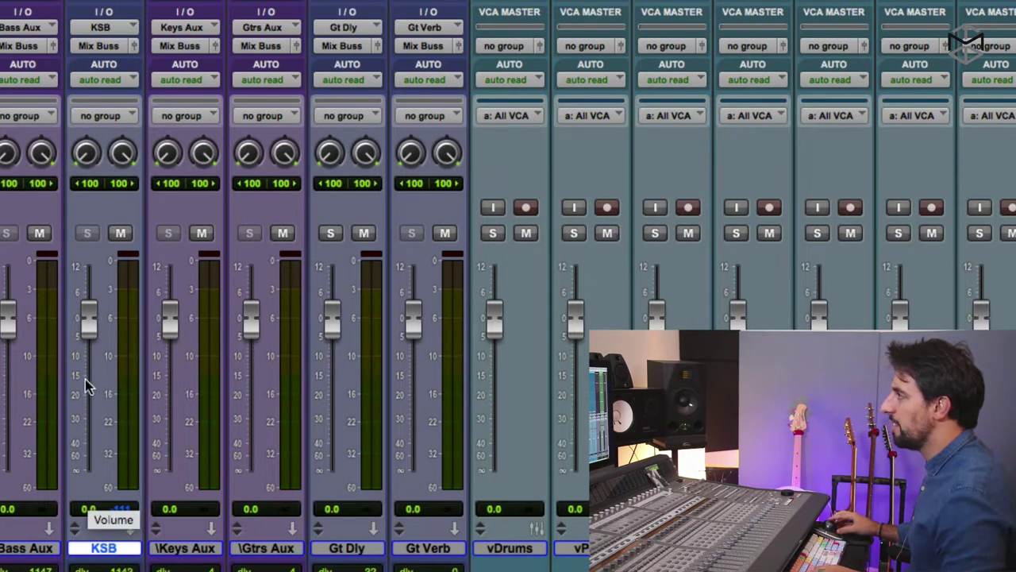
{"action": "scroll", "coordinate": [286, 526], "scroll_direction": "right", "scroll_amount": 1}
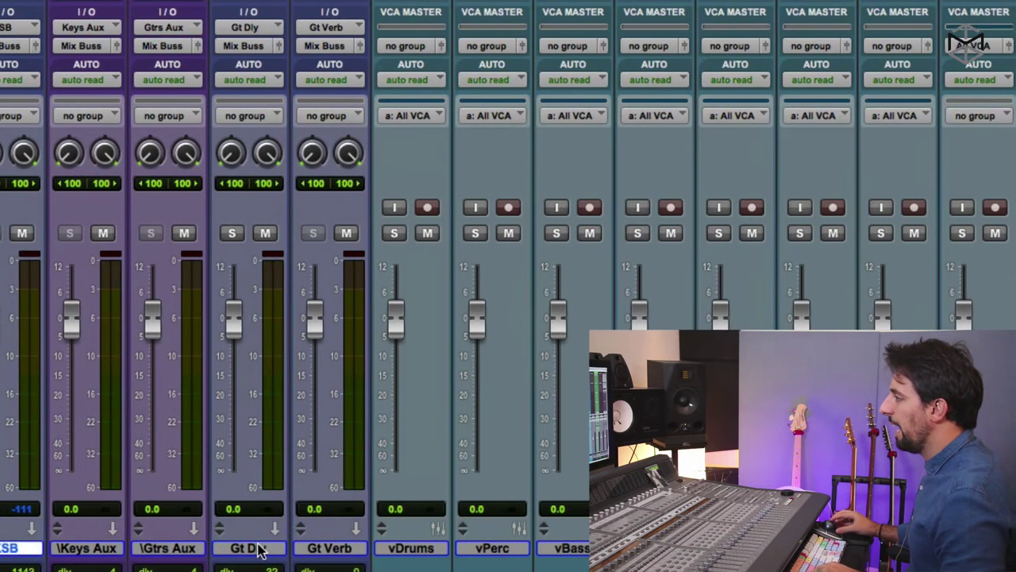
{"action": "left_click", "coordinate": [264, 550]}
{"action": "left_click", "coordinate": [304, 548], "text": "shift"}
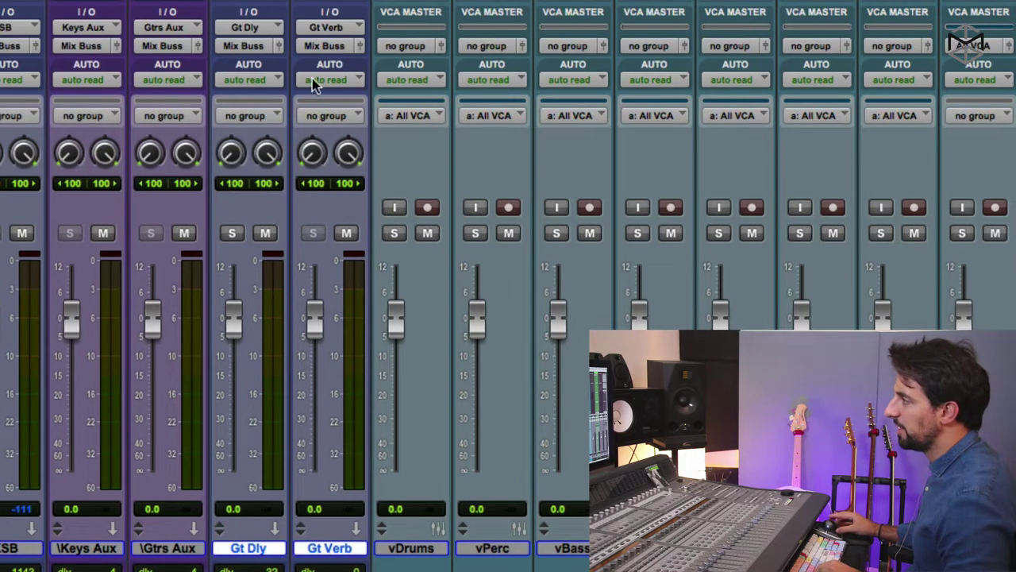
- Go past the VCA masters and mix buses to the vocal auxes and select LD Aux and BV Aux one at a time
{"action": "scroll", "coordinate": [261, 82], "scroll_direction": "right", "scroll_amount": 5}
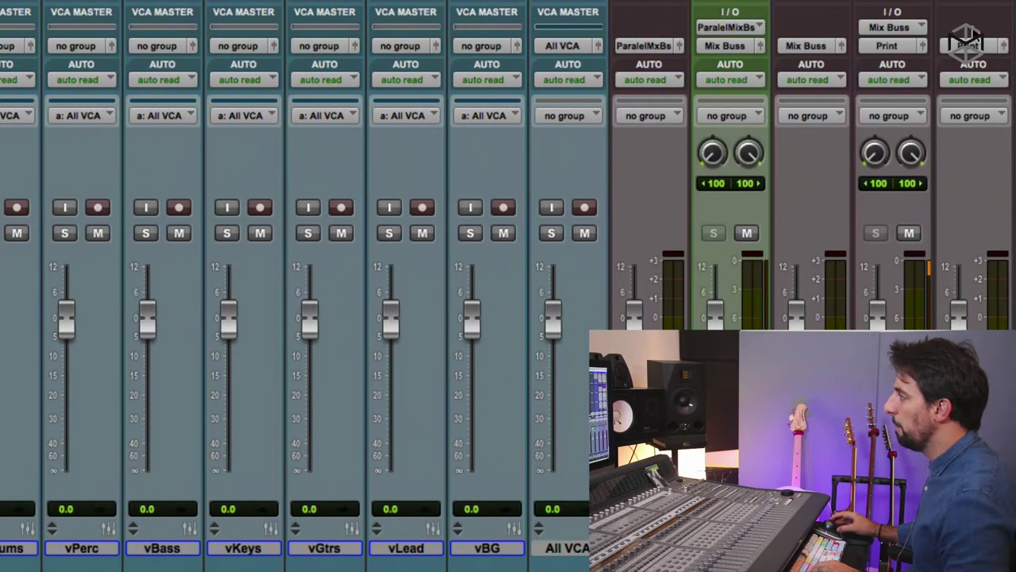
{"action": "scroll", "coordinate": [956, 12], "scroll_direction": "right", "scroll_amount": 7}
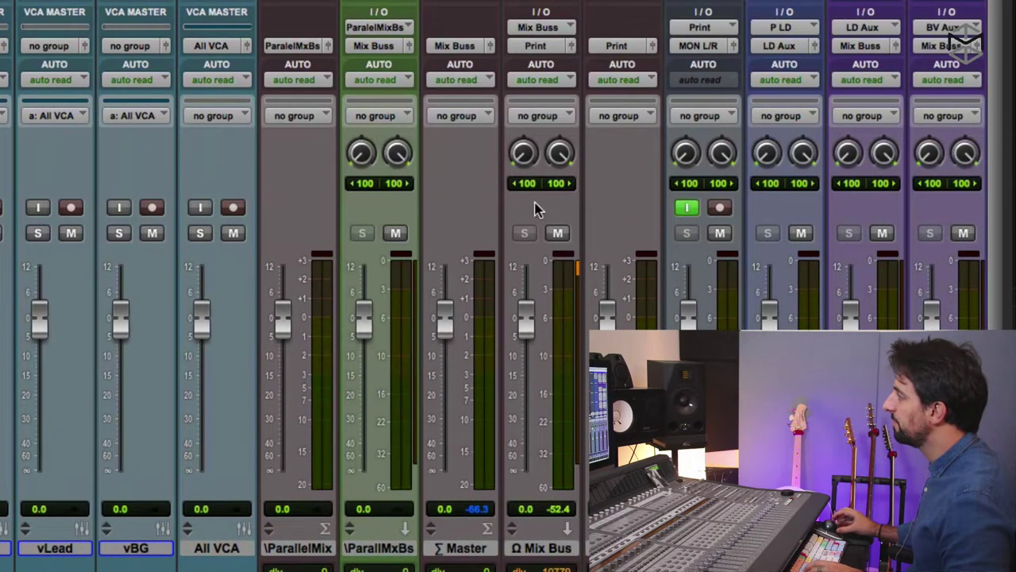
{"action": "scroll", "coordinate": [535, 208], "scroll_direction": "right", "scroll_amount": 7}
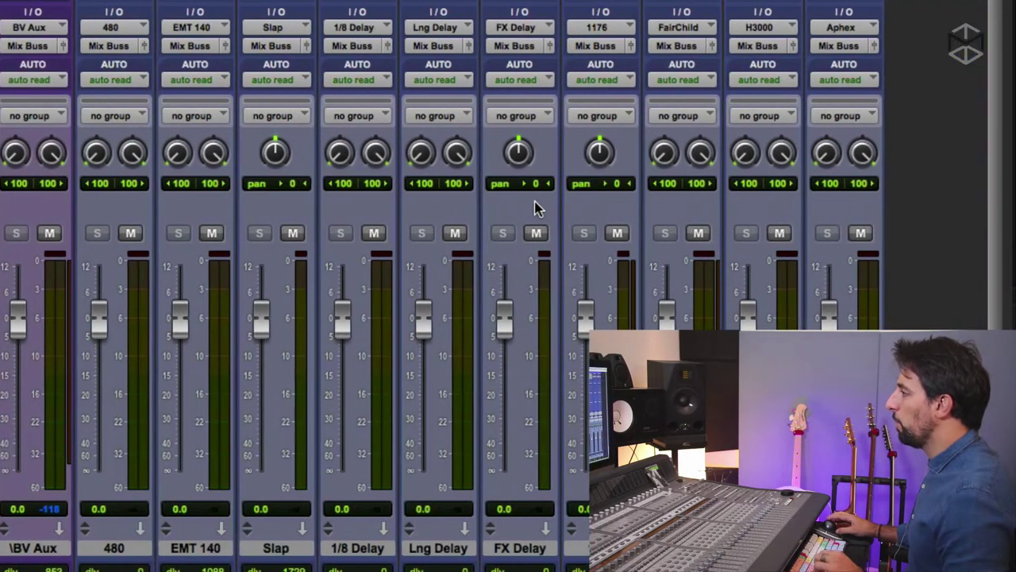
{"action": "scroll", "coordinate": [204, 548], "scroll_direction": "left", "scroll_amount": 2}
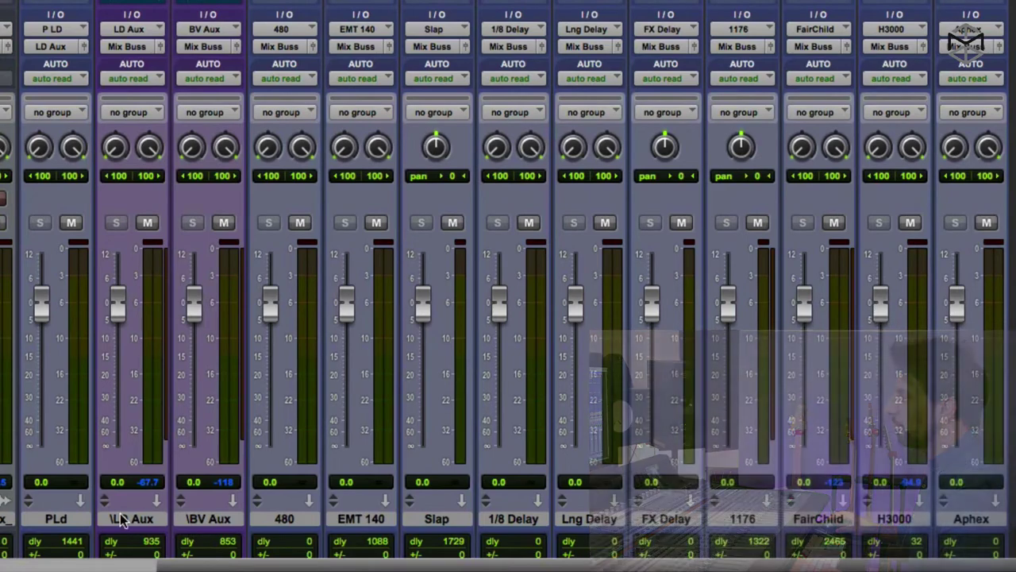
{"action": "left_click", "coordinate": [123, 521]}
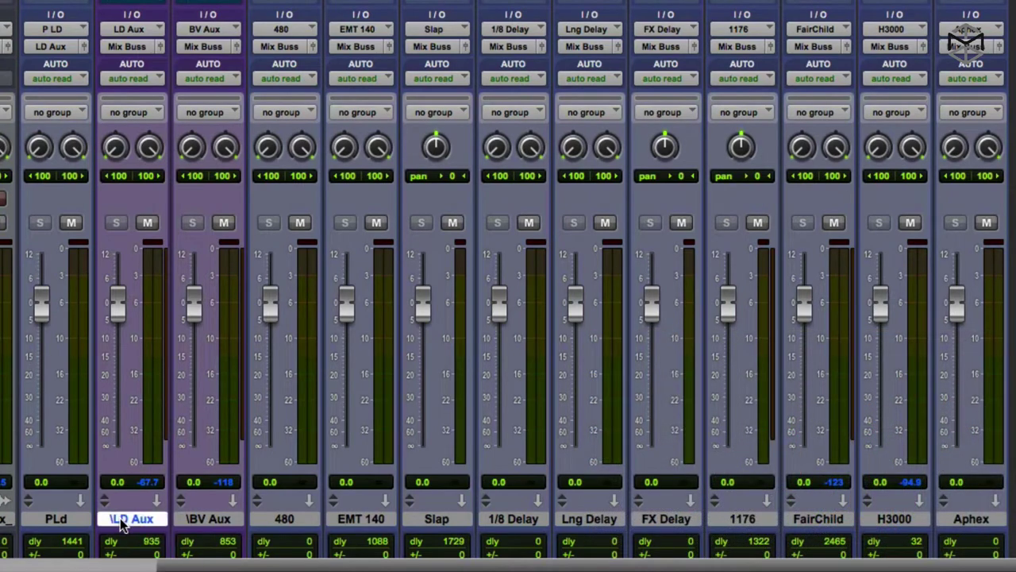
{"action": "left_click", "coordinate": [211, 518]}
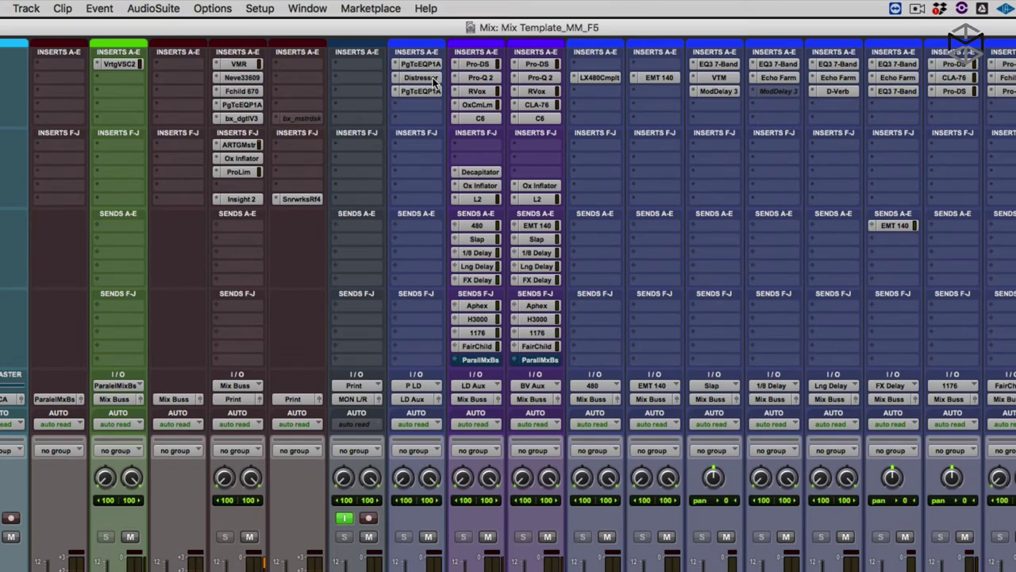
- View the Distressor insert on the PLd track, repositioning its plug-in window, and close it
{"action": "left_click", "coordinate": [433, 78]}
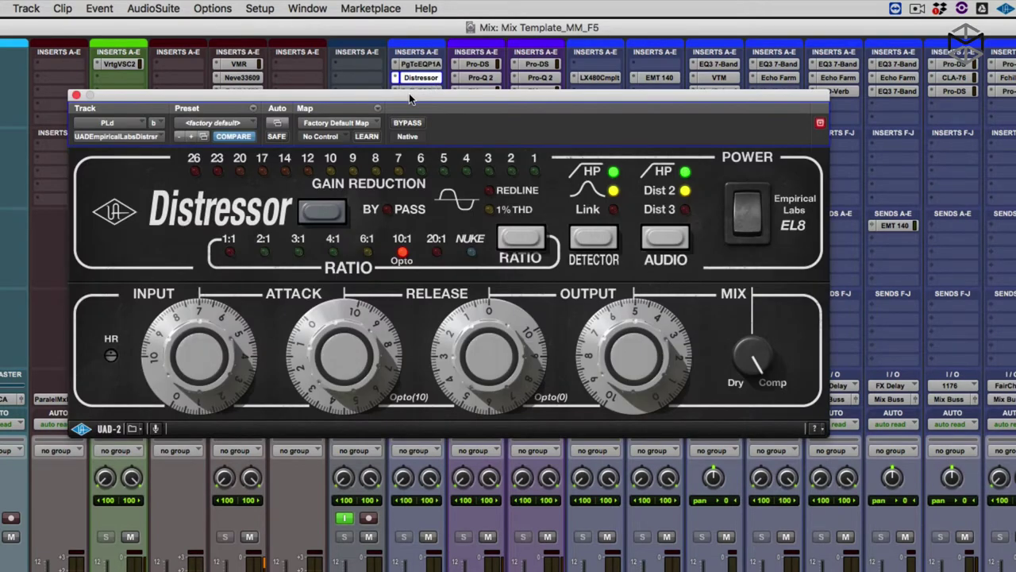
{"action": "left_click_drag", "start_coordinate": [410, 96], "coordinate": [504, 143]}
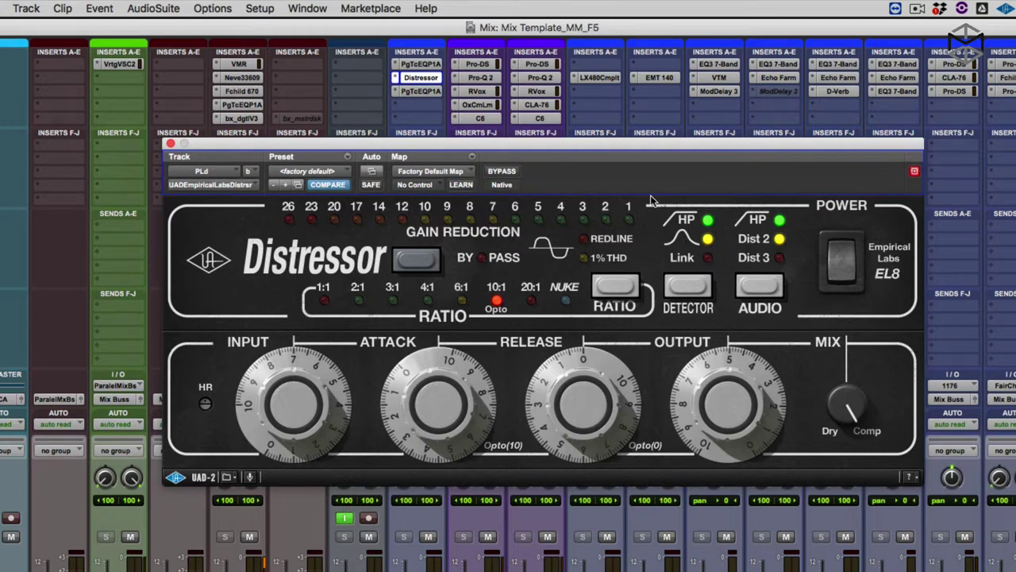
{"action": "left_click_drag", "start_coordinate": [543, 144], "coordinate": [577, 136]}
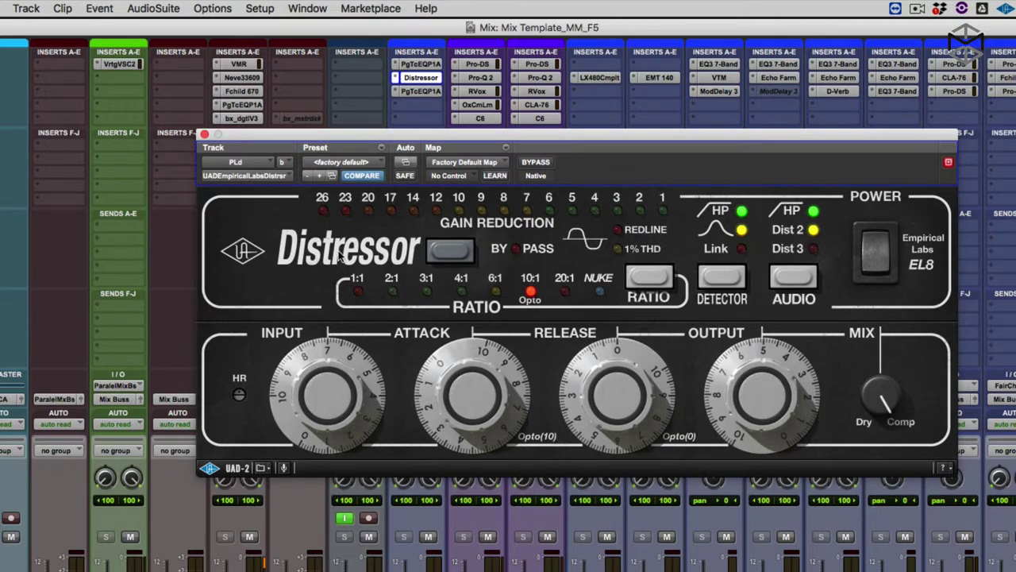
{"action": "left_click", "coordinate": [204, 135]}
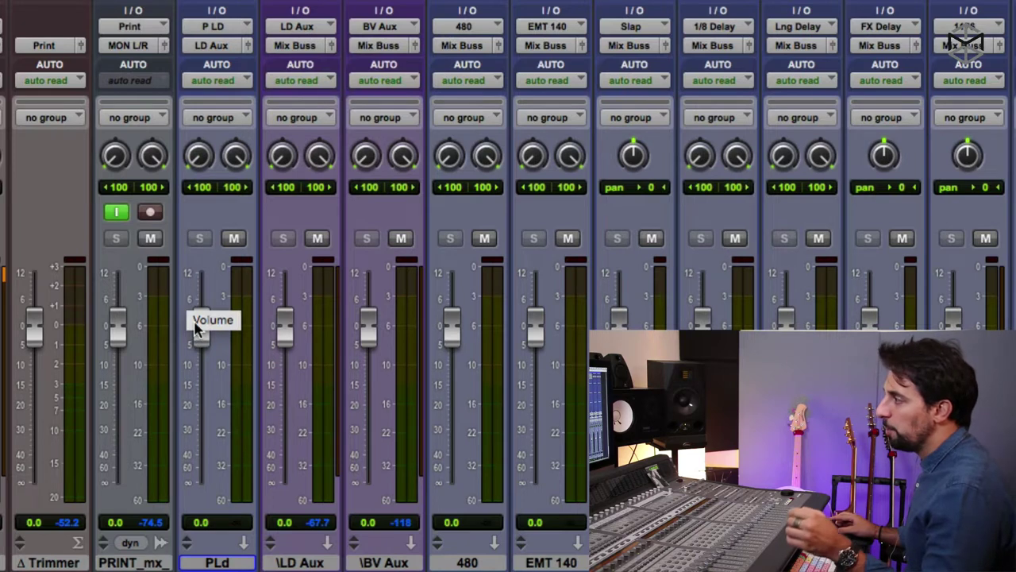
- Lower the PLd fader to -7.0 dB and reset it to 0.0 dB
{"action": "left_click_drag", "start_coordinate": [198, 334], "coordinate": [199, 358]}
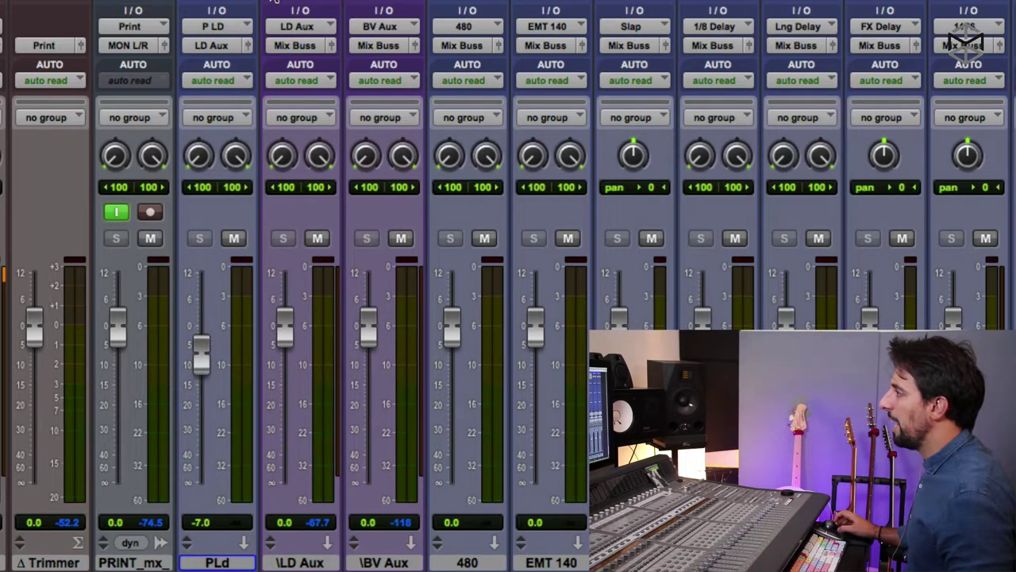
{"action": "left_click", "coordinate": [200, 356], "text": "alt"}
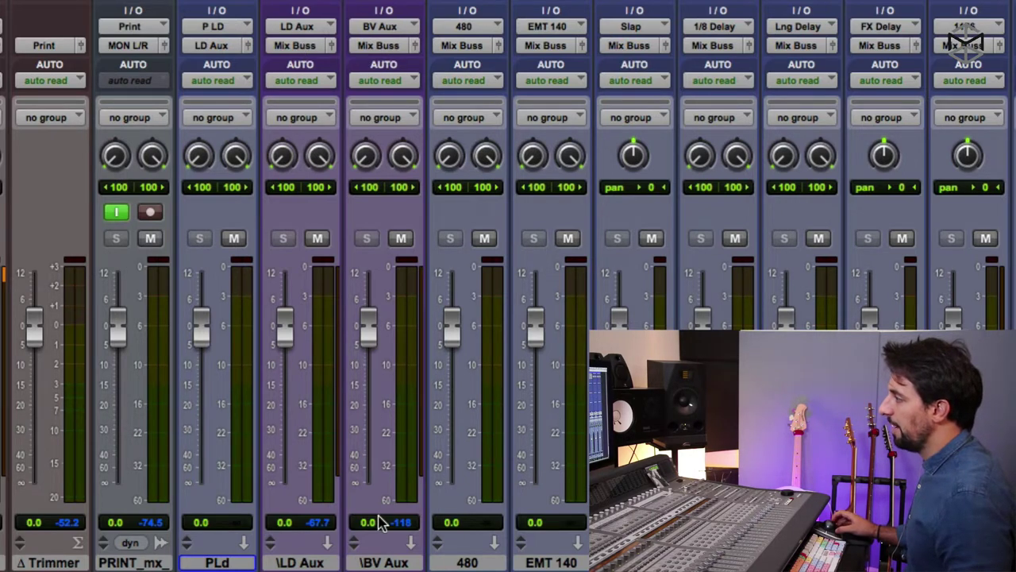
- Select the BV Aux and LD Aux tracks one at a time to examine their channel strips
{"action": "left_click", "coordinate": [381, 564]}
{"action": "left_click", "coordinate": [315, 562]}
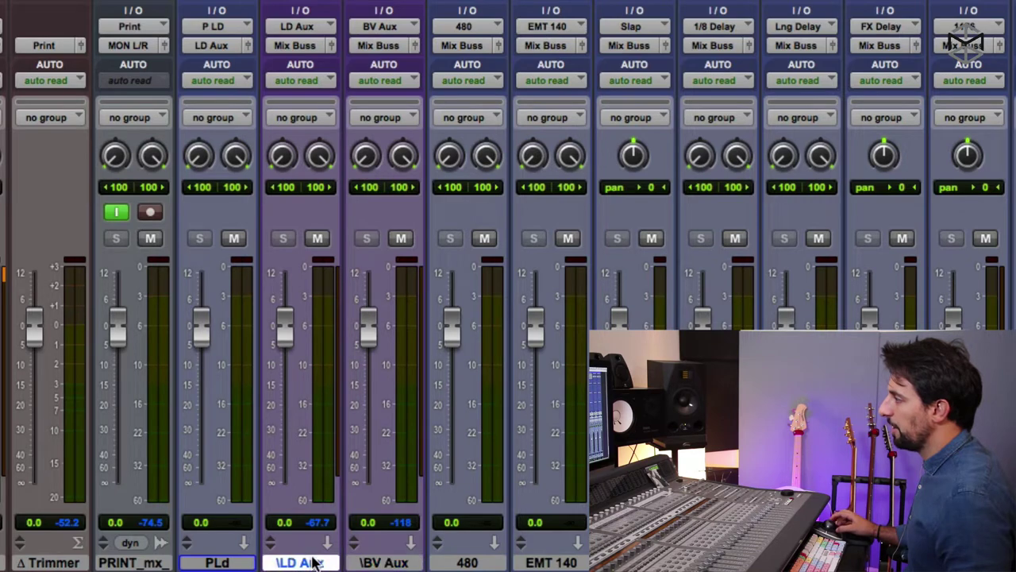
{"action": "left_click", "coordinate": [381, 564]}
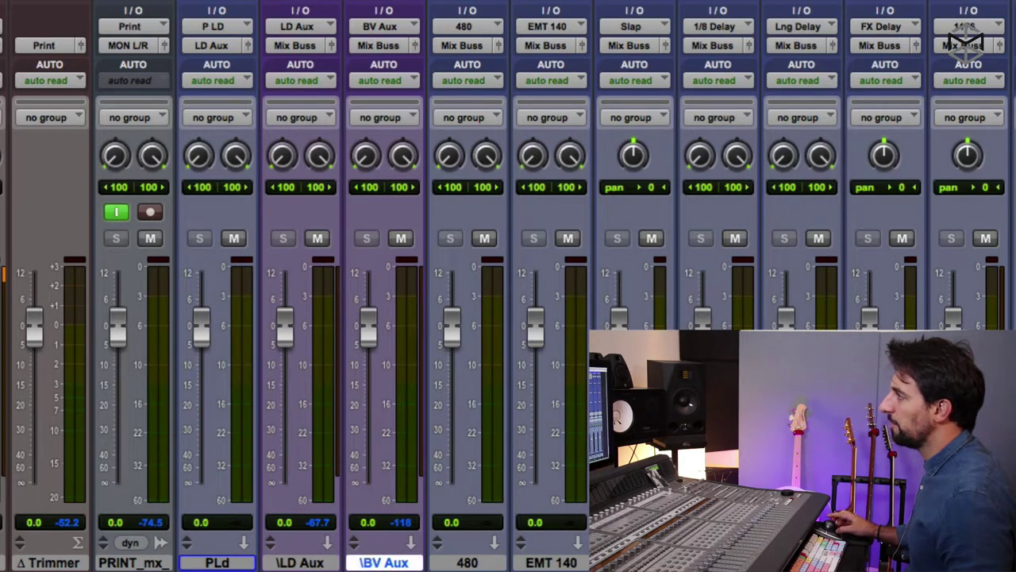
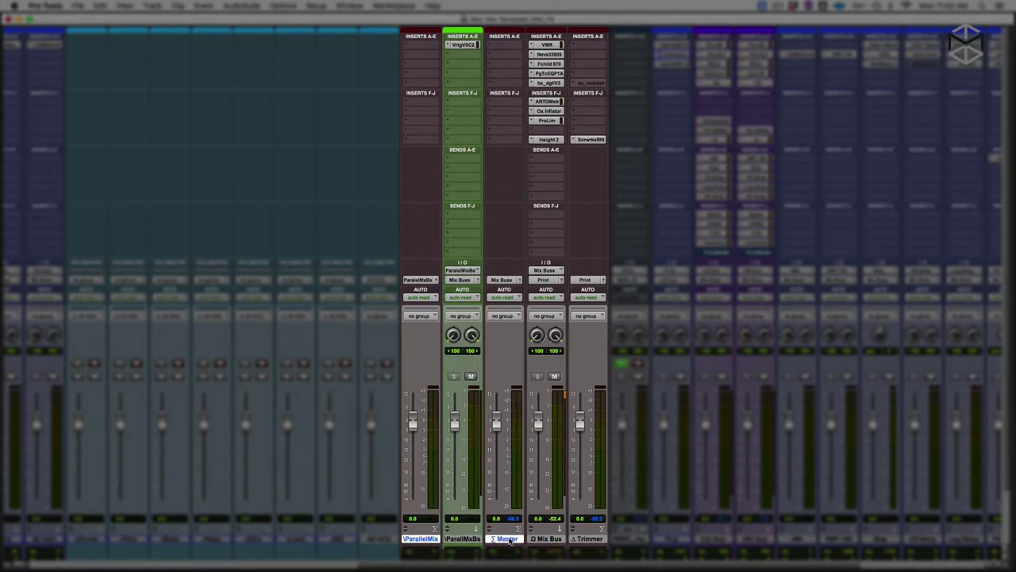
- Select the ParallelMix, Master and Trimmer master faders together, followed by the ParallMxBs and Mix Bus auxes, to distinguish the two track types
{"action": "left_click", "coordinate": [585, 539], "text": "super"}
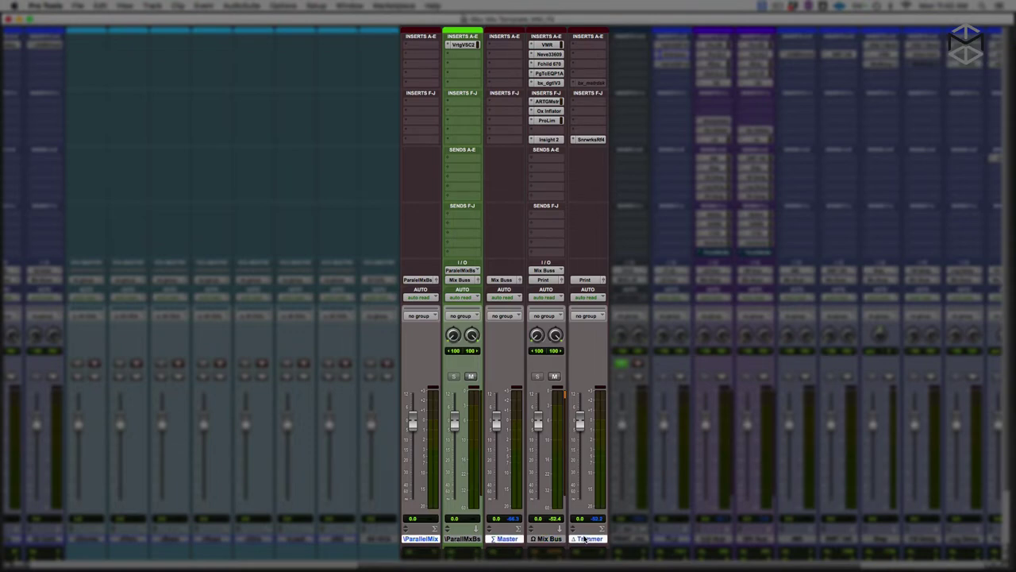
{"action": "left_click", "coordinate": [464, 539]}
{"action": "left_click", "coordinate": [540, 539], "text": "super"}
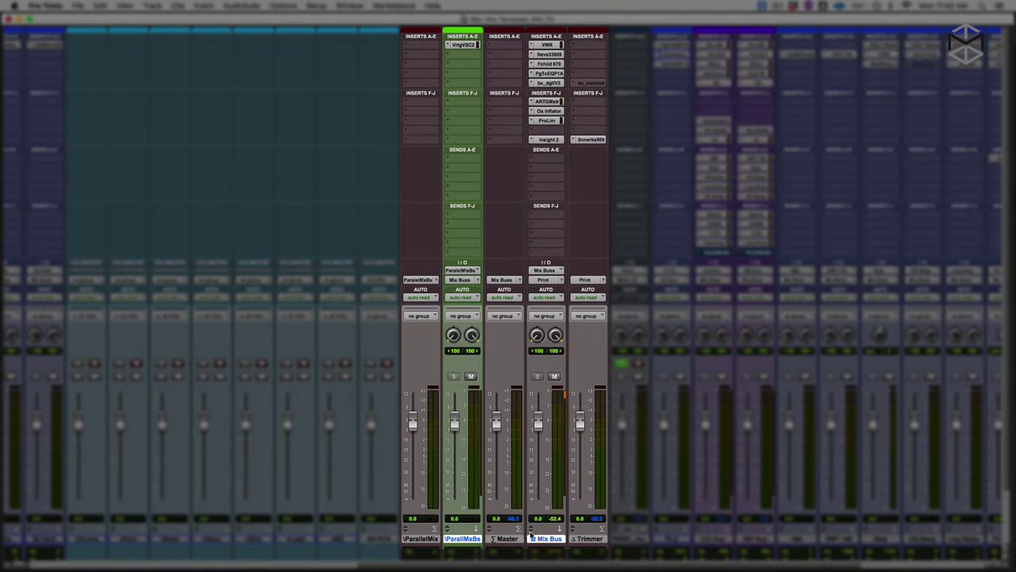
{"action": "left_click", "coordinate": [465, 540]}
{"action": "left_click", "coordinate": [540, 540], "text": "super"}
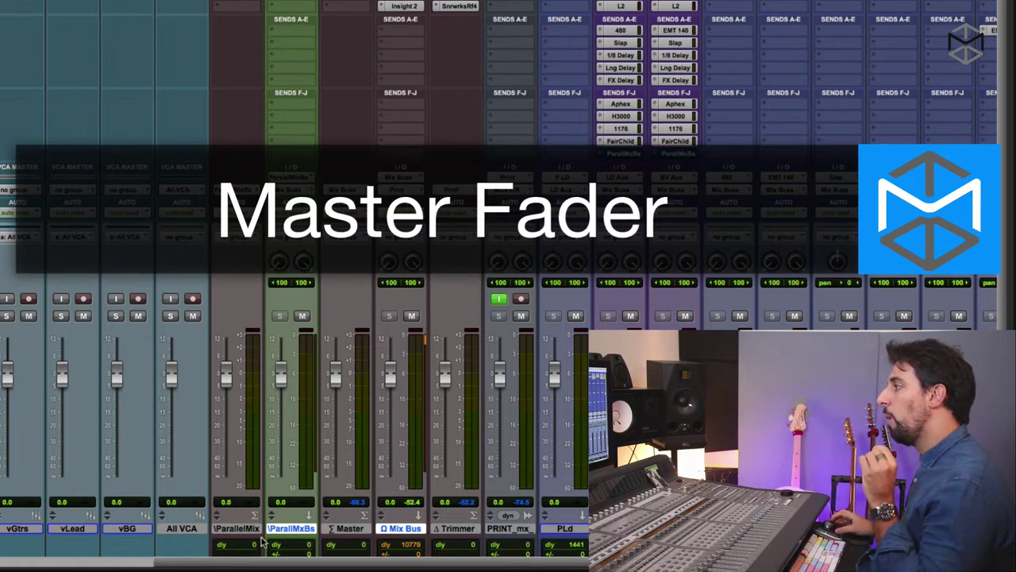
- Select the ParallelMix, Master and Trimmer faders together, followed by Master and Trimmer individually, to examine which bus each controls
{"action": "left_click", "coordinate": [239, 527]}
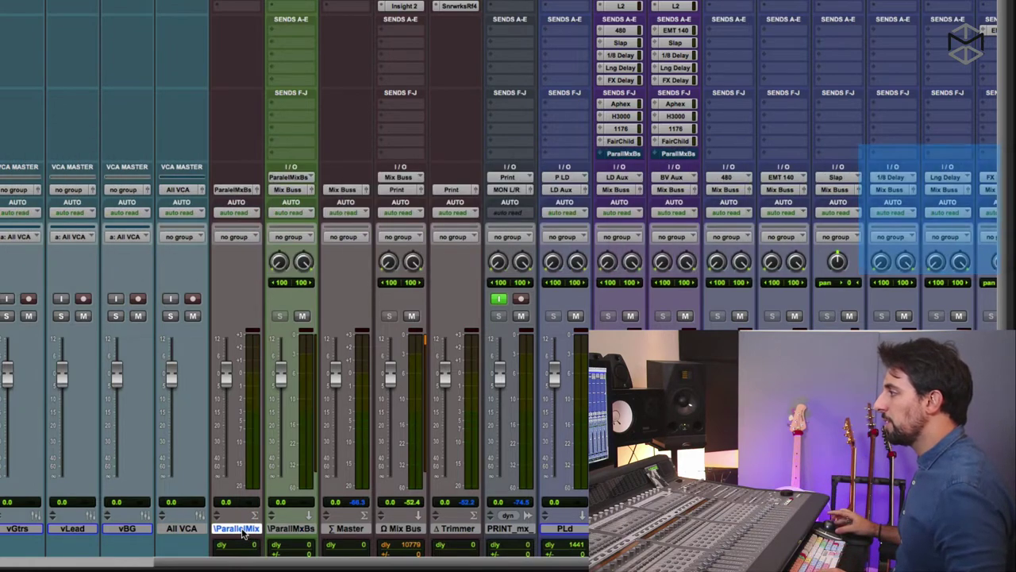
{"action": "left_click", "coordinate": [349, 529], "text": "super"}
{"action": "left_click", "coordinate": [446, 529], "text": "super"}
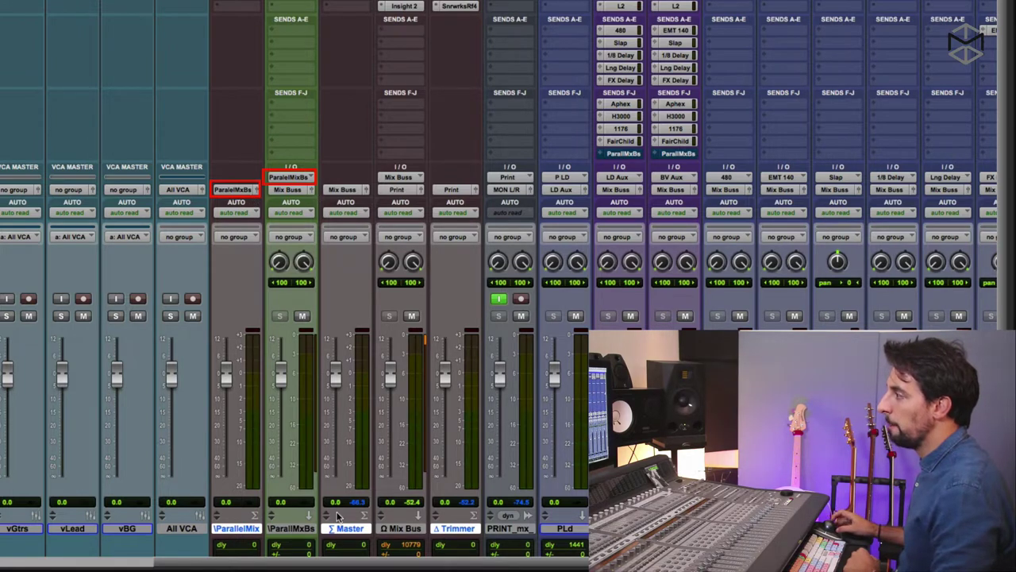
{"action": "left_click", "coordinate": [353, 530]}
{"action": "left_click", "coordinate": [351, 529]}
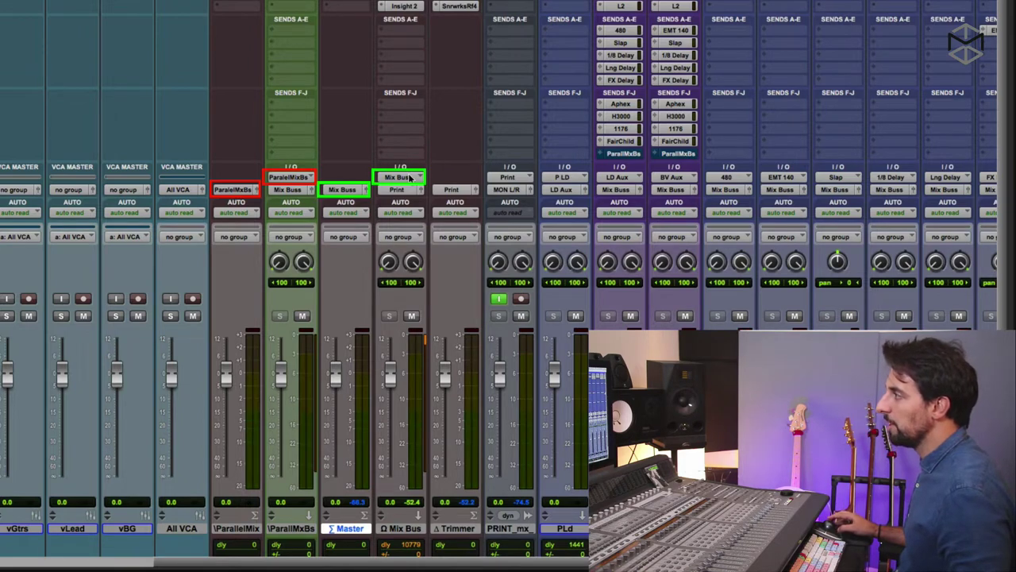
{"action": "left_click", "coordinate": [455, 529]}
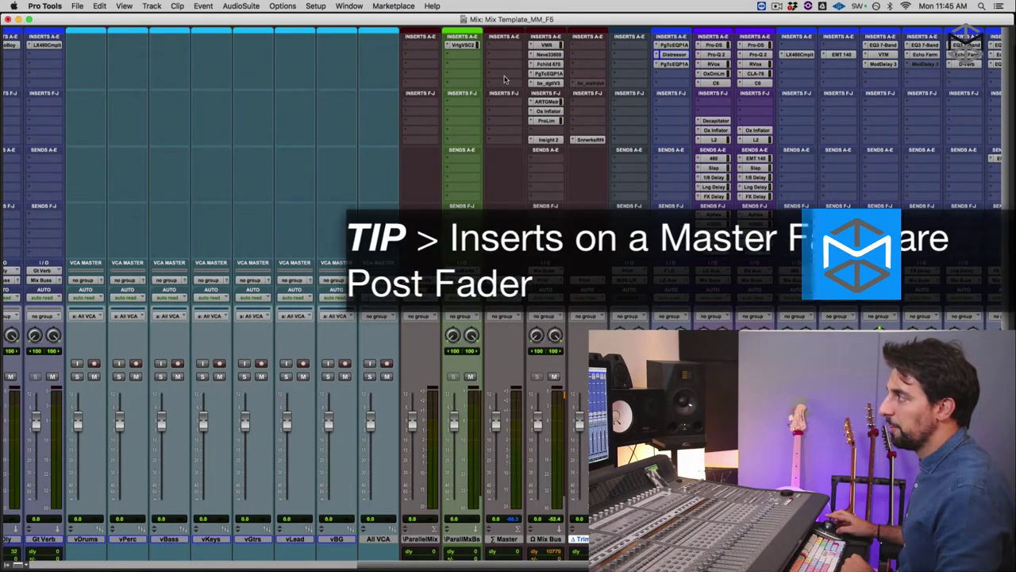
- Lower the Master fader to -16.1 dB, reset it to 0.0 dB, and try out the Mix Bus fader
{"action": "left_click_drag", "start_coordinate": [497, 429], "coordinate": [498, 458]}
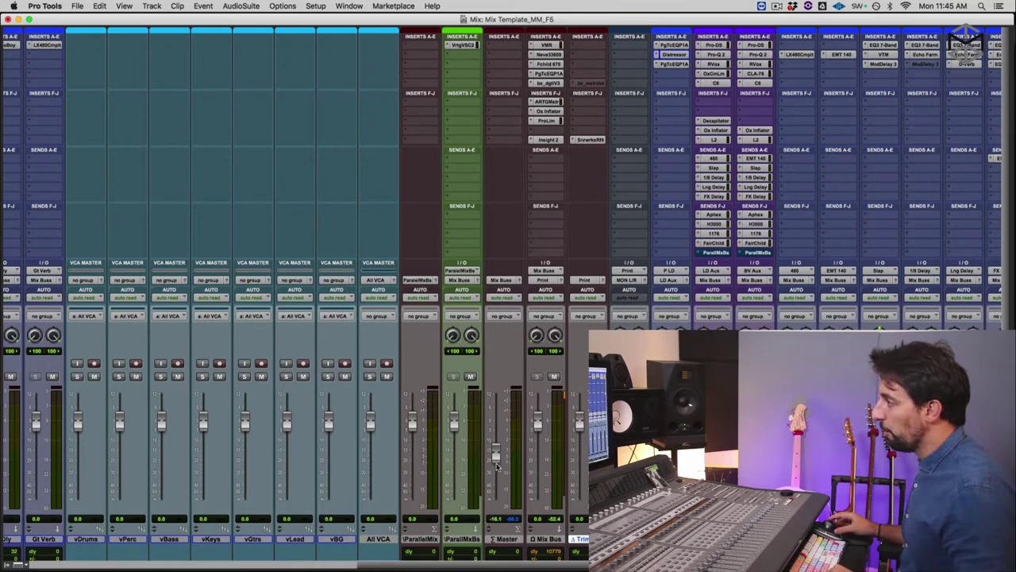
{"action": "left_click", "coordinate": [497, 456], "text": "alt"}
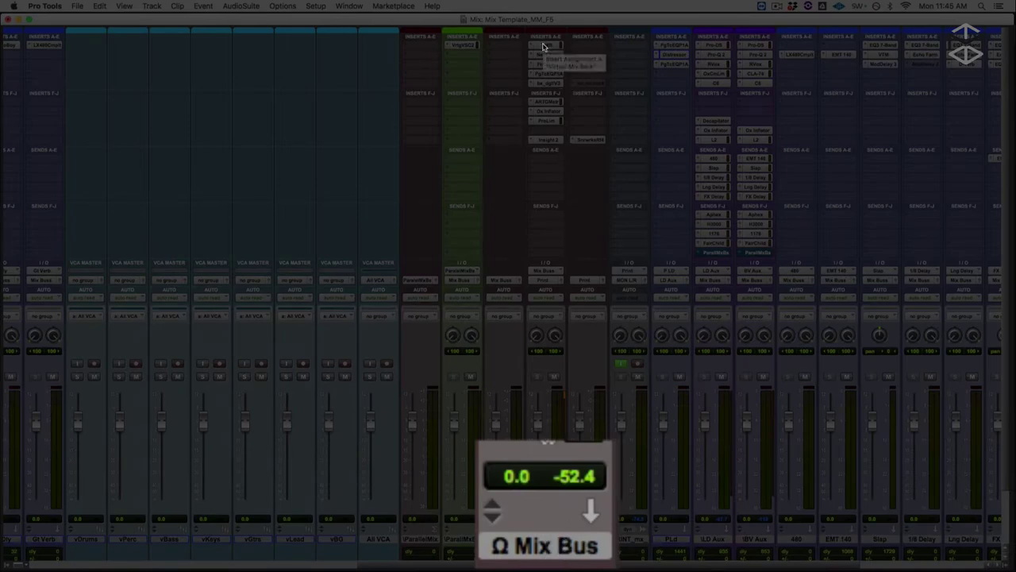
{"action": "mouse_move", "coordinate": [540, 426]}
{"action": "left_mouse_down"}
{"action": "mouse_move", "coordinate": [539, 446]}
{"action": "mouse_move", "coordinate": [540, 432]}
{"action": "mouse_move", "coordinate": [554, 431]}
{"action": "mouse_move", "coordinate": [538, 495]}
{"action": "mouse_move", "coordinate": [537, 410]}
{"action": "left_mouse_up"}
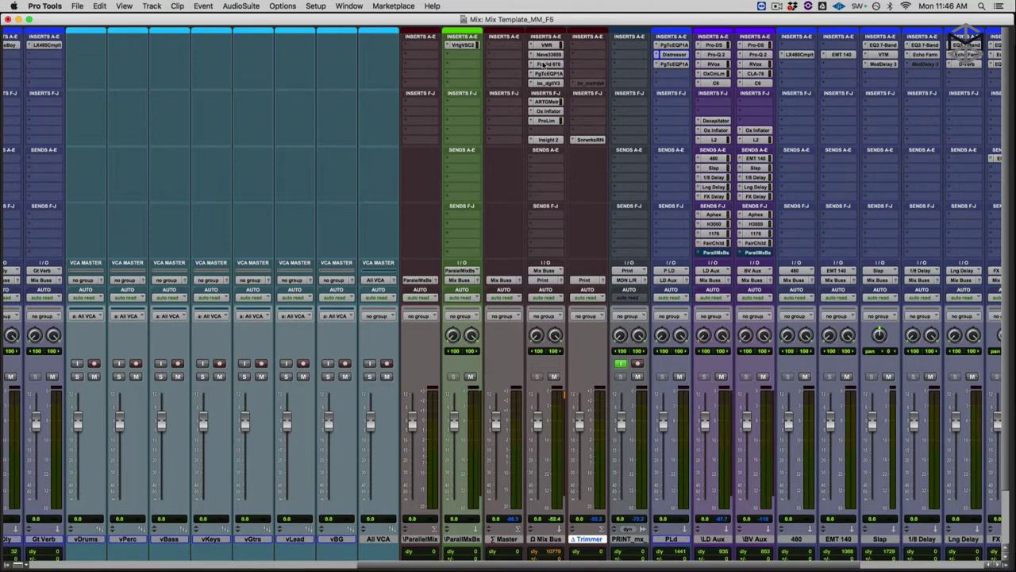
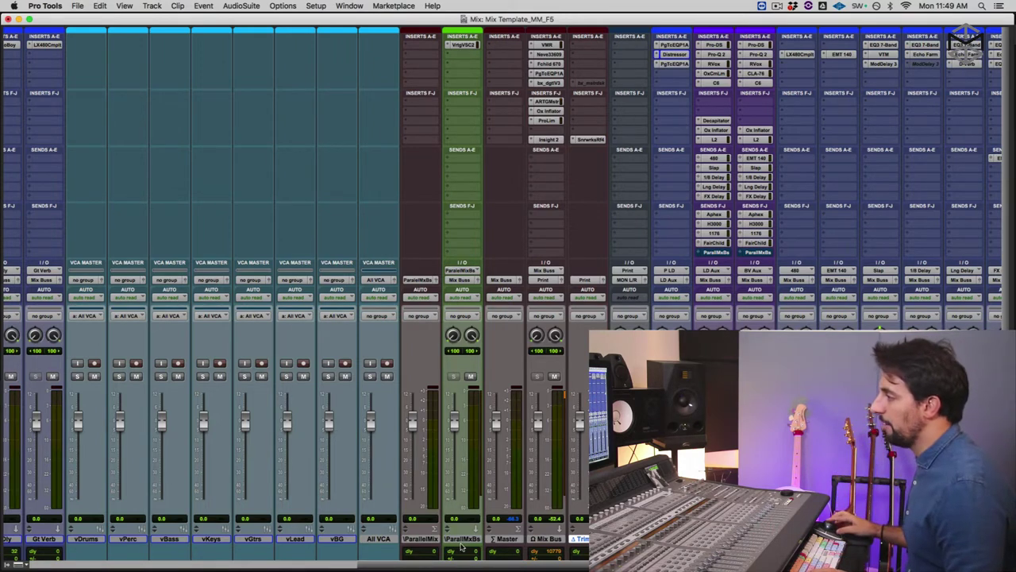
- View the Vertigo VSC-2 insert on ParallMxBs while lowering the ParallelMix master fader by about 6 dB, and close the plug-in
{"action": "left_click", "coordinate": [420, 539]}
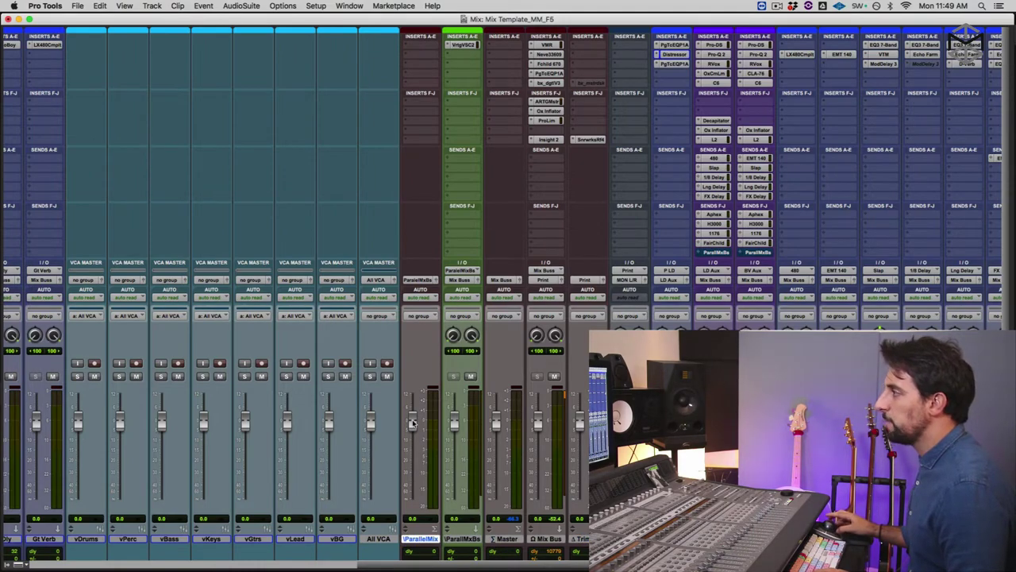
{"action": "left_click", "coordinate": [464, 45]}
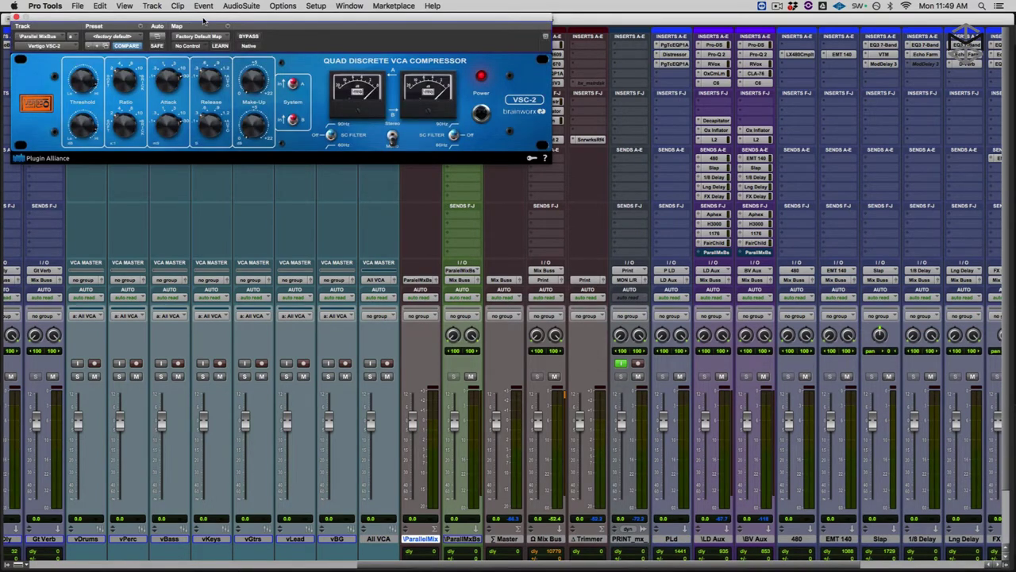
{"action": "left_click_drag", "start_coordinate": [203, 20], "coordinate": [248, 49]}
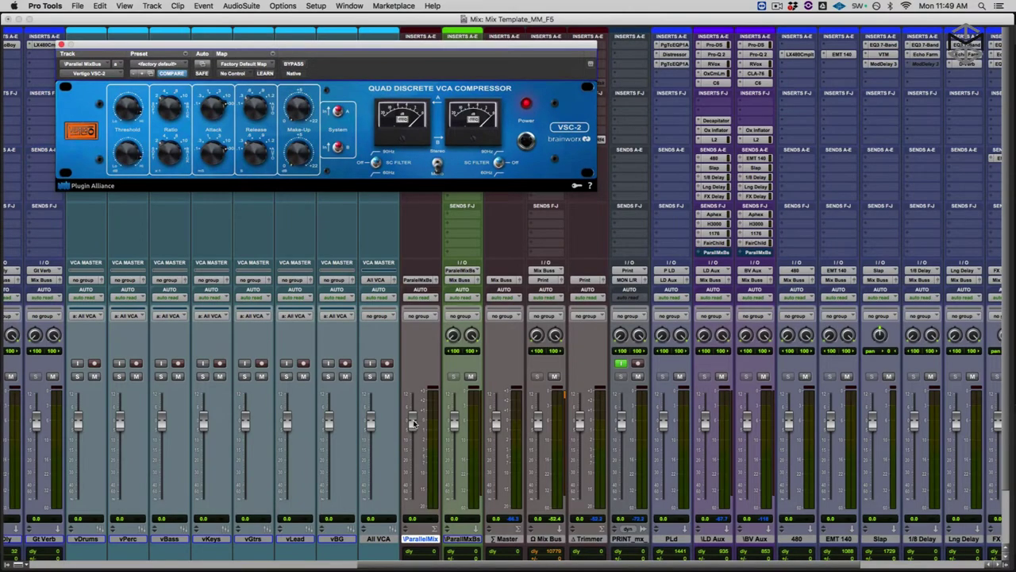
{"action": "left_click_drag", "start_coordinate": [412, 423], "coordinate": [412, 435]}
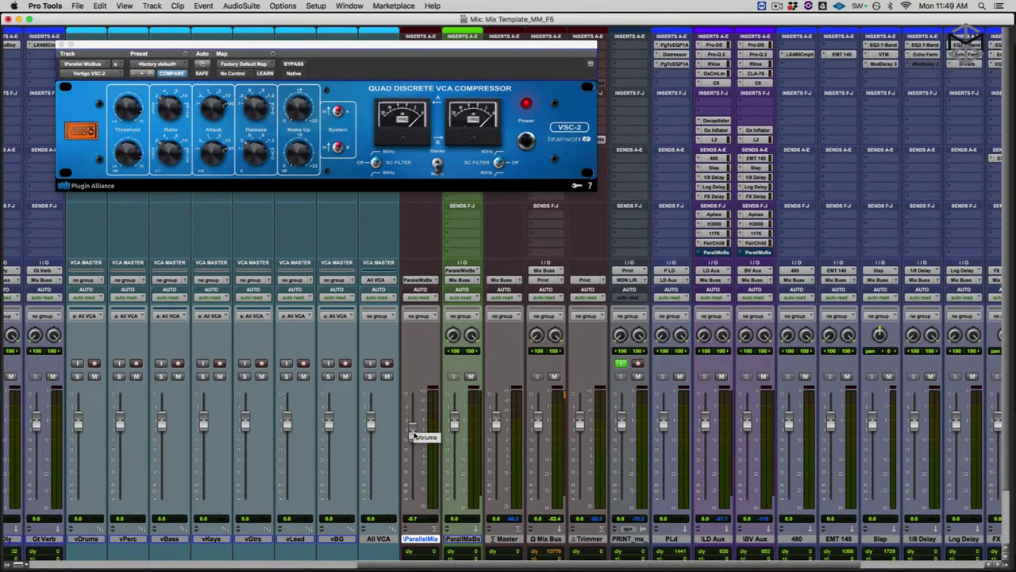
{"action": "left_click", "coordinate": [60, 45]}
- Raise the vDrums VCA fader near the top of its range, and reset the ParallelMix and vDrums faders to 0.0 dB
{"action": "left_click_drag", "start_coordinate": [78, 418], "coordinate": [78, 395]}
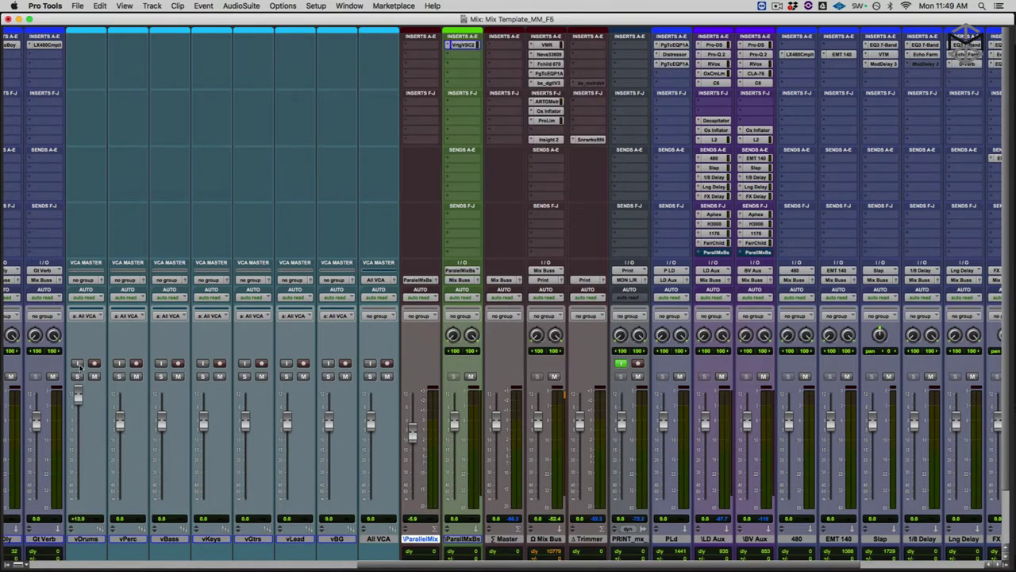
{"action": "mouse_move", "coordinate": [411, 433]}
{"action": "left_mouse_down"}
{"action": "mouse_move", "coordinate": [413, 460]}
{"action": "mouse_move", "coordinate": [412, 432]}
{"action": "left_mouse_up"}
{"action": "left_click", "coordinate": [412, 435], "text": "alt"}
{"action": "left_click", "coordinate": [78, 395], "text": "alt"}
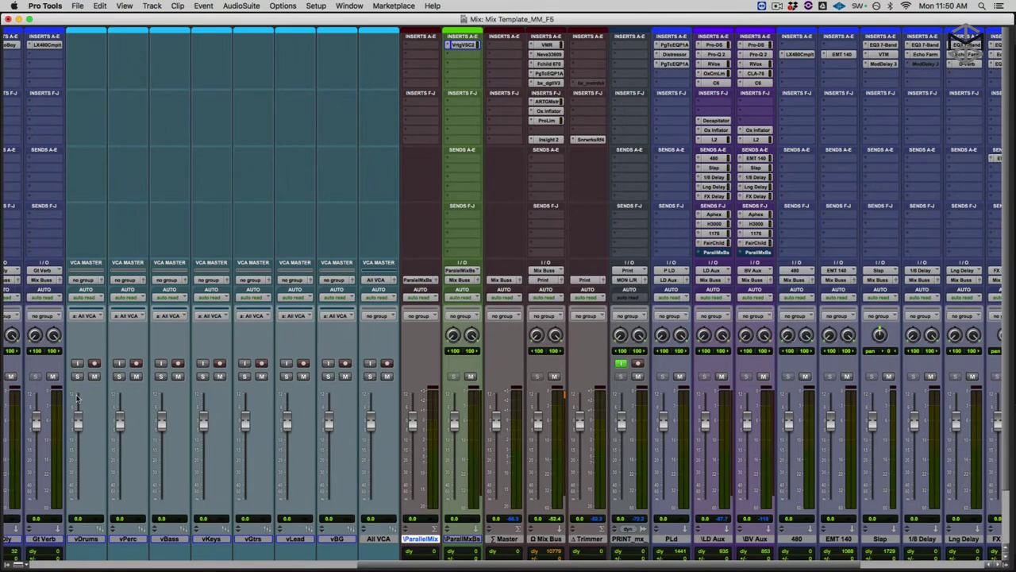
- Select the Mix Bus track and lower the Master fader feeding it to -6.2 dB
{"action": "left_click", "coordinate": [547, 540]}
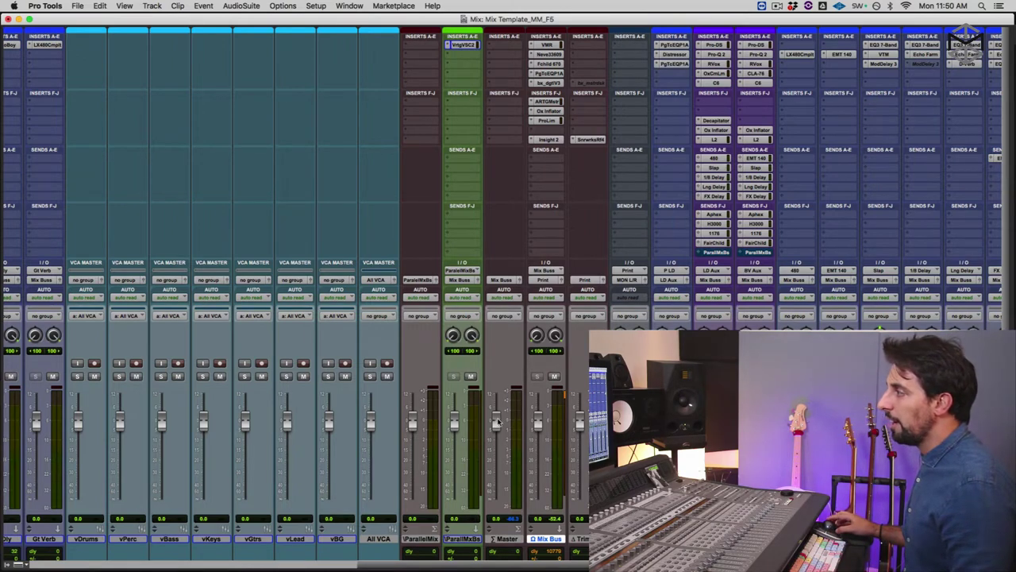
{"action": "left_click_drag", "start_coordinate": [495, 423], "coordinate": [495, 435]}
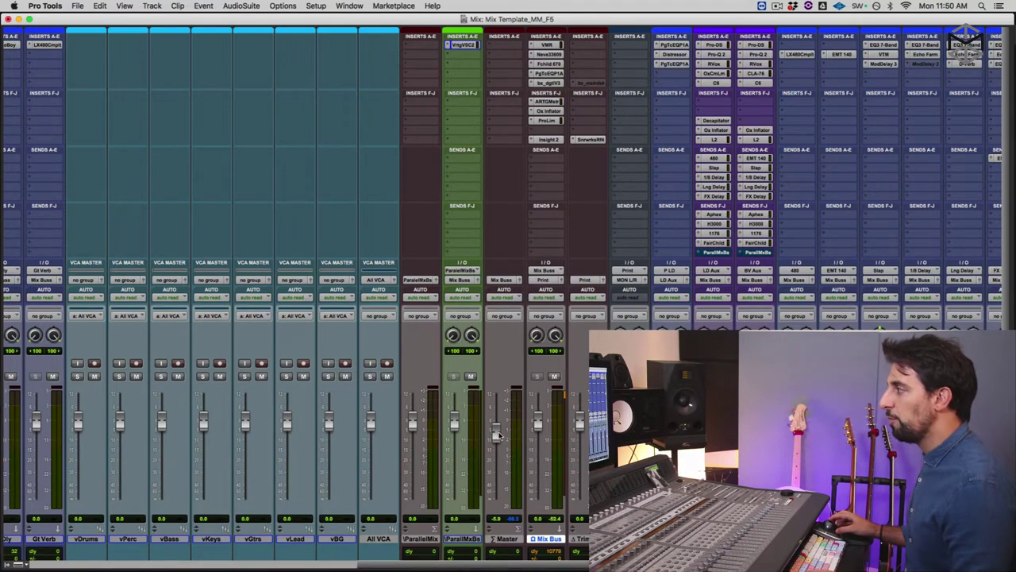
{"action": "left_click_drag", "start_coordinate": [497, 435], "coordinate": [497, 436]}
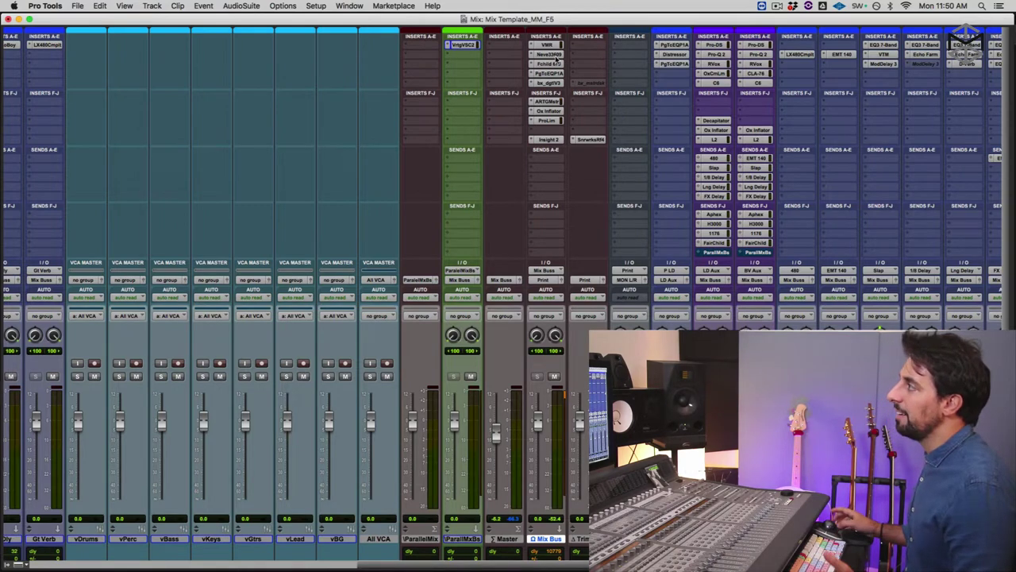
- View the Neve 33609 insert on Mix Bus while lowering the Master fader to about -6 dB, reset the fader to 0.0 dB and close the plug-in
{"action": "left_click", "coordinate": [553, 54]}
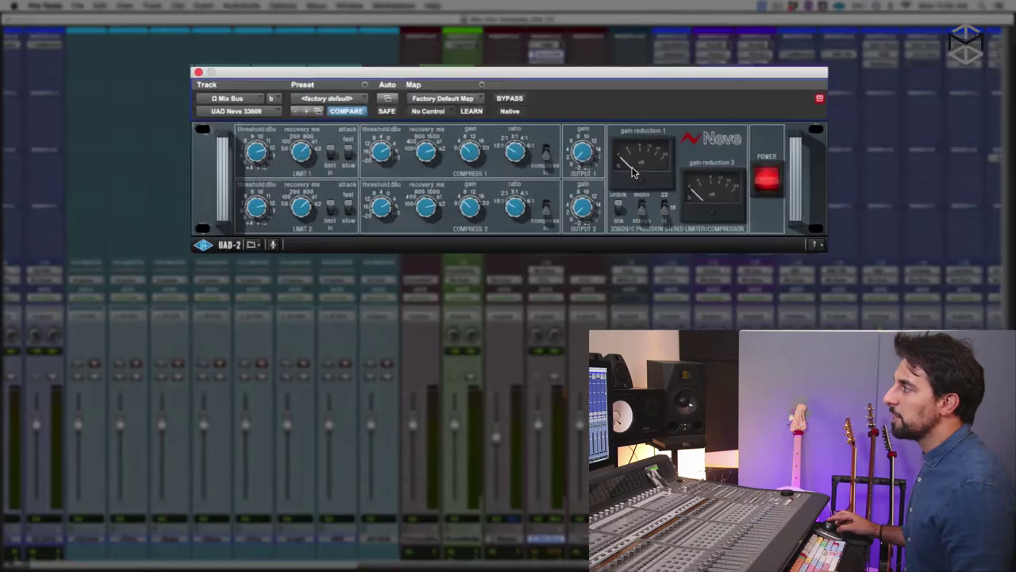
{"action": "left_click", "coordinate": [493, 427]}
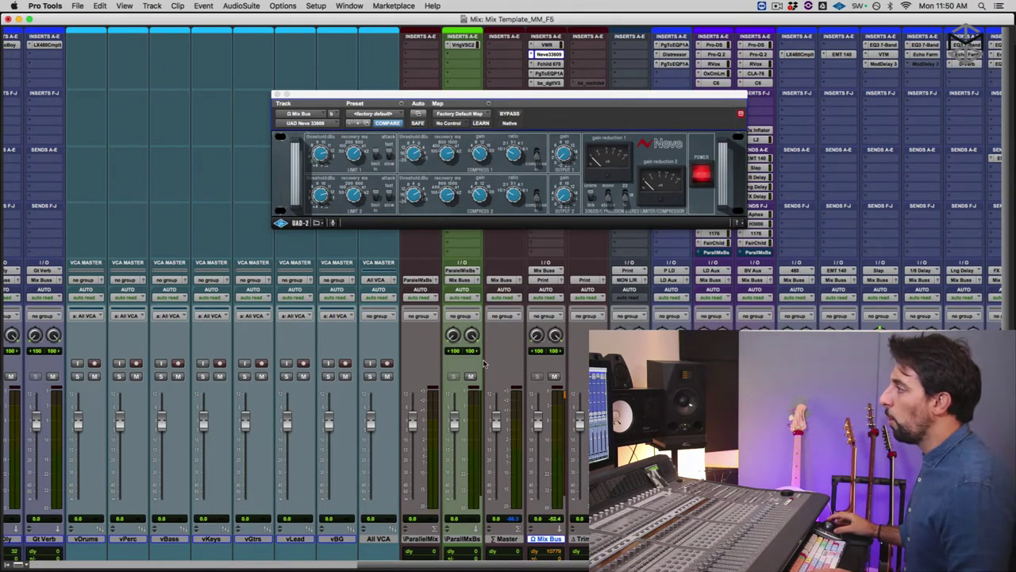
{"action": "left_click_drag", "start_coordinate": [495, 420], "coordinate": [496, 433]}
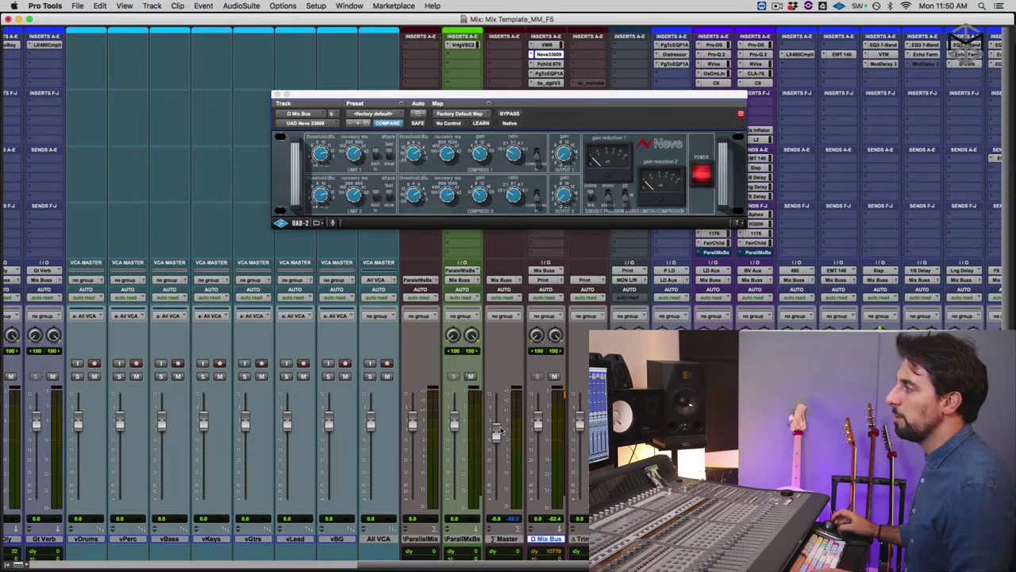
{"action": "left_click", "coordinate": [496, 432], "text": "alt"}
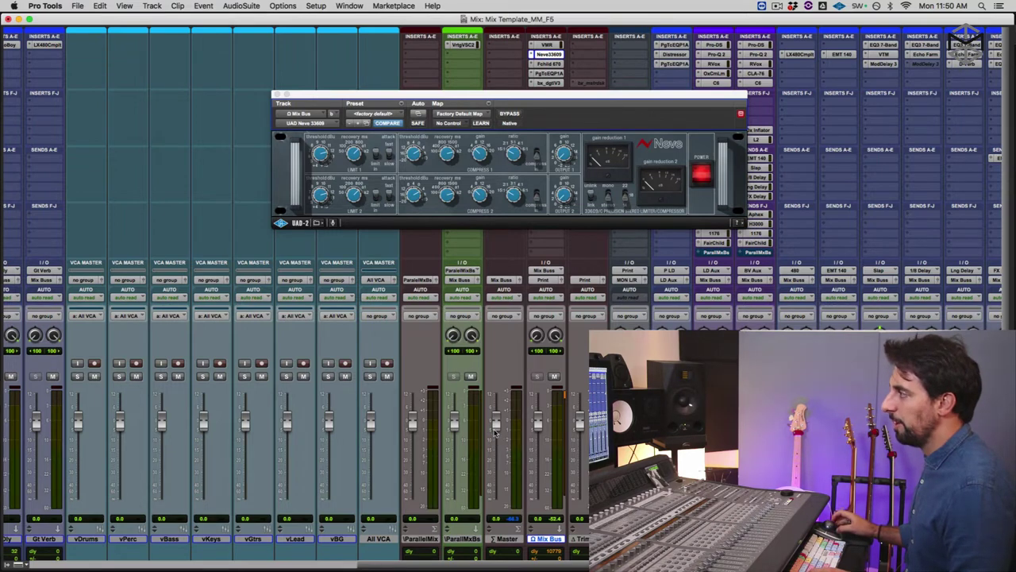
{"action": "left_click", "coordinate": [278, 94]}
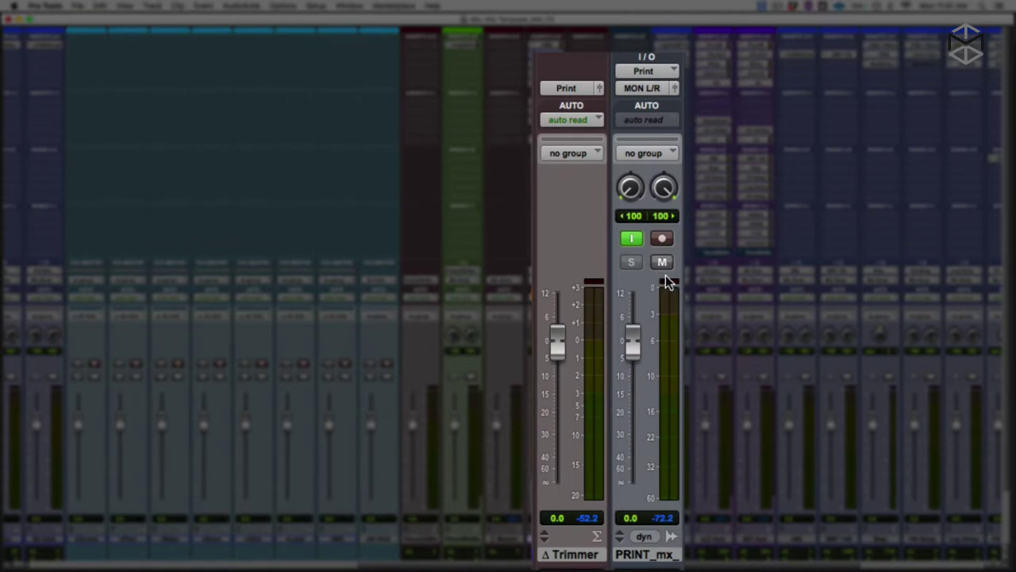
- Select the PRINT_mx_ track and the Trimmer master in turn, and lower the Trimmer fader to -5.7 dB
{"action": "left_click", "coordinate": [649, 555]}
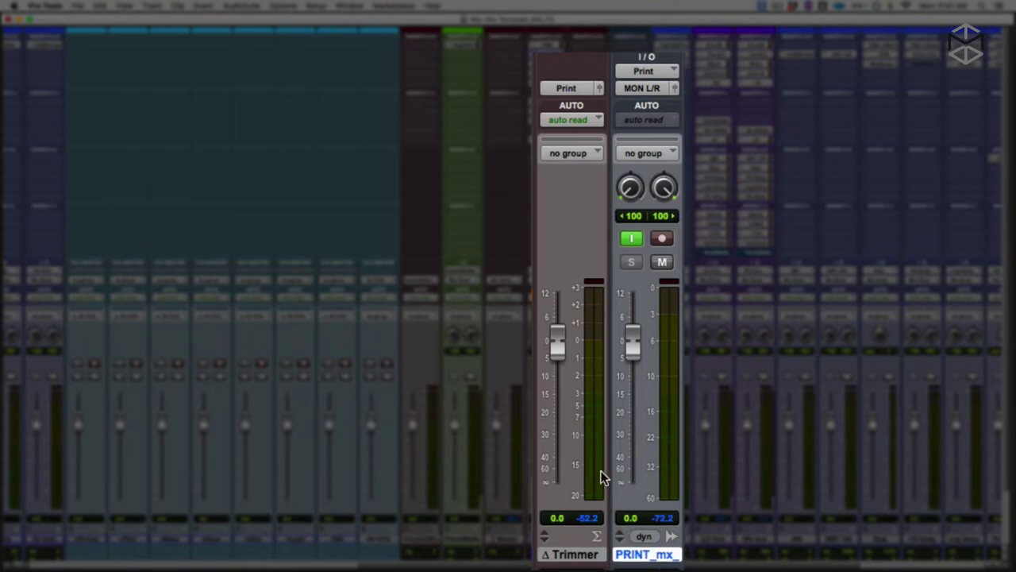
{"action": "left_click", "coordinate": [585, 555]}
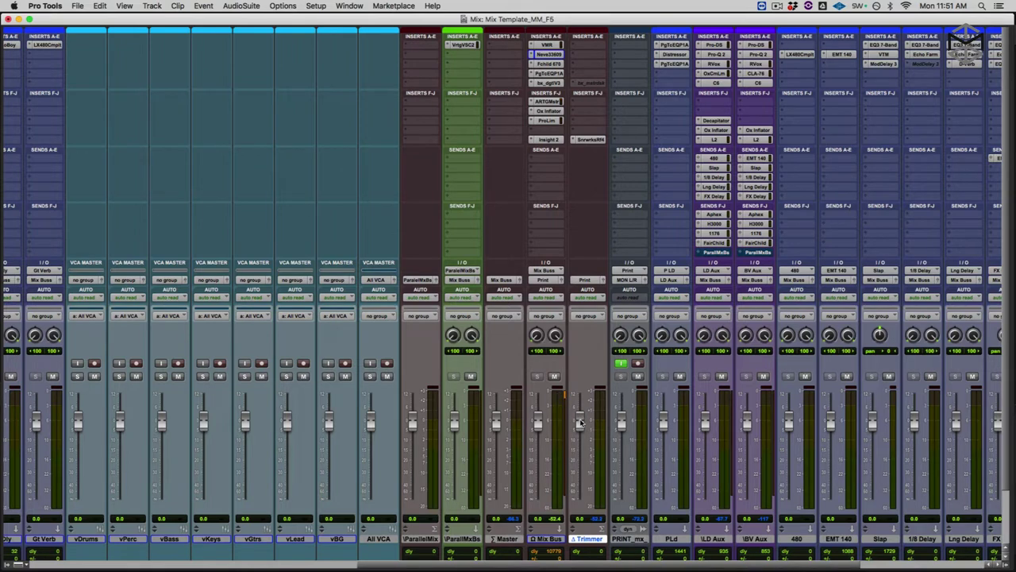
{"action": "left_click_drag", "start_coordinate": [580, 426], "coordinate": [580, 429]}
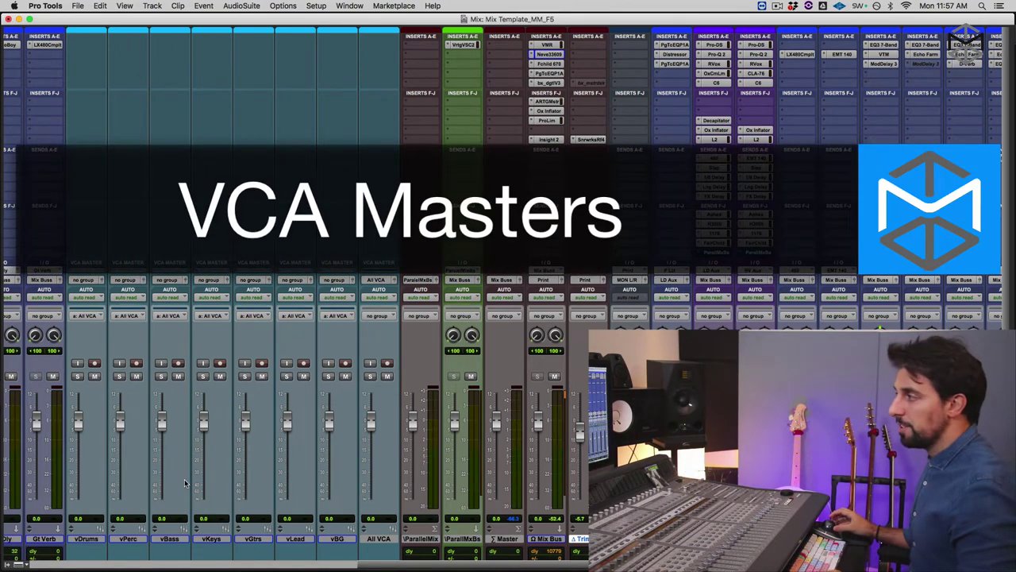
- Select the VCA master tracks from vDrums through vBG in the mixer
{"action": "scroll", "coordinate": [185, 482], "scroll_direction": "left", "scroll_amount": 5}
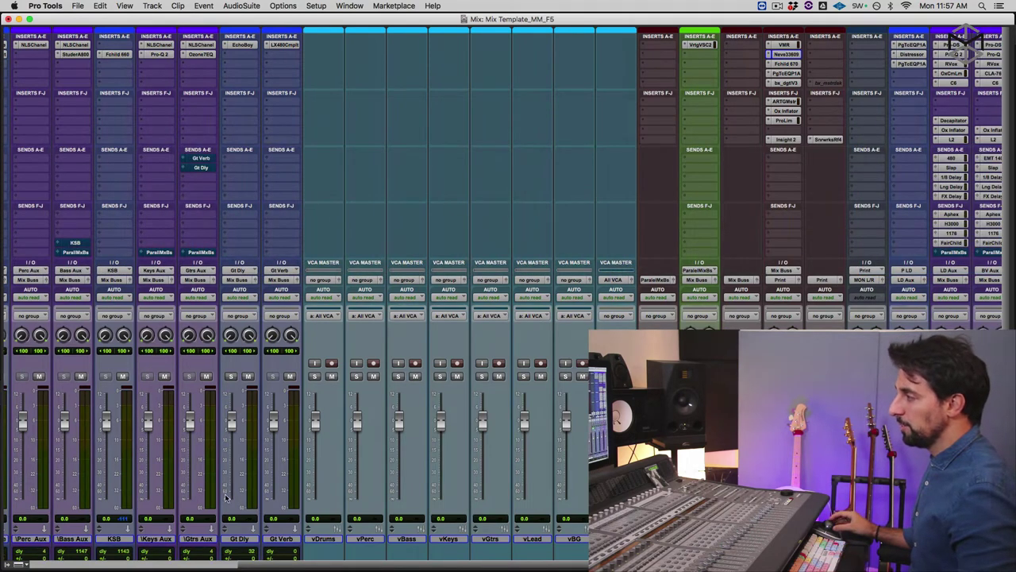
{"action": "left_click", "coordinate": [326, 539]}
{"action": "left_click", "coordinate": [575, 540], "text": "shift"}
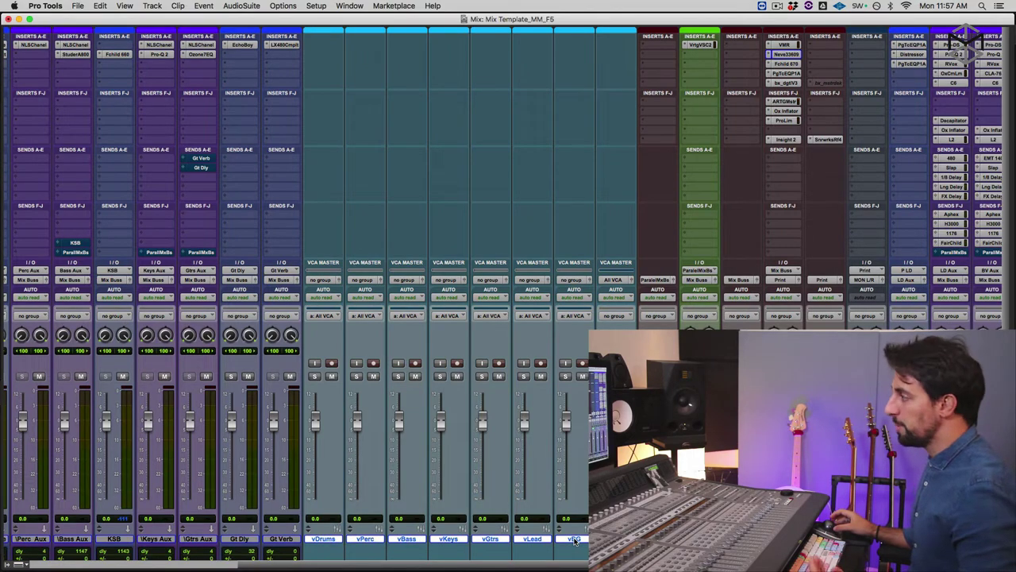
- Show the Edit window and look through the session's tracks from Kick Aux to Aphex, including the VCA masters
{"action": "key", "text": "super+equal"}
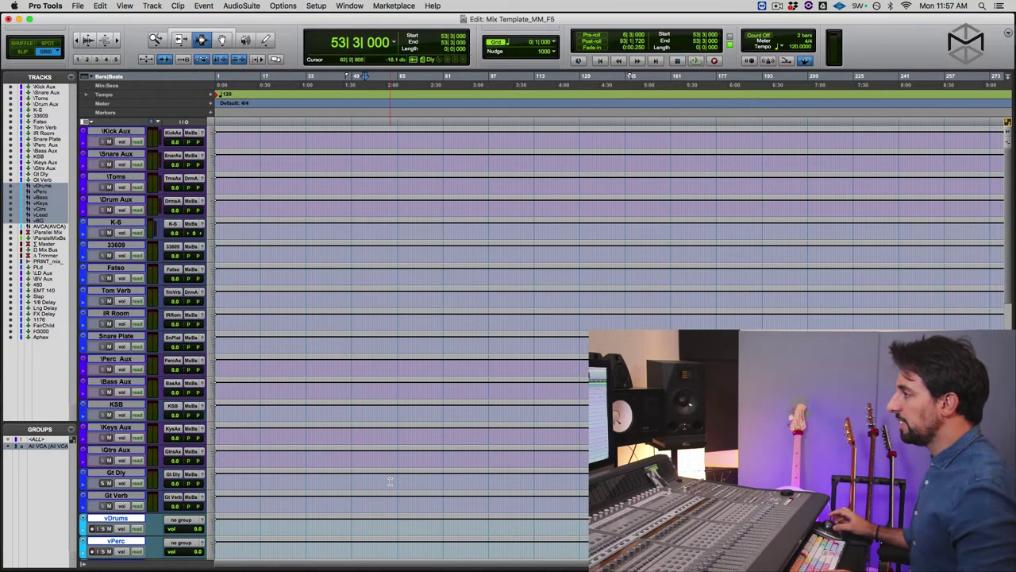
{"action": "scroll", "coordinate": [390, 481], "scroll_direction": "down", "scroll_amount": 3}
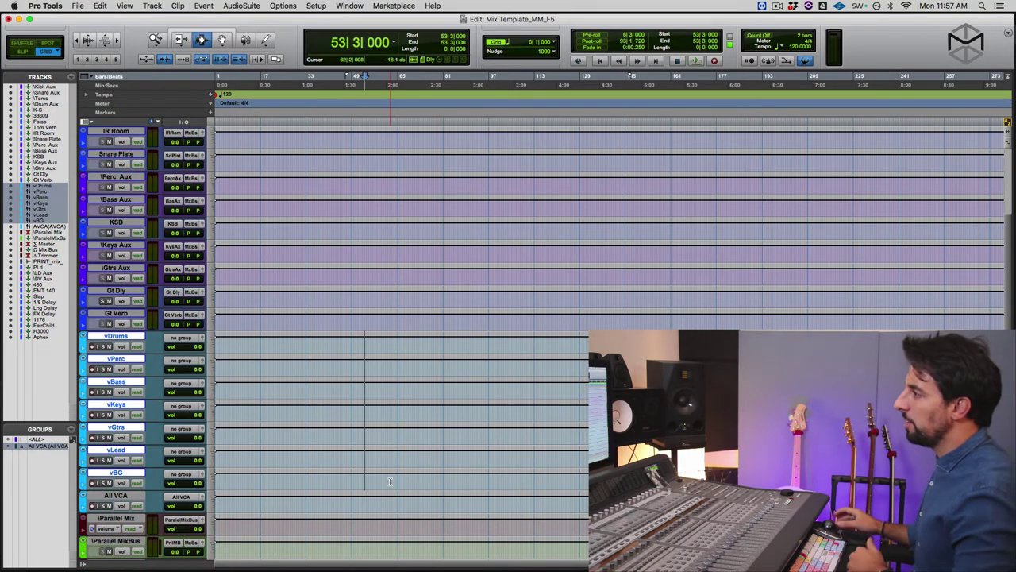
{"action": "scroll", "coordinate": [389, 481], "scroll_direction": "up", "scroll_amount": 5}
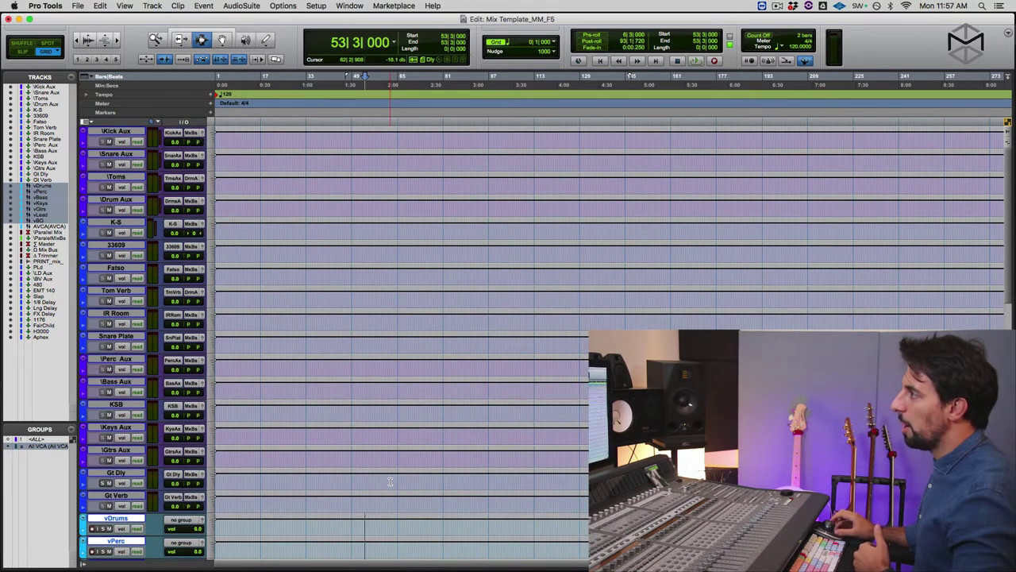
{"action": "scroll", "coordinate": [357, 281], "scroll_direction": "down", "scroll_amount": 4}
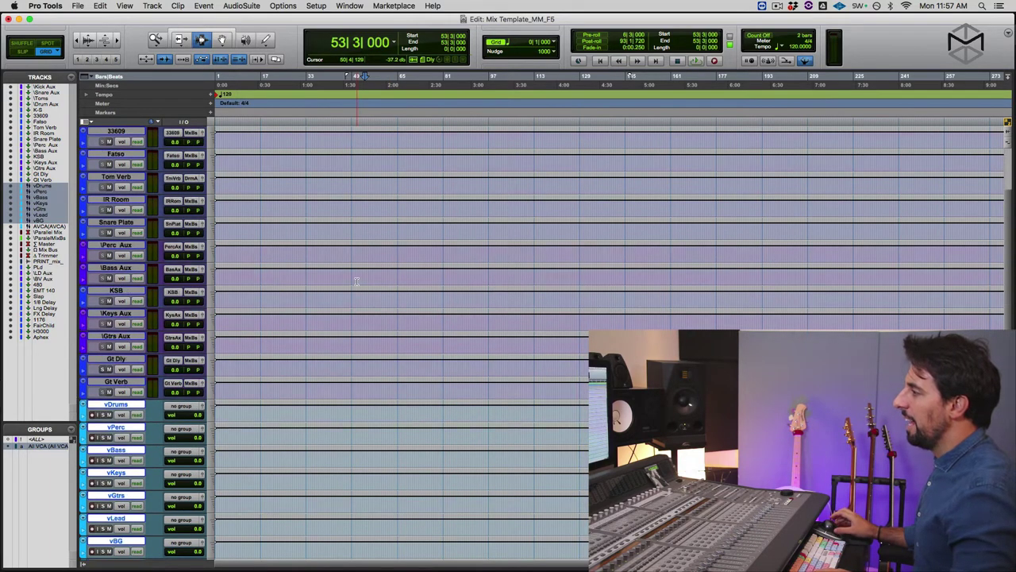
{"action": "scroll", "coordinate": [362, 272], "scroll_direction": "down", "scroll_amount": 2}
{"action": "scroll", "coordinate": [362, 273], "scroll_direction": "down", "scroll_amount": 2}
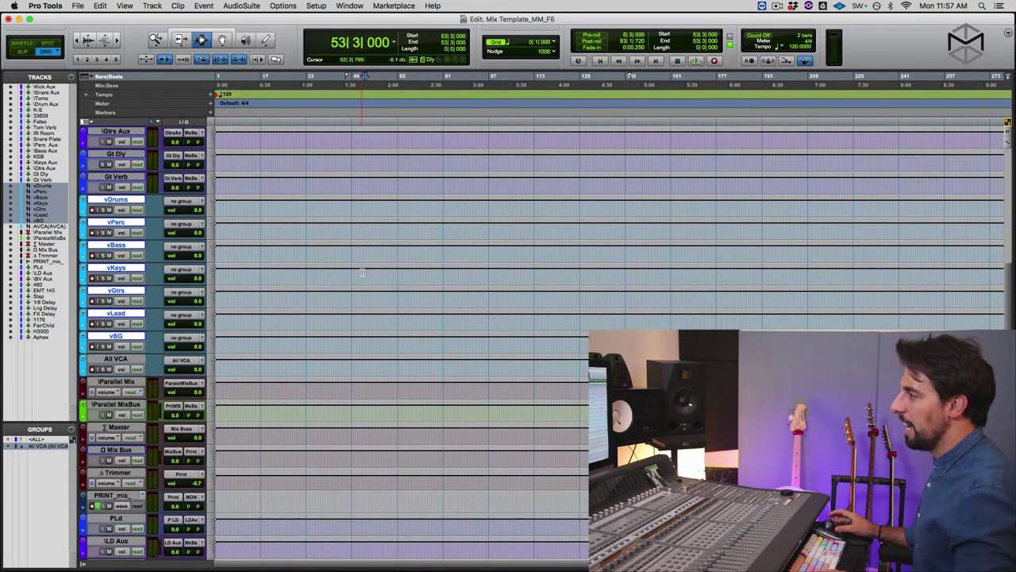
{"action": "scroll", "coordinate": [285, 434], "scroll_direction": "down", "scroll_amount": 2}
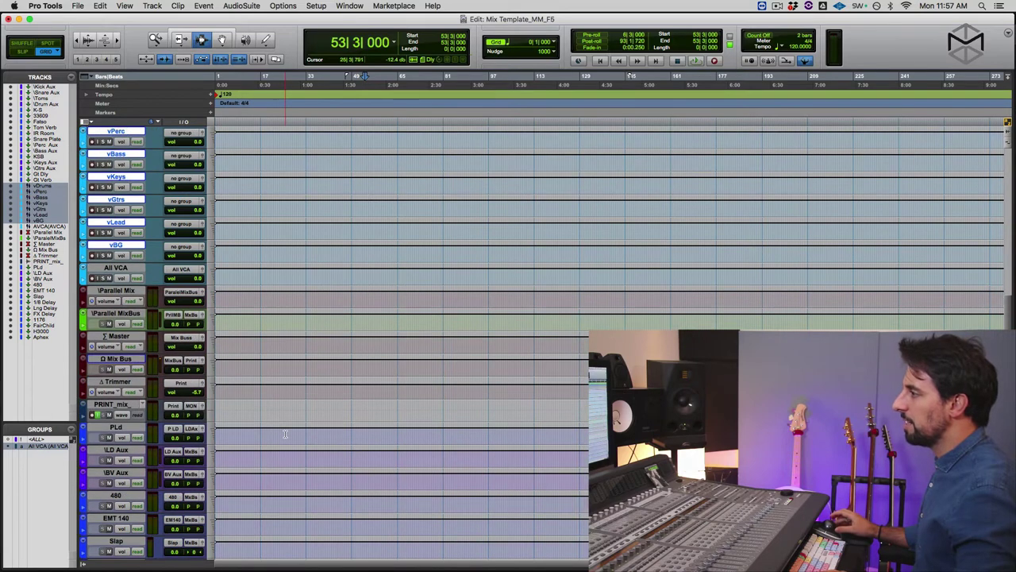
{"action": "scroll", "coordinate": [285, 434], "scroll_direction": "down", "scroll_amount": 4}
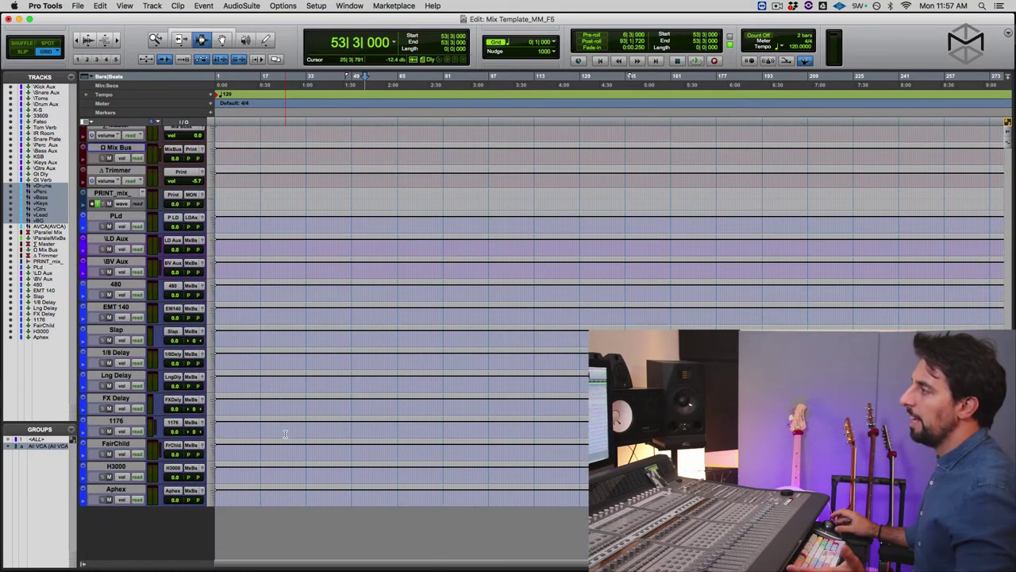
{"action": "scroll", "coordinate": [285, 434], "scroll_direction": "up", "scroll_amount": 7}
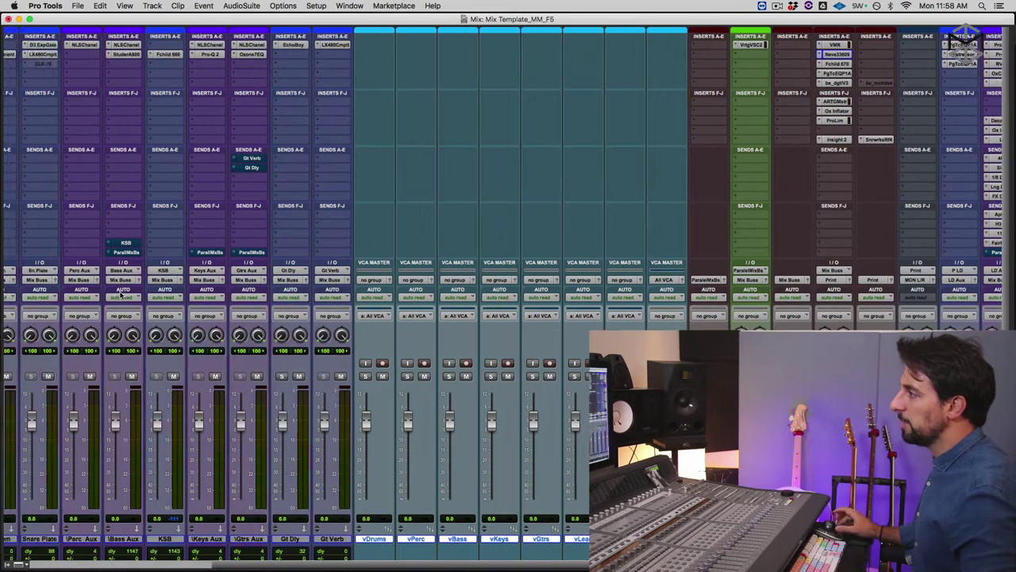
- Select vBass, vKeys, vGtrs, vLead and vBG one at a time, and extend the selection to all VCA masters from vDrums through All VCA
{"action": "scroll", "coordinate": [121, 294], "scroll_direction": "left", "scroll_amount": 5}
{"action": "scroll", "coordinate": [200, 250], "scroll_direction": "right", "scroll_amount": 10}
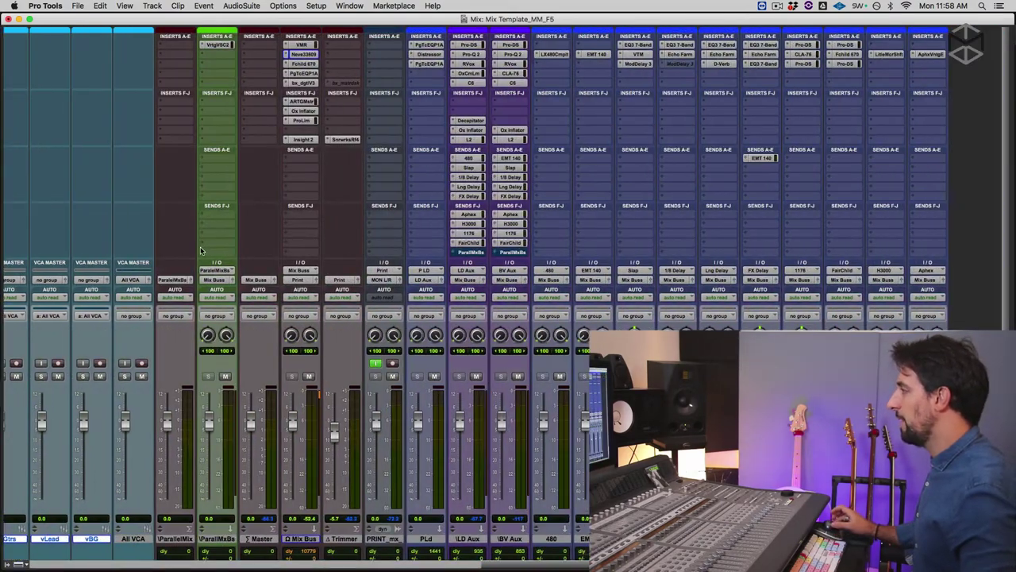
{"action": "scroll", "coordinate": [200, 251], "scroll_direction": "left", "scroll_amount": 10}
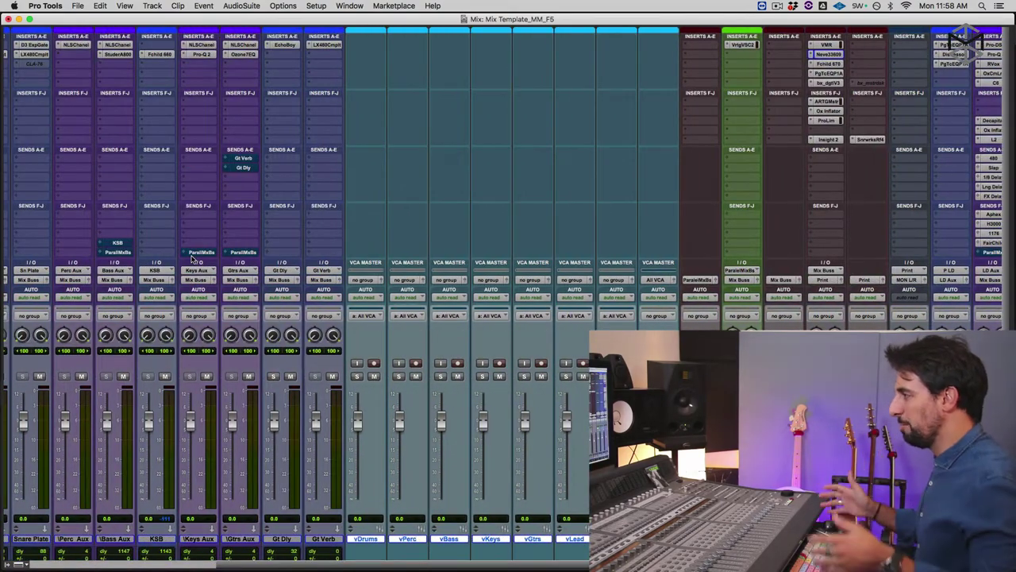
{"action": "scroll", "coordinate": [195, 261], "scroll_direction": "left", "scroll_amount": 7}
{"action": "scroll", "coordinate": [214, 265], "scroll_direction": "right", "scroll_amount": 8}
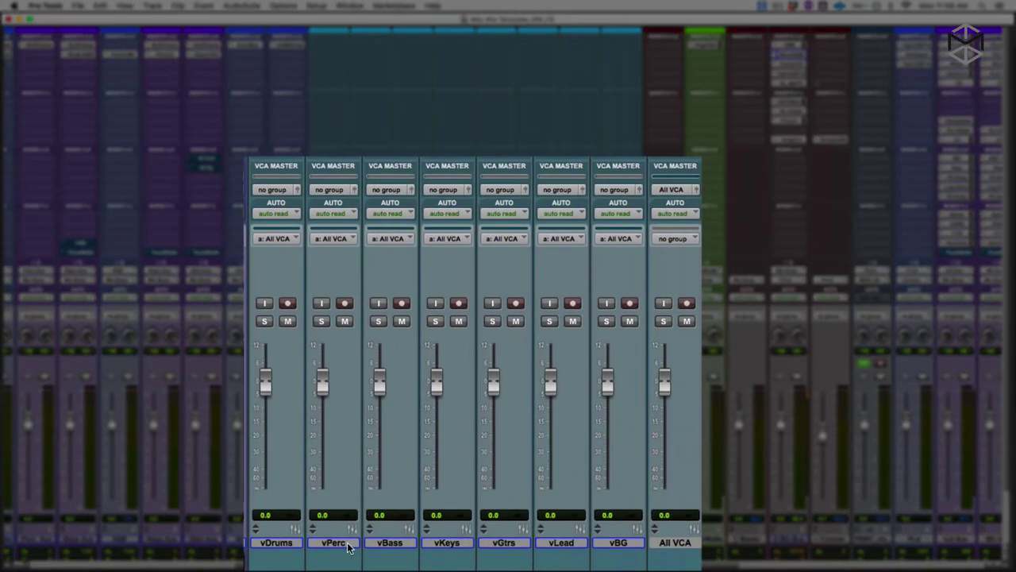
{"action": "left_click", "coordinate": [395, 543]}
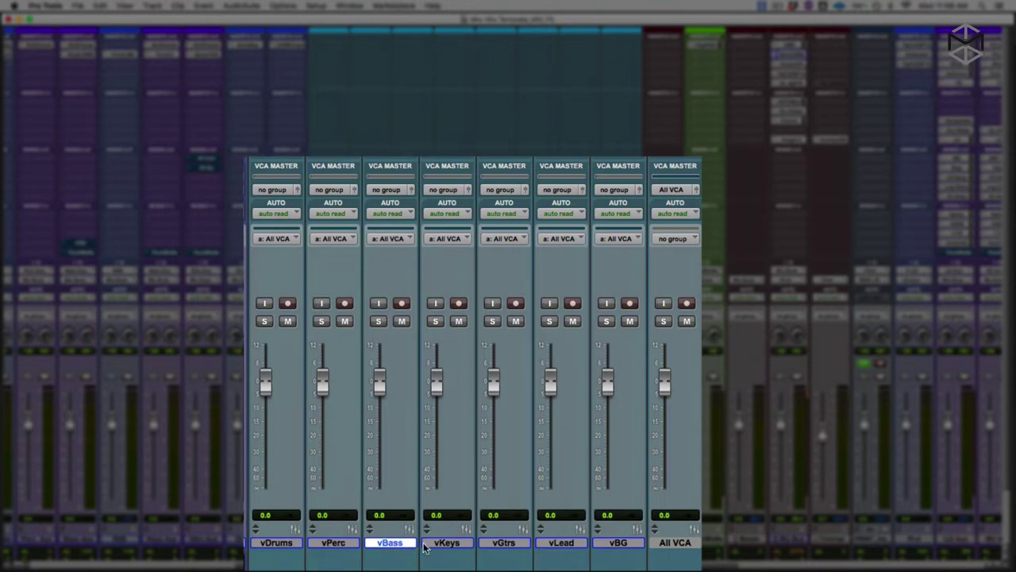
{"action": "left_click", "coordinate": [454, 545]}
{"action": "left_click", "coordinate": [509, 546]}
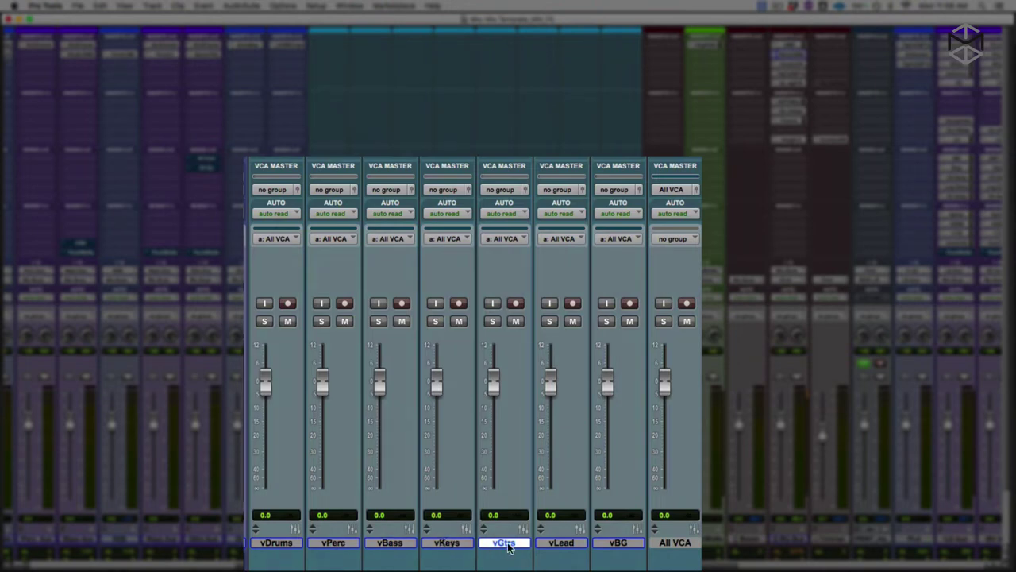
{"action": "left_click", "coordinate": [572, 546]}
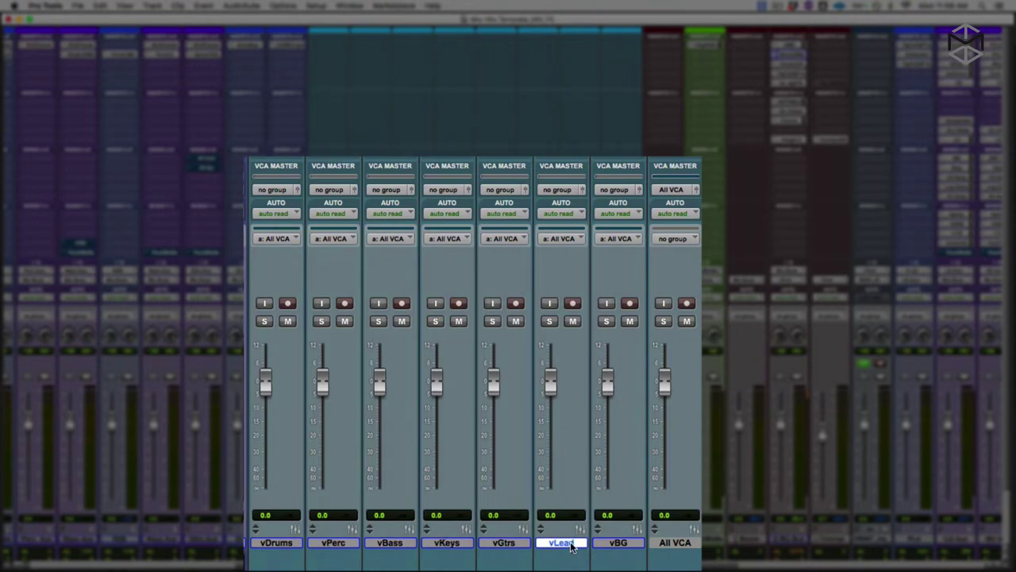
{"action": "left_click", "coordinate": [627, 546]}
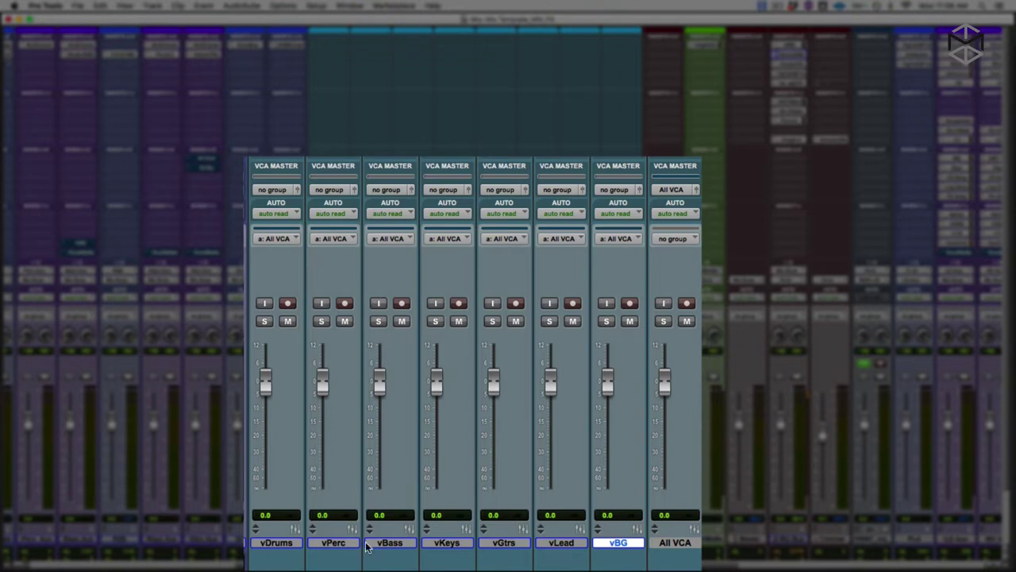
{"action": "left_click", "coordinate": [276, 543], "text": "shift"}
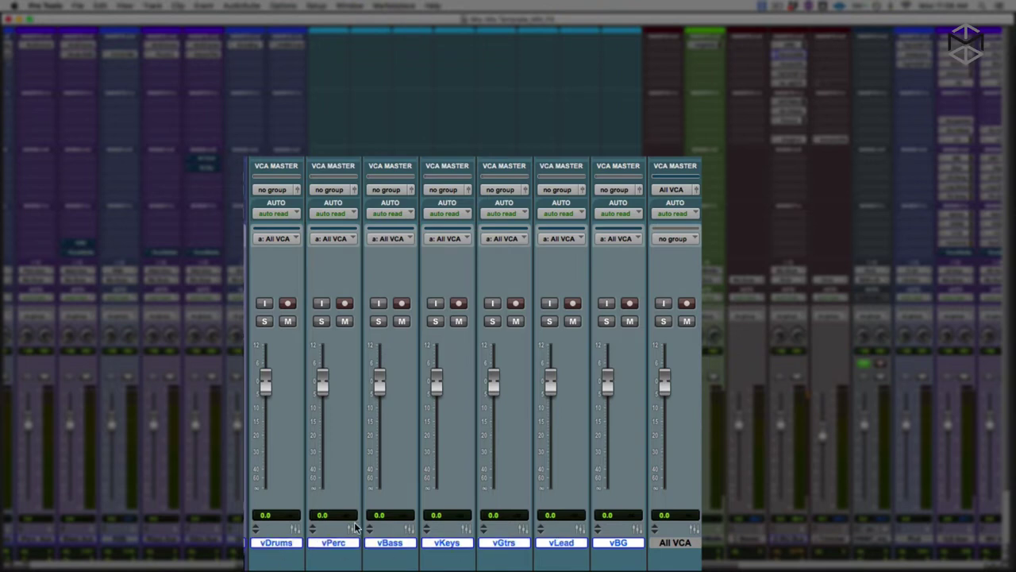
{"action": "left_click", "coordinate": [670, 543], "text": "shift"}
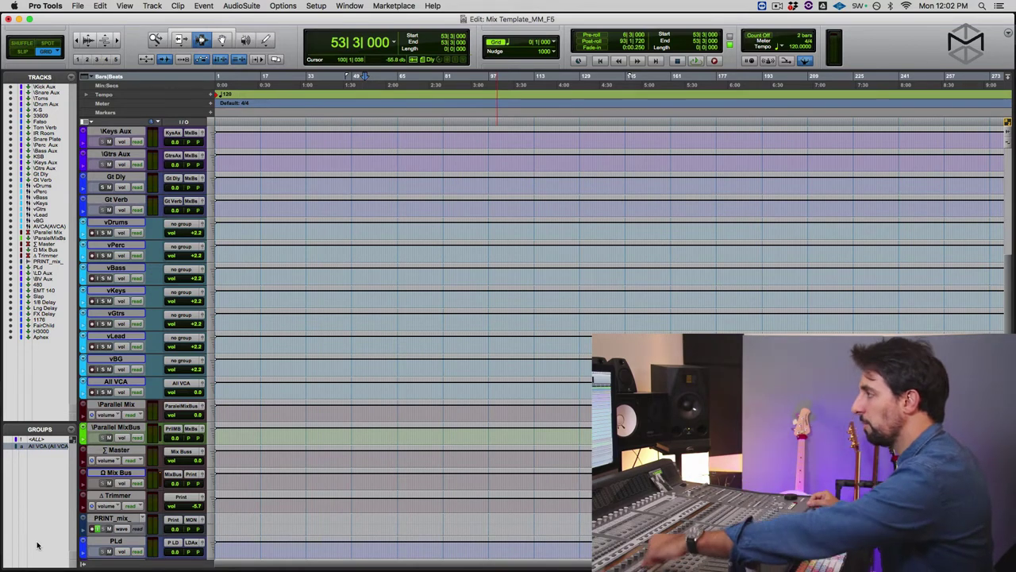
- Recall window configuration 1 to show the Inserts and Sends columns and hide the track and group lists in the Edit window
{"action": "key", "text": "KP_Decimal"}
{"action": "key", "text": "KP_1"}
{"action": "key", "text": "KP_Multiply"}
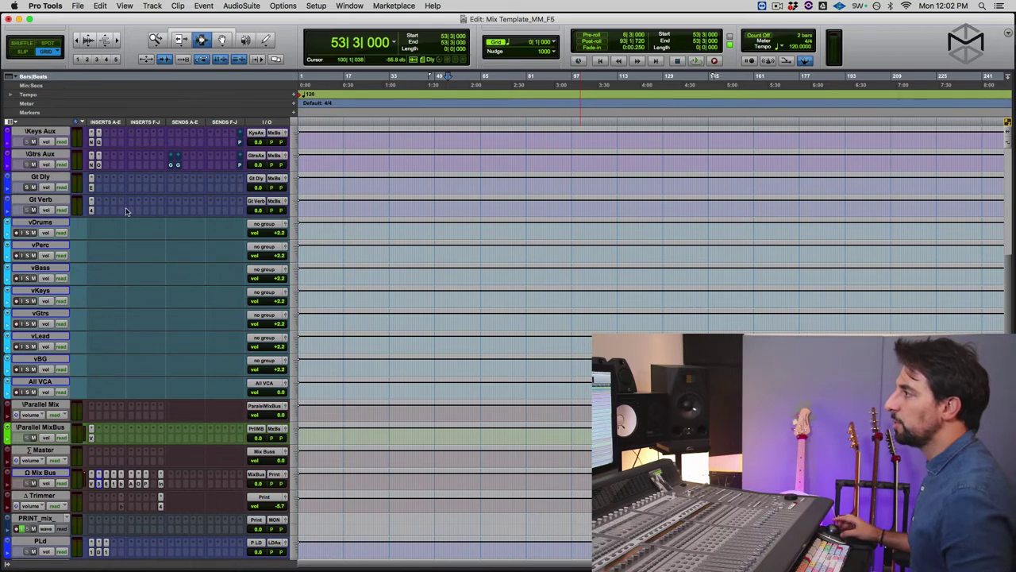
- Look through the template's aux, VCA, parallel, mix bus and effects tracks in the Edit window
{"action": "scroll", "coordinate": [89, 346], "scroll_direction": "down", "scroll_amount": 10}
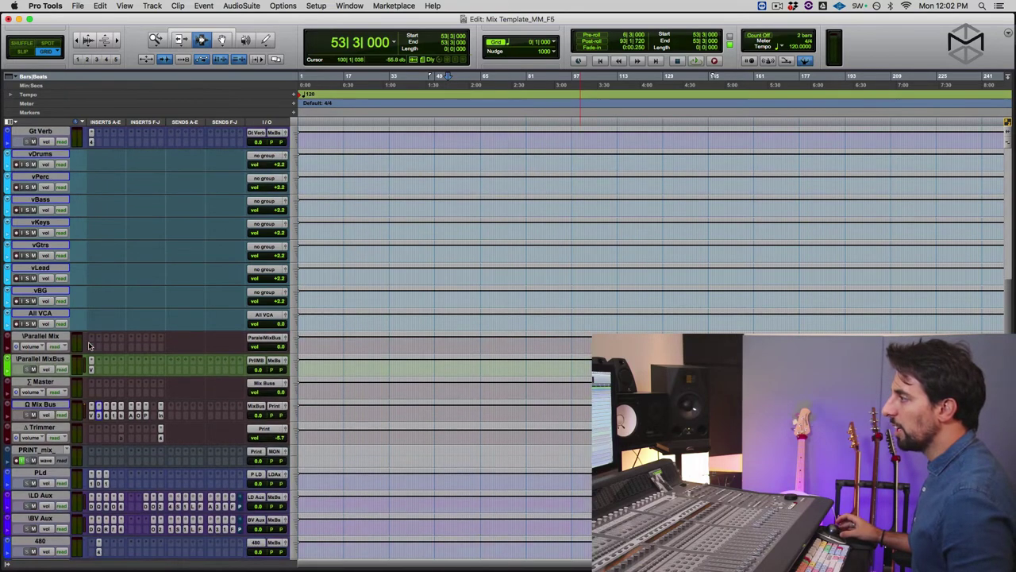
{"action": "scroll", "coordinate": [89, 346], "scroll_direction": "down", "scroll_amount": 3}
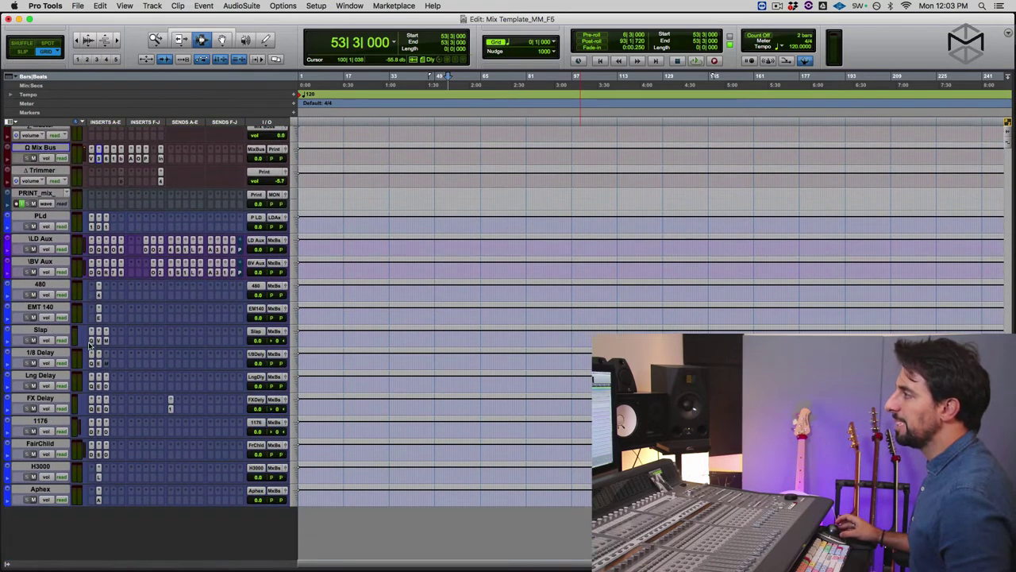
{"action": "scroll", "coordinate": [88, 345], "scroll_direction": "up", "scroll_amount": 15}
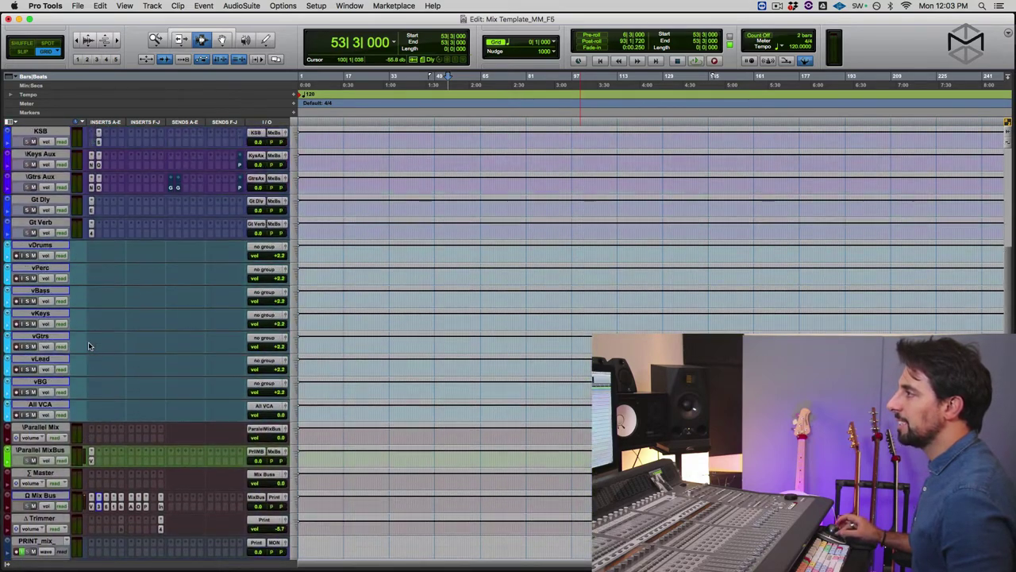
{"action": "scroll", "coordinate": [89, 346], "scroll_direction": "up", "scroll_amount": 7}
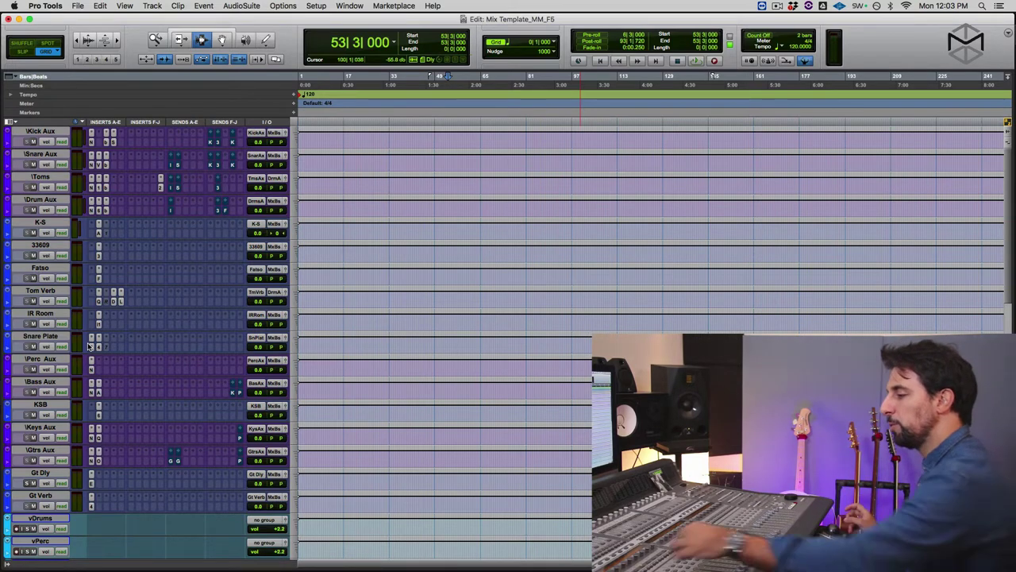
- Recall the Edit window view with the track and group lists shown and inserts and sends hidden, and switch to the Mix window
{"action": "key", "text": "KP_Decimal"}
{"action": "key", "text": "KP_1"}
{"action": "key", "text": "KP_Multiply"}
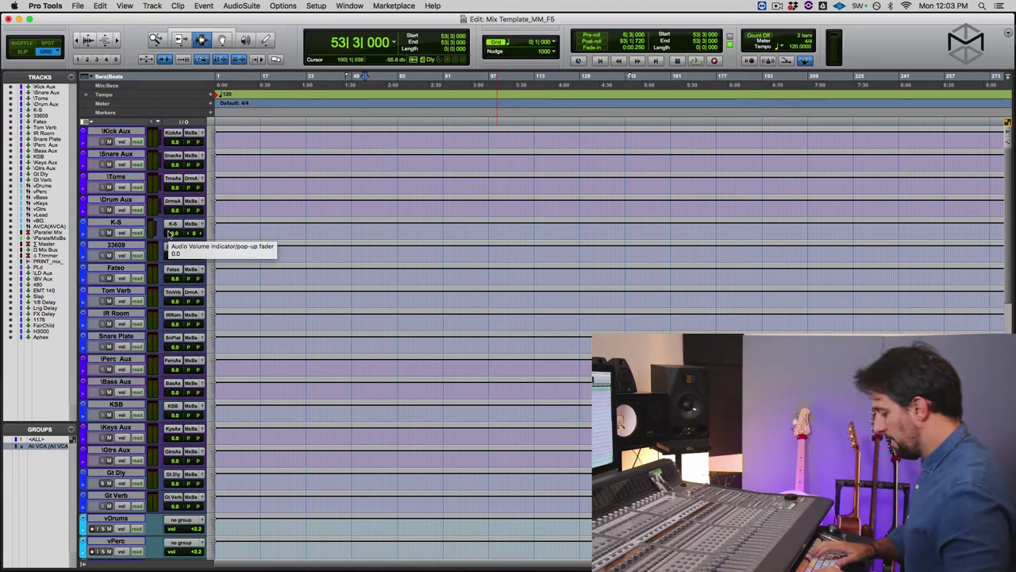
{"action": "key", "text": "super+equal"}
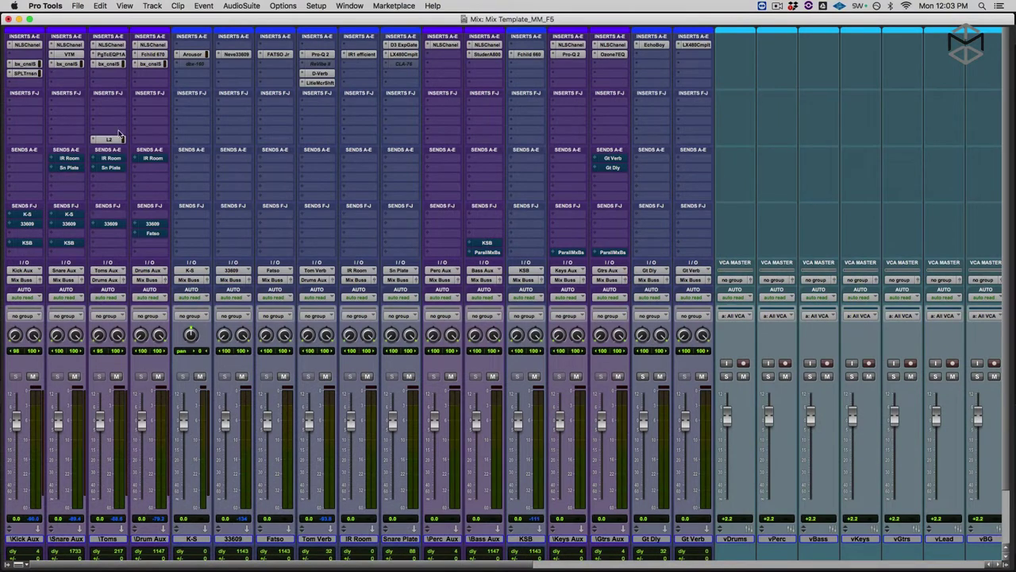
- Select the four drum aux channels from Kick Aux through Drum Aux in the mixer
{"action": "left_click", "coordinate": [25, 539]}
{"action": "left_click", "coordinate": [143, 539], "text": "shift"}
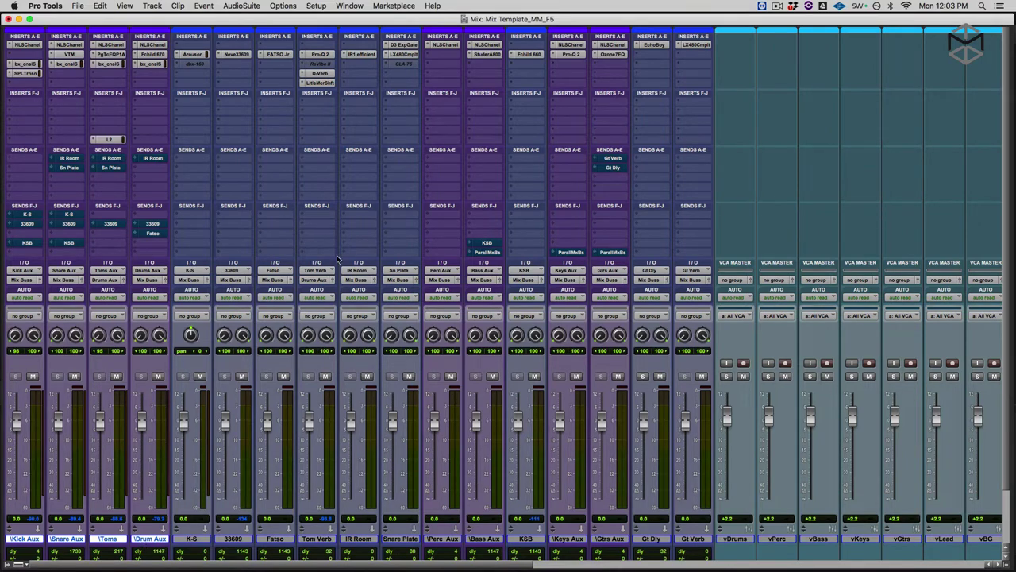
{"action": "scroll", "coordinate": [337, 259], "scroll_direction": "right", "scroll_amount": 15}
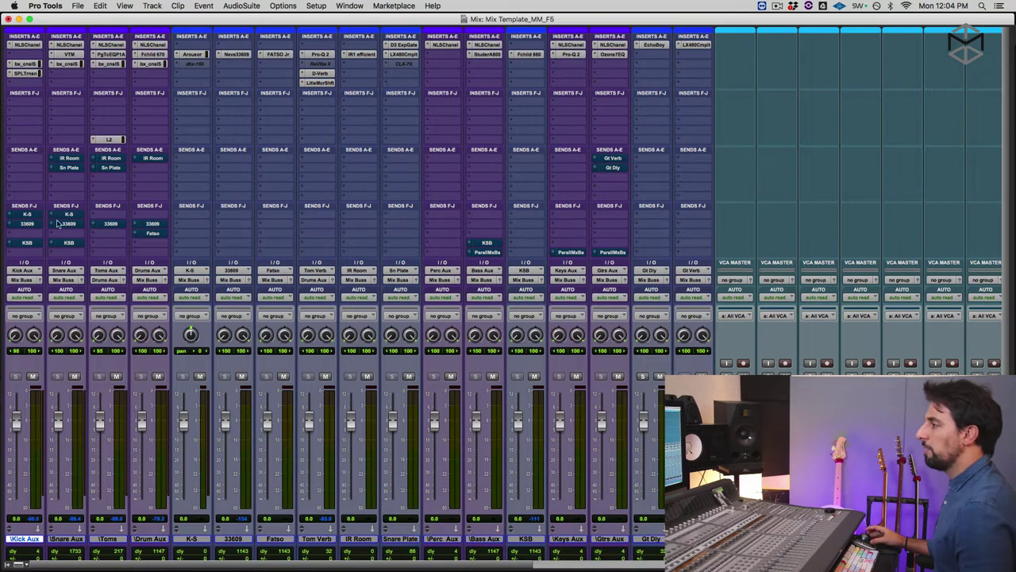
{"action": "left_click", "coordinate": [148, 539], "text": "shift"}
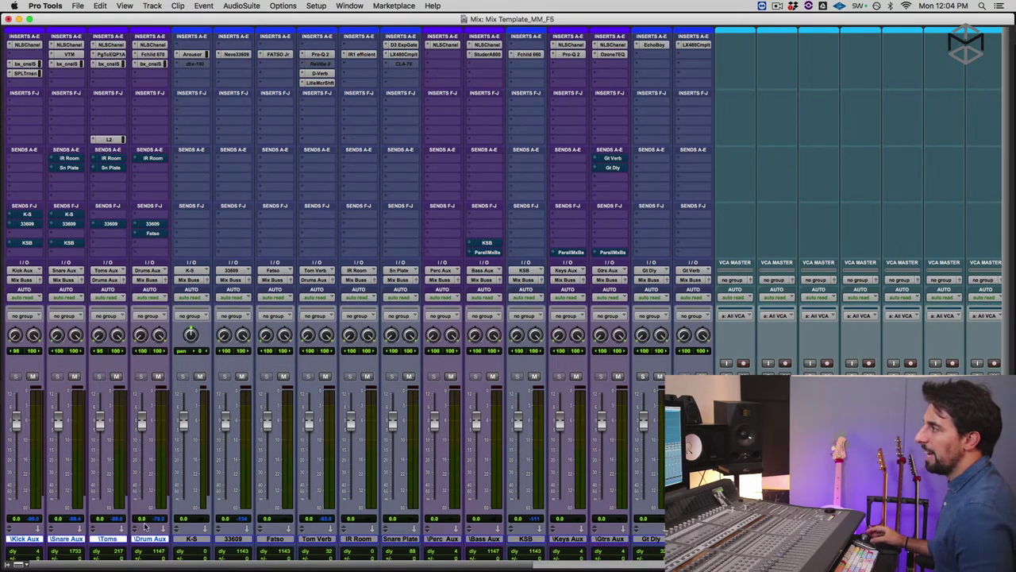
- Inspect the NLS Channel insert on the Kick, Snare, Toms and Drum Aux channels, and close its plug-in window
{"action": "left_click", "coordinate": [30, 45]}
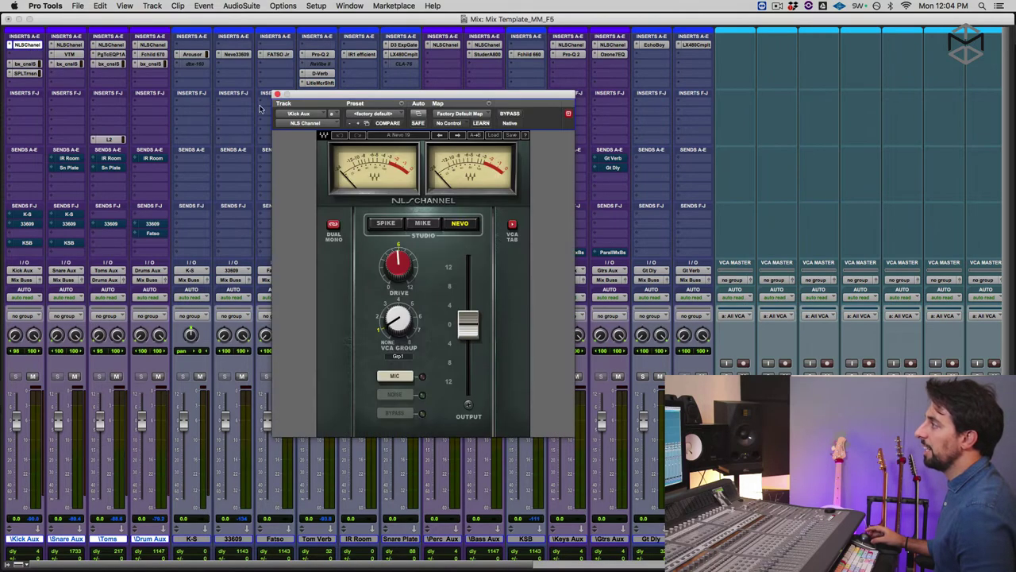
{"action": "left_click_drag", "start_coordinate": [391, 96], "coordinate": [419, 100]}
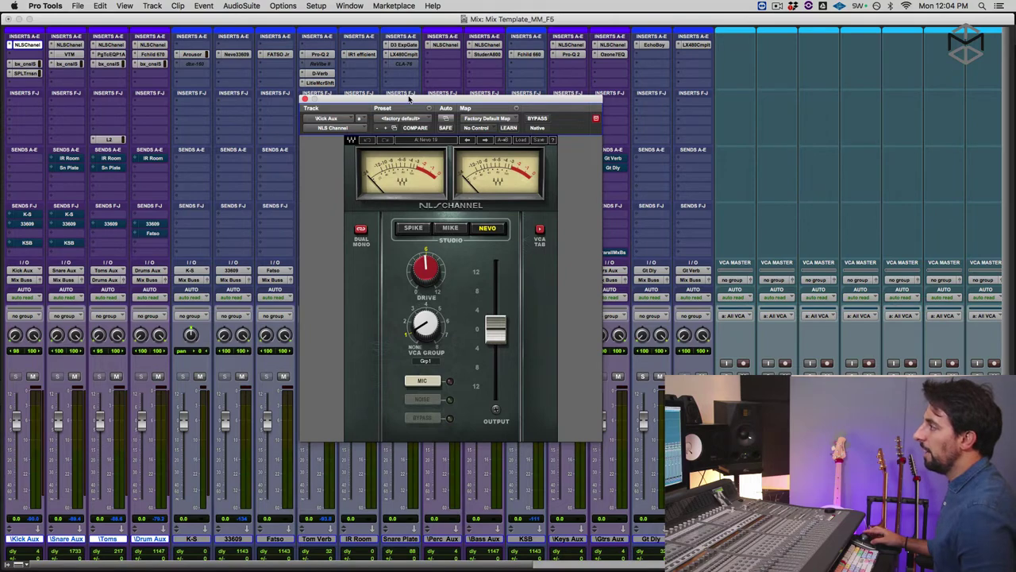
{"action": "left_click_drag", "start_coordinate": [409, 96], "coordinate": [415, 80]}
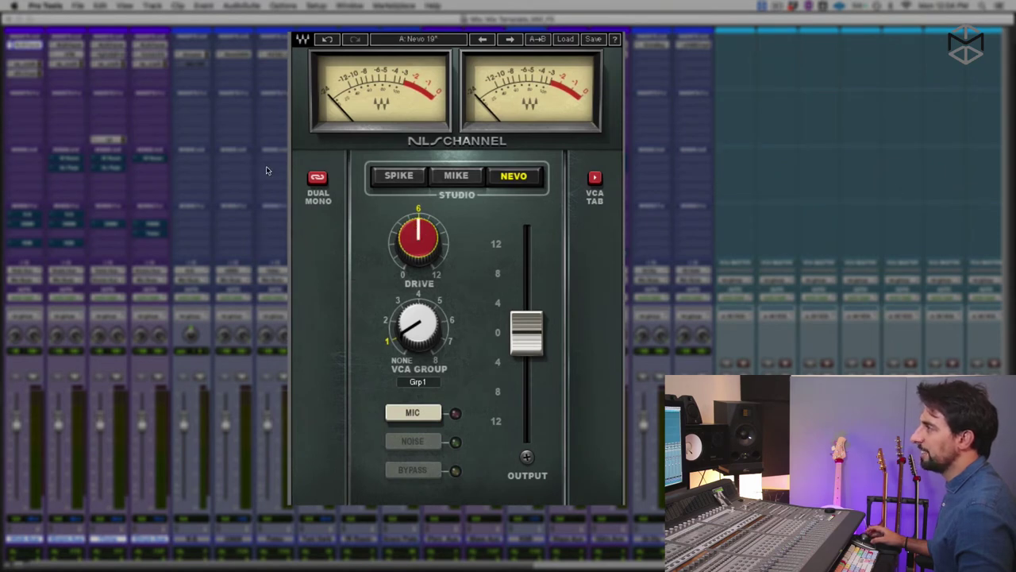
{"action": "left_click", "coordinate": [65, 45]}
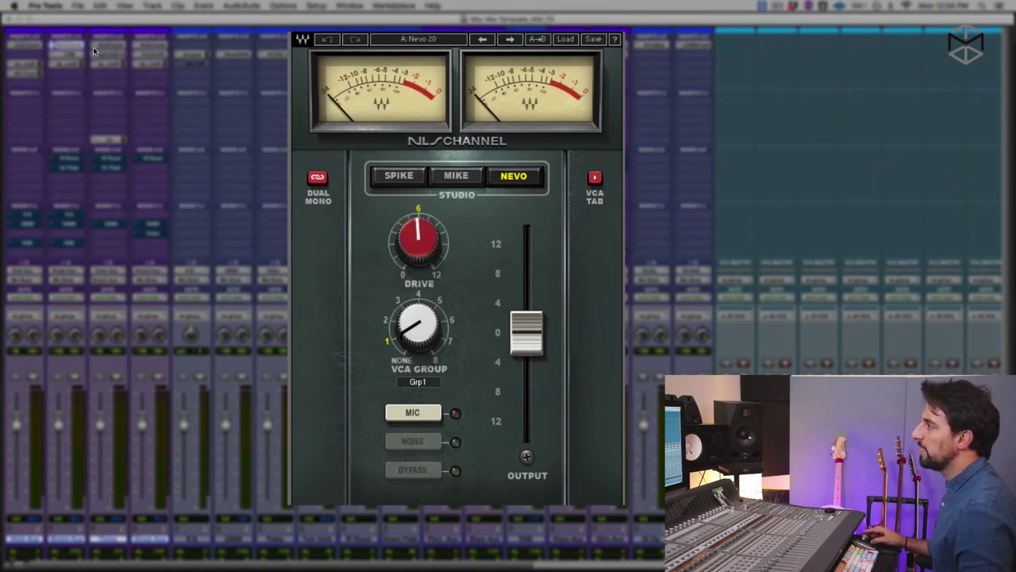
{"action": "left_click", "coordinate": [100, 42]}
{"action": "left_click", "coordinate": [149, 45]}
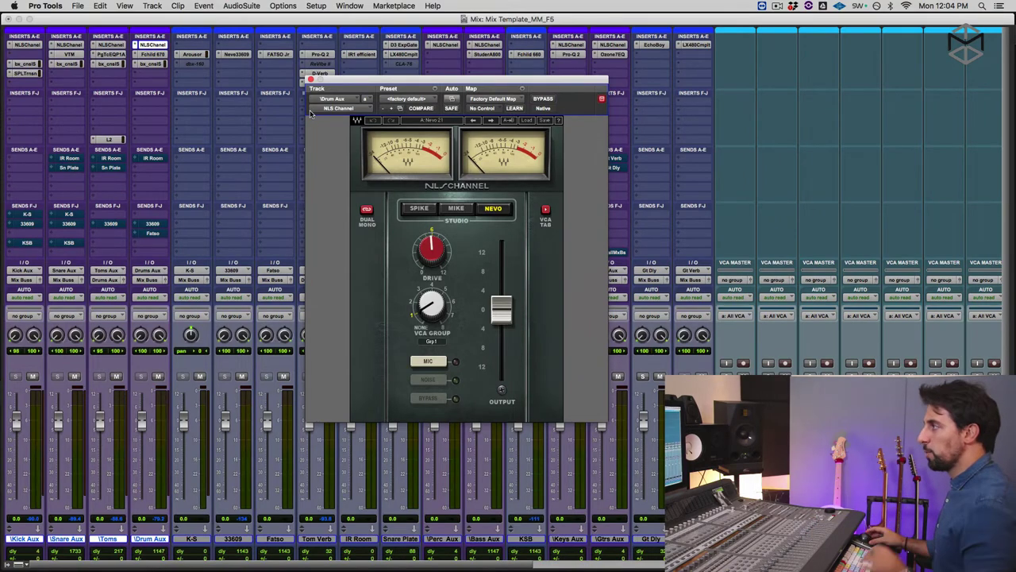
{"action": "left_click", "coordinate": [310, 79]}
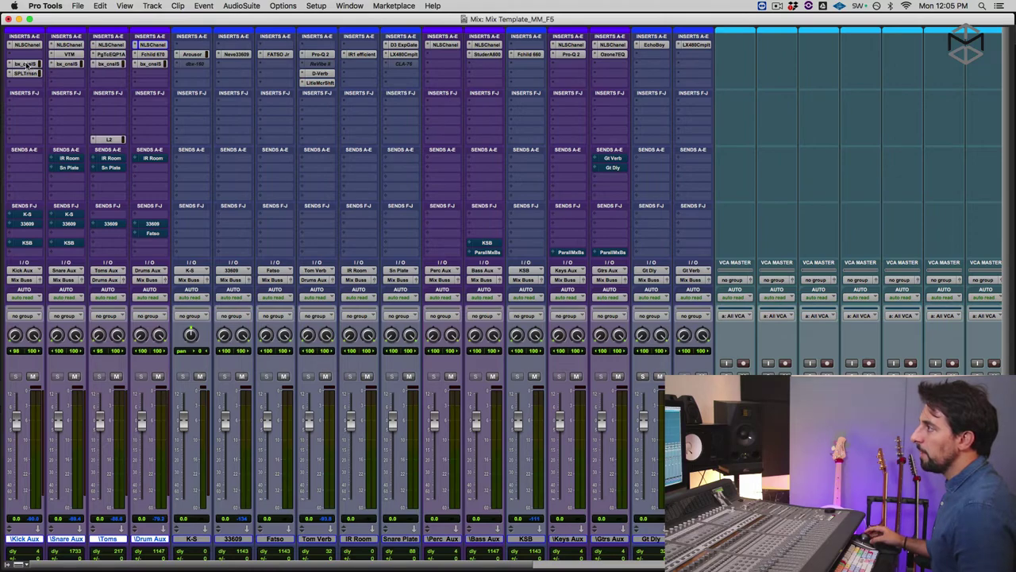
- Open the bx_console SSL 4000 E inserts of the Kick Aux and Snare Aux and place their windows side by side
{"action": "left_click", "coordinate": [28, 63]}
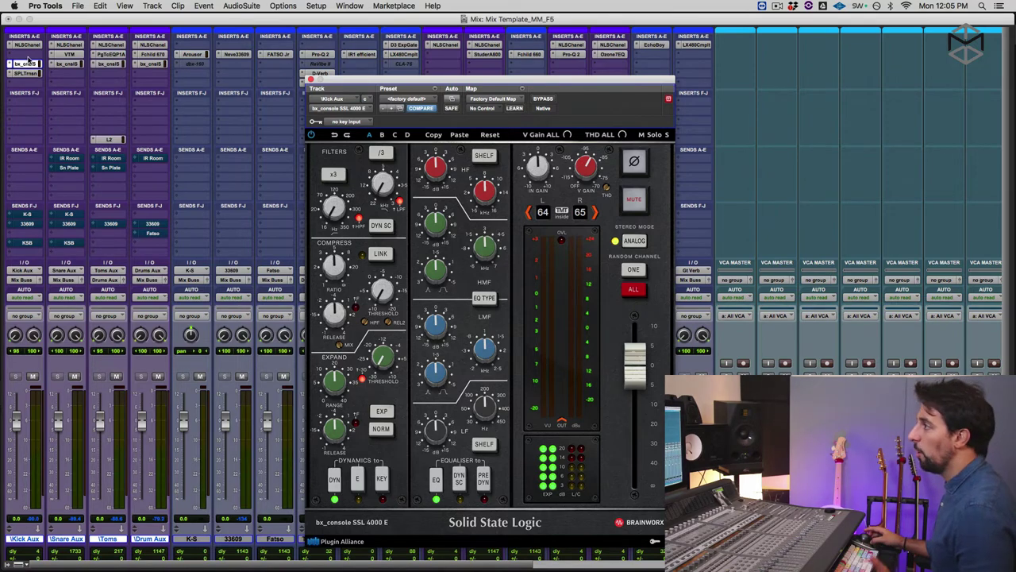
{"action": "left_click_drag", "start_coordinate": [364, 84], "coordinate": [358, 63]}
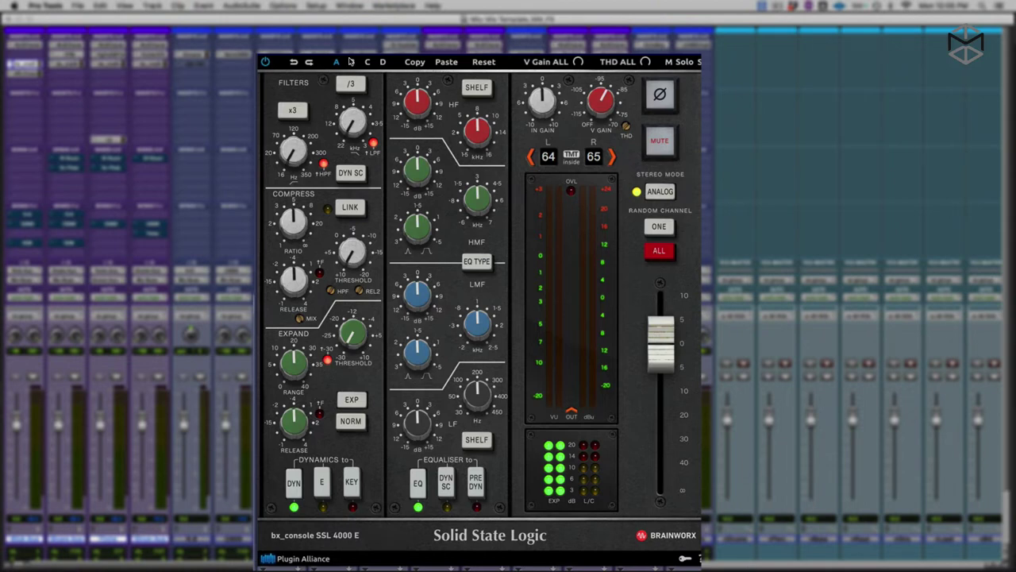
{"action": "left_click_drag", "start_coordinate": [350, 61], "coordinate": [352, 53]}
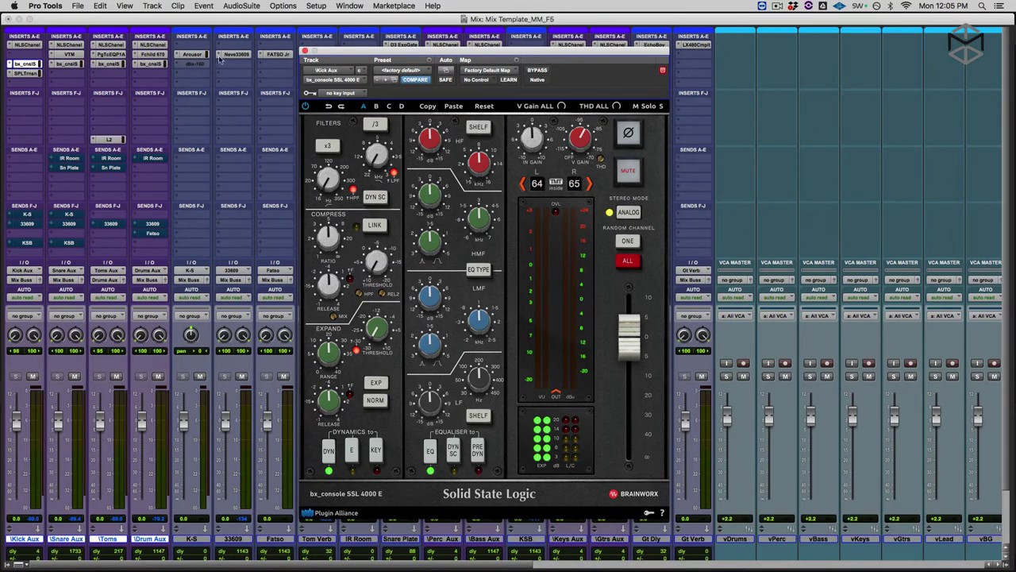
{"action": "left_click", "coordinate": [66, 63]}
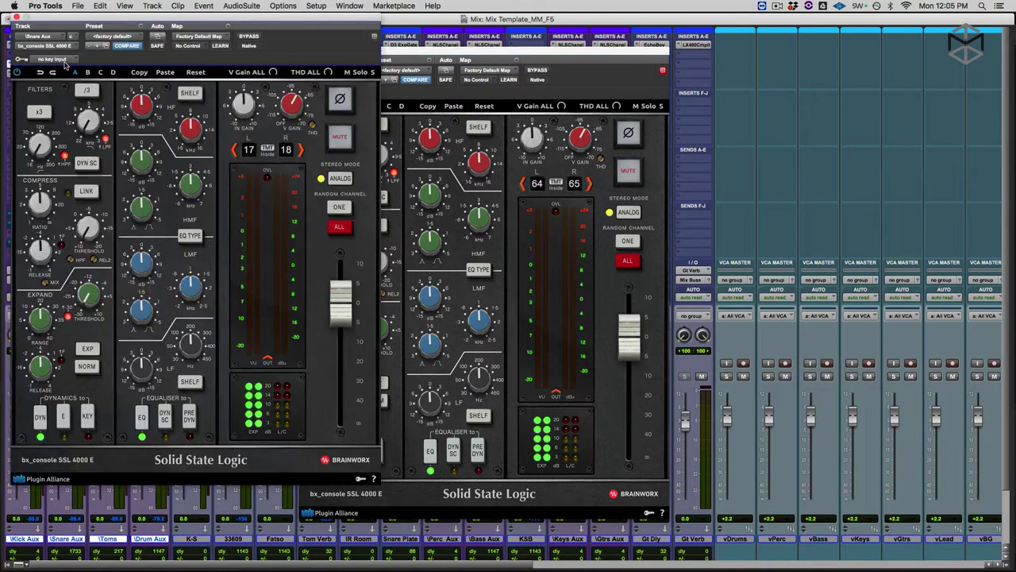
{"action": "left_click_drag", "start_coordinate": [224, 17], "coordinate": [823, 54]}
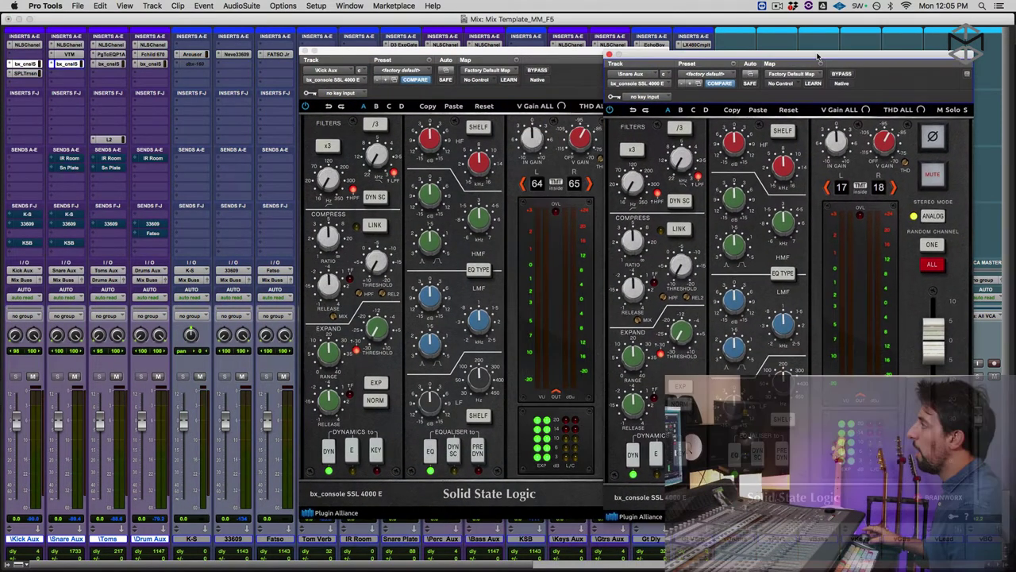
{"action": "left_click_drag", "start_coordinate": [520, 62], "coordinate": [446, 56]}
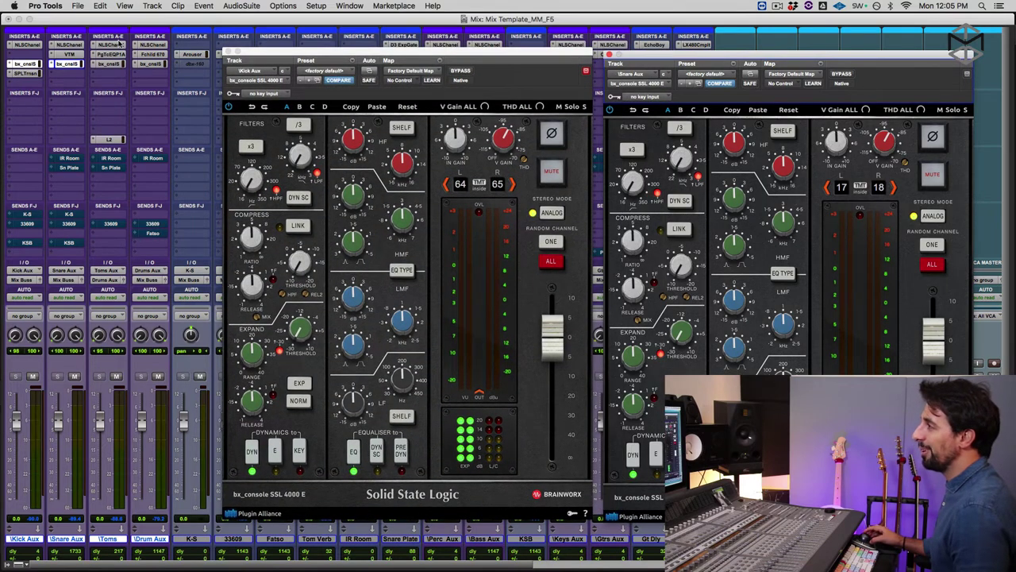
- Open the Toms channel's bx_console SSL 4000 E and arrange all three console windows in a row for comparison
{"action": "left_click", "coordinate": [113, 65]}
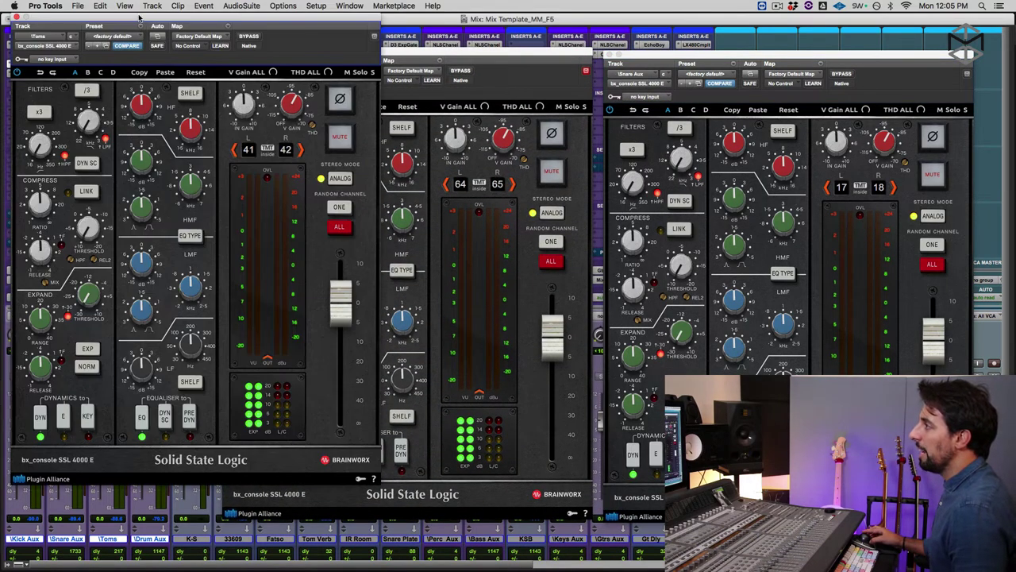
{"action": "left_click_drag", "start_coordinate": [139, 16], "coordinate": [127, 56]}
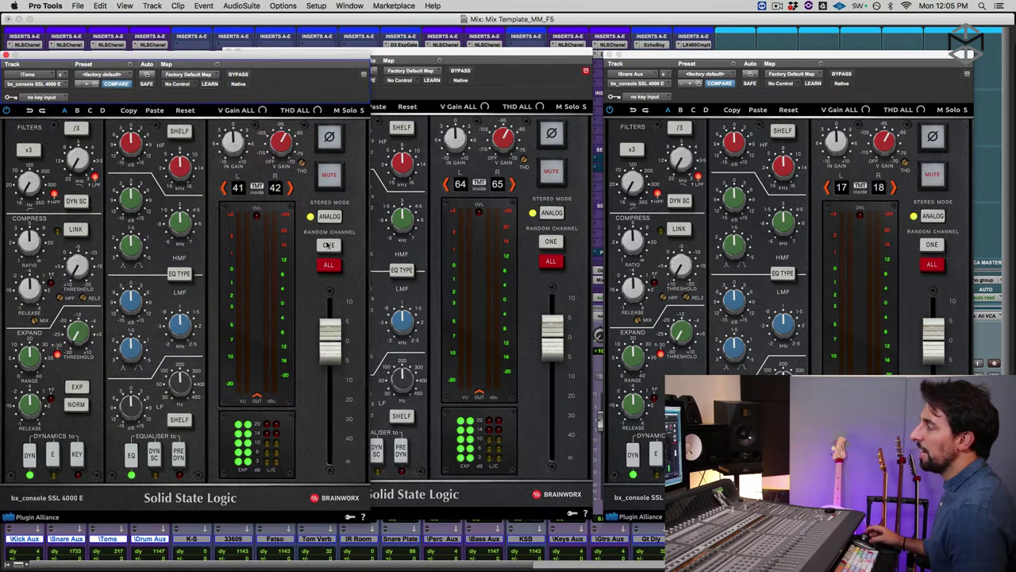
{"action": "left_click_drag", "start_coordinate": [447, 58], "coordinate": [539, 58]}
{"action": "left_click_drag", "start_coordinate": [713, 55], "coordinate": [737, 63]}
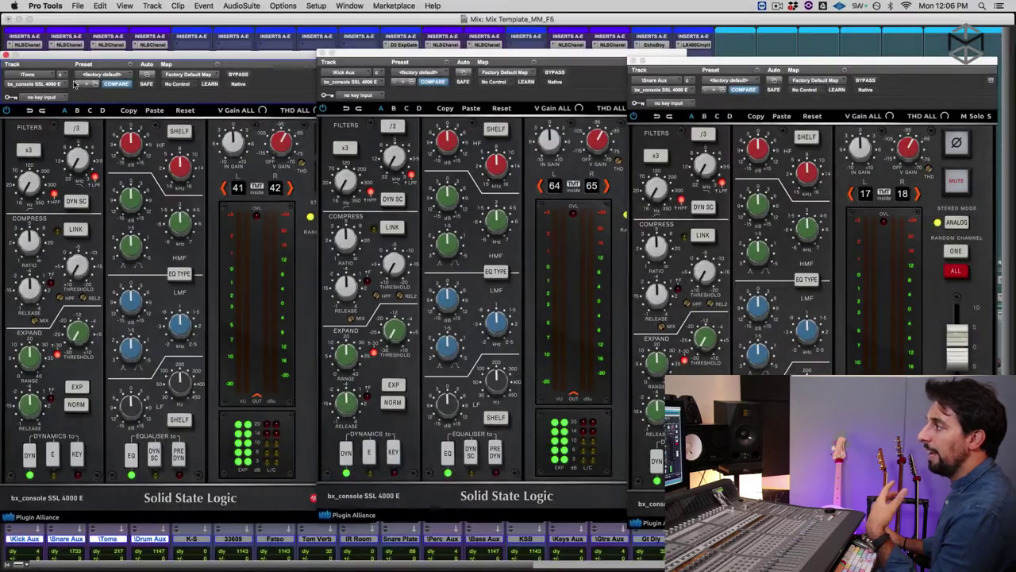
- Close the three bx_console windows and inspect the SPL Transient Designer Plus insert on the Kick Aux, closing it as well
{"action": "left_click", "coordinate": [5, 53]}
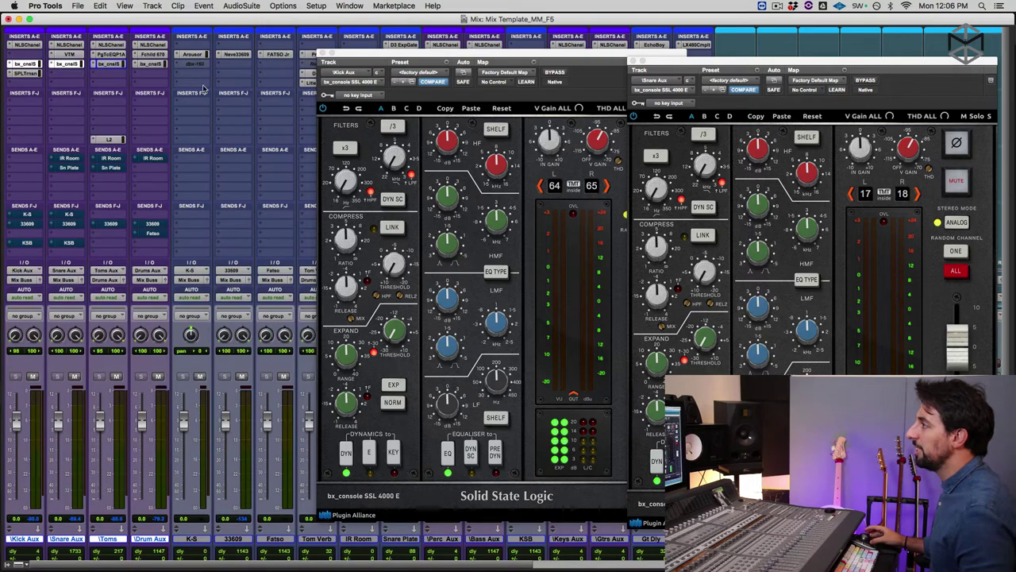
{"action": "left_click", "coordinate": [322, 53]}
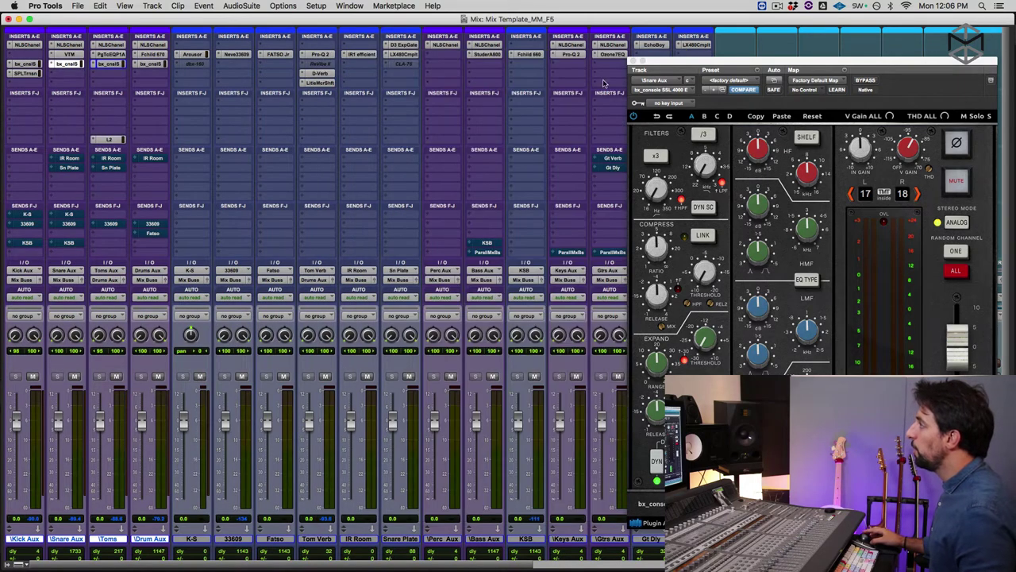
{"action": "left_click", "coordinate": [631, 61]}
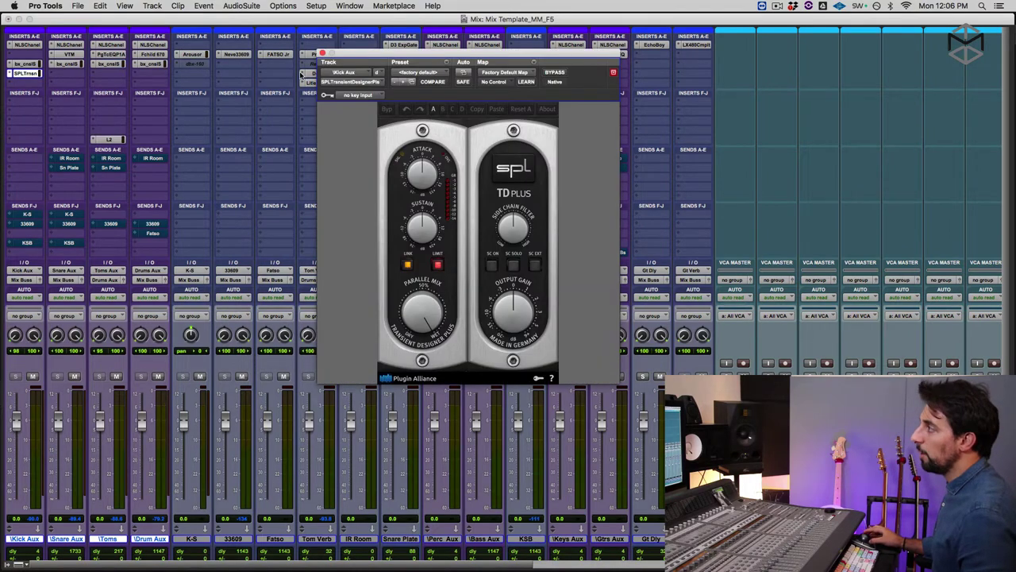
{"action": "left_click_drag", "start_coordinate": [363, 58], "coordinate": [334, 77]}
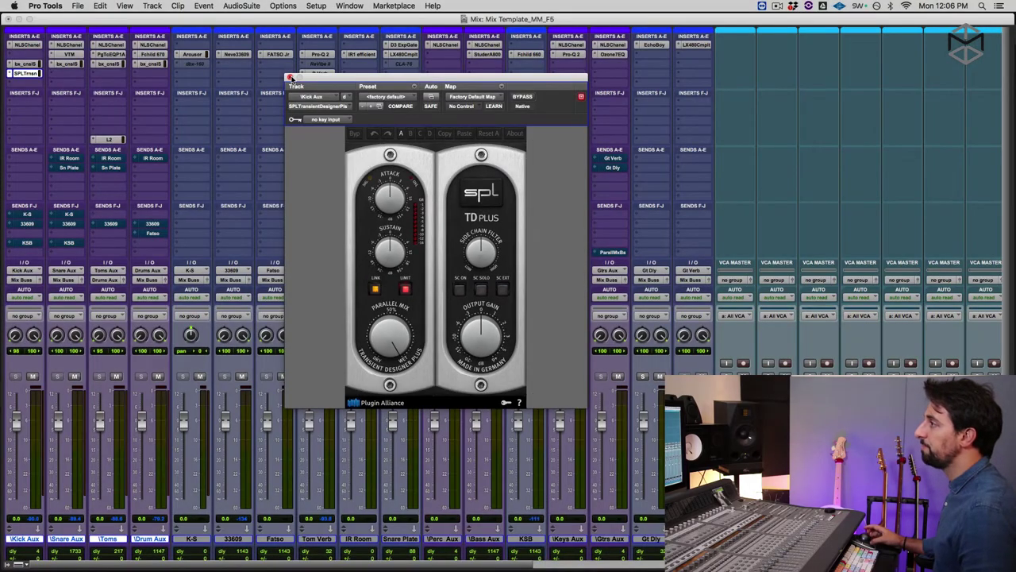
{"action": "left_click", "coordinate": [290, 78]}
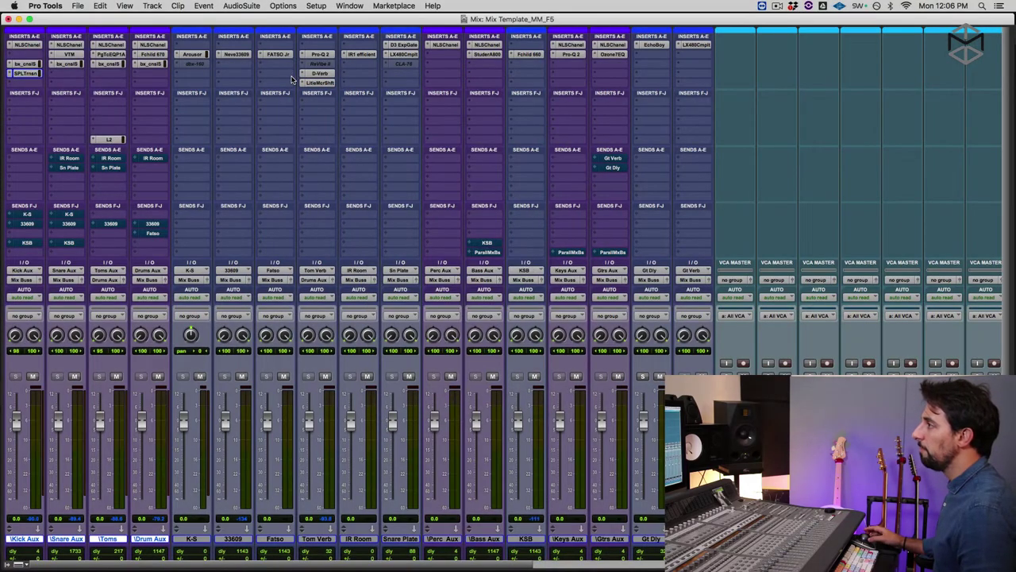
- Inspect the Snare Aux's Virtual Tape Machines and bx_console SSL 4000 E inserts, closing each plug-in window after viewing
{"action": "left_click", "coordinate": [68, 45]}
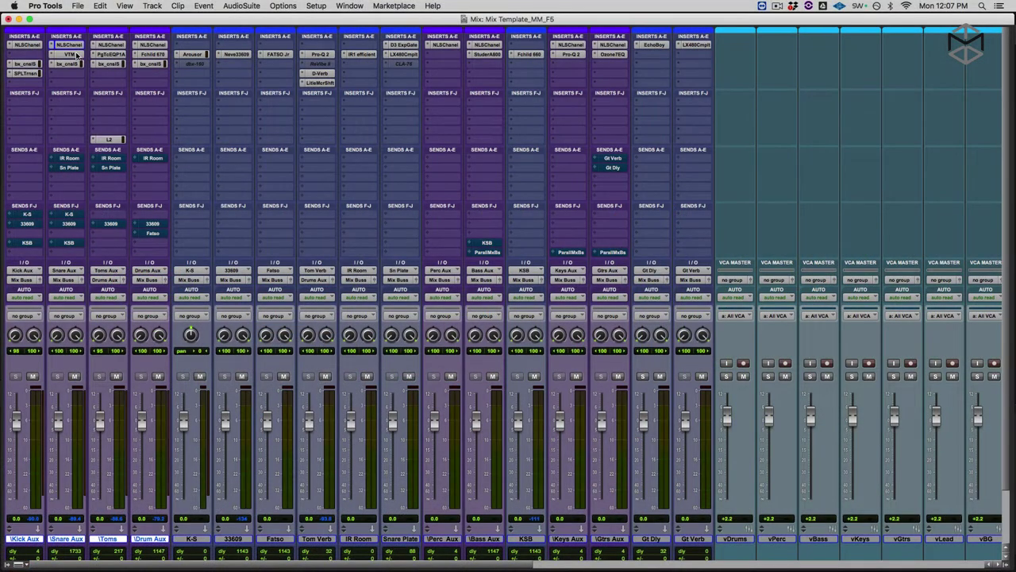
{"action": "left_click", "coordinate": [77, 54]}
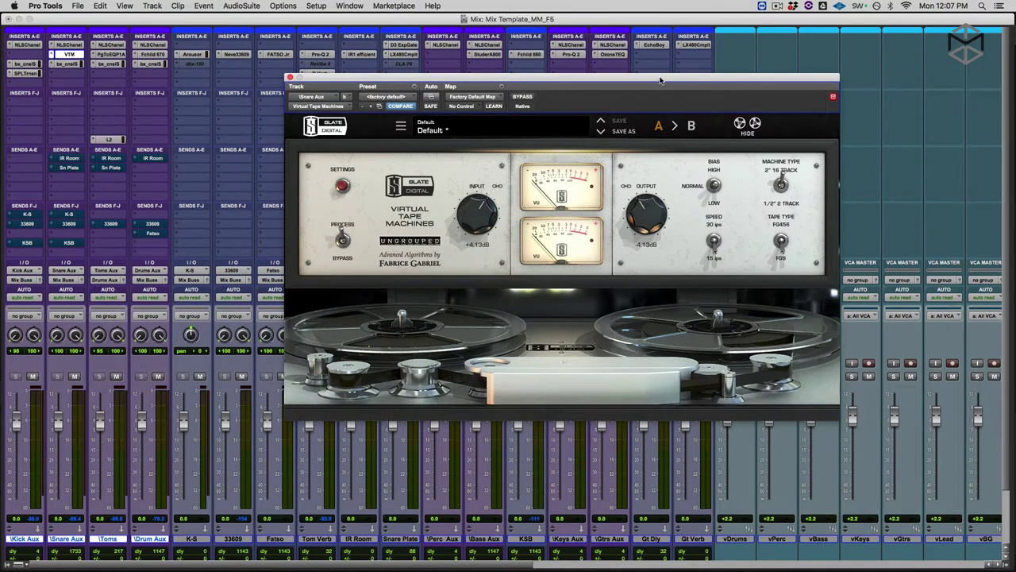
{"action": "left_click_drag", "start_coordinate": [660, 80], "coordinate": [623, 81]}
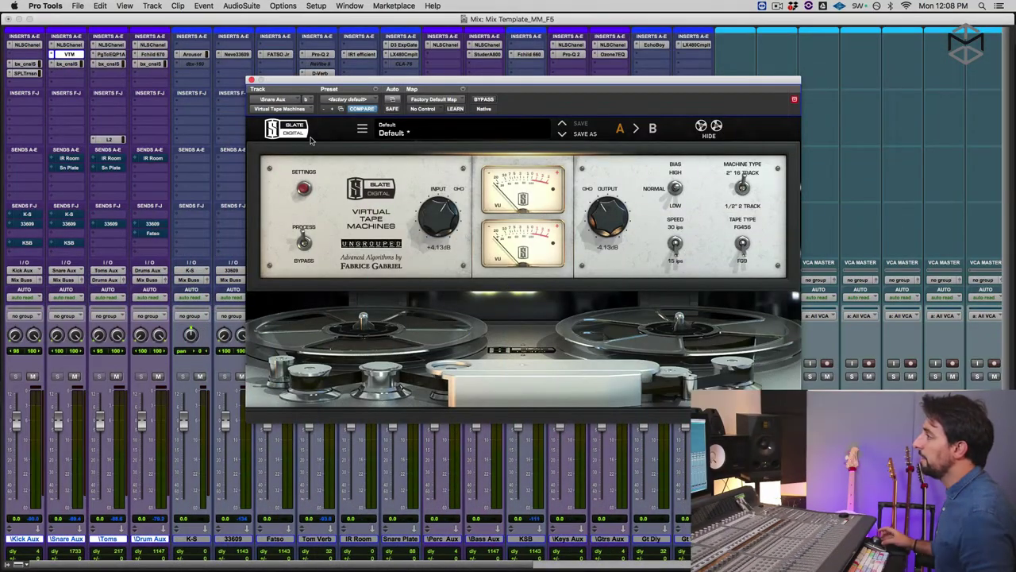
{"action": "left_click", "coordinate": [251, 81]}
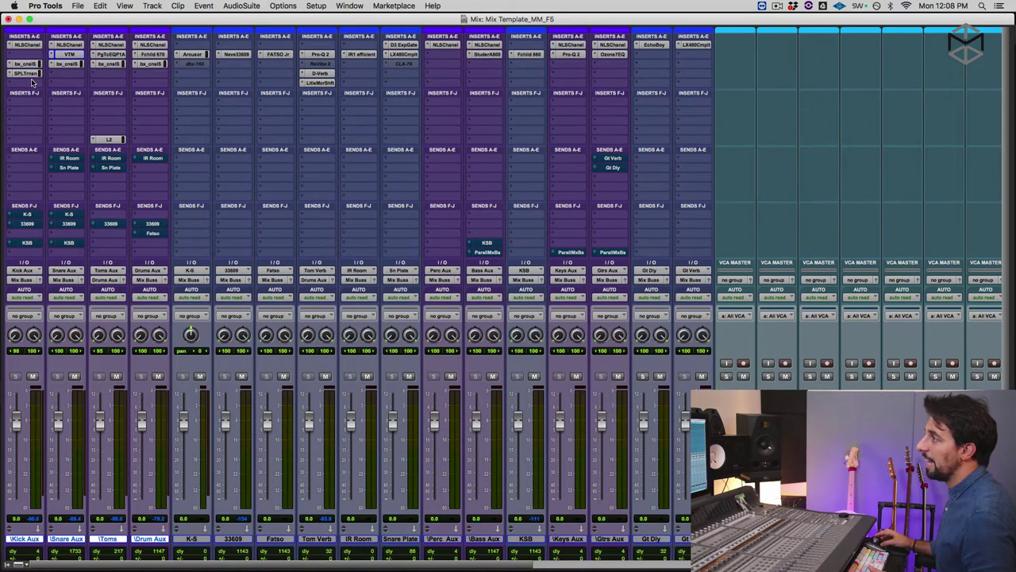
{"action": "left_click", "coordinate": [67, 63]}
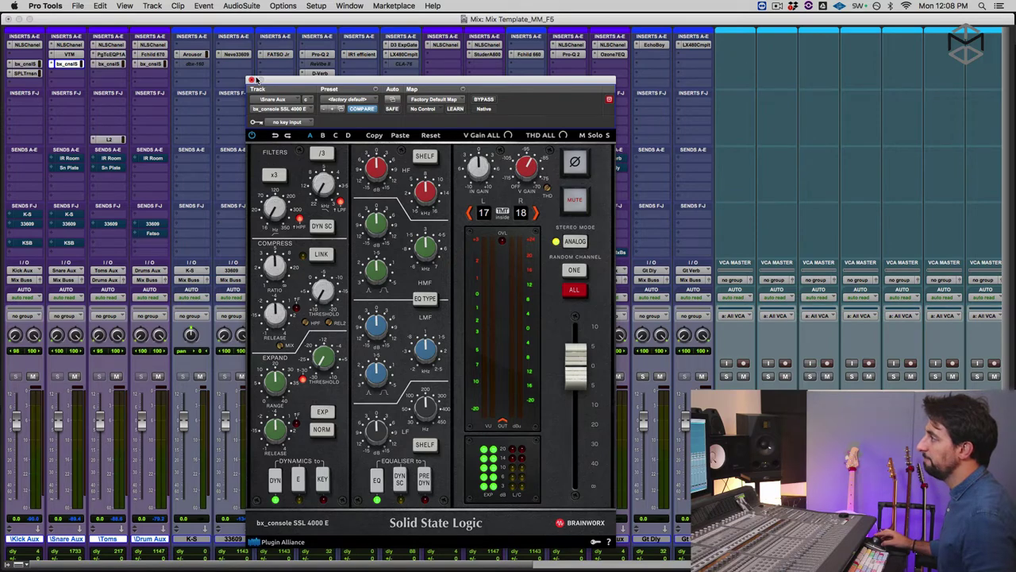
{"action": "left_click", "coordinate": [249, 80]}
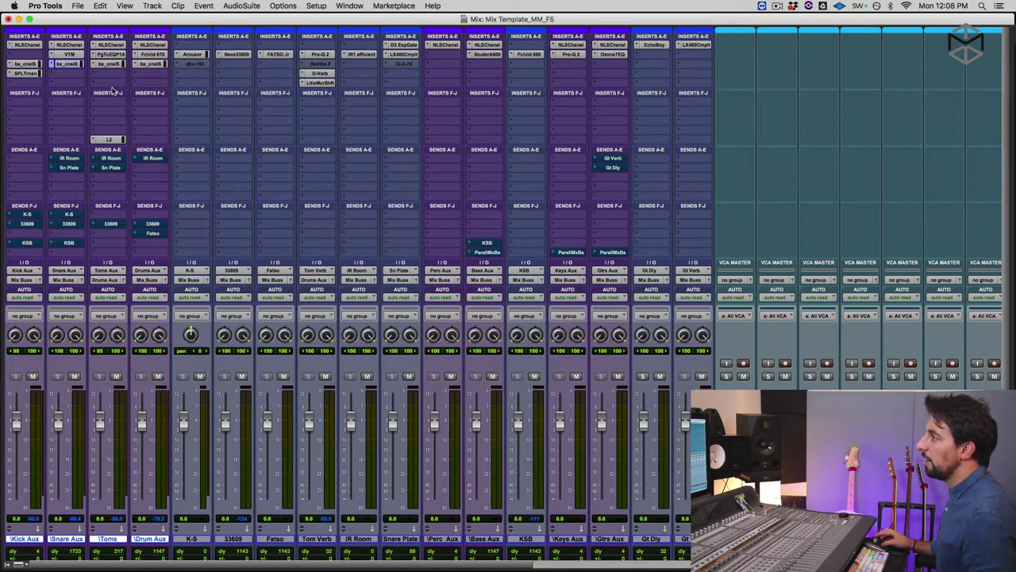
- Inspect the NLS Channel insert on the Toms channel and move its window clear of the channel strips
{"action": "right_click", "coordinate": [113, 50]}
{"action": "left_click", "coordinate": [101, 46]}
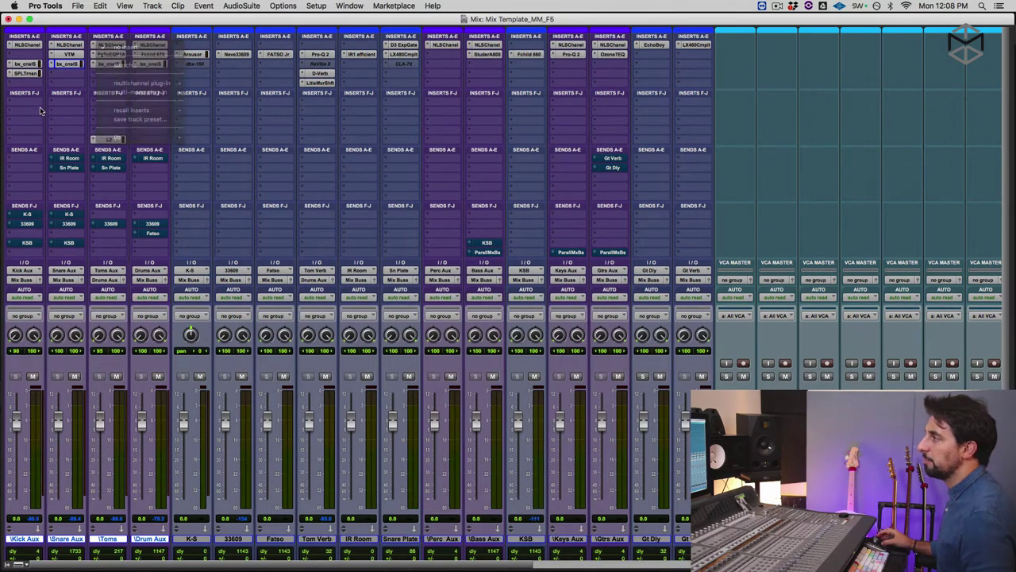
{"action": "left_click", "coordinate": [109, 45]}
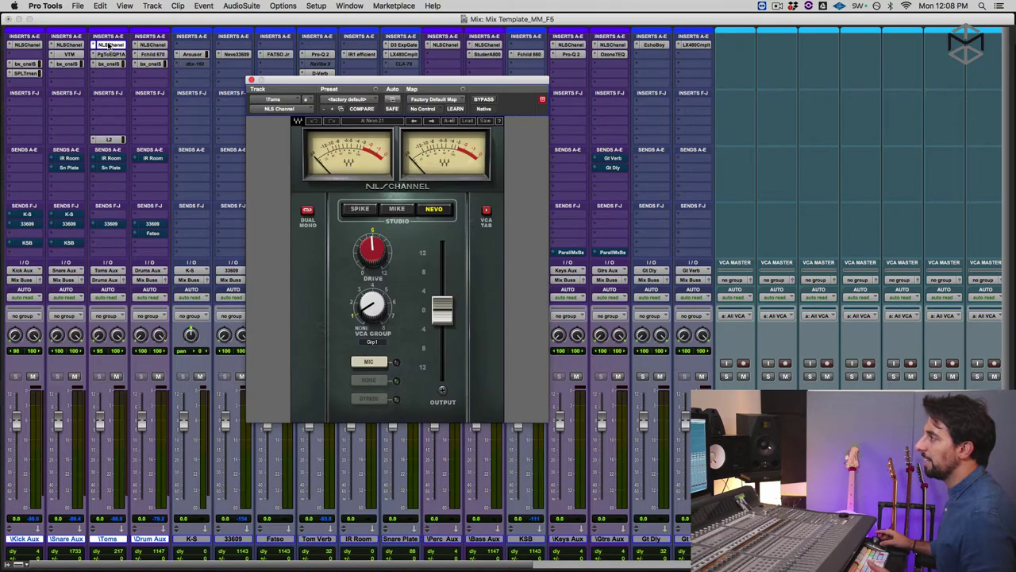
{"action": "left_click_drag", "start_coordinate": [349, 85], "coordinate": [402, 90]}
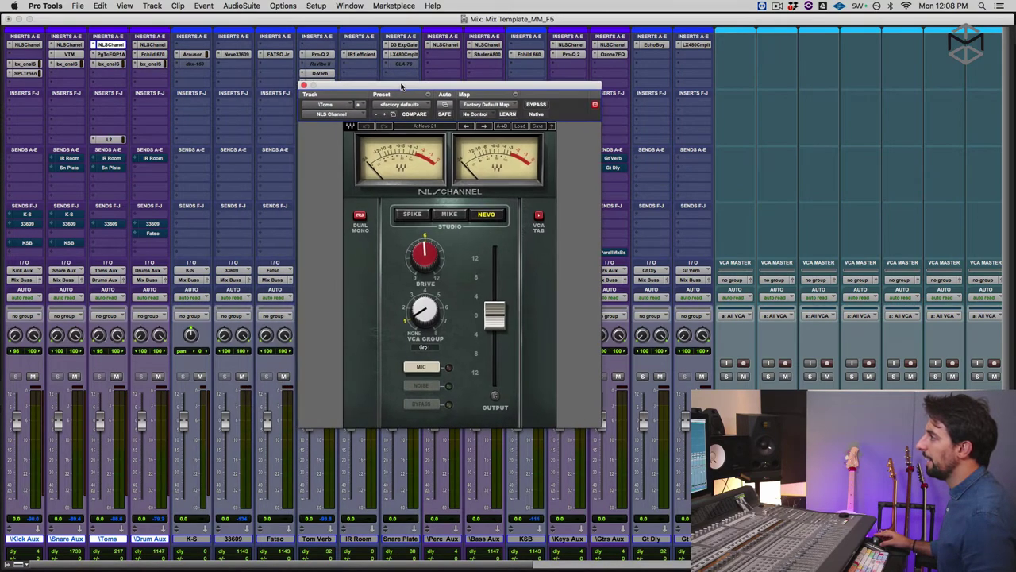
- Inspect the low- and high-frequency settings of the PuigTec EQP1A insert on the Toms channel and close its window
{"action": "left_click", "coordinate": [117, 54]}
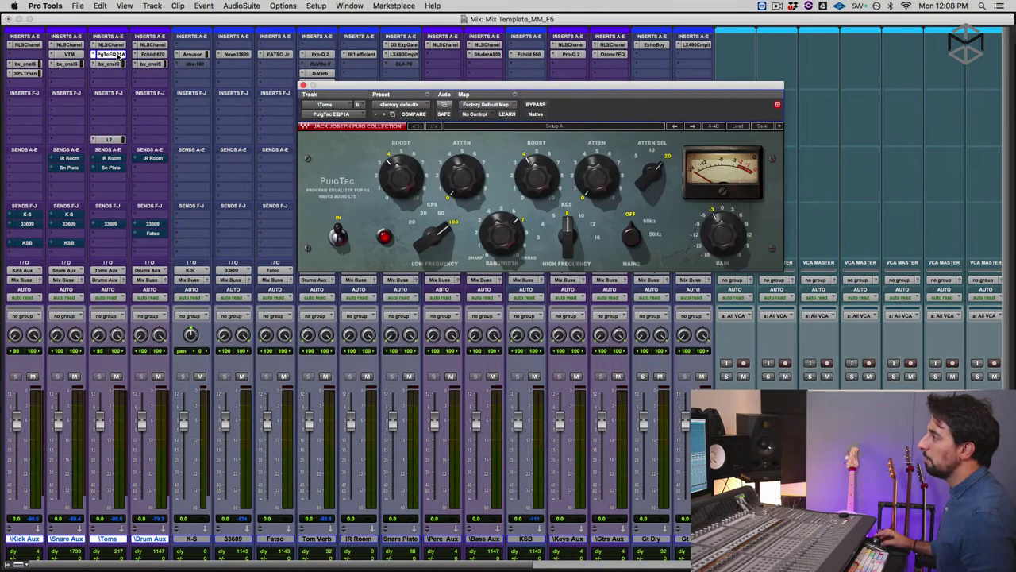
{"action": "left_click_drag", "start_coordinate": [508, 87], "coordinate": [490, 155]}
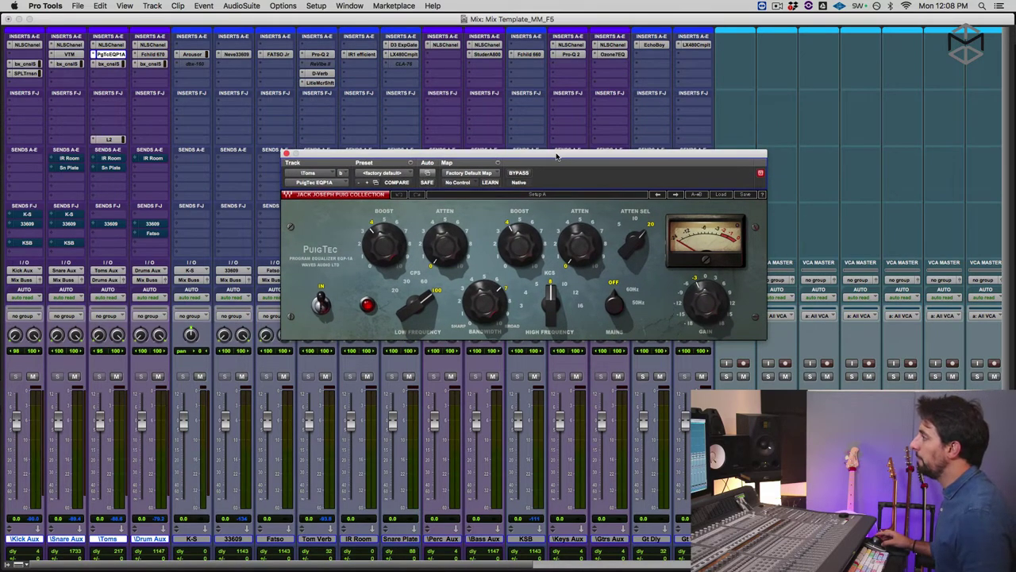
{"action": "left_click_drag", "start_coordinate": [556, 157], "coordinate": [540, 161]}
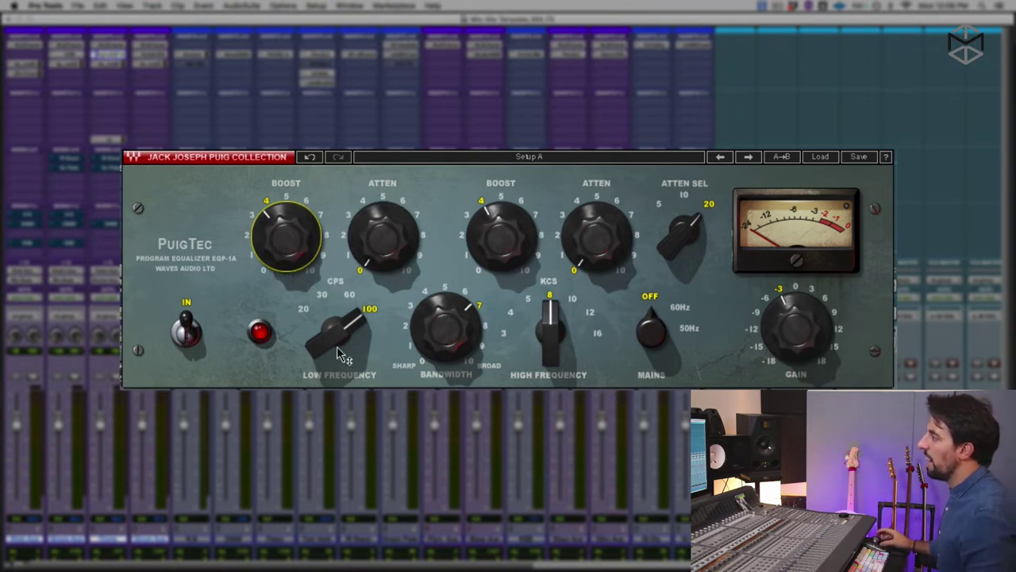
{"action": "left_click_drag", "start_coordinate": [307, 265], "coordinate": [306, 272]}
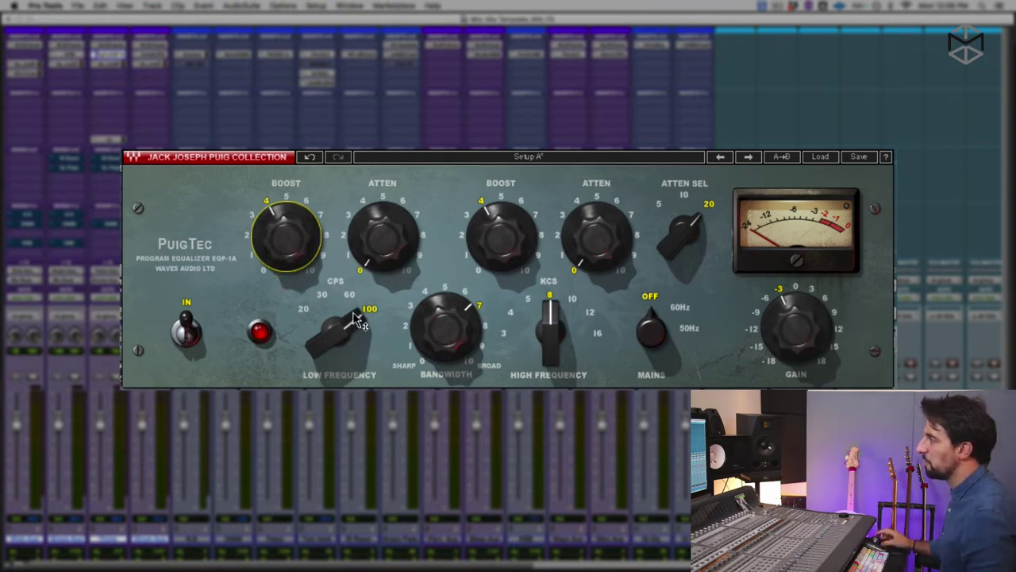
{"action": "left_click", "coordinate": [553, 327]}
{"action": "mouse_move", "coordinate": [553, 327]}
{"action": "left_mouse_down"}
{"action": "mouse_move", "coordinate": [554, 303]}
{"action": "mouse_move", "coordinate": [554, 327]}
{"action": "left_mouse_up"}
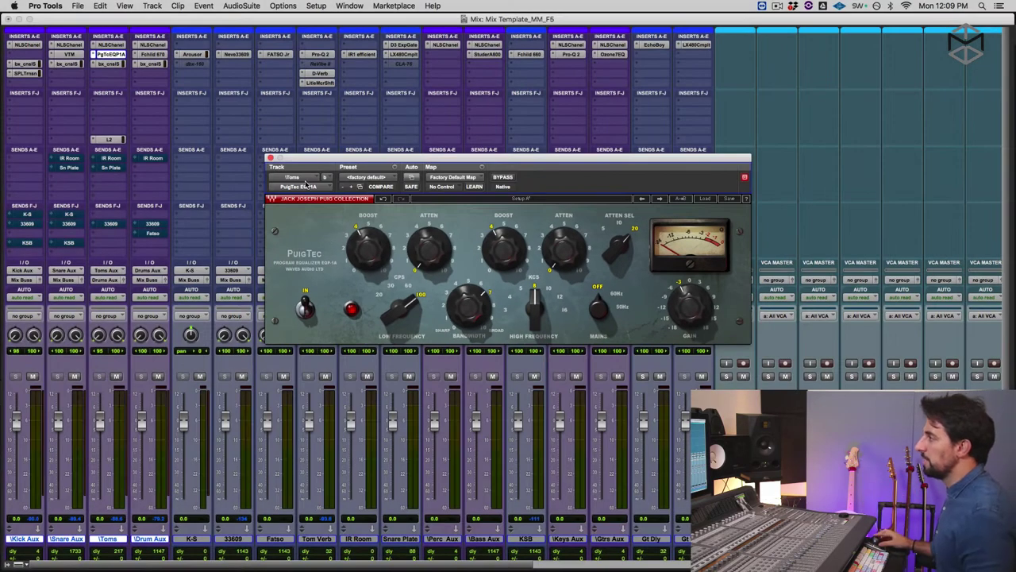
{"action": "left_click", "coordinate": [270, 157]}
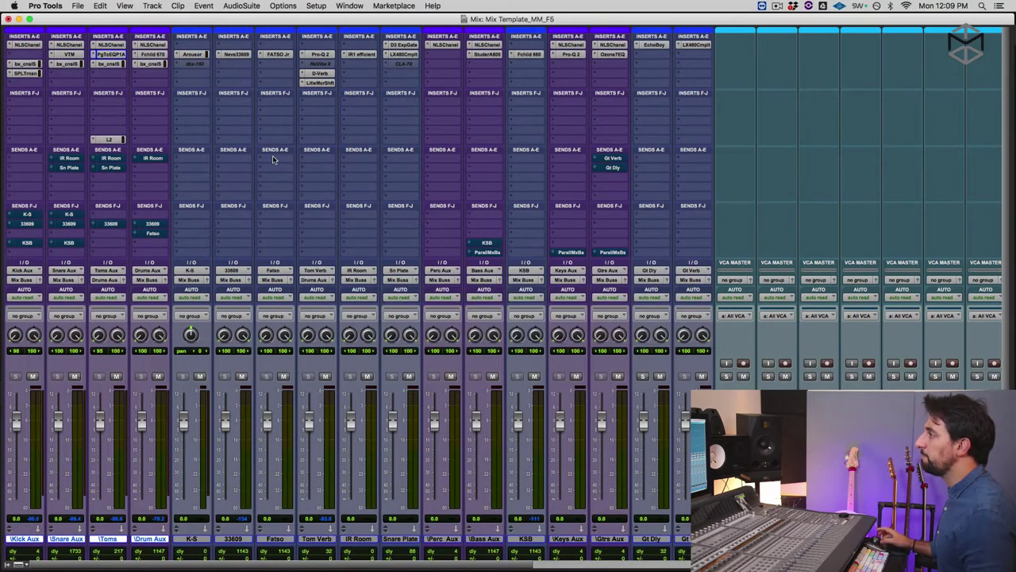
- Inspect the Toms channel's bx_console SSL 4000 E insert, close it, and examine the L2 Ultramaximizer
{"action": "left_click", "coordinate": [110, 64]}
{"action": "left_click_drag", "start_coordinate": [462, 106], "coordinate": [542, 73]}
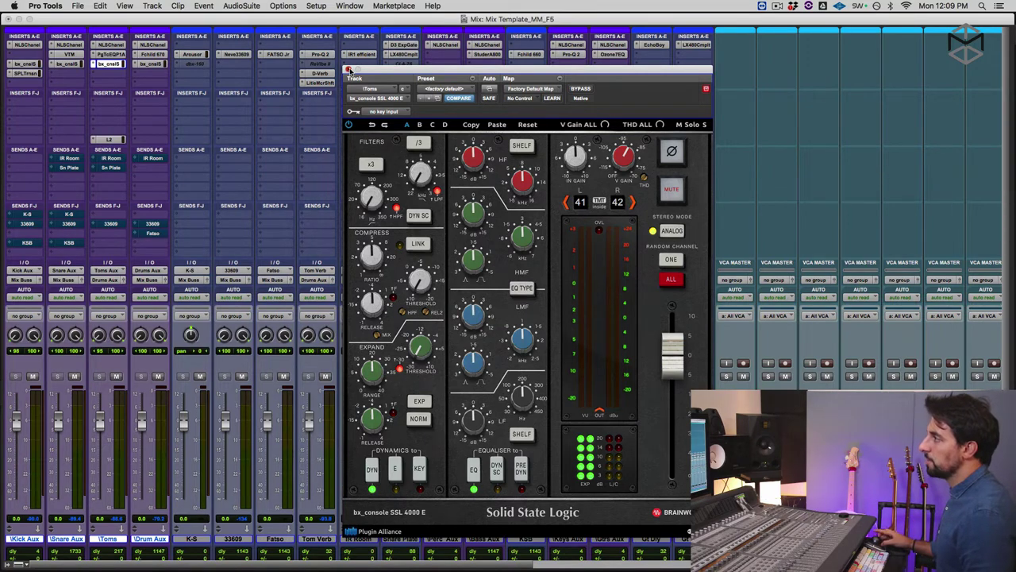
{"action": "left_click", "coordinate": [347, 70]}
{"action": "left_click", "coordinate": [109, 140]}
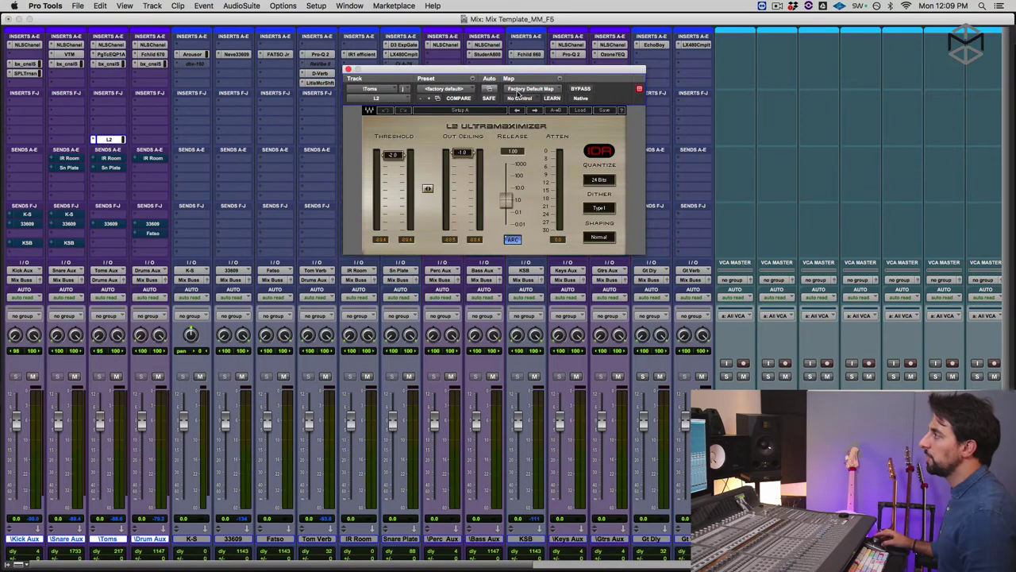
{"action": "left_click_drag", "start_coordinate": [510, 73], "coordinate": [506, 114]}
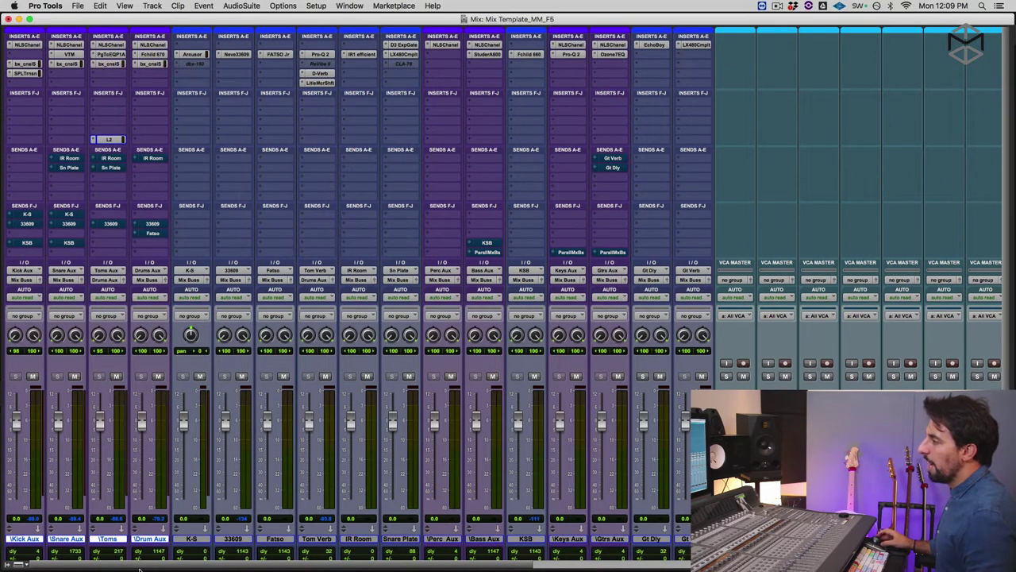
- Select the Drum Aux and inspect its NLS Channel and UAD Fairchild 670 inserts, closing the Fairchild window after viewing
{"action": "left_click", "coordinate": [151, 540]}
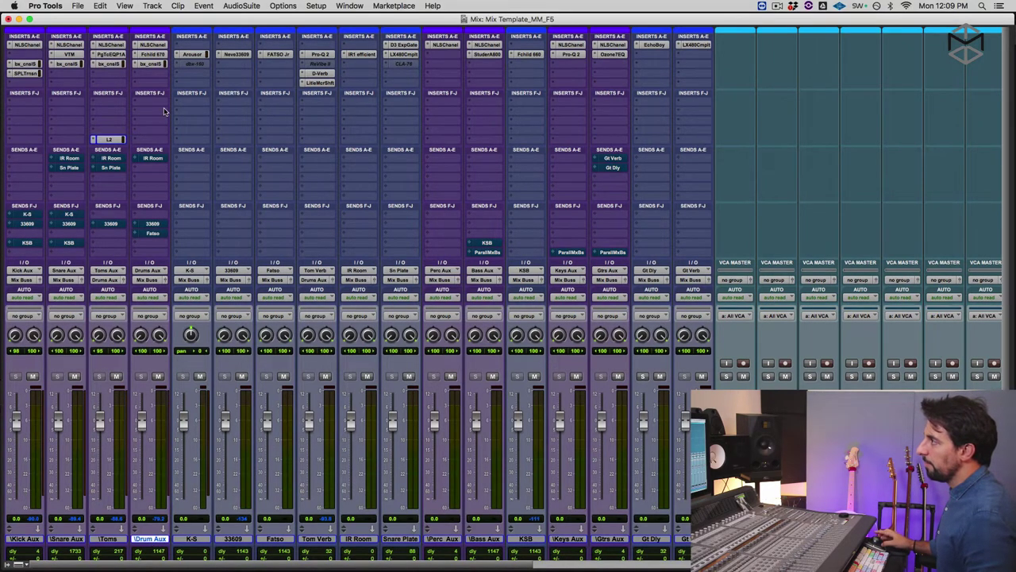
{"action": "left_click", "coordinate": [153, 45]}
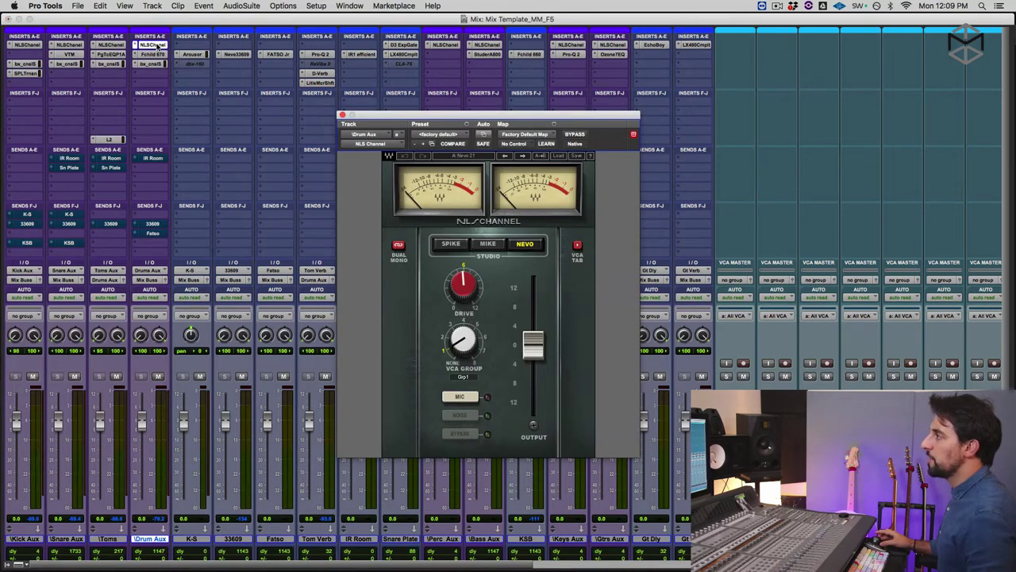
{"action": "left_click", "coordinate": [158, 46]}
{"action": "left_click", "coordinate": [155, 54]}
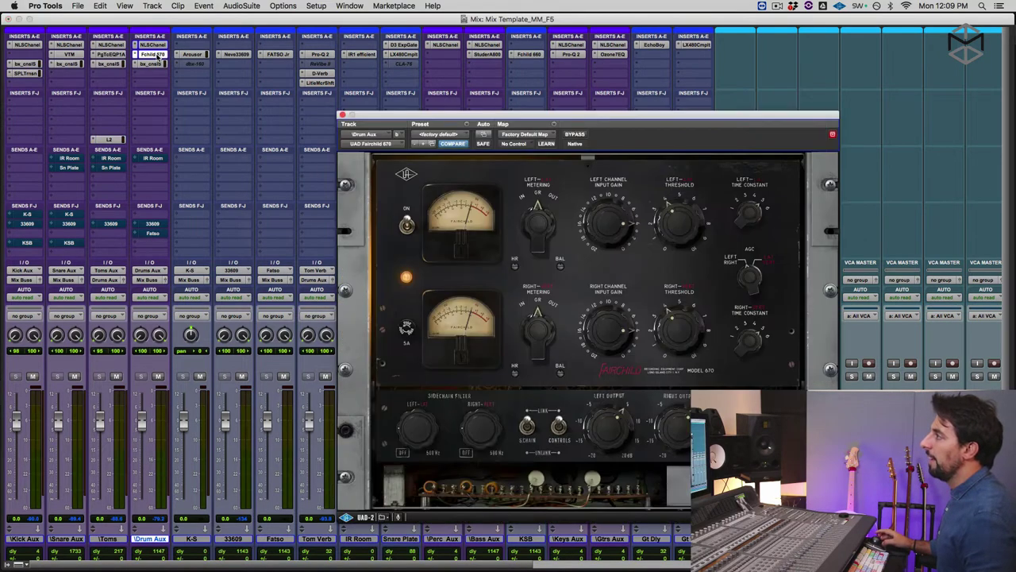
{"action": "left_click_drag", "start_coordinate": [408, 117], "coordinate": [335, 77]}
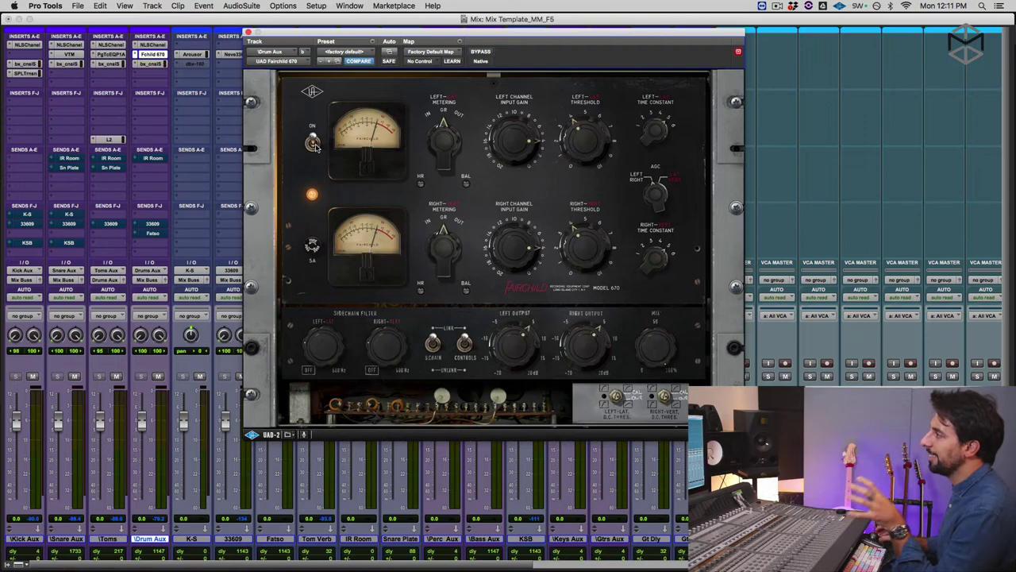
{"action": "left_click", "coordinate": [248, 33]}
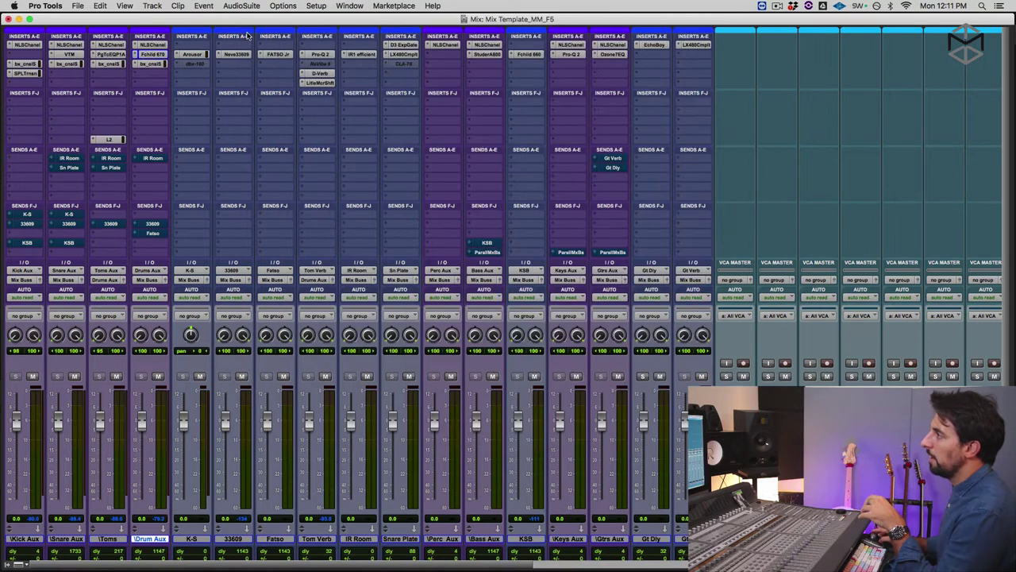
- Inspect the Drum Aux's bx_console SSL 4000 E insert and close its window
{"action": "left_click", "coordinate": [155, 65]}
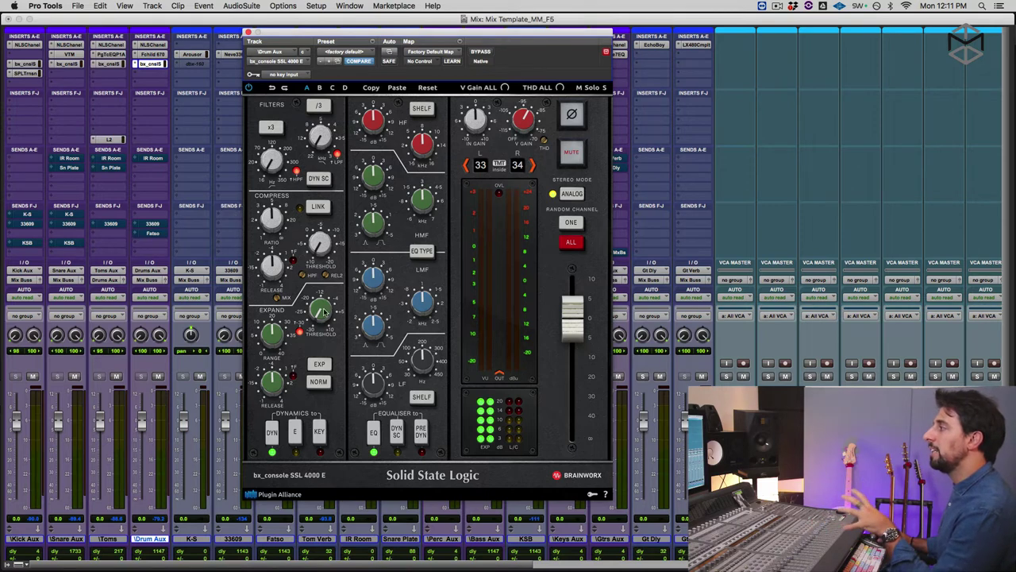
{"action": "mouse_move", "coordinate": [380, 282]}
{"action": "left_mouse_down"}
{"action": "mouse_move", "coordinate": [373, 292]}
{"action": "mouse_move", "coordinate": [375, 283]}
{"action": "left_mouse_up"}
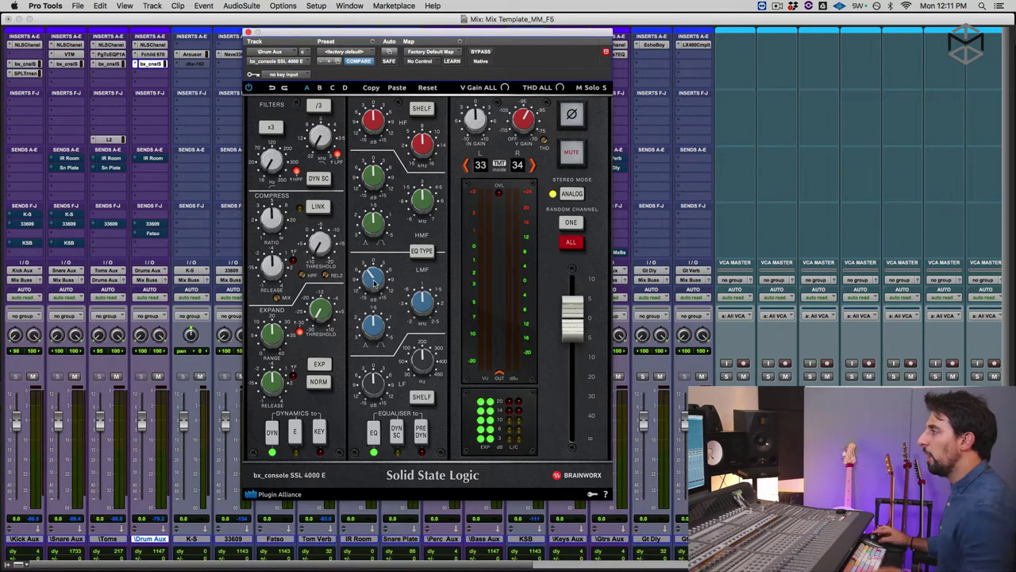
{"action": "left_click", "coordinate": [249, 34]}
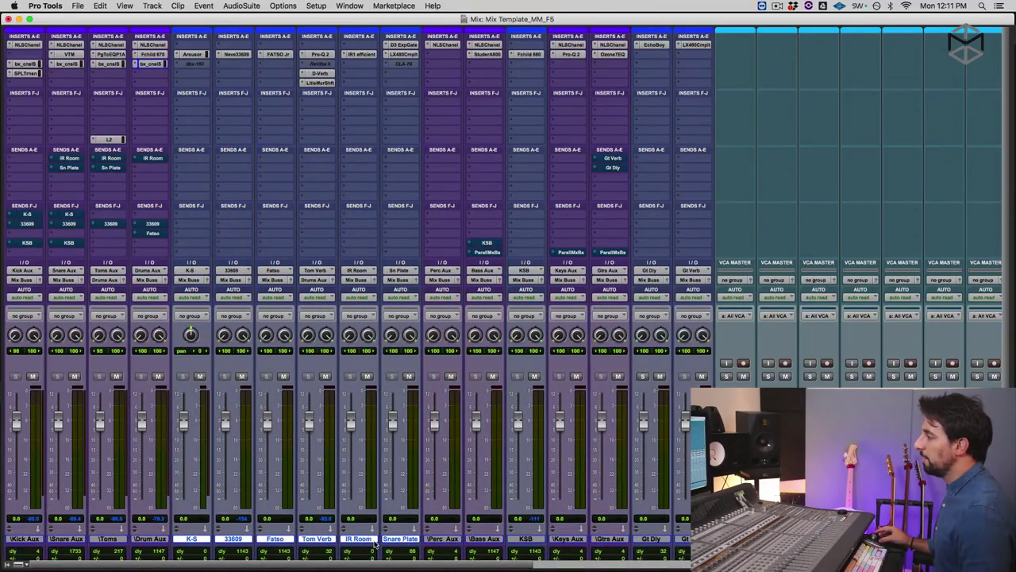
- Highlight the parallel compression tracks from K-S to Fatso and narrow the selection to the K-S track
{"action": "left_click", "coordinate": [317, 539]}
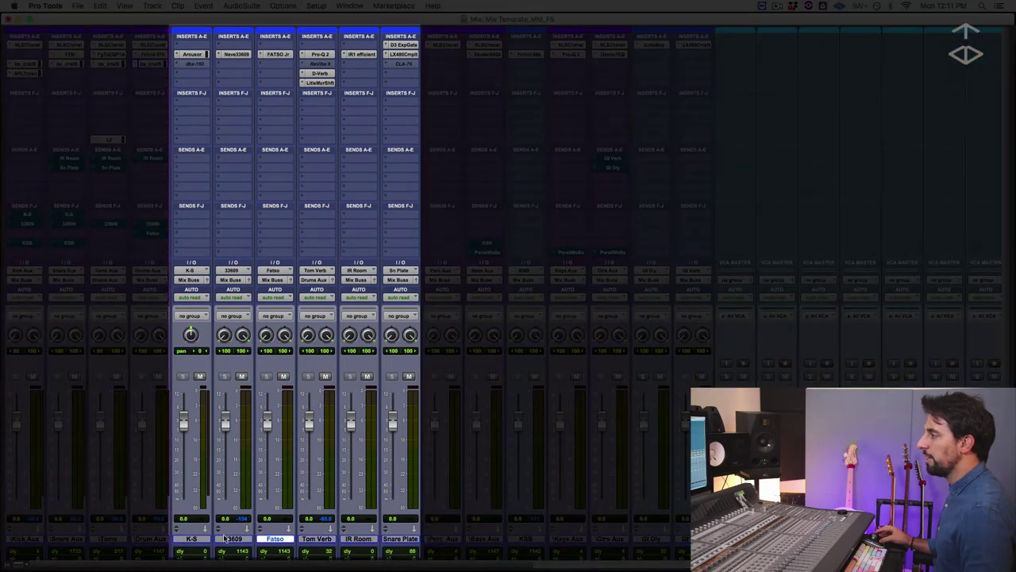
{"action": "left_click", "coordinate": [275, 539]}
{"action": "left_click", "coordinate": [190, 539], "text": "shift"}
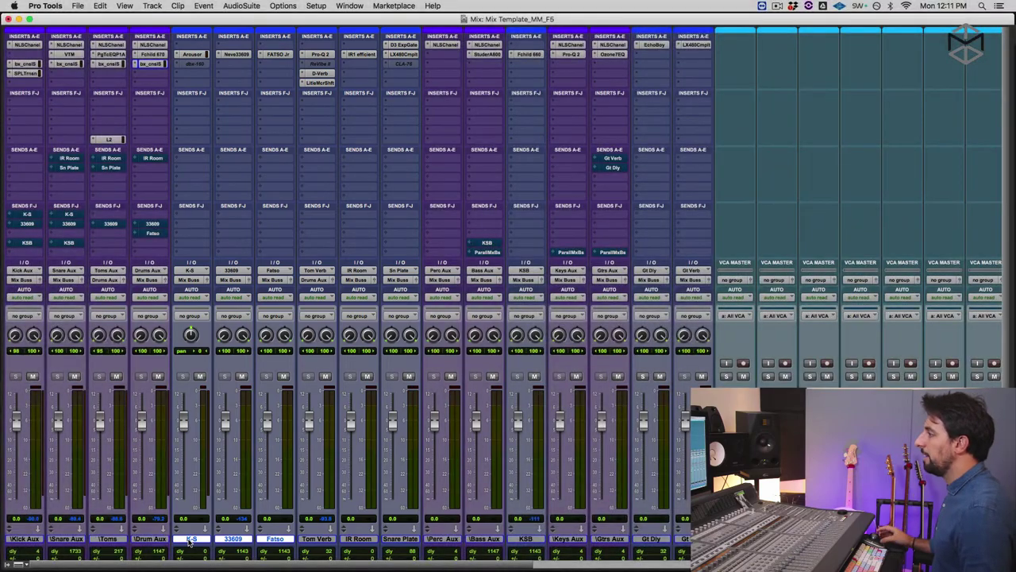
{"action": "left_click", "coordinate": [190, 539]}
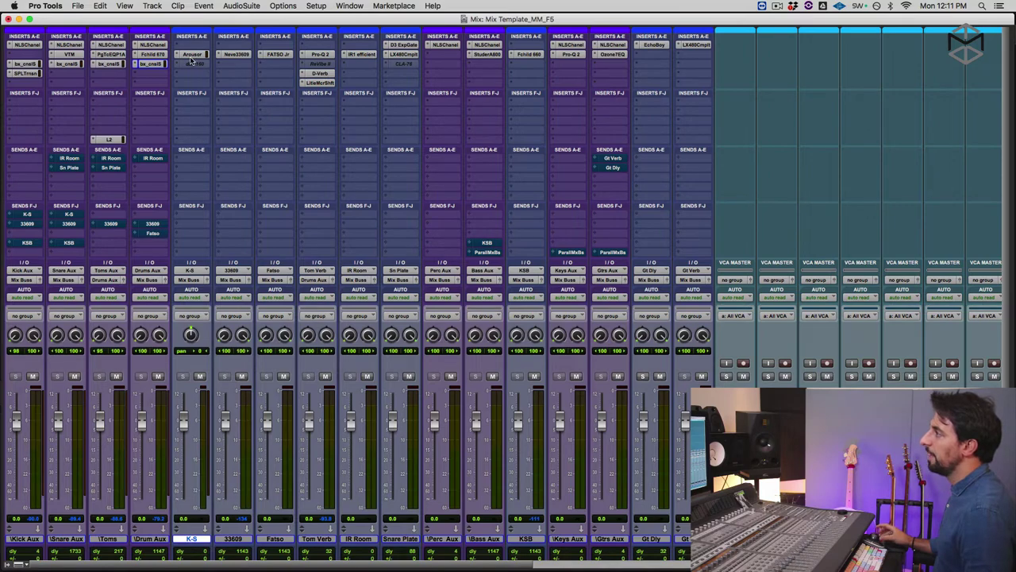
- Open the Arousor insert on the K-S track, set its detector high-pass cutoff to 97 Hz, and close it
{"action": "left_click", "coordinate": [193, 55]}
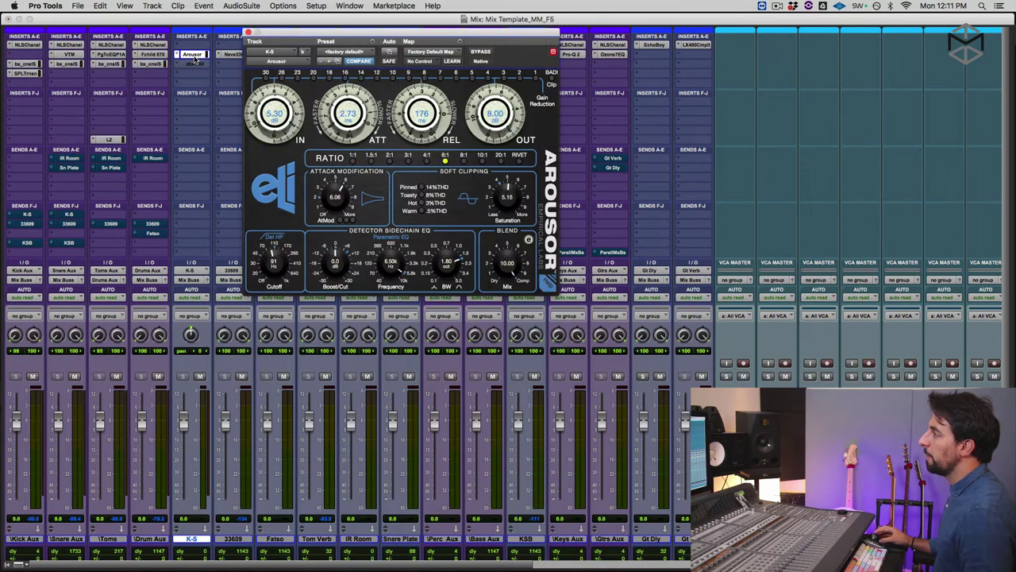
{"action": "left_click_drag", "start_coordinate": [311, 35], "coordinate": [322, 93]}
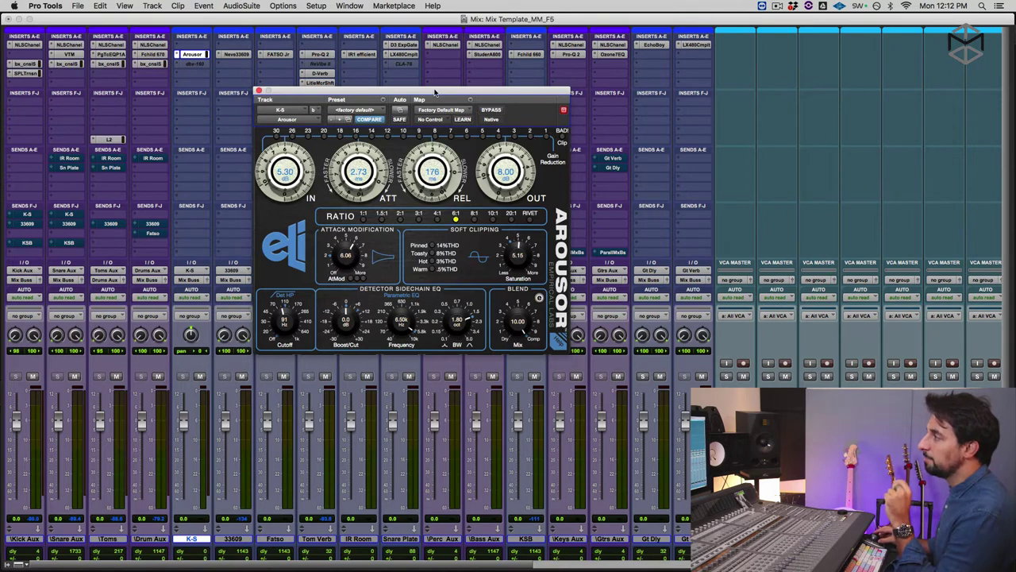
{"action": "left_click_drag", "start_coordinate": [435, 93], "coordinate": [464, 91]}
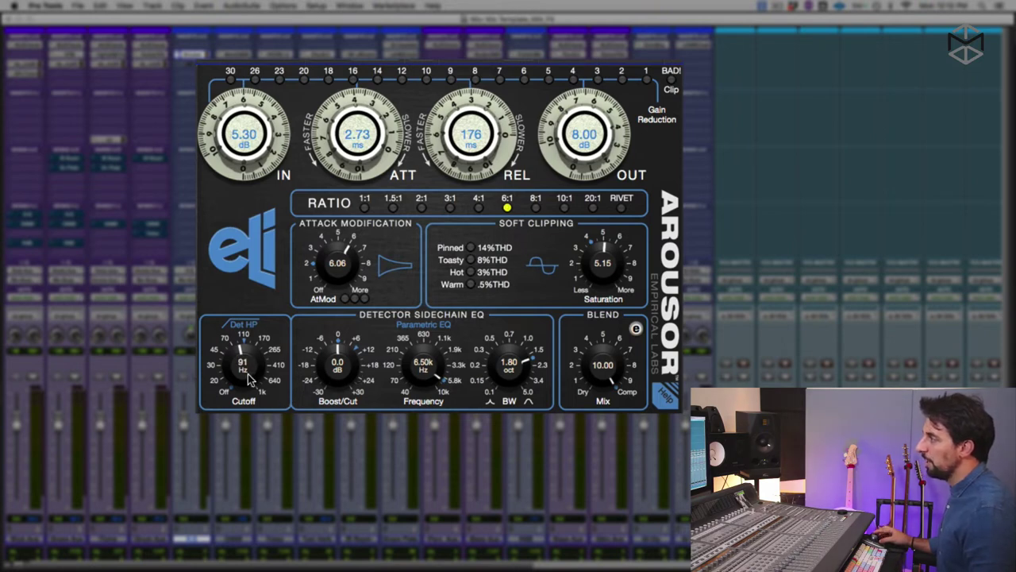
{"action": "left_click_drag", "start_coordinate": [249, 383], "coordinate": [252, 383]}
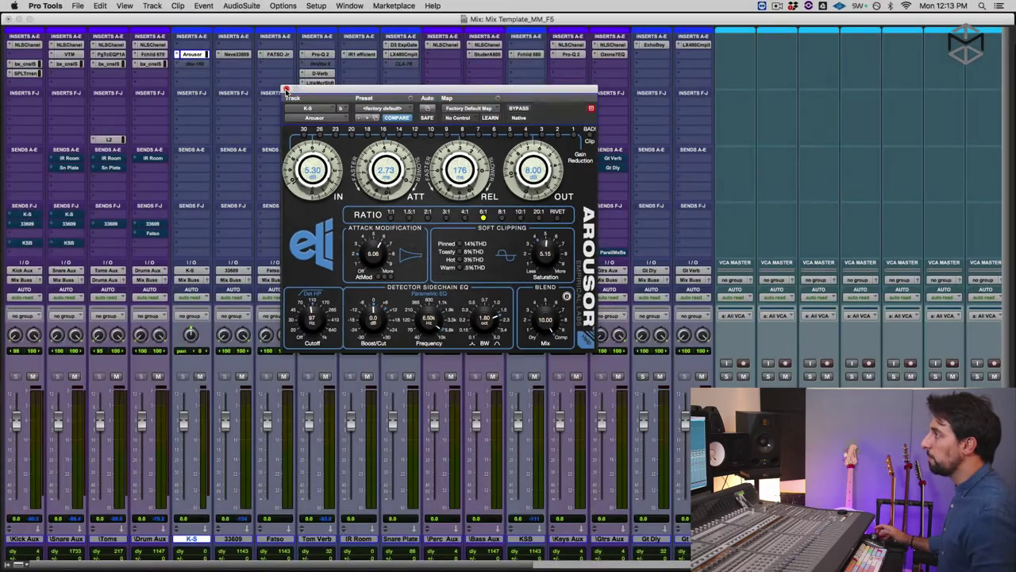
{"action": "left_click", "coordinate": [285, 89]}
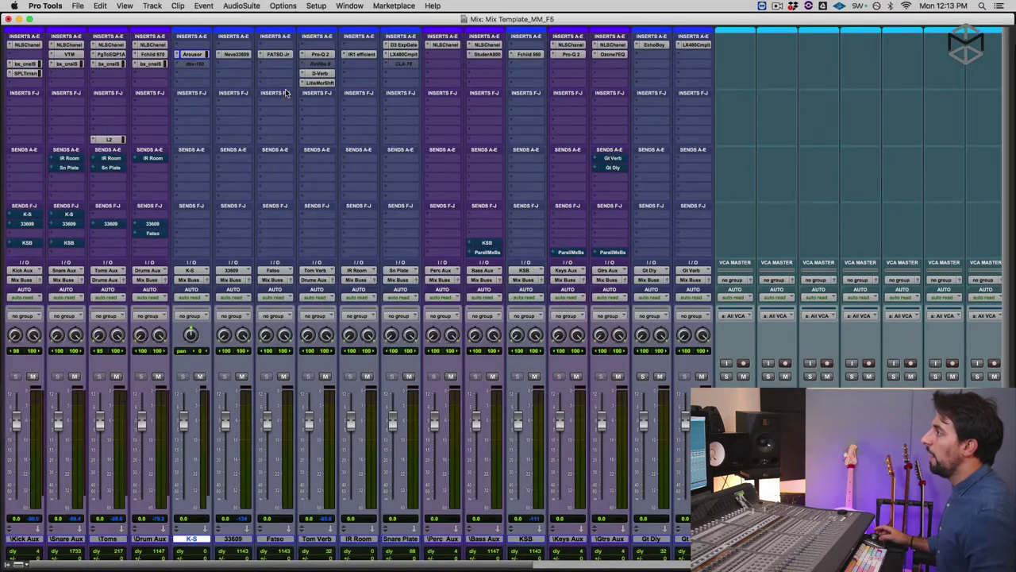
- Activate the K-S track's dbx-160 insert, inspect its compression settings, and close its window
{"action": "left_click", "coordinate": [194, 64], "text": "super"}
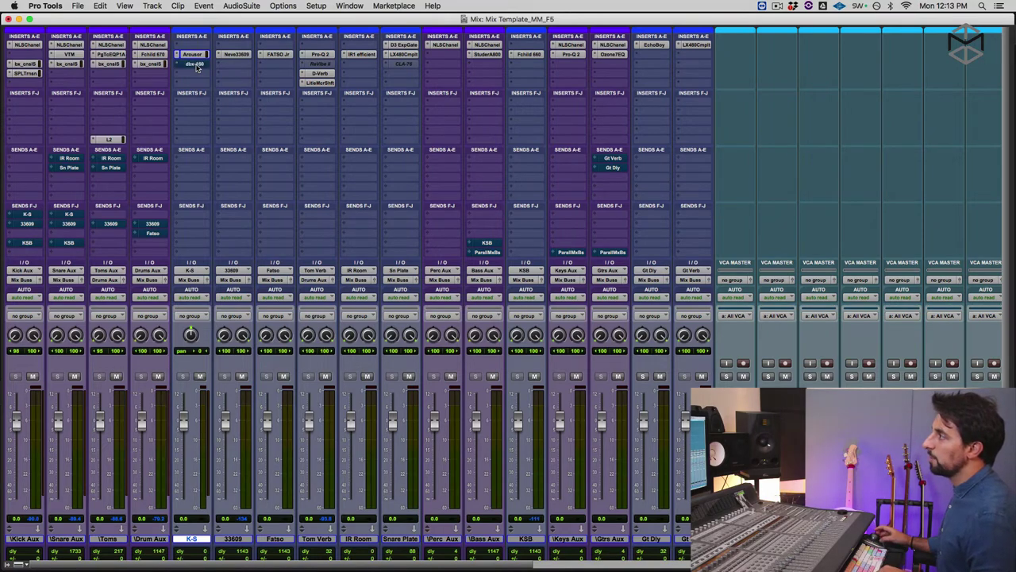
{"action": "left_click", "coordinate": [195, 63]}
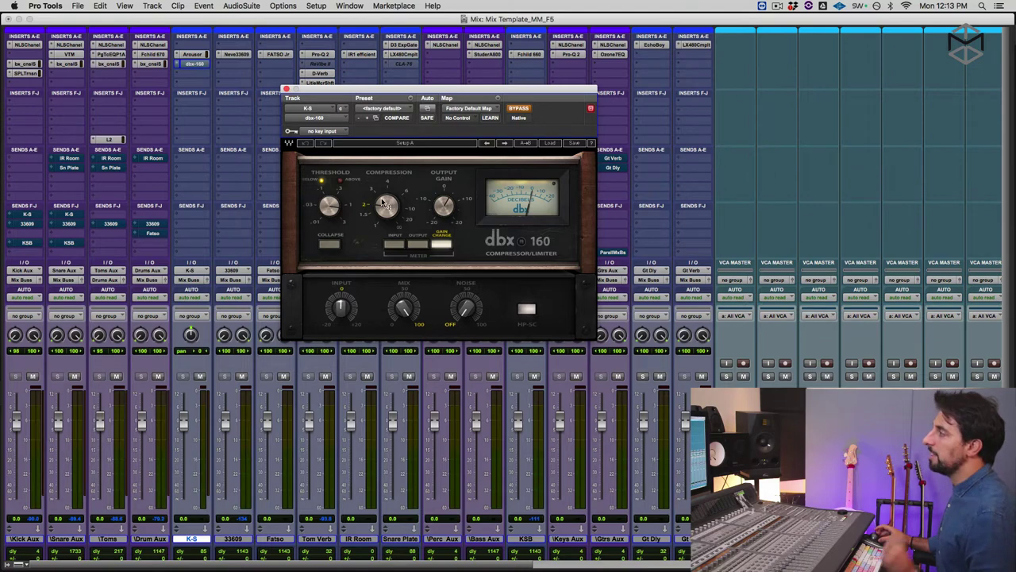
{"action": "mouse_move", "coordinate": [380, 196]}
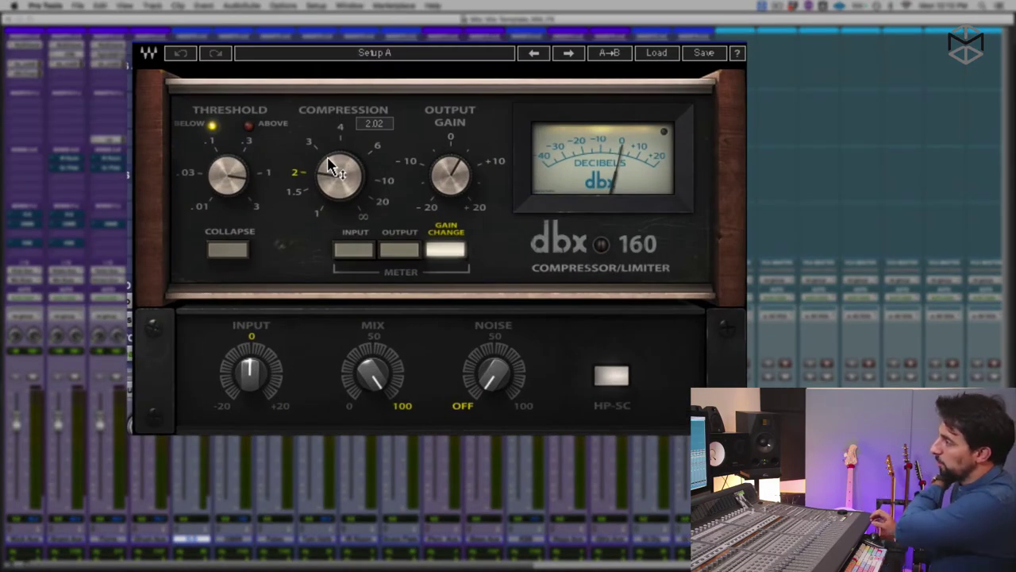
{"action": "left_click_drag", "start_coordinate": [332, 167], "coordinate": [343, 177]}
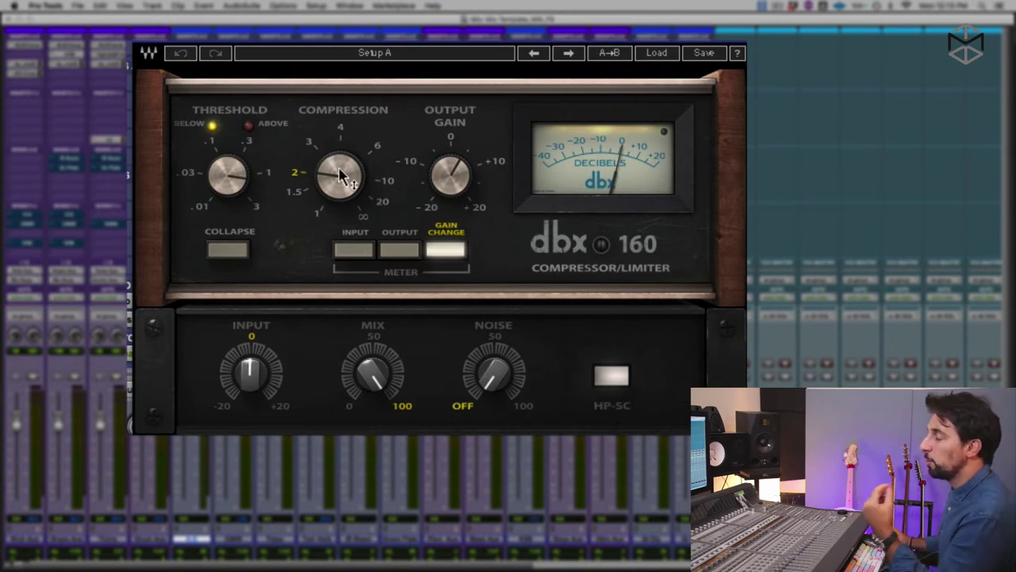
{"action": "mouse_move", "coordinate": [340, 175]}
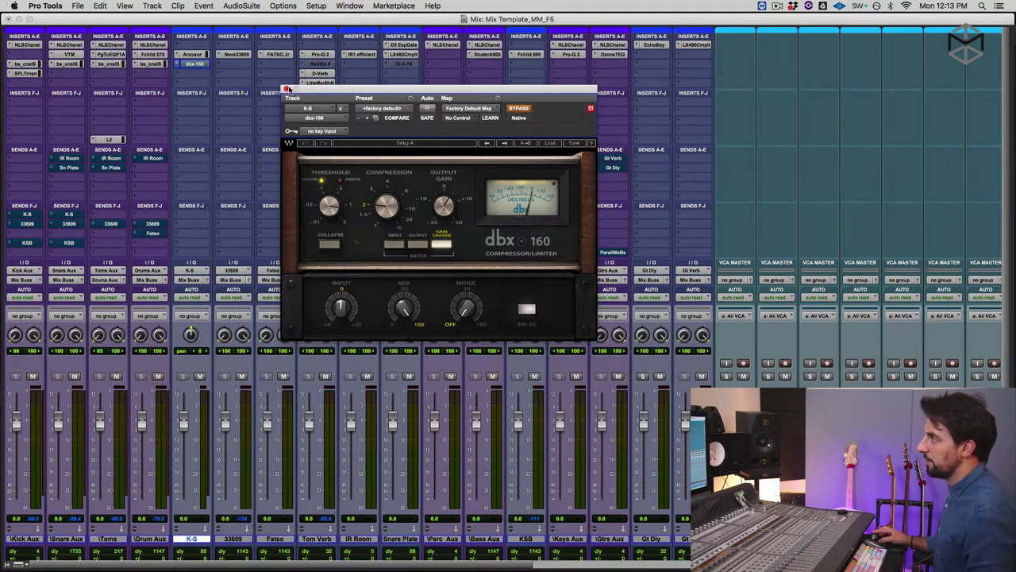
{"action": "left_click", "coordinate": [287, 88]}
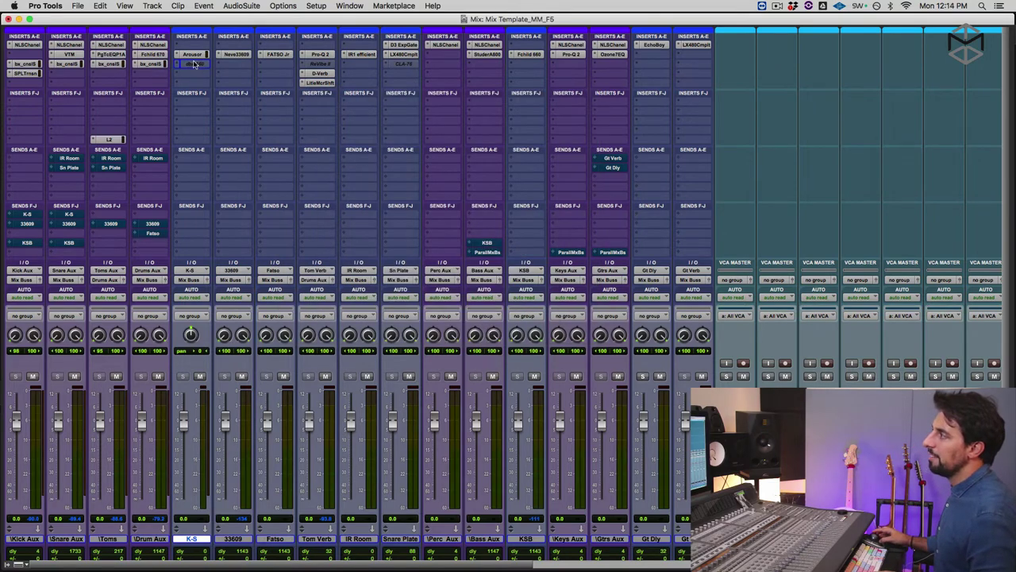
- Reopen the K-S track's Arousor insert to review its compression settings, and close its window
{"action": "left_click", "coordinate": [191, 54]}
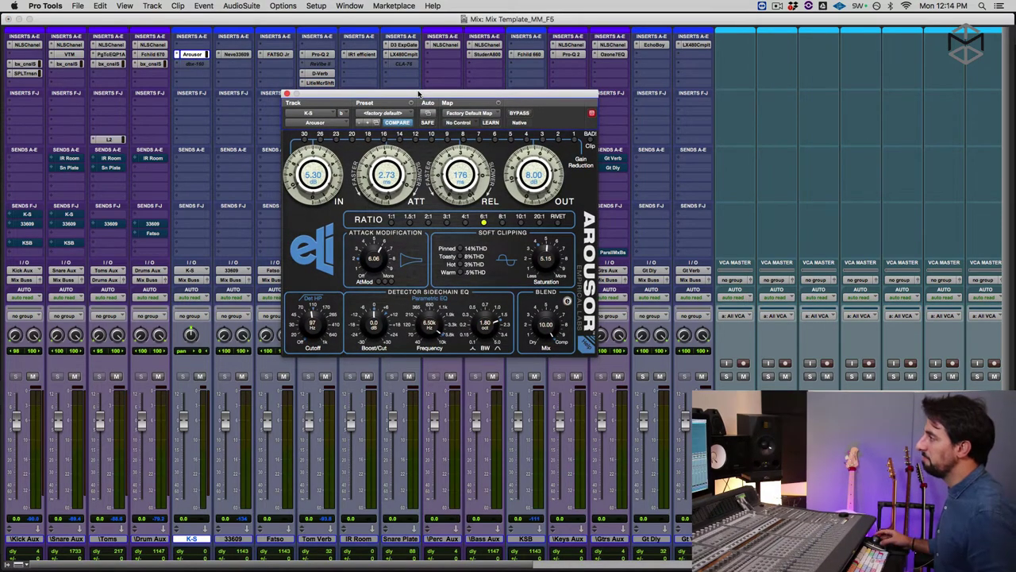
{"action": "left_click", "coordinate": [287, 94]}
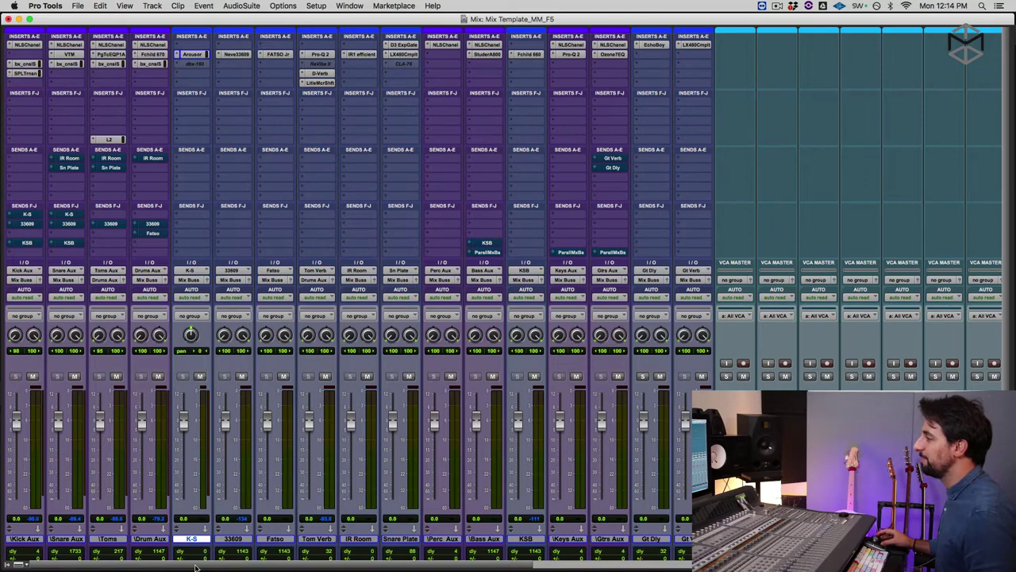
- Select the 33609 track, inspect the limiter and compressor settings of its Neve 33609 insert, and close the plug-in window
{"action": "left_click", "coordinate": [236, 539]}
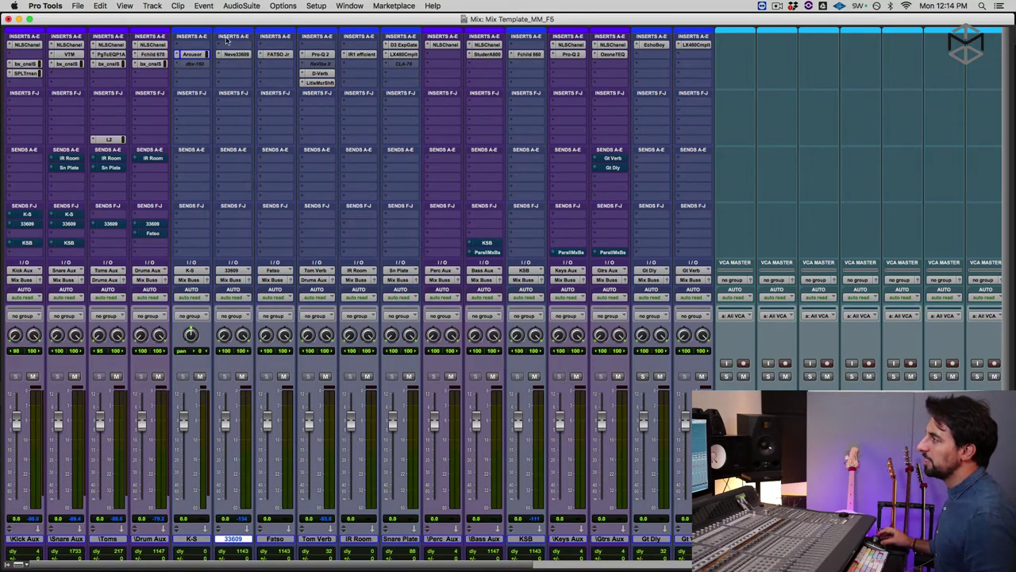
{"action": "left_click", "coordinate": [236, 54]}
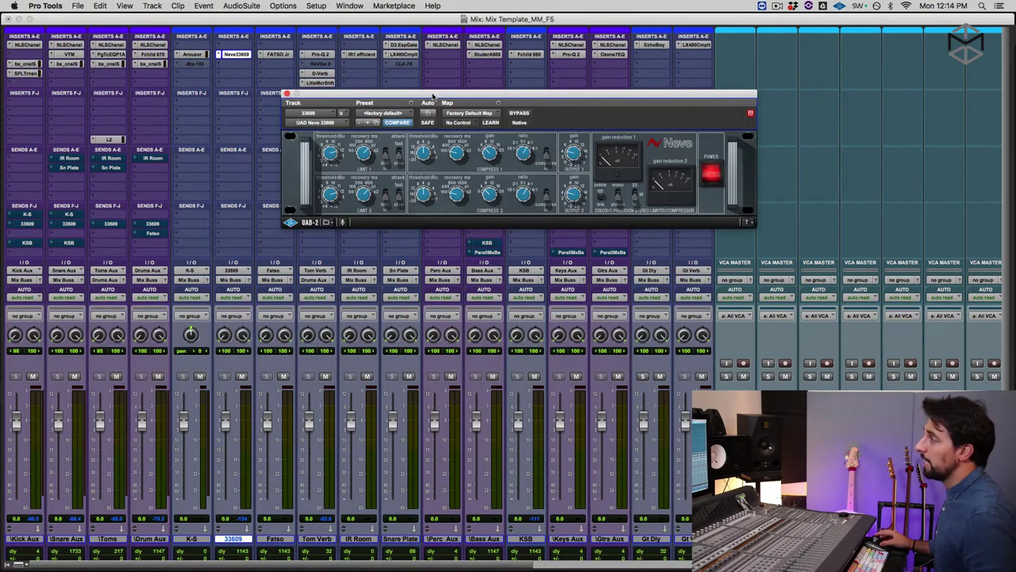
{"action": "left_click_drag", "start_coordinate": [428, 98], "coordinate": [388, 114]}
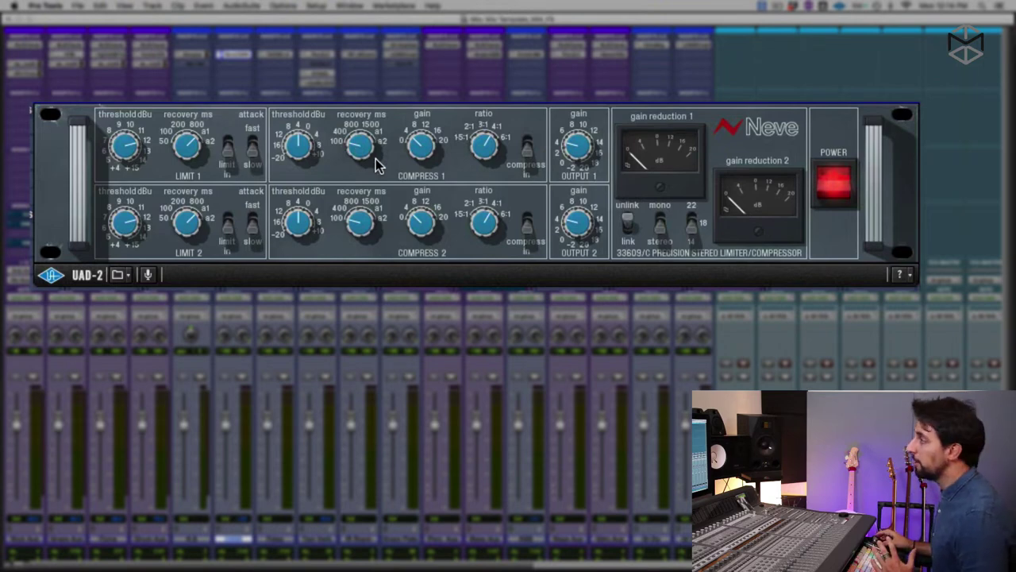
{"action": "left_click_drag", "start_coordinate": [361, 145], "coordinate": [356, 191]}
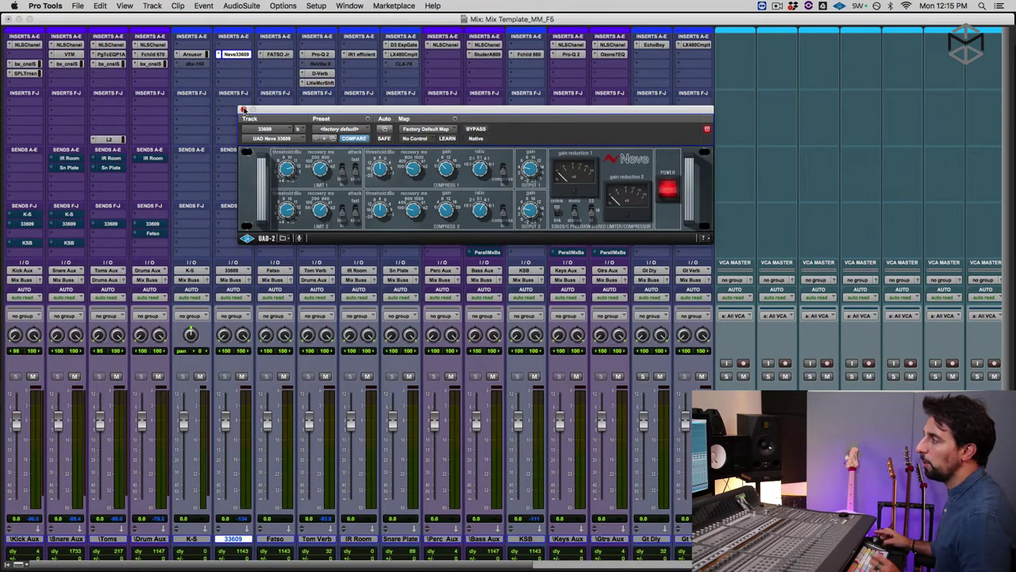
{"action": "left_click", "coordinate": [244, 110]}
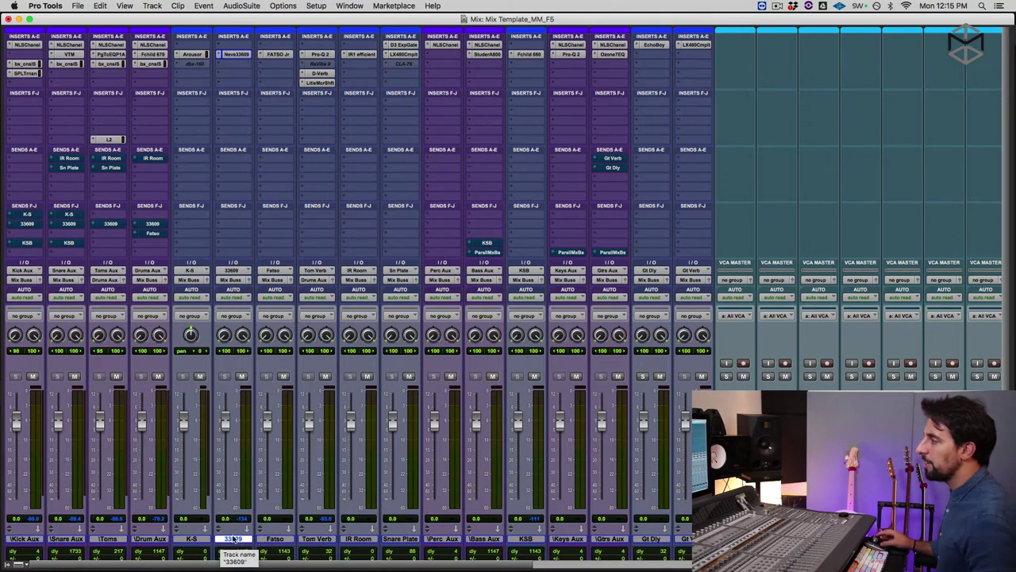
- Take the Fatso track's FATSO Jr insert out of bypass, close its window, and try moving the track's volume fader
{"action": "left_click", "coordinate": [283, 540]}
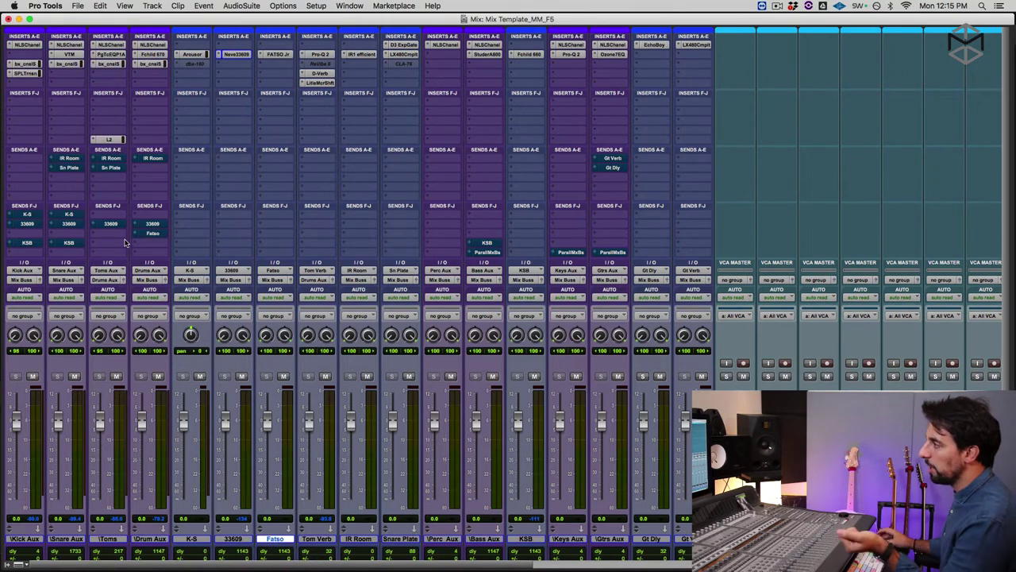
{"action": "left_click", "coordinate": [279, 54]}
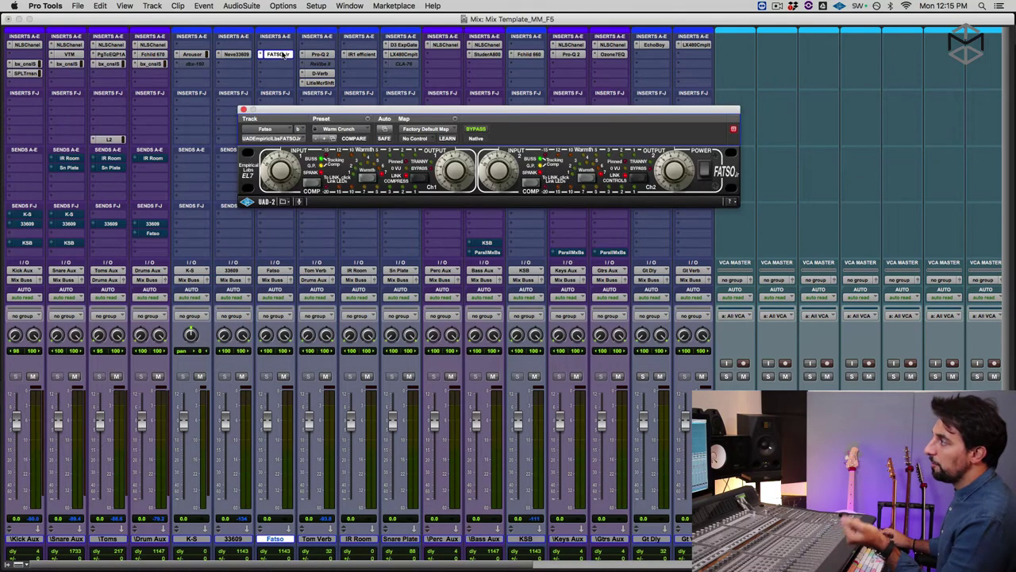
{"action": "left_click_drag", "start_coordinate": [354, 110], "coordinate": [324, 135]}
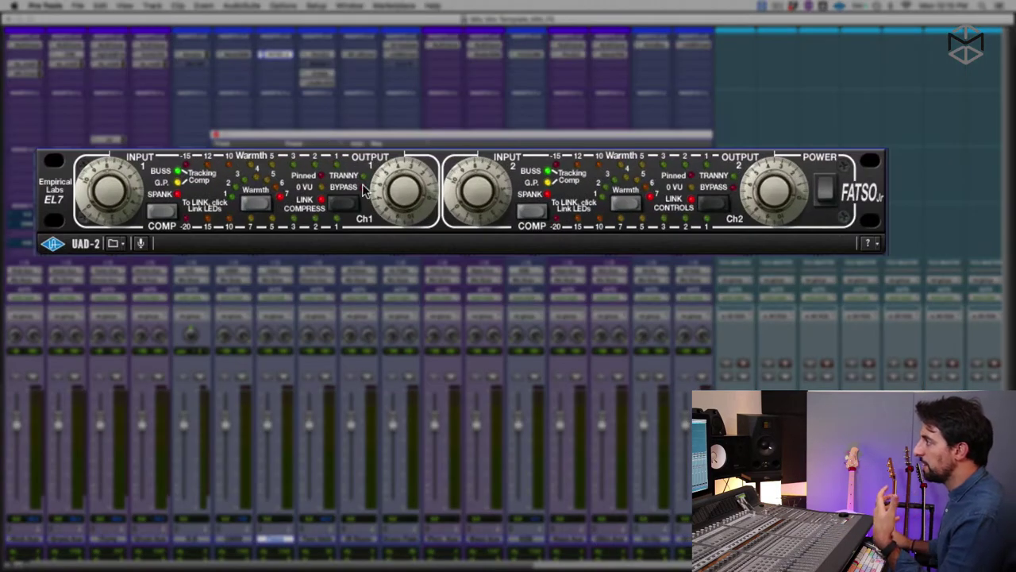
{"action": "left_click", "coordinate": [344, 204]}
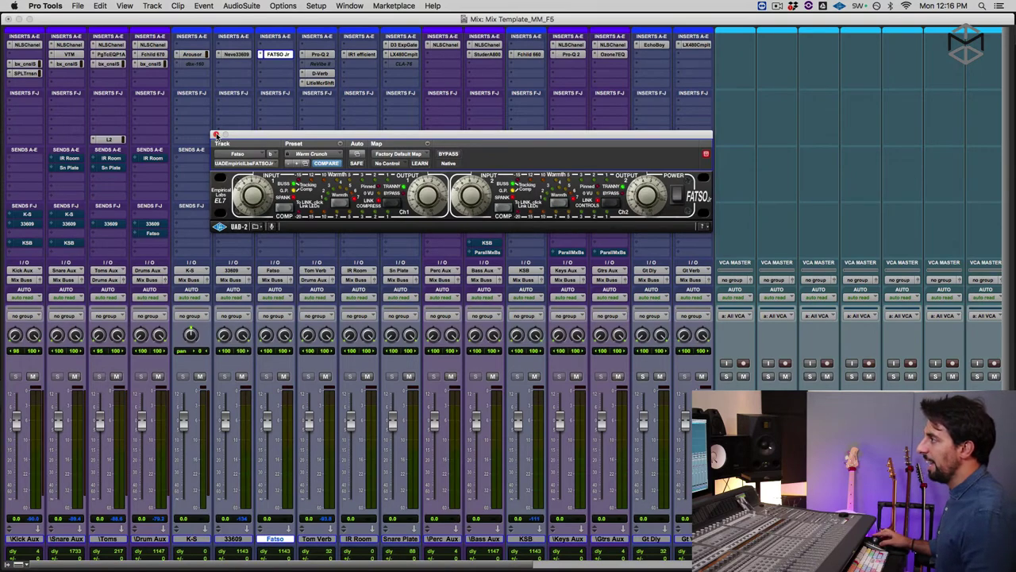
{"action": "left_click", "coordinate": [215, 135]}
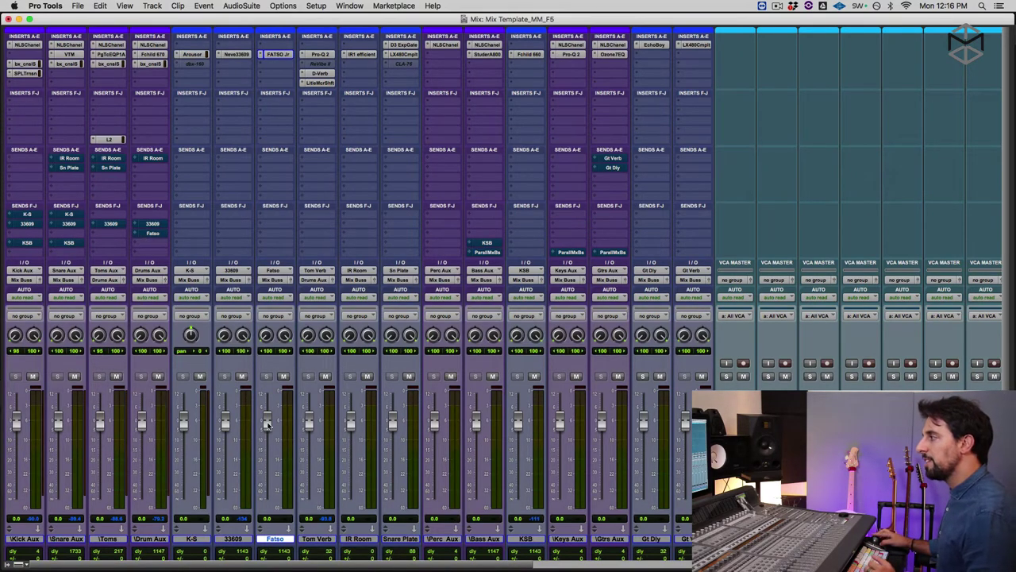
{"action": "left_click_drag", "start_coordinate": [267, 423], "coordinate": [268, 528]}
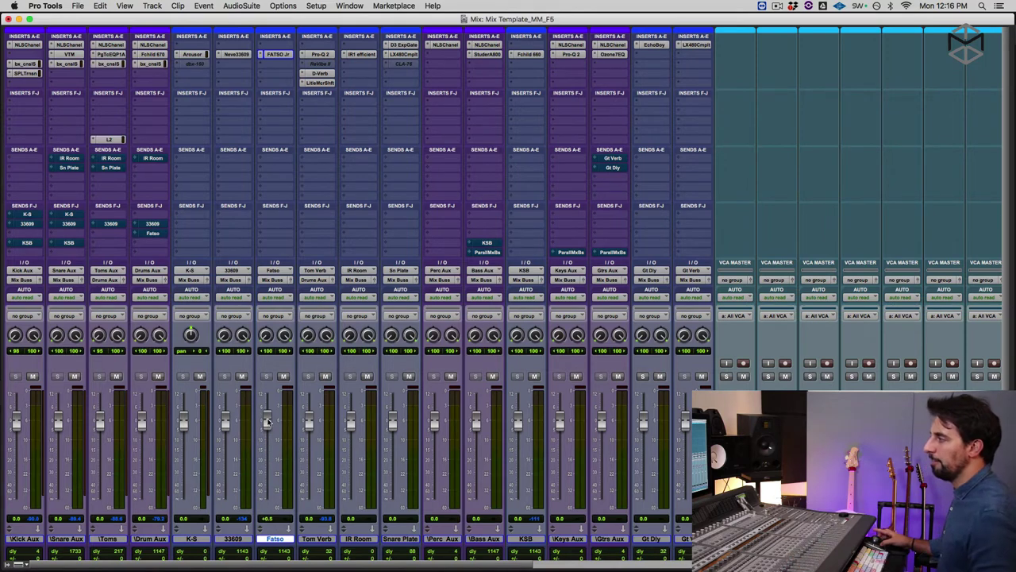
- Highlight the reverb tracks from Tom Verb to Snare Plate and narrow the selection to the Tom Verb track
{"action": "left_click", "coordinate": [324, 544]}
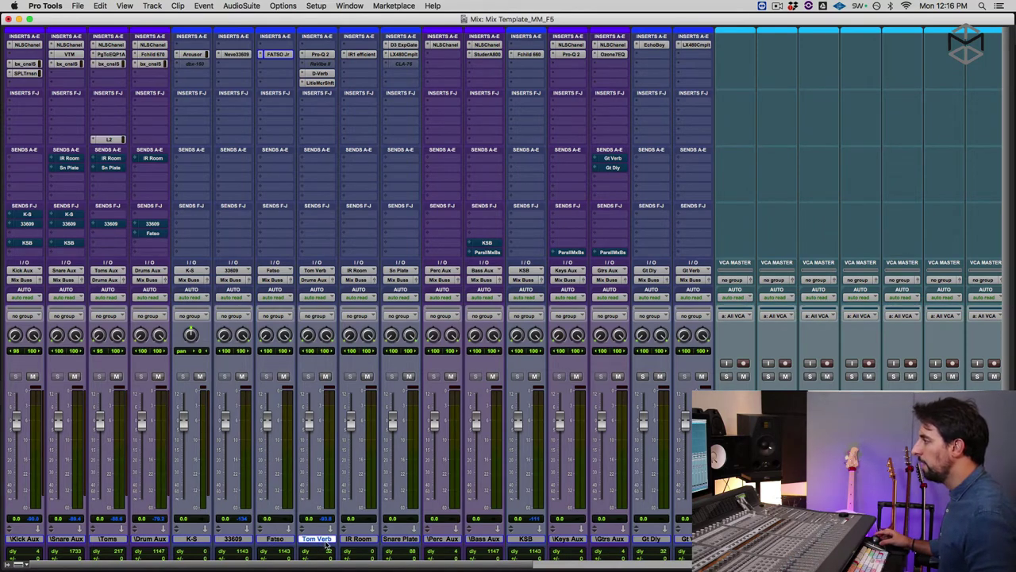
{"action": "left_click", "coordinate": [404, 540], "text": "shift"}
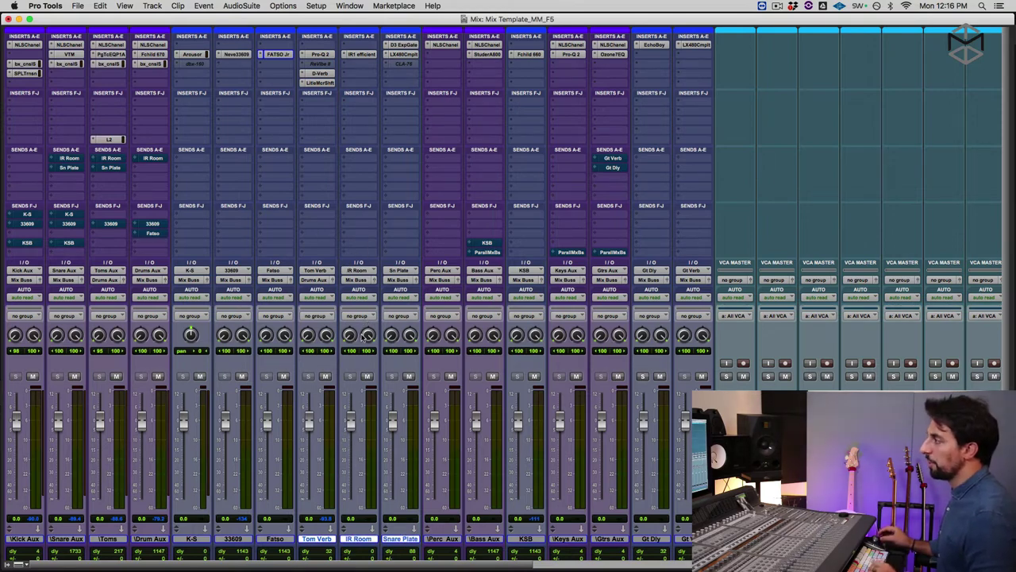
{"action": "left_click", "coordinate": [316, 539]}
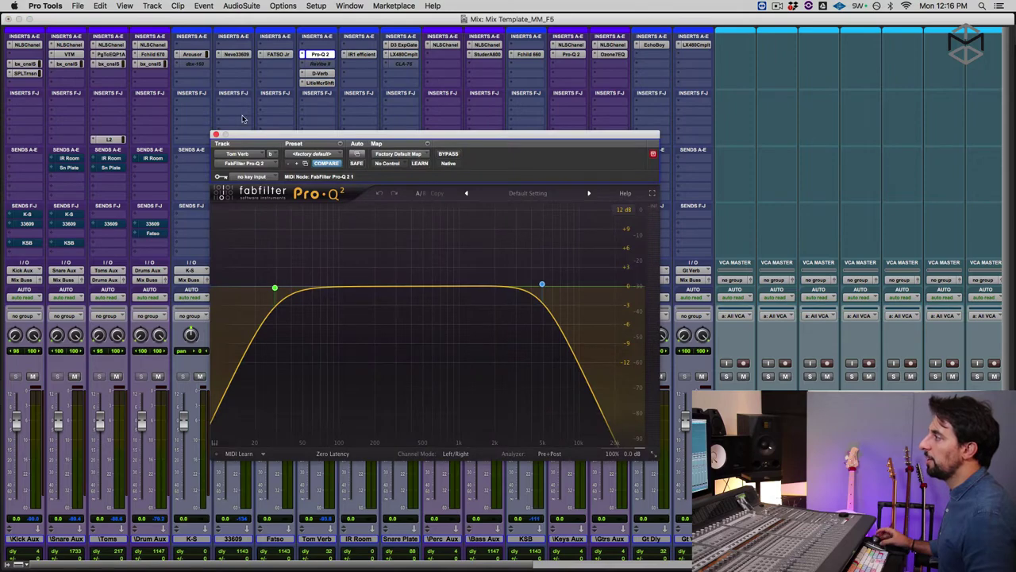
- Inspect the low-cut and high-cut bands in the Tom Verb track's Pro-Q 2 insert
{"action": "left_click_drag", "start_coordinate": [240, 134], "coordinate": [168, 98]}
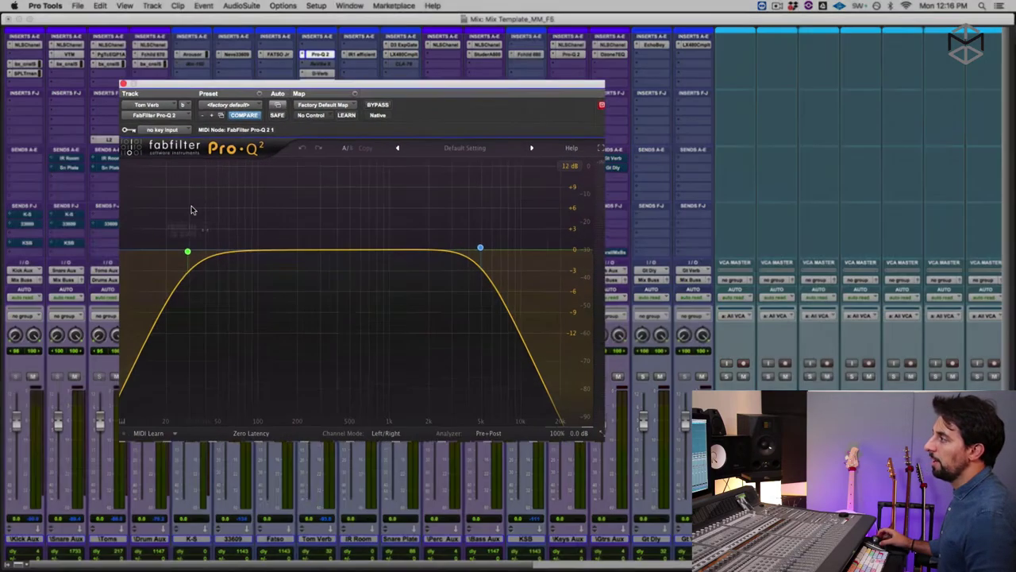
{"action": "mouse_move", "coordinate": [193, 242]}
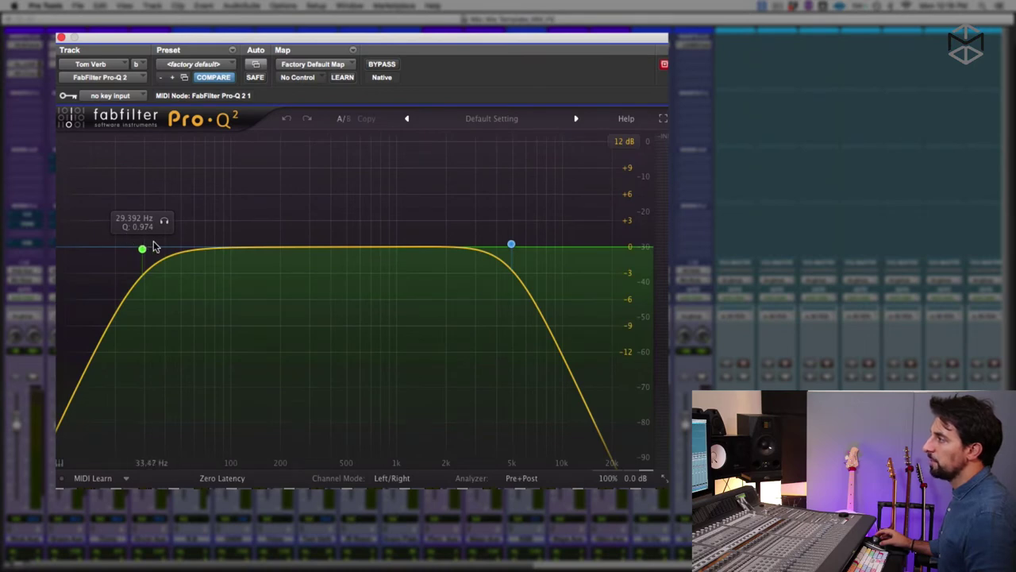
{"action": "mouse_move", "coordinate": [511, 249]}
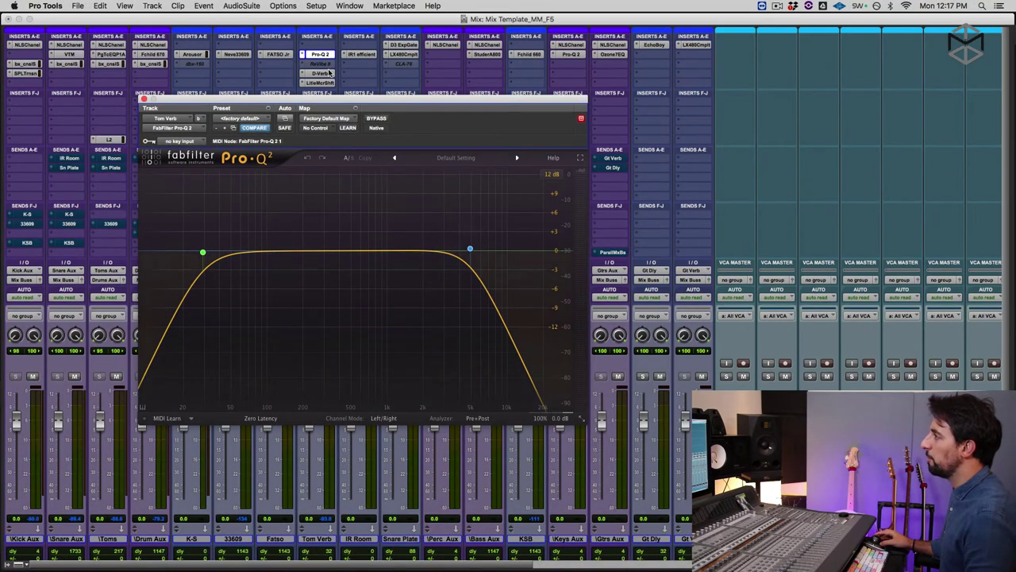
- Inspect the Tom Verb track's D-Verb and Little MicroShift inserts, and close the plug-in window
{"action": "left_click", "coordinate": [324, 76]}
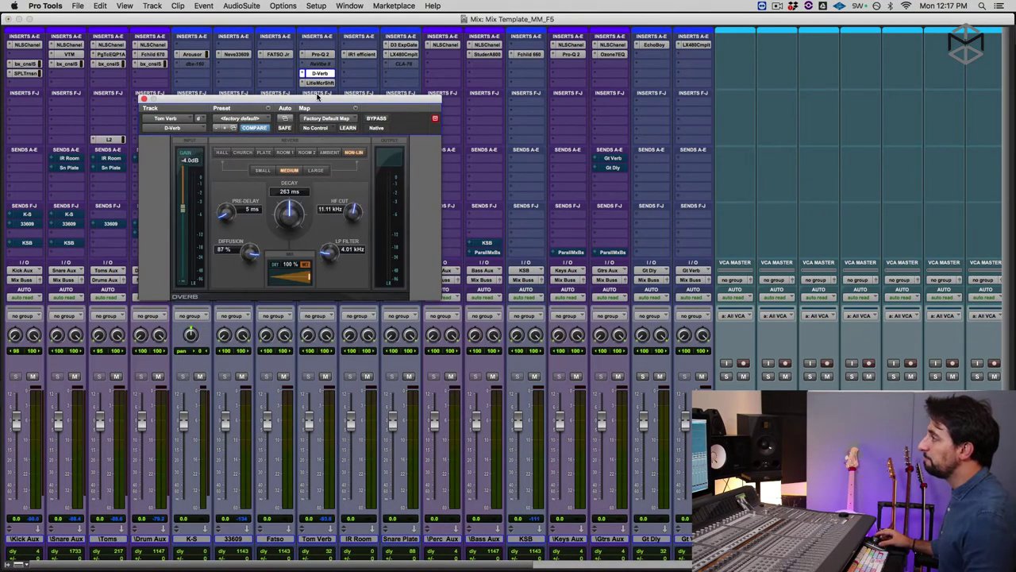
{"action": "left_click_drag", "start_coordinate": [318, 96], "coordinate": [524, 98]}
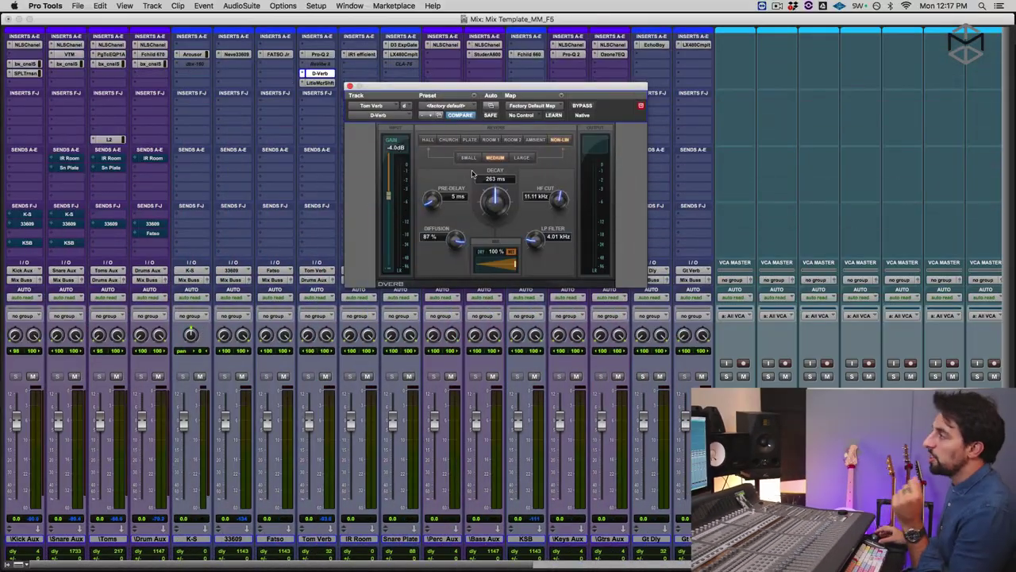
{"action": "left_click", "coordinate": [321, 82]}
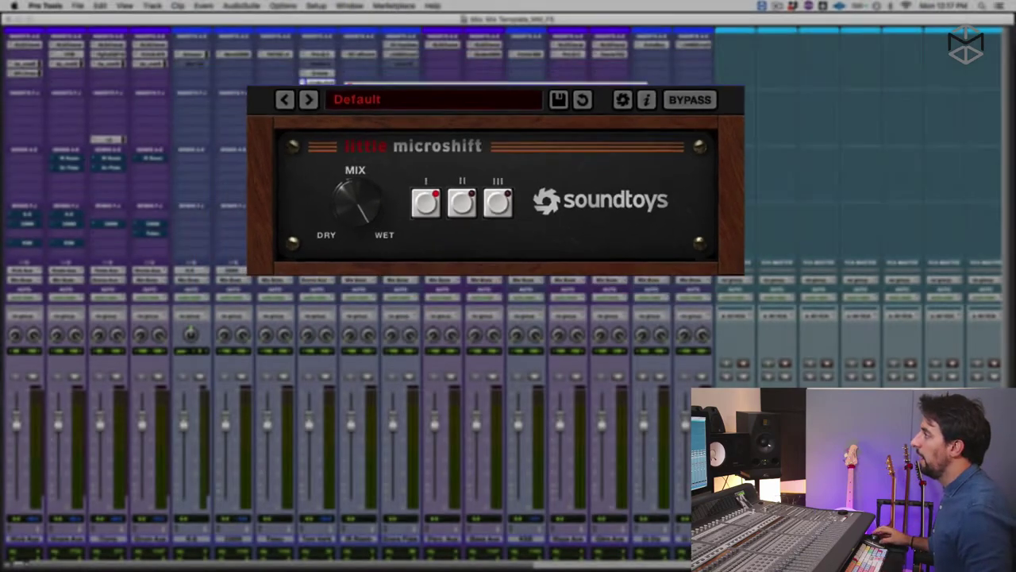
{"action": "left_click", "coordinate": [350, 85]}
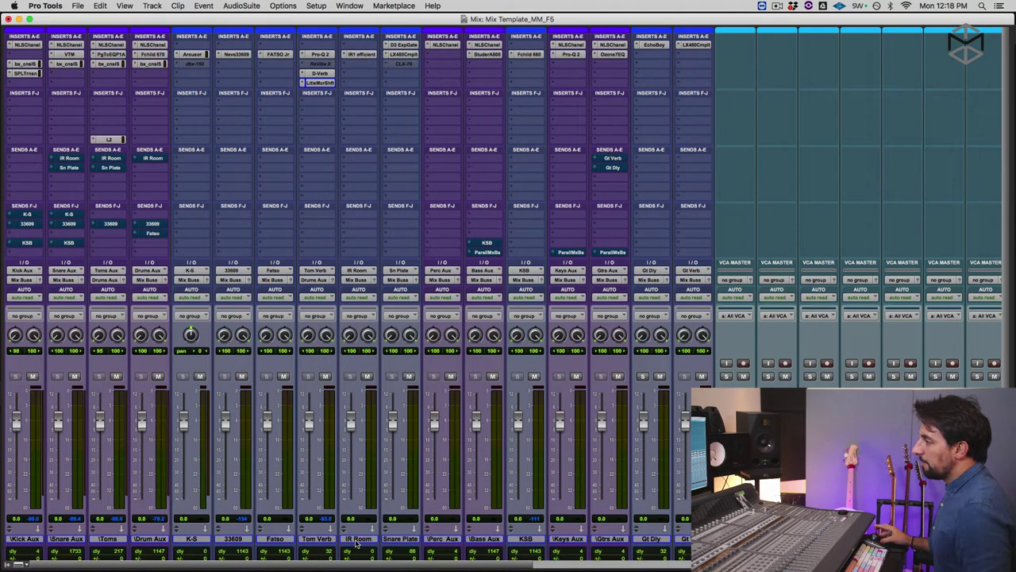
- Highlight the IR Room and Snare Plate tracks, and inspect the IR Room track's IR1 efficient reverb insert before closing it
{"action": "left_click", "coordinate": [357, 543]}
{"action": "left_click", "coordinate": [412, 543], "text": "shift"}
{"action": "left_click", "coordinate": [368, 540], "text": "alt"}
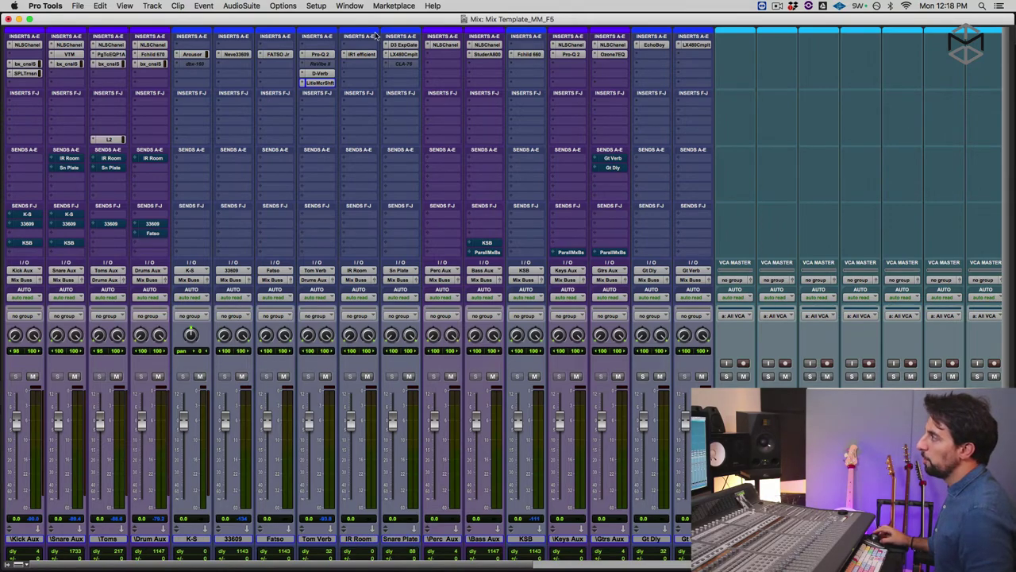
{"action": "left_click", "coordinate": [364, 55]}
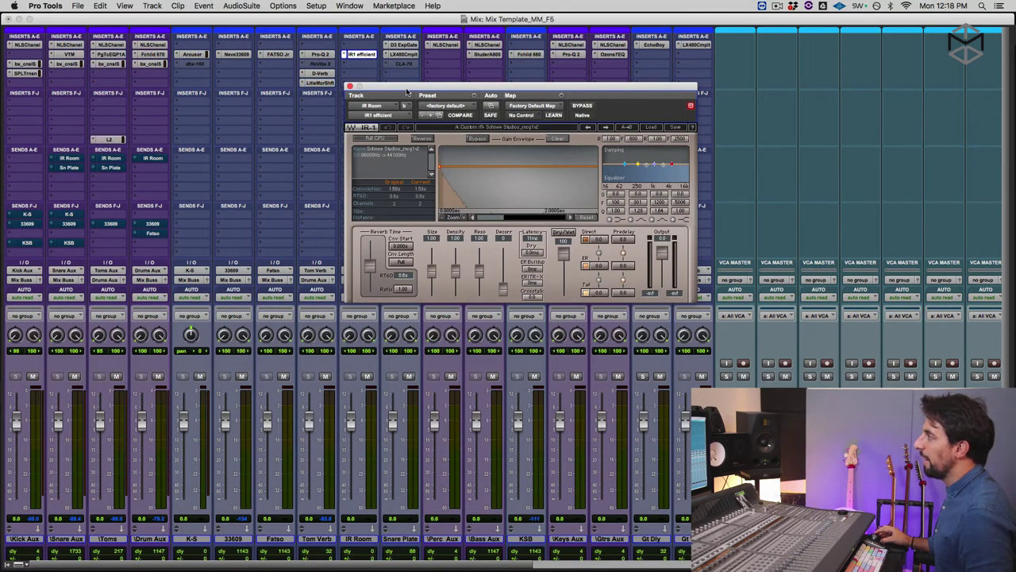
{"action": "left_click_drag", "start_coordinate": [405, 90], "coordinate": [393, 97]}
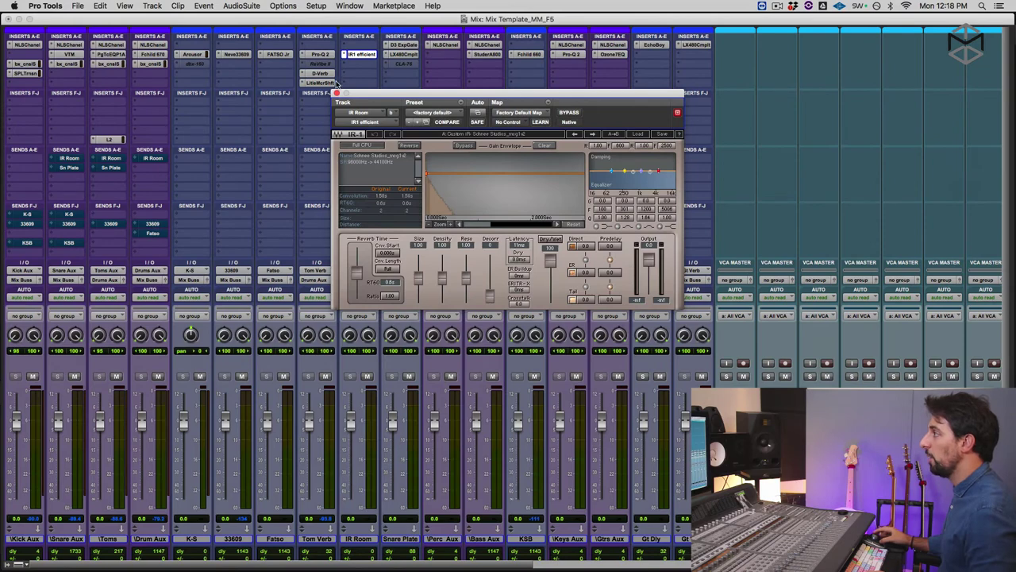
{"action": "left_click", "coordinate": [337, 94]}
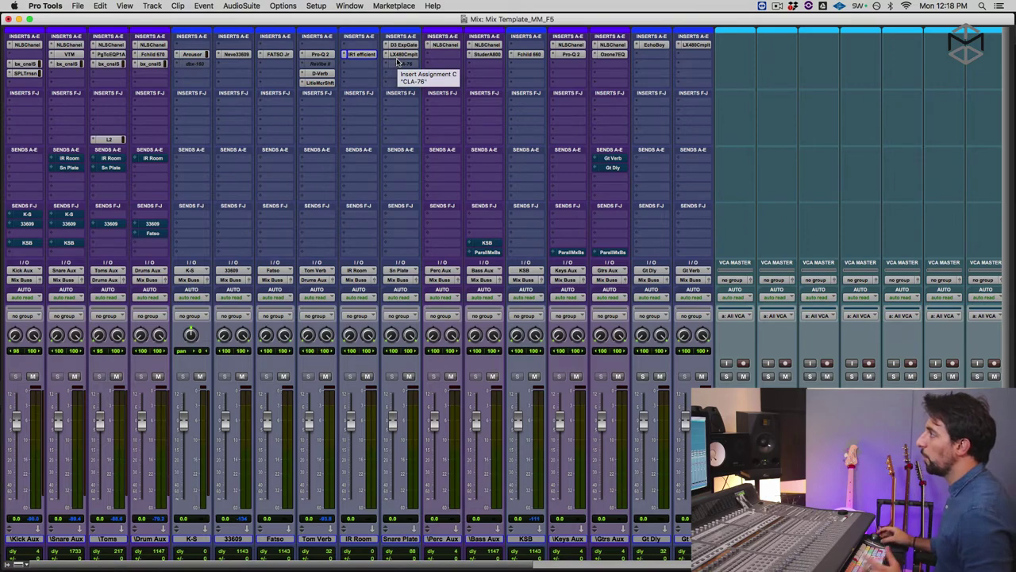
- Inspect the Snare Plate track's Expander/Gate and LX480 Complete reverb inserts, and close the plug-in window
{"action": "left_click", "coordinate": [404, 45]}
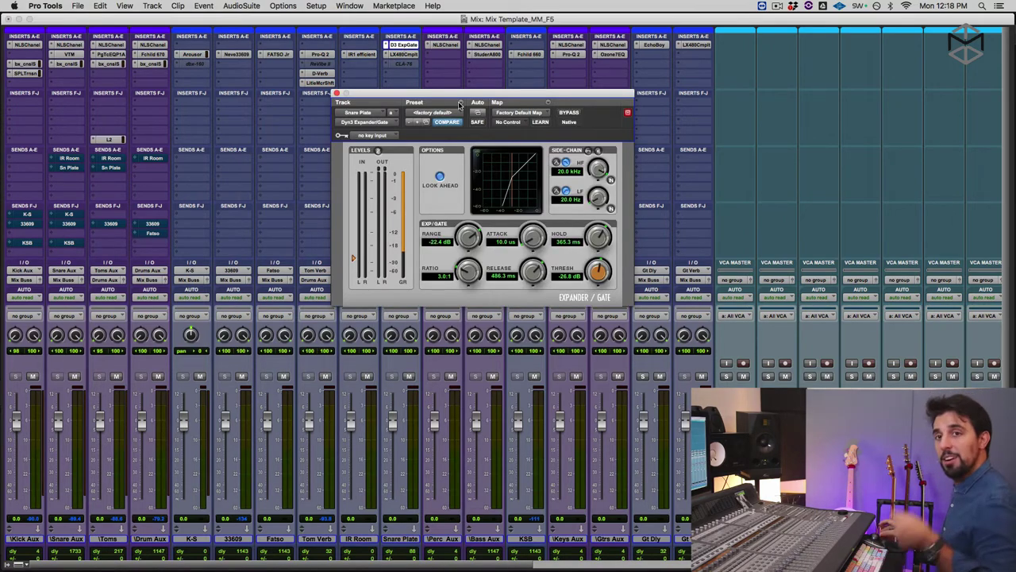
{"action": "left_click", "coordinate": [410, 55]}
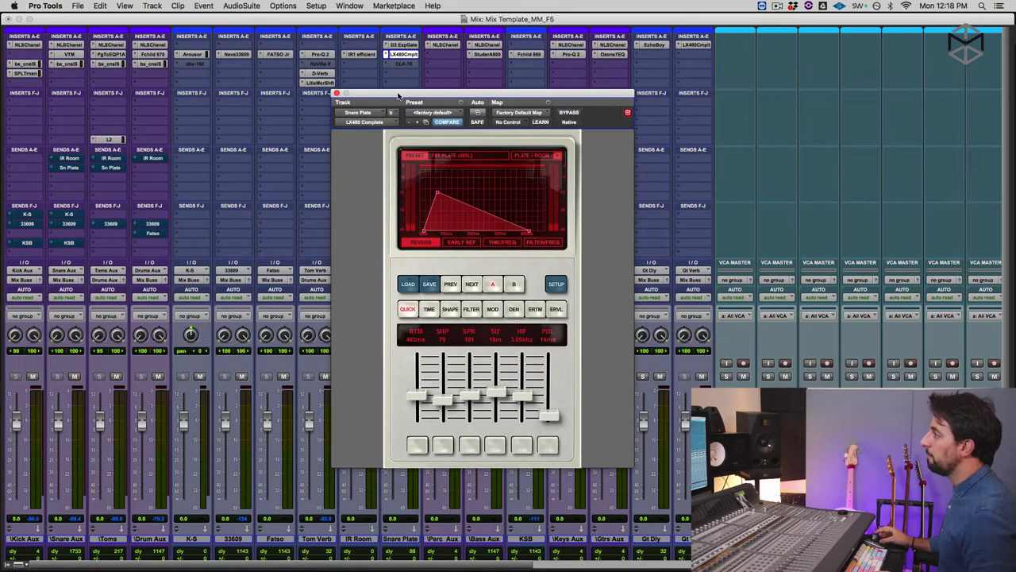
{"action": "left_click_drag", "start_coordinate": [398, 95], "coordinate": [389, 93]}
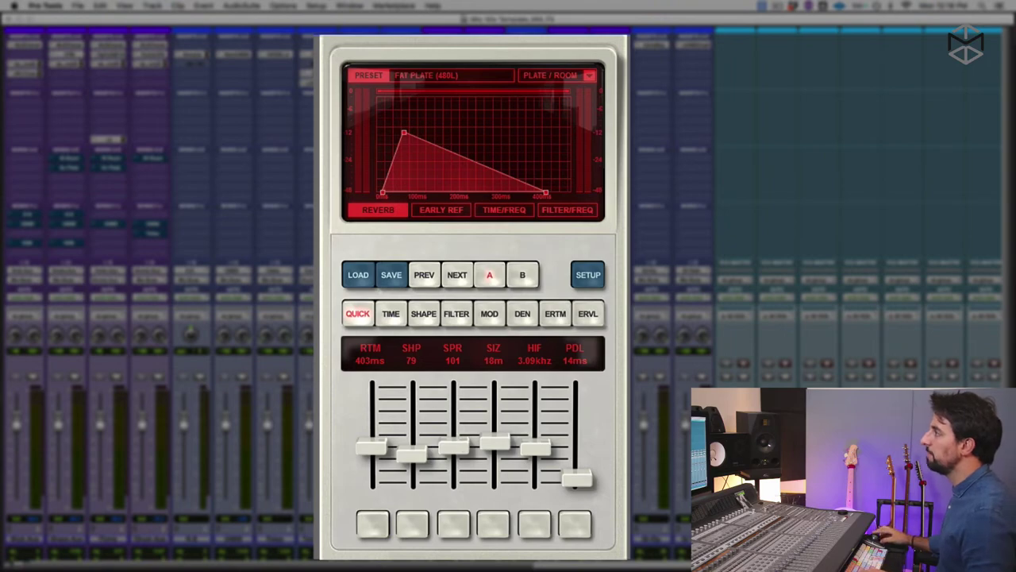
{"action": "key", "text": "super+w"}
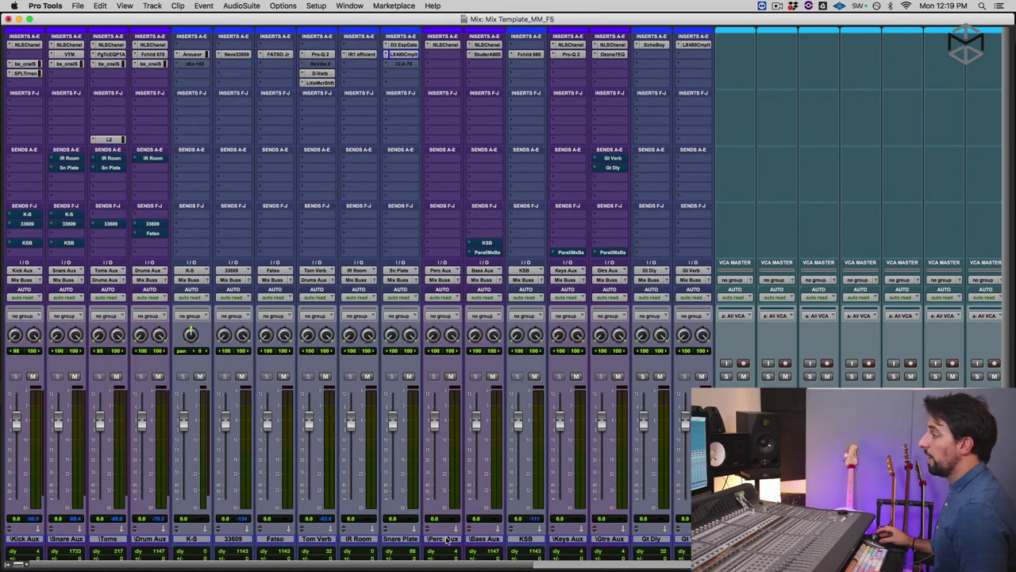
- Select the Perc Aux track and open its NLS Channel insert
{"action": "left_click", "coordinate": [446, 540]}
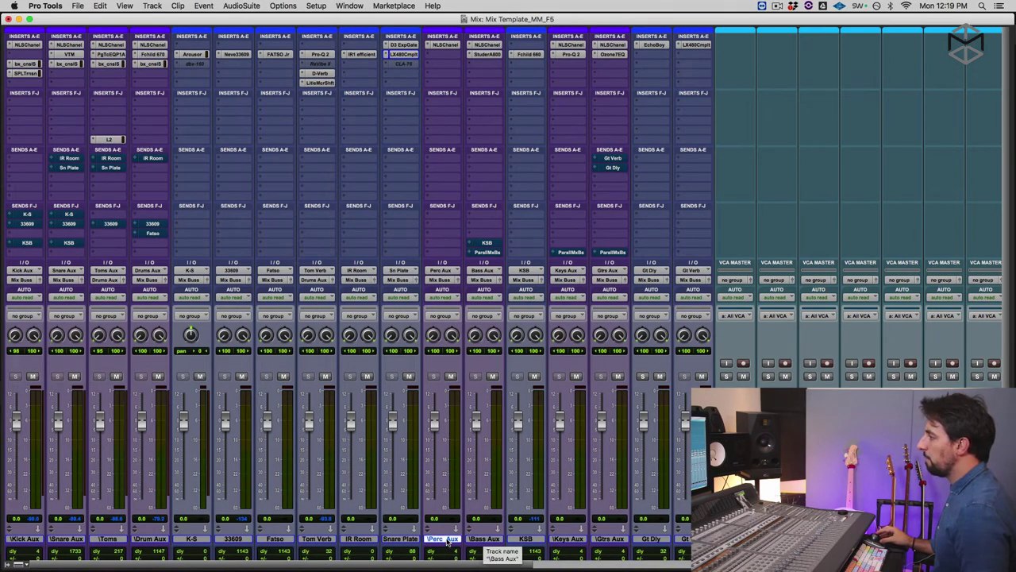
{"action": "left_click", "coordinate": [482, 540], "text": "shift"}
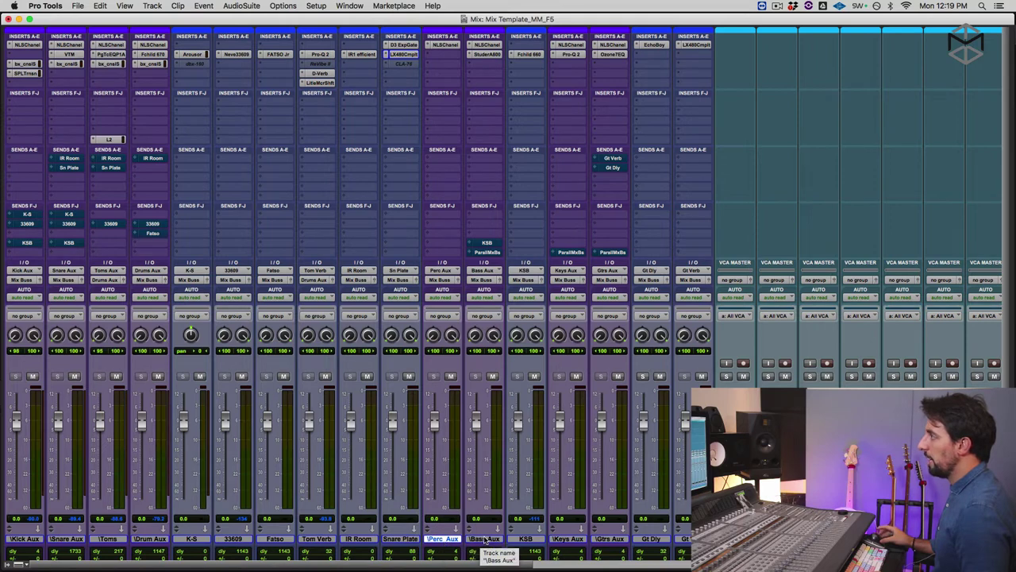
{"action": "left_click", "coordinate": [441, 539]}
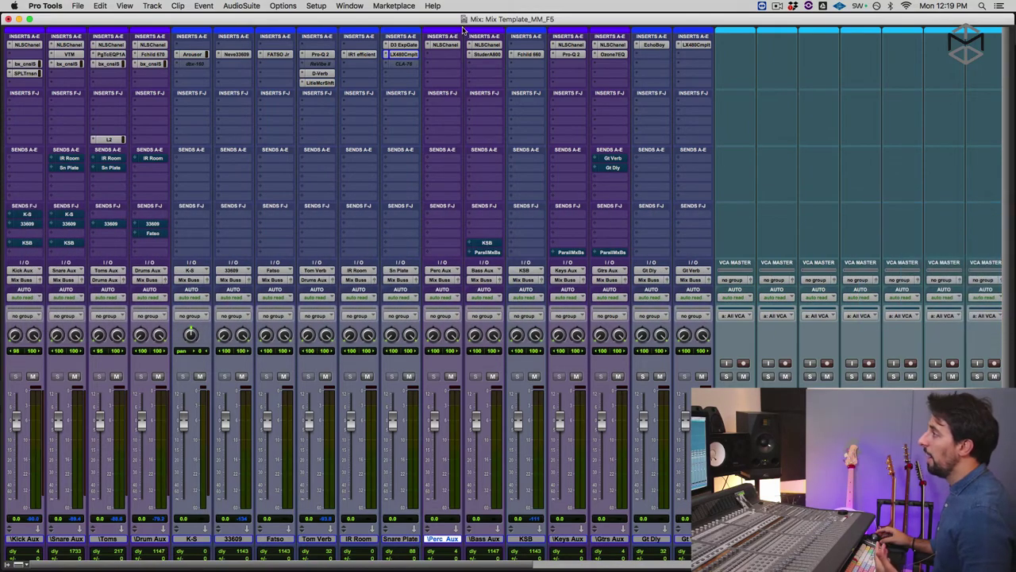
{"action": "left_click", "coordinate": [446, 46]}
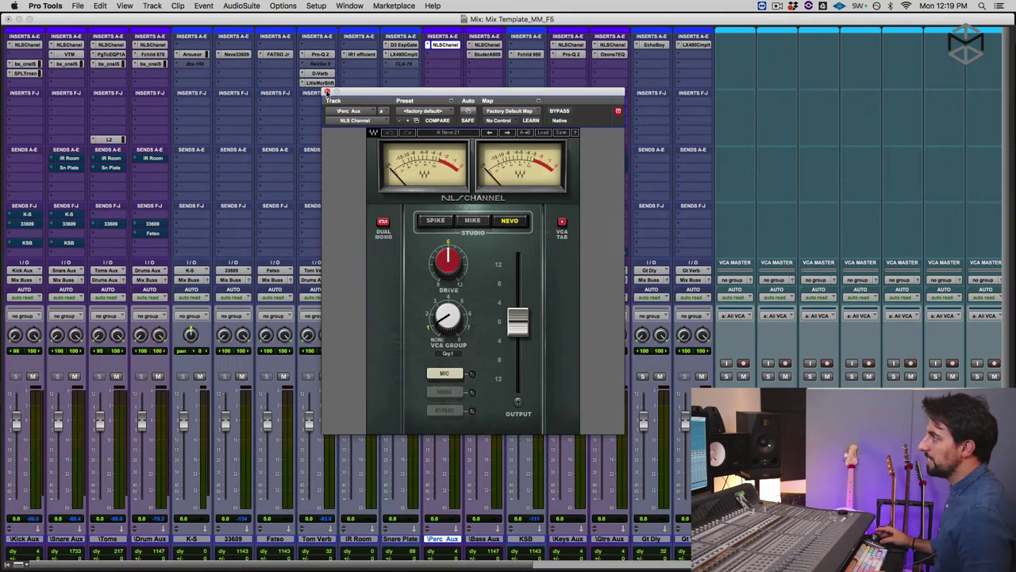
- Close the Perc Aux track's NLS Channel insert, select the Bass Aux track and open its NLS Channel insert
{"action": "left_click", "coordinate": [326, 93]}
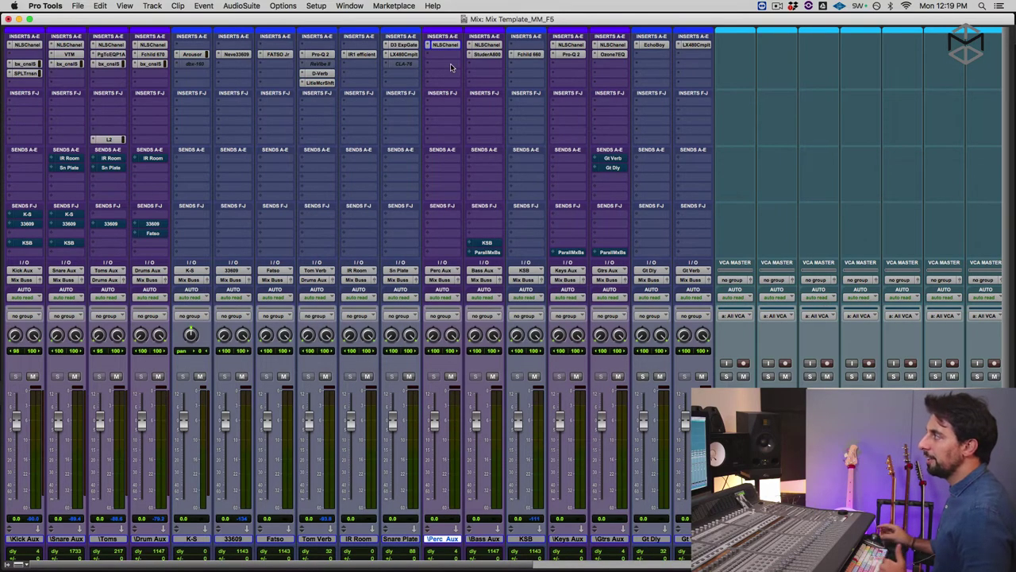
{"action": "left_click", "coordinate": [493, 539]}
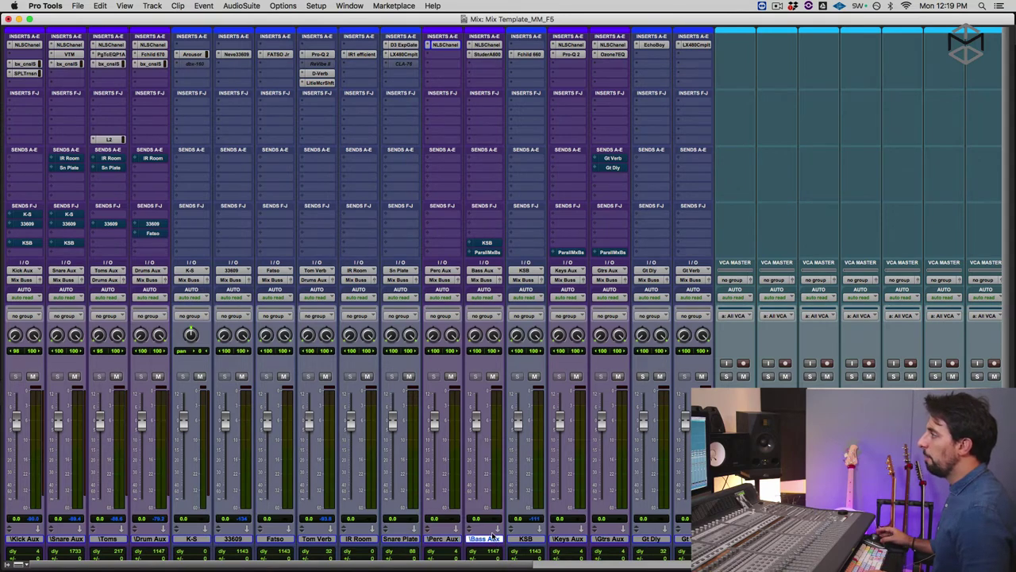
{"action": "left_click", "coordinate": [485, 45]}
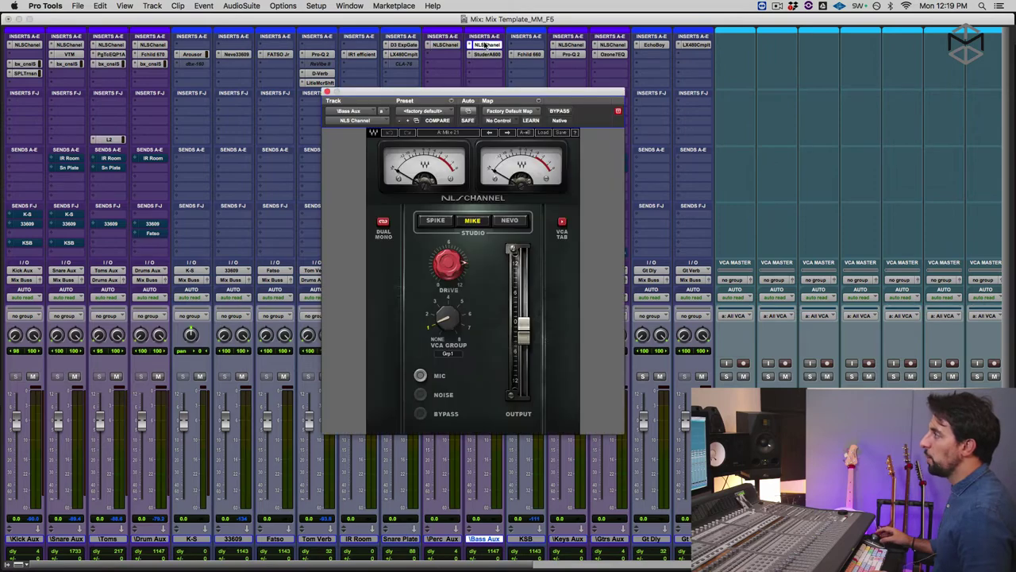
{"action": "left_click_drag", "start_coordinate": [441, 92], "coordinate": [508, 98]}
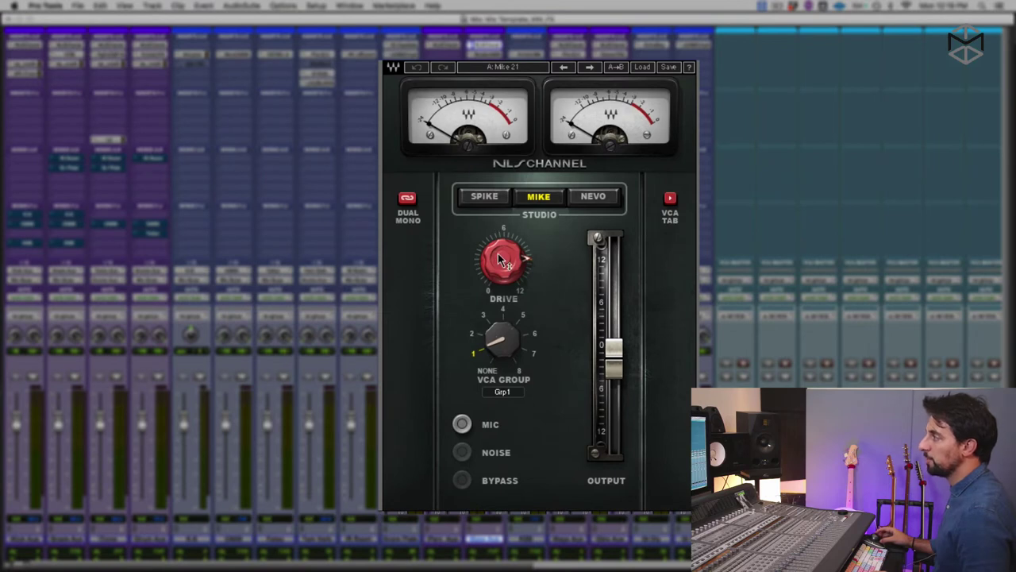
- Compare the Nevo and Spike studio models on the Bass Aux's NLS Channel, return it to Mike and close the plug-in window
{"action": "mouse_move", "coordinate": [498, 262]}
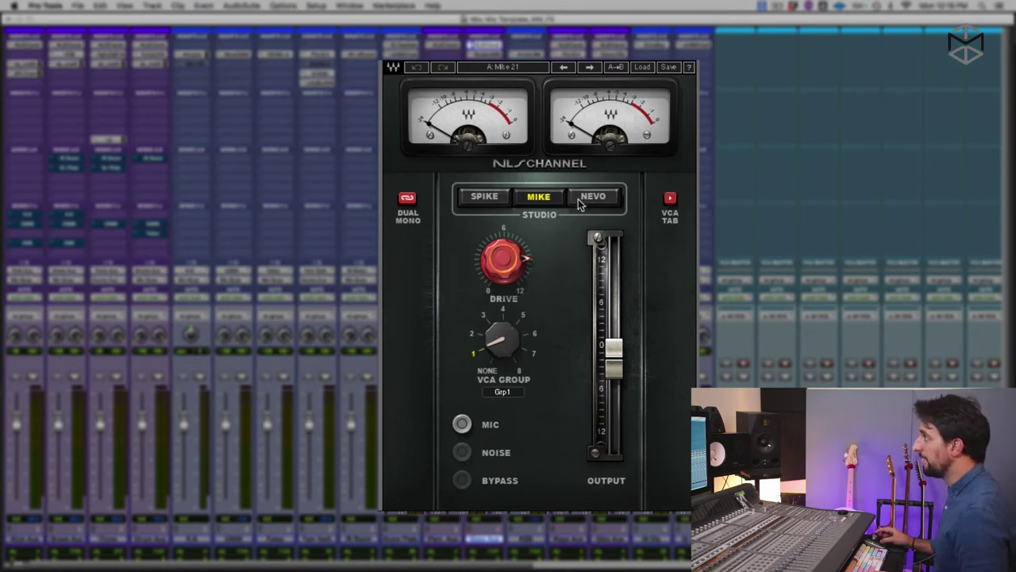
{"action": "left_click", "coordinate": [603, 202]}
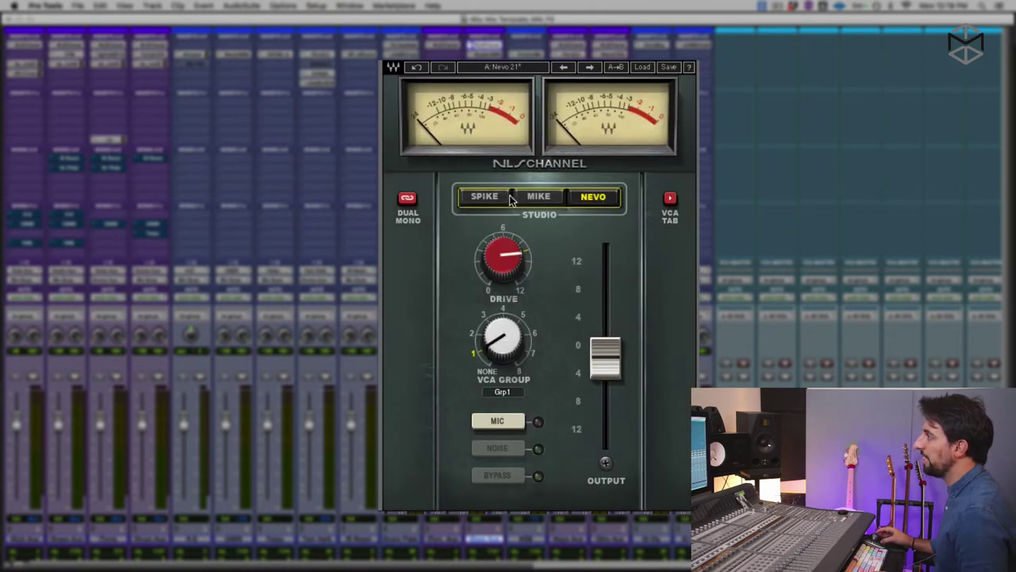
{"action": "left_click", "coordinate": [493, 200]}
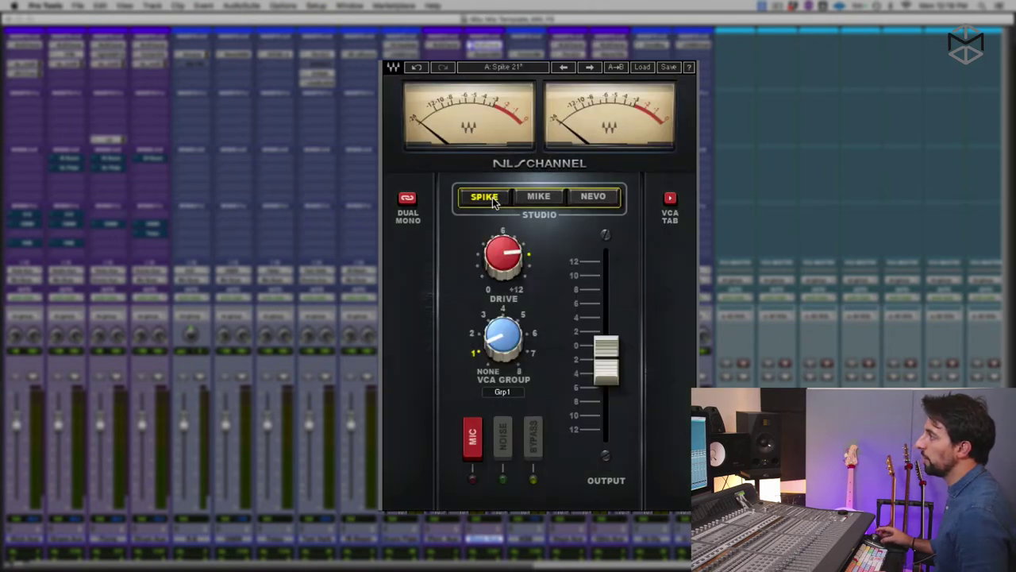
{"action": "left_click", "coordinate": [539, 196]}
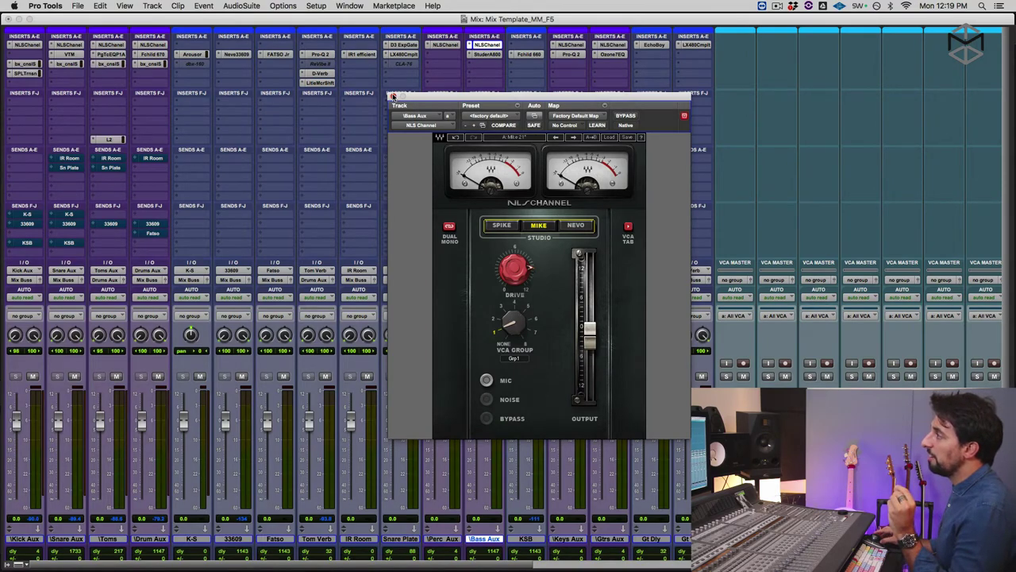
{"action": "left_click", "coordinate": [392, 96]}
- Inspect the Bass Aux track's Studer A800 tape insert and close the plug-in window
{"action": "left_click", "coordinate": [492, 55]}
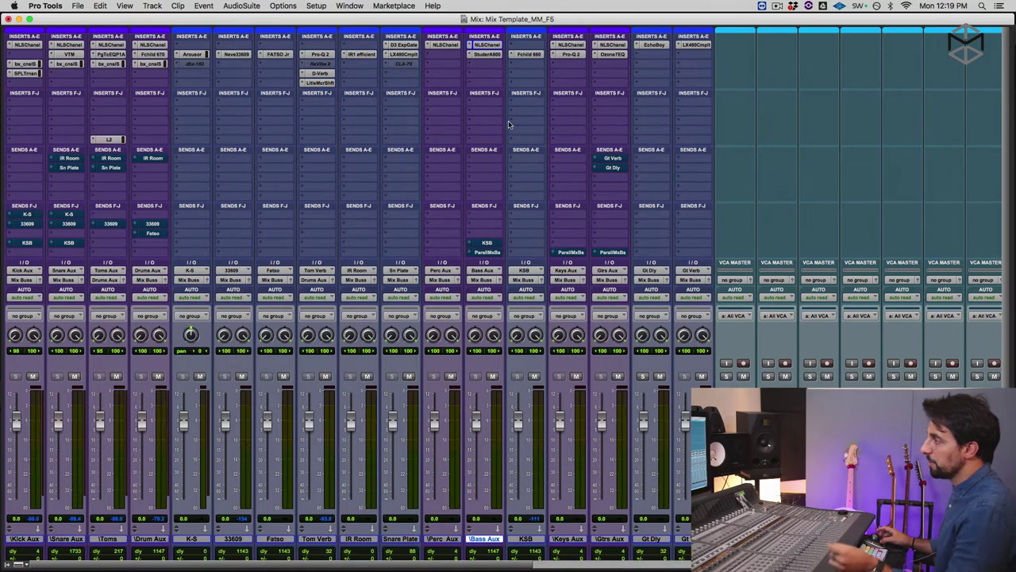
{"action": "left_click_drag", "start_coordinate": [512, 99], "coordinate": [429, 100]}
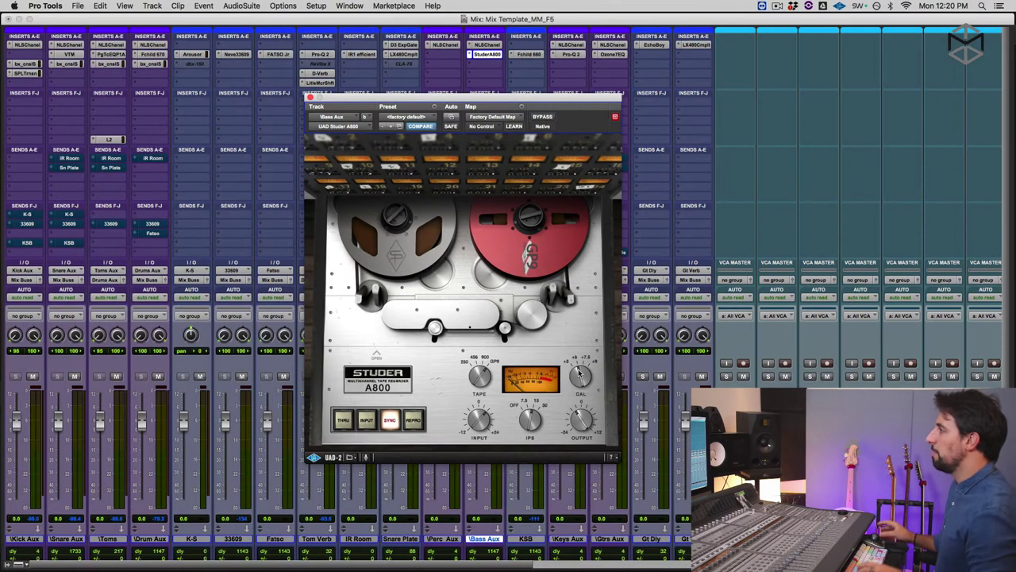
{"action": "left_click", "coordinate": [310, 98]}
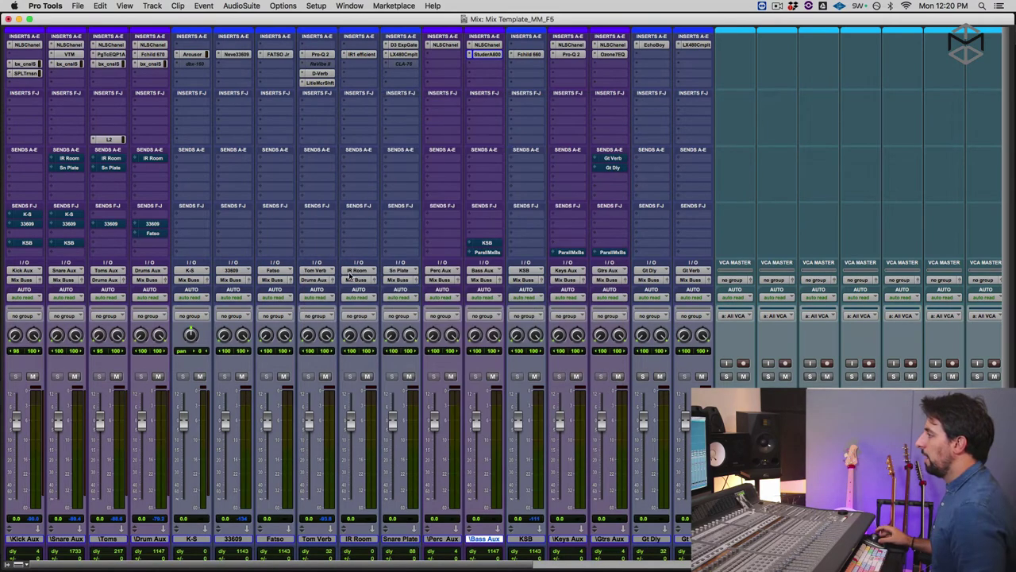
- Select the KSB parallel track, inspect its Fairchild 660 compressor insert, and close the plug-in window
{"action": "scroll", "coordinate": [524, 470], "scroll_direction": "right", "scroll_amount": 1}
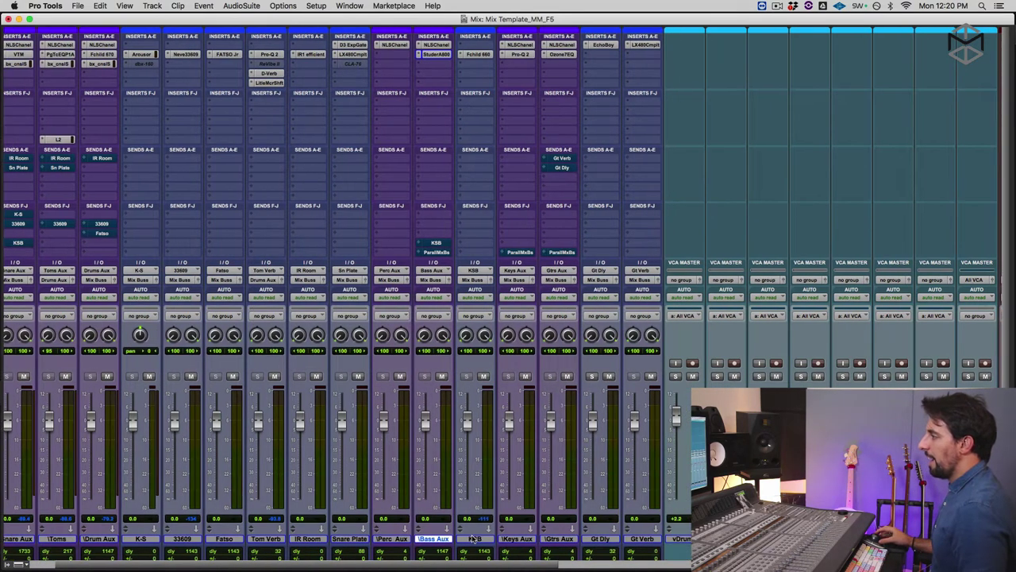
{"action": "left_click", "coordinate": [474, 539]}
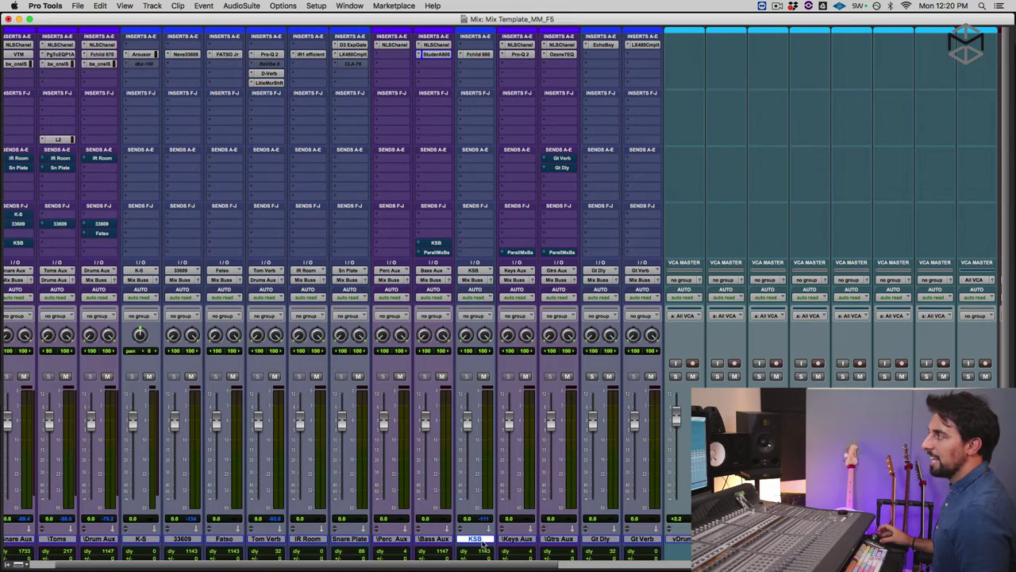
{"action": "left_click", "coordinate": [476, 56]}
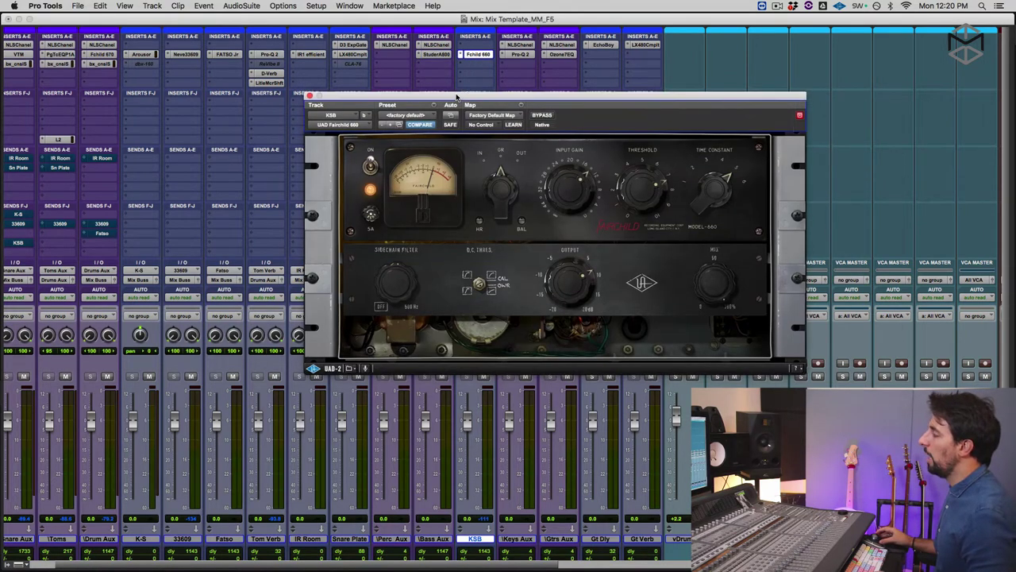
{"action": "left_click_drag", "start_coordinate": [461, 95], "coordinate": [450, 61]}
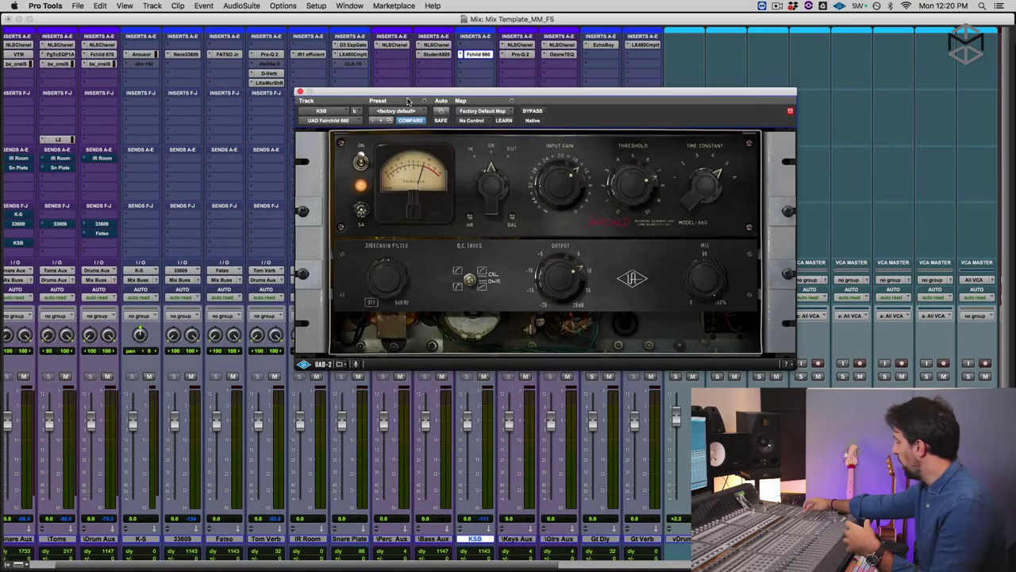
{"action": "key", "text": "super+w"}
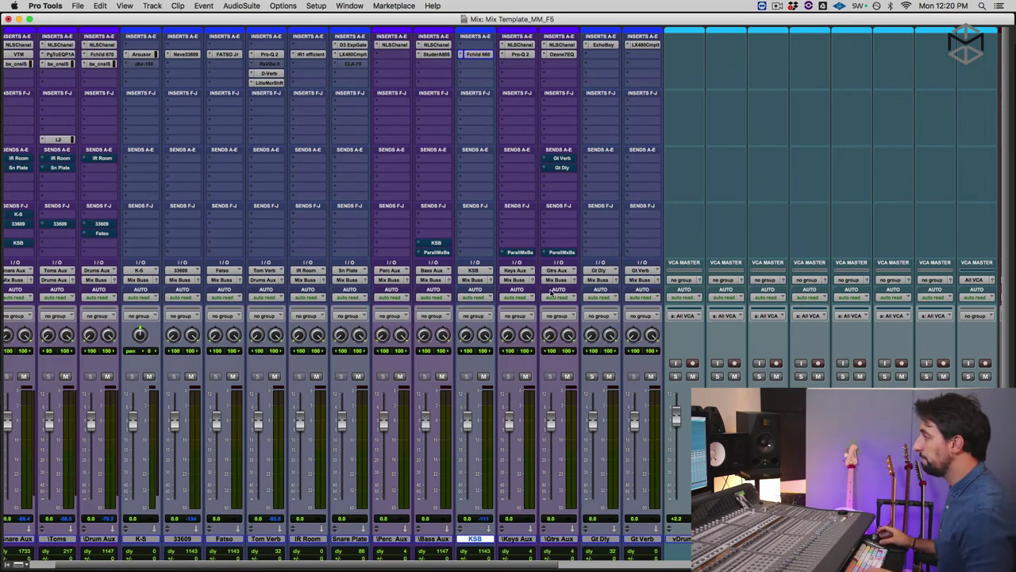
- Select the Keys Aux track, inspect its NLS Channel insert and the EQ bands of its Pro-Q 2 insert, and close the plug-in window
{"action": "scroll", "coordinate": [541, 409], "scroll_direction": "right", "scroll_amount": 3}
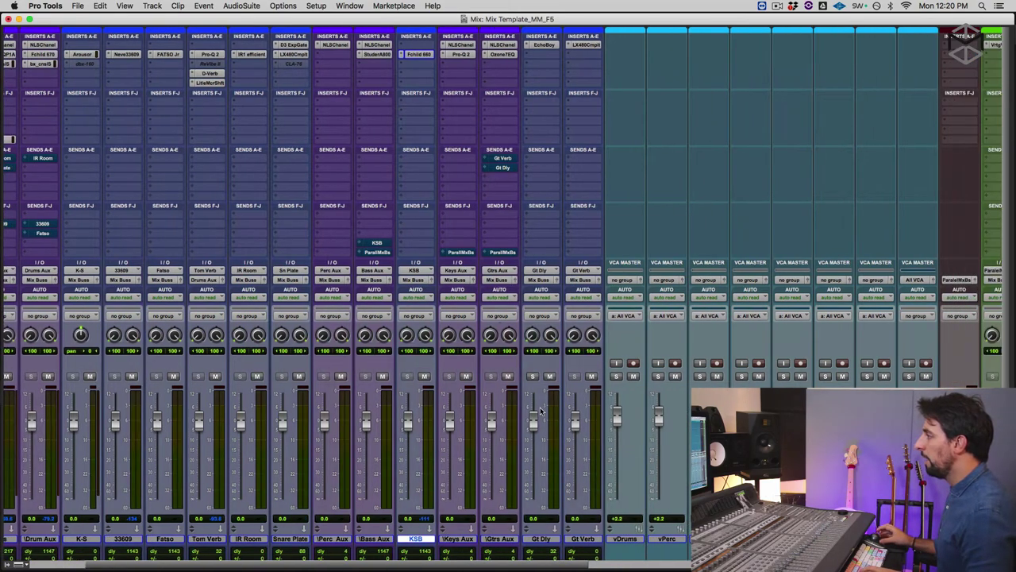
{"action": "left_click", "coordinate": [458, 540]}
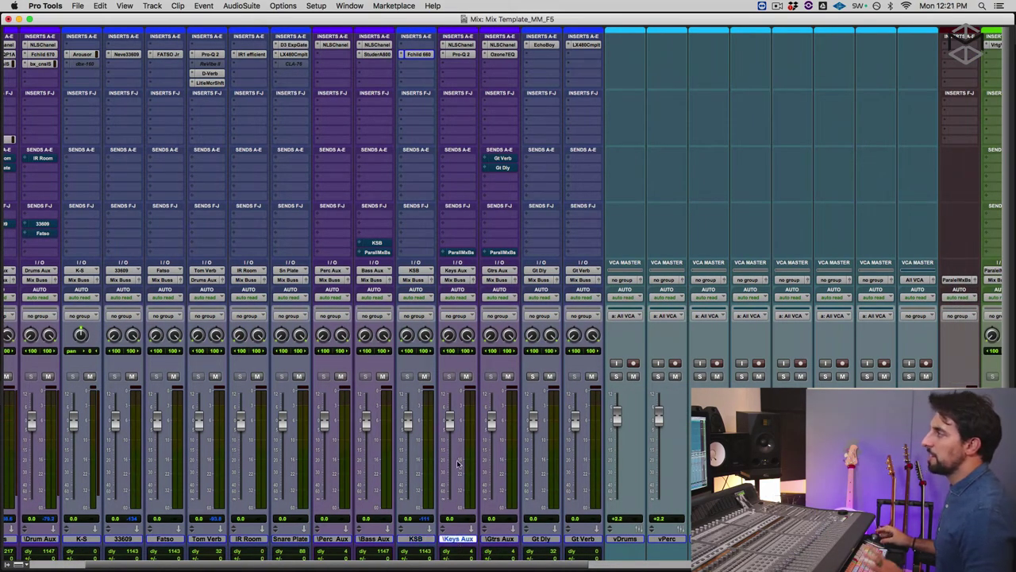
{"action": "left_click", "coordinate": [460, 44]}
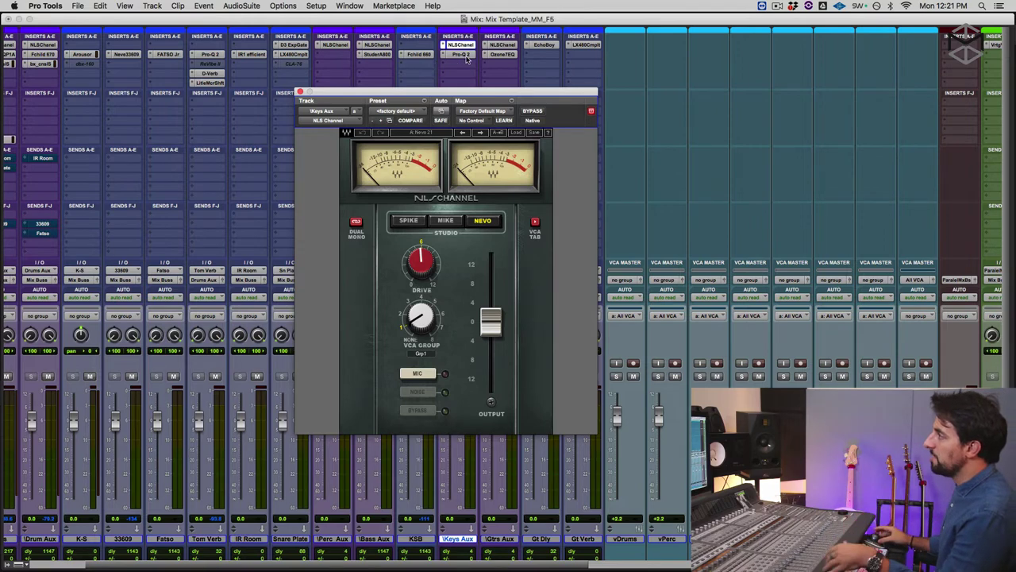
{"action": "left_click", "coordinate": [465, 55]}
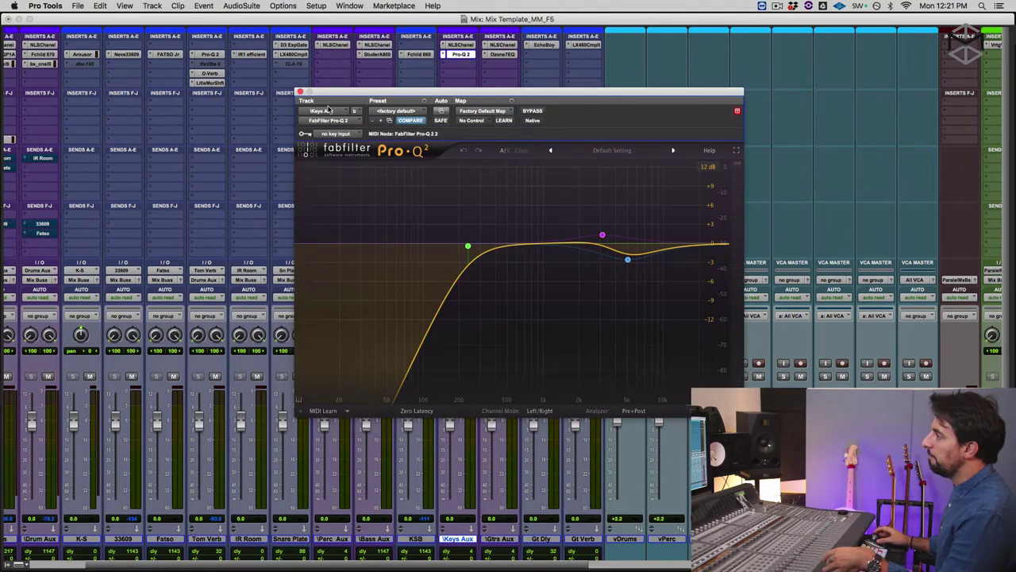
{"action": "mouse_move", "coordinate": [469, 243]}
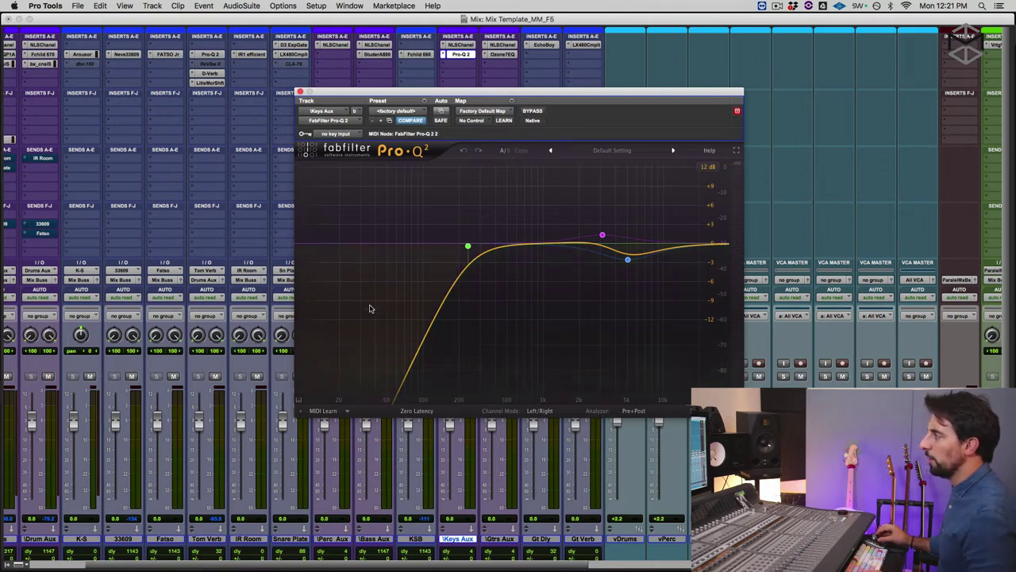
{"action": "mouse_move", "coordinate": [591, 230]}
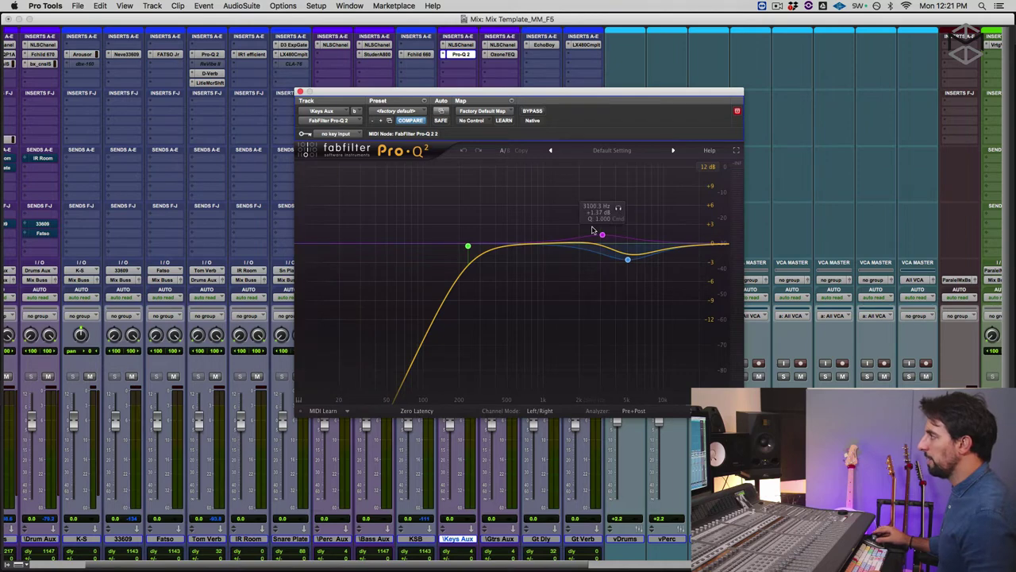
{"action": "left_click", "coordinate": [300, 92]}
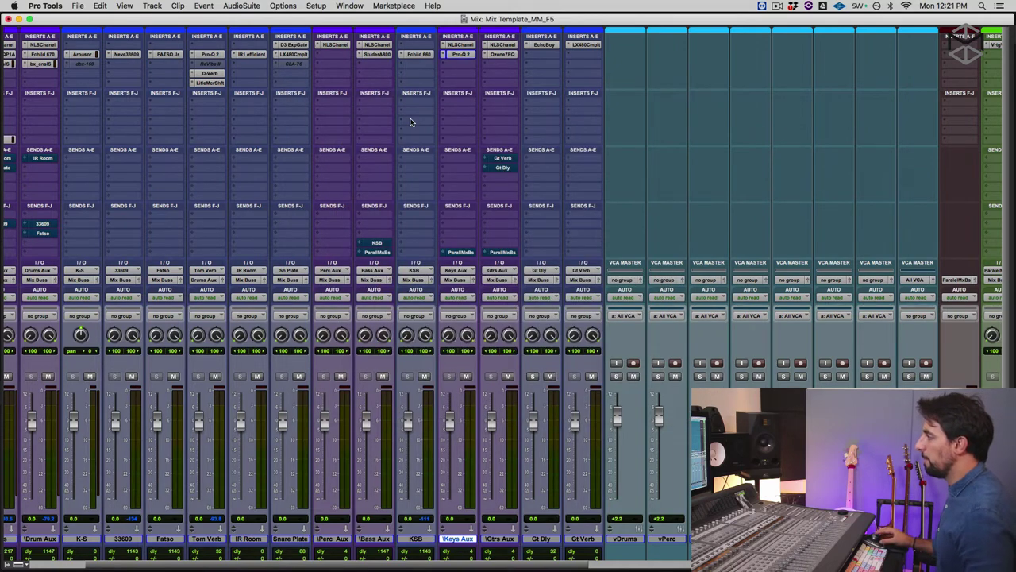
- Select the Gtrs Aux track and display the NLS Channel inserts of the Bass Aux, Keys Aux and Gtrs Aux side by side for comparison
{"action": "left_click", "coordinate": [503, 540]}
{"action": "scroll", "coordinate": [476, 238], "scroll_direction": "right", "scroll_amount": 2}
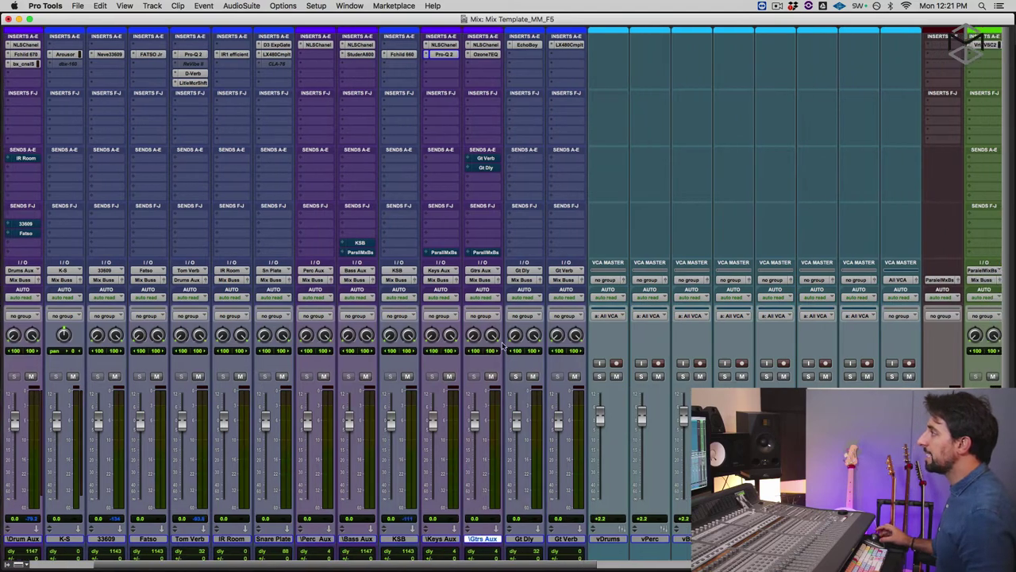
{"action": "left_click", "coordinate": [461, 45]}
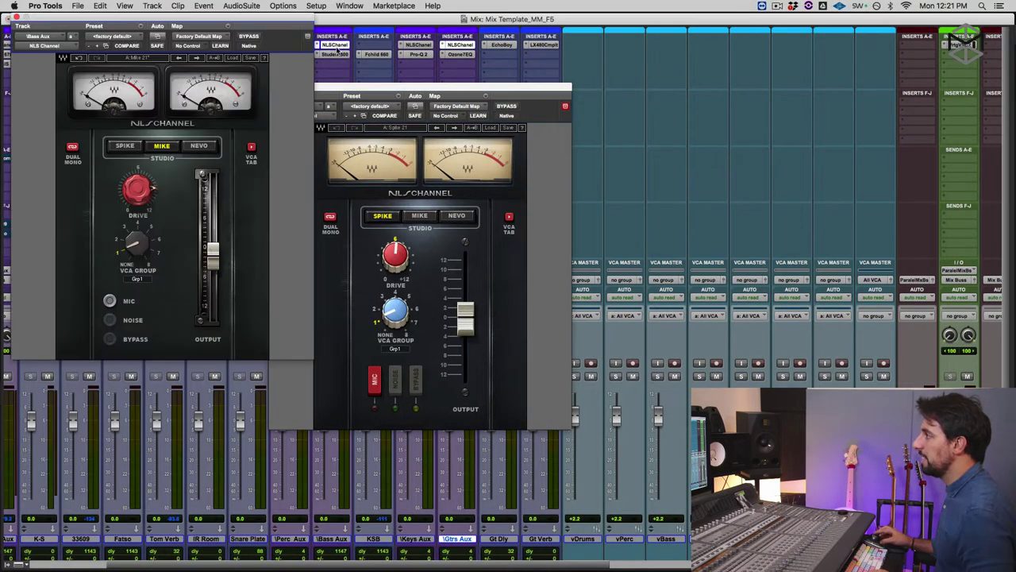
{"action": "left_click", "coordinate": [409, 46]}
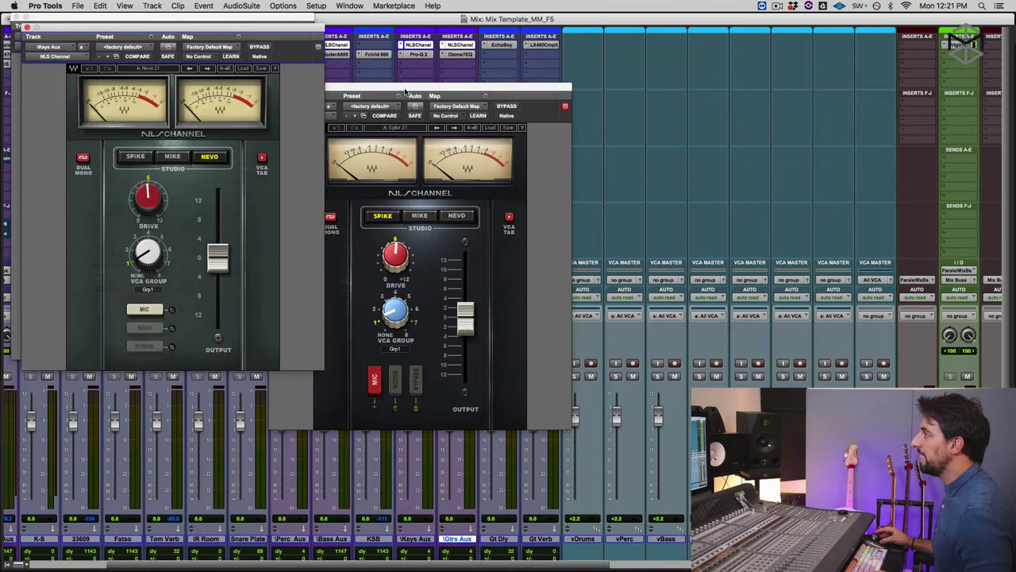
{"action": "left_click_drag", "start_coordinate": [407, 89], "coordinate": [670, 49]}
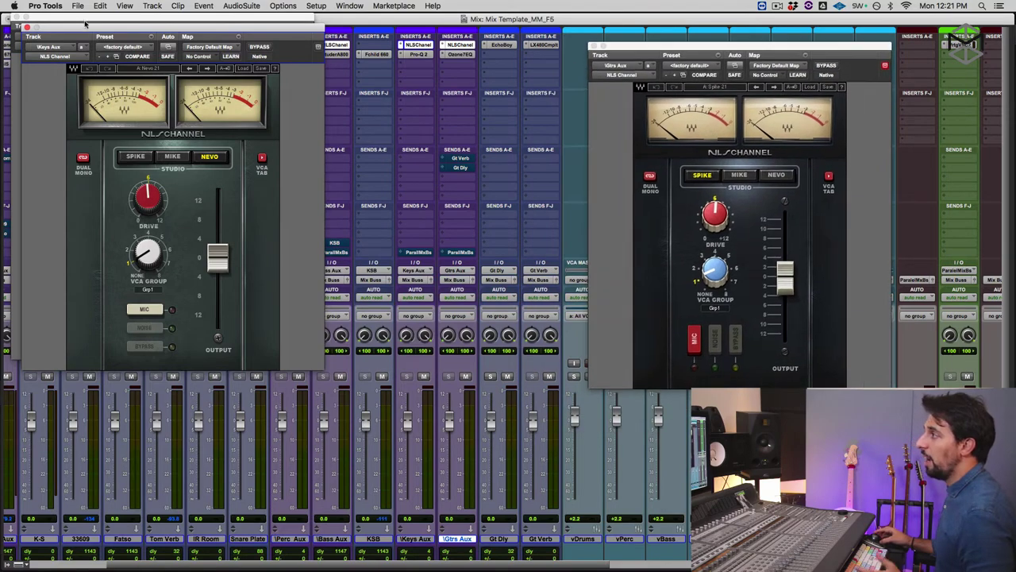
{"action": "left_click_drag", "start_coordinate": [85, 24], "coordinate": [373, 25]}
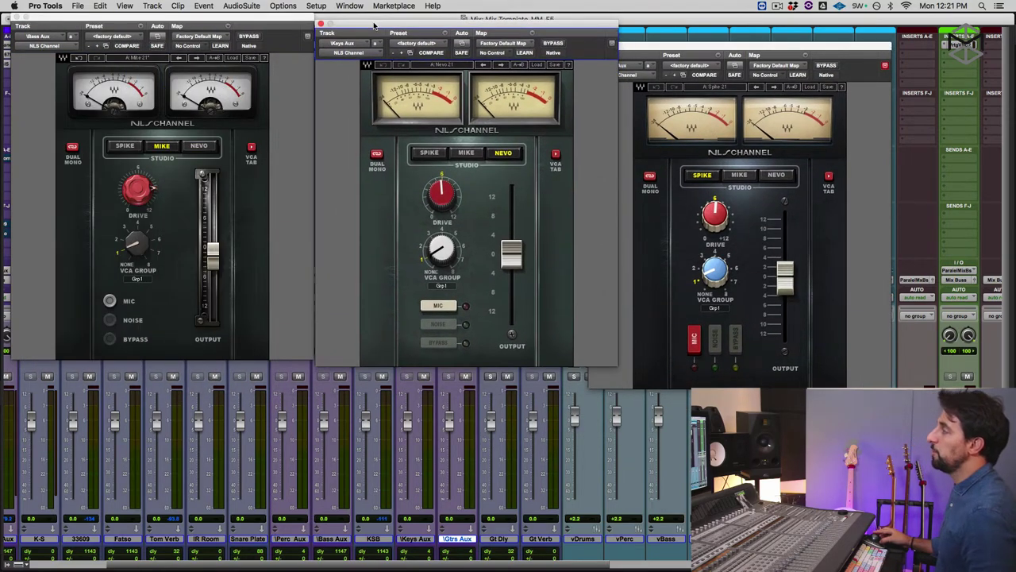
{"action": "left_click_drag", "start_coordinate": [668, 44], "coordinate": [702, 24]}
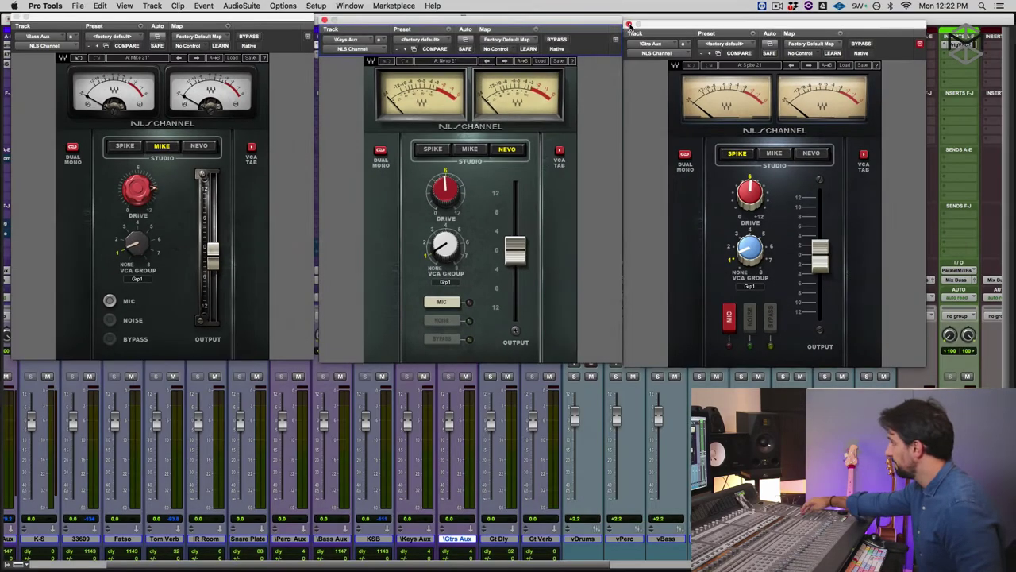
- Close the three NLS Channel windows of the Gtrs Aux, Keys Aux and Bass Aux tracks
{"action": "left_click", "coordinate": [629, 26]}
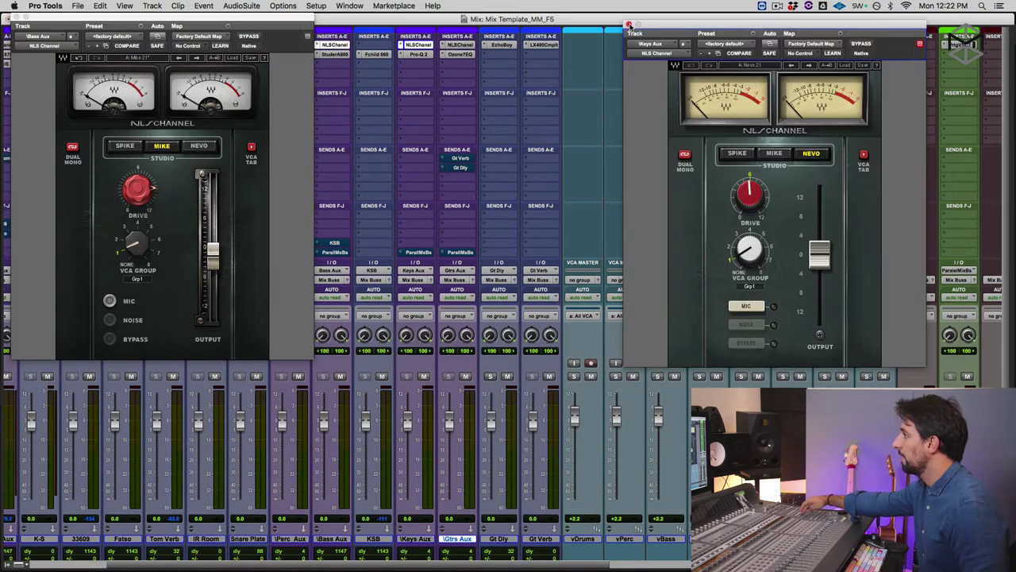
{"action": "left_click", "coordinate": [628, 25]}
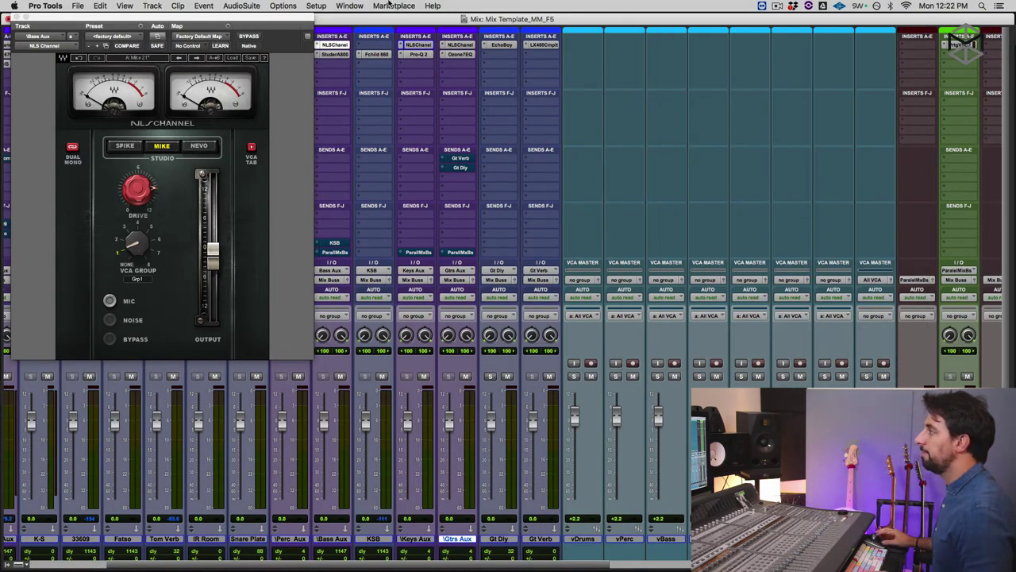
{"action": "left_click", "coordinate": [16, 17]}
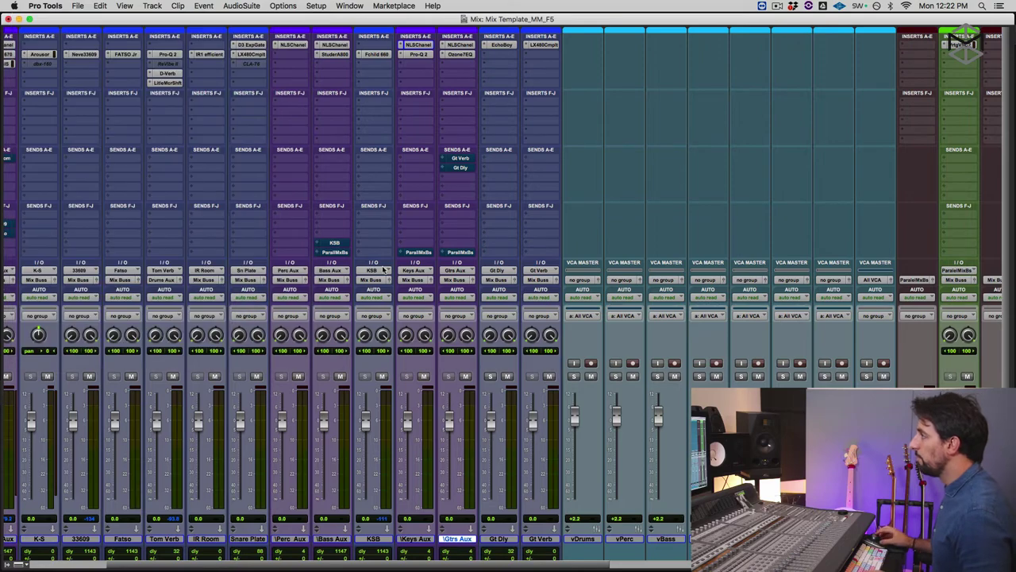
- Highlight the Gt Dly and Gt Verb tracks together in the mixer
{"action": "scroll", "coordinate": [416, 296], "scroll_direction": "right", "scroll_amount": 3}
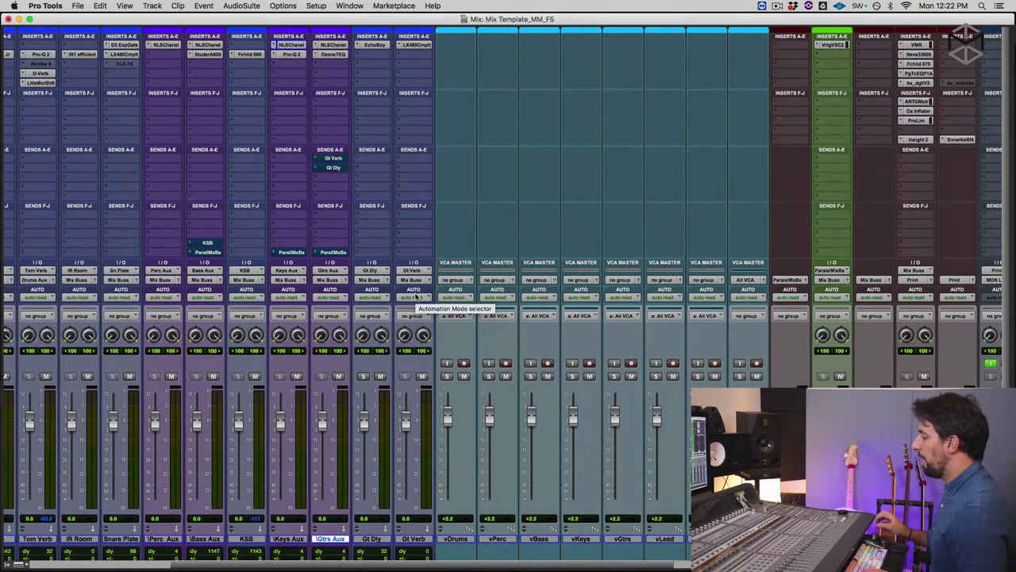
{"action": "left_click", "coordinate": [371, 539]}
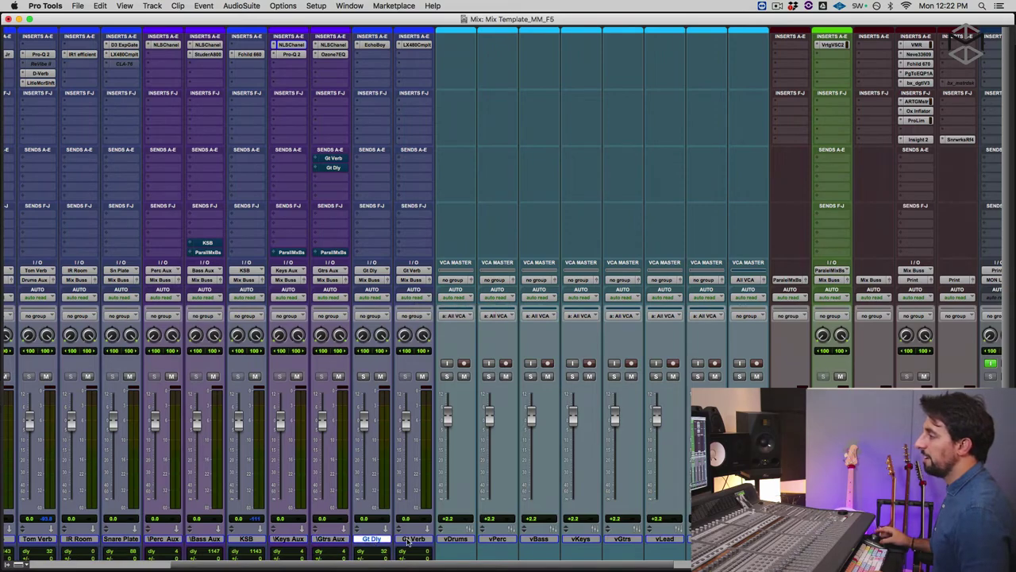
{"action": "left_click", "coordinate": [411, 539], "text": "shift"}
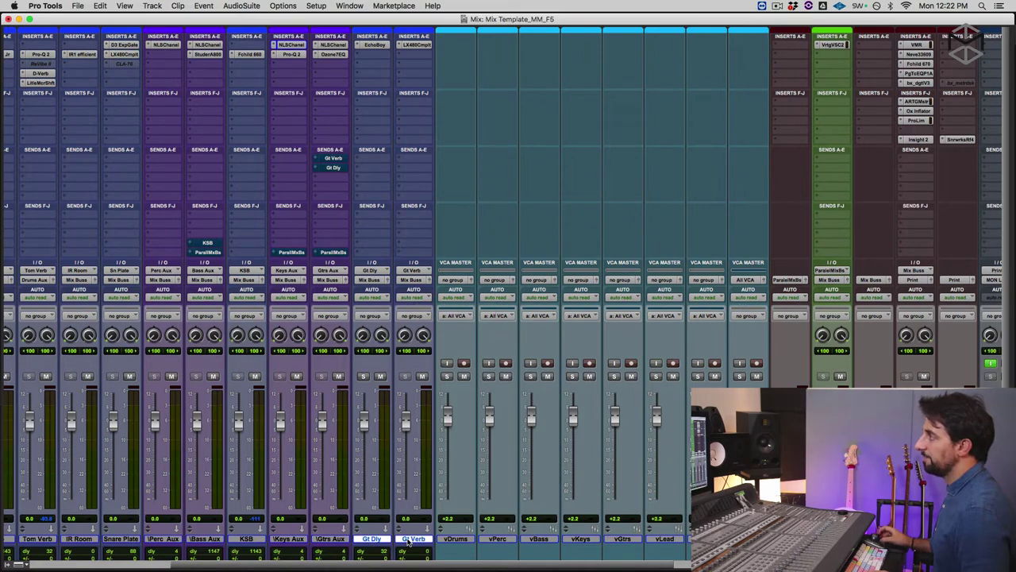
- Inspect the EchoBoy insert on the Gt Dly track and the LX480 Complete insert on Gt Verb, closing both plug-in windows
{"action": "left_click", "coordinate": [373, 45]}
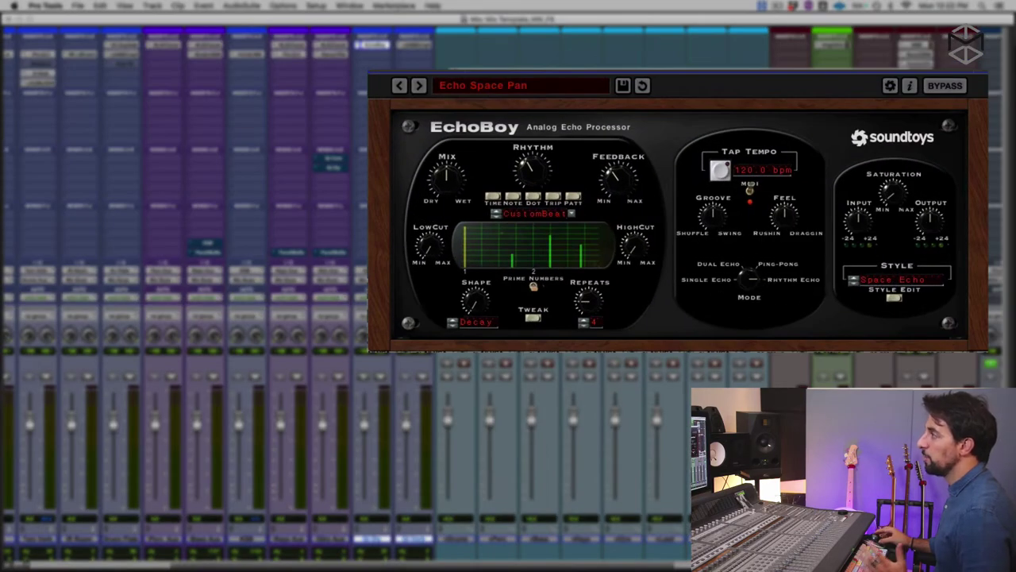
{"action": "left_click", "coordinate": [453, 74]}
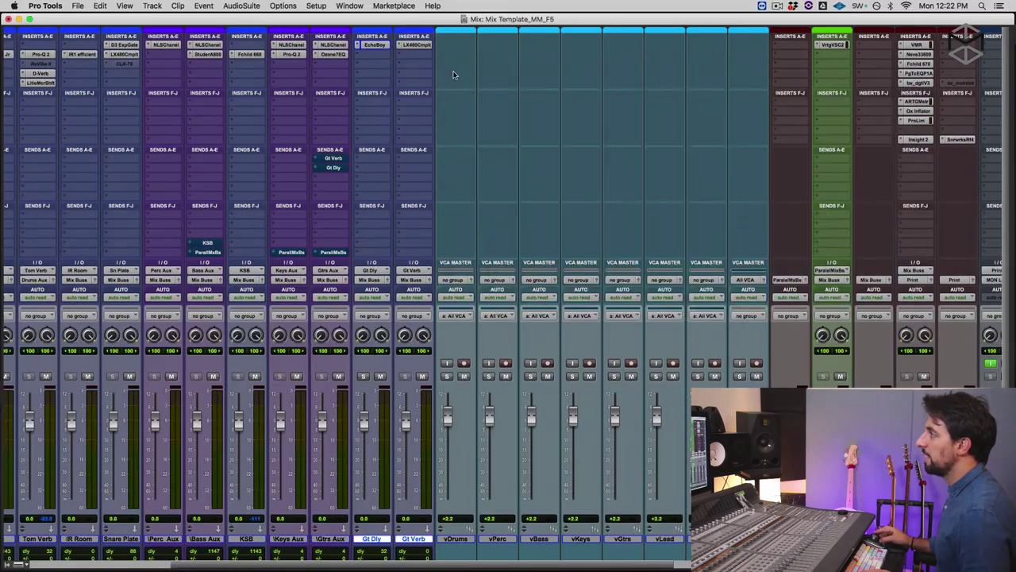
{"action": "left_click", "coordinate": [416, 45]}
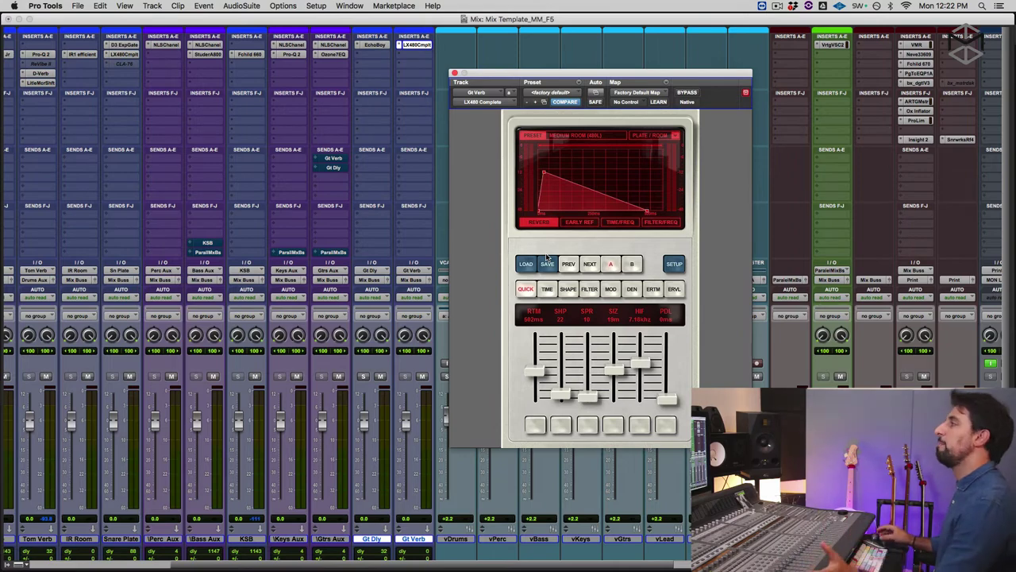
{"action": "left_click", "coordinate": [453, 73]}
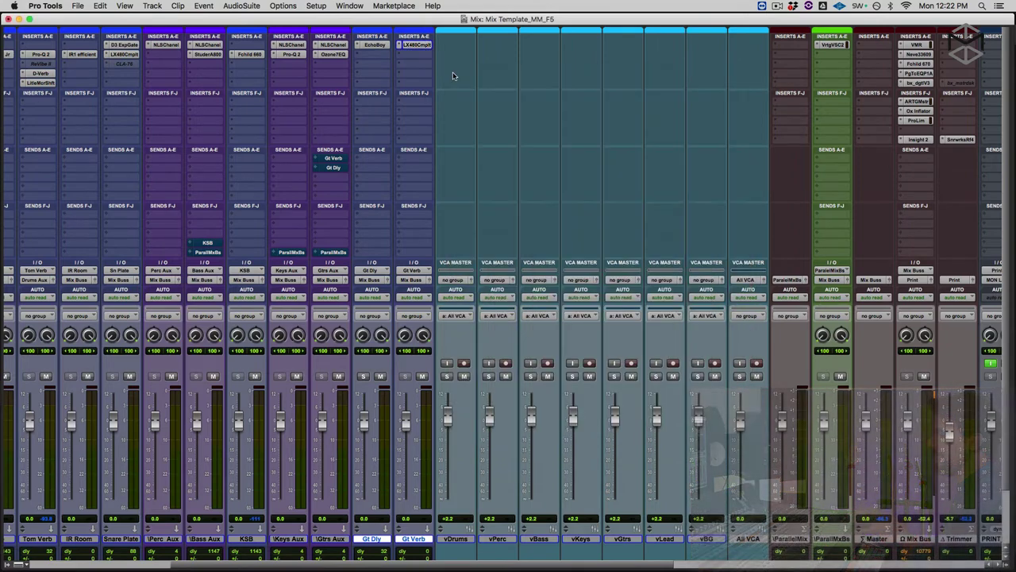
- Select the LD Aux vocal track, inspect the settings of its Pro-DS de-esser insert, and close the plug-in window
{"action": "scroll", "coordinate": [555, 152], "scroll_direction": "right", "scroll_amount": 10}
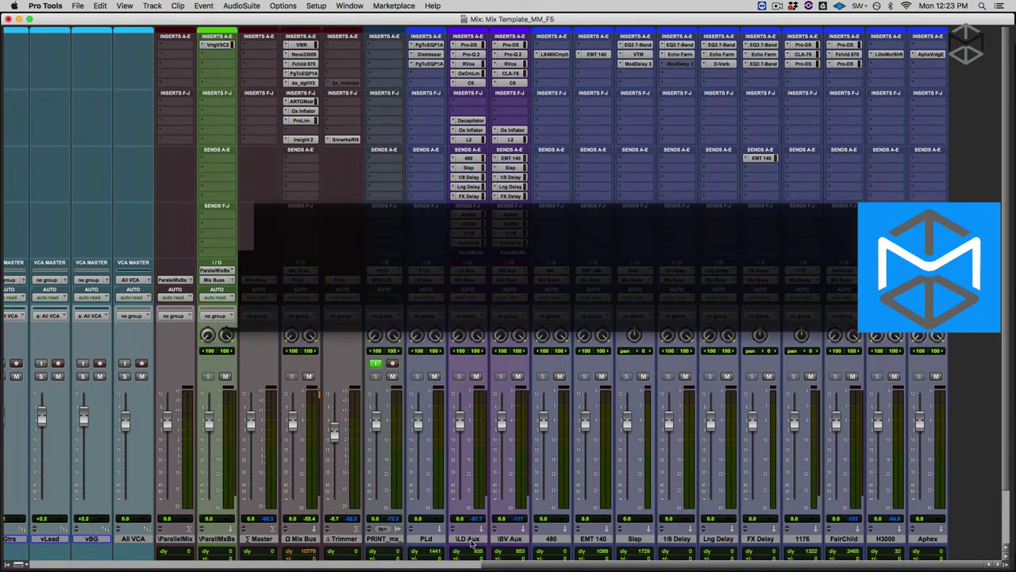
{"action": "left_click", "coordinate": [429, 541]}
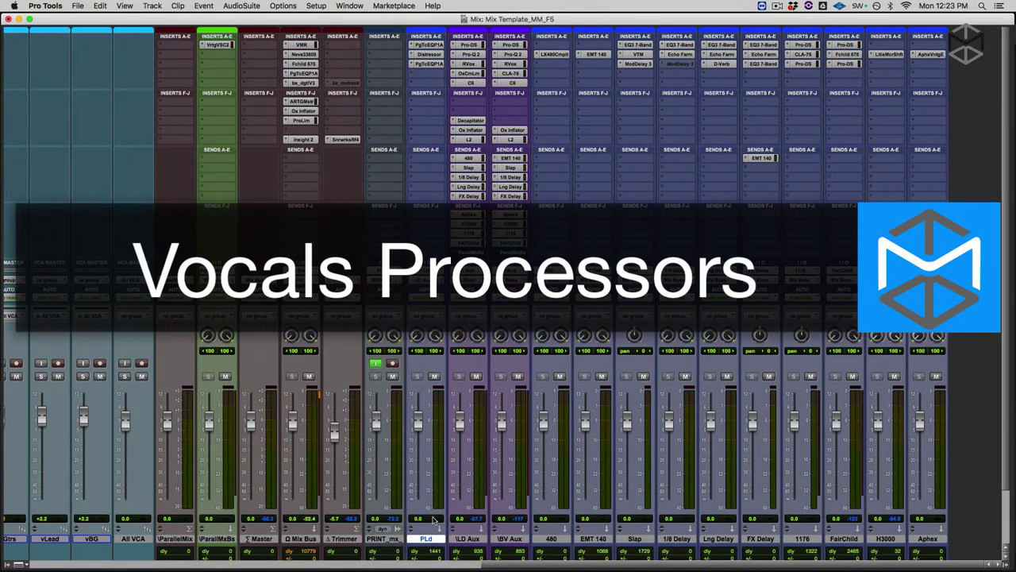
{"action": "left_click", "coordinate": [467, 540]}
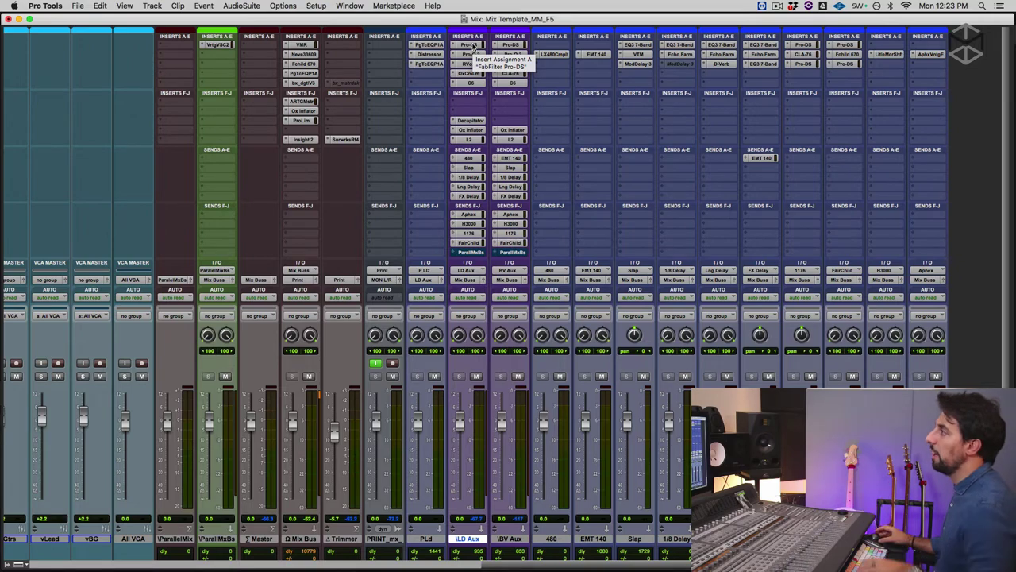
{"action": "left_click", "coordinate": [473, 46]}
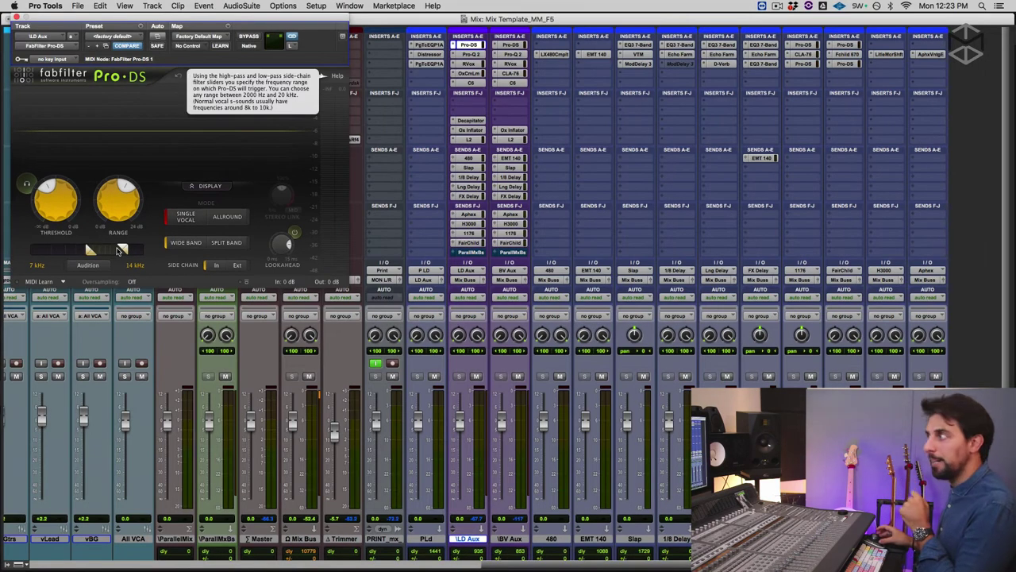
{"action": "left_click", "coordinate": [17, 17]}
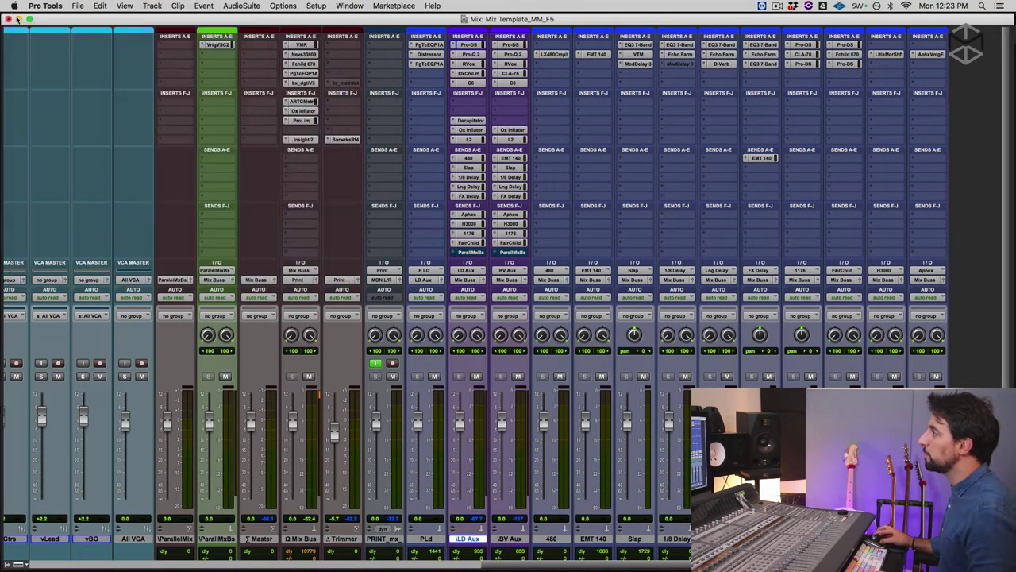
- Examine the Pro-Q 2 and RVox inserts of the LD Aux track, keeping the plug-in windows clear of its insert slots
{"action": "left_click", "coordinate": [466, 54]}
{"action": "left_click_drag", "start_coordinate": [589, 75], "coordinate": [167, 118]}
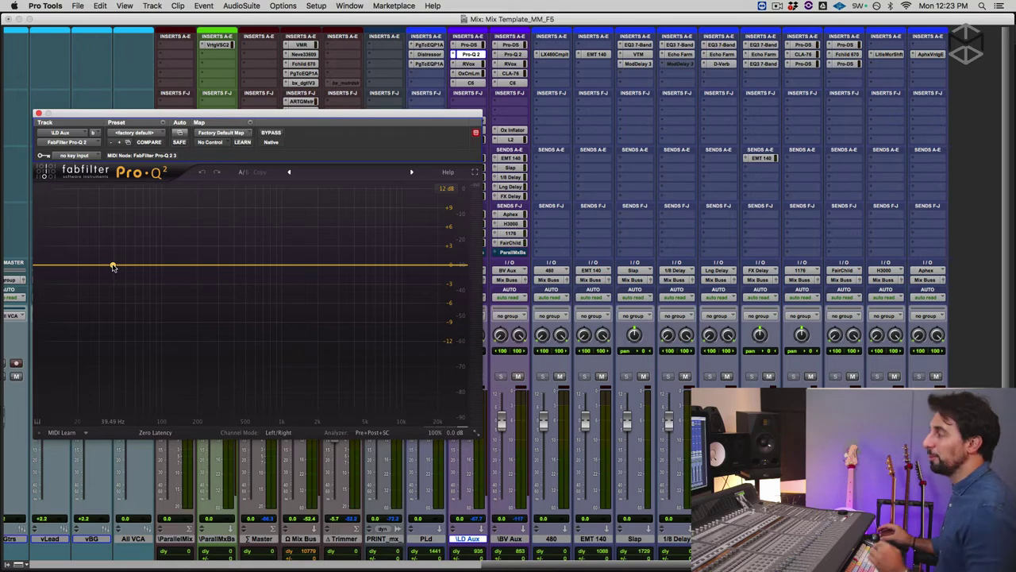
{"action": "left_click", "coordinate": [38, 113]}
{"action": "left_click", "coordinate": [470, 65]}
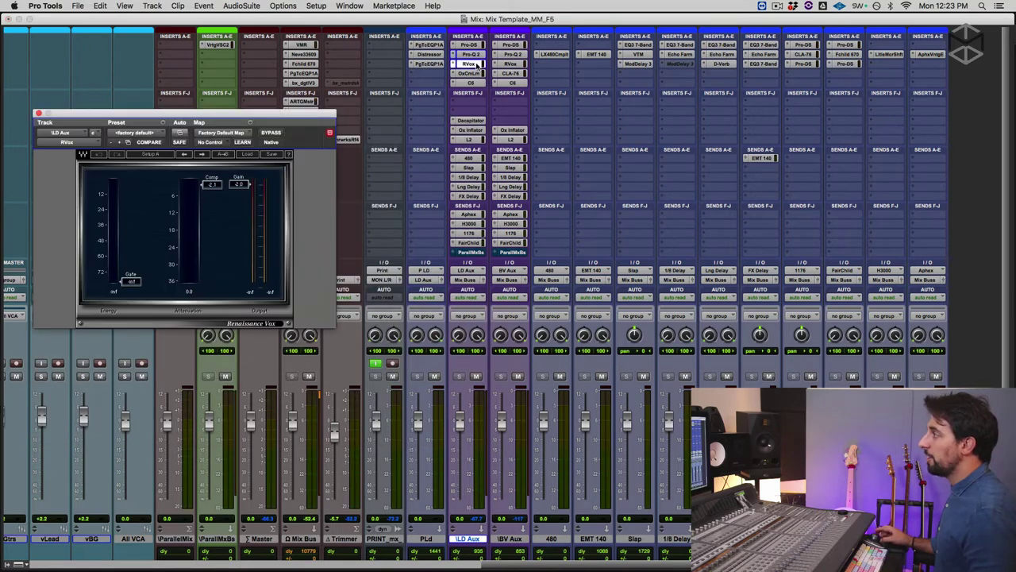
{"action": "left_click_drag", "start_coordinate": [268, 117], "coordinate": [314, 119]}
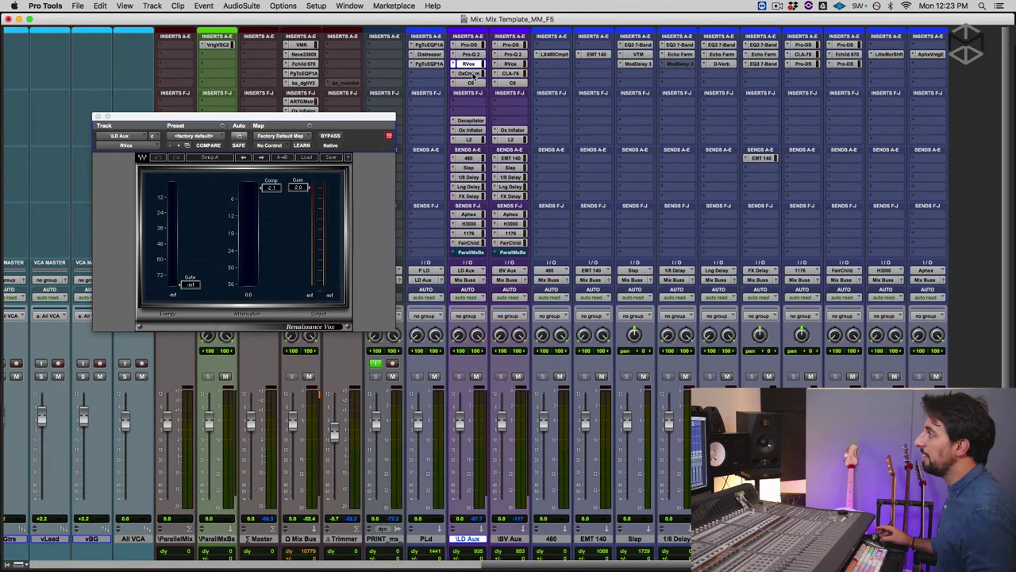
- Review the compressor, limiter and warmth sections of the LD Aux track's Oxford Dynamics insert, and close its window
{"action": "left_click", "coordinate": [469, 73]}
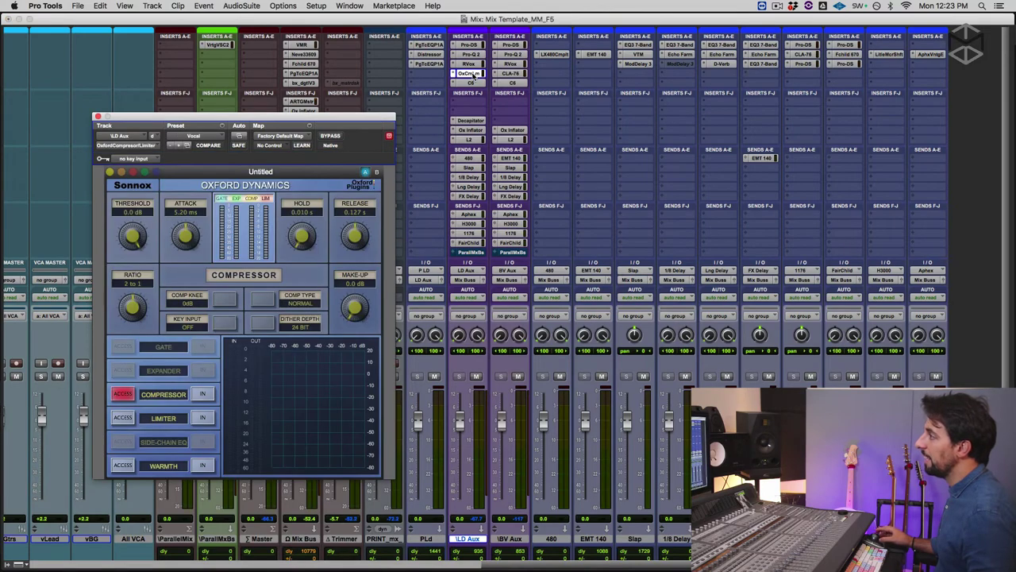
{"action": "left_click_drag", "start_coordinate": [281, 117], "coordinate": [321, 62]}
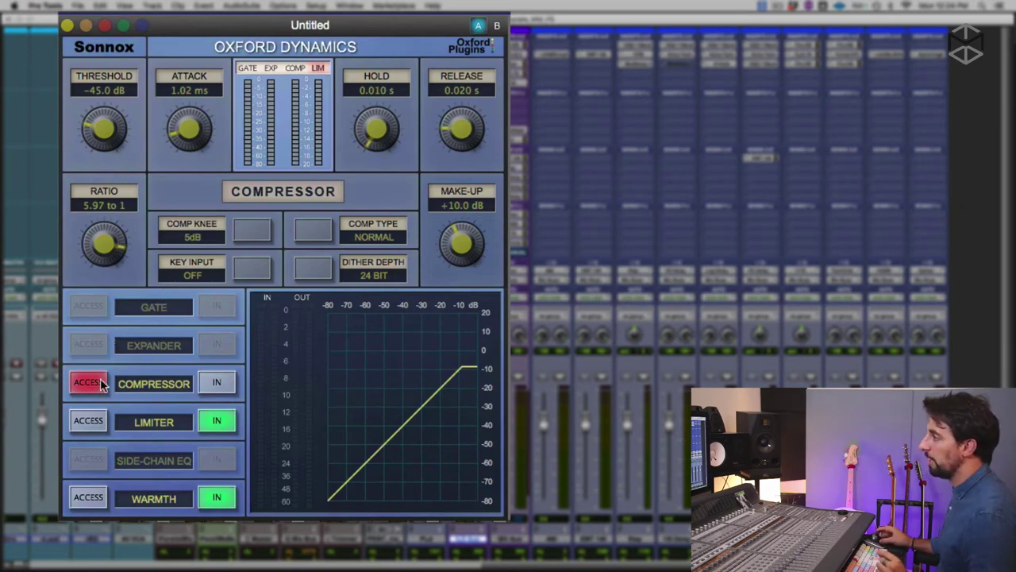
{"action": "left_click", "coordinate": [88, 421]}
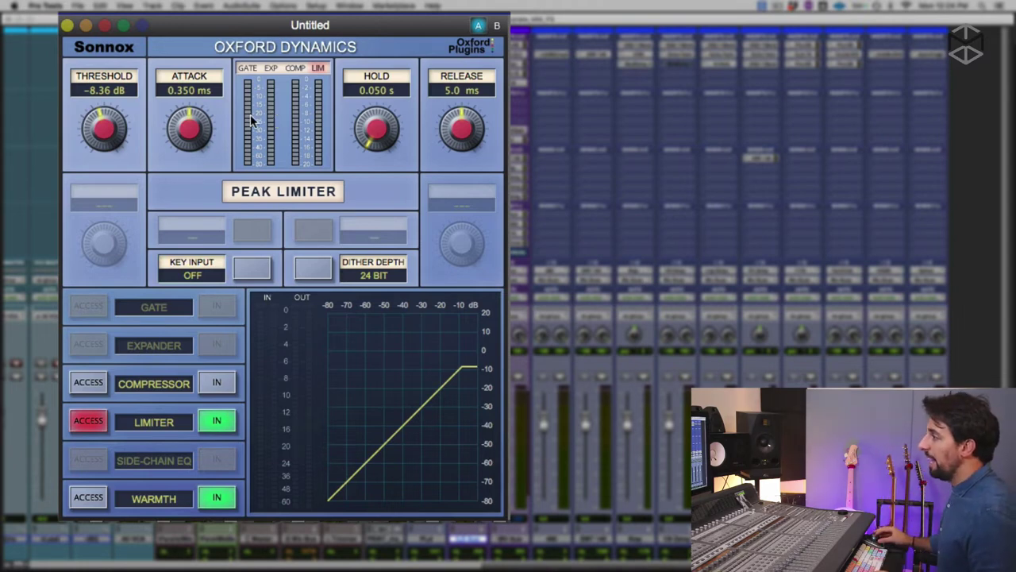
{"action": "left_click", "coordinate": [87, 499]}
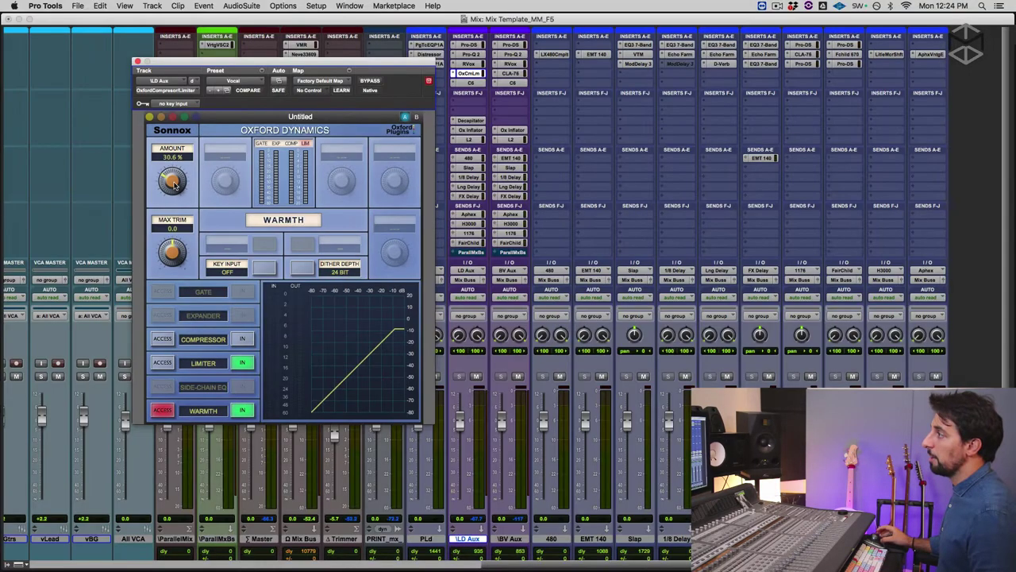
{"action": "left_click", "coordinate": [138, 61]}
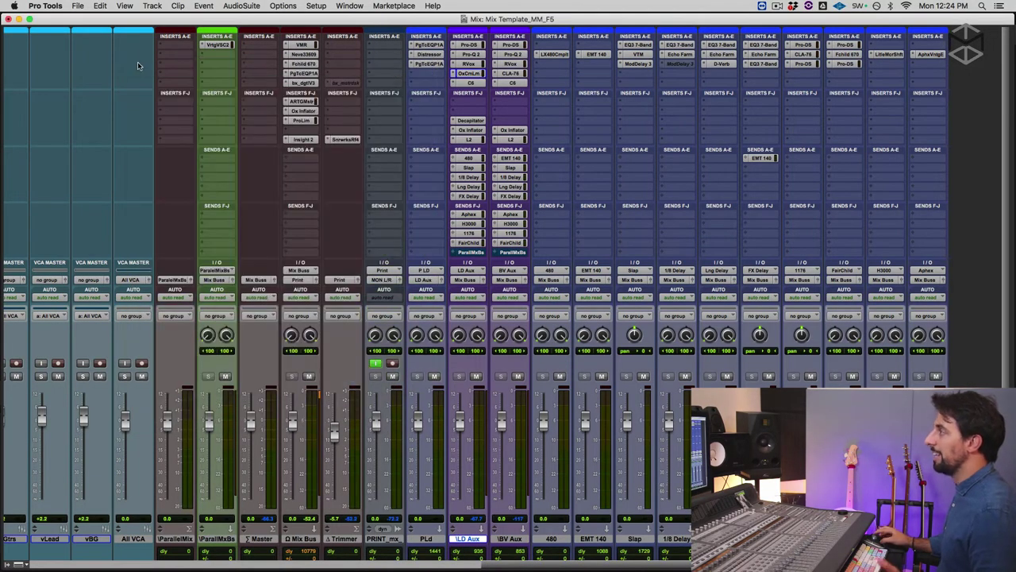
- Inspect the C6 multiband compressor and Decapitator inserts on the LD Aux track
{"action": "left_click", "coordinate": [472, 84]}
{"action": "left_click_drag", "start_coordinate": [374, 63], "coordinate": [532, 150]}
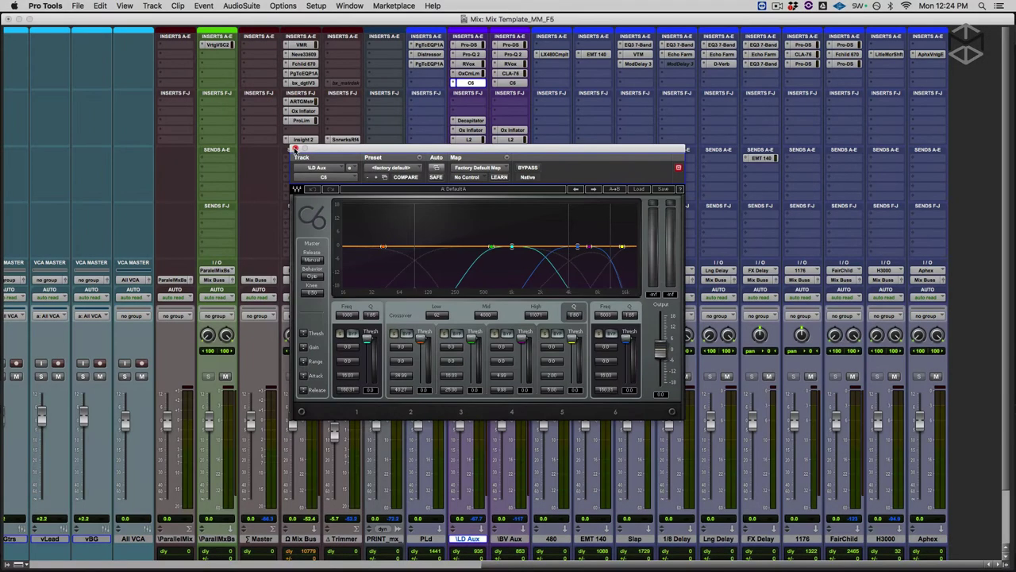
{"action": "left_click", "coordinate": [295, 149]}
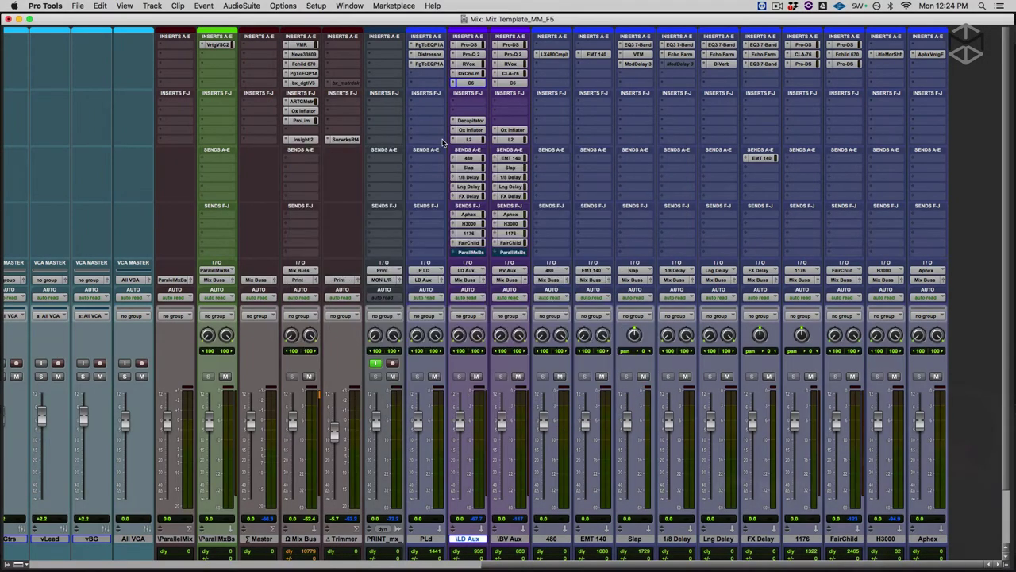
{"action": "left_click", "coordinate": [476, 121]}
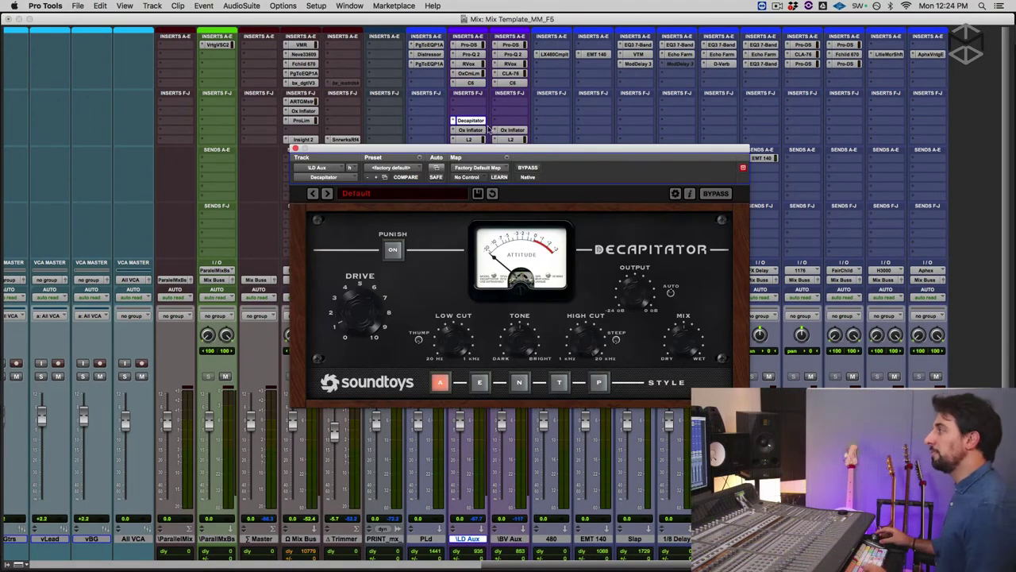
{"action": "left_click_drag", "start_coordinate": [498, 147], "coordinate": [389, 162]}
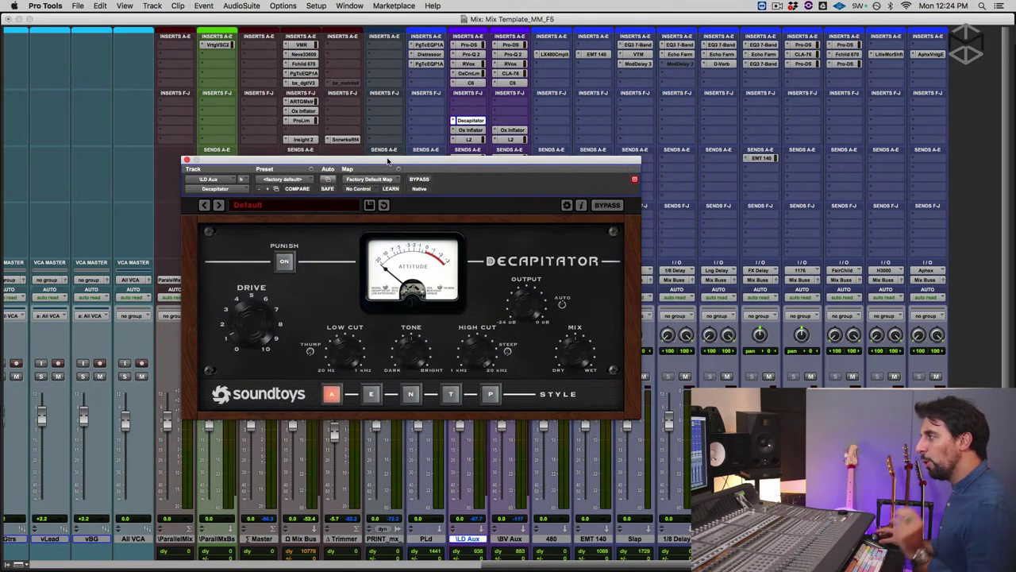
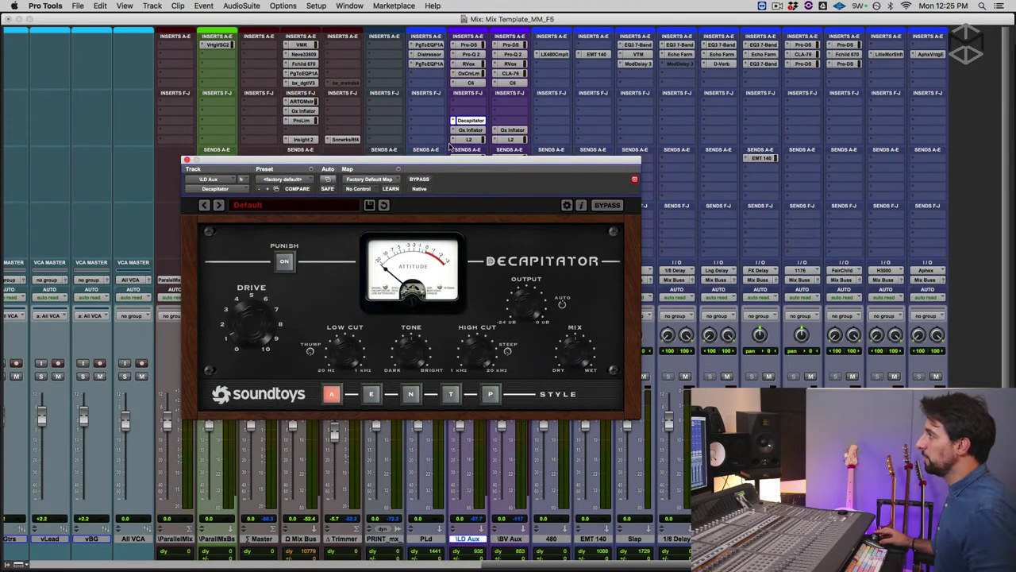
- Inspect the Oxford Inflator and L2 inserts at the end of the LD Aux chain, and close their windows
{"action": "left_click", "coordinate": [473, 132]}
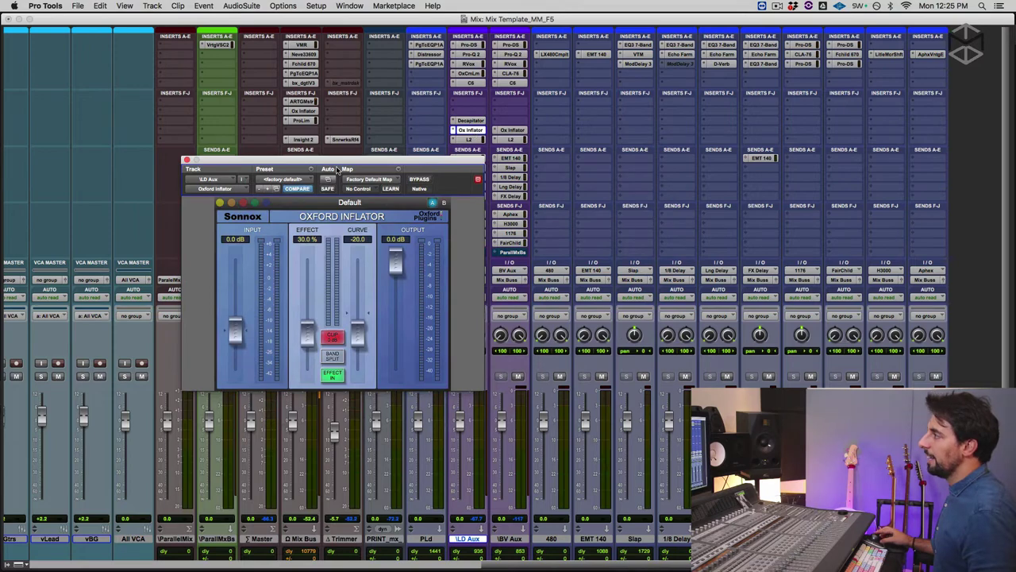
{"action": "left_click_drag", "start_coordinate": [337, 169], "coordinate": [284, 146]}
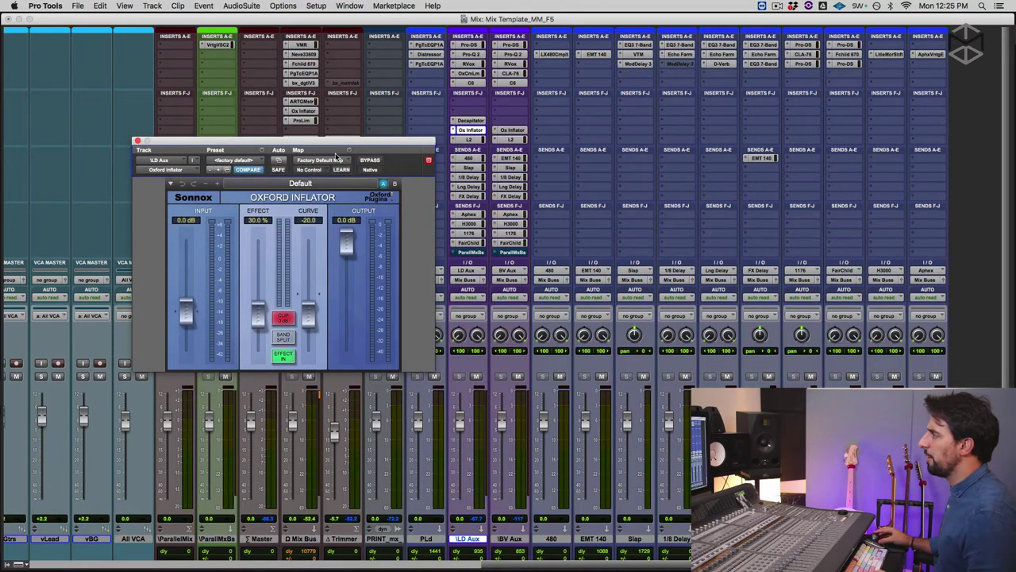
{"action": "left_click_drag", "start_coordinate": [337, 143], "coordinate": [359, 144]}
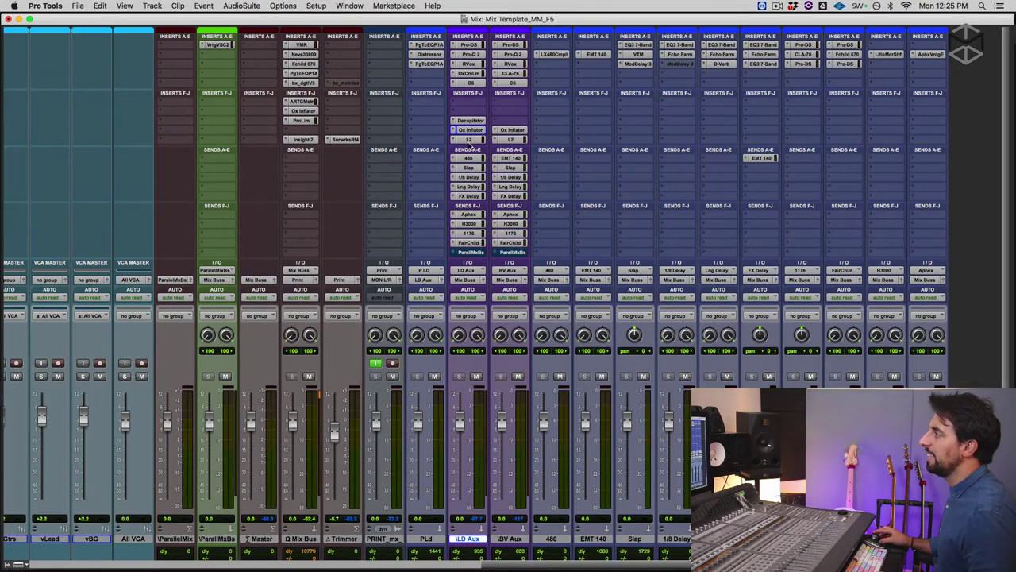
{"action": "left_click", "coordinate": [468, 140]}
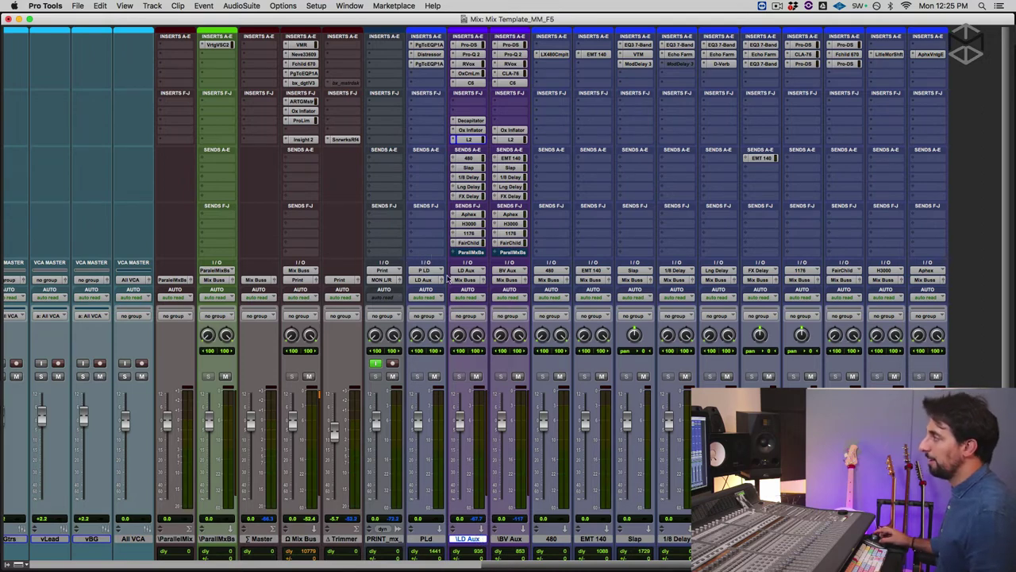
- Select the PLd track, display its two PuigTec EQP1A inserts and its Distressor together, and examine the first PuigTec's EQ settings
{"action": "left_click", "coordinate": [426, 539]}
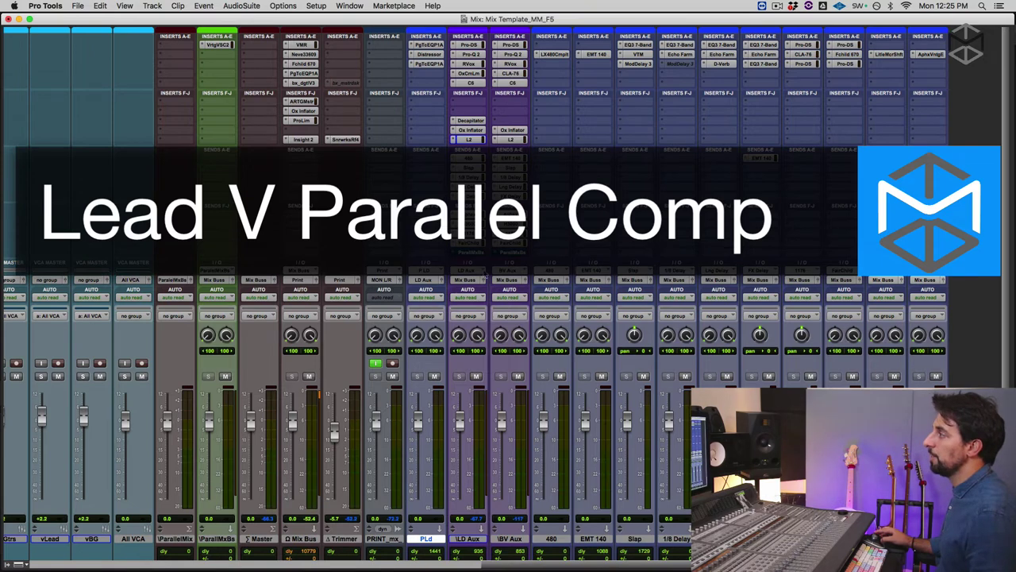
{"action": "left_click", "coordinate": [434, 45]}
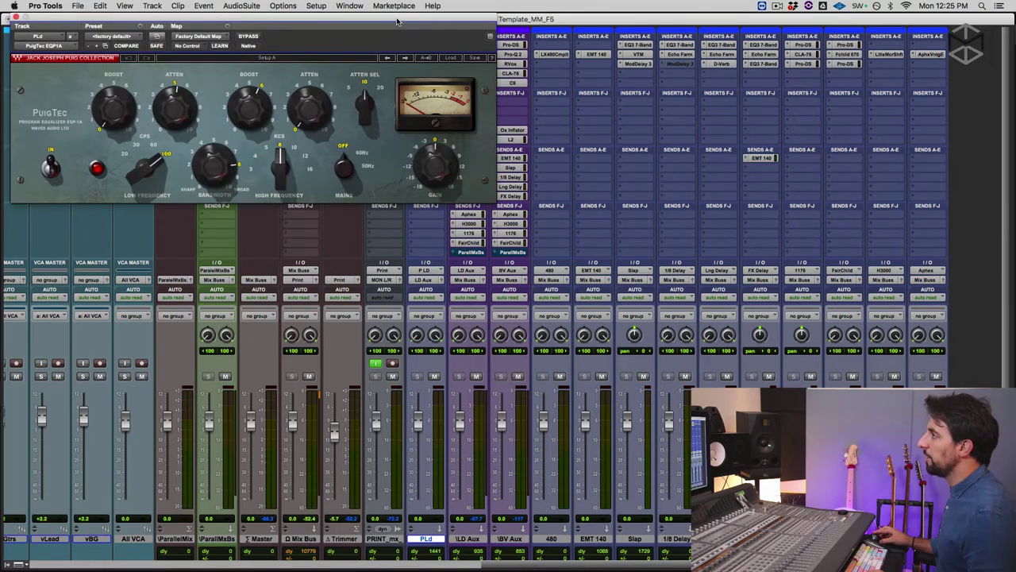
{"action": "left_click_drag", "start_coordinate": [397, 23], "coordinate": [766, 342]}
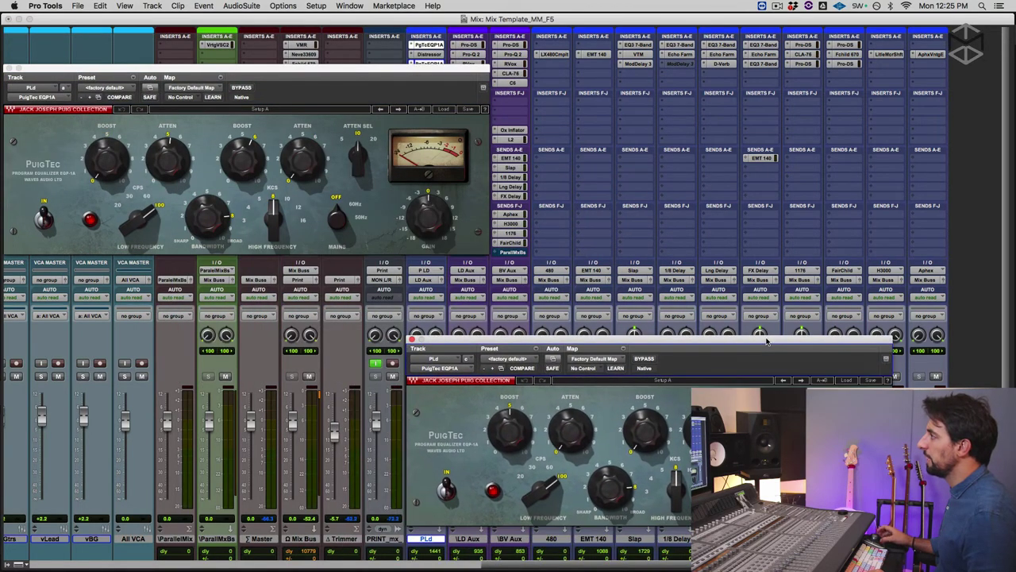
{"action": "left_click", "coordinate": [434, 55]}
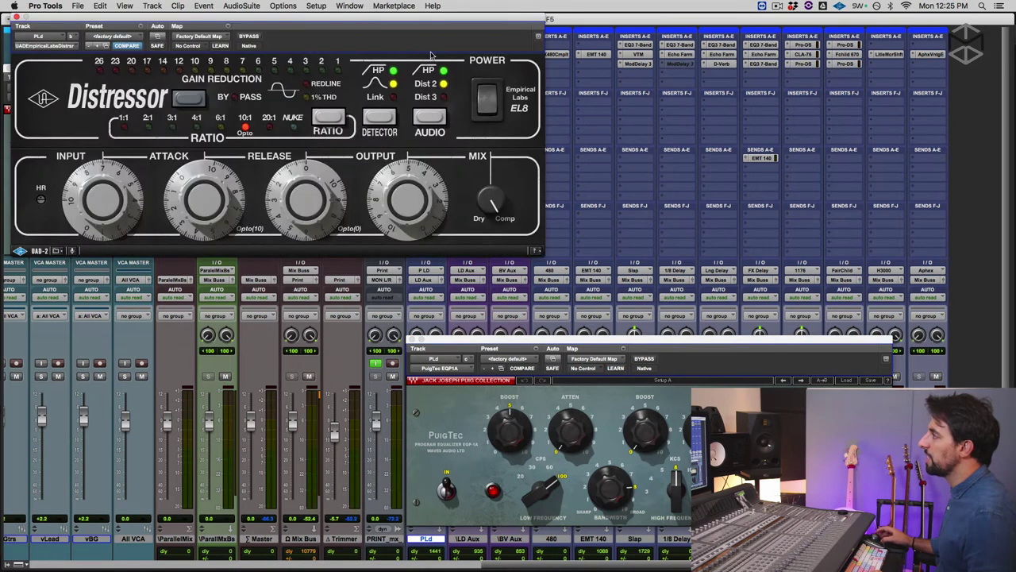
{"action": "left_click_drag", "start_coordinate": [401, 21], "coordinate": [852, 72]}
{"action": "left_click_drag", "start_coordinate": [300, 64], "coordinate": [297, 18]}
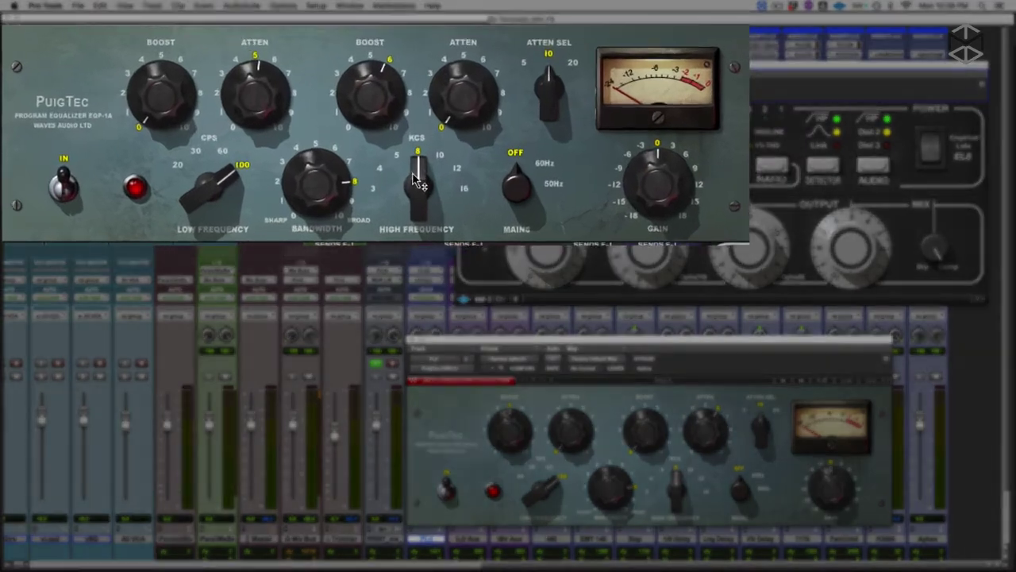
{"action": "mouse_move", "coordinate": [272, 163]}
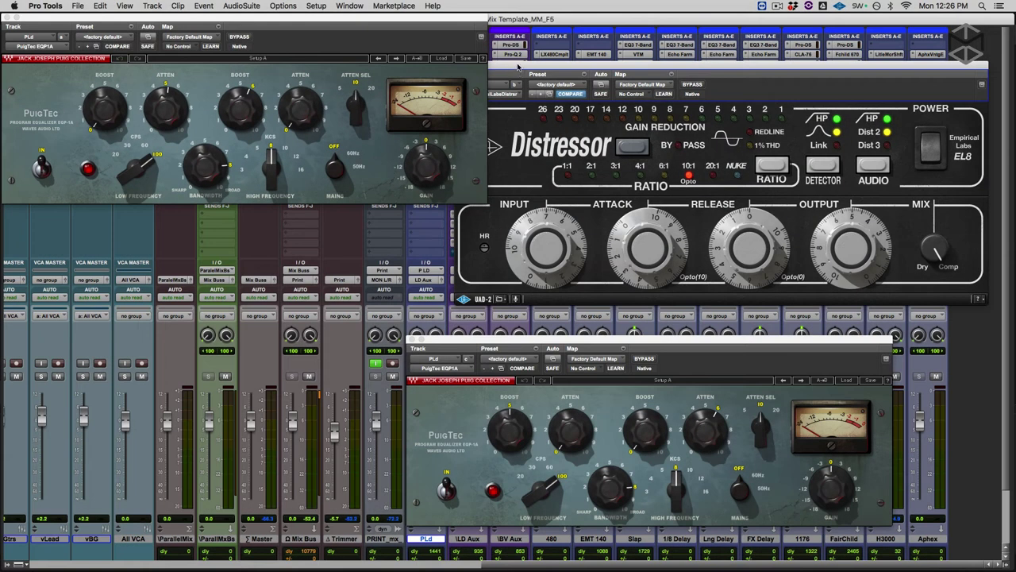
- Rearrange the PLd plug-in windows to examine the Distressor's settings and the second PuigTec EQP1A's EQ settings
{"action": "left_click_drag", "start_coordinate": [518, 66], "coordinate": [77, 216]}
{"action": "left_click_drag", "start_coordinate": [181, 19], "coordinate": [200, 22]}
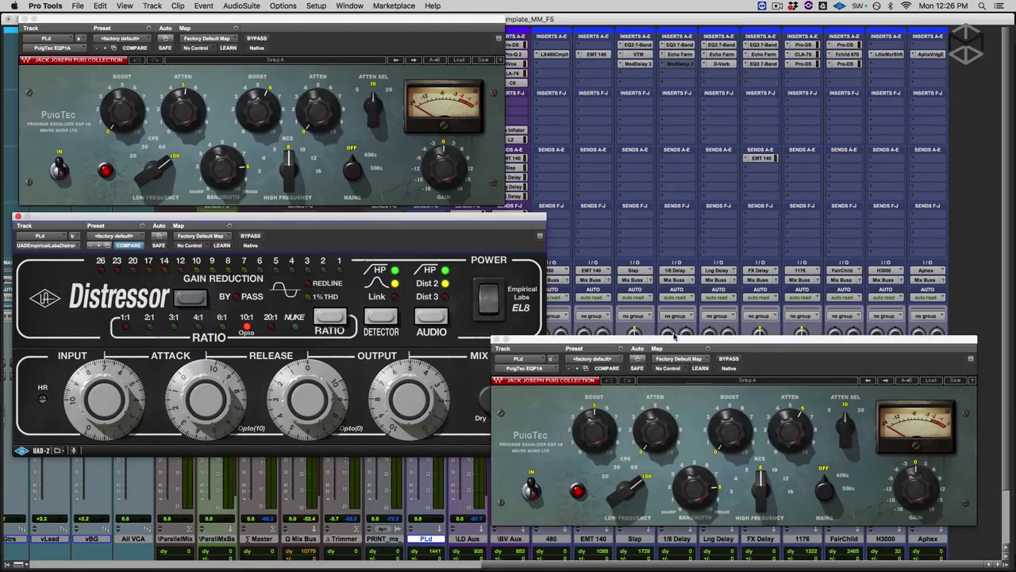
{"action": "left_click_drag", "start_coordinate": [655, 408], "coordinate": [675, 26]}
{"action": "left_click_drag", "start_coordinate": [473, 223], "coordinate": [659, 267]}
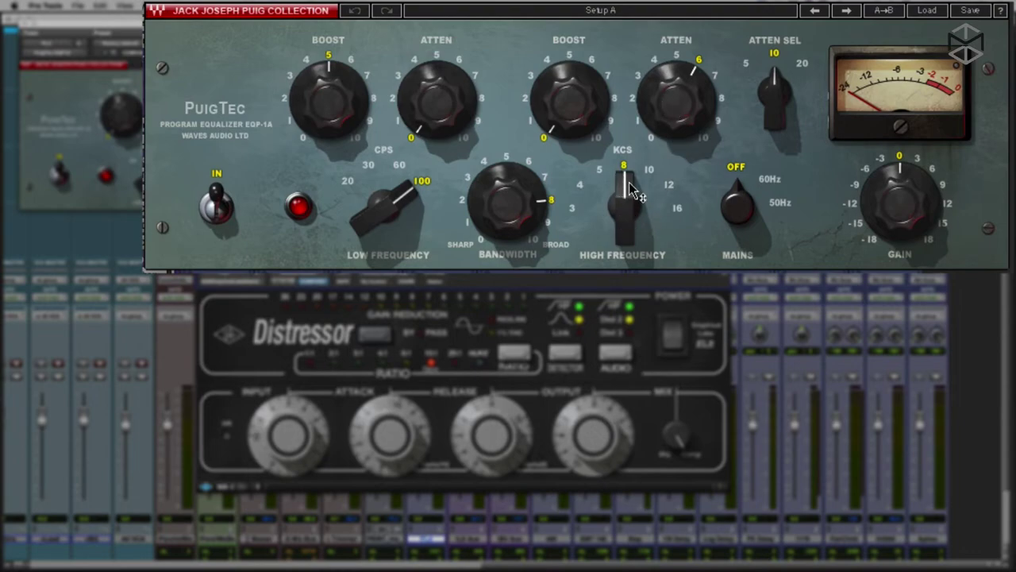
{"action": "mouse_move", "coordinate": [631, 190]}
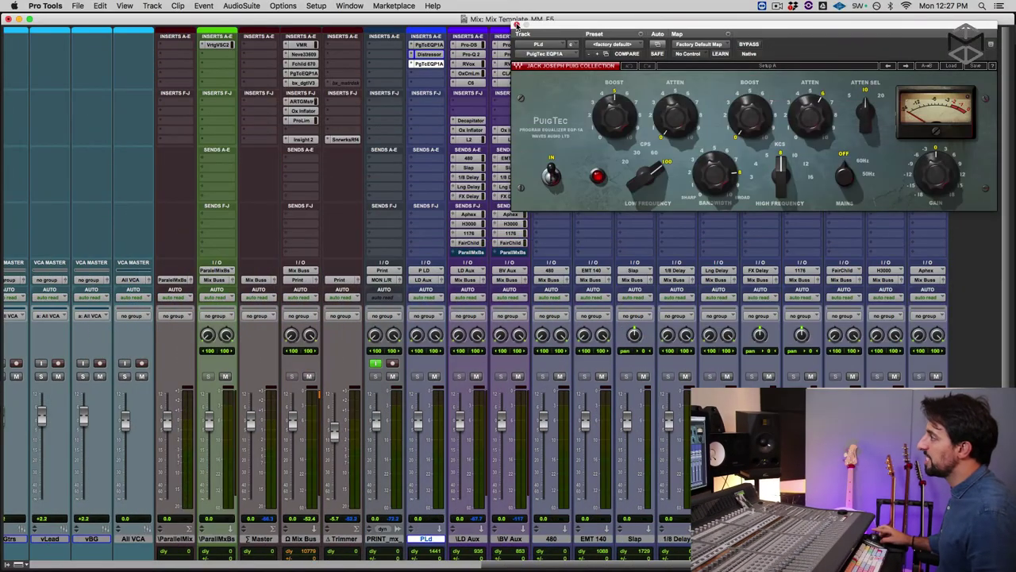
- Close the PuigTec EQ, try the PLd fader at -5.4 dB and reset it to 0.0, and select the BV Aux track
{"action": "left_click", "coordinate": [516, 24]}
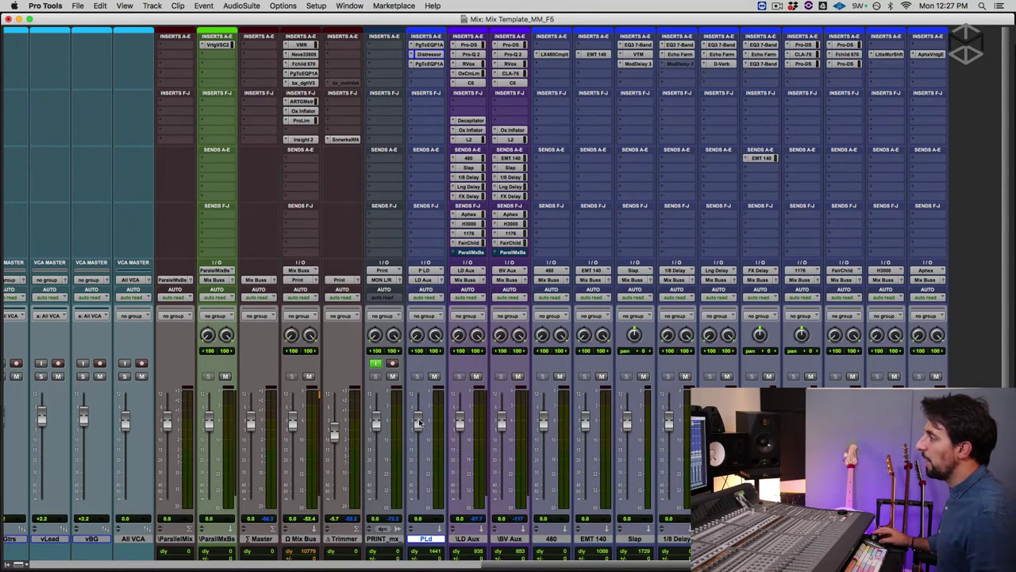
{"action": "mouse_move", "coordinate": [420, 423]}
{"action": "left_mouse_down"}
{"action": "mouse_move", "coordinate": [419, 494]}
{"action": "mouse_move", "coordinate": [418, 432]}
{"action": "left_mouse_up"}
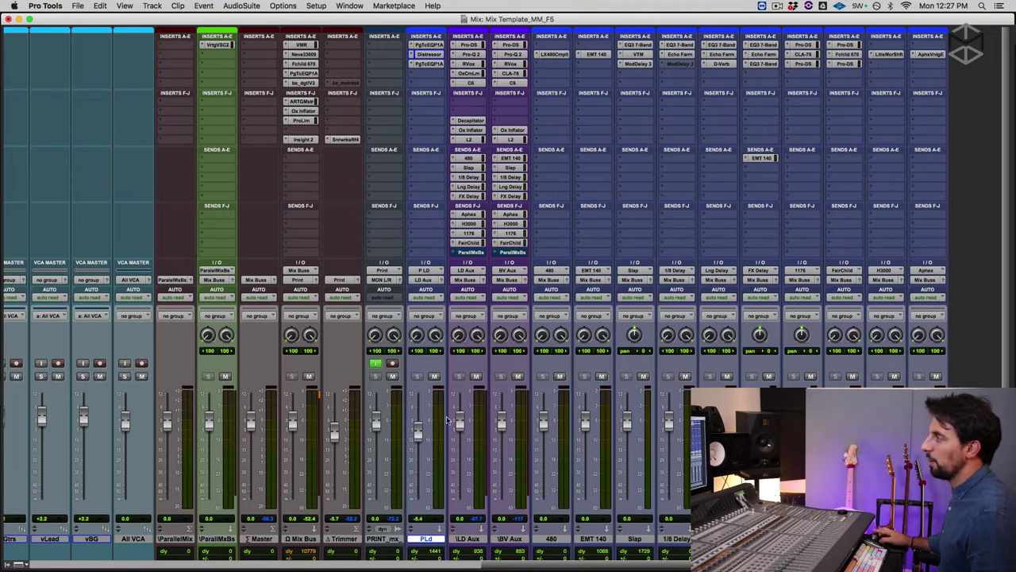
{"action": "left_click", "coordinate": [418, 432], "text": "alt"}
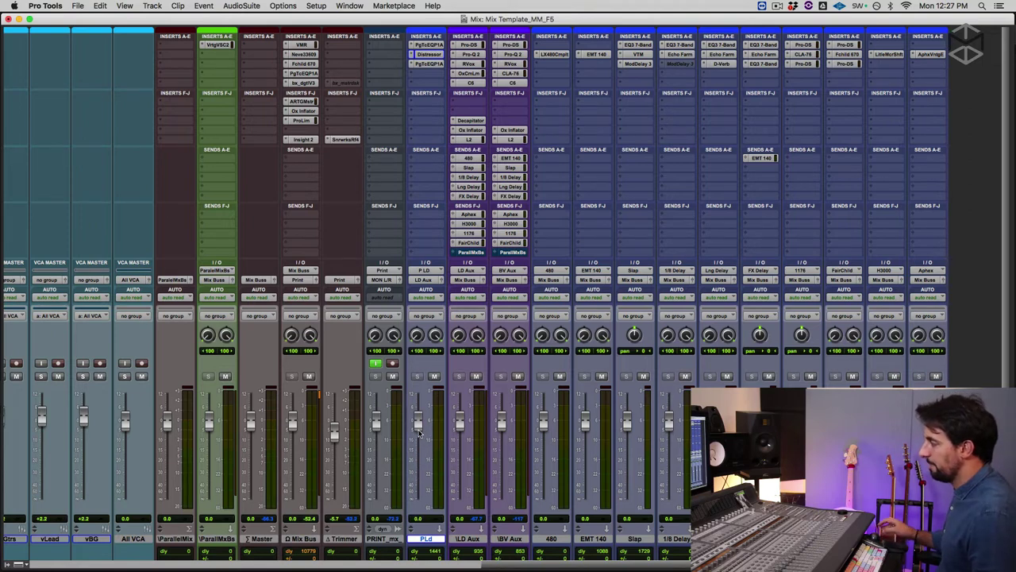
{"action": "left_click", "coordinate": [520, 540]}
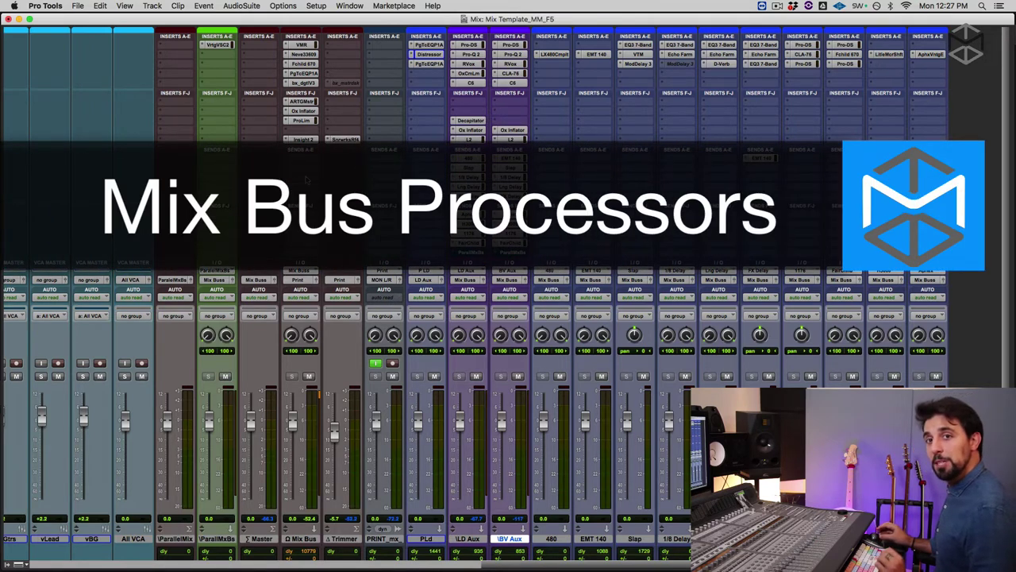
- Inspect the Mix Bus track's VMR insert, trying the Virtual Mixbuss's Brit 4k E model and returning it to Brit N
{"action": "scroll", "coordinate": [314, 175], "scroll_direction": "left", "scroll_amount": 5}
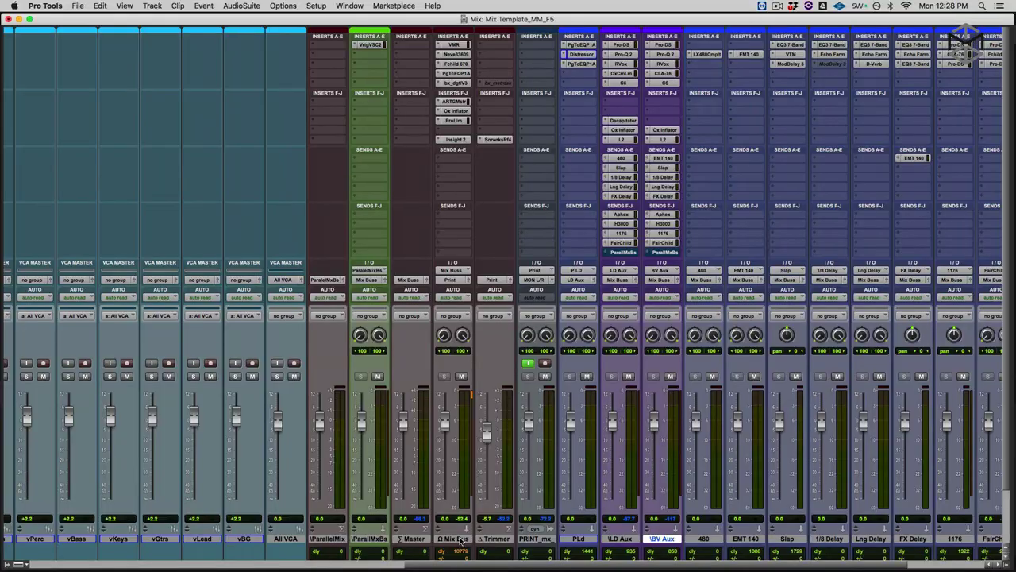
{"action": "left_click", "coordinate": [455, 45]}
{"action": "left_click_drag", "start_coordinate": [306, 141], "coordinate": [421, 101]}
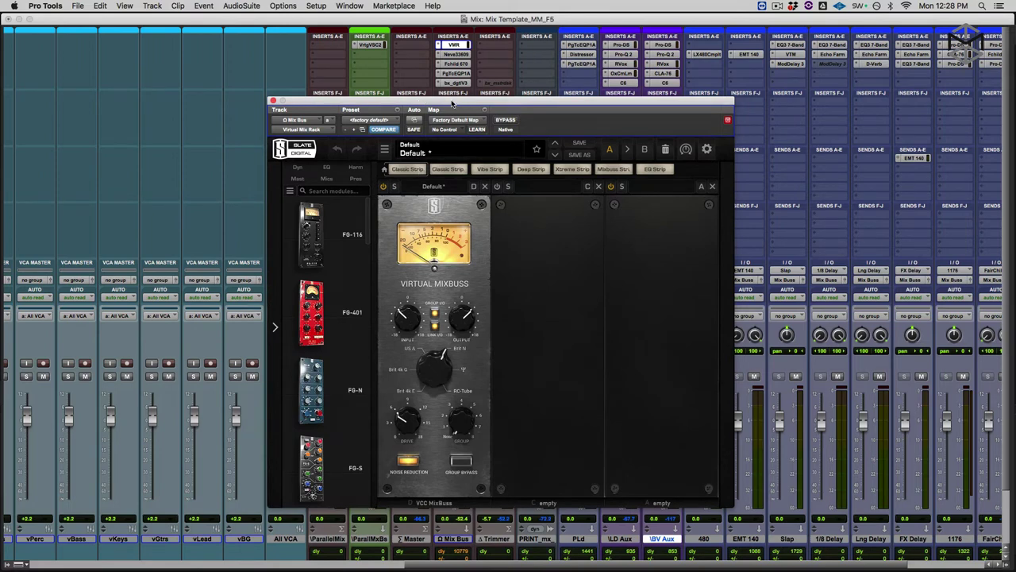
{"action": "left_click_drag", "start_coordinate": [452, 103], "coordinate": [464, 102]}
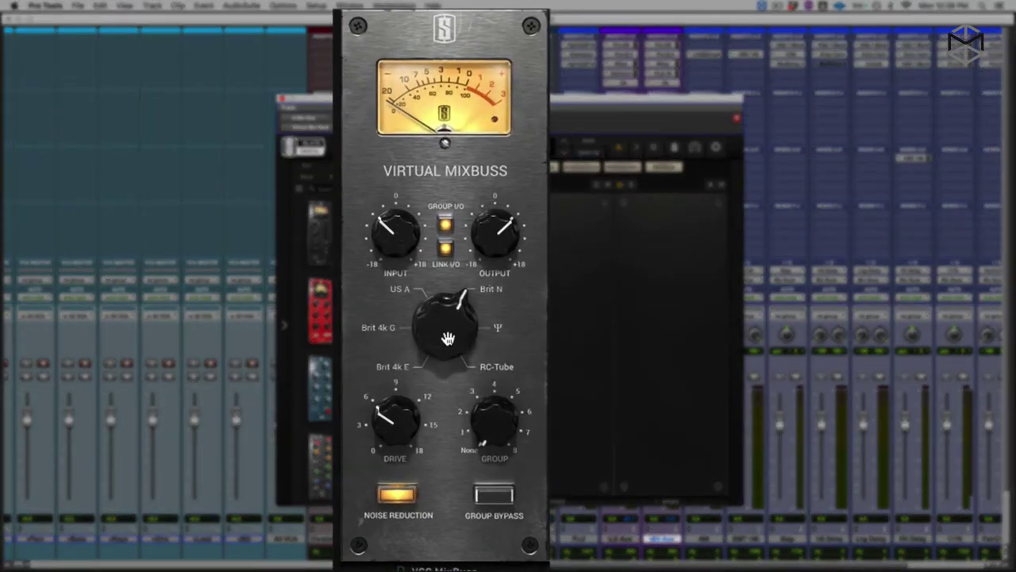
{"action": "left_click_drag", "start_coordinate": [440, 319], "coordinate": [425, 421]}
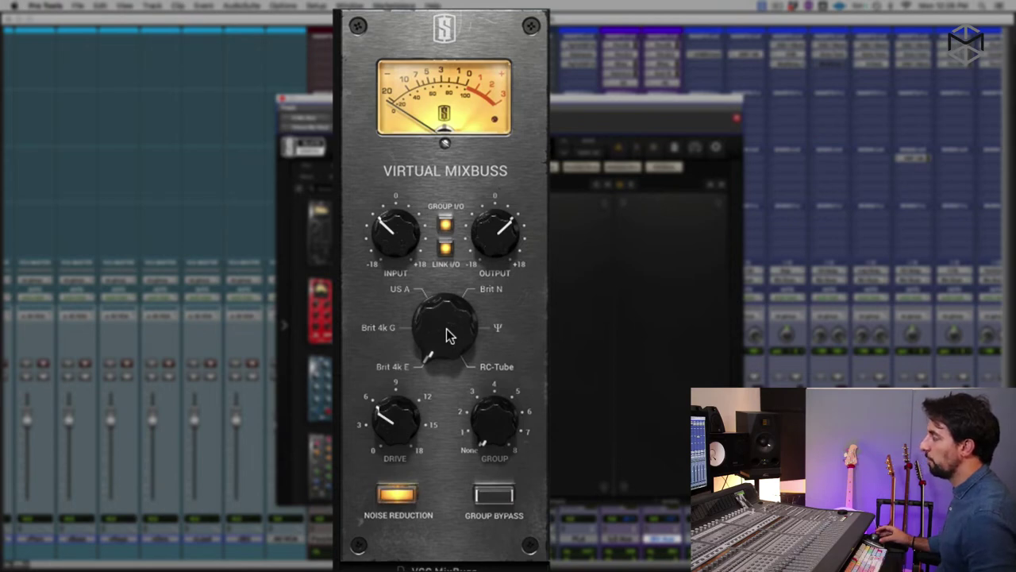
{"action": "left_click_drag", "start_coordinate": [447, 335], "coordinate": [459, 258]}
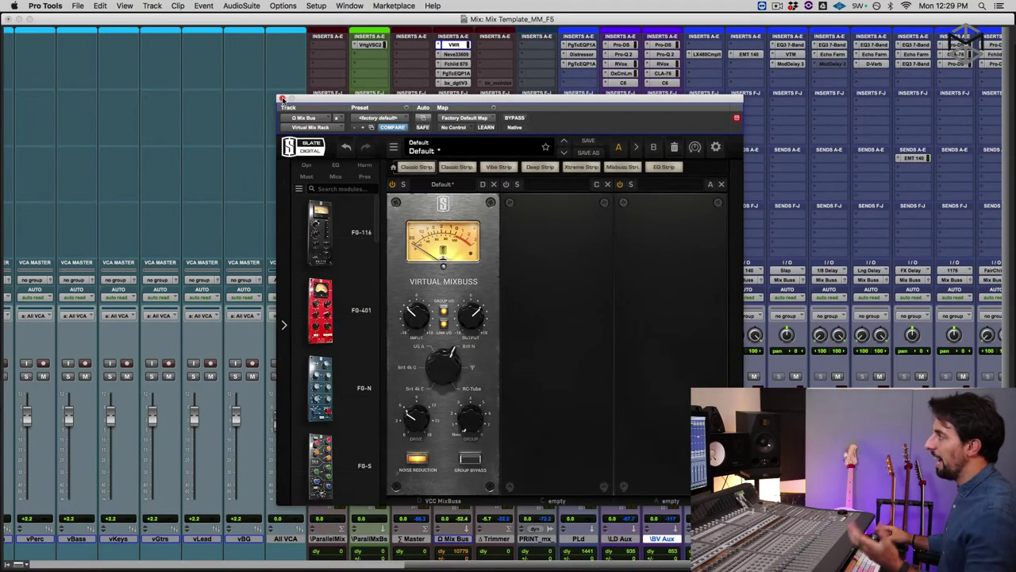
{"action": "left_click", "coordinate": [282, 99]}
- Examine the Neve 33609 compressor insert on the Mix Bus track, trying different recovery settings on Compress 1
{"action": "left_click", "coordinate": [454, 56]}
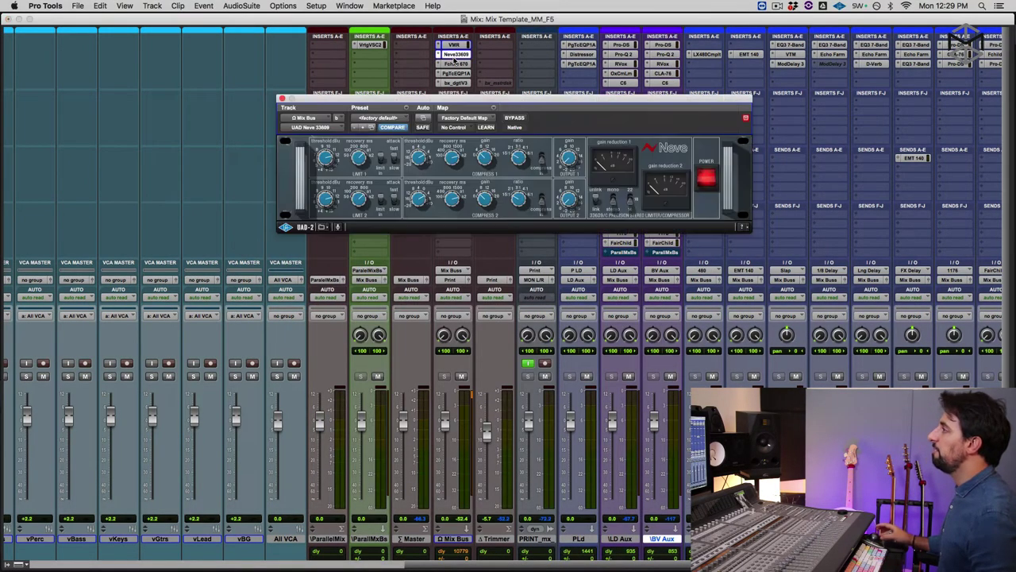
{"action": "left_click_drag", "start_coordinate": [457, 100], "coordinate": [449, 135]}
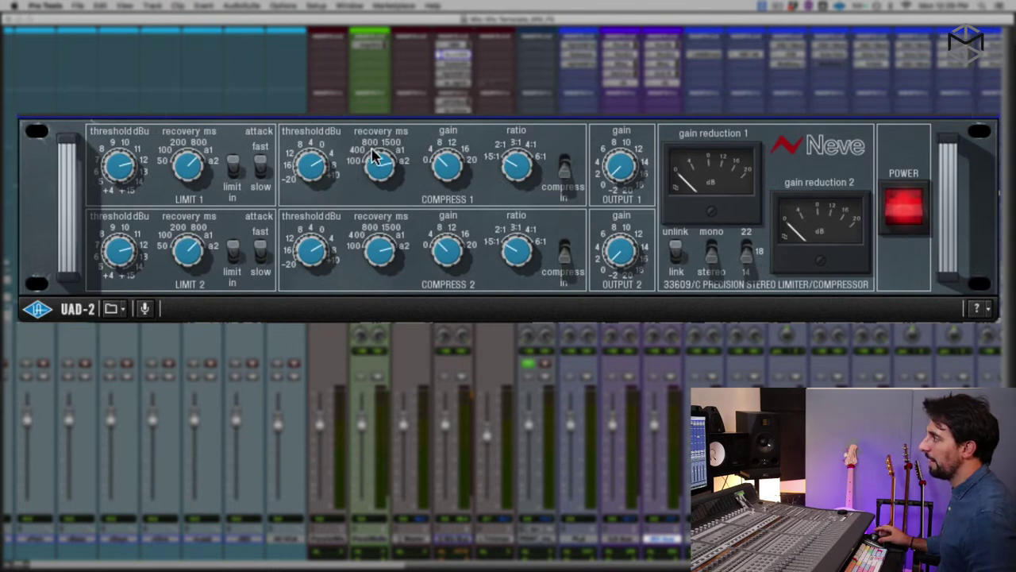
{"action": "mouse_move", "coordinate": [387, 167]}
{"action": "left_mouse_down"}
{"action": "mouse_move", "coordinate": [386, 179]}
{"action": "mouse_move", "coordinate": [387, 151]}
{"action": "left_mouse_up"}
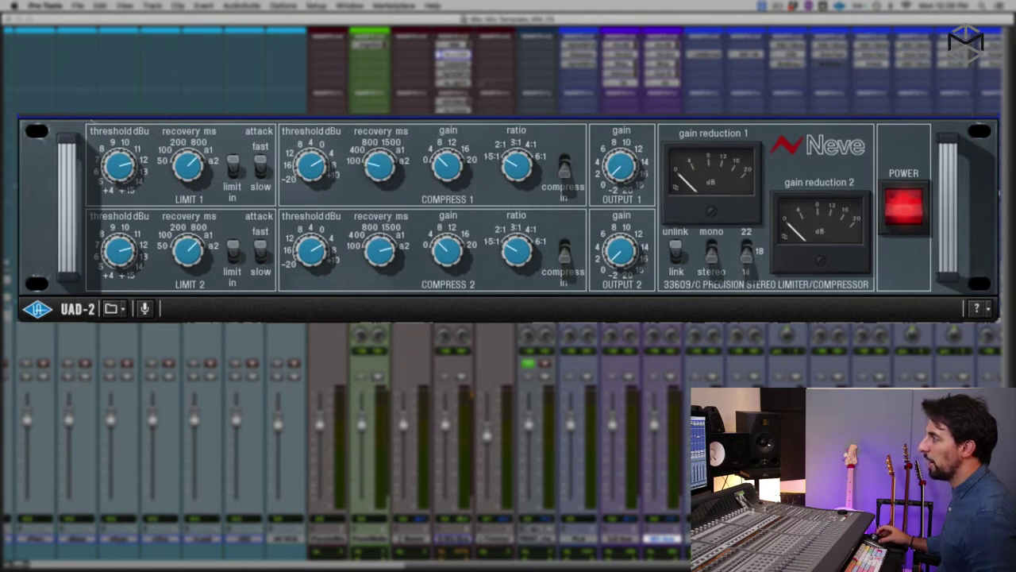
{"action": "left_click_drag", "start_coordinate": [379, 164], "coordinate": [379, 212]}
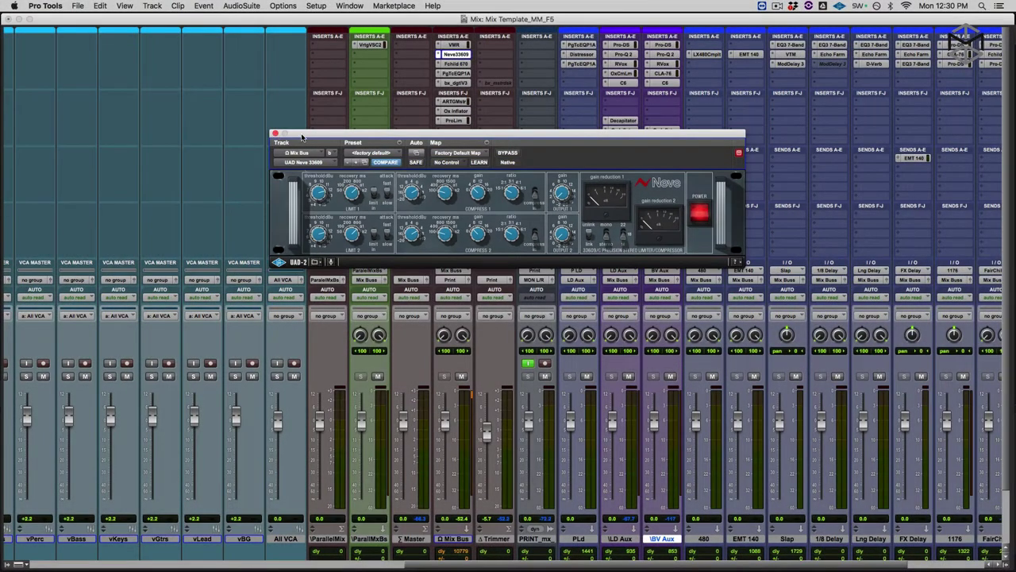
{"action": "left_click_drag", "start_coordinate": [302, 137], "coordinate": [357, 129]}
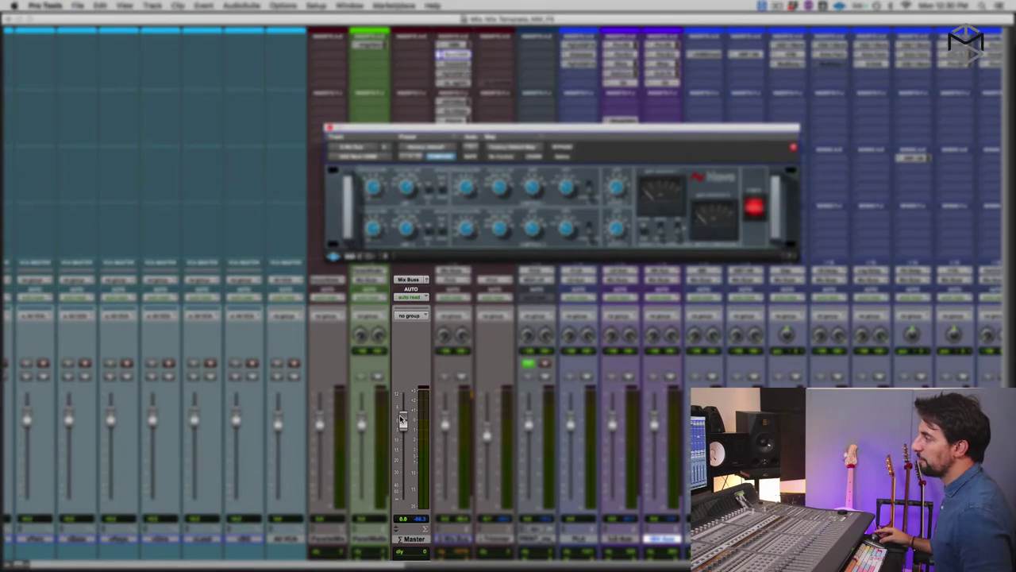
- Try the Master track's fader at -4.8 dB, reset it to 0.0, and close the Neve 33609 window
{"action": "left_click_drag", "start_coordinate": [403, 420], "coordinate": [402, 423]}
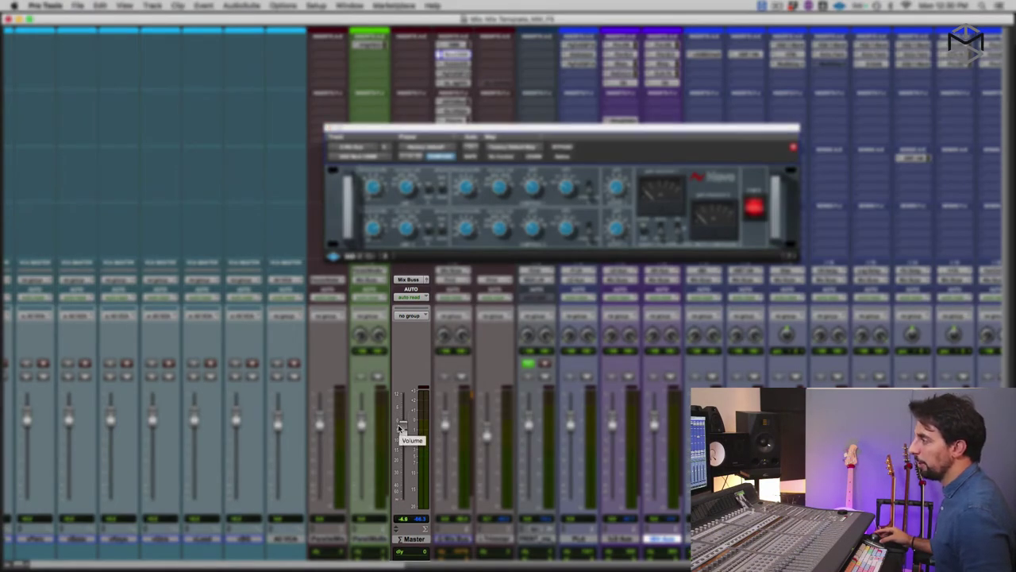
{"action": "left_click", "coordinate": [401, 427], "text": "alt"}
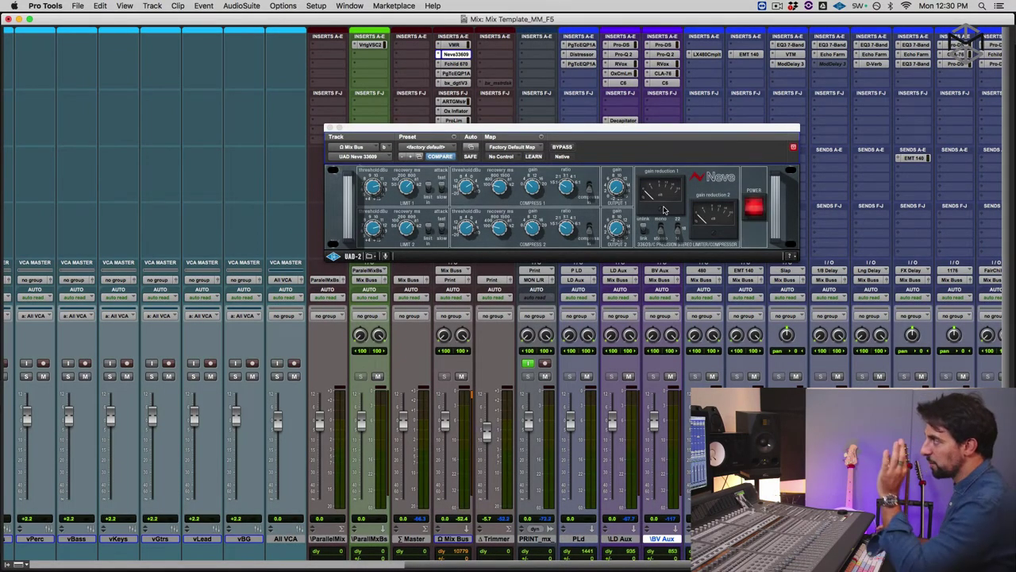
{"action": "left_click", "coordinate": [330, 128]}
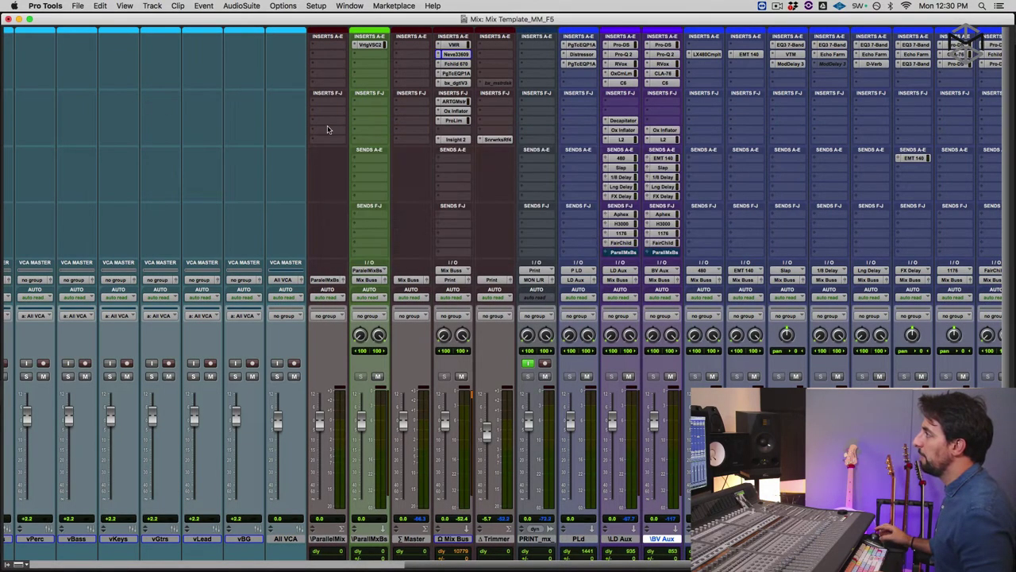
- Inspect the Fairchild 670 compressor insert on the Mix Bus track, including its mix control, and close its window
{"action": "left_click", "coordinate": [456, 64]}
{"action": "left_click_drag", "start_coordinate": [425, 127], "coordinate": [376, 70]}
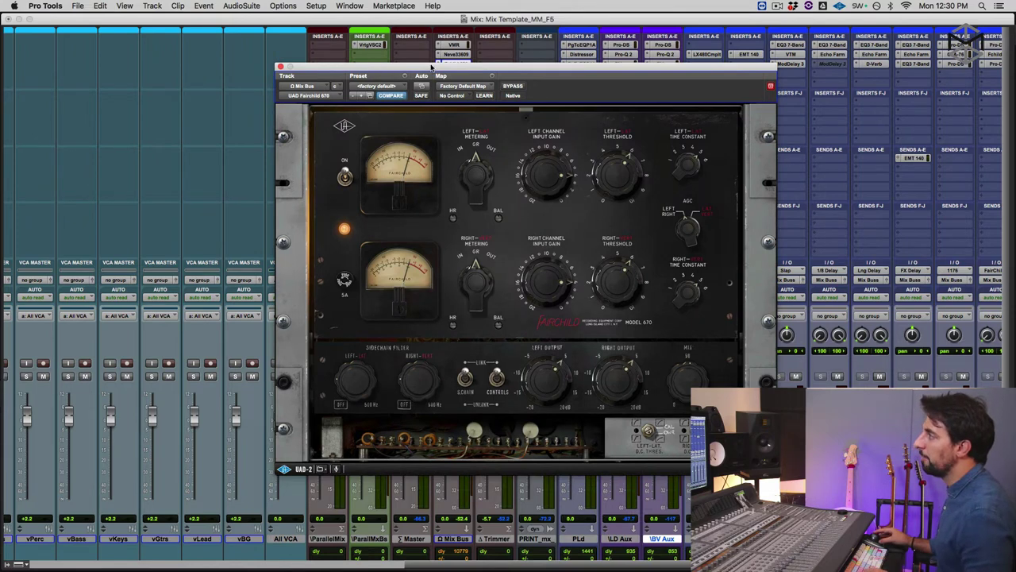
{"action": "left_click_drag", "start_coordinate": [409, 66], "coordinate": [332, 50]}
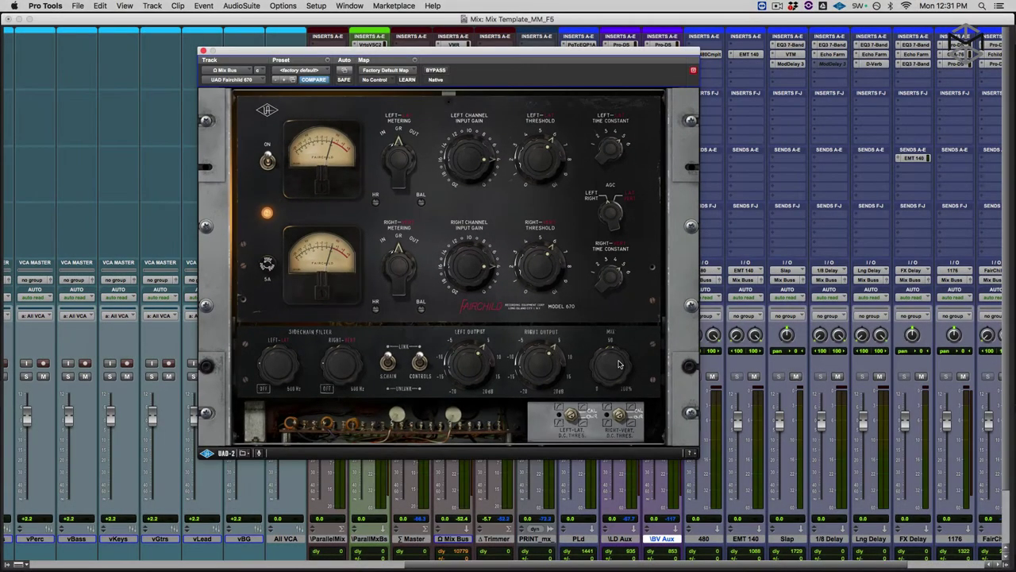
{"action": "left_click", "coordinate": [202, 51]}
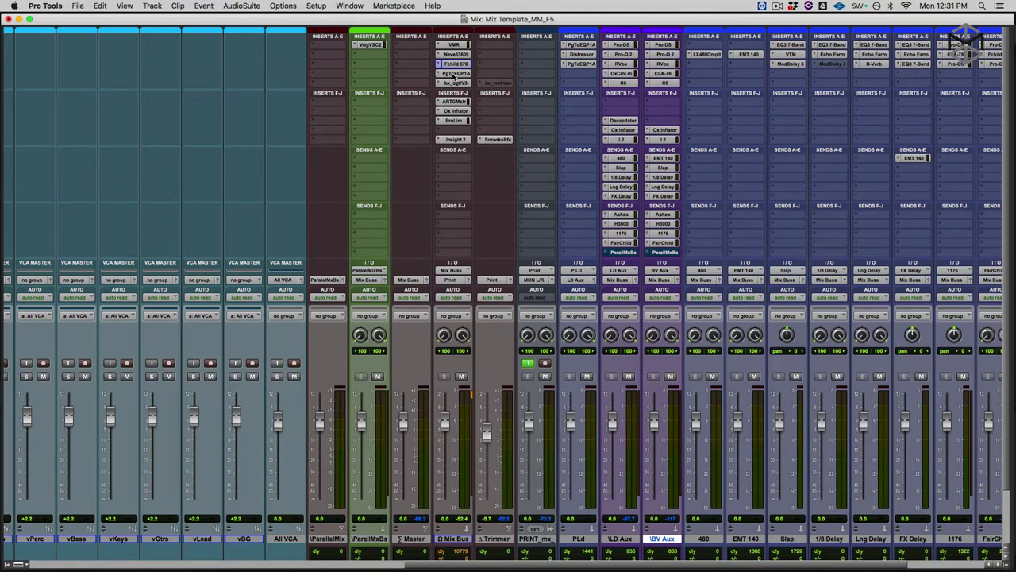
- Inspect the boost and frequency settings of the Mix Bus track's PuigTec EQP1A insert, and close its window
{"action": "left_click", "coordinate": [455, 73]}
{"action": "left_click_drag", "start_coordinate": [429, 51], "coordinate": [469, 188]}
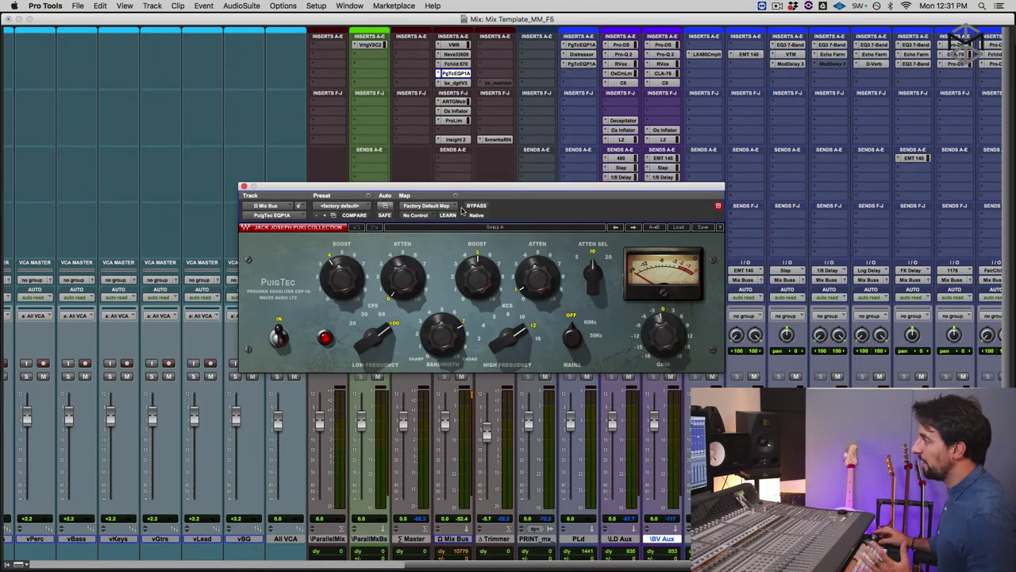
{"action": "left_click_drag", "start_coordinate": [467, 187], "coordinate": [475, 171]}
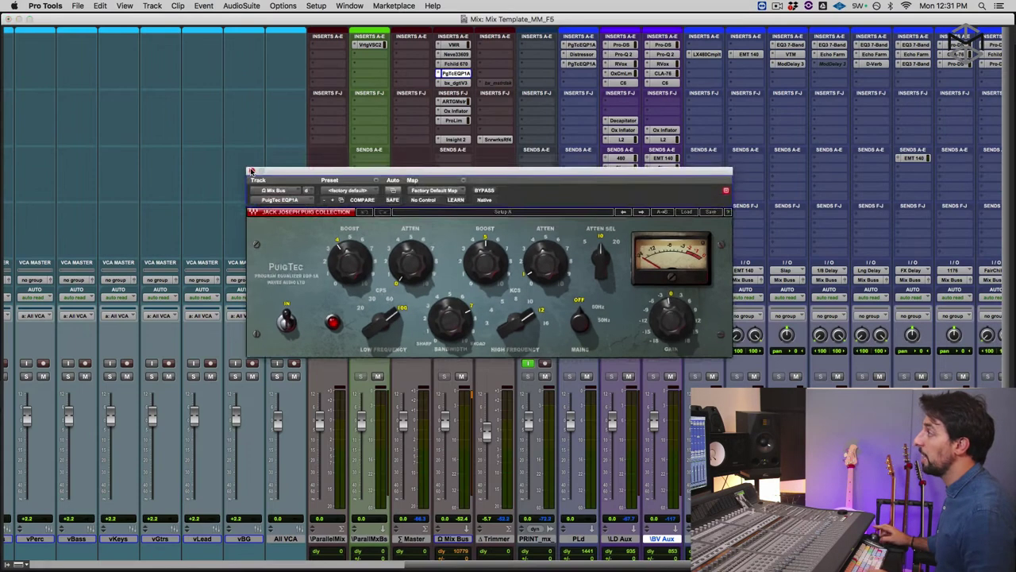
{"action": "left_click", "coordinate": [251, 170]}
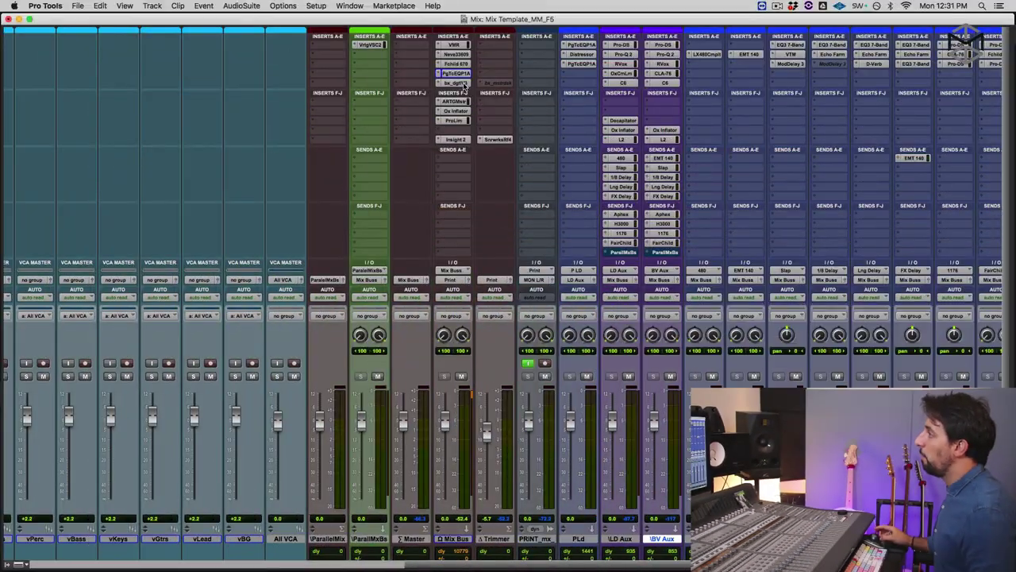
- Display the Mix Bus track's bx_digital V3 equalizer and set its Stereo Width to 150%
{"action": "left_click", "coordinate": [465, 84]}
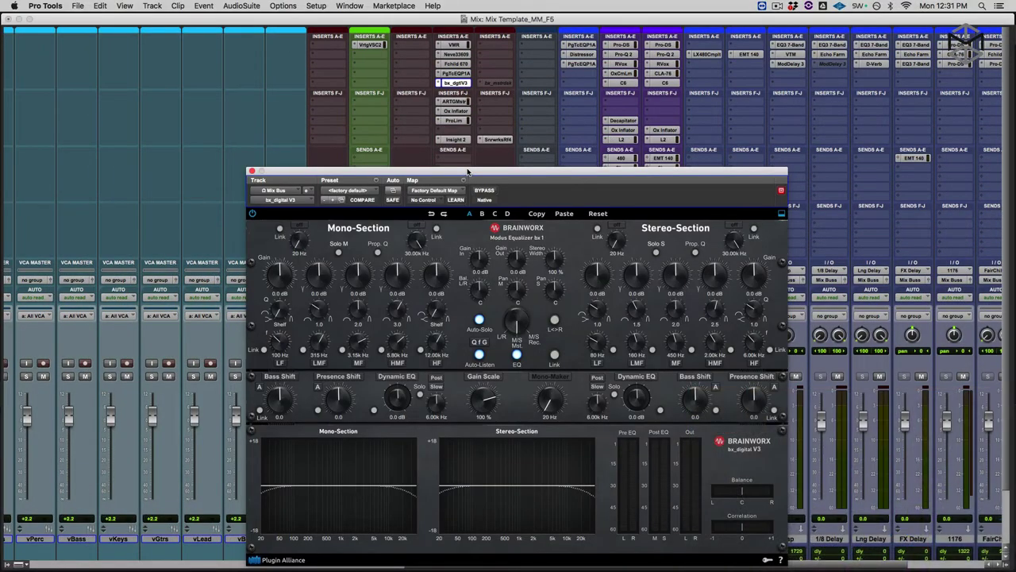
{"action": "left_click_drag", "start_coordinate": [468, 173], "coordinate": [448, 87]}
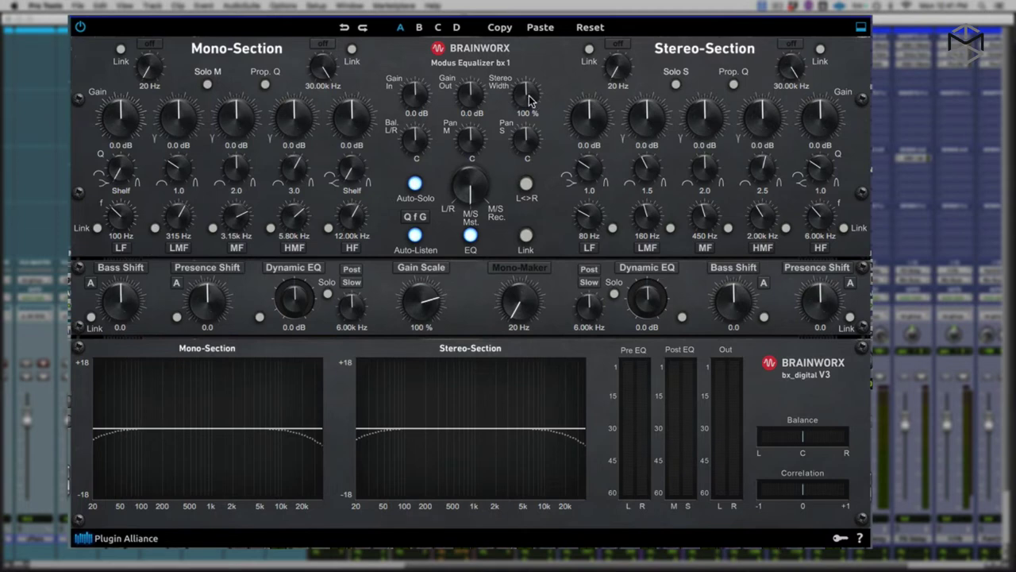
{"action": "left_click_drag", "start_coordinate": [529, 100], "coordinate": [527, 94]}
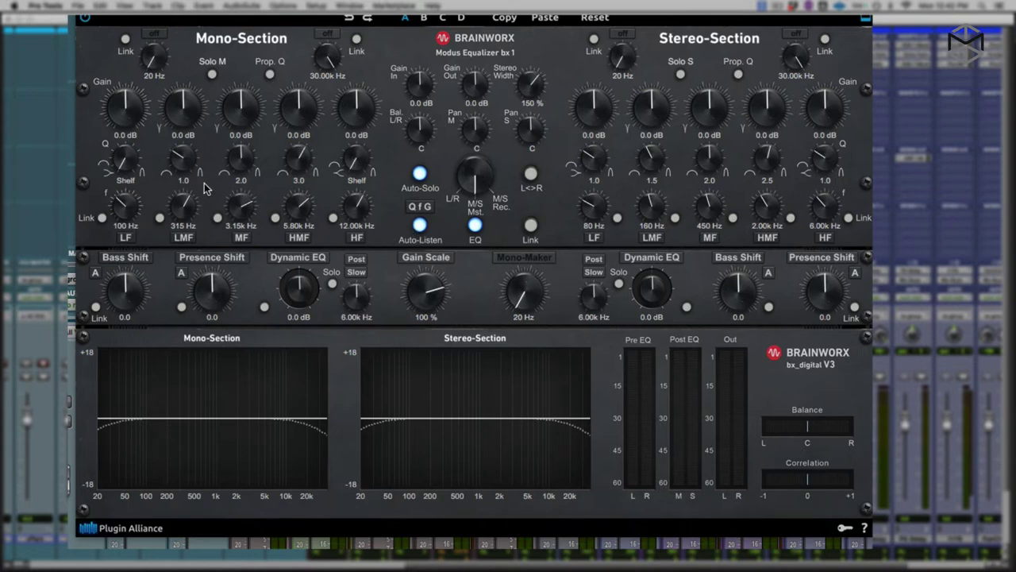
- Try a Mono-Section LMF boost of about 4.6 dB with a Q of 0.4, sweep its frequency around 247 Hz, and reset the band
{"action": "left_click", "coordinate": [184, 203]}
{"action": "left_click_drag", "start_coordinate": [182, 199], "coordinate": [179, 202]}
{"action": "left_click", "coordinate": [190, 219]}
{"action": "left_click_drag", "start_coordinate": [187, 174], "coordinate": [176, 223]}
{"action": "left_click", "coordinate": [180, 224]}
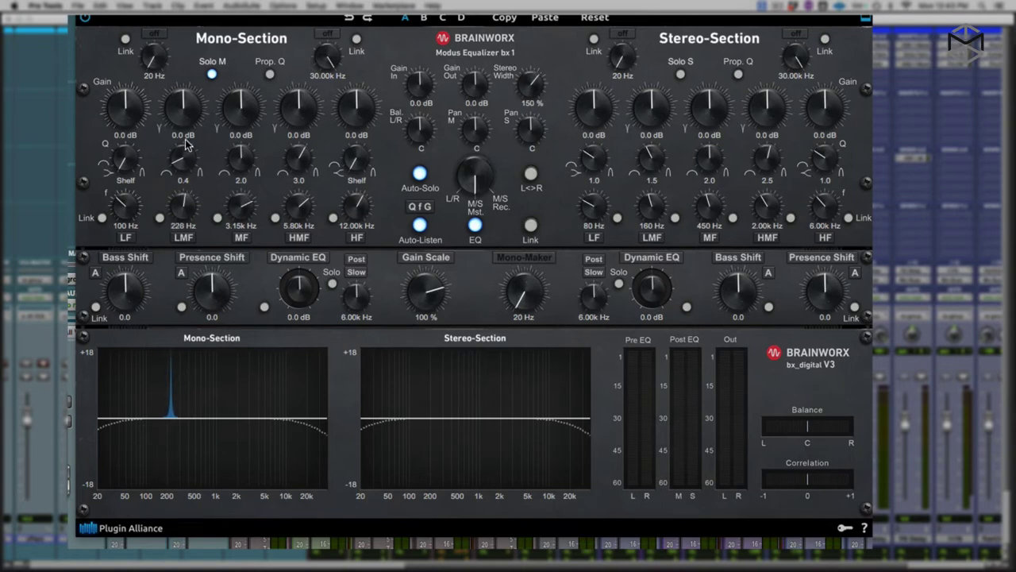
{"action": "left_click_drag", "start_coordinate": [185, 115], "coordinate": [191, 94]}
{"action": "mouse_move", "coordinate": [182, 208]}
{"action": "left_mouse_down"}
{"action": "mouse_move", "coordinate": [184, 185]}
{"action": "mouse_move", "coordinate": [182, 201]}
{"action": "left_mouse_up"}
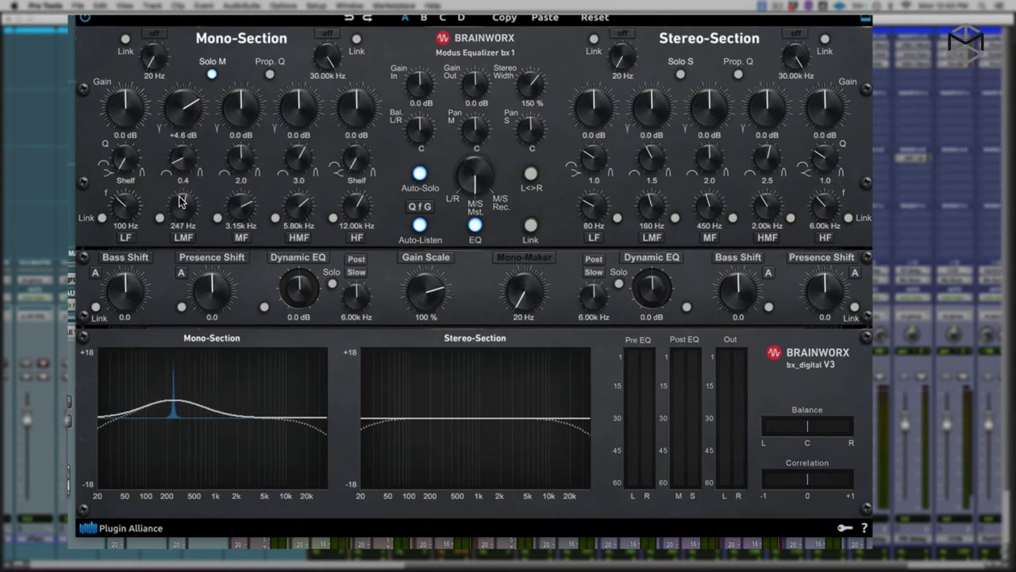
{"action": "left_click_drag", "start_coordinate": [182, 119], "coordinate": [189, 151]}
{"action": "left_click_drag", "start_coordinate": [184, 203], "coordinate": [183, 198]}
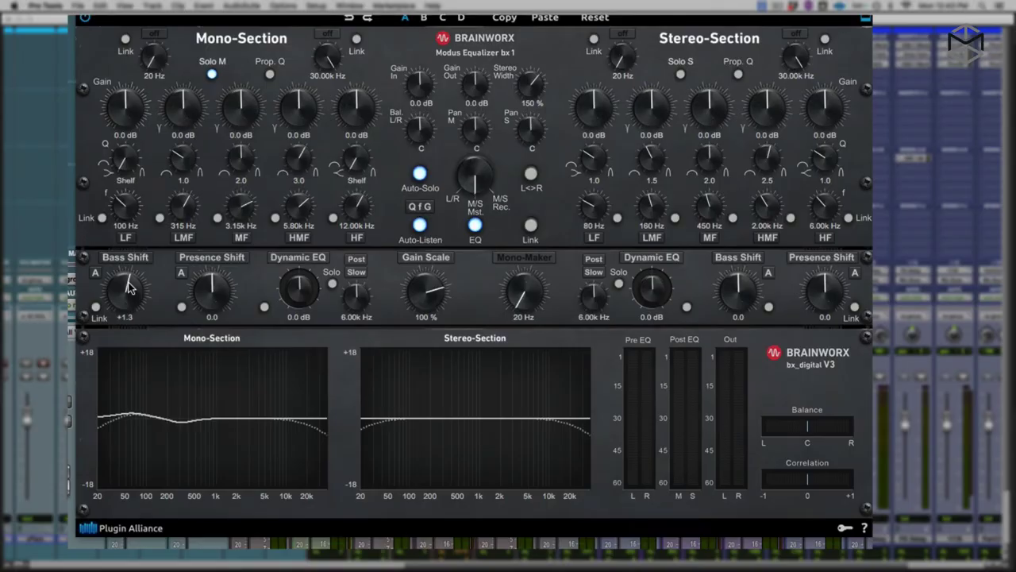
- Set the Mono-Section Bass Shift to +0.7 and the Stereo-Section Presence Shift to +1.1, and close the bx_digital V3 window
{"action": "left_click_drag", "start_coordinate": [129, 287], "coordinate": [130, 296]}
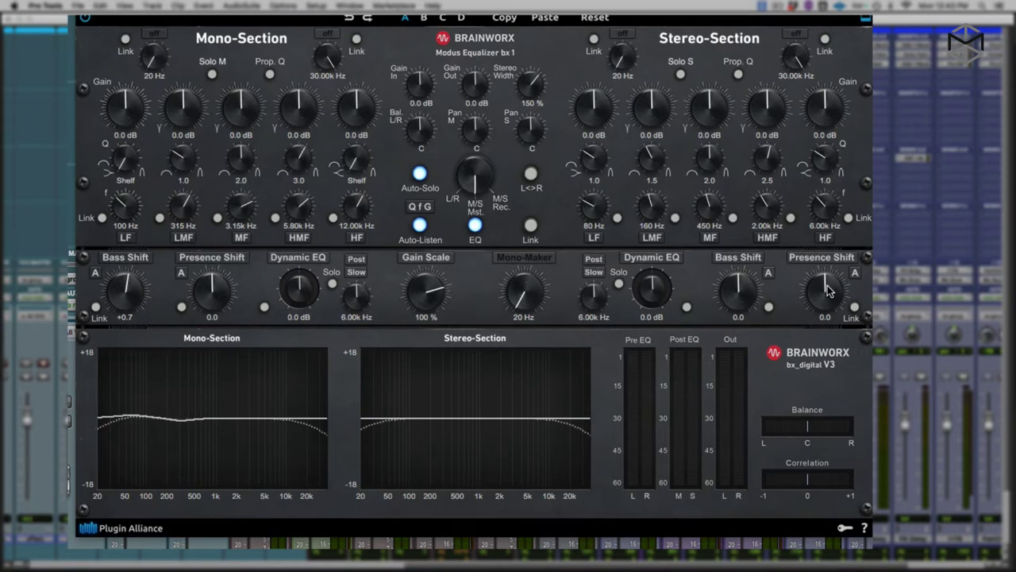
{"action": "left_click_drag", "start_coordinate": [828, 292], "coordinate": [828, 287]}
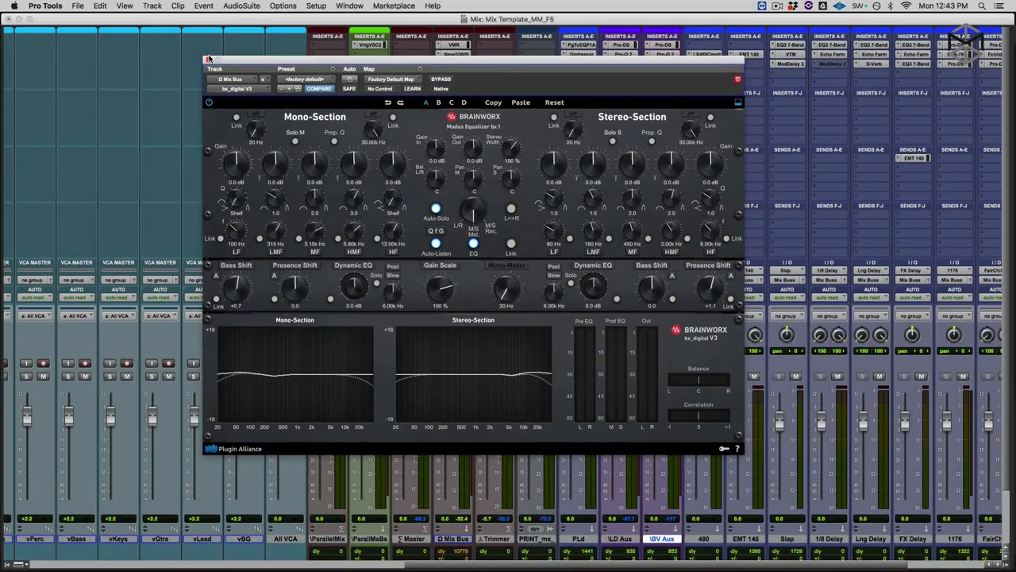
{"action": "left_click", "coordinate": [208, 59]}
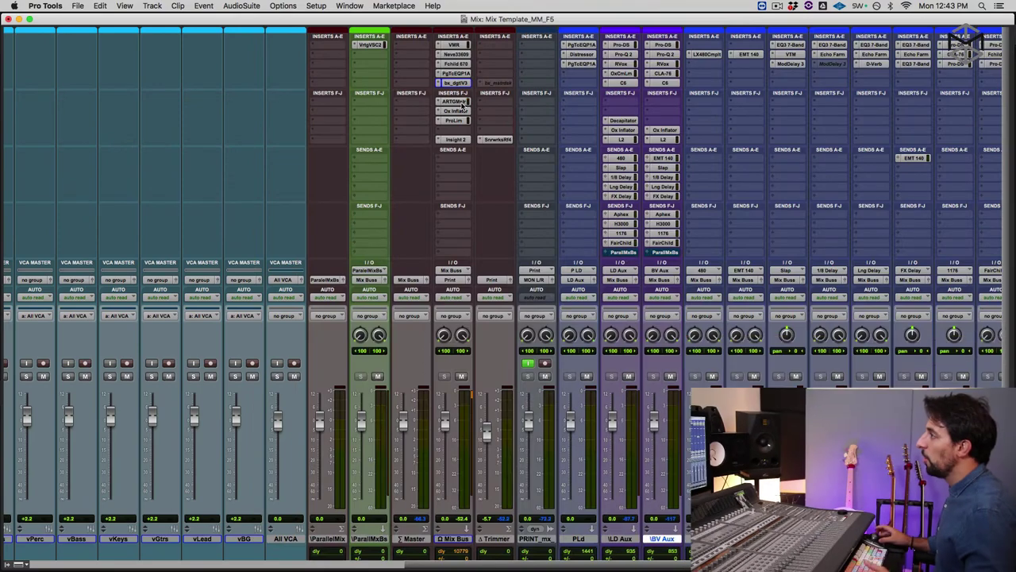
- Display the Mix Bus track's AR TG Mastering insert and expand its Input module into the detailed view
{"action": "left_click", "coordinate": [462, 106]}
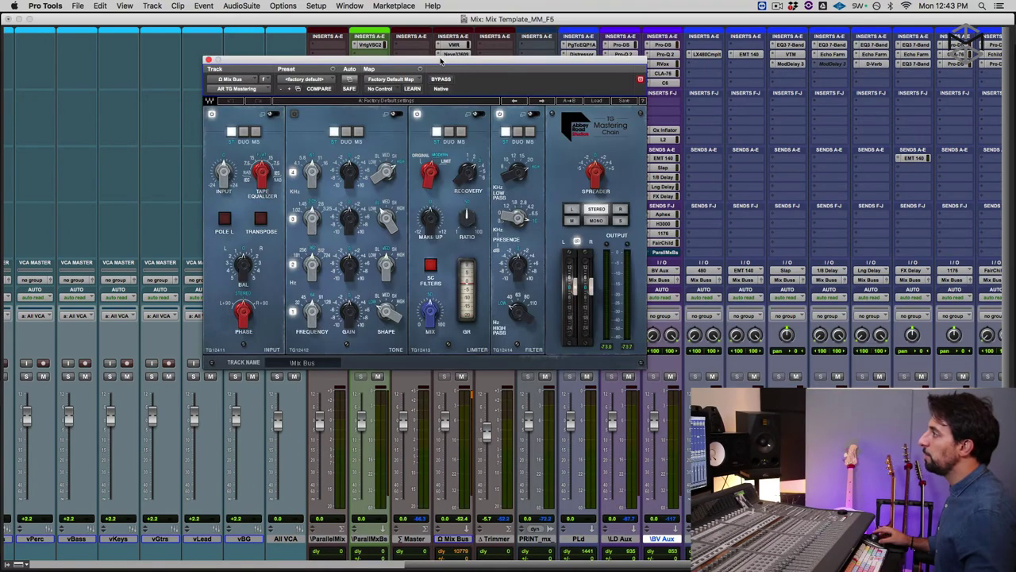
{"action": "left_click_drag", "start_coordinate": [441, 61], "coordinate": [457, 77]}
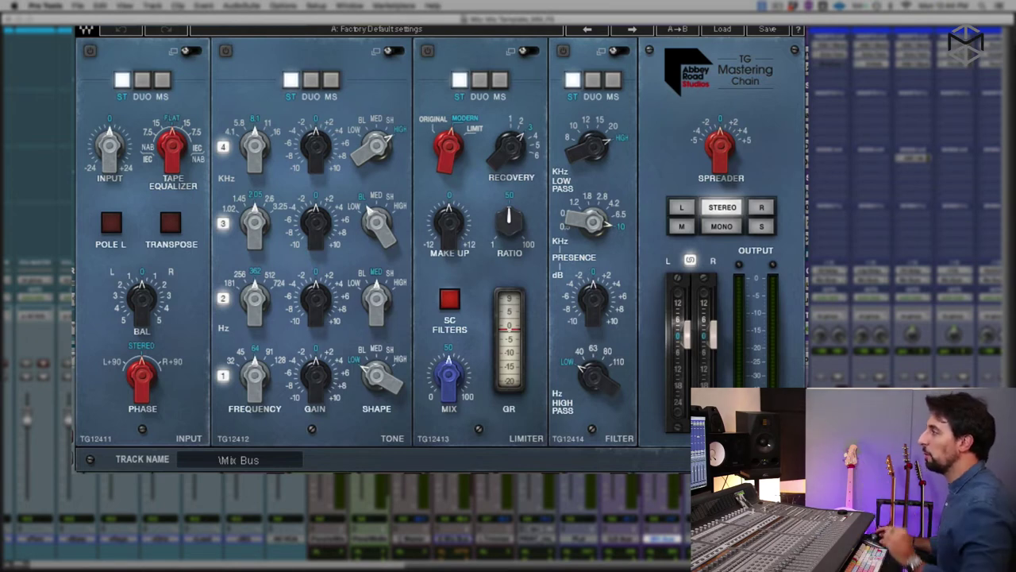
{"action": "left_click", "coordinate": [190, 53]}
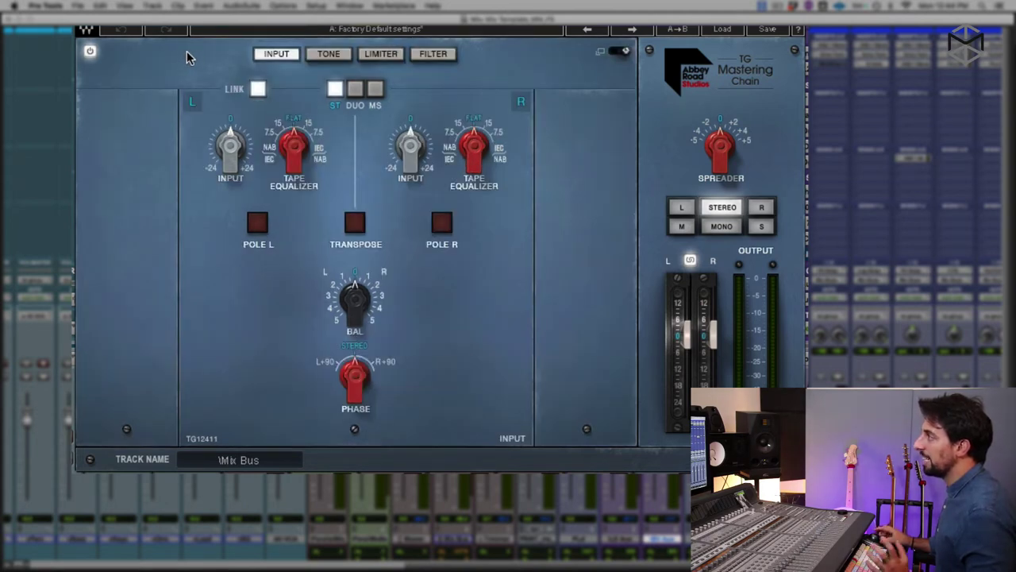
- Look over the TG Mastering Chain's full module overview, reopen the detailed Input module and demonstrate its left Tape Equalizer control, leaving it at Flat
{"action": "left_click", "coordinate": [619, 53]}
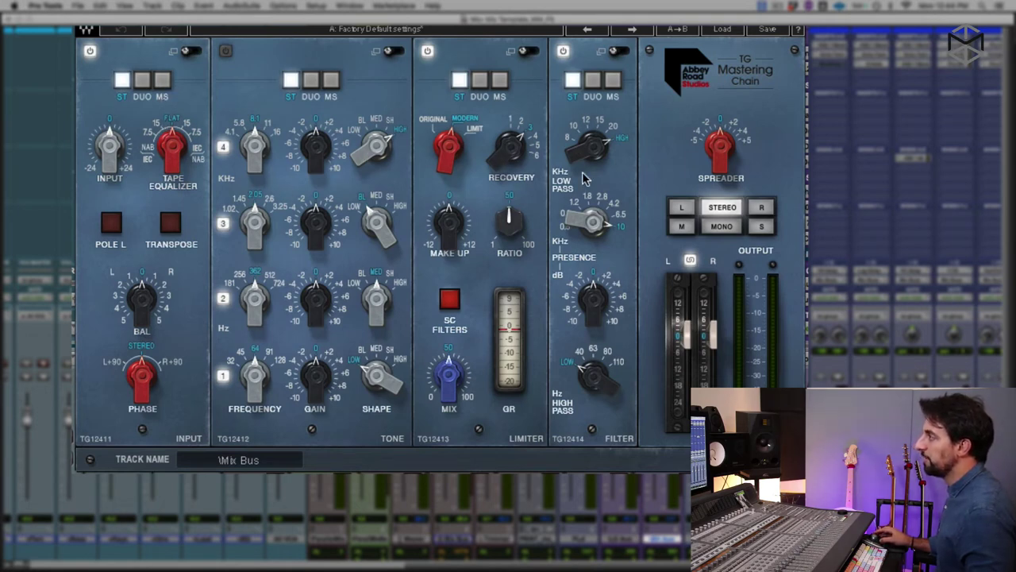
{"action": "left_click", "coordinate": [191, 51]}
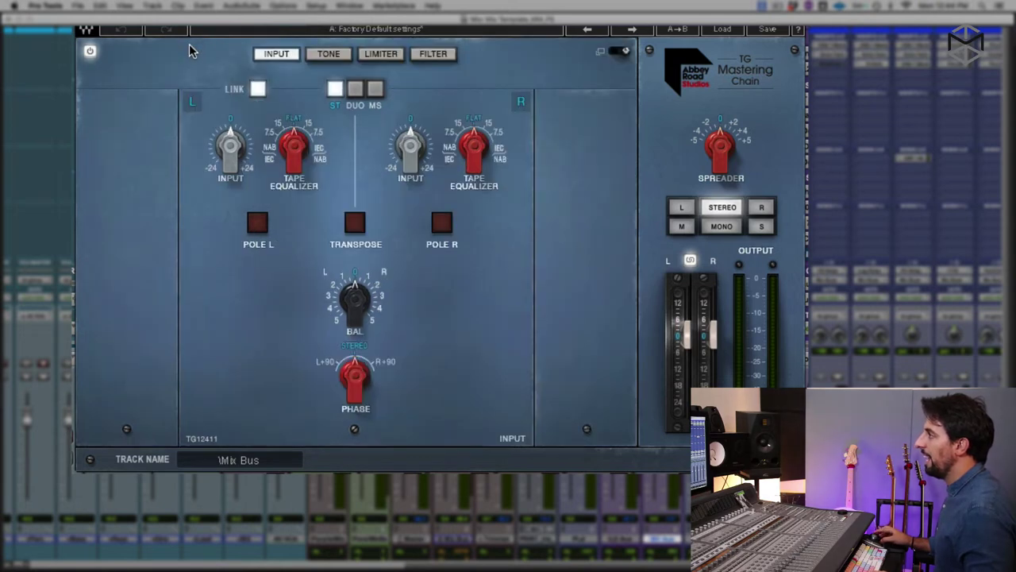
{"action": "left_click", "coordinate": [300, 150]}
{"action": "mouse_move", "coordinate": [300, 150]}
{"action": "left_mouse_down"}
{"action": "mouse_move", "coordinate": [300, 168]}
{"action": "mouse_move", "coordinate": [293, 150]}
{"action": "left_mouse_up"}
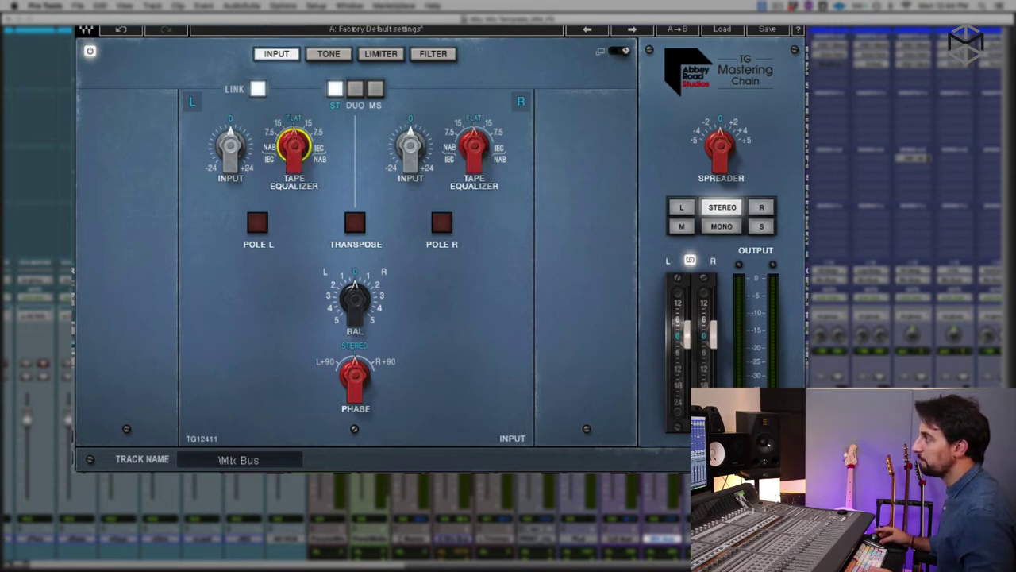
- Display the detailed Tone module, try its MS mode and return it to ST
{"action": "left_click", "coordinate": [330, 57]}
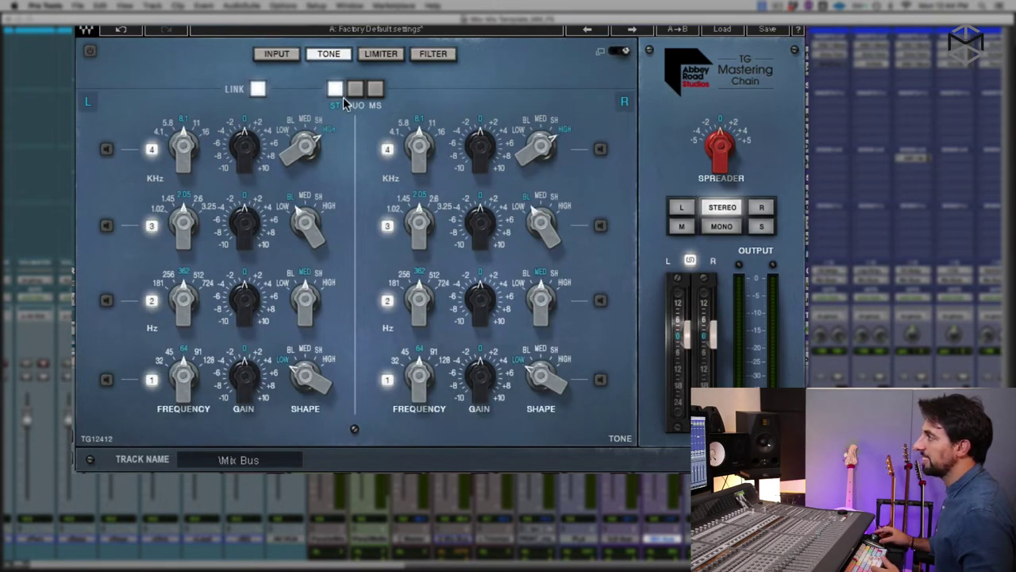
{"action": "left_click", "coordinate": [376, 92]}
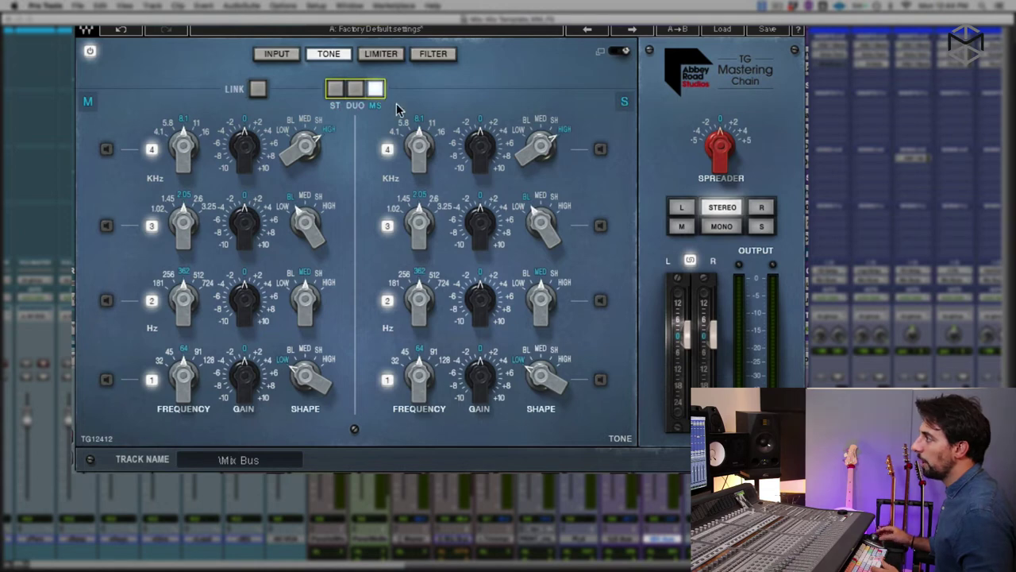
{"action": "left_click", "coordinate": [333, 89]}
- View the detailed Limiter and Filter modules of the TG Mastering Chain and close the plug-in window
{"action": "left_click", "coordinate": [381, 55]}
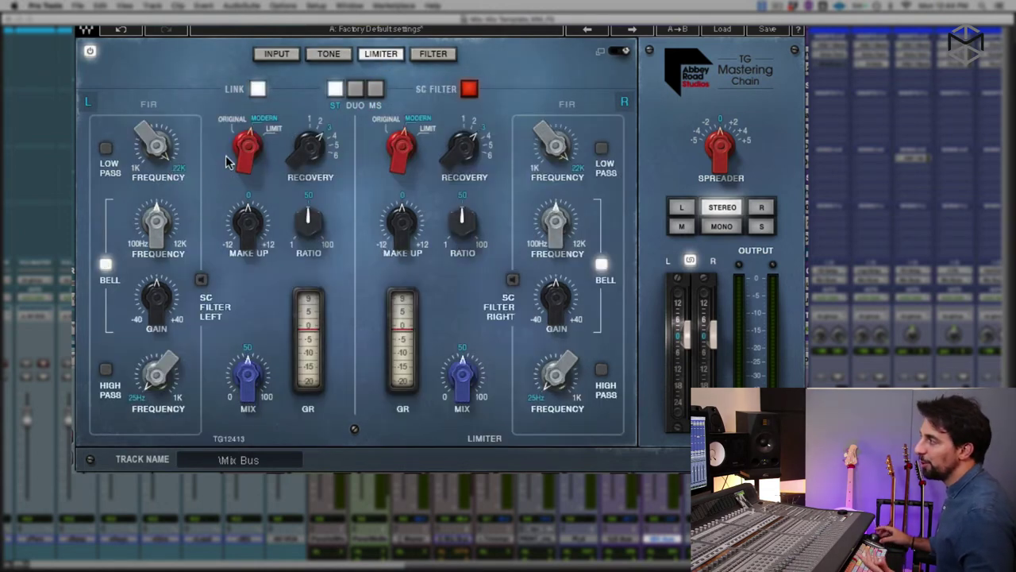
{"action": "left_click", "coordinate": [450, 57]}
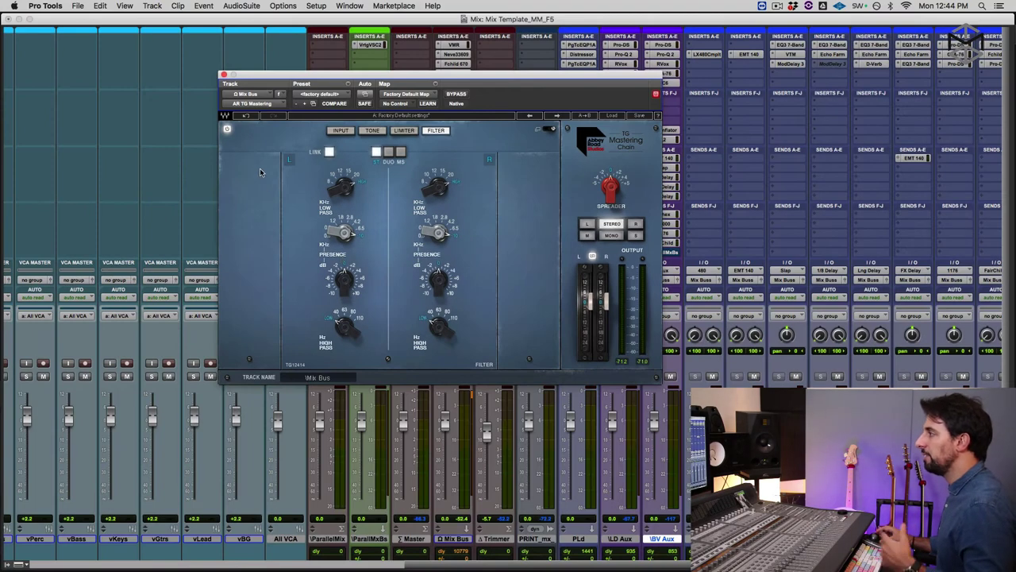
{"action": "left_click", "coordinate": [223, 74]}
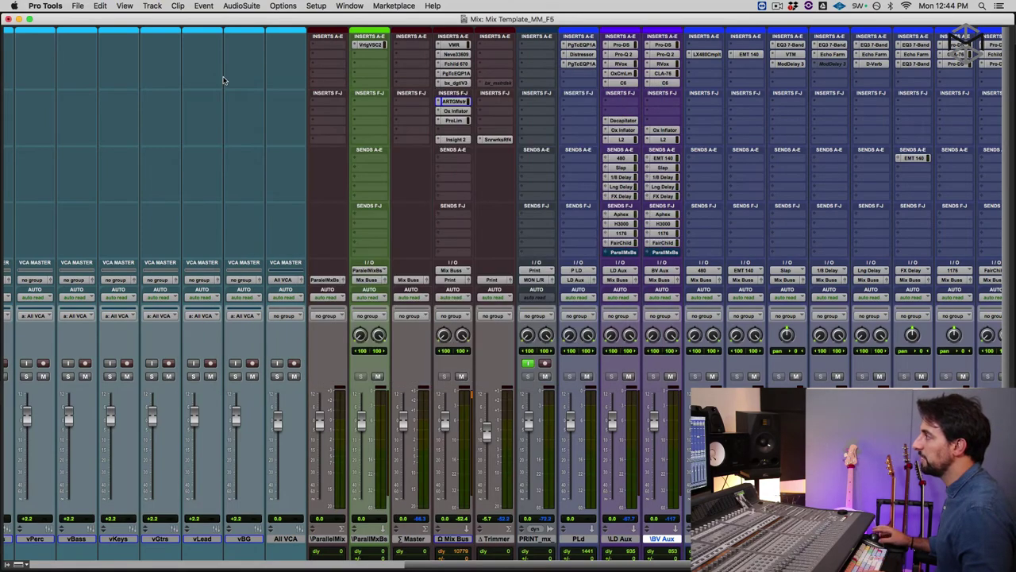
- Examine the Mix Bus track's Oxford Inflator settings, moving its window clear of the insert list, and close the plug-in
{"action": "left_click", "coordinate": [457, 111]}
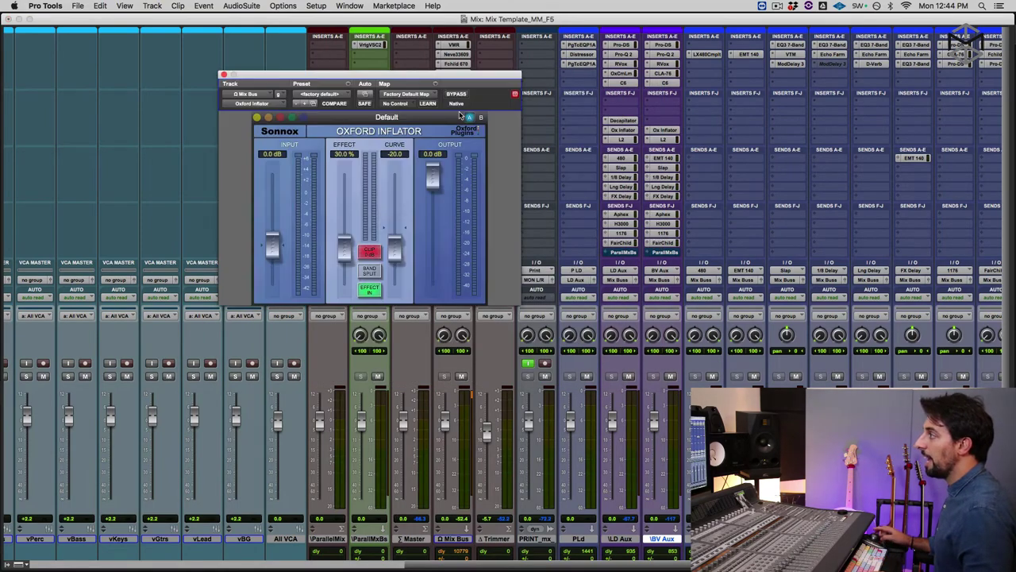
{"action": "left_click_drag", "start_coordinate": [438, 85], "coordinate": [496, 124]}
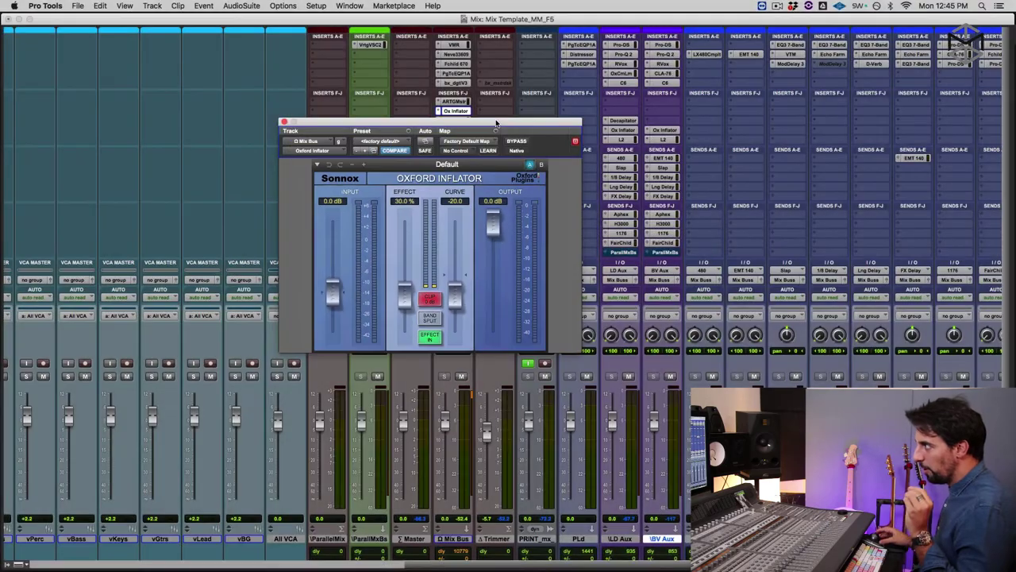
{"action": "left_click_drag", "start_coordinate": [495, 121], "coordinate": [517, 132]}
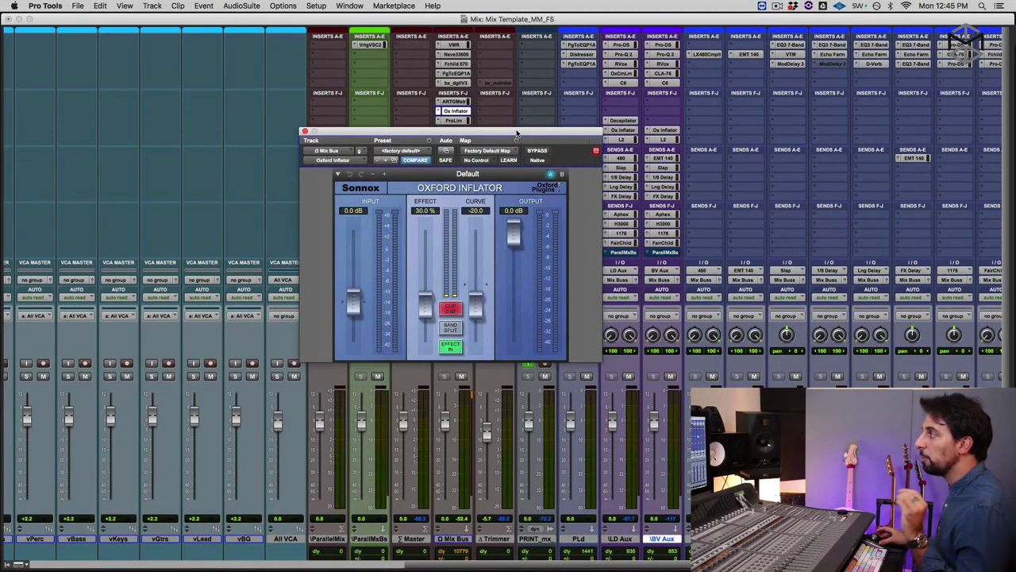
{"action": "left_click", "coordinate": [304, 131]}
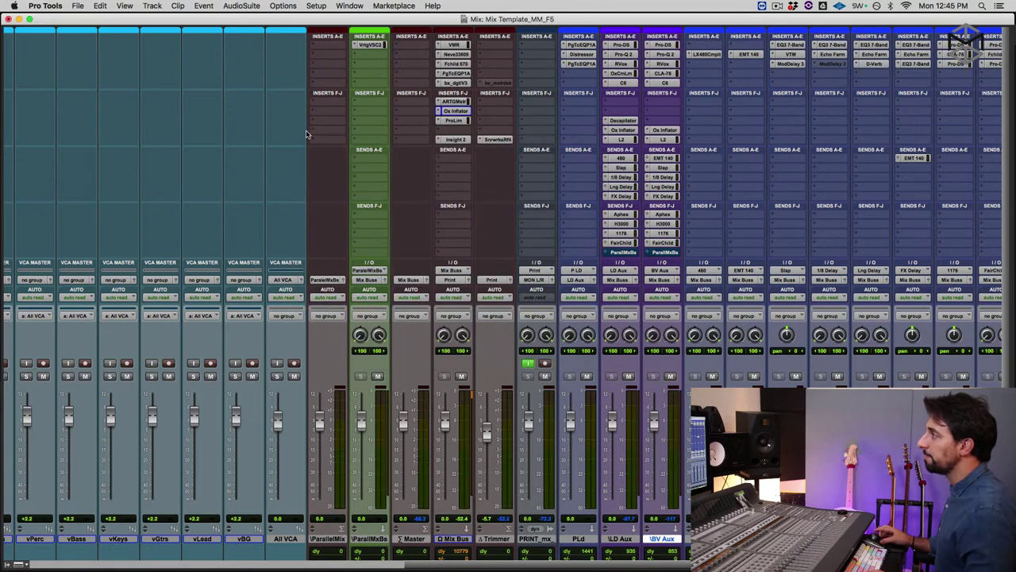
- Display the Mix Bus track's Pro Limiter and move its window clear of the Mix Bus inserts
{"action": "left_click", "coordinate": [457, 121]}
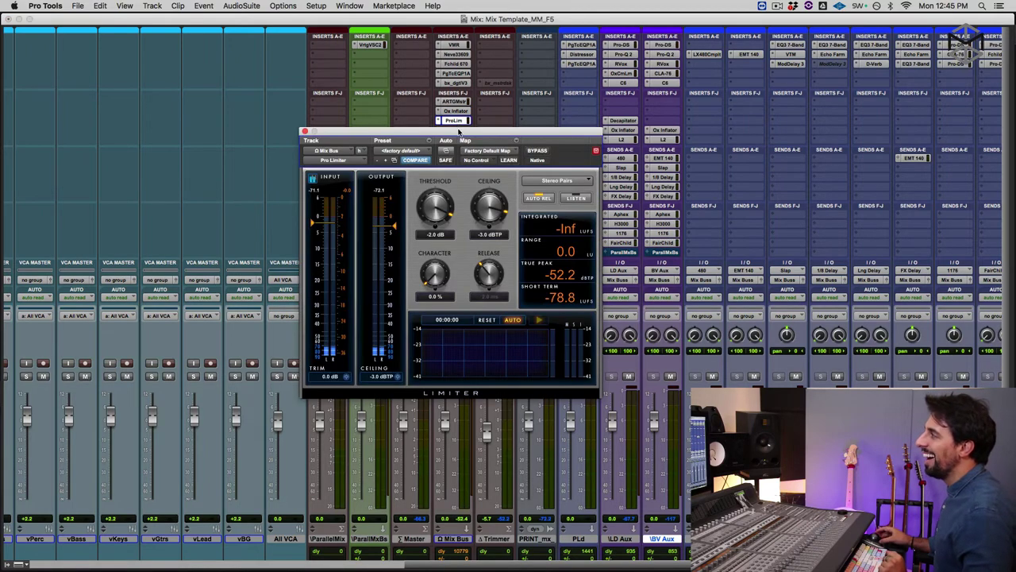
{"action": "left_click_drag", "start_coordinate": [458, 134], "coordinate": [370, 138]}
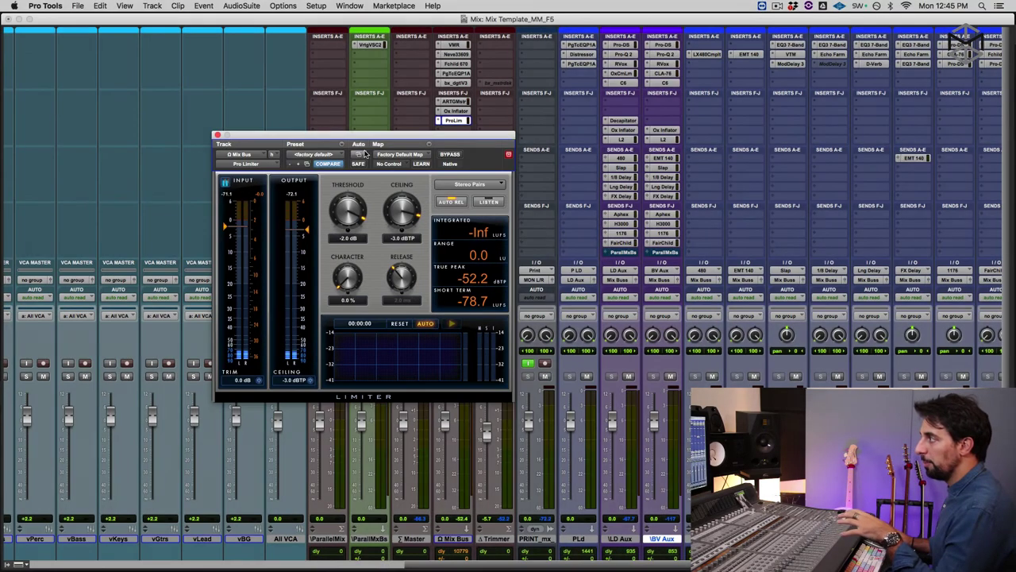
{"action": "left_click_drag", "start_coordinate": [350, 135], "coordinate": [295, 121]}
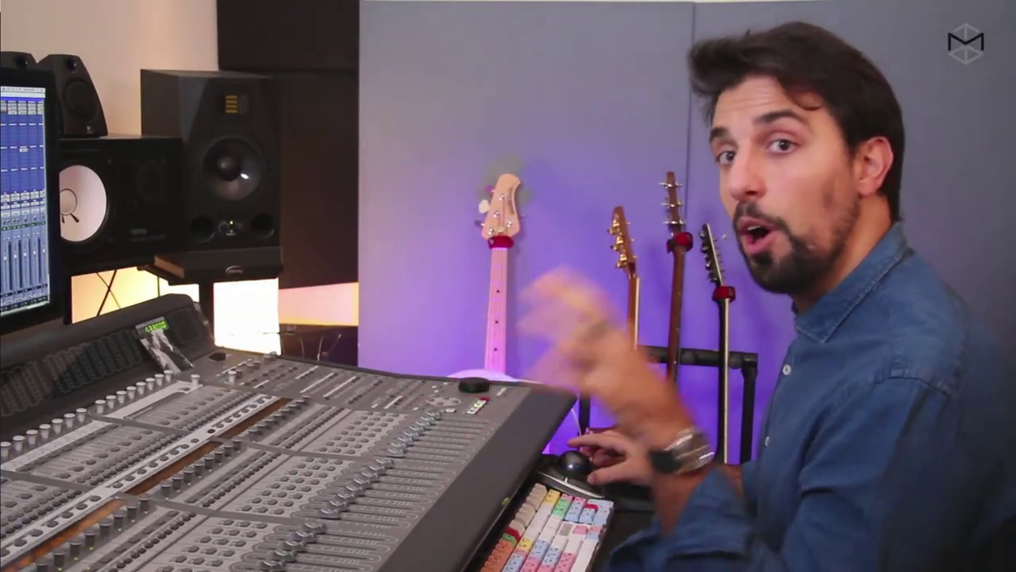
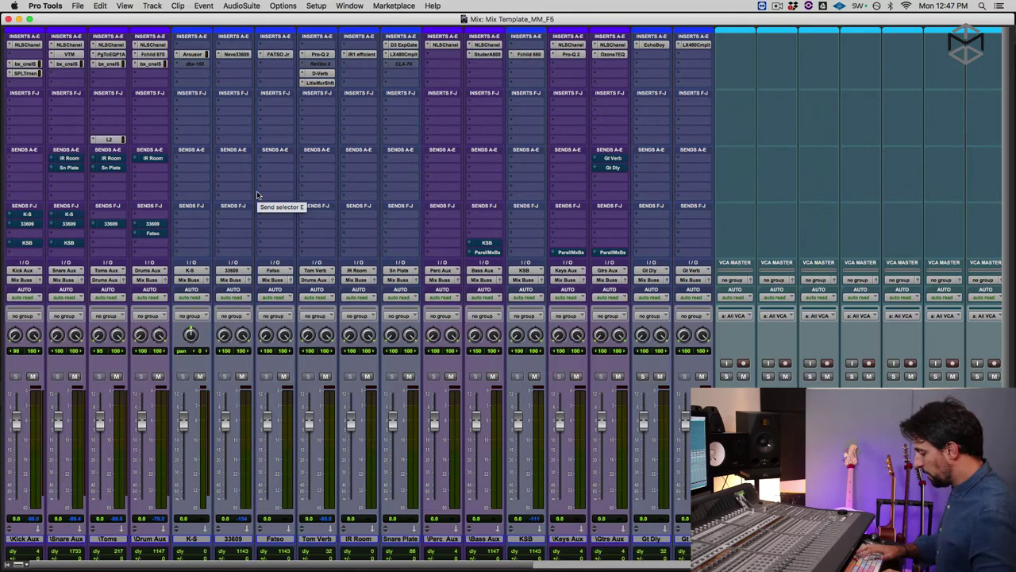
- Show the Edit window, recall window configuration 1 and return to the Mix window
{"action": "key", "text": "super+equal"}
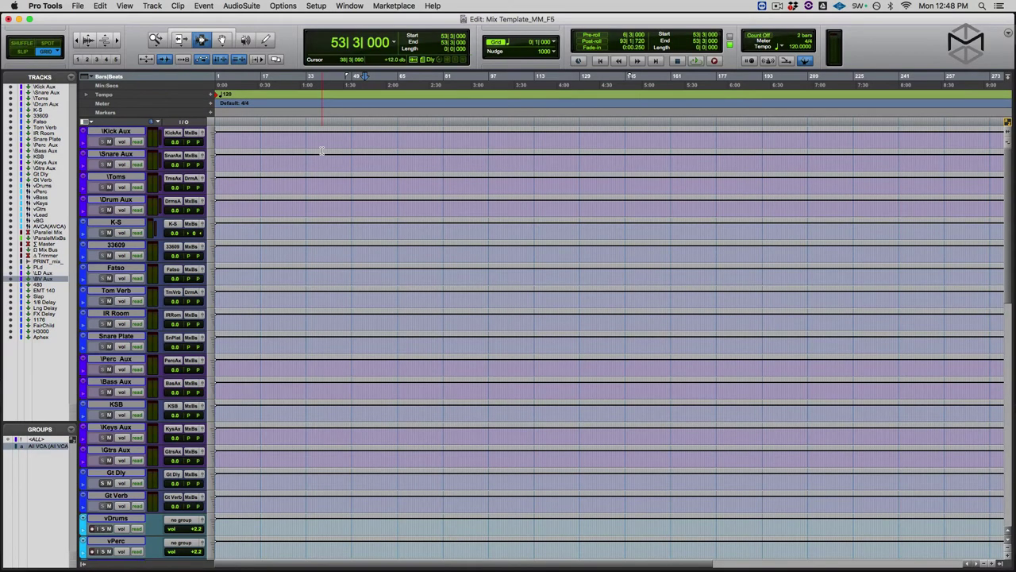
{"action": "key", "text": "KP_Decimal"}
{"action": "key", "text": "KP_1"}
{"action": "key", "text": "KP_Multiply"}
{"action": "key", "text": "super+equal"}
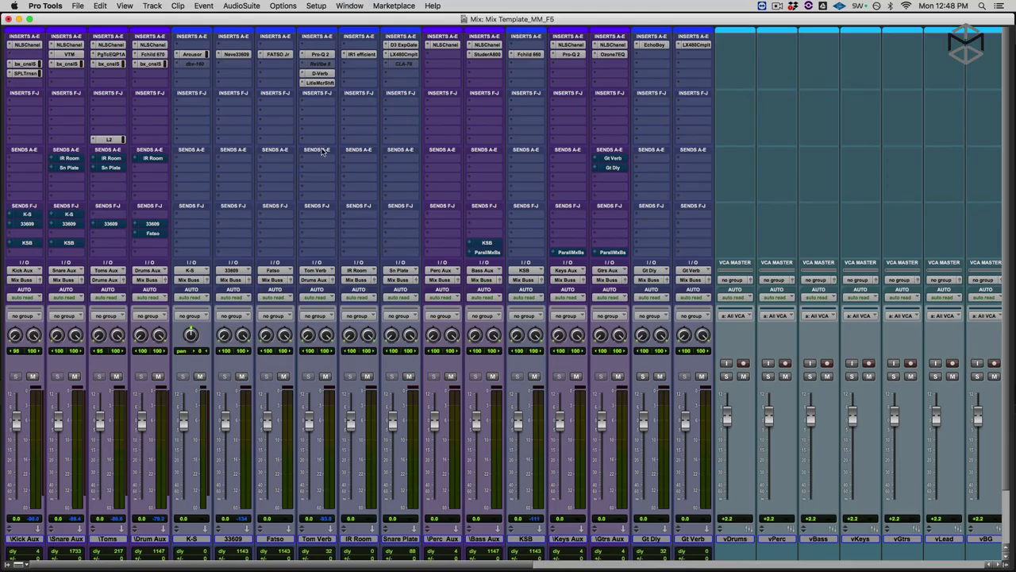
- Demonstrate toggling between the Edit and Mix windows and survey the mixer from the drum auxes to the vocal auxes
{"action": "key", "text": "super+equal"}
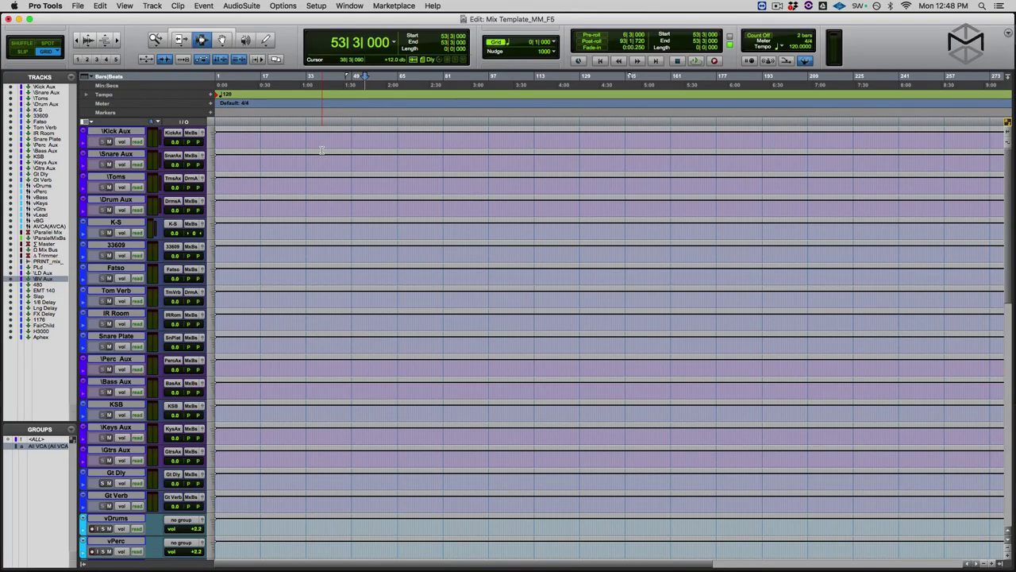
{"action": "key", "text": "super+equal"}
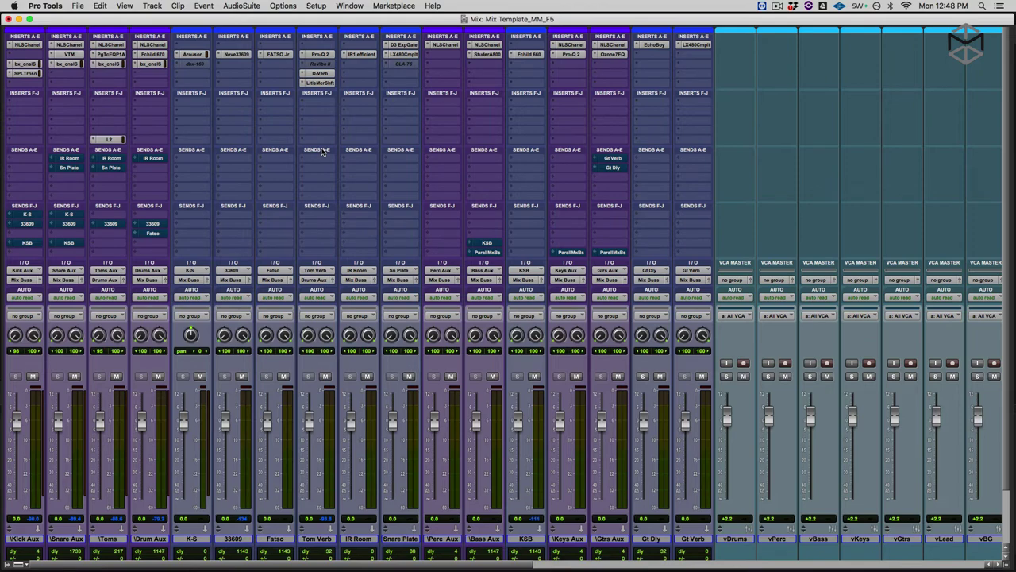
{"action": "scroll", "coordinate": [323, 165], "scroll_direction": "right", "scroll_amount": 10}
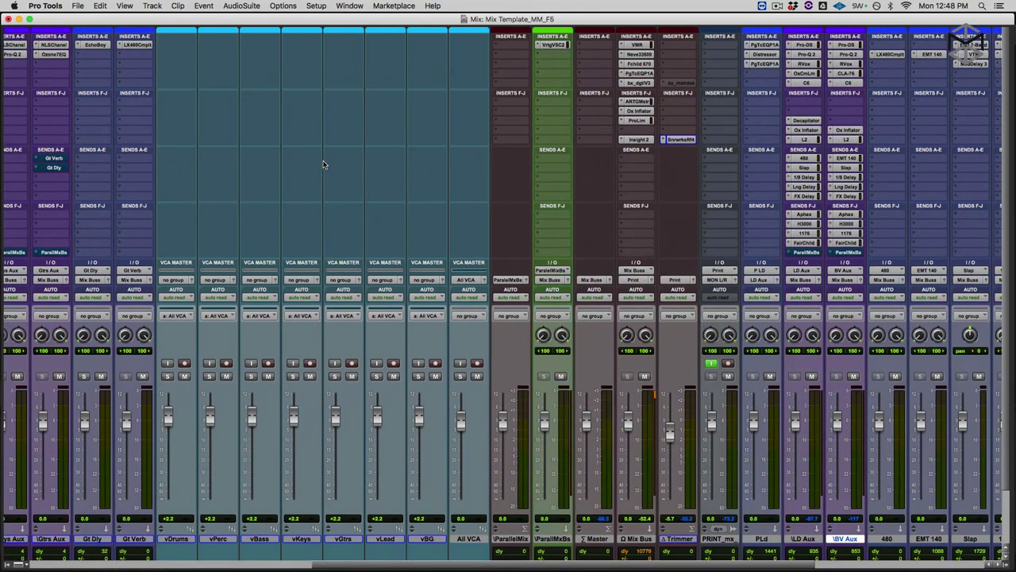
{"action": "scroll", "coordinate": [323, 159], "scroll_direction": "left", "scroll_amount": 9}
{"action": "scroll", "coordinate": [323, 163], "scroll_direction": "left", "scroll_amount": 2}
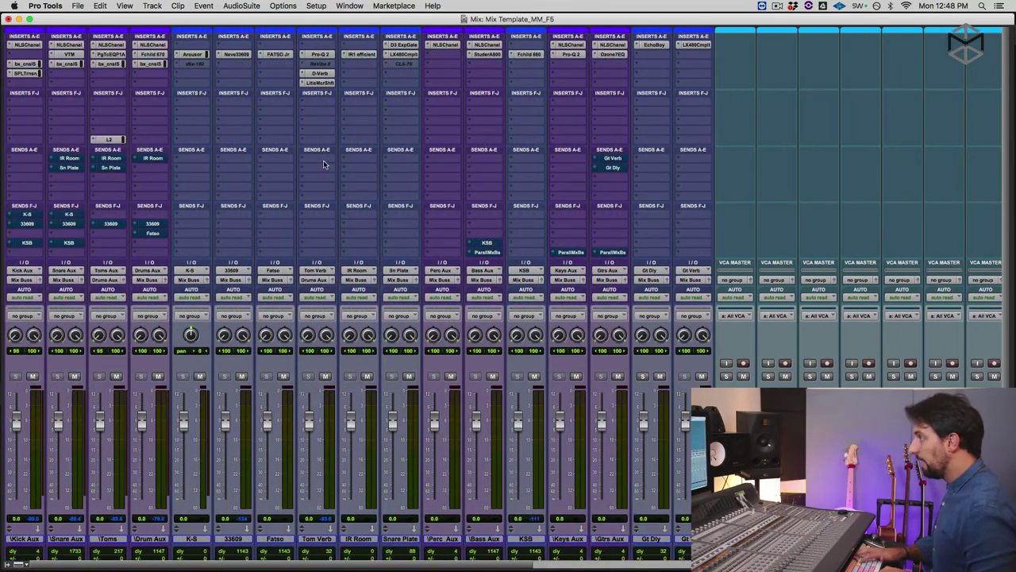
{"action": "key", "text": "super+equal"}
{"action": "key", "text": "super+equal"}
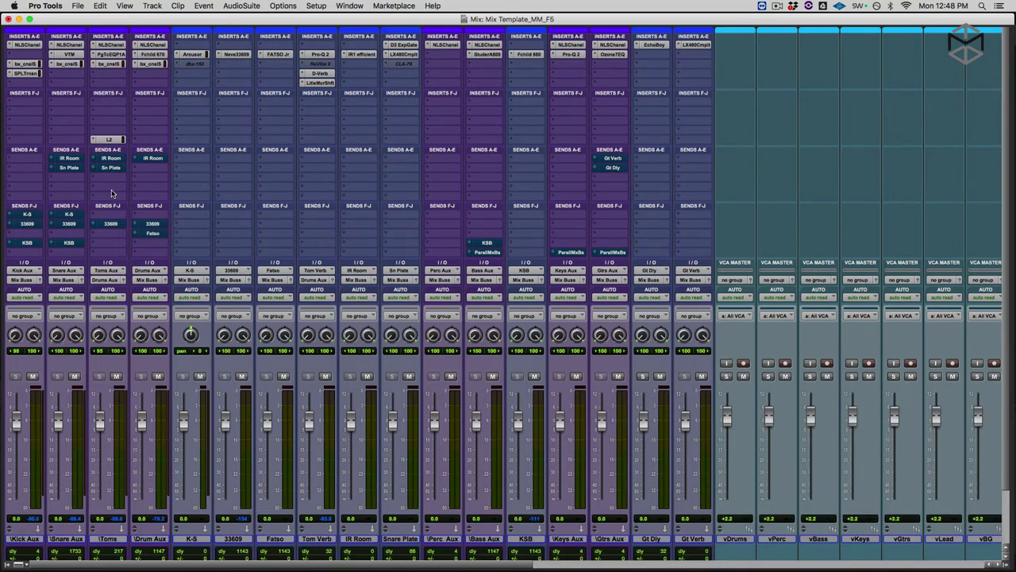
- In the Edit window, display the 33609 track's UAD Neve 33609 insert and close the plug-in again
{"action": "key", "text": "super+equal"}
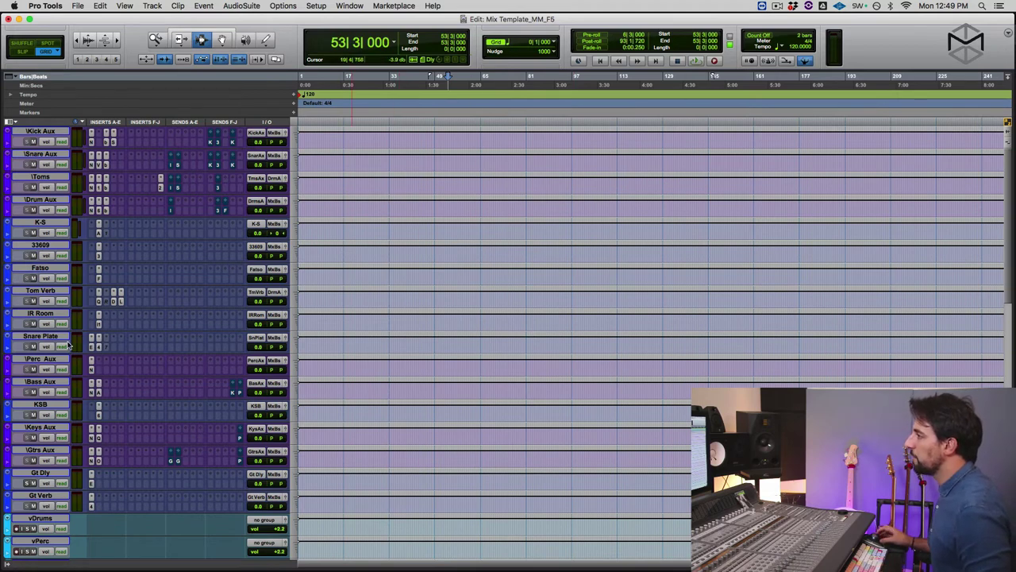
{"action": "left_click", "coordinate": [98, 255]}
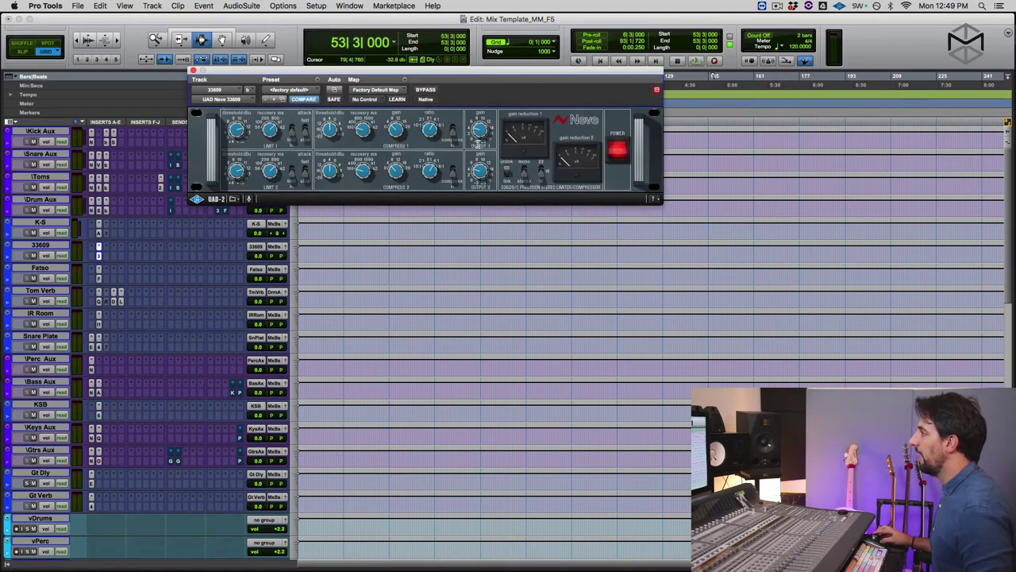
{"action": "left_click", "coordinate": [191, 69]}
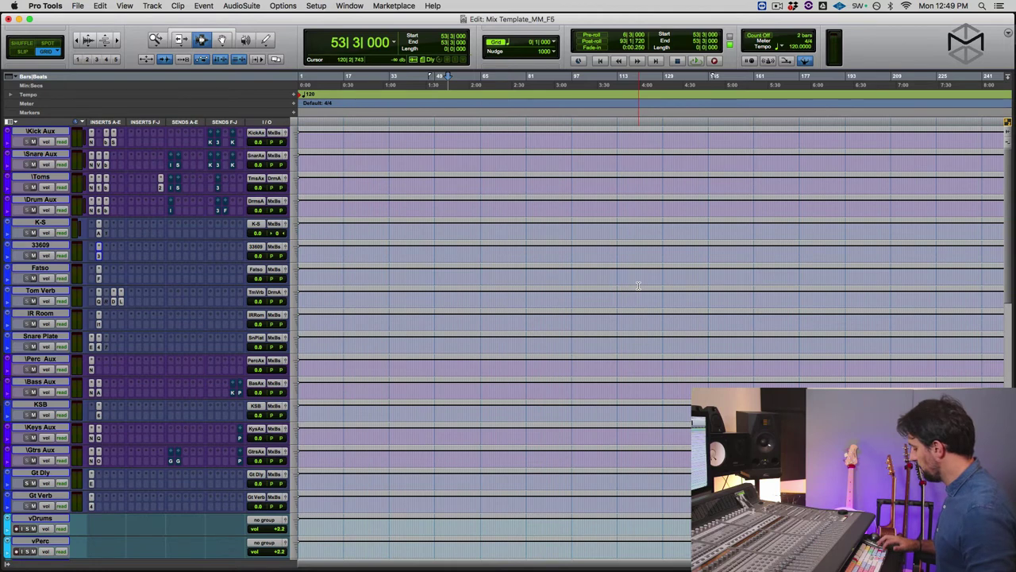
- Recall window configuration 1, switch to the Mix window and examine the expanded A-E sends on the LD Aux and BV Aux tracks
{"action": "key", "text": "KP_Decimal"}
{"action": "key", "text": "KP_1"}
{"action": "key", "text": "KP_Multiply"}
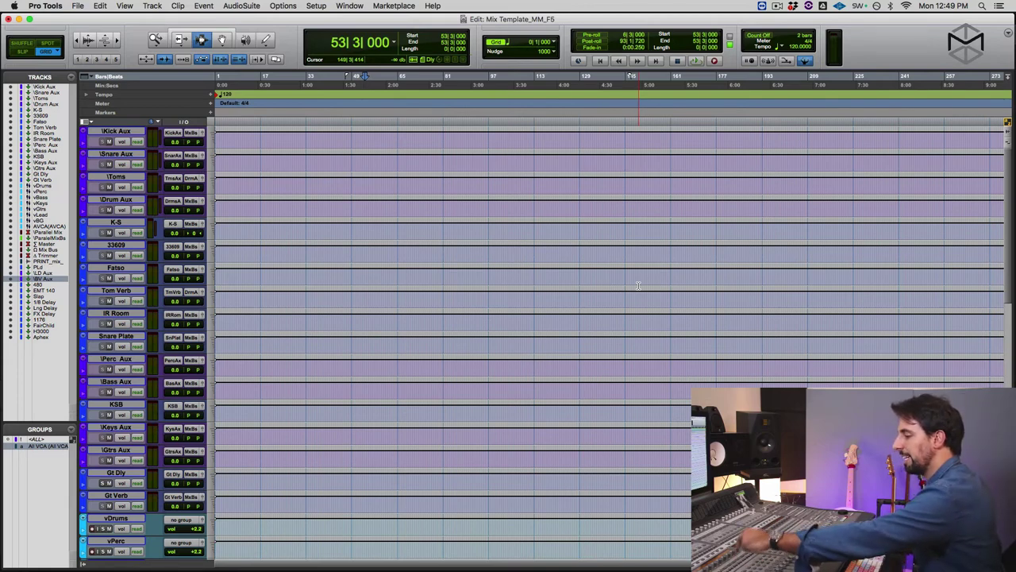
{"action": "key", "text": "super+equal"}
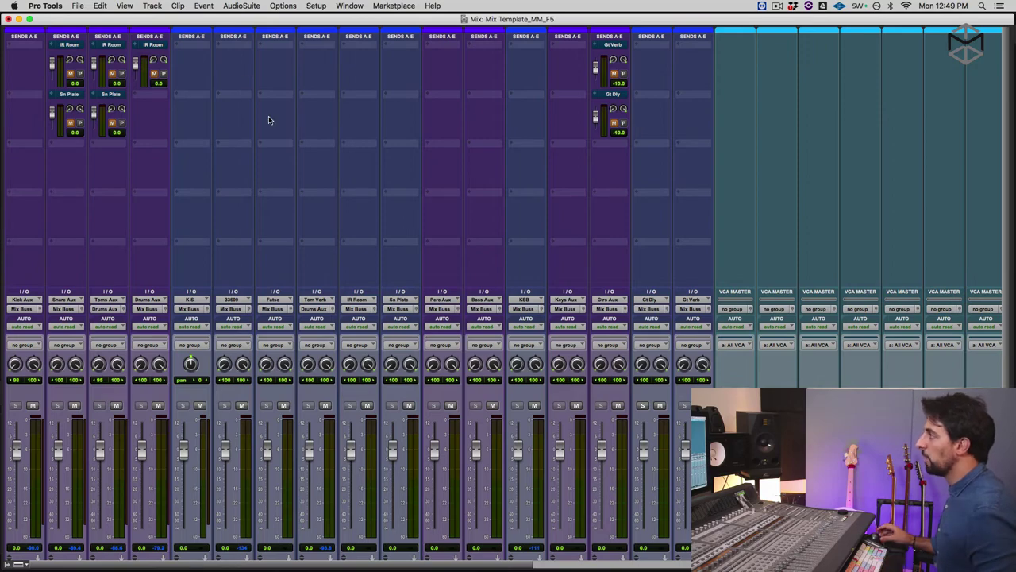
{"action": "scroll", "coordinate": [268, 120], "scroll_direction": "right", "scroll_amount": 15}
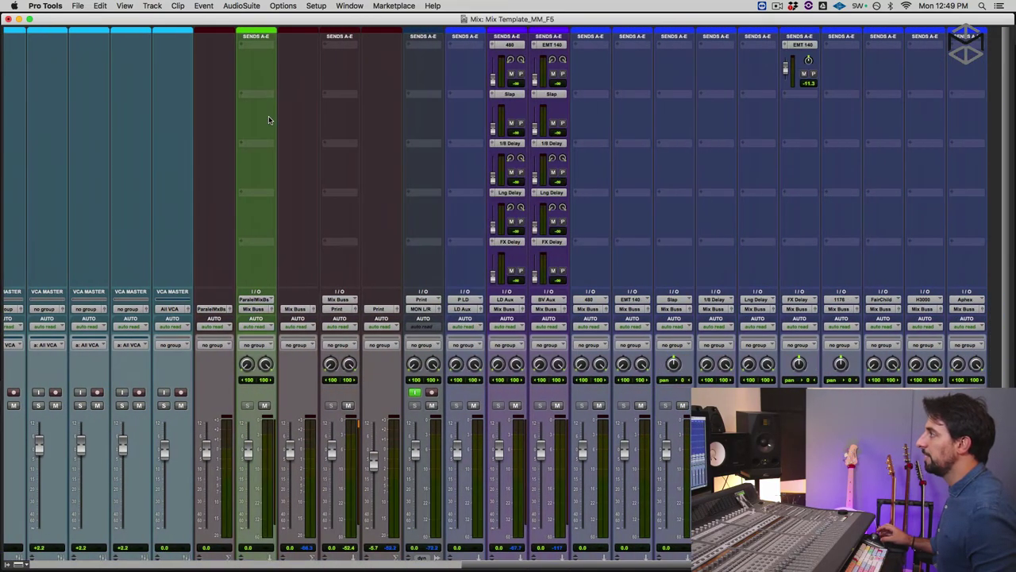
{"action": "scroll", "coordinate": [269, 119], "scroll_direction": "right", "scroll_amount": 1}
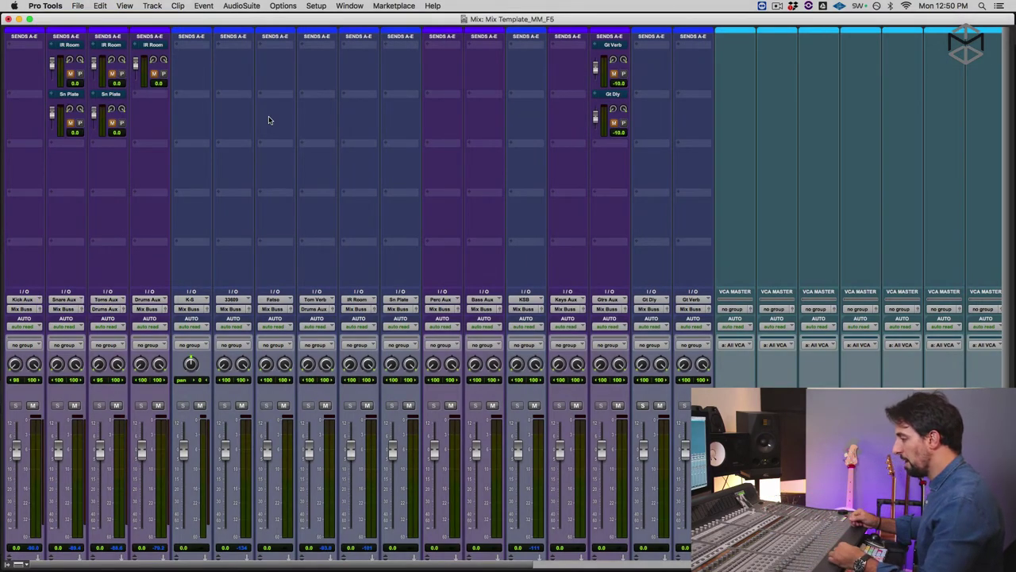
- Show the track list in the Mix window and use it to navigate directly to the LD Aux track
{"action": "left_click", "coordinate": [8, 563]}
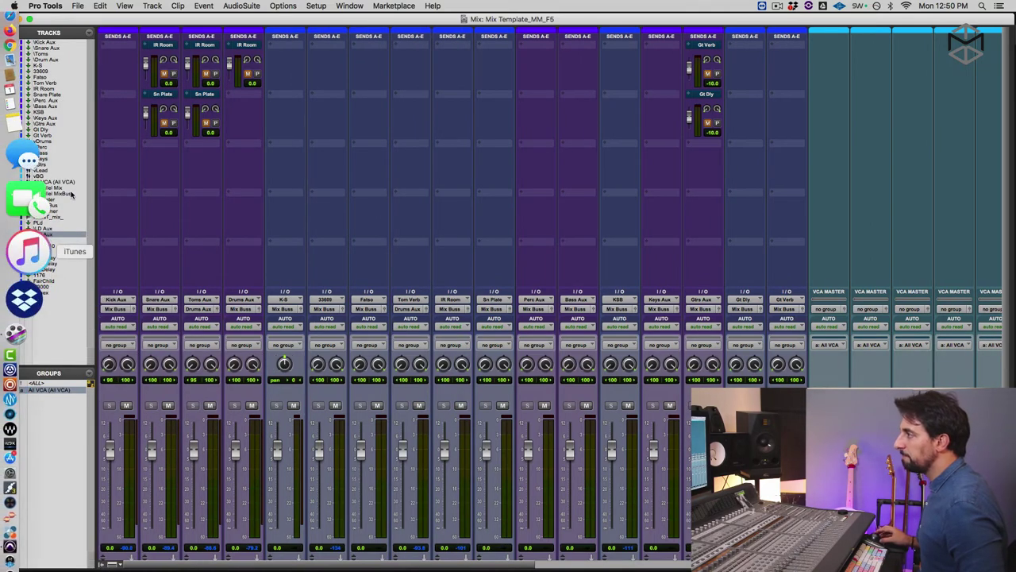
{"action": "scroll", "coordinate": [223, 272], "scroll_direction": "down", "scroll_amount": 2}
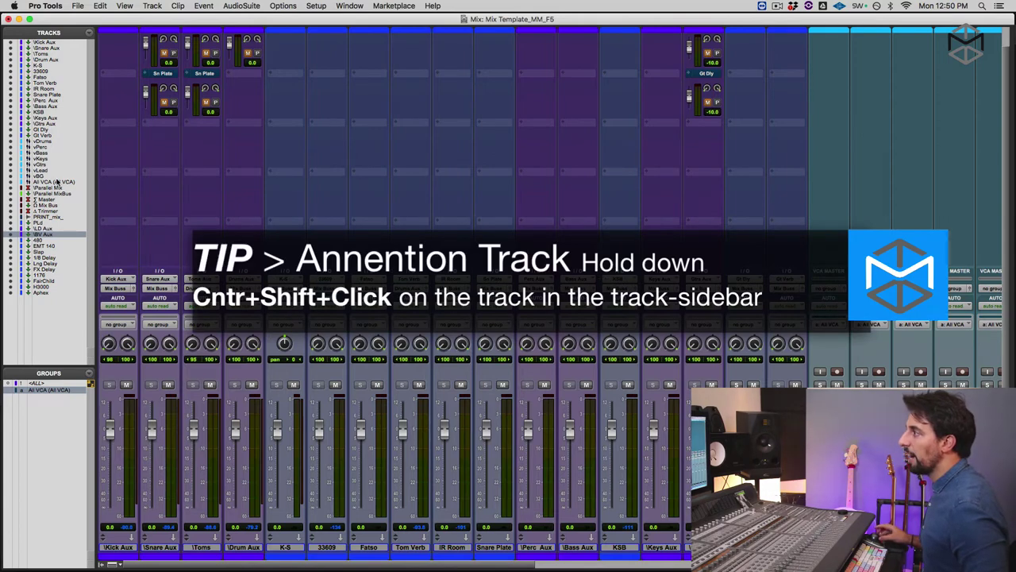
{"action": "left_click", "coordinate": [47, 229]}
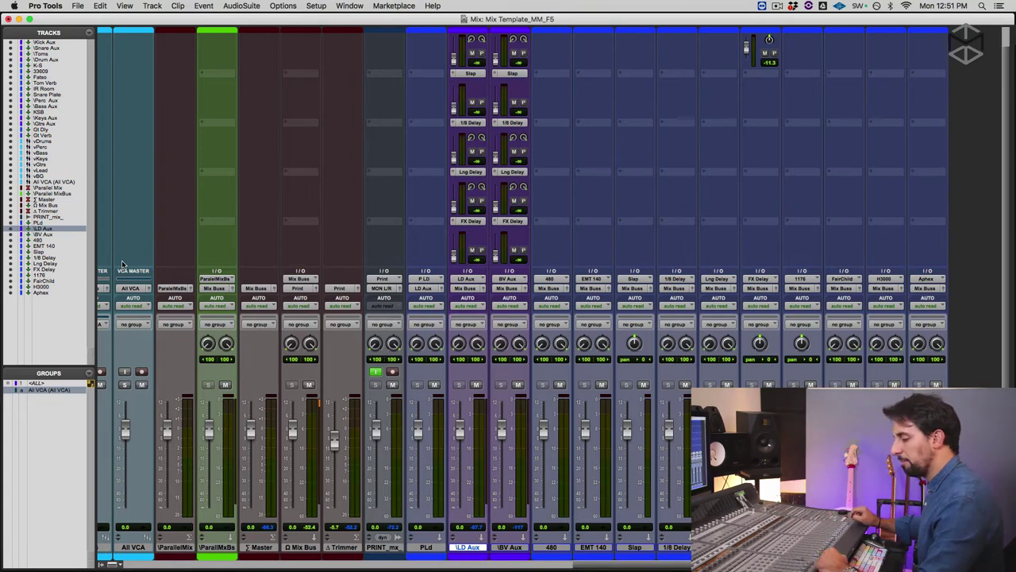
- Review the LD Aux track's sends and select the 480 track in the mixer
{"action": "scroll", "coordinate": [287, 203], "scroll_direction": "up", "scroll_amount": 2}
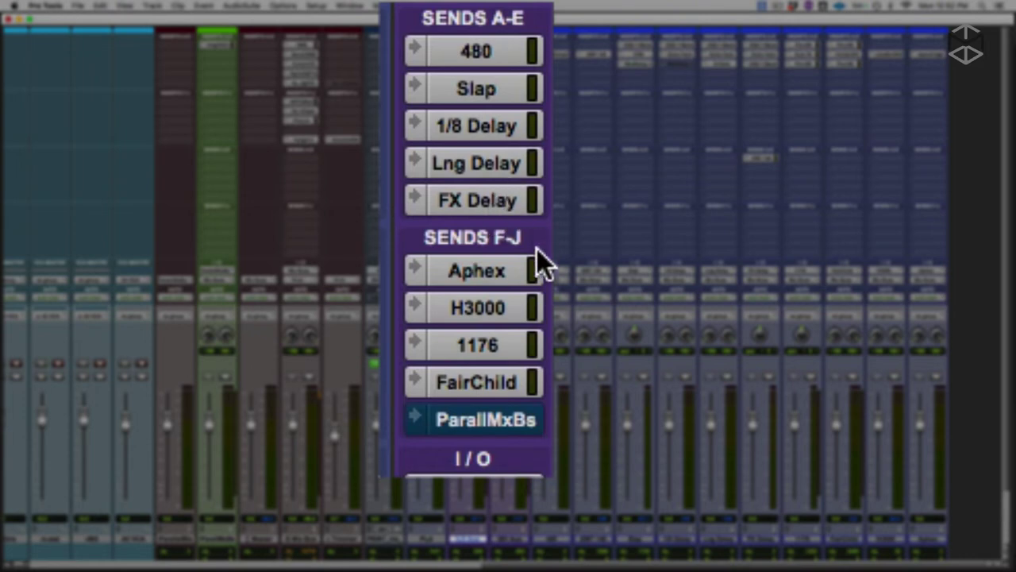
{"action": "left_click", "coordinate": [555, 539]}
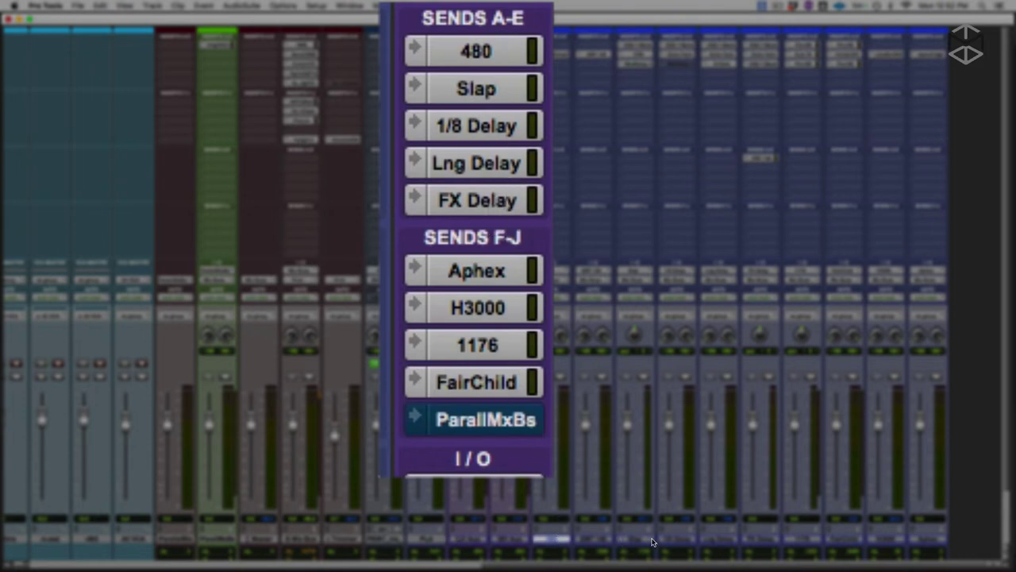
- Extend the track selection from 480 through Lng Delay and examine the LX480 Complete and UAD EMT 140 reverb inserts
{"action": "left_click", "coordinate": [669, 540], "text": "shift"}
{"action": "left_click", "coordinate": [712, 541], "text": "shift"}
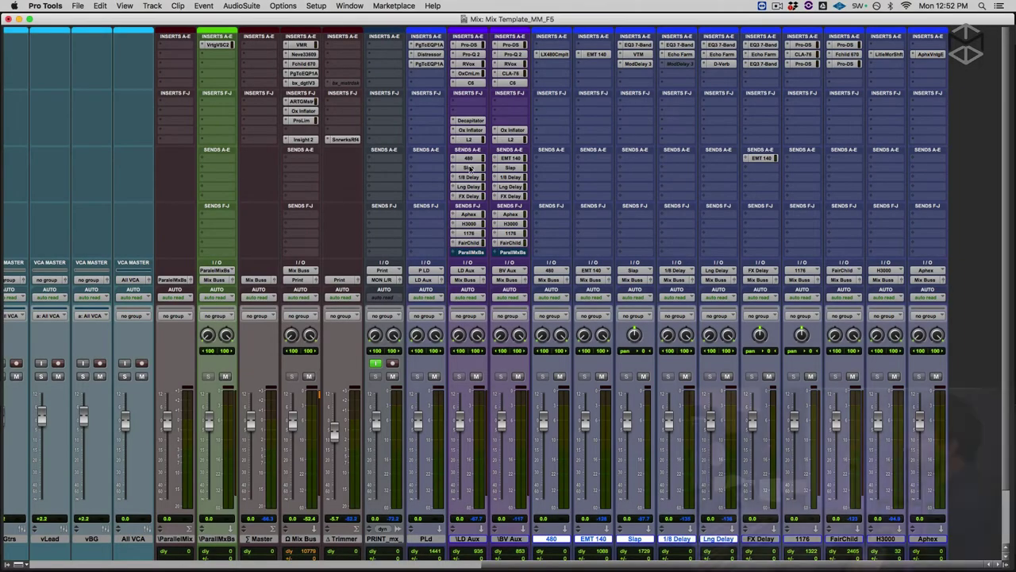
{"action": "left_click", "coordinate": [551, 56]}
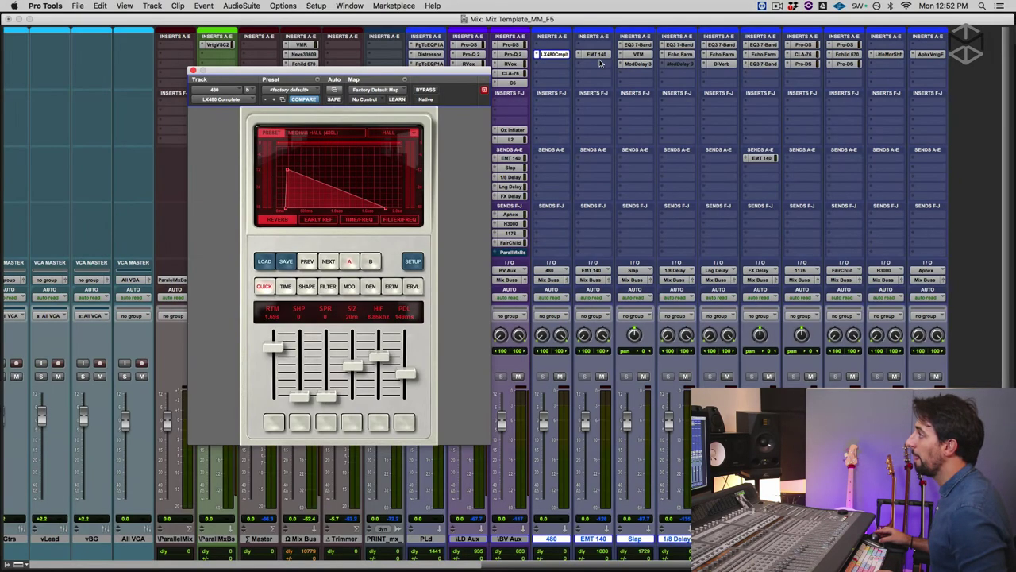
{"action": "left_click", "coordinate": [597, 54]}
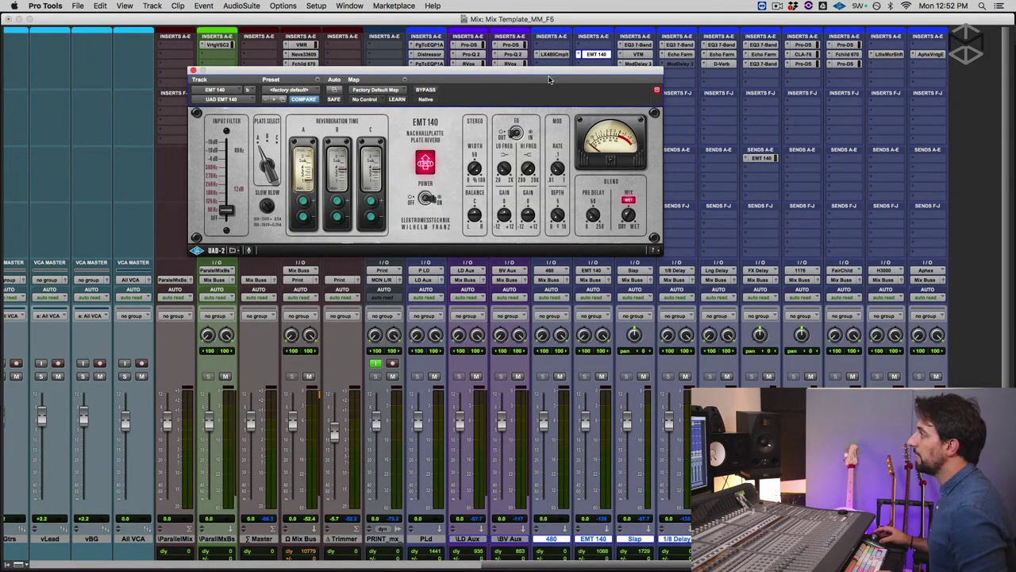
{"action": "left_click_drag", "start_coordinate": [494, 72], "coordinate": [426, 81]}
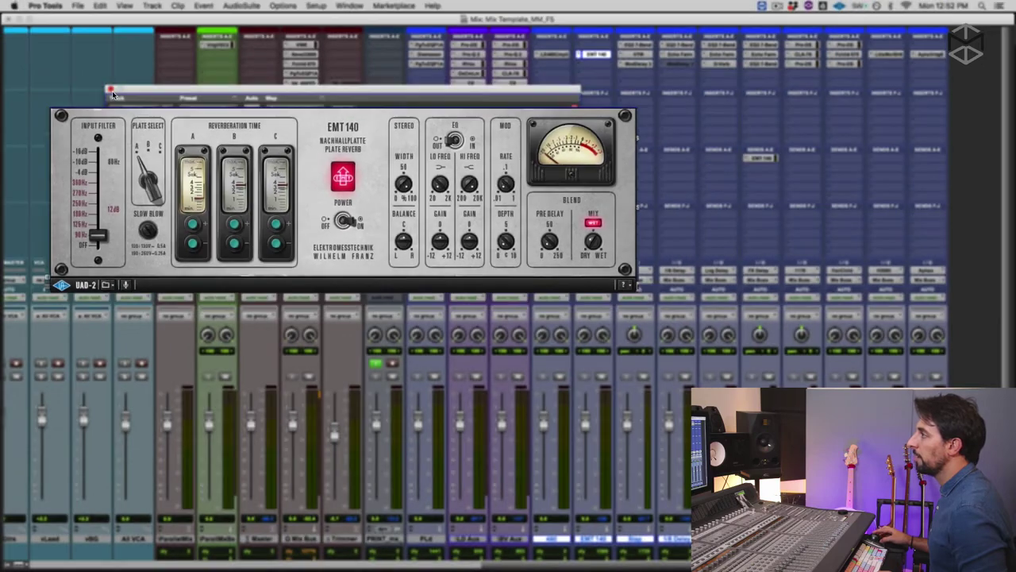
{"action": "left_click", "coordinate": [110, 86]}
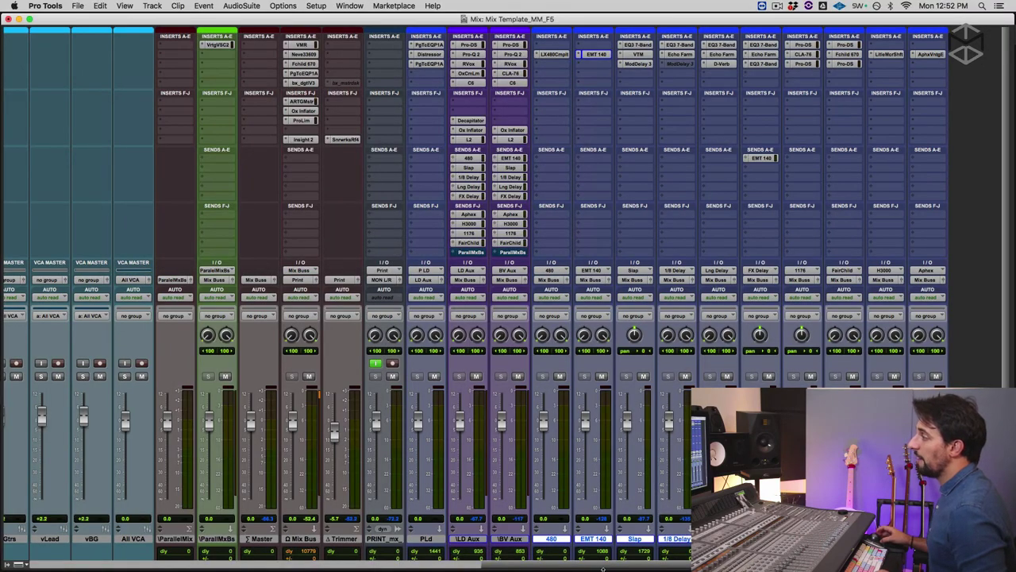
- Examine the Slap track's EQ3 7-Band and Virtual Tape Machines inserts and close the plug-in window
{"action": "left_click", "coordinate": [635, 540]}
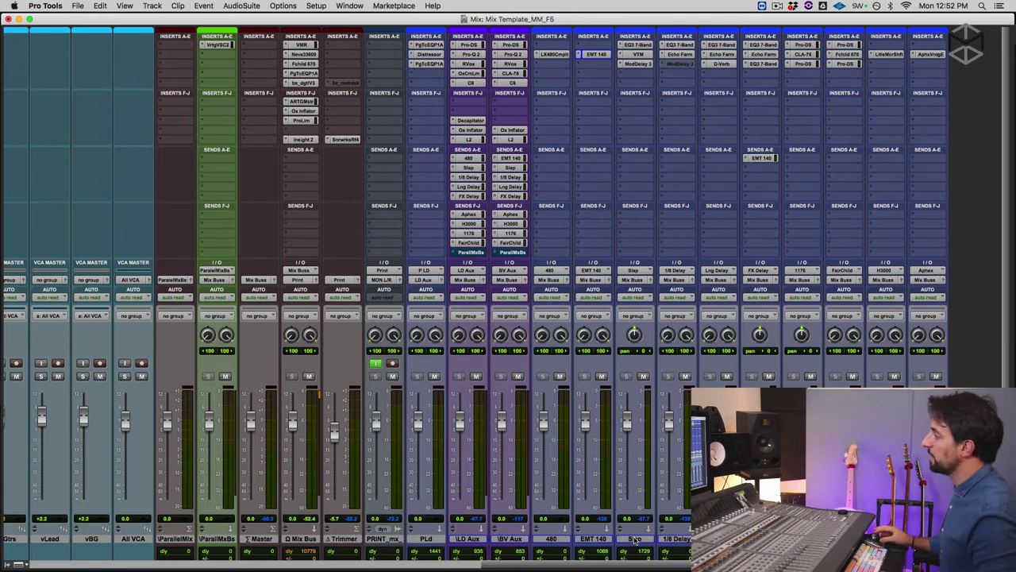
{"action": "left_click", "coordinate": [636, 45]}
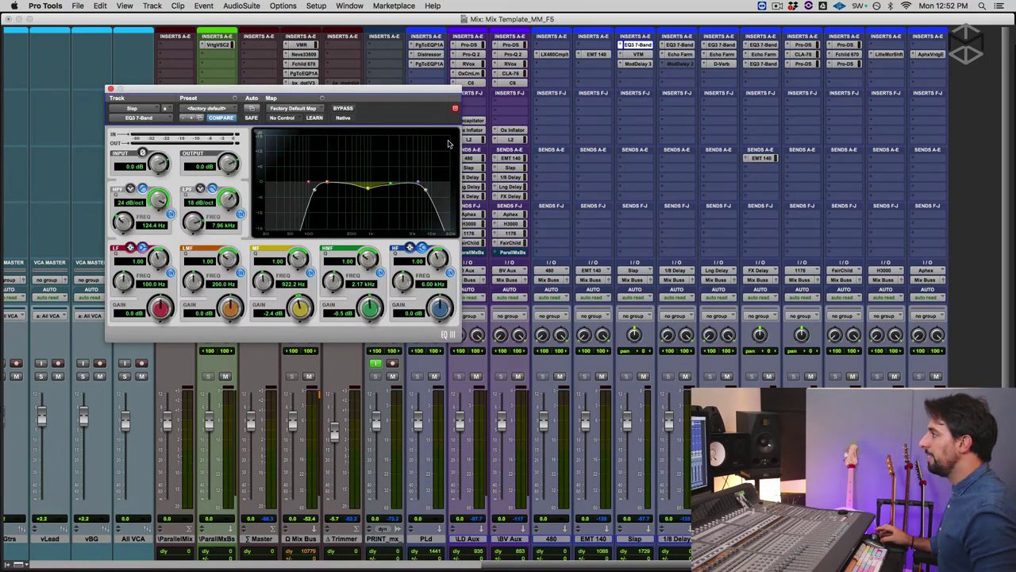
{"action": "left_click_drag", "start_coordinate": [302, 100], "coordinate": [260, 102]}
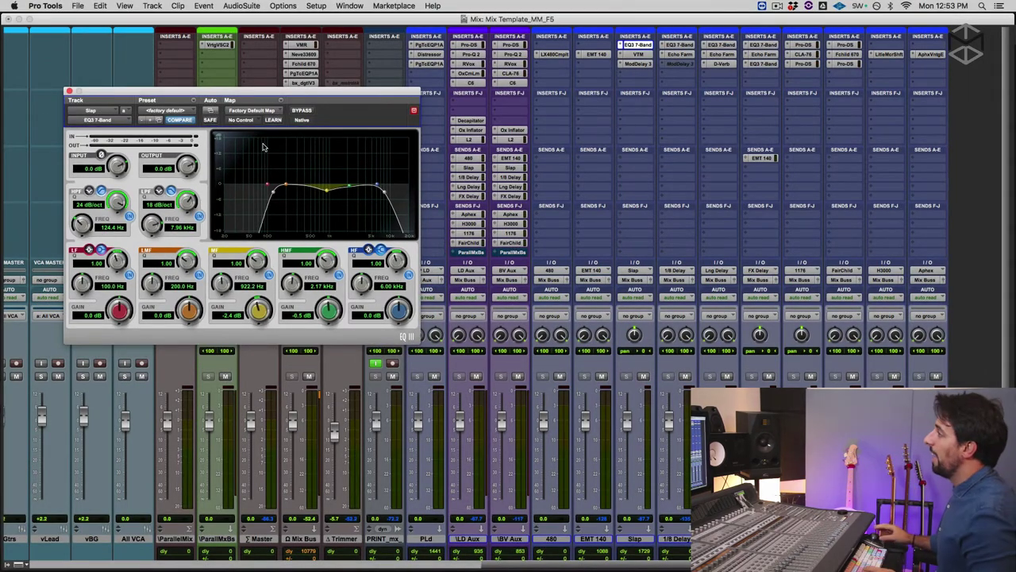
{"action": "left_click", "coordinate": [647, 53]}
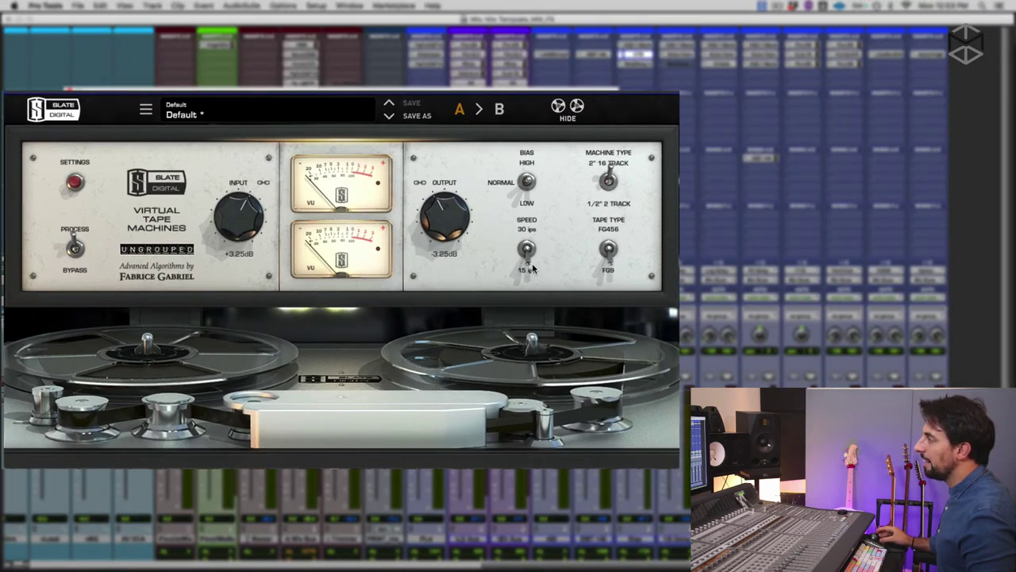
{"action": "left_click", "coordinate": [530, 254]}
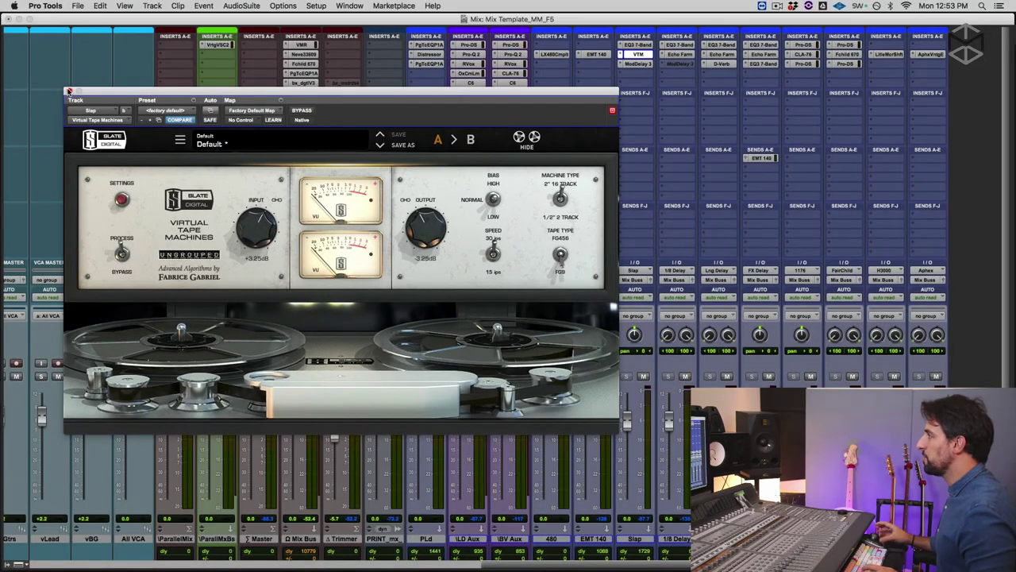
{"action": "left_click", "coordinate": [69, 91]}
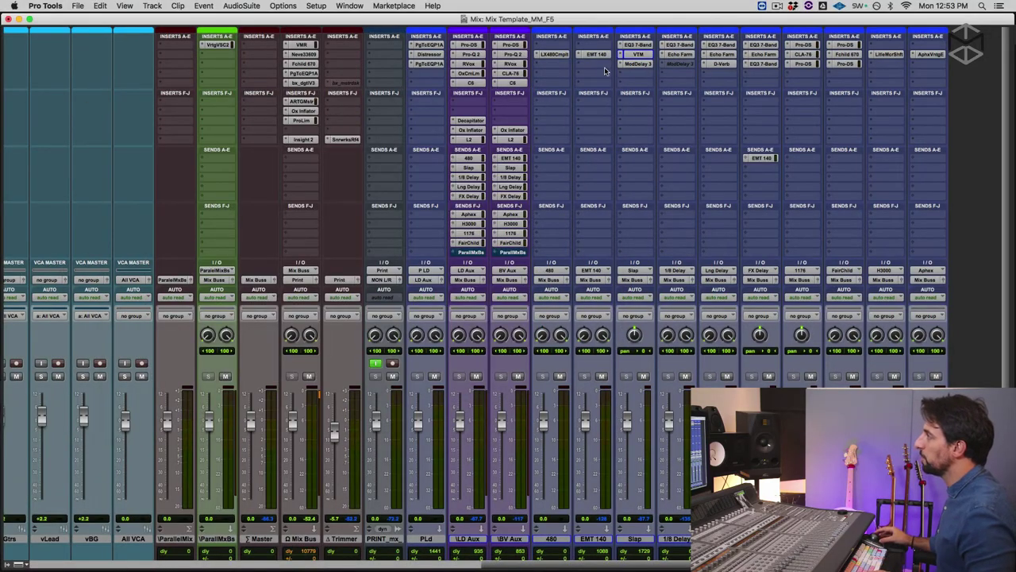
- Display the Slap track's Mod Delay III insert to review its delay settings and close it again
{"action": "left_click", "coordinate": [635, 67]}
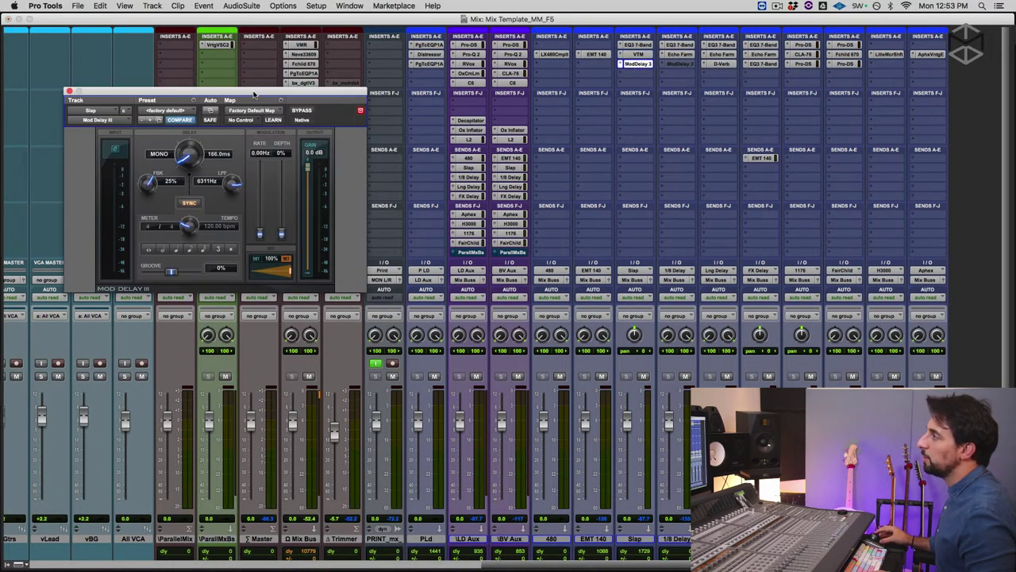
{"action": "left_click_drag", "start_coordinate": [254, 95], "coordinate": [505, 125]}
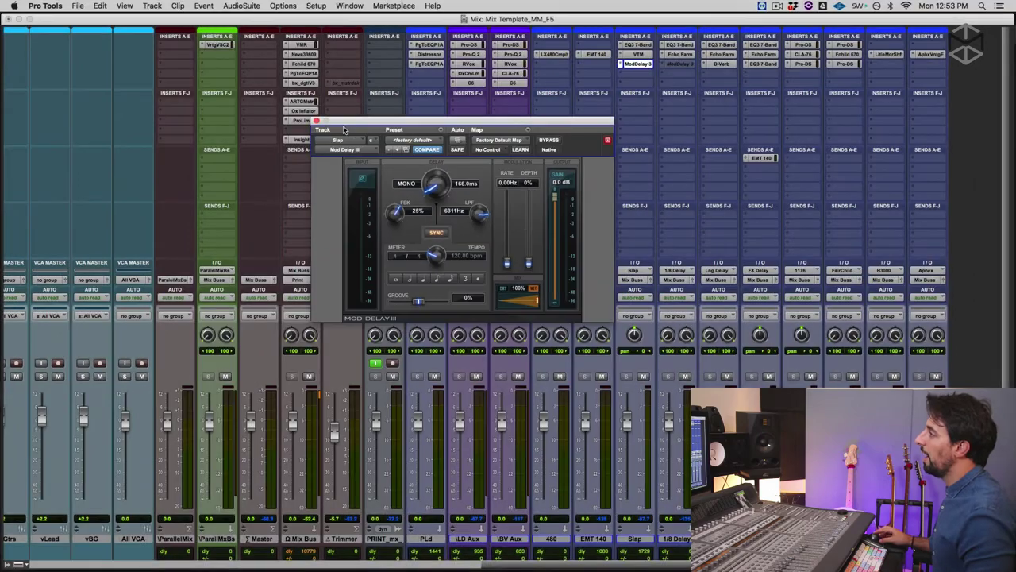
{"action": "left_click", "coordinate": [316, 120]}
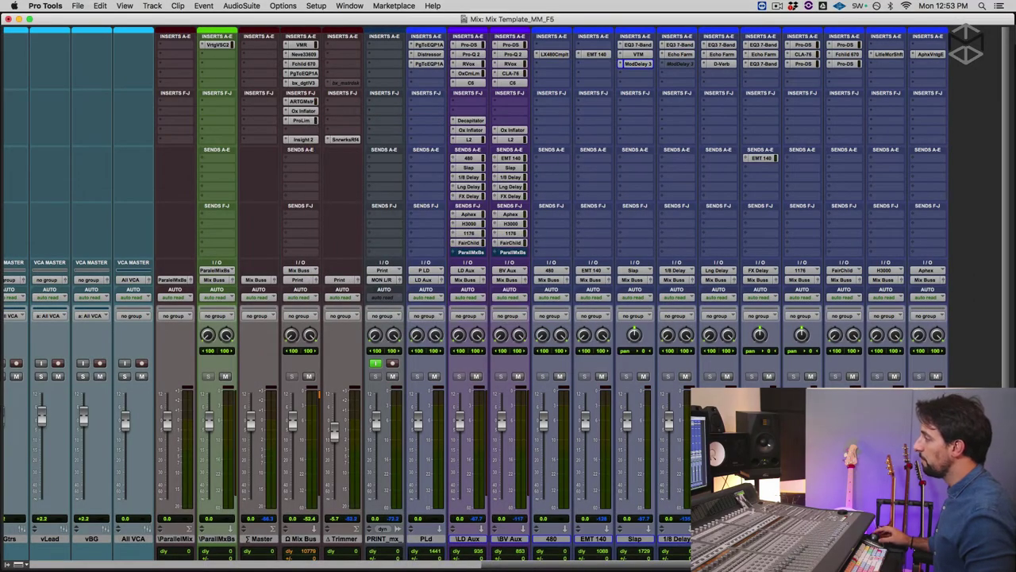
- Select the 1/8 Delay track and display its EQ3 7-Band and Echo Farm inserts
{"action": "left_click", "coordinate": [676, 539]}
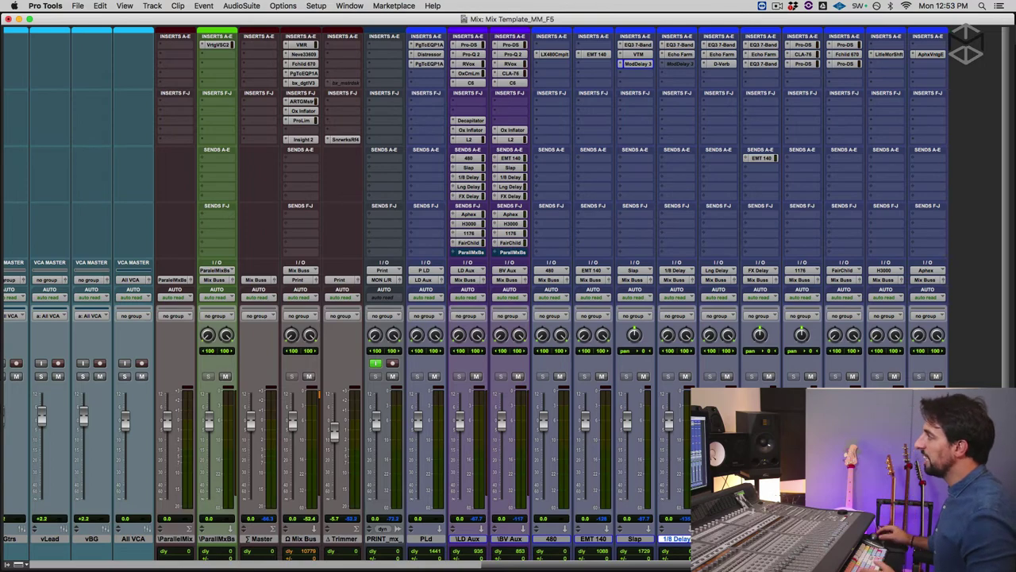
{"action": "left_click", "coordinate": [677, 46]}
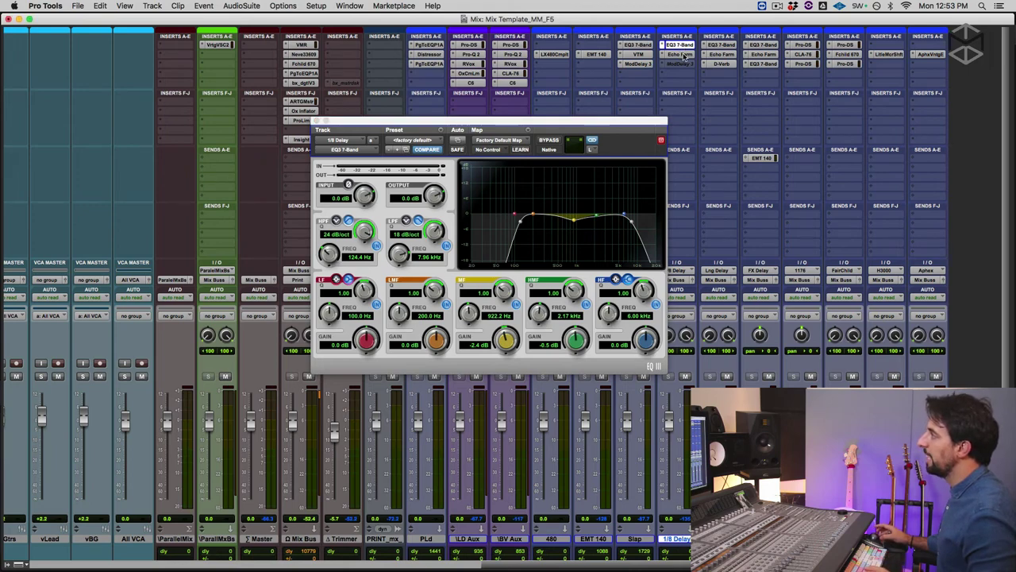
{"action": "left_click", "coordinate": [681, 54]}
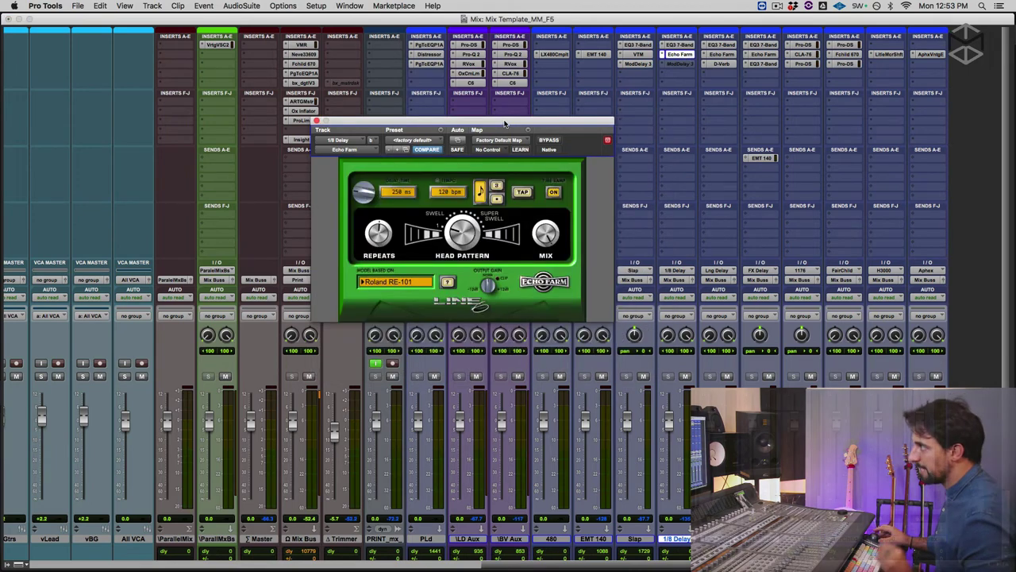
- Reposition the 1/8 Delay track's Echo Farm window and view its list of delay models without choosing another one
{"action": "left_click_drag", "start_coordinate": [503, 127], "coordinate": [457, 123]}
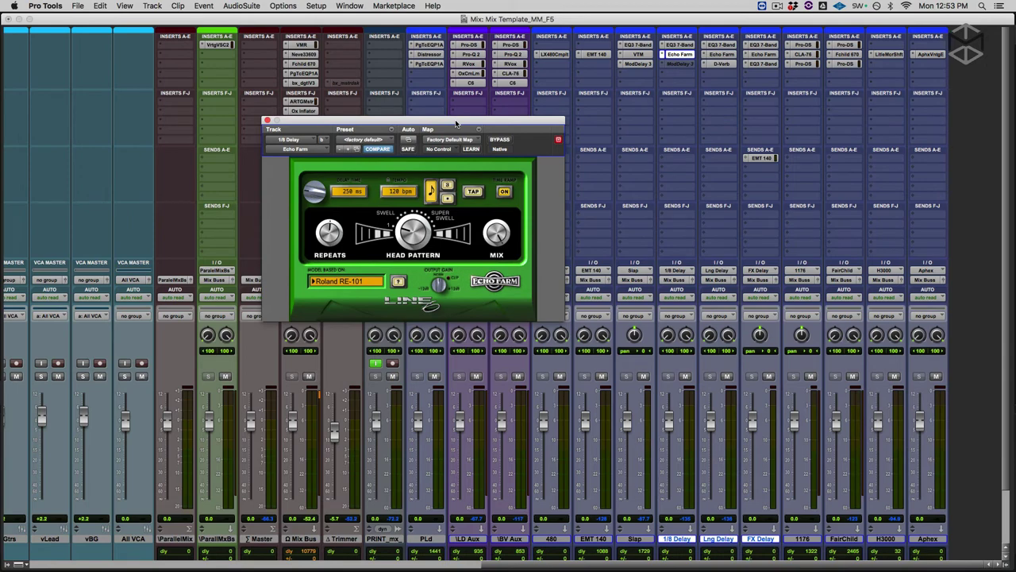
{"action": "left_click_drag", "start_coordinate": [457, 123], "coordinate": [460, 129]}
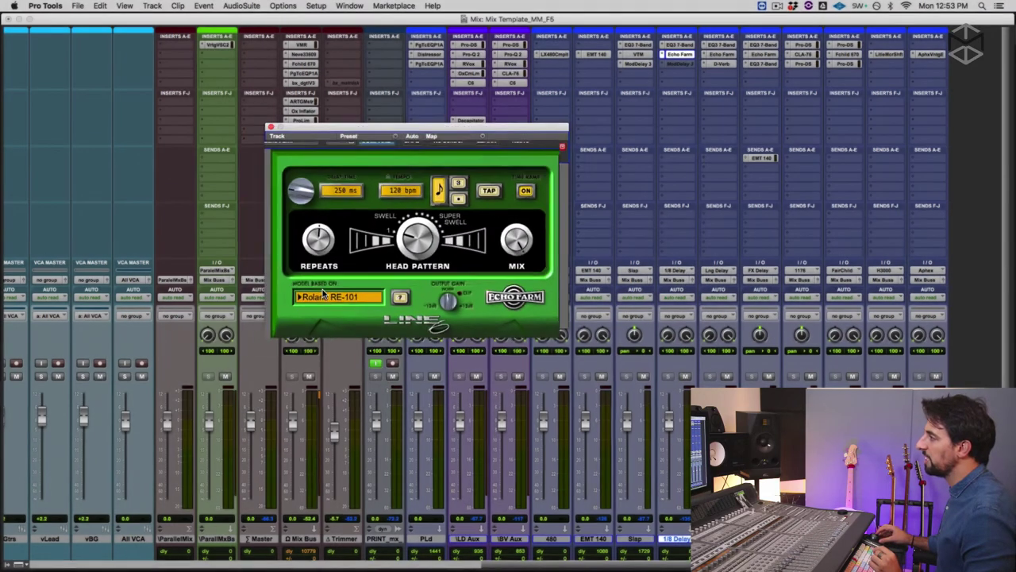
{"action": "left_click", "coordinate": [323, 294]}
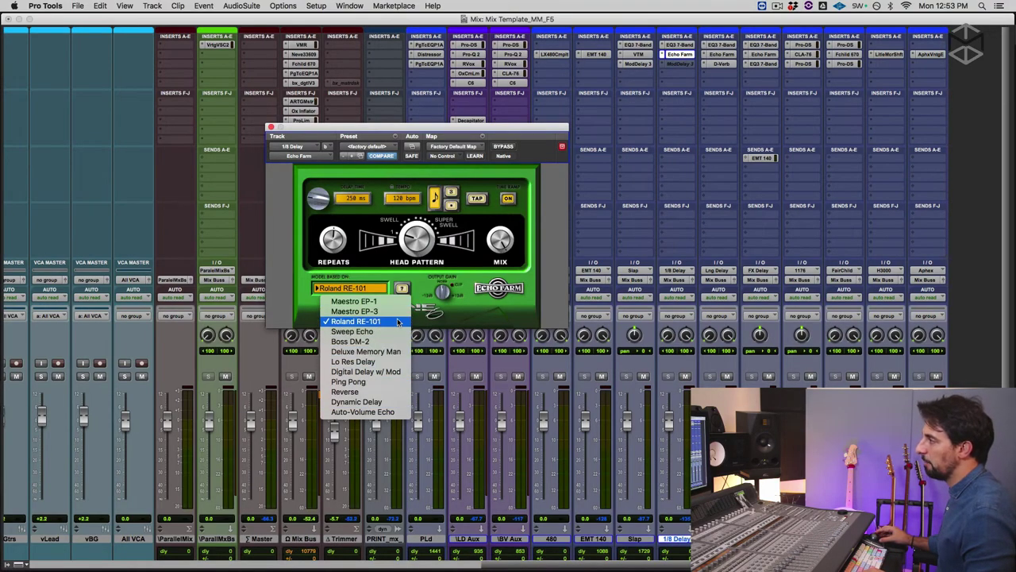
{"action": "left_click", "coordinate": [465, 311]}
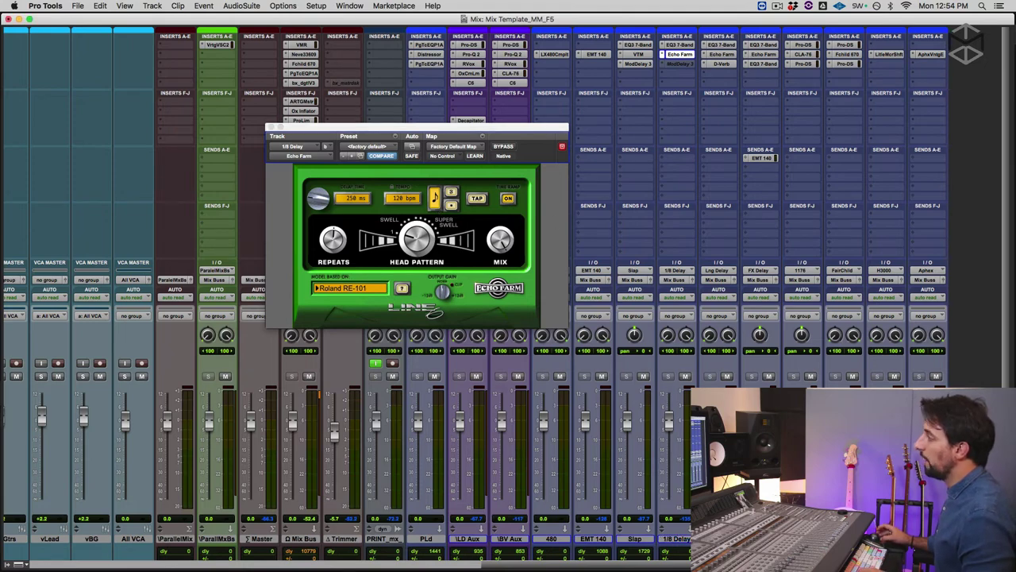
- Review the Lng Delay track's EQ3 7-Band and Echo Farm inserts, moving the Echo Farm window slightly aside
{"action": "left_click", "coordinate": [723, 46]}
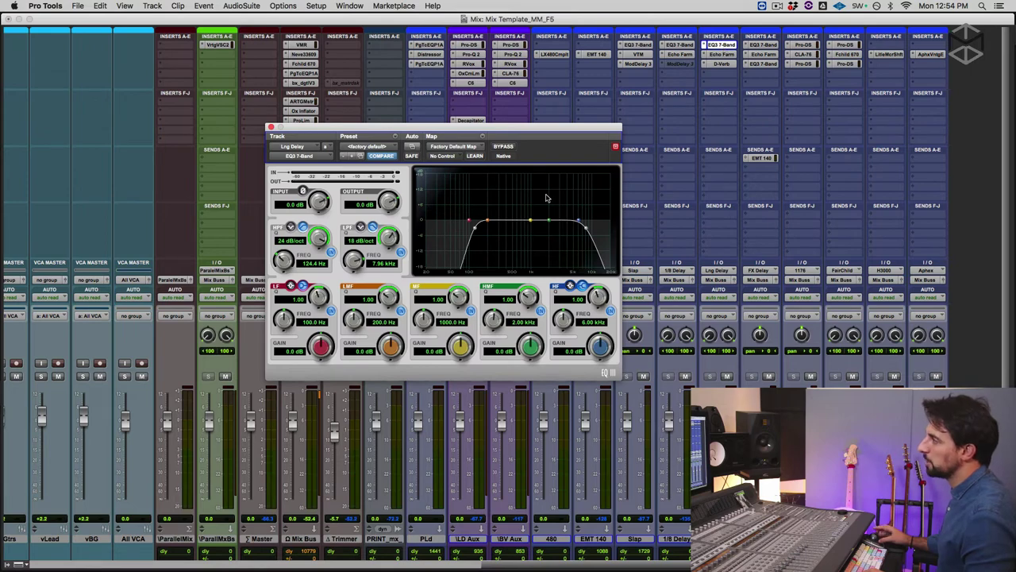
{"action": "left_click", "coordinate": [724, 55]}
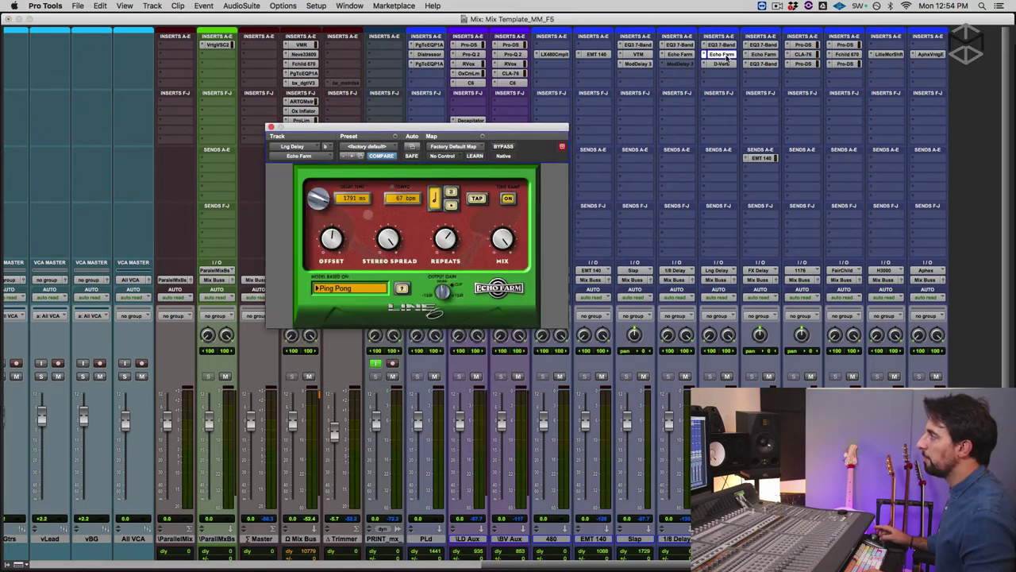
{"action": "left_click_drag", "start_coordinate": [365, 131], "coordinate": [342, 129]}
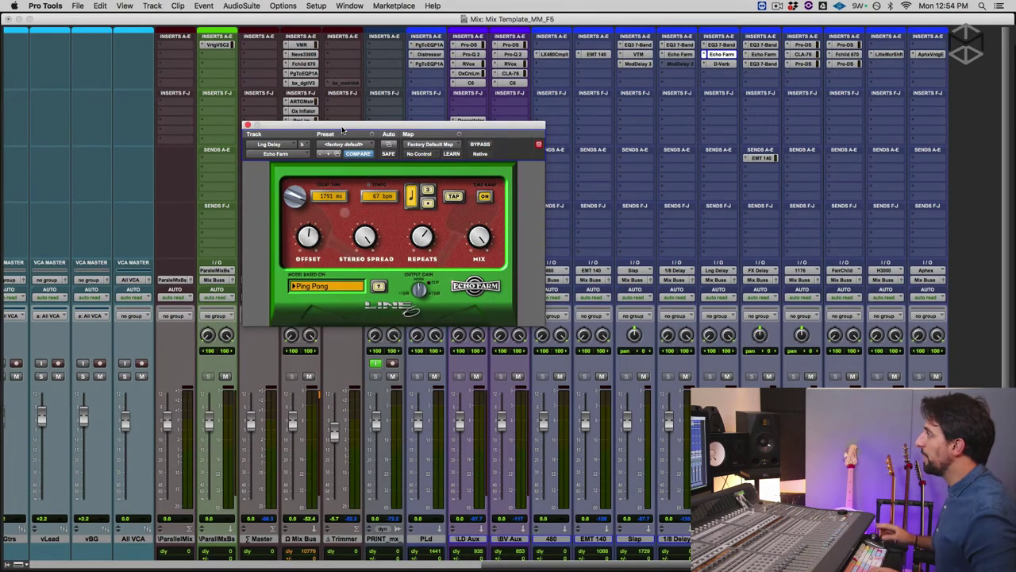
- Review the D-Verb insert on the Lng Delay track and the Echo Farm and EQ3 7-Band inserts on FX Delay
{"action": "left_click", "coordinate": [723, 64]}
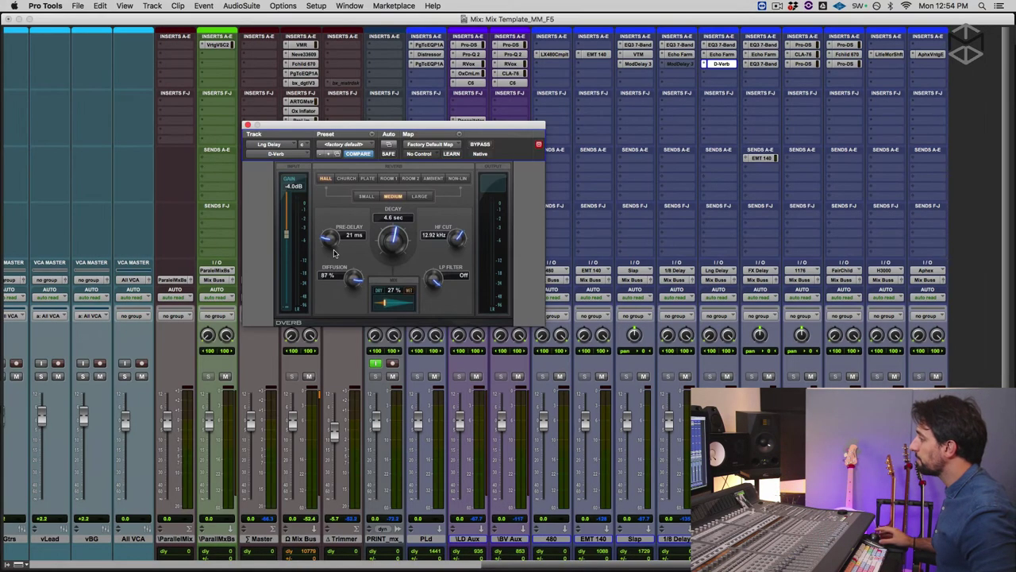
{"action": "left_click", "coordinate": [248, 126]}
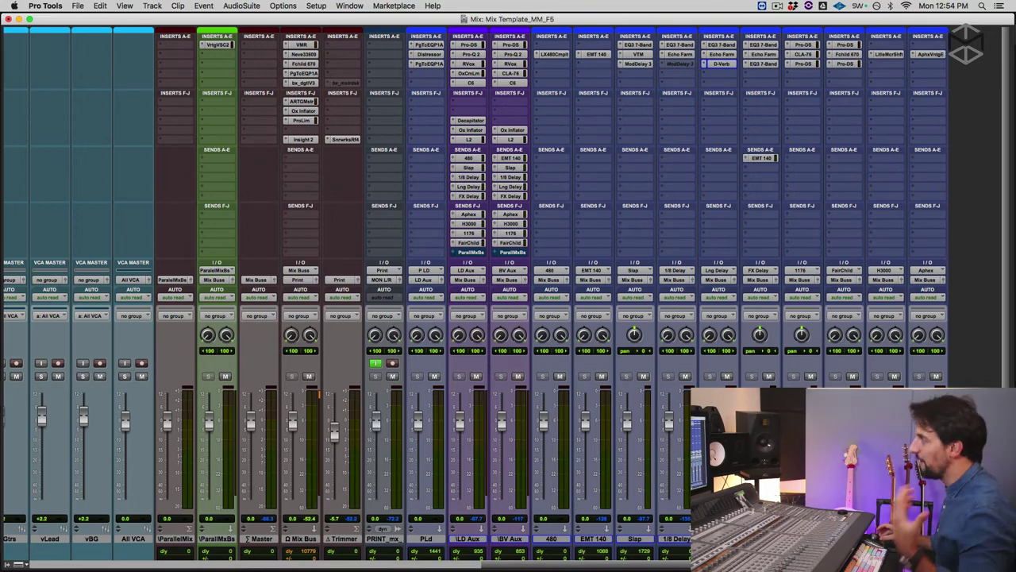
{"action": "left_click", "coordinate": [762, 45]}
{"action": "left_click", "coordinate": [765, 54]}
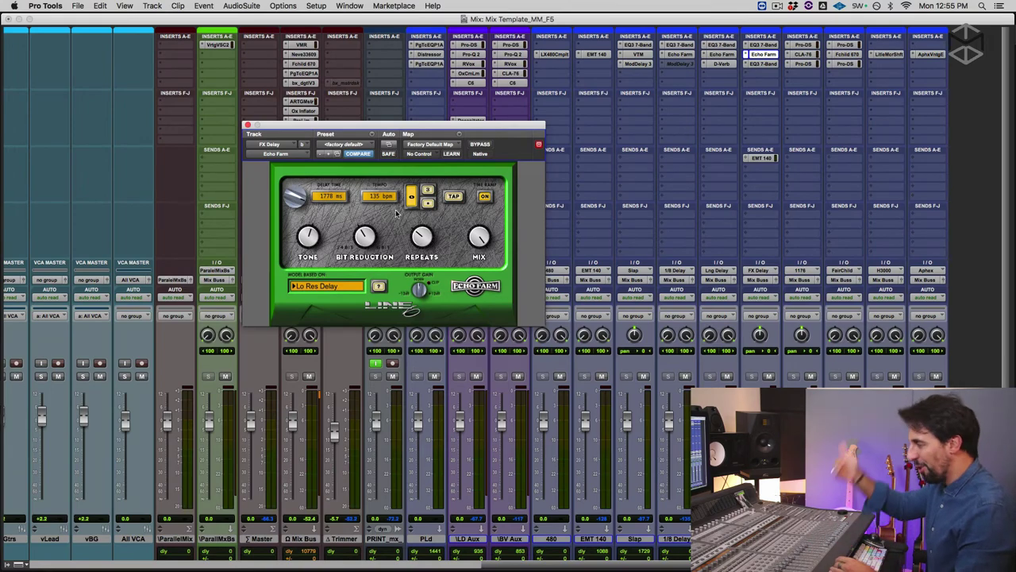
{"action": "left_click", "coordinate": [247, 125]}
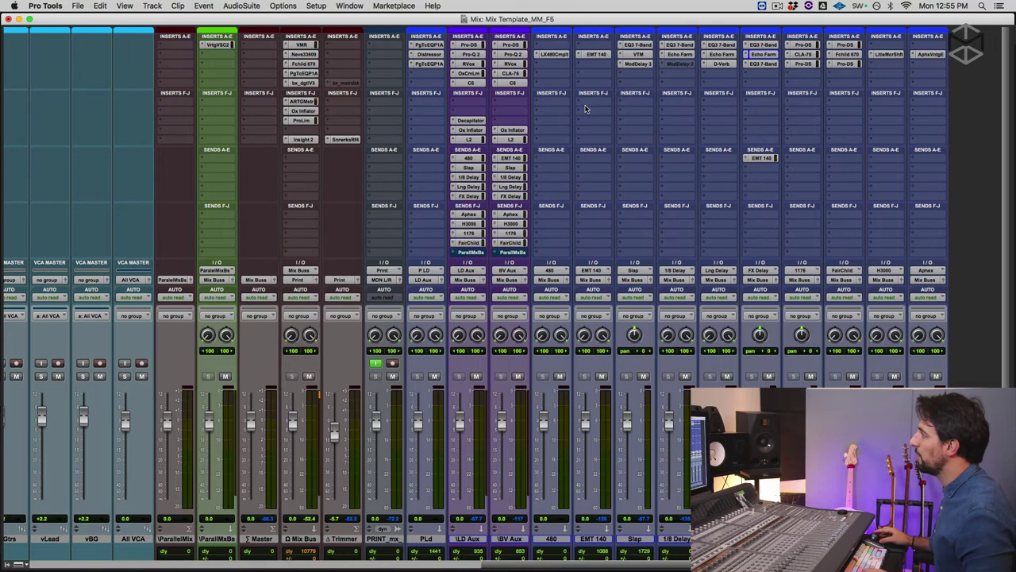
{"action": "left_click", "coordinate": [769, 65]}
{"action": "left_click", "coordinate": [770, 65]}
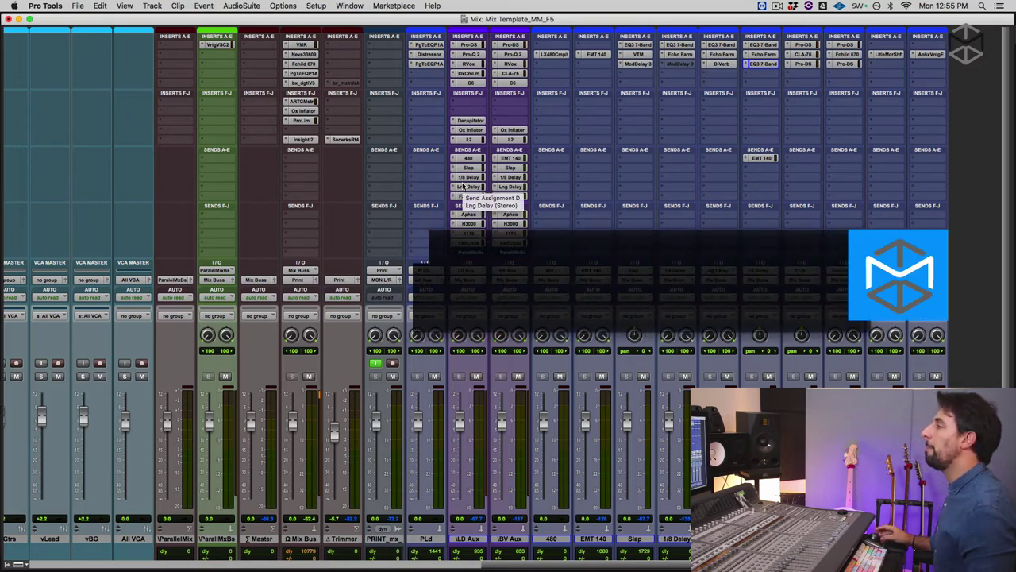
- Examine the F-J sends on the drum, bass, keys and guitar aux tracks, and return to the vocal effects tracks
{"action": "scroll", "coordinate": [464, 186], "scroll_direction": "left", "scroll_amount": 10}
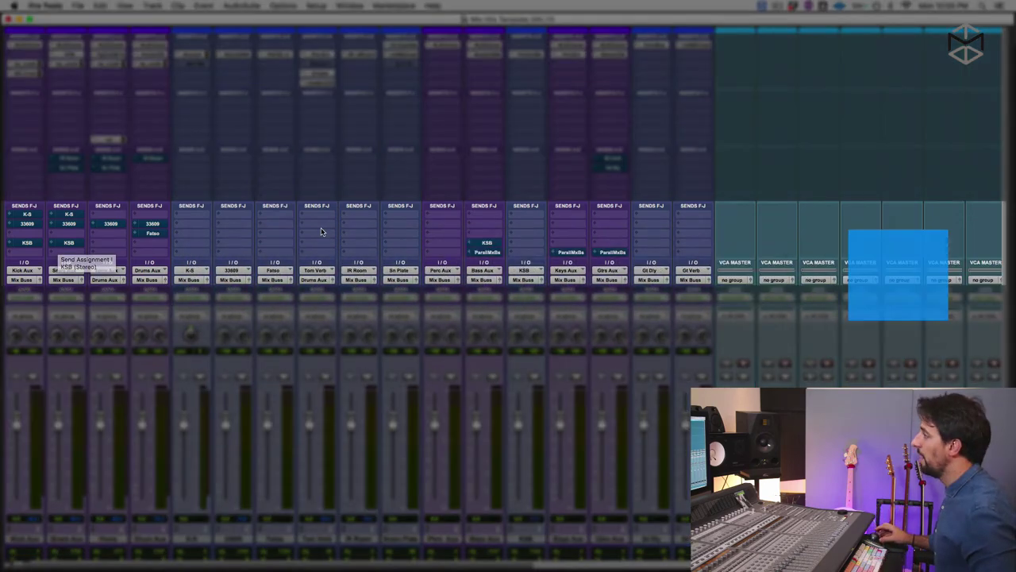
{"action": "scroll", "coordinate": [321, 231], "scroll_direction": "right", "scroll_amount": 1}
{"action": "scroll", "coordinate": [123, 226], "scroll_direction": "left", "scroll_amount": 1}
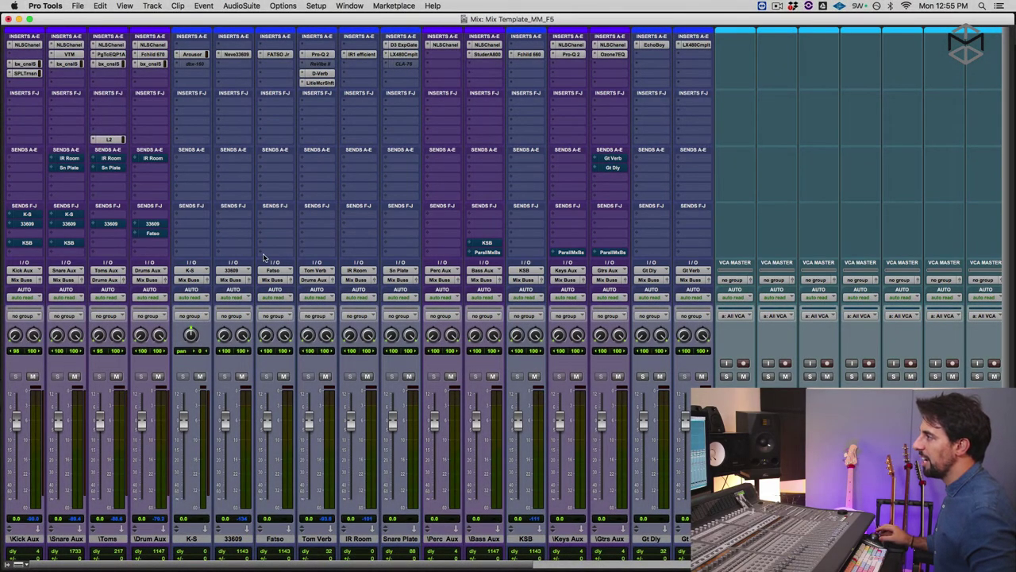
{"action": "scroll", "coordinate": [299, 292], "scroll_direction": "right", "scroll_amount": 15}
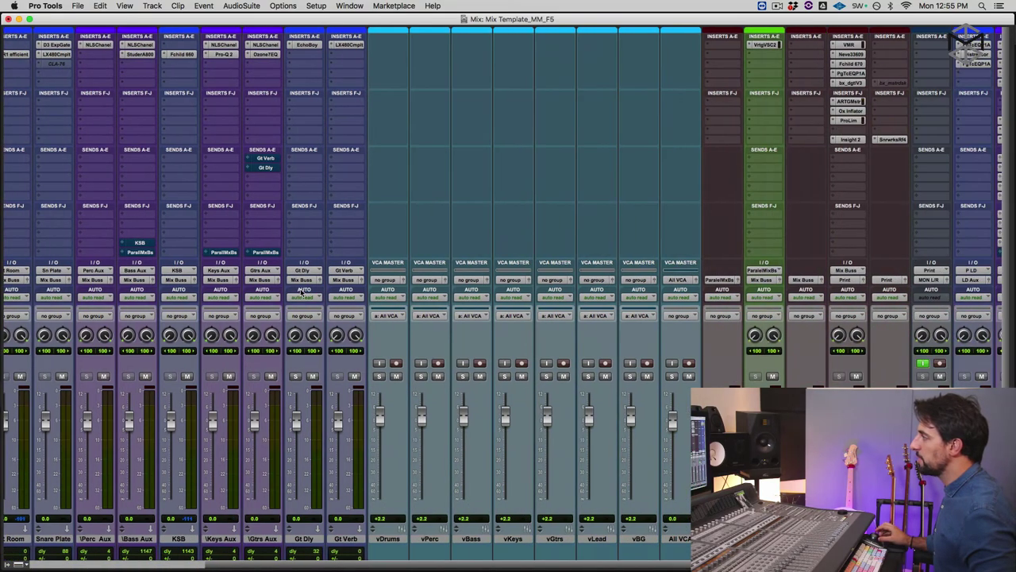
{"action": "scroll", "coordinate": [302, 293], "scroll_direction": "right", "scroll_amount": 3}
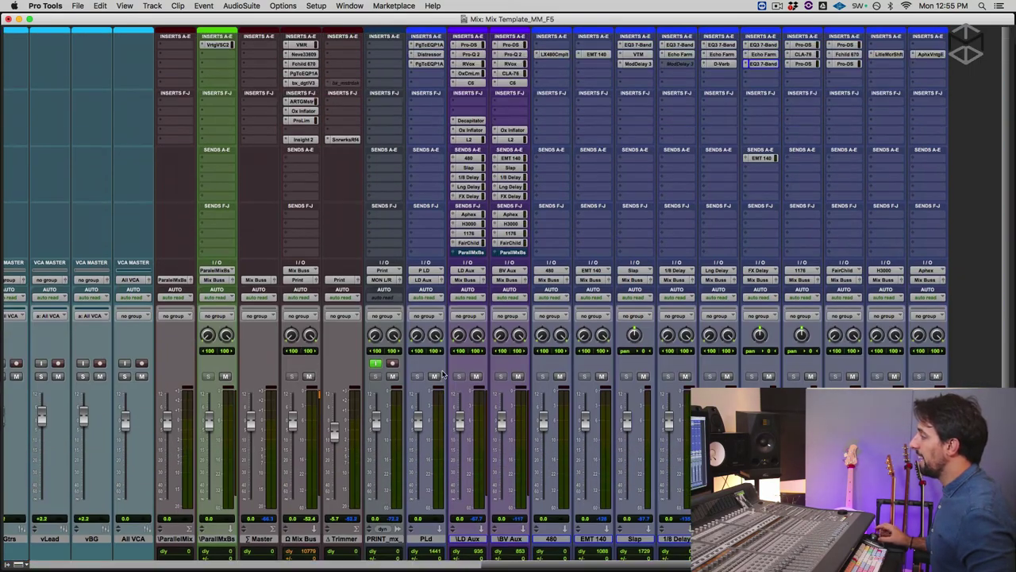
- Show the F-J sends with their expanded level controls in the mixer, and restore the standard Mix window layout
{"action": "left_click", "coordinate": [479, 224], "text": "super"}
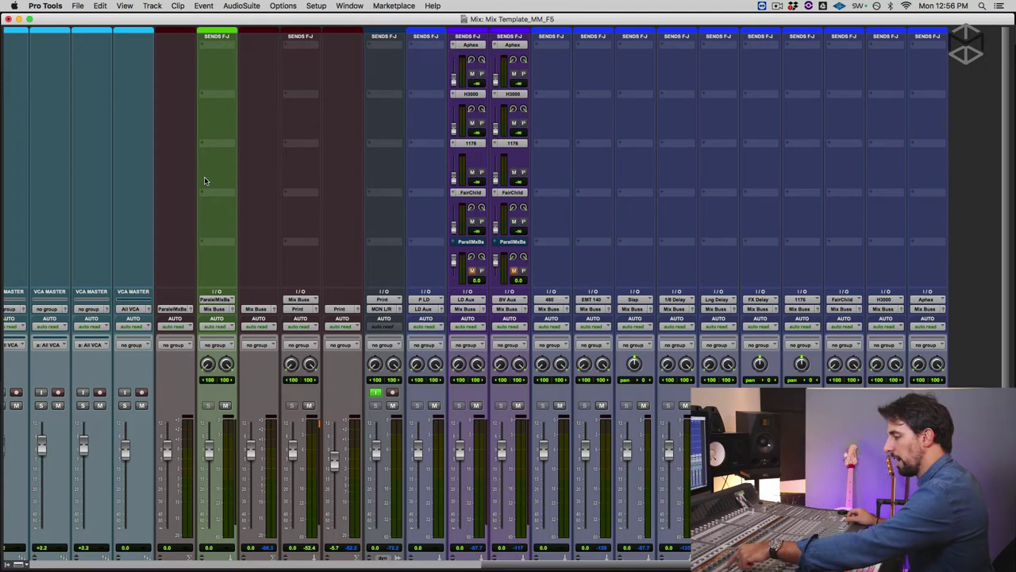
{"action": "key", "text": "KP_Decimal"}
{"action": "key", "text": "KP_1"}
{"action": "key", "text": "KP_Multiply"}
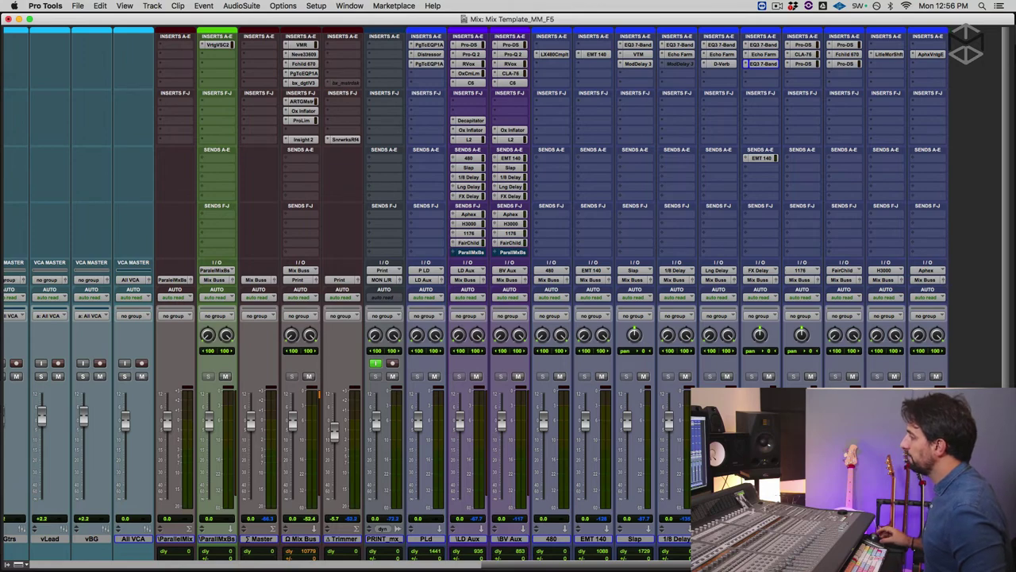
- Inspect the attack and release settings of the CLA-76 compressor on the 1176 track
{"action": "left_click", "coordinate": [806, 55]}
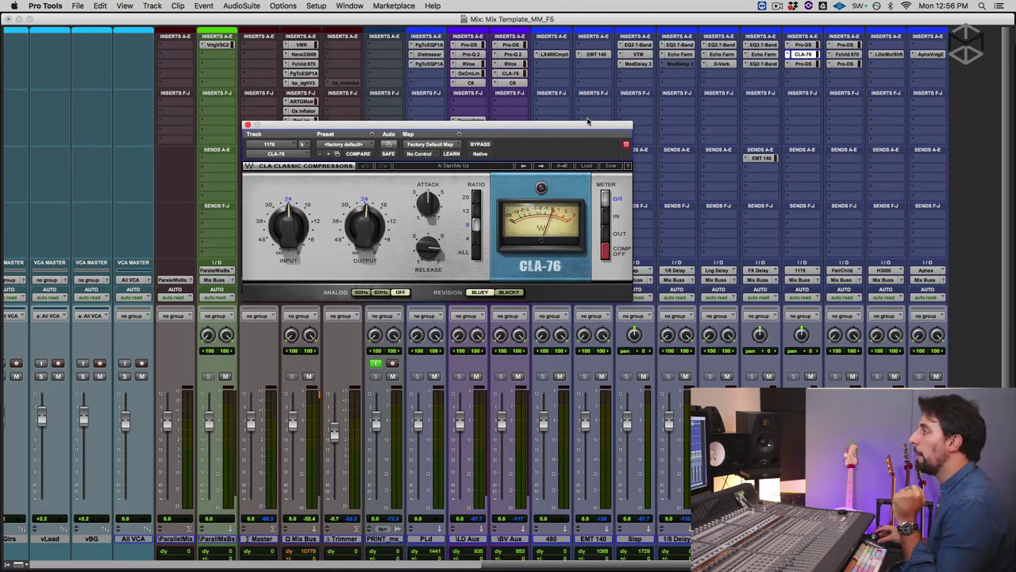
{"action": "left_click_drag", "start_coordinate": [585, 124], "coordinate": [543, 148]}
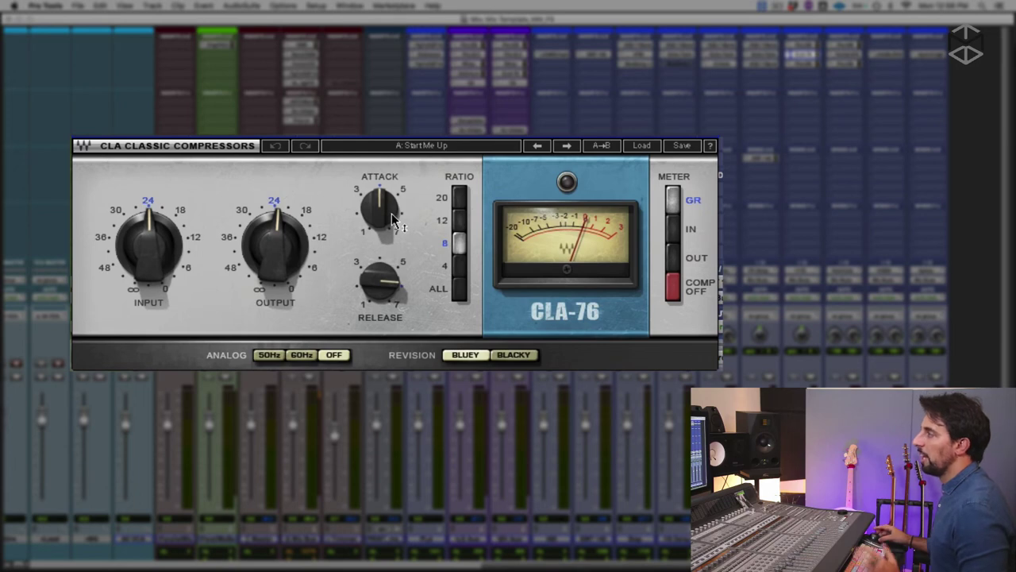
{"action": "mouse_move", "coordinate": [379, 287]}
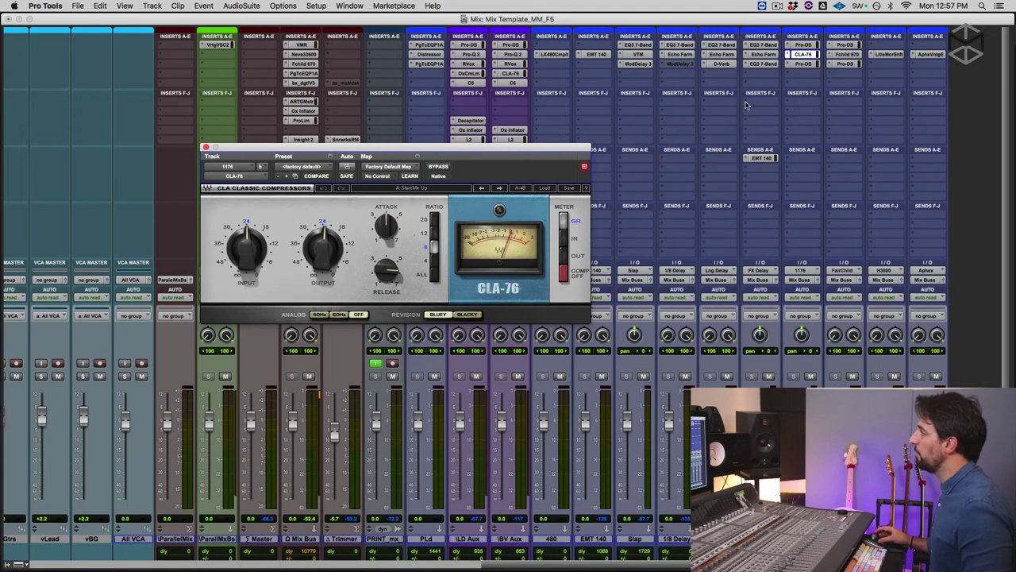
- Compare the two FabFilter Pro-DS de-essers placed before and after the compressor on the 1176 track, and close both
{"action": "left_click", "coordinate": [804, 45]}
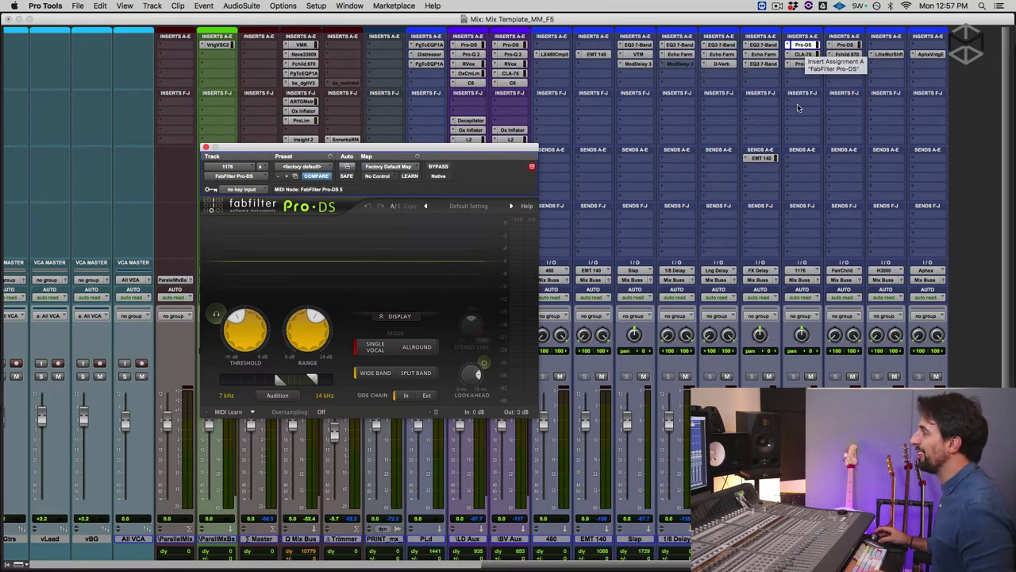
{"action": "left_click", "coordinate": [803, 64], "text": "shift"}
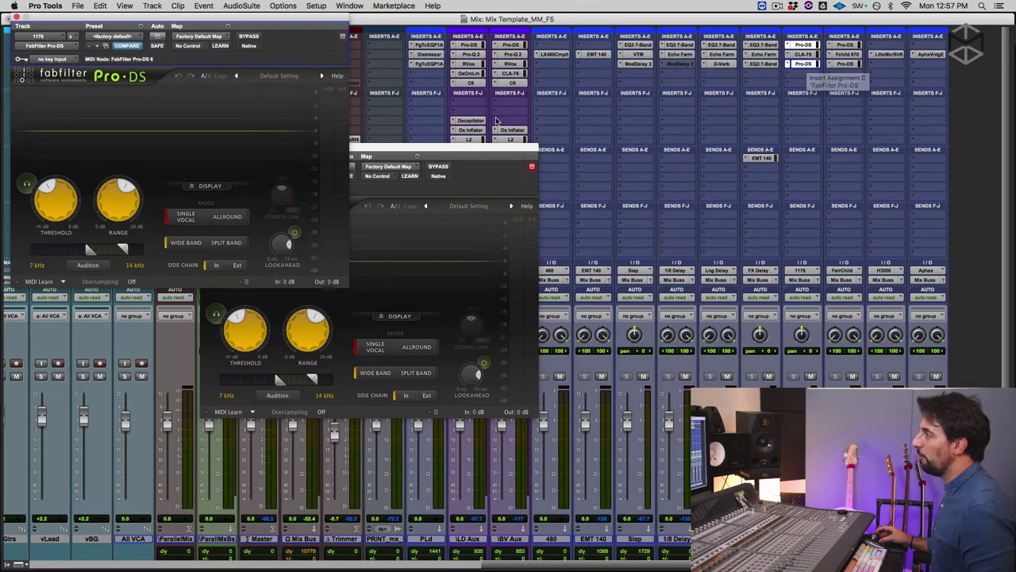
{"action": "left_click_drag", "start_coordinate": [473, 154], "coordinate": [654, 154]}
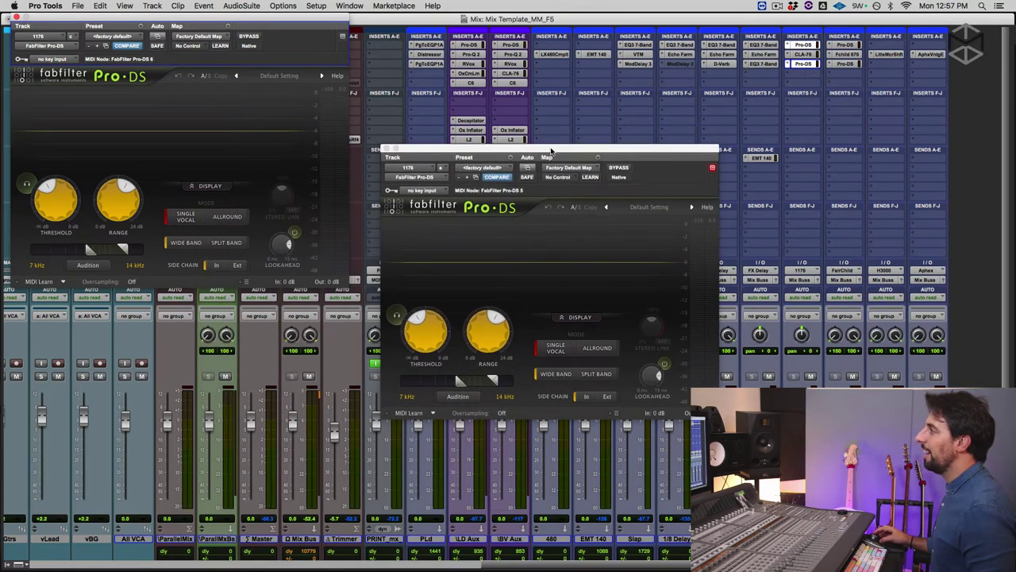
{"action": "left_click", "coordinate": [385, 149]}
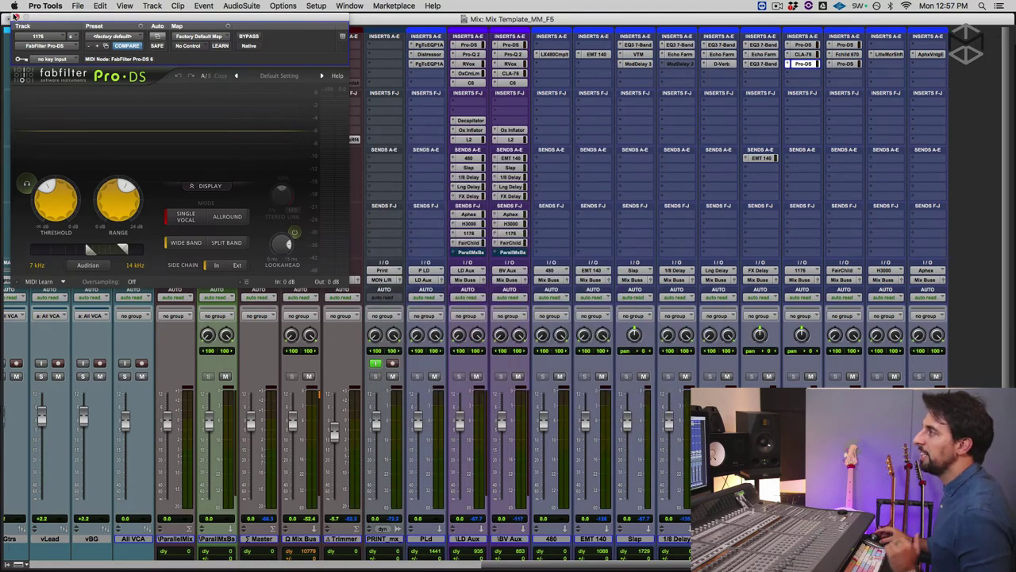
{"action": "left_click", "coordinate": [16, 17]}
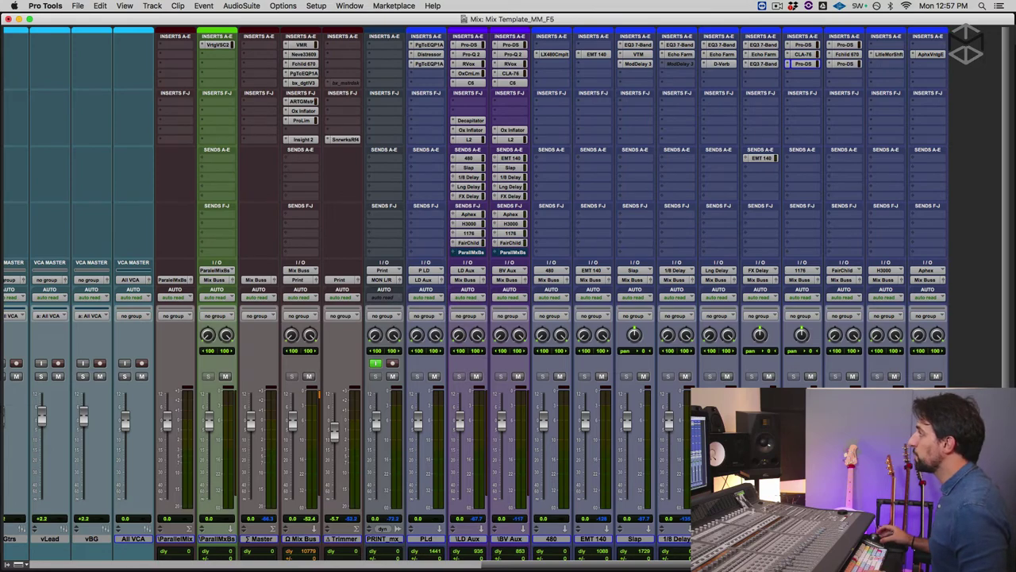
- Inspect the UAD Fairchild 670 compressor settings on the FairChild track and close the plug-in
{"action": "left_click", "coordinate": [848, 55]}
{"action": "left_click_drag", "start_coordinate": [594, 149], "coordinate": [421, 62]}
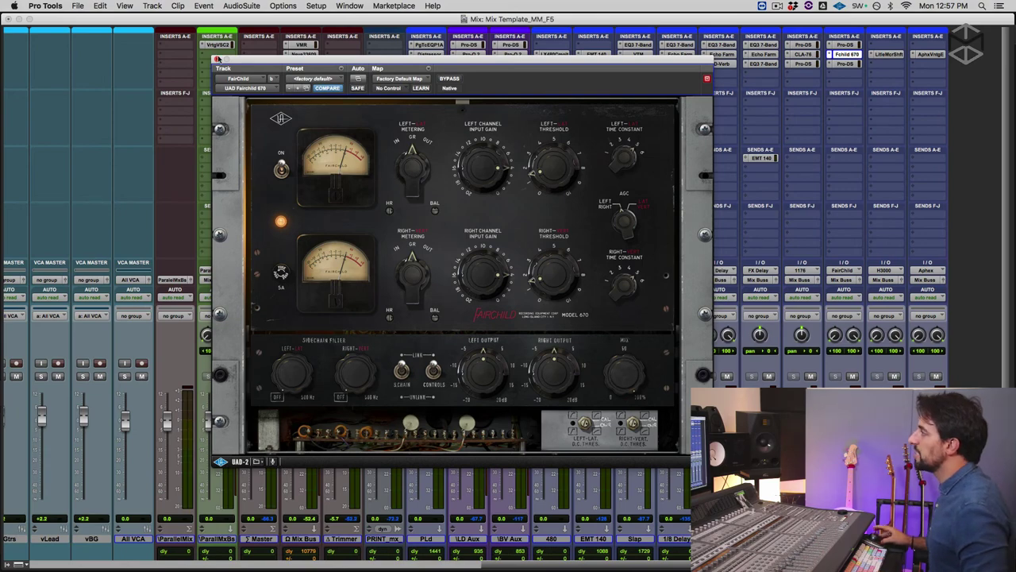
{"action": "left_click", "coordinate": [217, 60]}
{"action": "scroll", "coordinate": [508, 294], "scroll_direction": "down", "scroll_amount": 3}
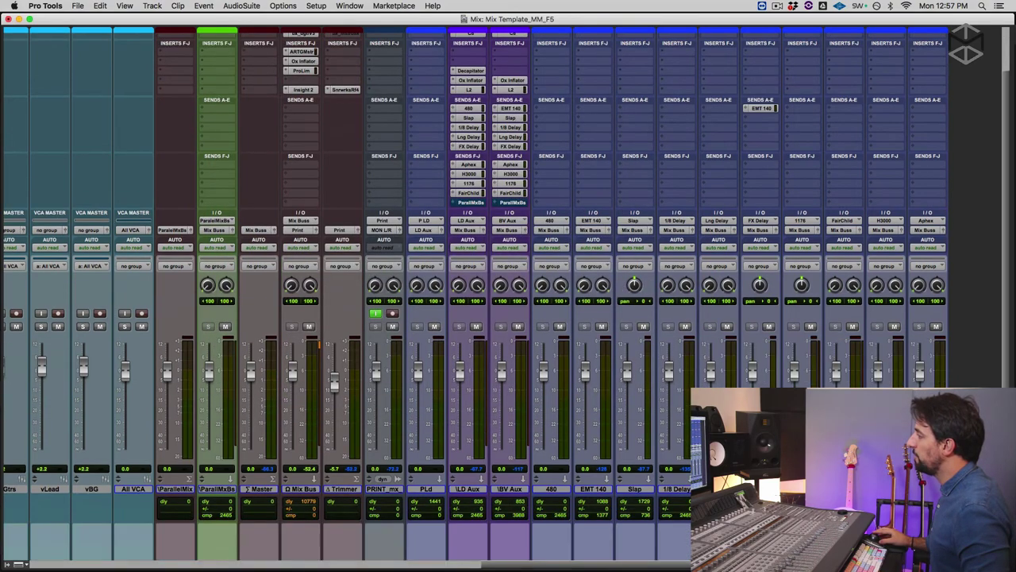
{"action": "scroll", "coordinate": [508, 293], "scroll_direction": "up", "scroll_amount": 3}
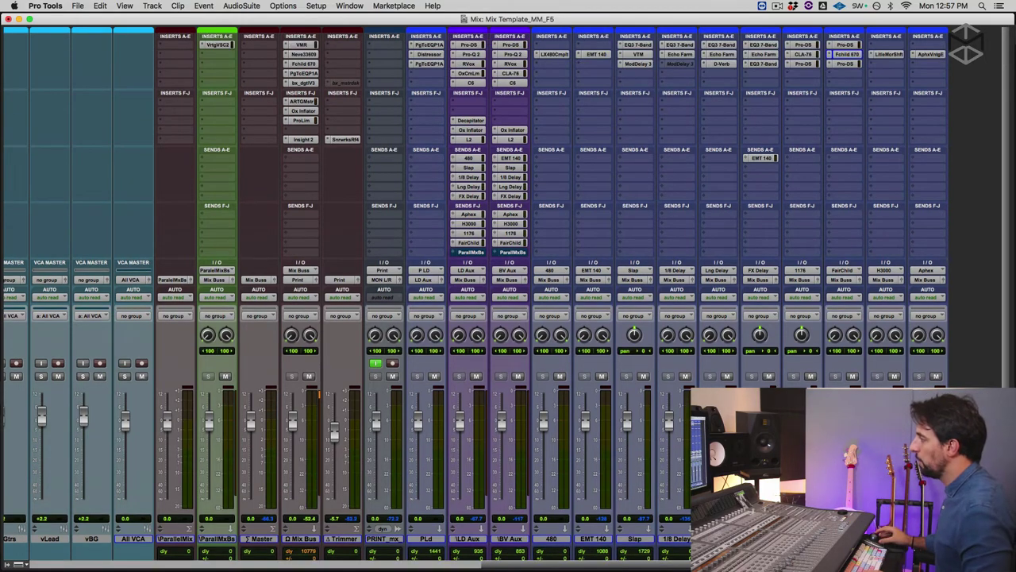
- Review the Little MicroShift on the H3000 track and the Aphex Vintage Exciter on the Aphex track, and close the plug-in
{"action": "left_click", "coordinate": [887, 54]}
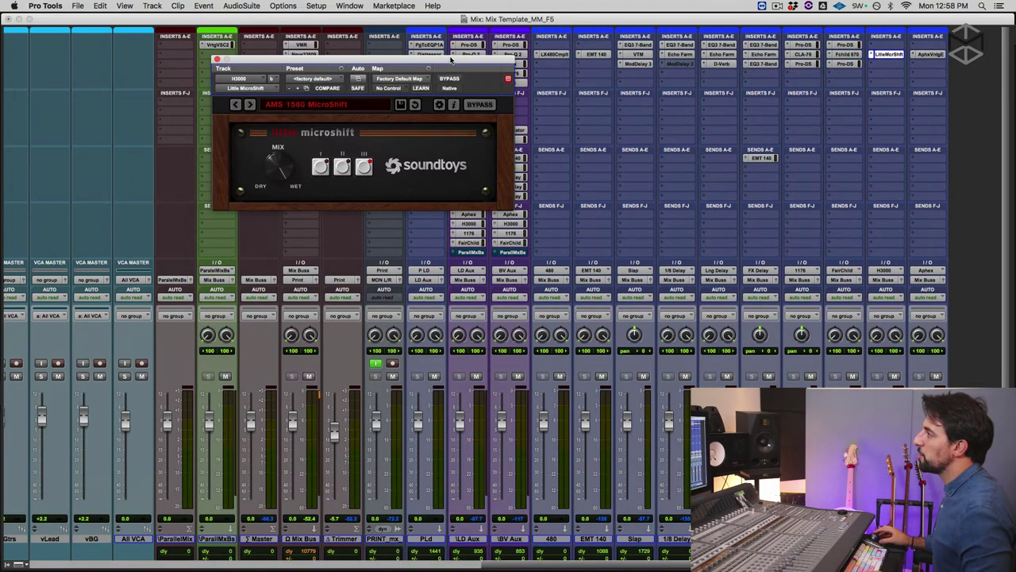
{"action": "left_click_drag", "start_coordinate": [427, 59], "coordinate": [491, 98]}
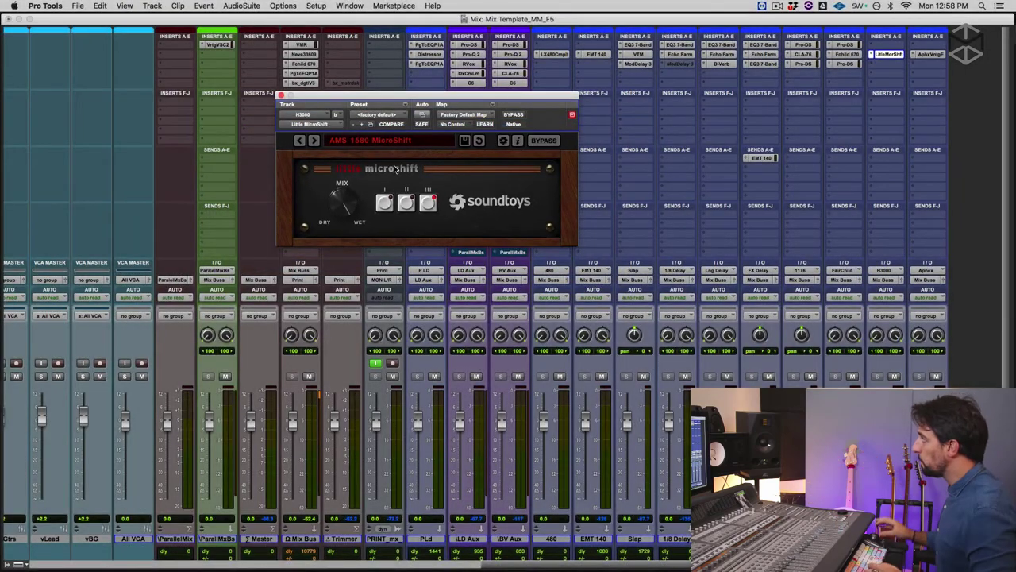
{"action": "left_click", "coordinate": [939, 55]}
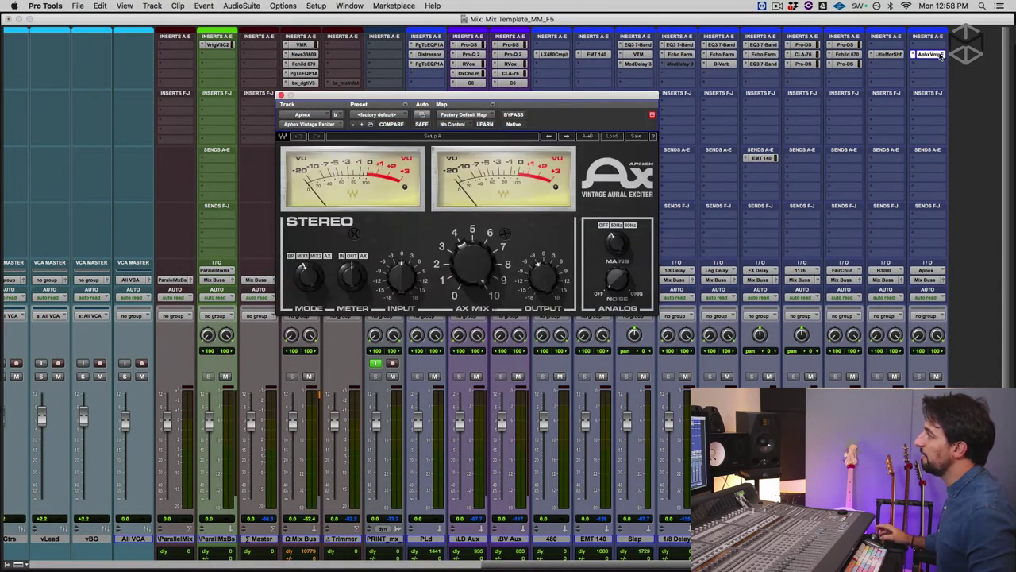
{"action": "left_click_drag", "start_coordinate": [494, 105], "coordinate": [512, 93]}
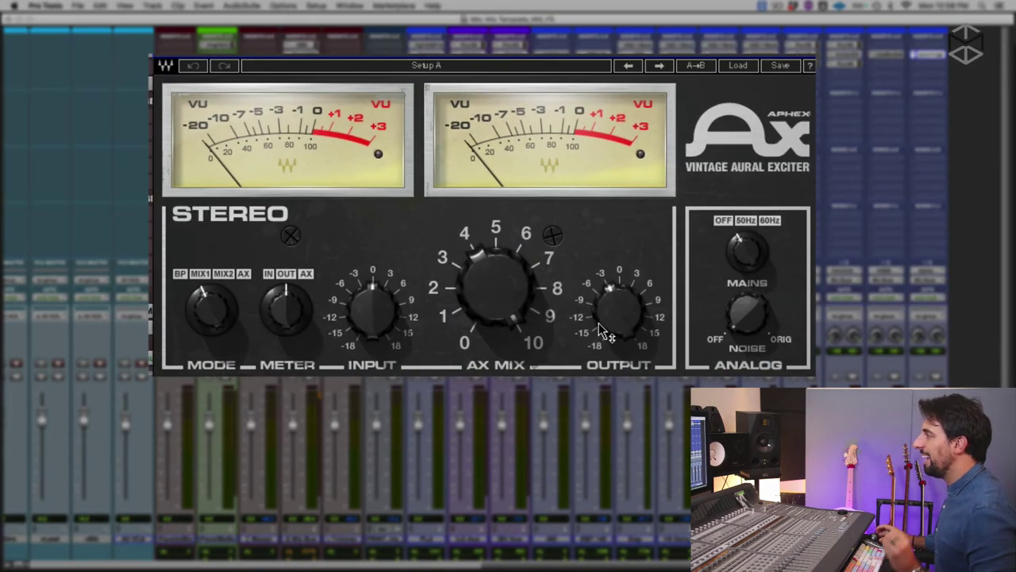
{"action": "mouse_move", "coordinate": [601, 332]}
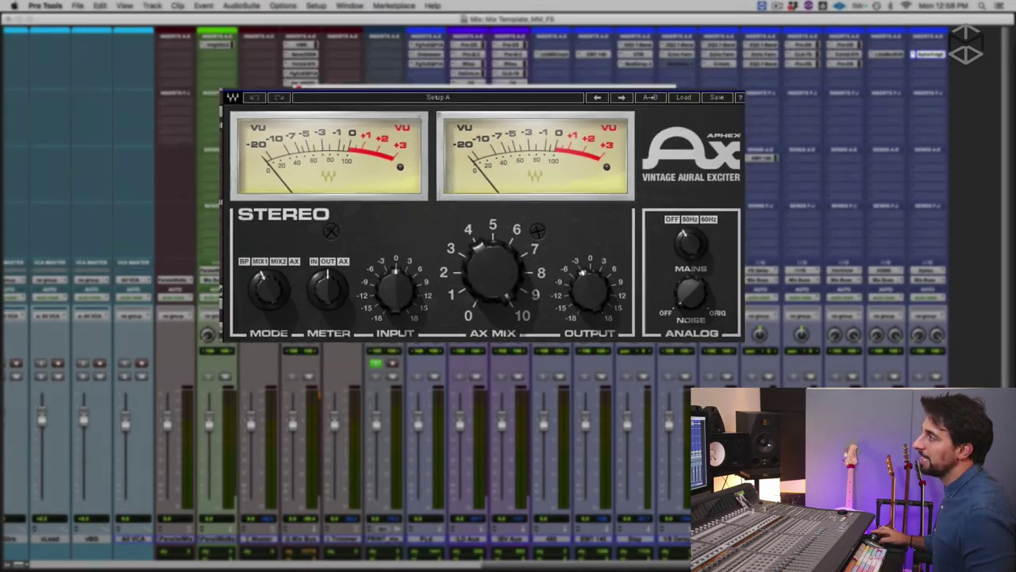
{"action": "left_click", "coordinate": [300, 92]}
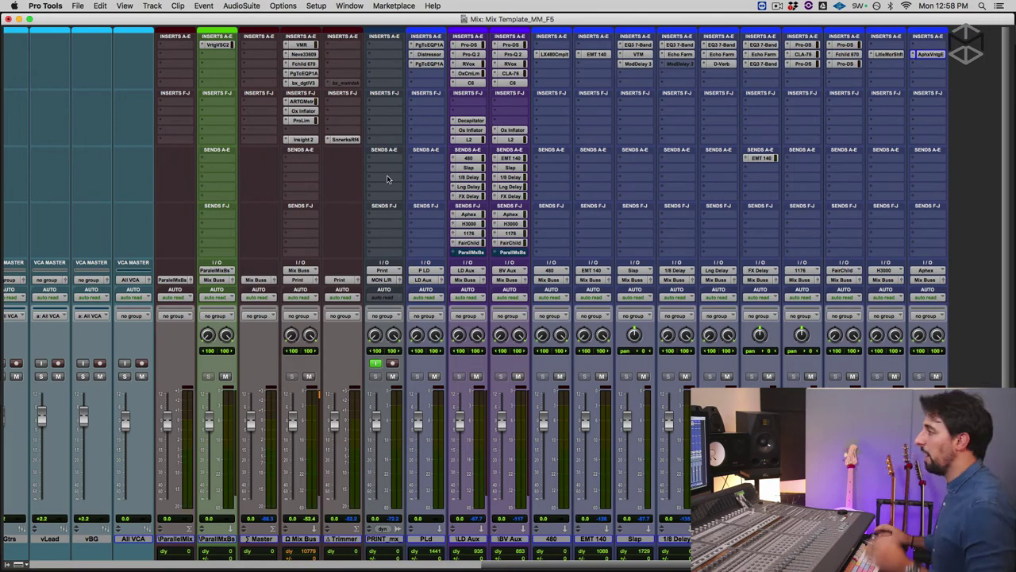
- Survey the instrument aux and VCA tracks in the Mix window and switch to the Edit window
{"action": "scroll", "coordinate": [402, 201], "scroll_direction": "left", "scroll_amount": 10}
{"action": "scroll", "coordinate": [402, 200], "scroll_direction": "left", "scroll_amount": 5}
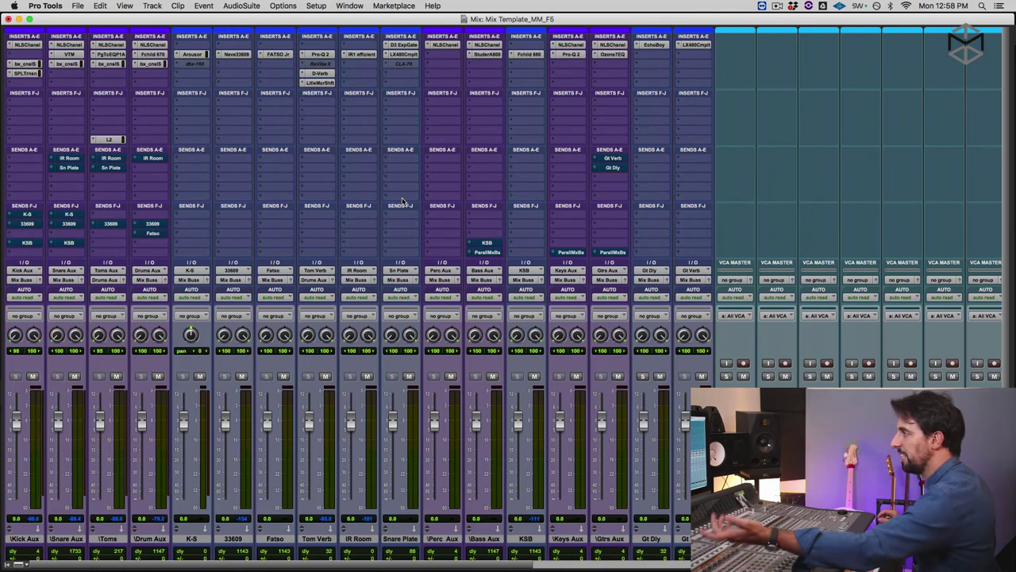
{"action": "key", "text": "super+equal"}
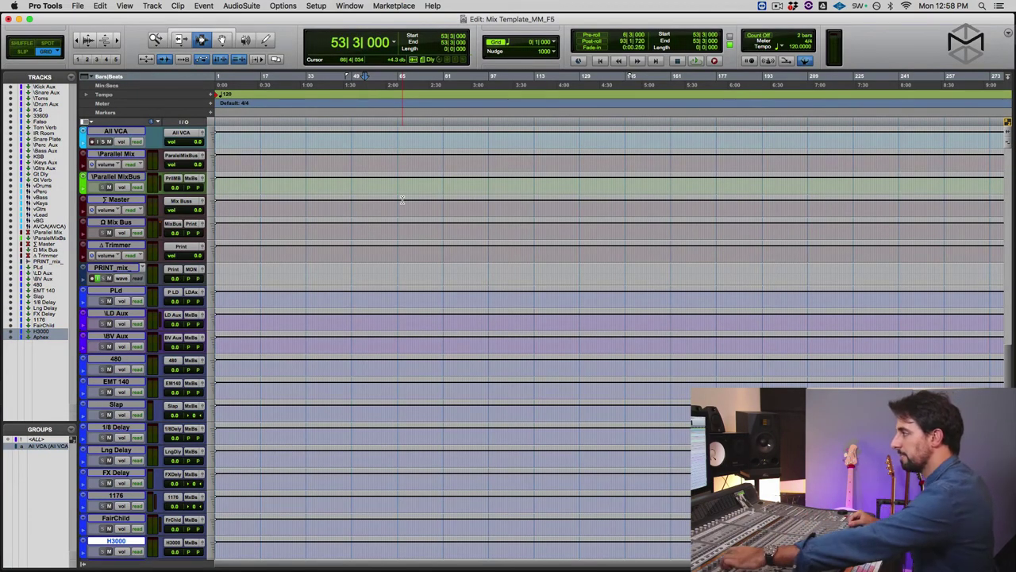
{"action": "key", "text": "super+equal"}
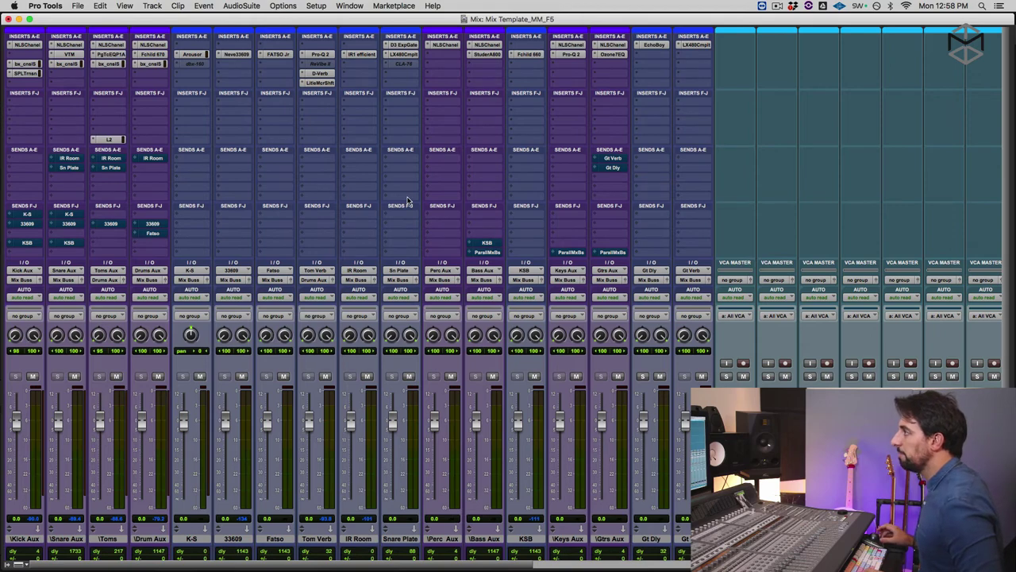
{"action": "scroll", "coordinate": [408, 200], "scroll_direction": "right", "scroll_amount": 6}
{"action": "scroll", "coordinate": [407, 200], "scroll_direction": "left", "scroll_amount": 6}
{"action": "key", "text": "super+equal"}
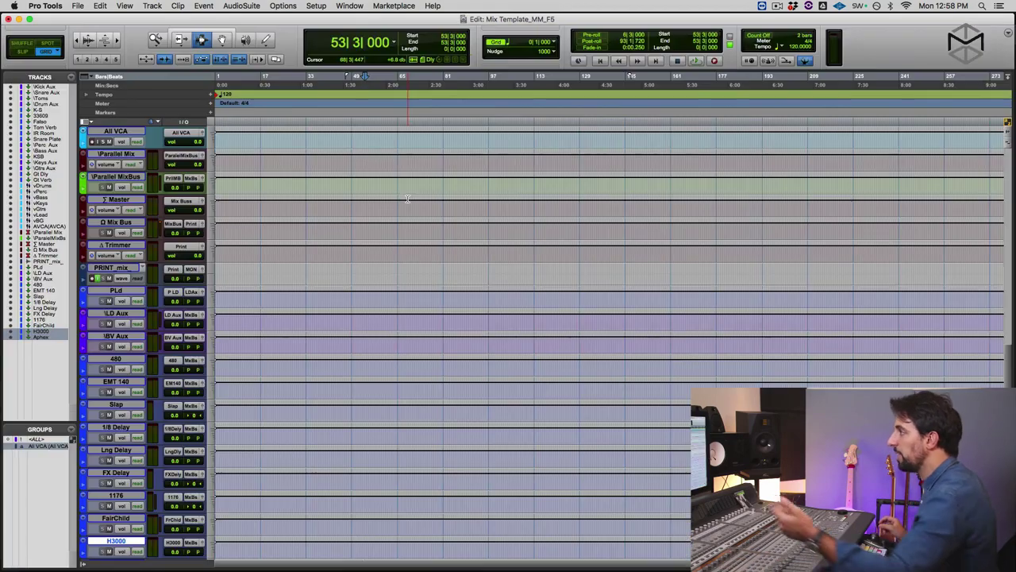
- Recall the "Edit Ins" window configuration to show inserts and sends beside the tracks, and open the Window Configurations list
{"action": "scroll", "coordinate": [393, 214], "scroll_direction": "up", "scroll_amount": 10}
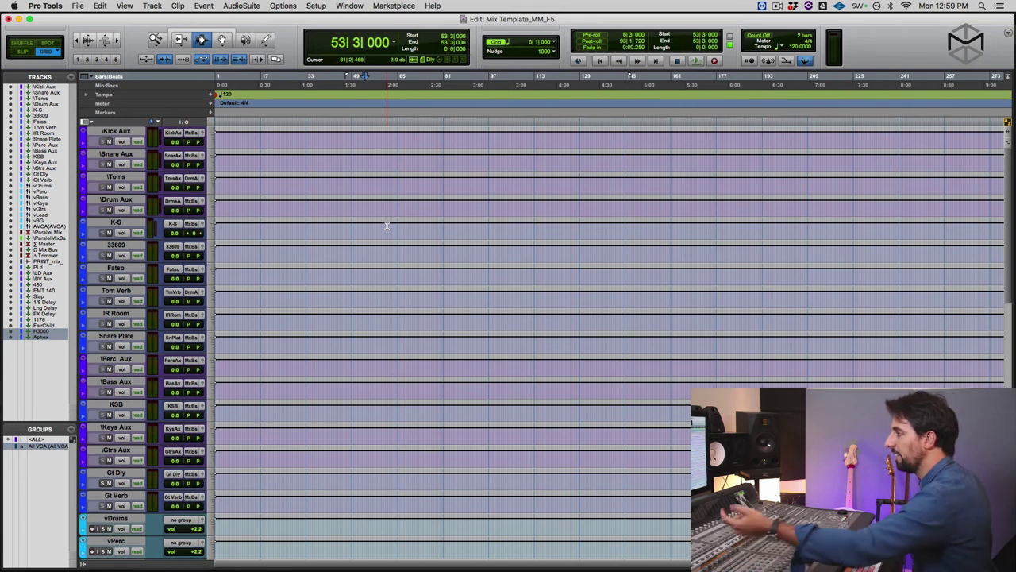
{"action": "key", "text": "super+alt+ctrl+w"}
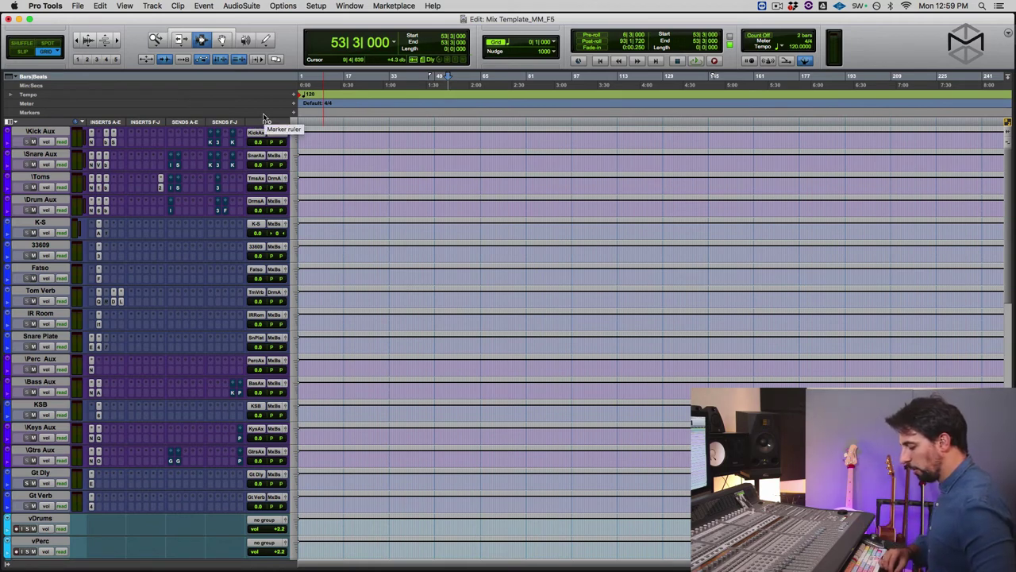
{"action": "key", "text": "super+alt+j"}
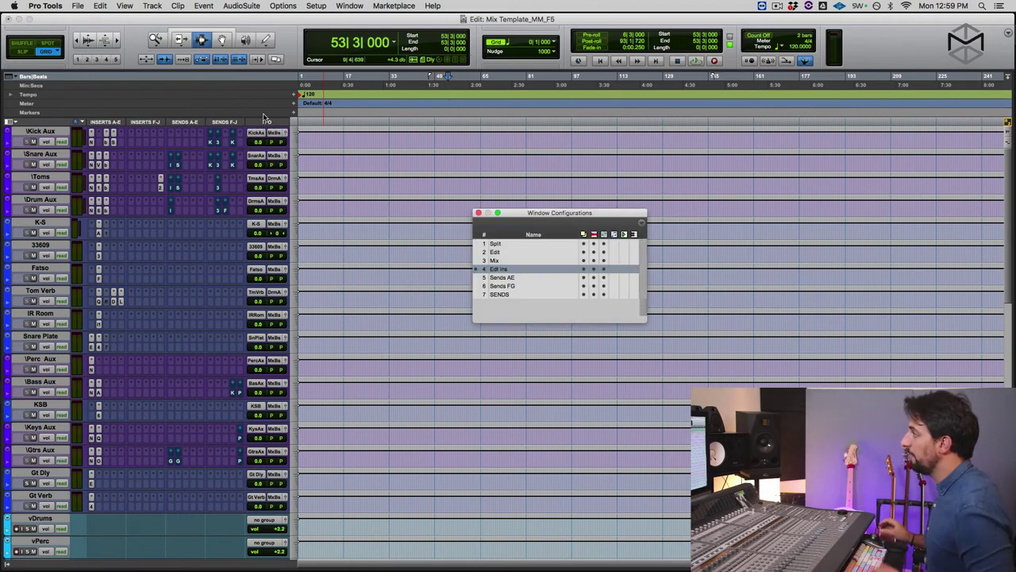
- Recall the "Sends AE" and "Sends FG" window configurations in turn and move the Window Configurations list clear of the sends
{"action": "left_click", "coordinate": [513, 279]}
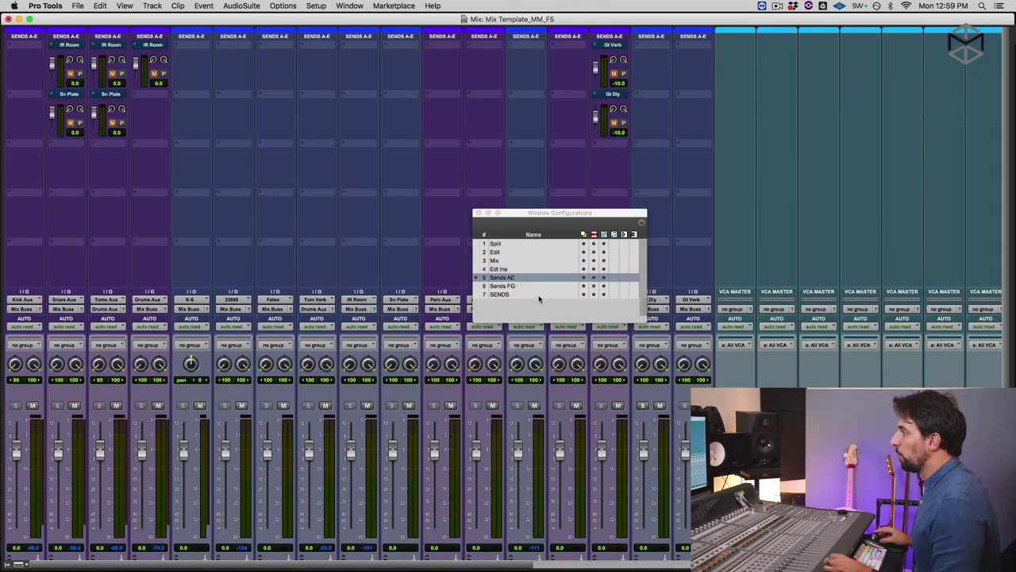
{"action": "left_click", "coordinate": [523, 287]}
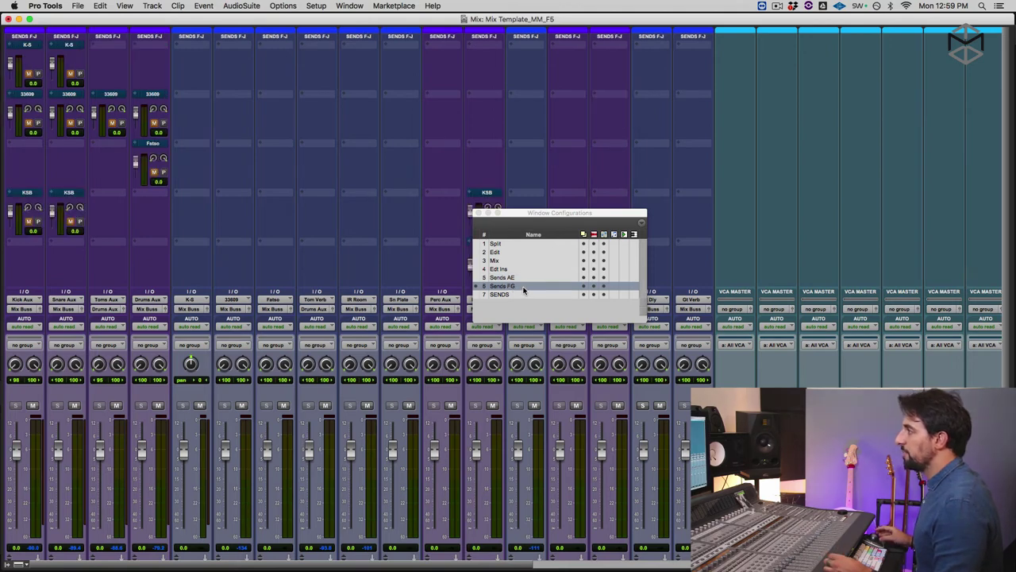
{"action": "left_click_drag", "start_coordinate": [527, 211], "coordinate": [734, 349]}
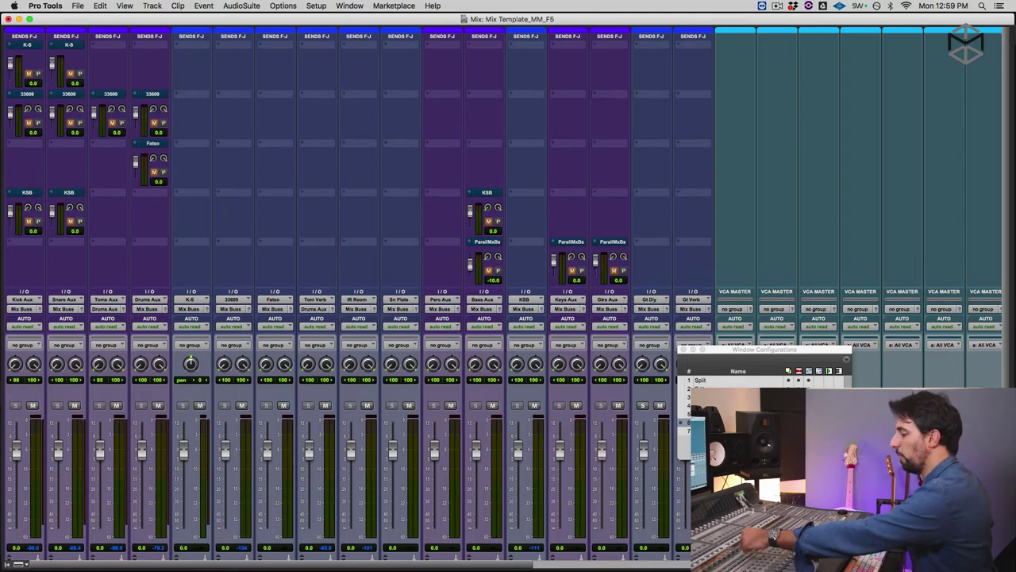
- Recall window configuration 7 "SENDS" to show both expanded send banks, and close the Window Configurations list
{"action": "key", "text": "KP_Decimal"}
{"action": "key", "text": "KP_7"}
{"action": "key", "text": "KP_Multiply"}
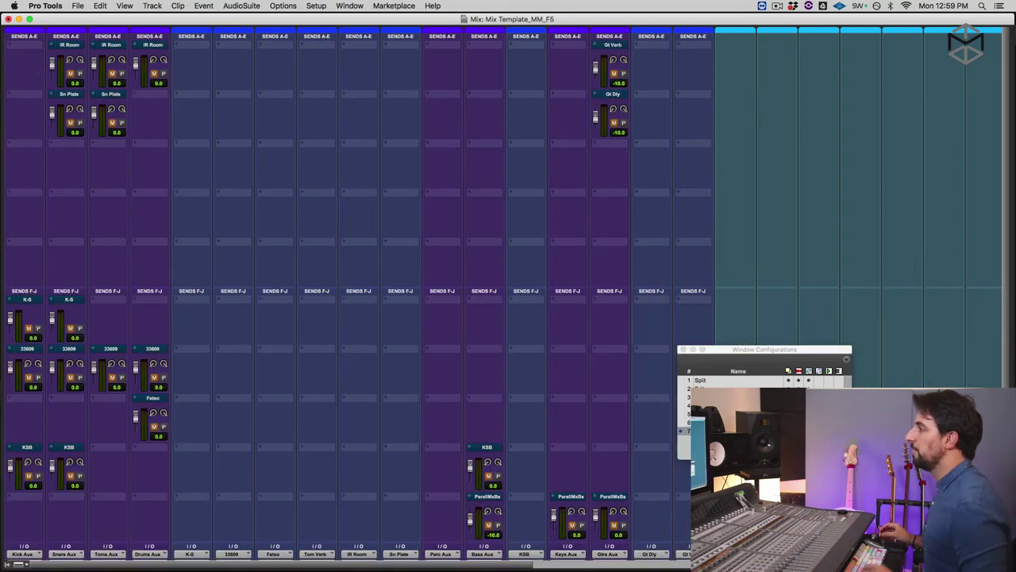
{"action": "left_click", "coordinate": [682, 350]}
- Examine the A-E and F-J sends across the instrument and vocal aux tracks in the Mix window, ending at Kick Aux
{"action": "scroll", "coordinate": [533, 356], "scroll_direction": "down", "scroll_amount": 5}
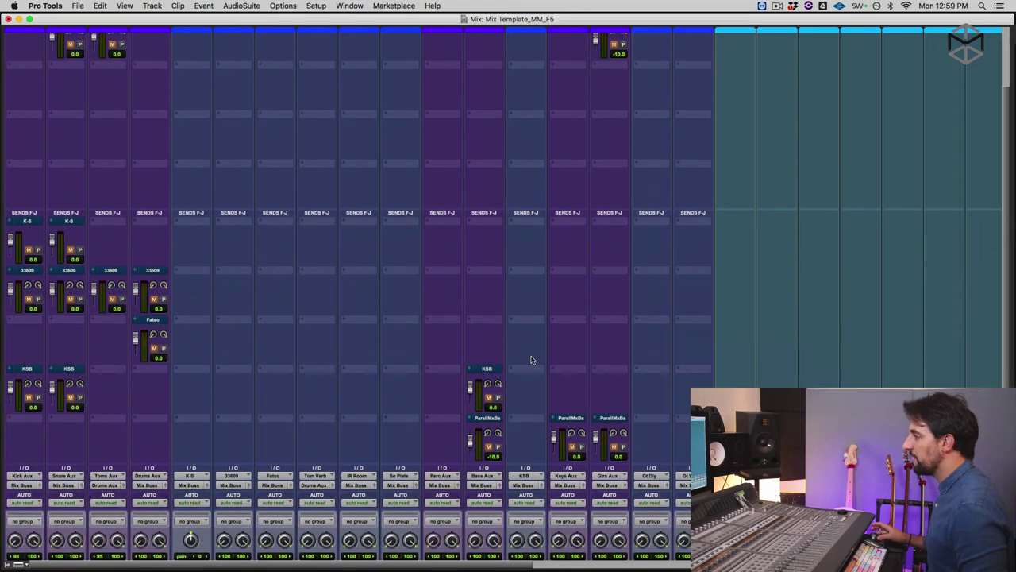
{"action": "scroll", "coordinate": [530, 357], "scroll_direction": "down", "scroll_amount": 3}
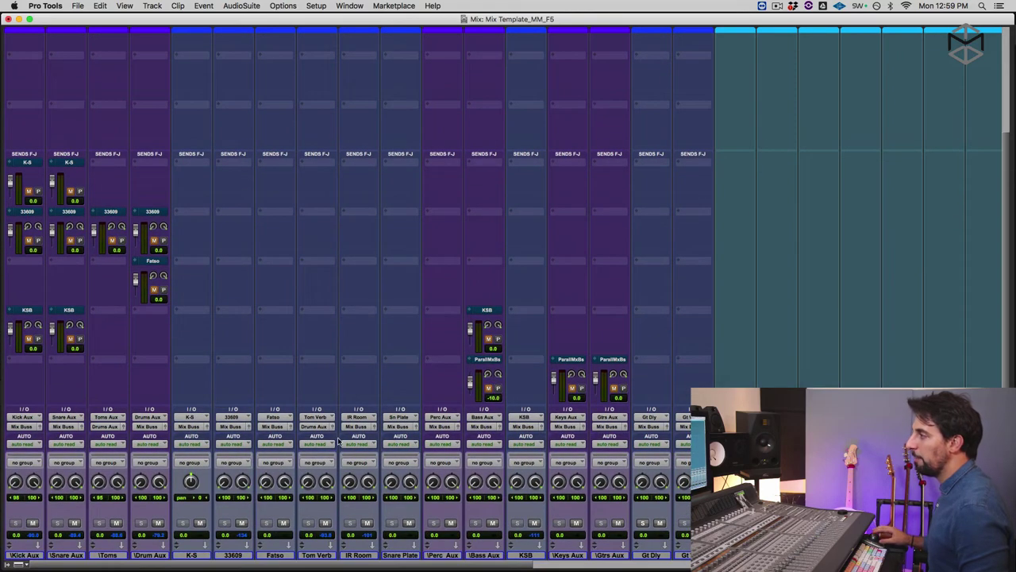
{"action": "scroll", "coordinate": [194, 421], "scroll_direction": "up", "scroll_amount": 10}
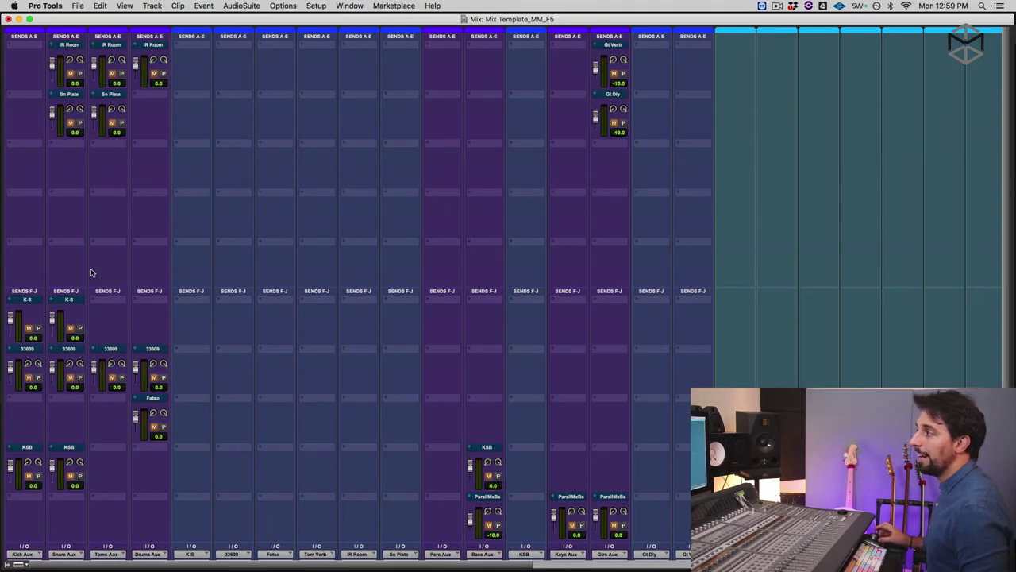
{"action": "scroll", "coordinate": [139, 190], "scroll_direction": "right", "scroll_amount": 10}
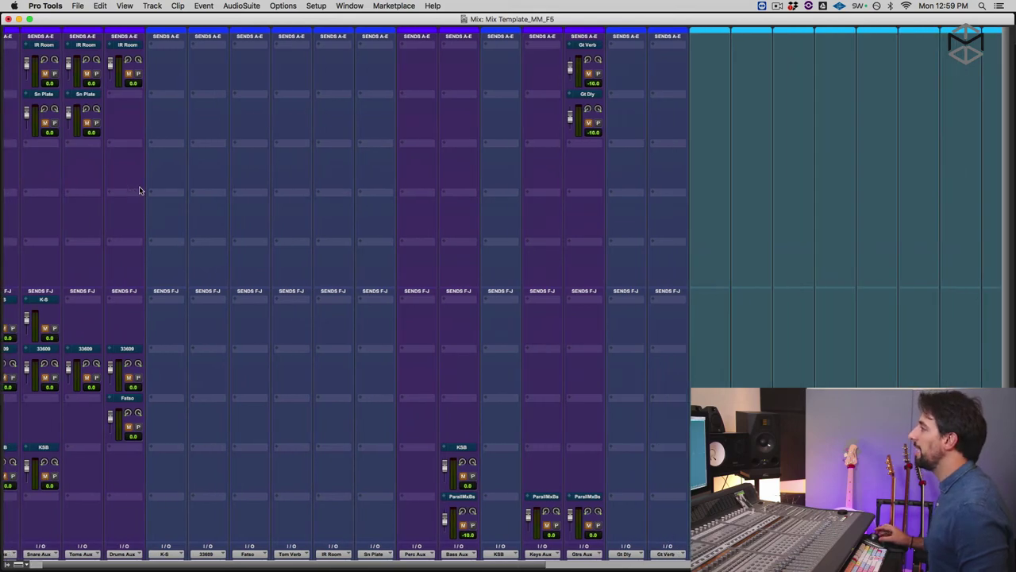
{"action": "scroll", "coordinate": [139, 190], "scroll_direction": "right", "scroll_amount": 10}
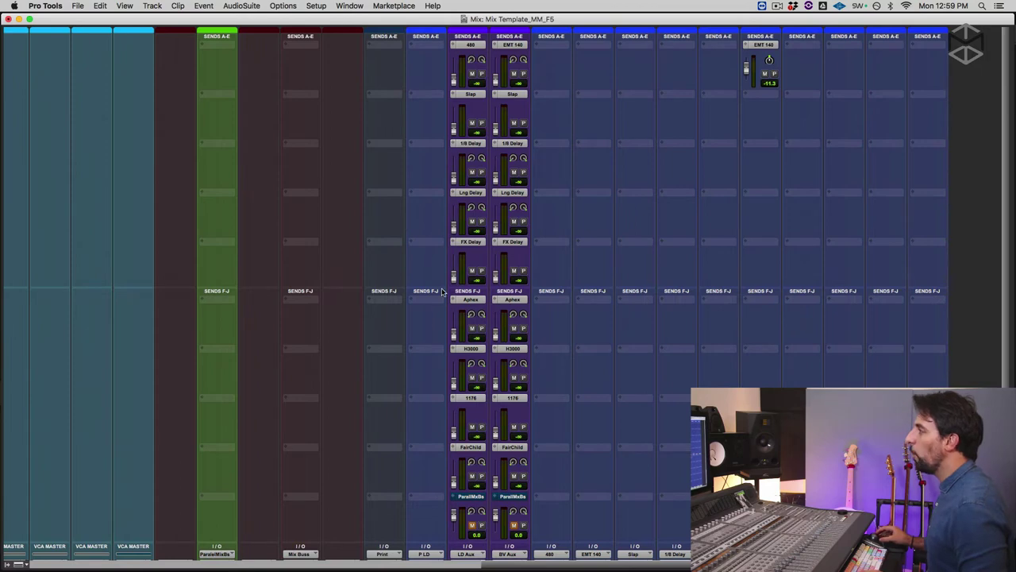
{"action": "scroll", "coordinate": [447, 312], "scroll_direction": "left", "scroll_amount": 15}
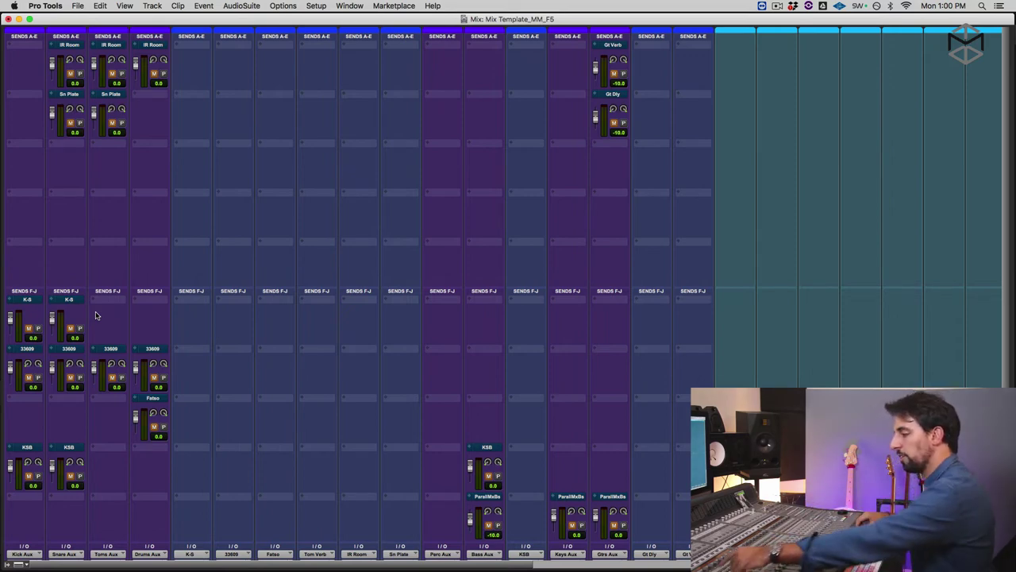
- Restore the Mix window view with inserts and compact sends, and alternate between the Mix and Edit windows, ending in Edit
{"action": "key", "text": "super+alt+ctrl+m"}
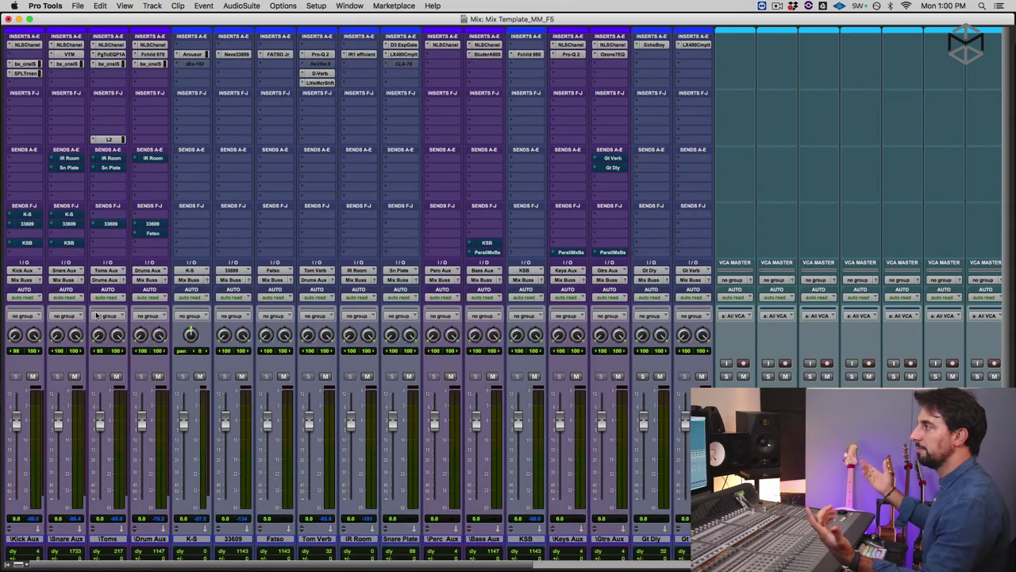
{"action": "key", "text": "super+equal"}
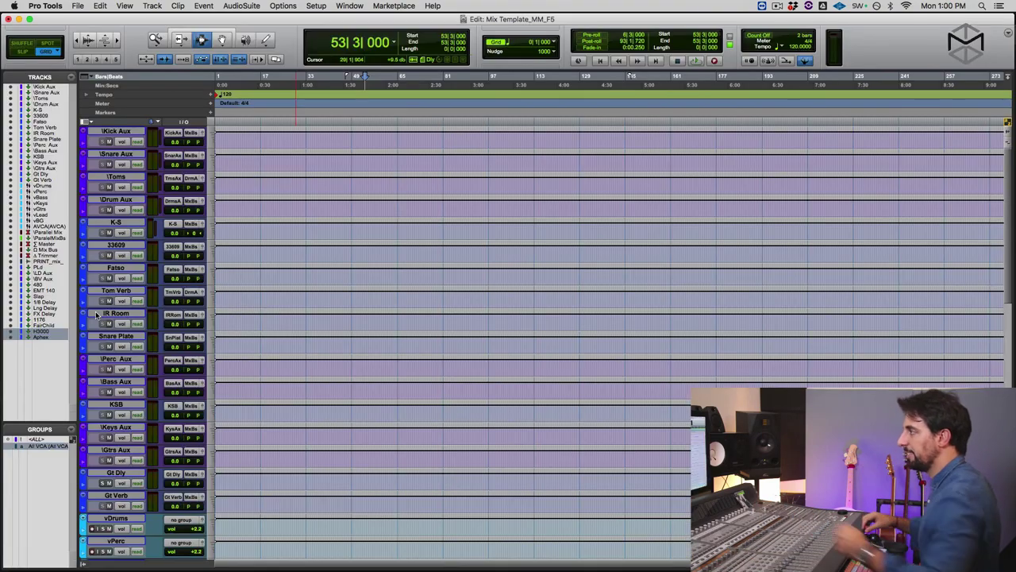
{"action": "key", "text": "super+equal"}
{"action": "key", "text": "super+equal"}
{"action": "key", "text": "super+equal"}
{"action": "key", "text": "super+equal"}
{"action": "key", "text": "super+equal"}
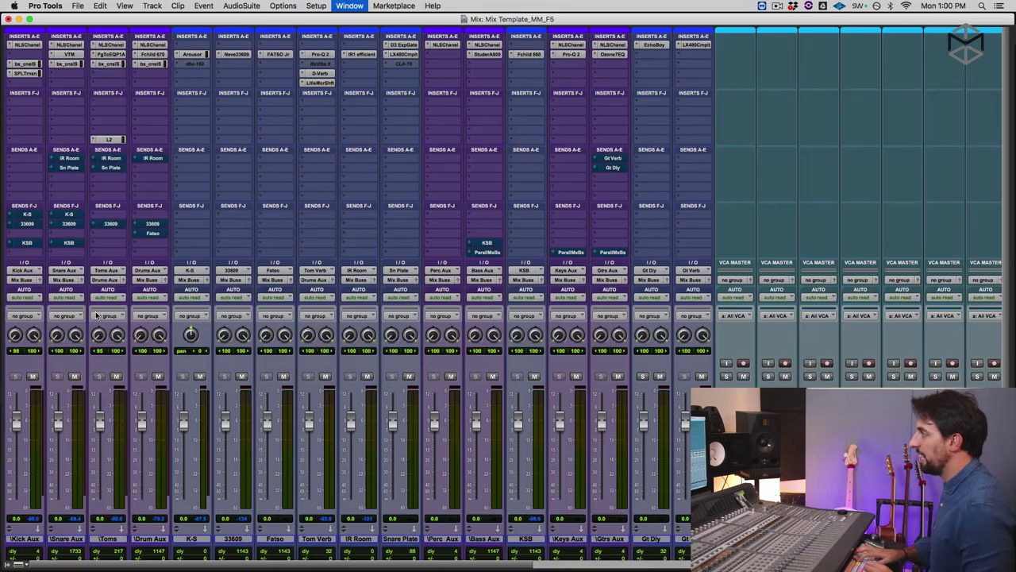
{"action": "key", "text": "super+equal"}
{"action": "key", "text": "super+equal"}
{"action": "key", "text": "super+equal"}
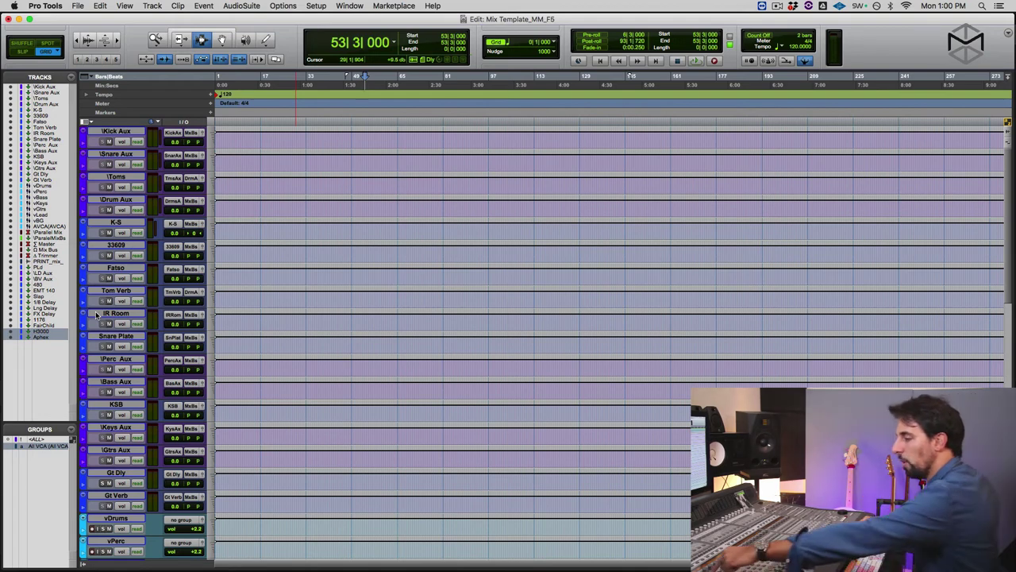
- Recall window configuration 1 "Split" to show Edit and Mix side by side, and reposition the floating Automation window
{"action": "key", "text": "KP_Decimal"}
{"action": "key", "text": "KP_1"}
{"action": "key", "text": "KP_Multiply"}
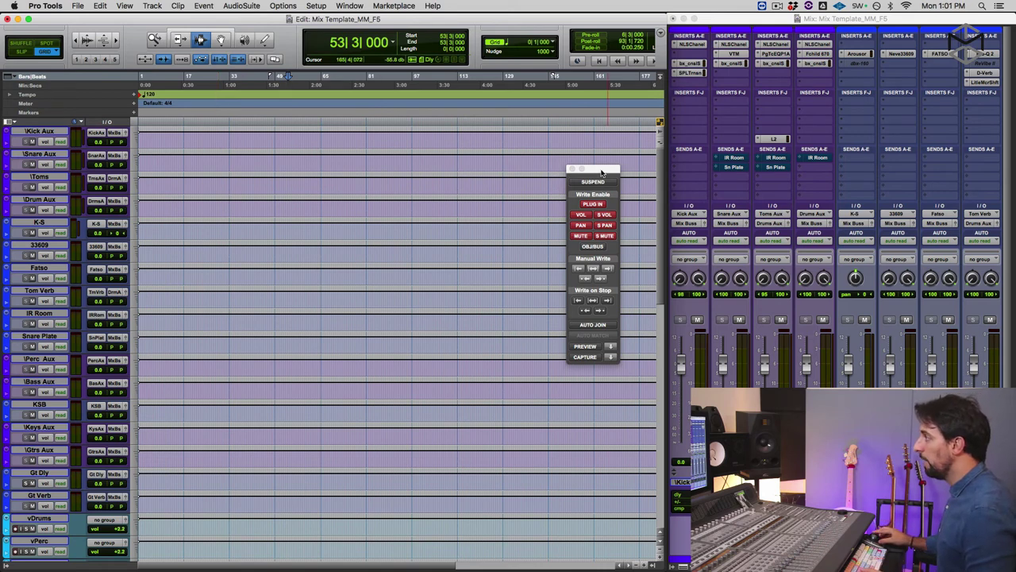
{"action": "left_click_drag", "start_coordinate": [600, 172], "coordinate": [612, 187]}
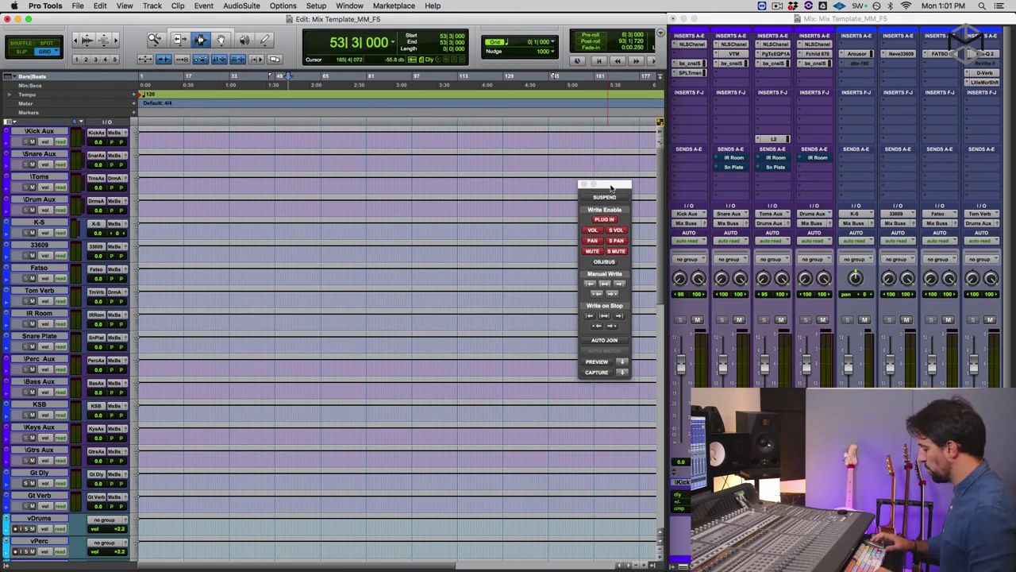
{"action": "left_click", "coordinate": [611, 187]}
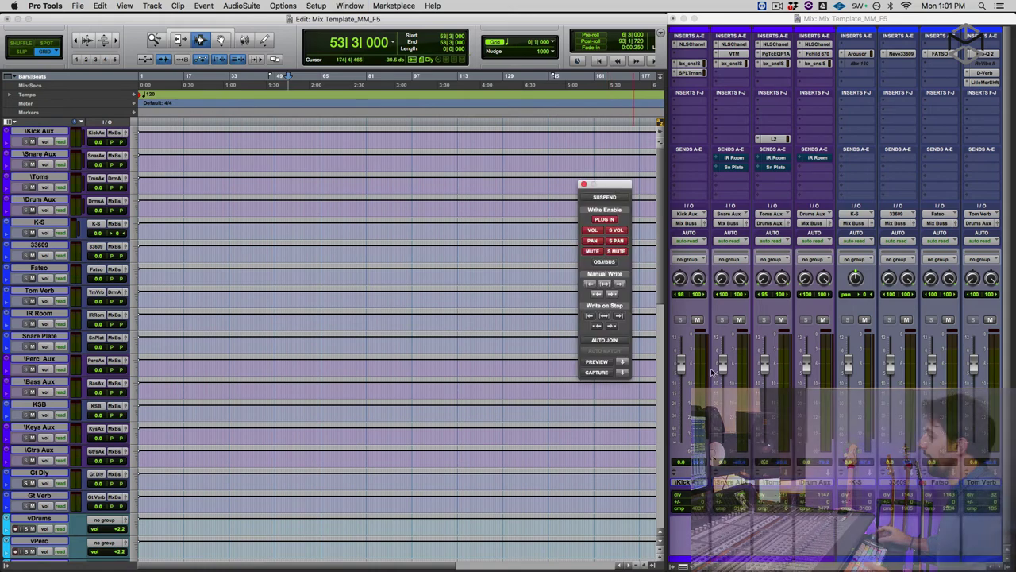
- Review the VCA masters in the Mix window, selecting vDrums through All VCA together, and return to the first tracks
{"action": "scroll", "coordinate": [893, 480], "scroll_direction": "right", "scroll_amount": 3}
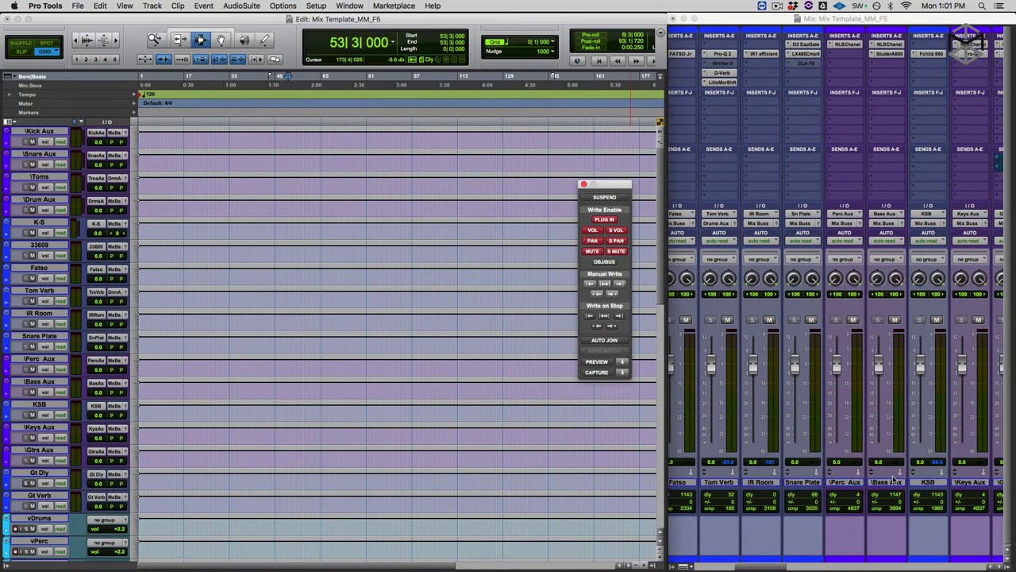
{"action": "scroll", "coordinate": [893, 478], "scroll_direction": "right", "scroll_amount": 8}
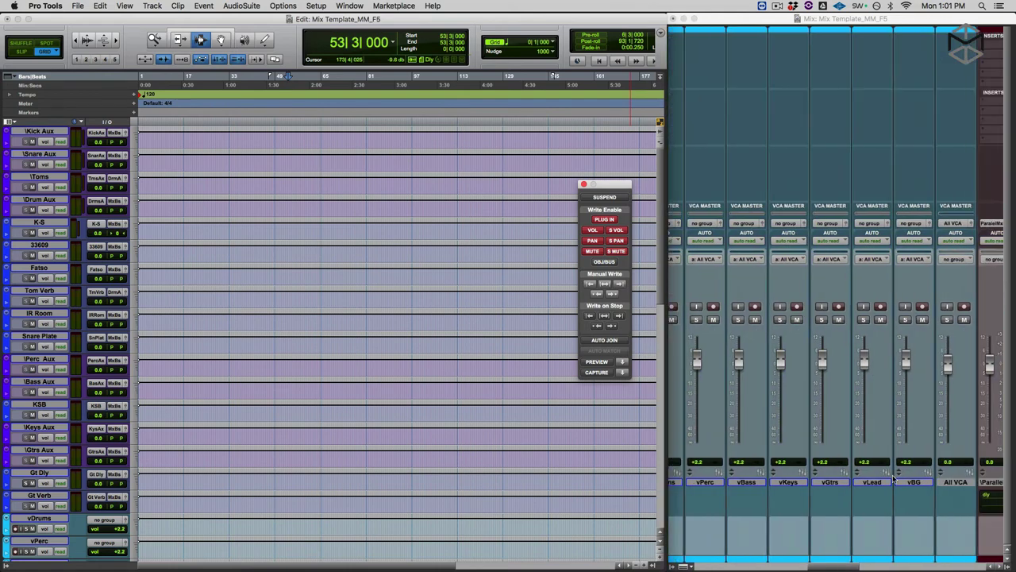
{"action": "scroll", "coordinate": [893, 479], "scroll_direction": "right", "scroll_amount": 4}
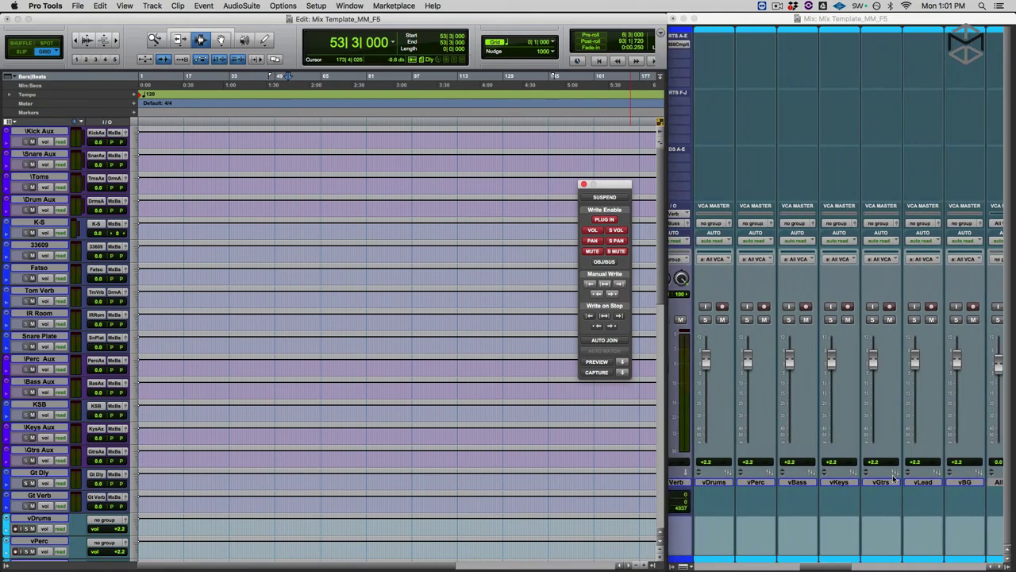
{"action": "scroll", "coordinate": [893, 479], "scroll_direction": "right", "scroll_amount": 1}
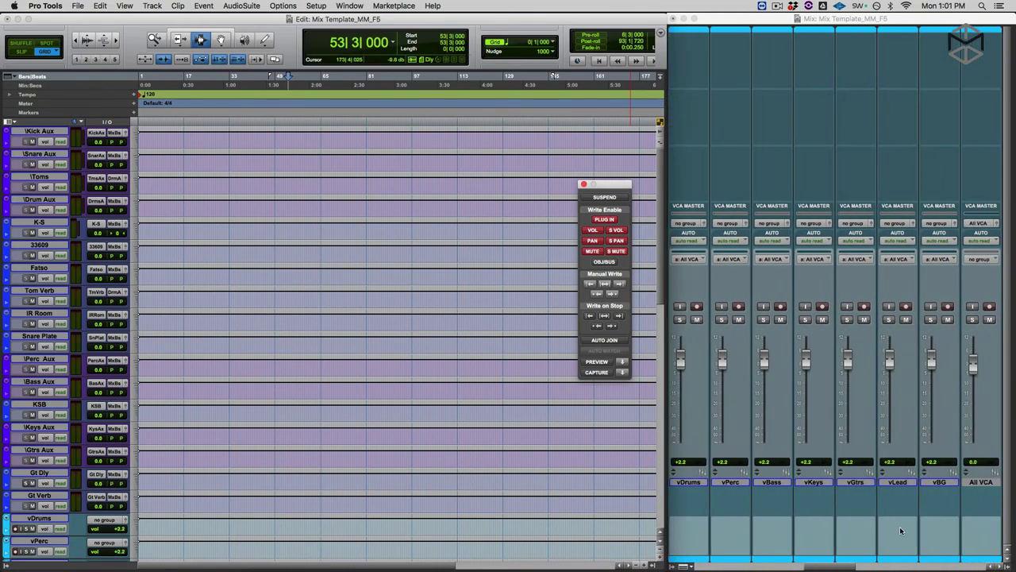
{"action": "left_click", "coordinate": [689, 482]}
{"action": "left_click", "coordinate": [979, 483], "text": "shift"}
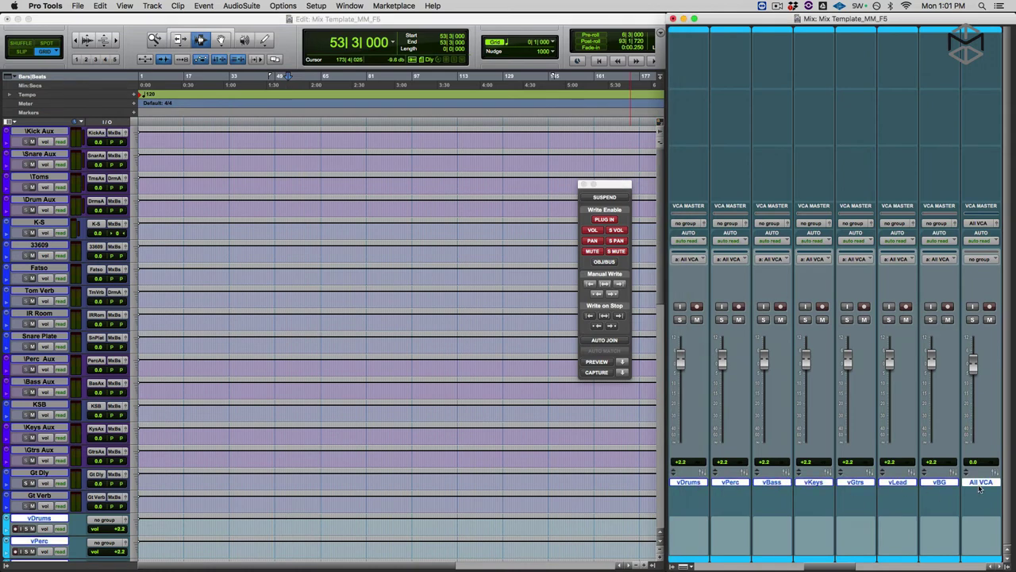
{"action": "left_click", "coordinate": [856, 534]}
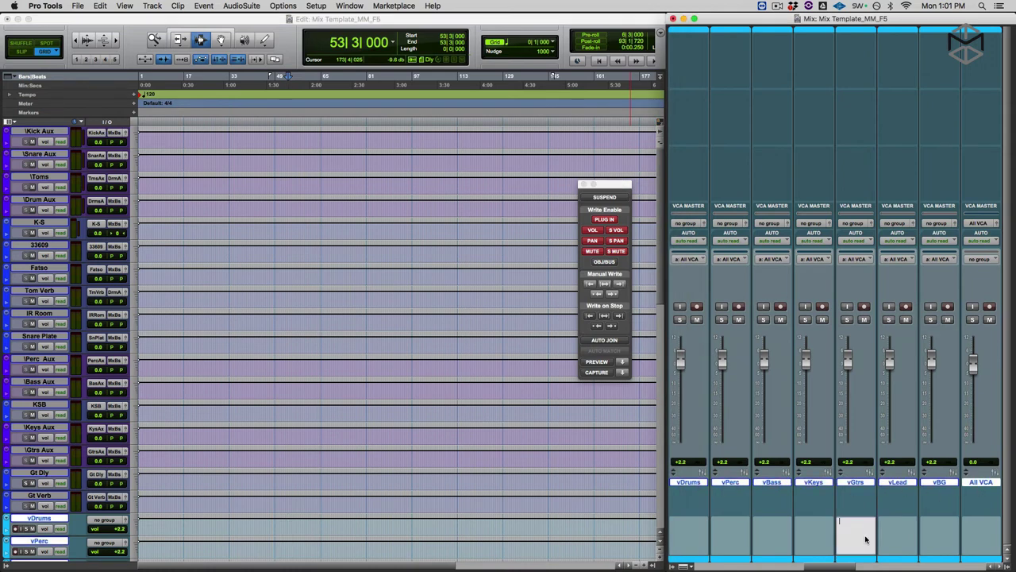
{"action": "left_click", "coordinate": [857, 485]}
{"action": "scroll", "coordinate": [856, 358], "scroll_direction": "left", "scroll_amount": 10}
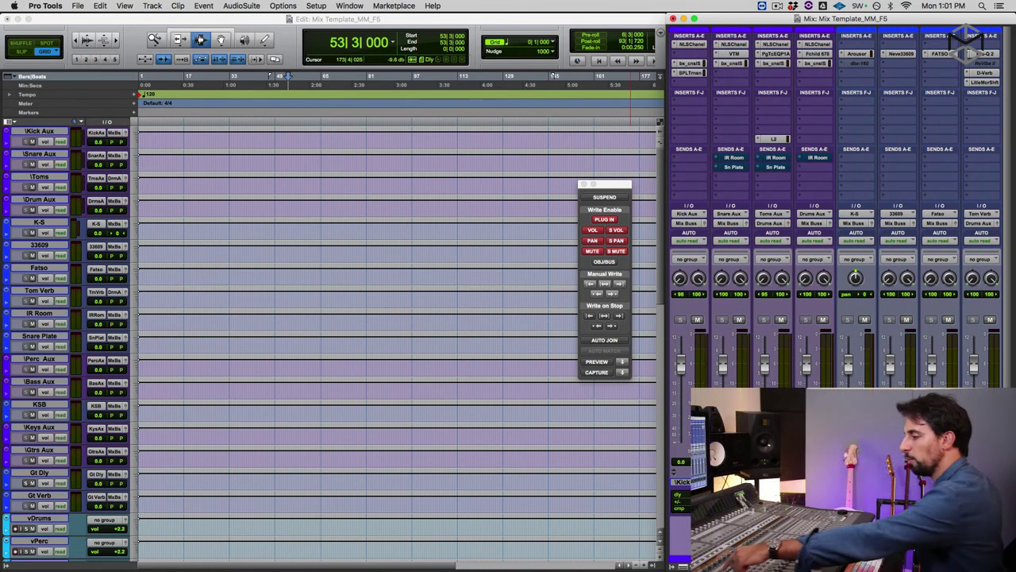
- Return to the full-size Edit window, check the "My Template" entry in Memory Locations, and close the list
{"action": "key", "text": "super+equal"}
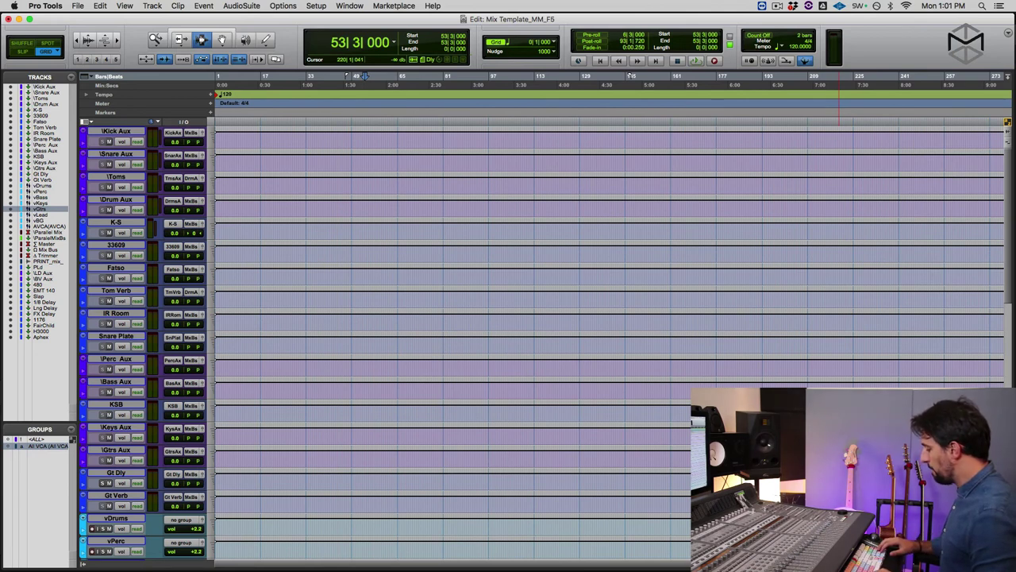
{"action": "key", "text": "super+KP_5"}
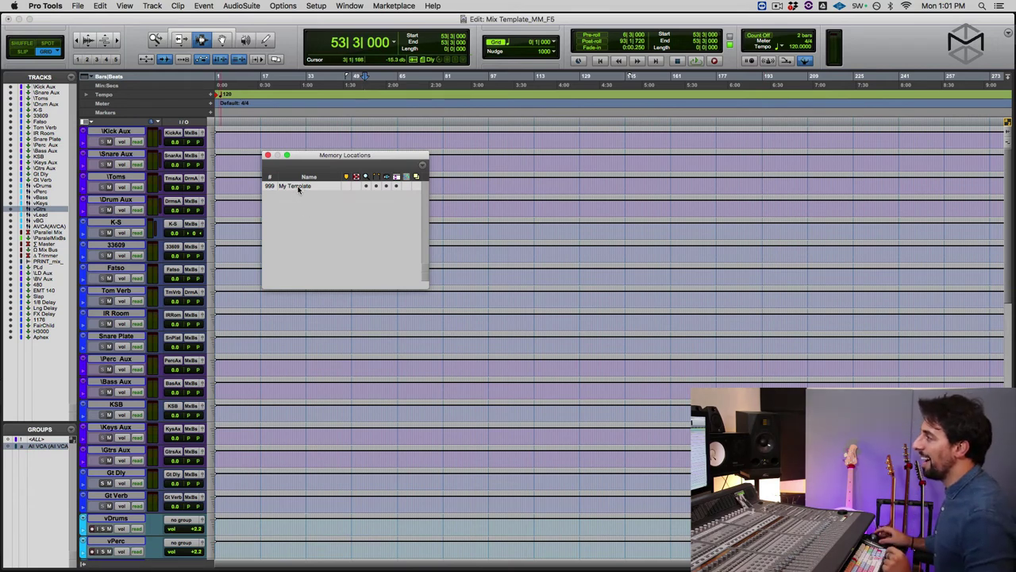
{"action": "left_click", "coordinate": [268, 156]}
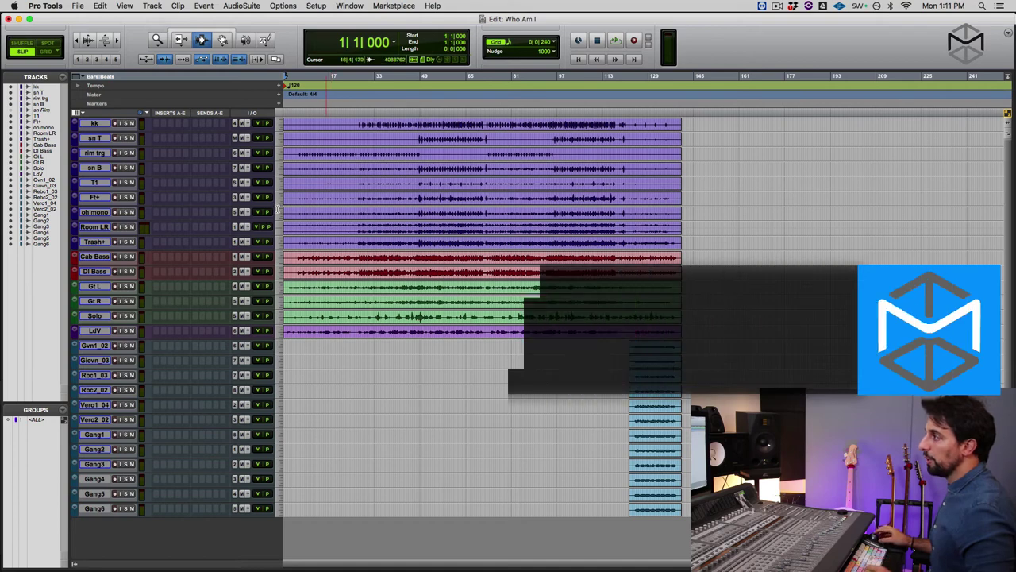
- Open the Color Palette from the rim trg track in the "Who Am I" session and place it beside the clips
{"action": "double_click", "coordinate": [73, 153]}
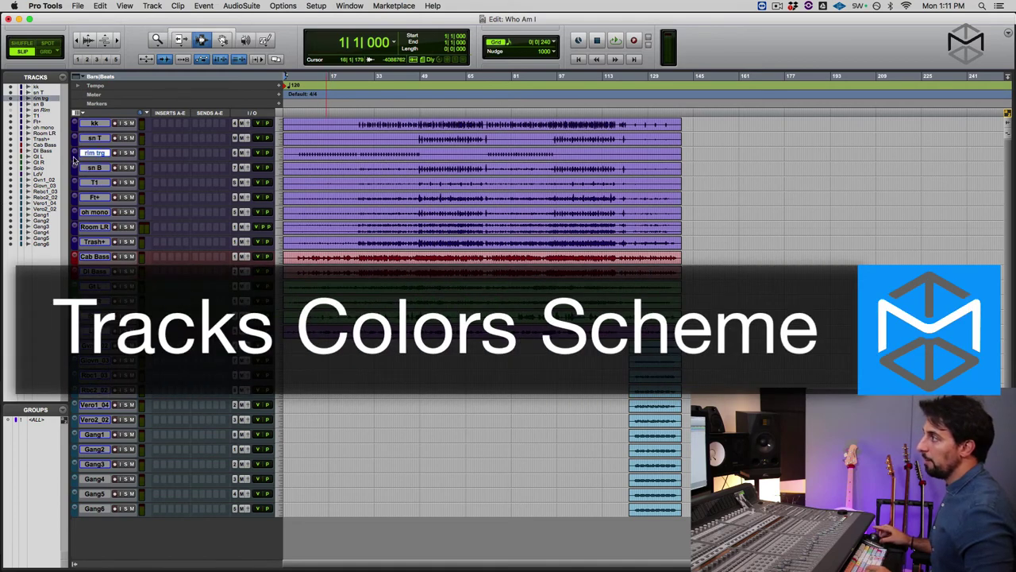
{"action": "left_click_drag", "start_coordinate": [846, 227], "coordinate": [824, 204]}
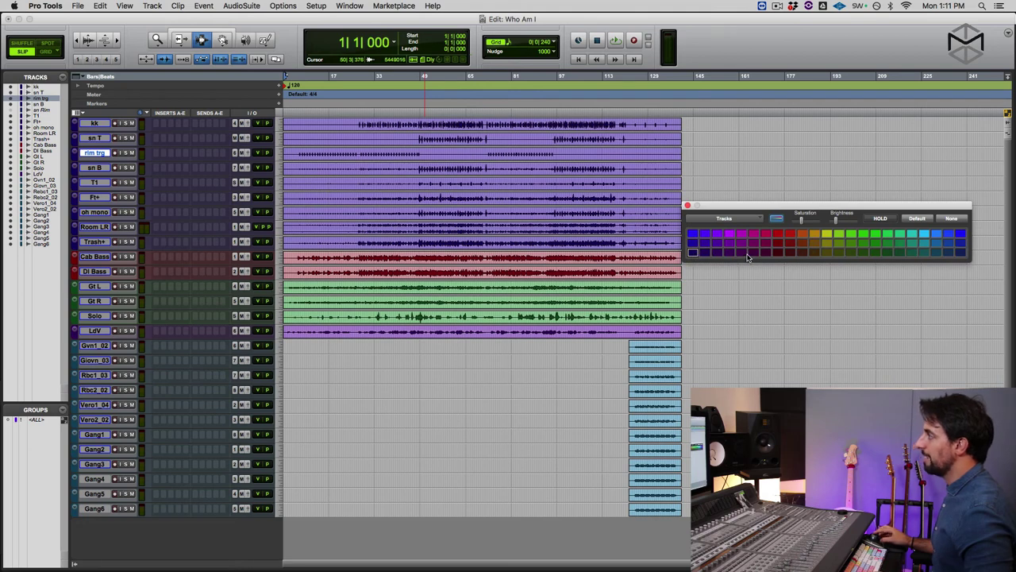
- Check the palette colours of the bass, guitar, LdV and Gvn1_02 to Gang6 tracks by selecting each group in turn
{"action": "left_click", "coordinate": [95, 256]}
{"action": "left_click", "coordinate": [95, 271], "text": "shift"}
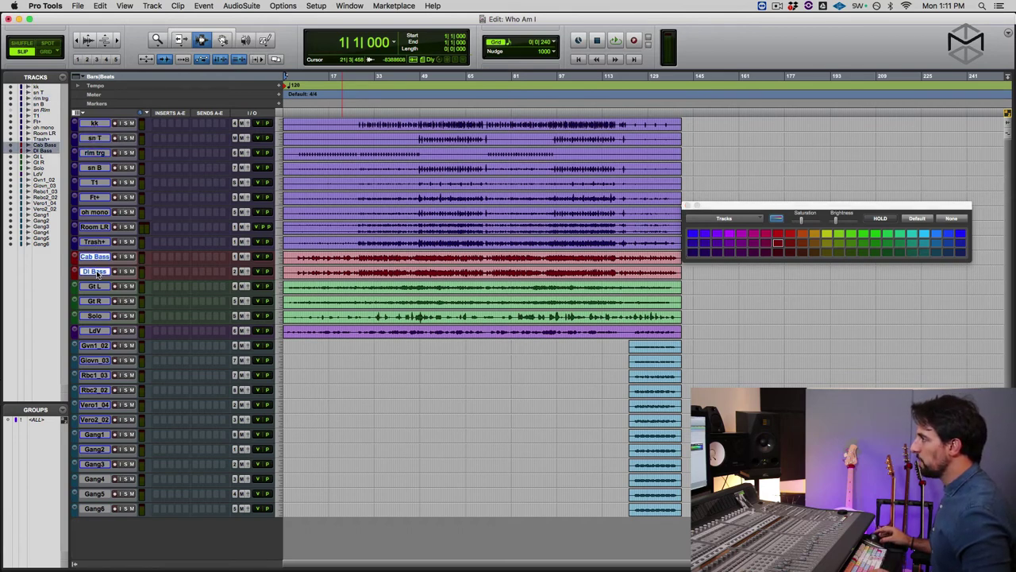
{"action": "left_click", "coordinate": [95, 286]}
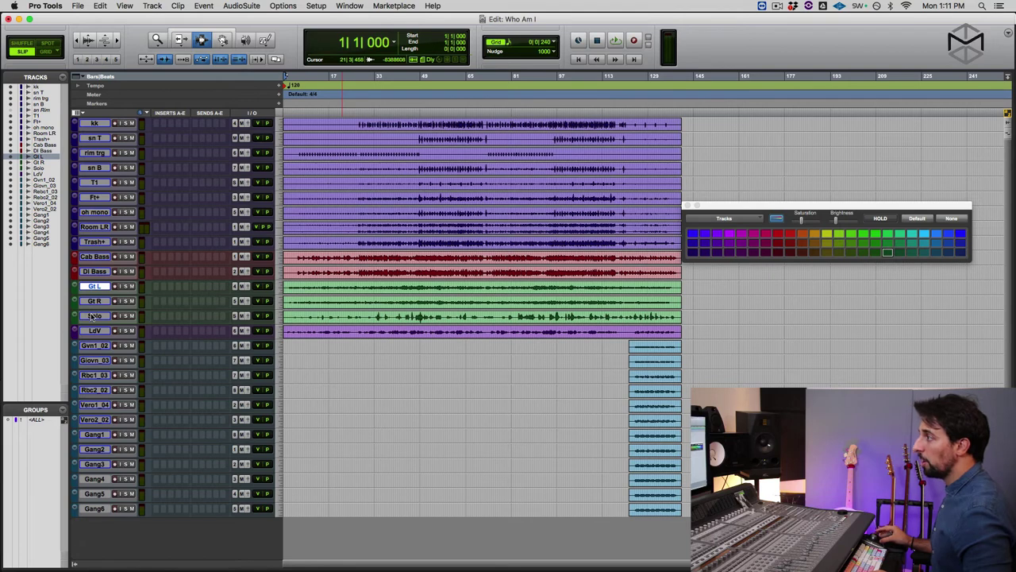
{"action": "left_click", "coordinate": [92, 316], "text": "shift"}
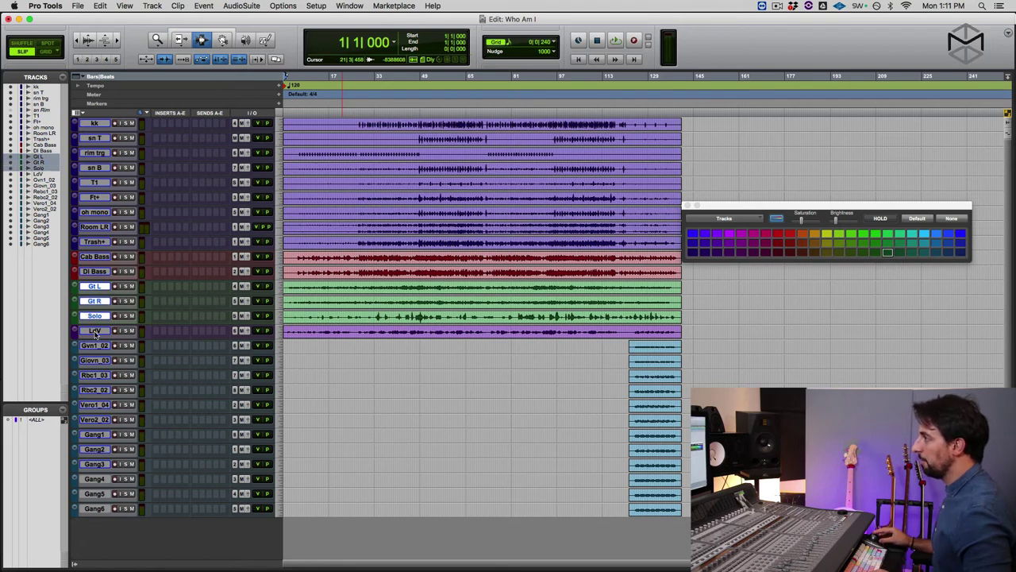
{"action": "left_click", "coordinate": [95, 331]}
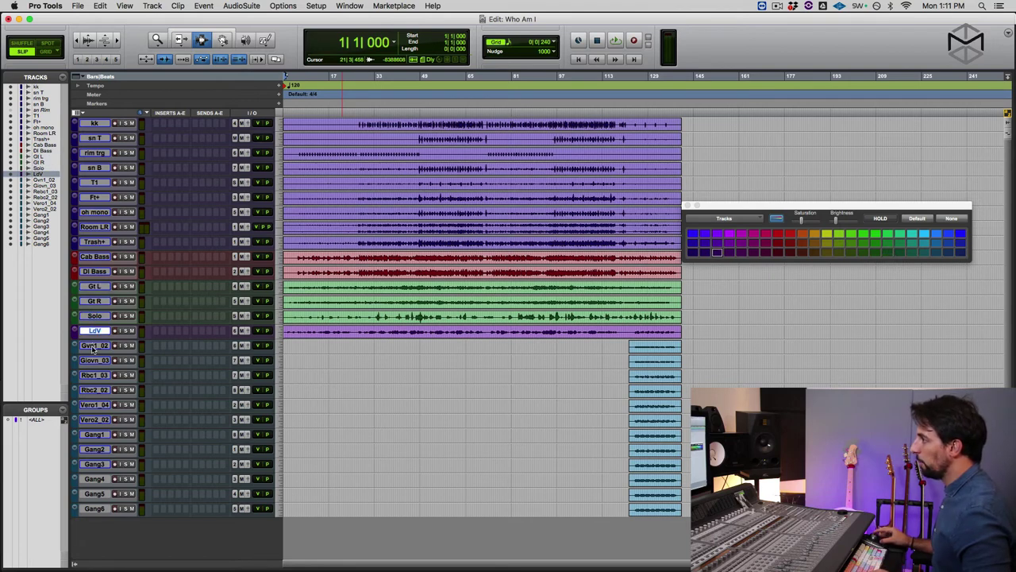
{"action": "left_click", "coordinate": [93, 346]}
{"action": "left_click", "coordinate": [93, 508], "text": "shift"}
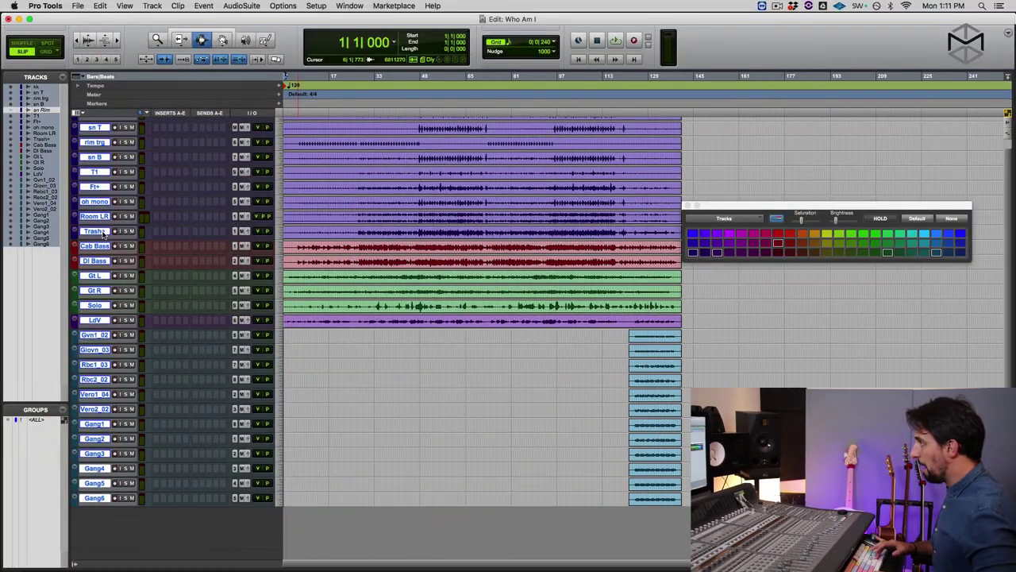
- Increase the height of all the selected tracks and check the enlarged Gang tracks at the end of the session
{"action": "key", "text": "ctrl+alt+Up"}
{"action": "scroll", "coordinate": [339, 253], "scroll_direction": "down", "scroll_amount": 10}
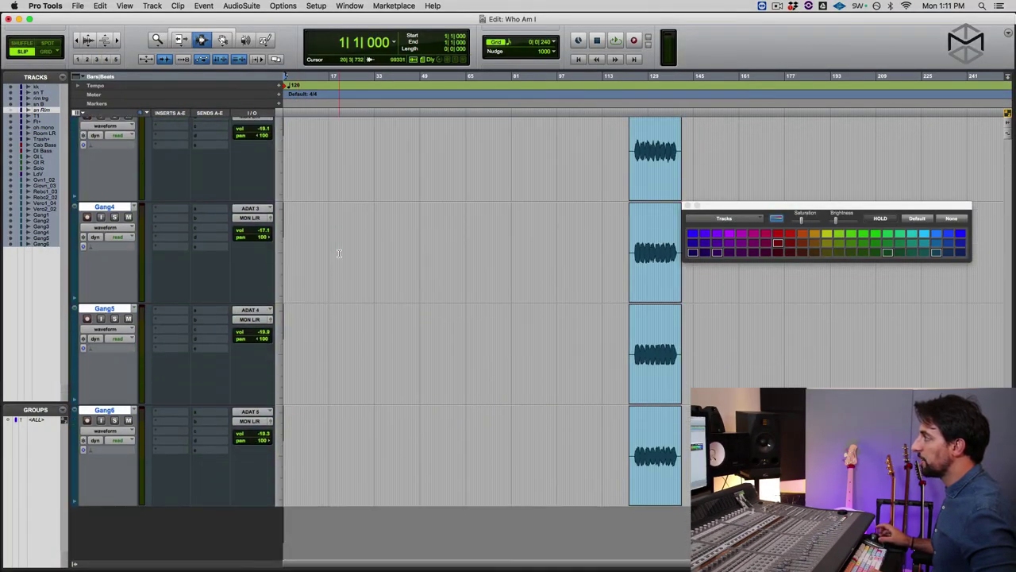
- Check the colour coding of the enlarged tracks, then of the channel strips across the Mix window
{"action": "scroll", "coordinate": [339, 252], "scroll_direction": "up", "scroll_amount": 12}
{"action": "scroll", "coordinate": [339, 253], "scroll_direction": "down", "scroll_amount": 10}
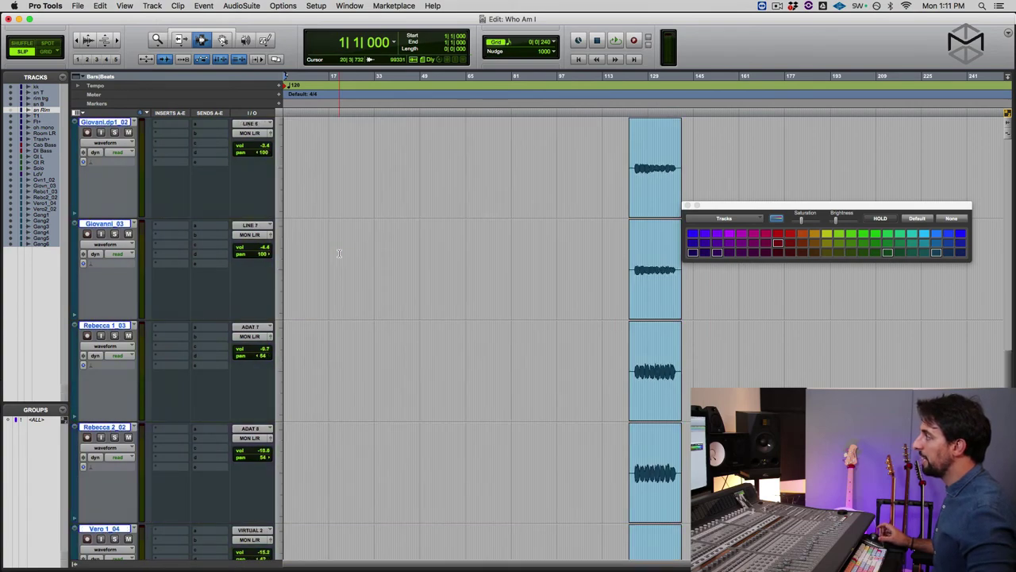
{"action": "scroll", "coordinate": [339, 252], "scroll_direction": "up", "scroll_amount": 10}
{"action": "key", "text": "super+equal"}
{"action": "scroll", "coordinate": [341, 253], "scroll_direction": "right", "scroll_amount": 6}
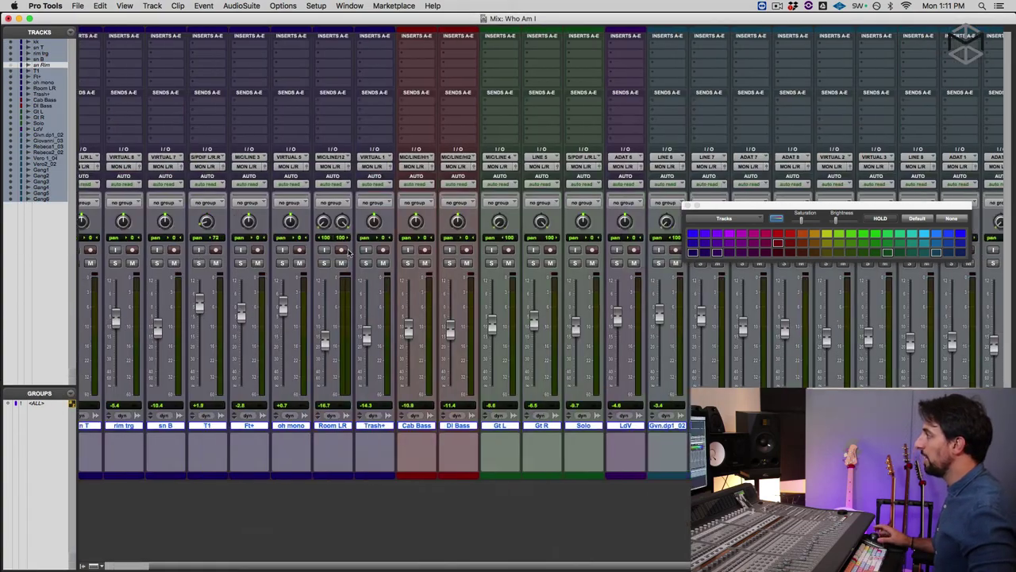
{"action": "scroll", "coordinate": [346, 252], "scroll_direction": "left", "scroll_amount": 6}
{"action": "scroll", "coordinate": [388, 379], "scroll_direction": "right", "scroll_amount": 7}
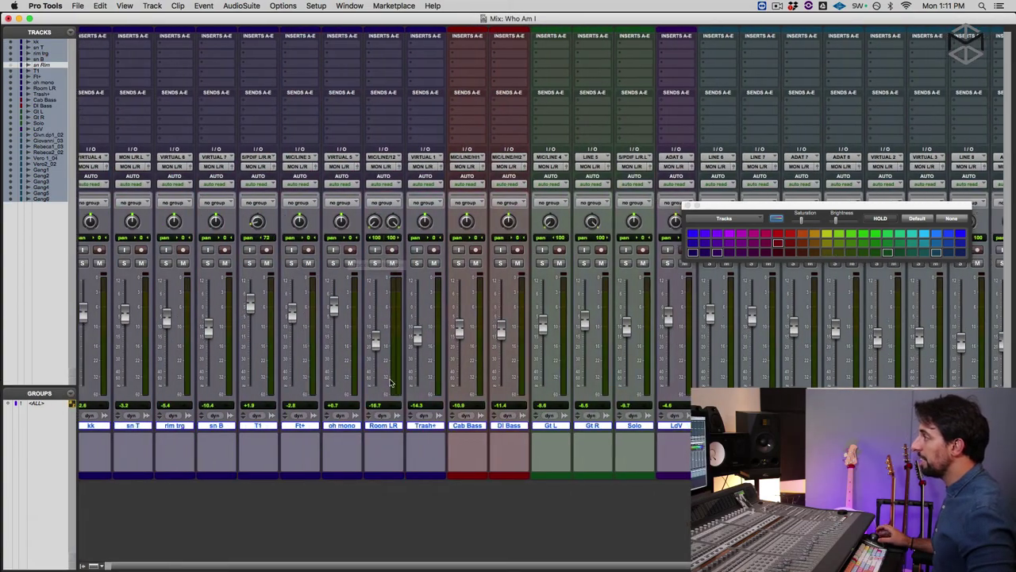
{"action": "scroll", "coordinate": [318, 429], "scroll_direction": "left", "scroll_amount": 6}
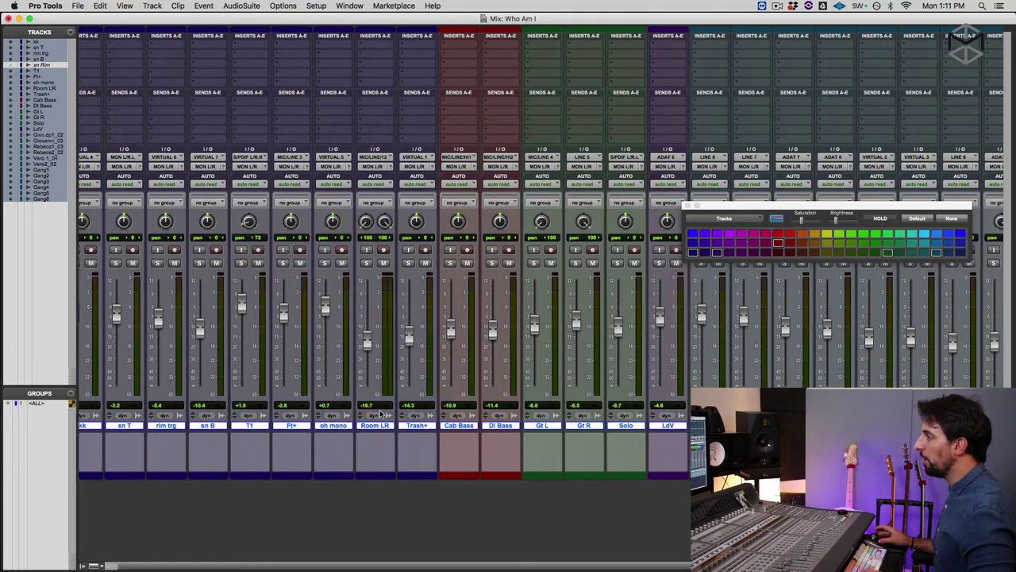
- Return to the Edit window, enlarge the tracks by one height size, and hide the Inserts and Sends columns
{"action": "key", "text": "super+equal"}
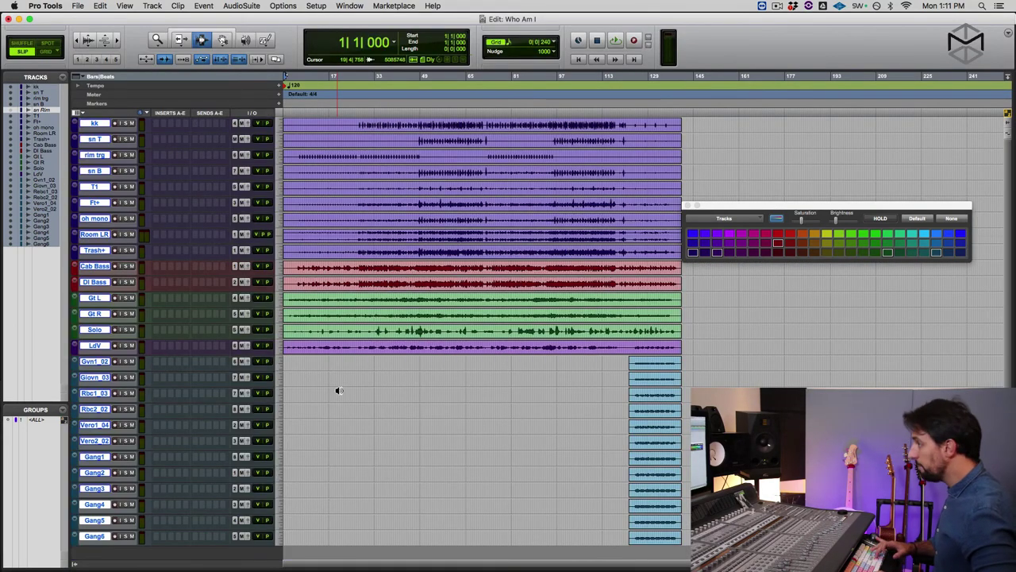
{"action": "key", "text": "ctrl+alt+Up"}
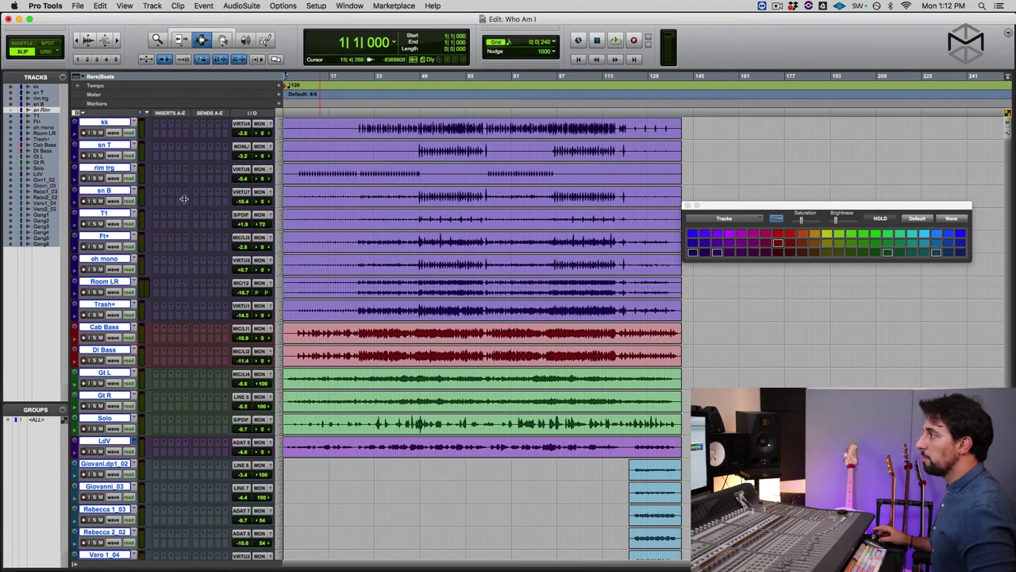
{"action": "left_click", "coordinate": [171, 112]}
{"action": "left_click", "coordinate": [172, 111]}
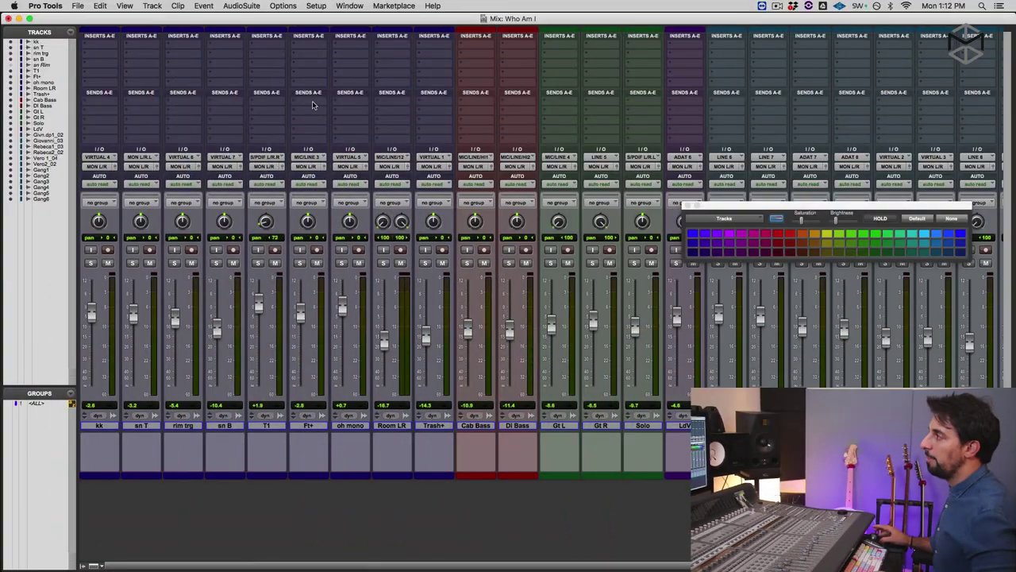
- Check the bus options for a send on the Ft+ channel, close the Color Palette, and return to the Edit window
{"action": "left_click", "coordinate": [313, 105]}
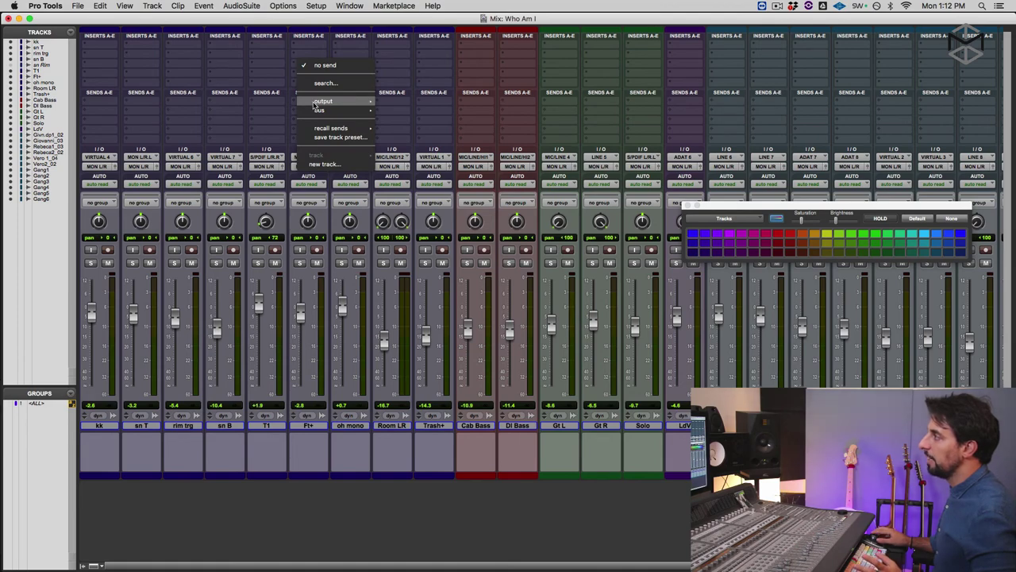
{"action": "mouse_move", "coordinate": [327, 113]}
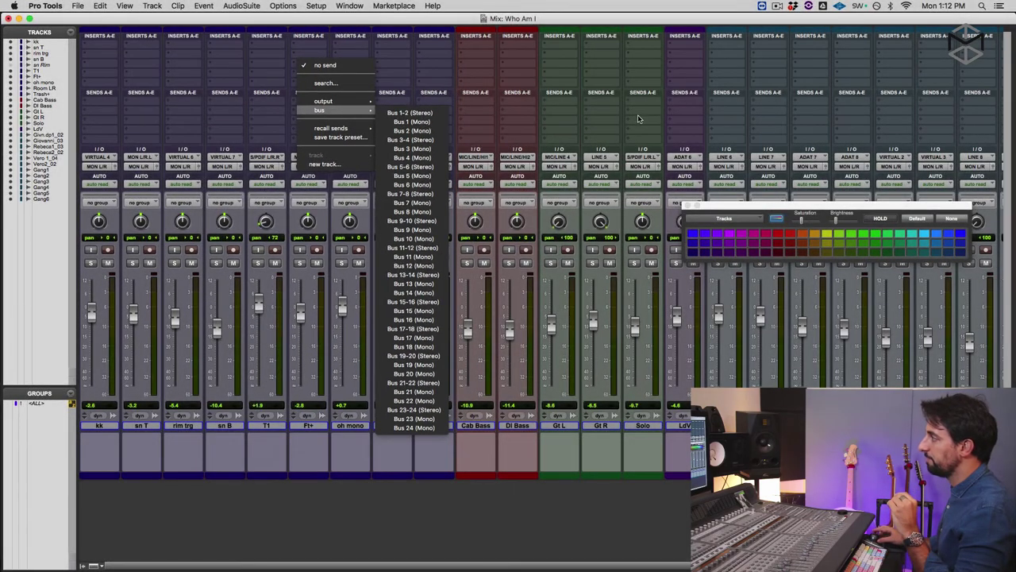
{"action": "left_click", "coordinate": [780, 184]}
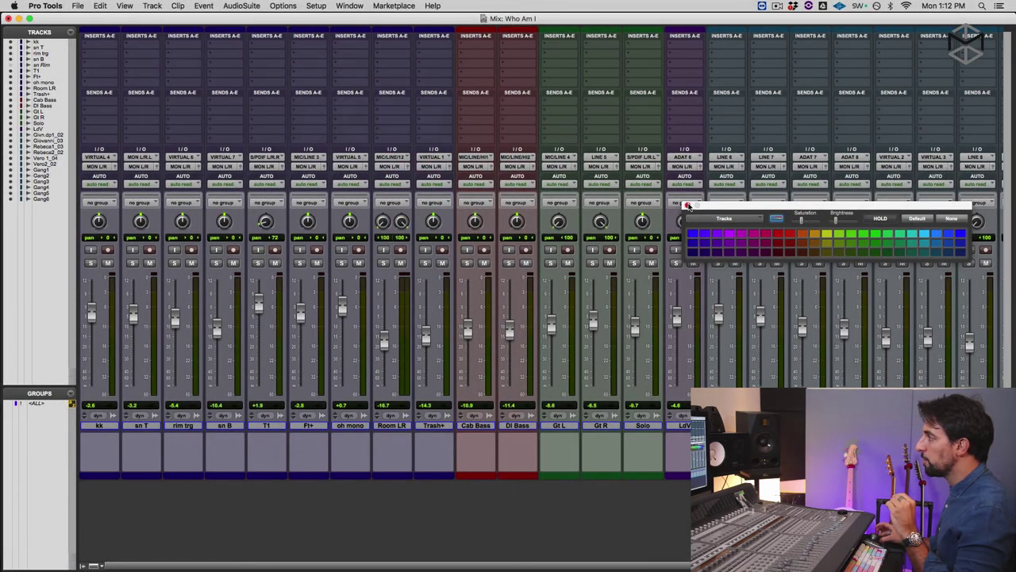
{"action": "left_click", "coordinate": [688, 205]}
{"action": "key", "text": "super+equal"}
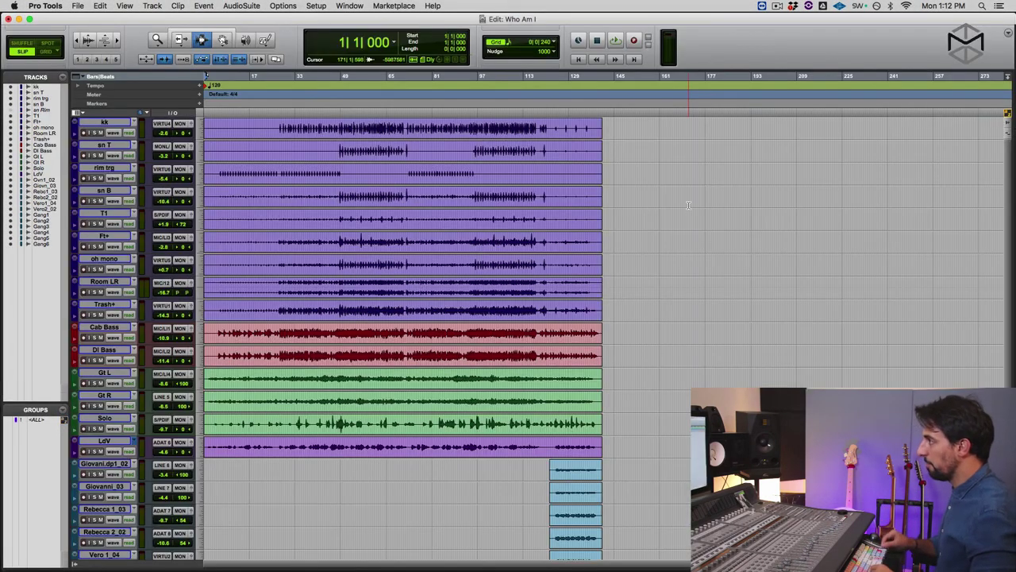
- Create 52 new stereo paths named Bus with auto-created sub paths in the I/O Setup's bus list
{"action": "key", "text": "super+shift+i"}
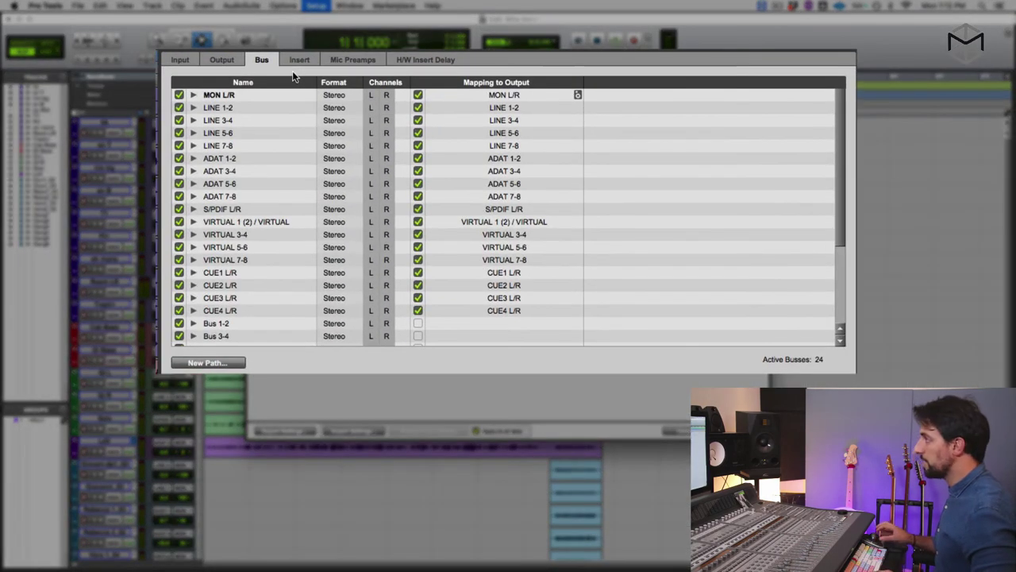
{"action": "scroll", "coordinate": [281, 135], "scroll_direction": "down", "scroll_amount": 5}
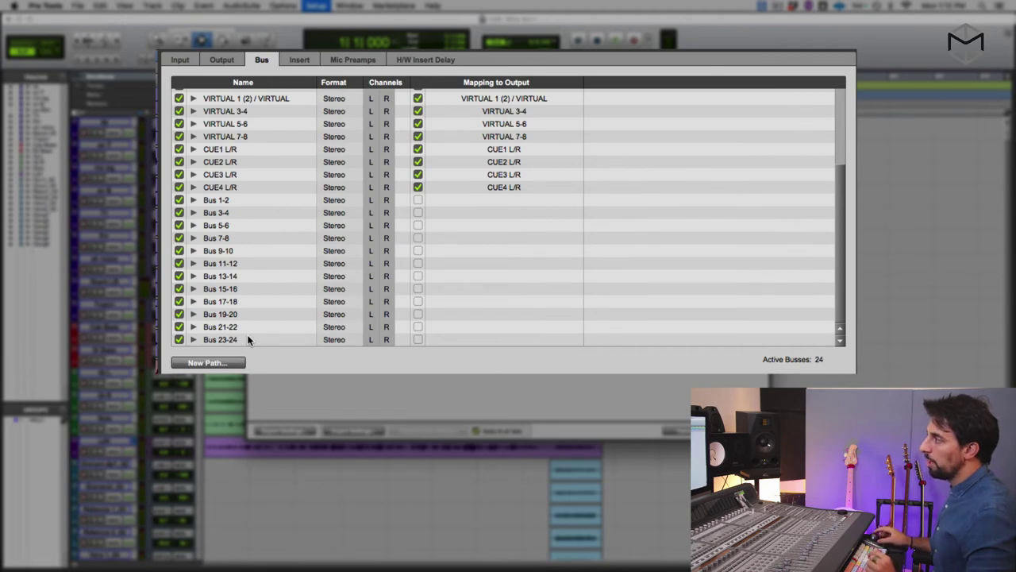
{"action": "left_click", "coordinate": [233, 363]}
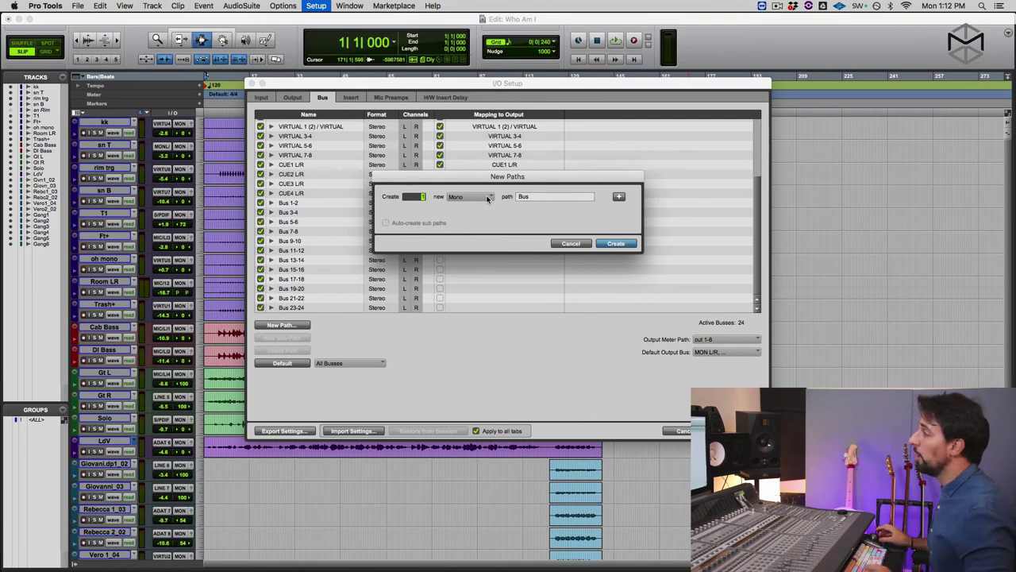
{"action": "left_click", "coordinate": [488, 199]}
{"action": "left_click", "coordinate": [476, 208]}
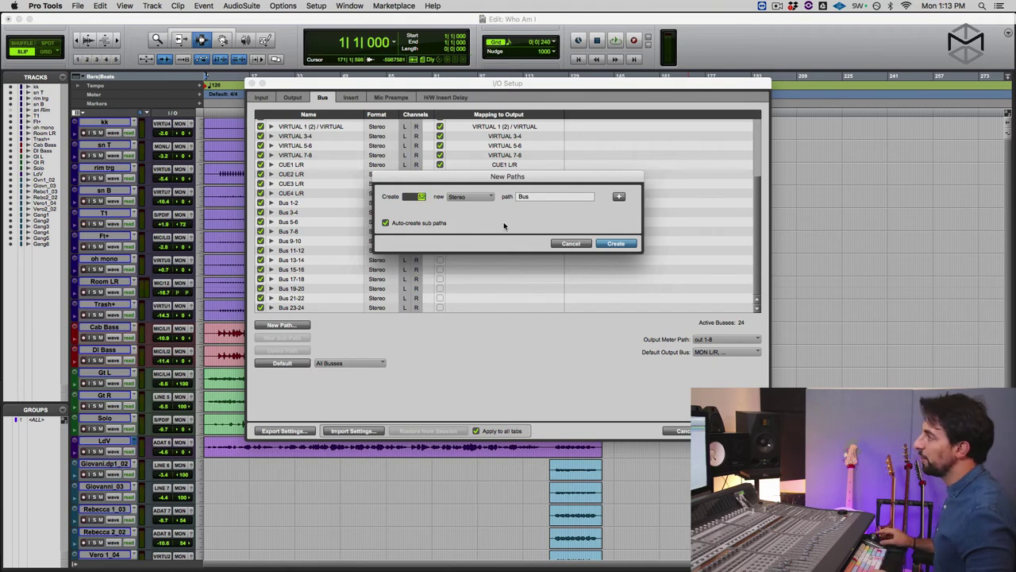
{"action": "key", "text": "Return"}
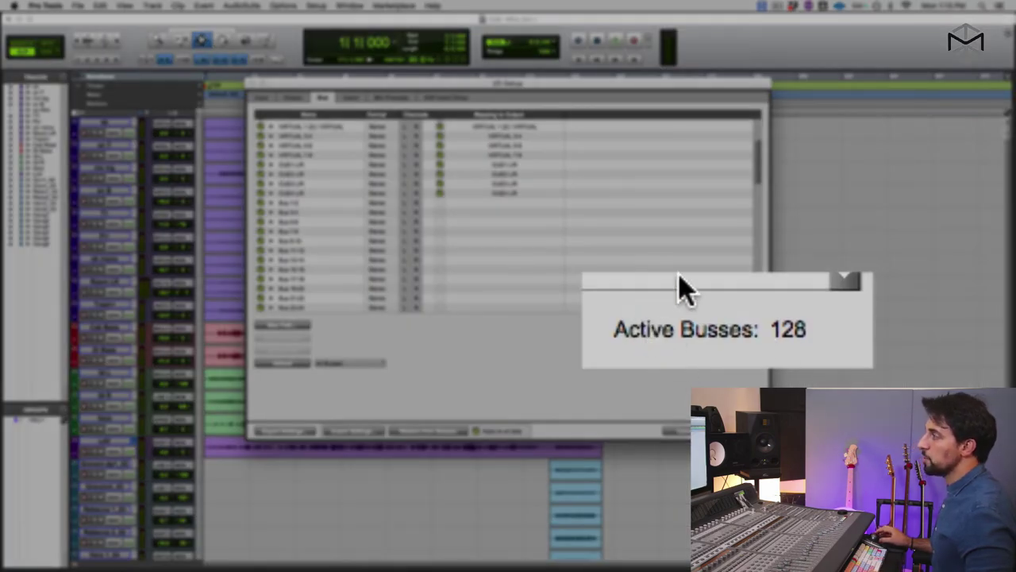
- Check the extended bus list down to Bus 127-128 and confirm the I/O Setup
{"action": "scroll", "coordinate": [484, 259], "scroll_direction": "down", "scroll_amount": 10}
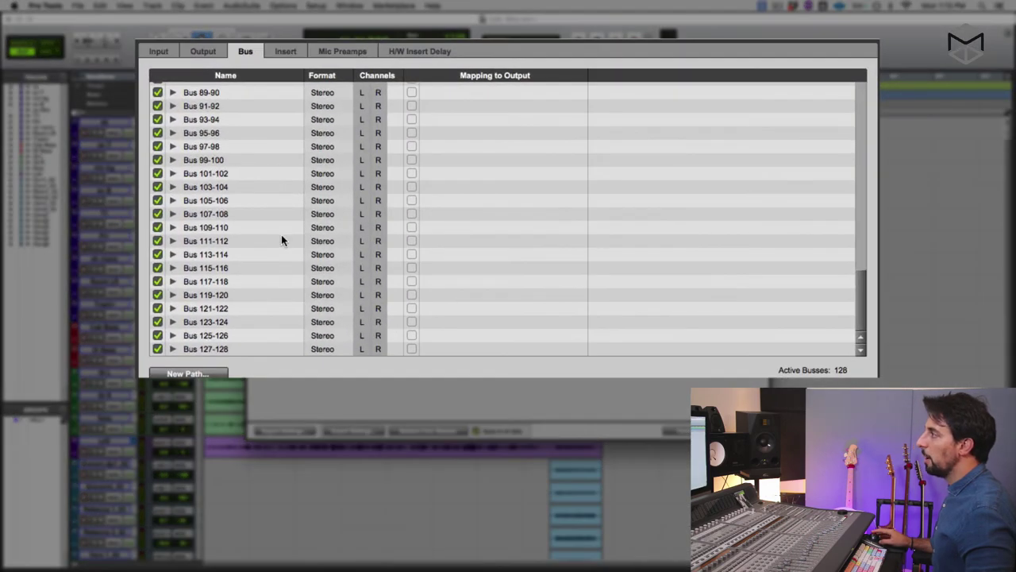
{"action": "scroll", "coordinate": [352, 208], "scroll_direction": "up", "scroll_amount": 15}
{"action": "scroll", "coordinate": [352, 208], "scroll_direction": "down", "scroll_amount": 5}
{"action": "scroll", "coordinate": [287, 208], "scroll_direction": "down", "scroll_amount": 15}
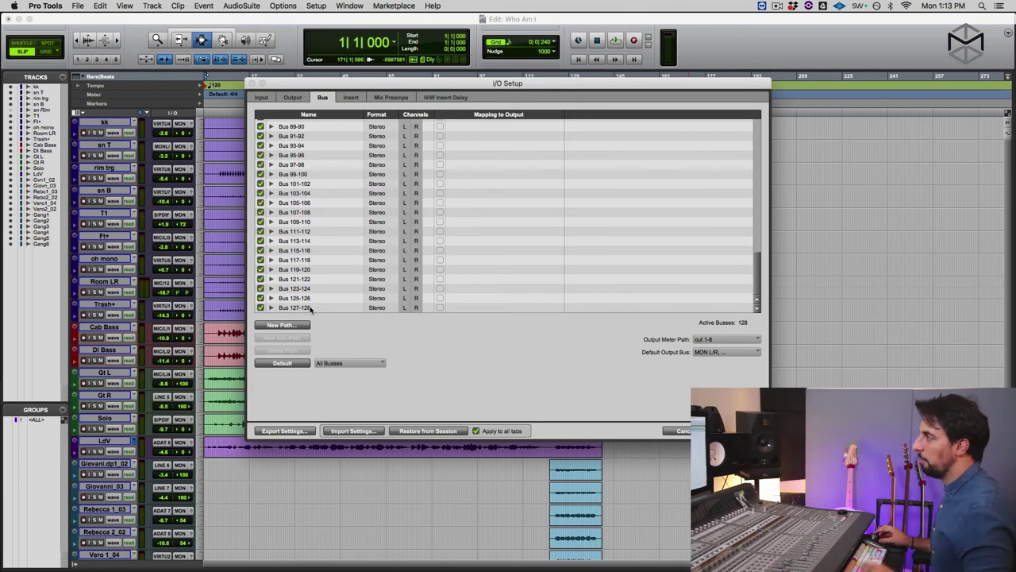
{"action": "scroll", "coordinate": [327, 232], "scroll_direction": "up", "scroll_amount": 5}
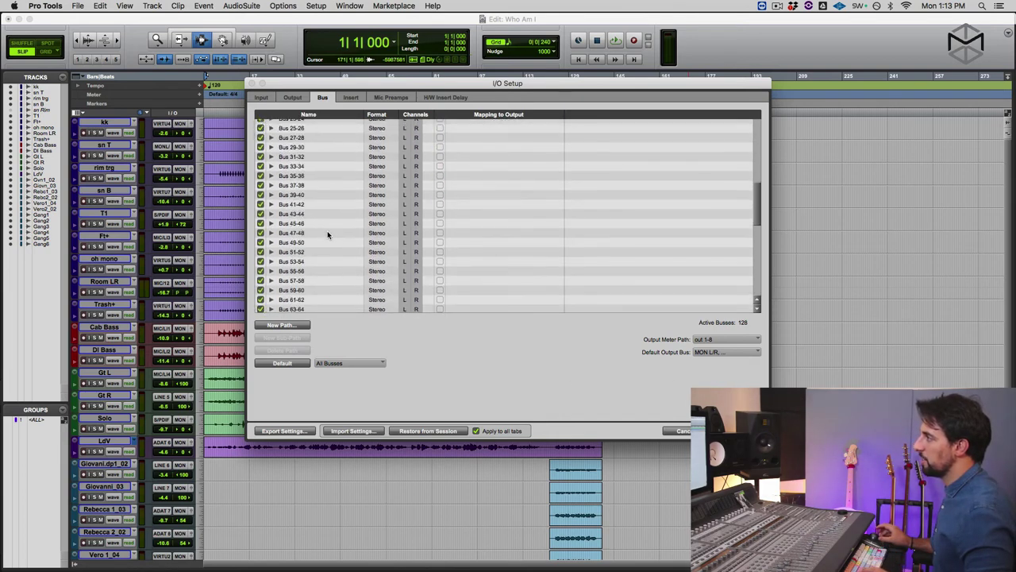
{"action": "scroll", "coordinate": [327, 232], "scroll_direction": "down", "scroll_amount": 5}
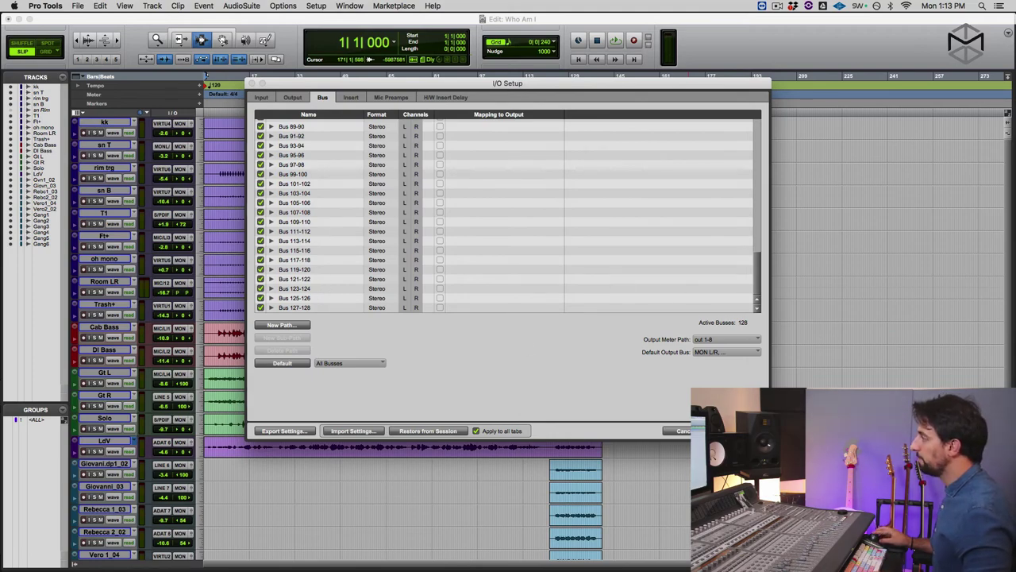
{"action": "left_click", "coordinate": [677, 430]}
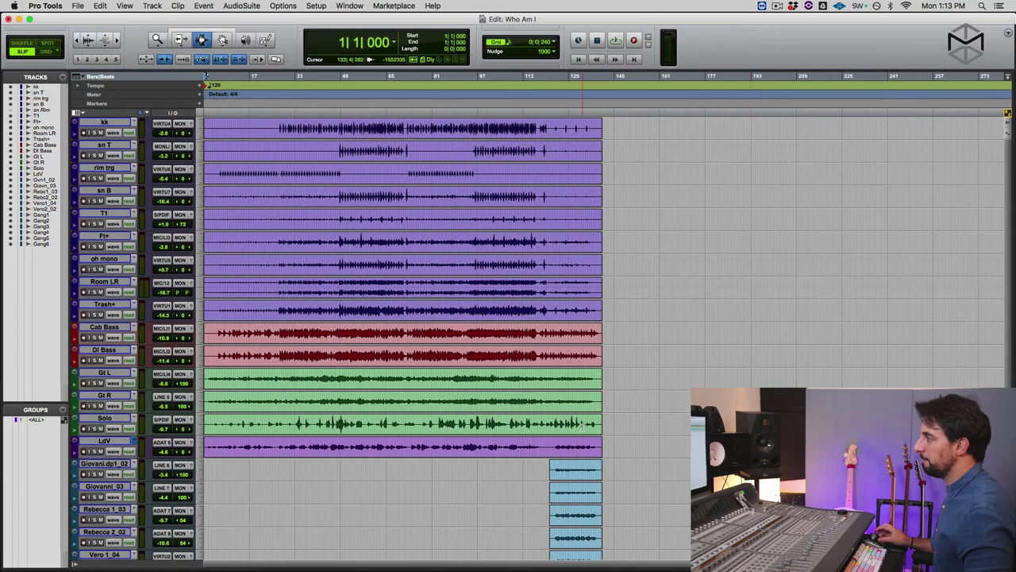
- Select Gang6, the last track of the session
{"action": "scroll", "coordinate": [583, 427], "scroll_direction": "down", "scroll_amount": 5}
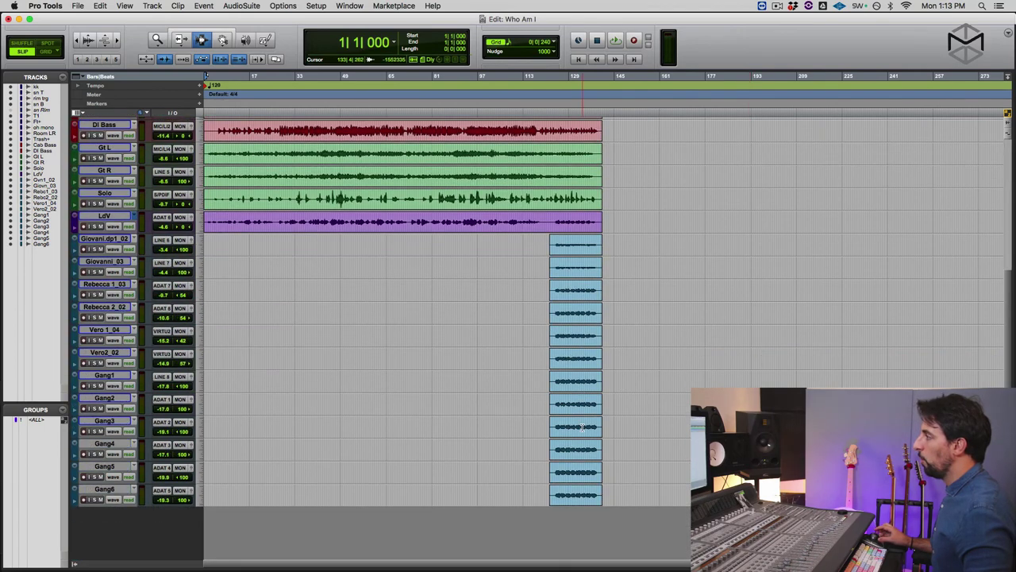
{"action": "left_click", "coordinate": [96, 490]}
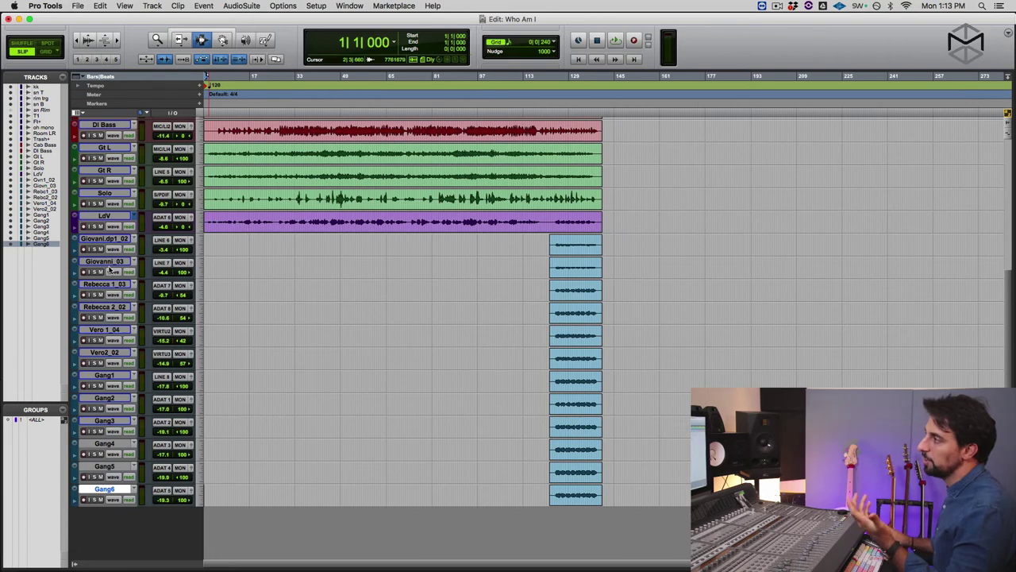
{"action": "left_click", "coordinate": [104, 239]}
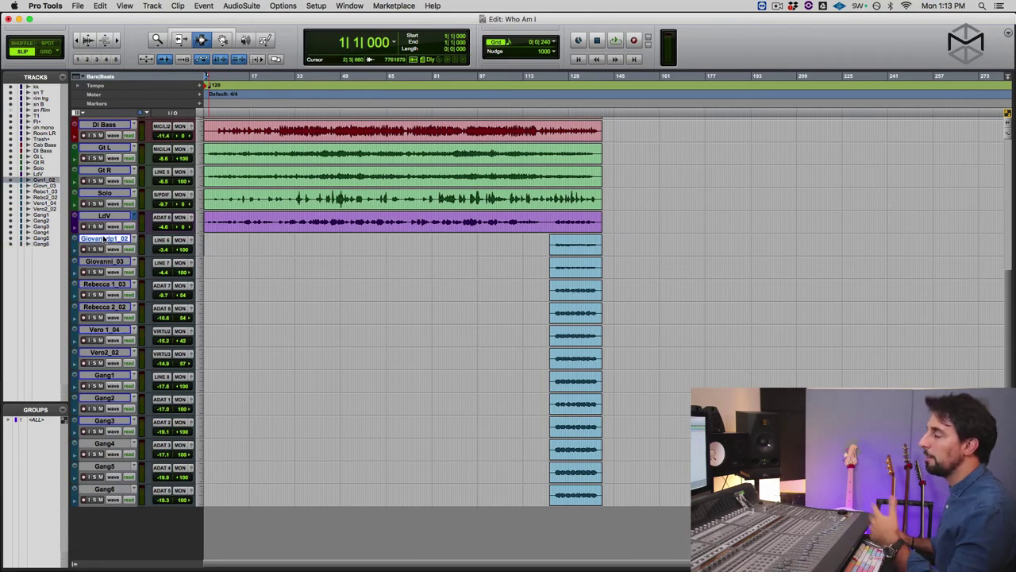
{"action": "scroll", "coordinate": [104, 238], "scroll_direction": "up", "scroll_amount": 5}
{"action": "scroll", "coordinate": [103, 238], "scroll_direction": "down", "scroll_amount": 5}
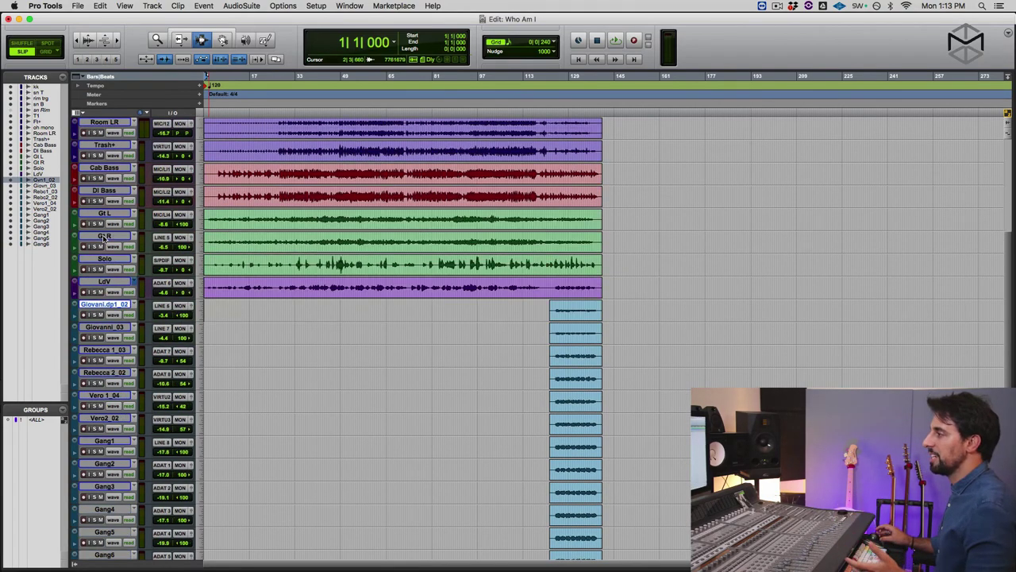
{"action": "left_click", "coordinate": [101, 490]}
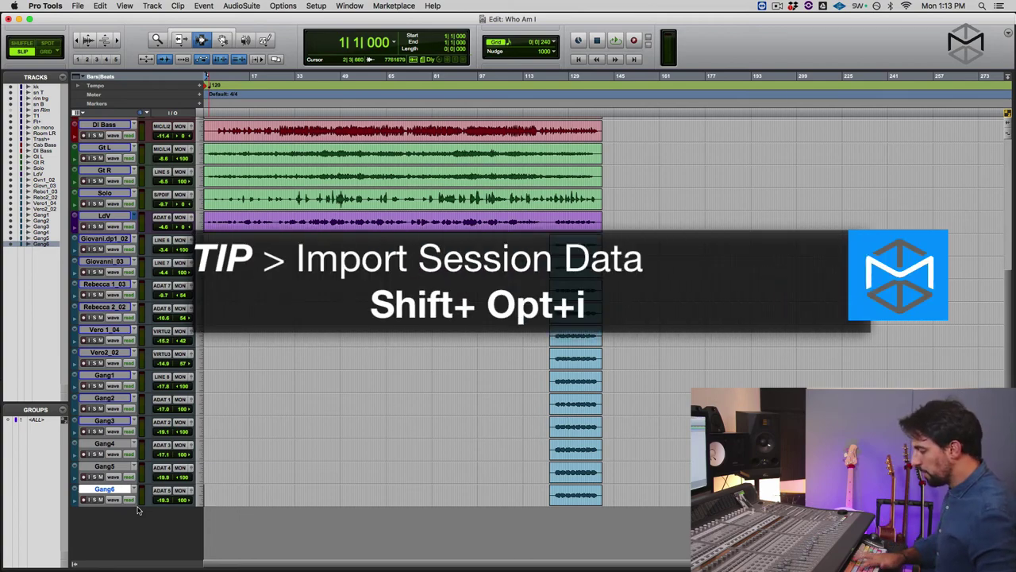
- Open Mix Template_MM_F5.ptx from the 1. MIXING templates folder for Import Session Data and acknowledge the start-time notice
{"action": "key", "text": "shift+alt+i"}
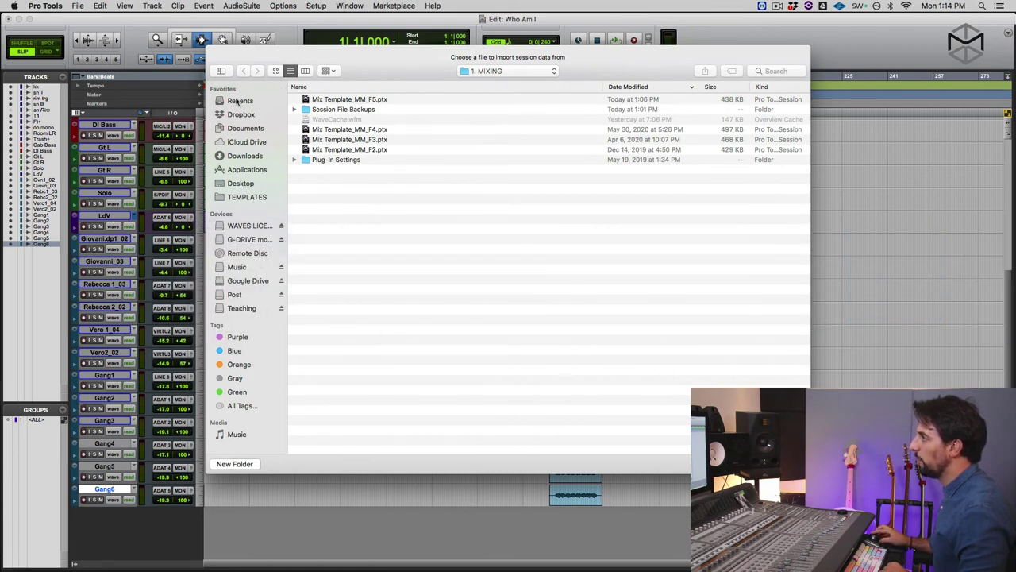
{"action": "left_click", "coordinate": [243, 198]}
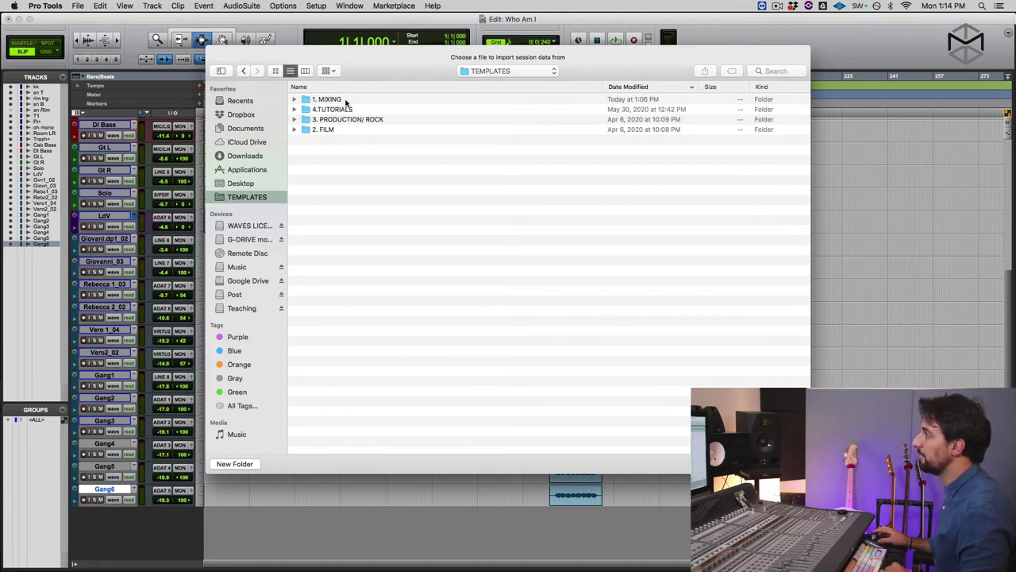
{"action": "double_click", "coordinate": [346, 101]}
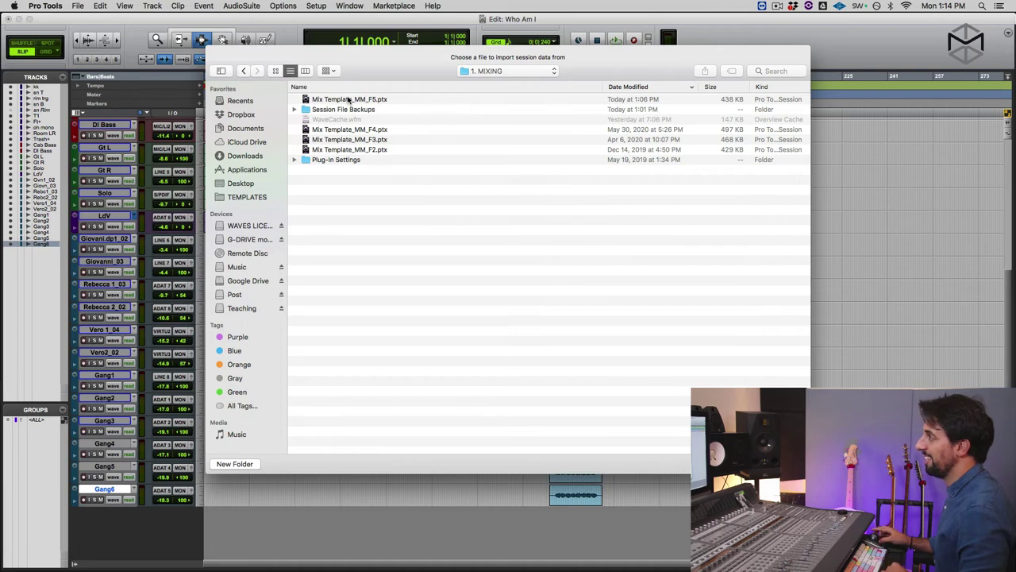
{"action": "double_click", "coordinate": [348, 99]}
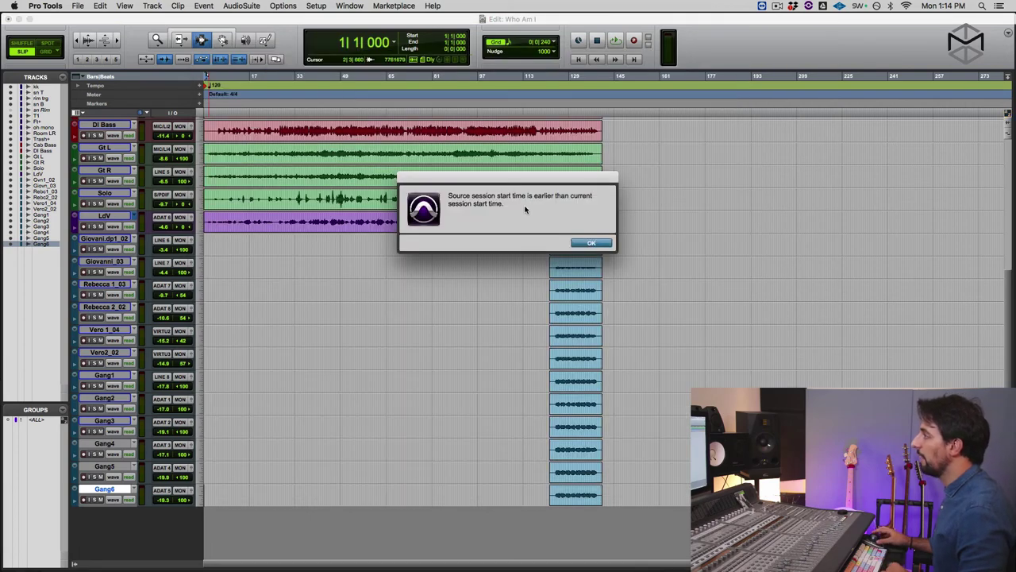
{"action": "left_click", "coordinate": [594, 244]}
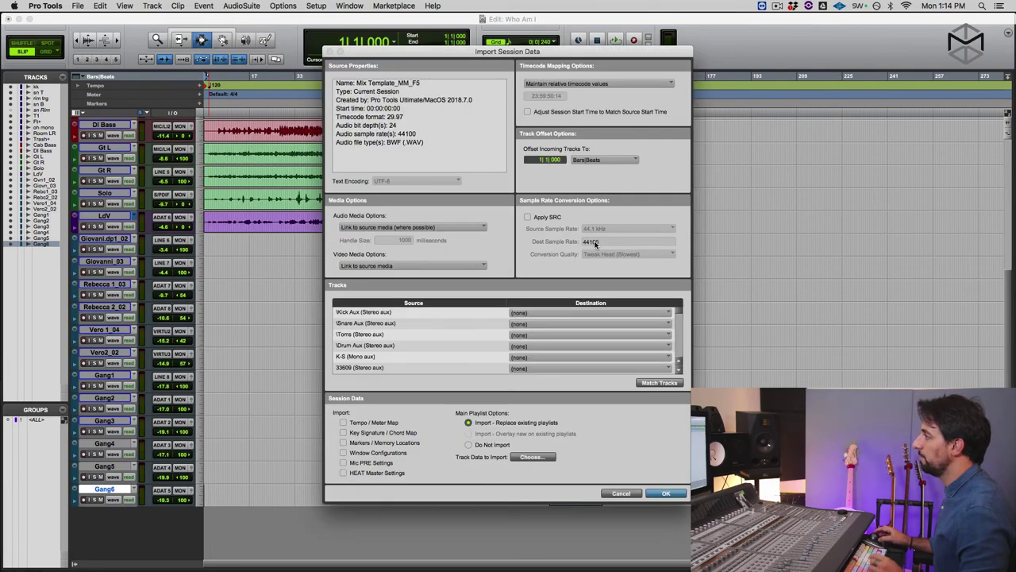
- Set all source tracks to import as new tracks and include Markers / Memory Locations and Window Configurations
{"action": "left_click", "coordinate": [410, 335]}
{"action": "key", "text": "super+a"}
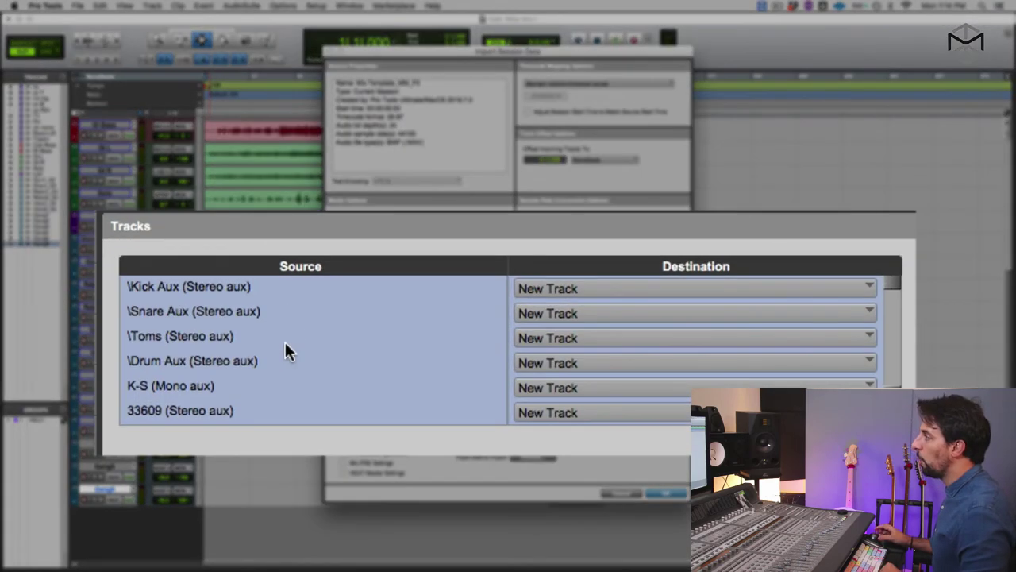
{"action": "scroll", "coordinate": [284, 346], "scroll_direction": "down", "scroll_amount": 15}
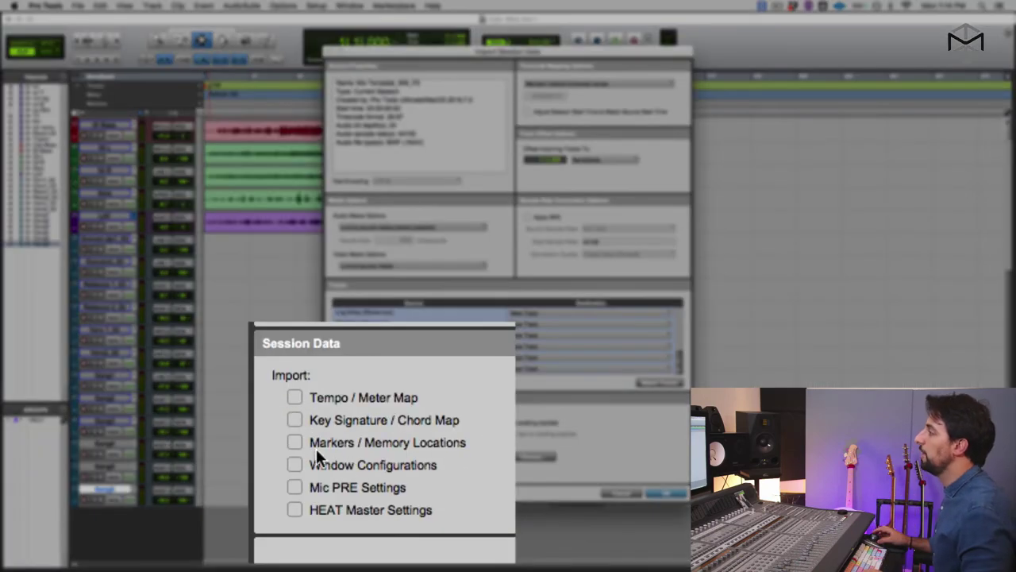
{"action": "left_click", "coordinate": [302, 443]}
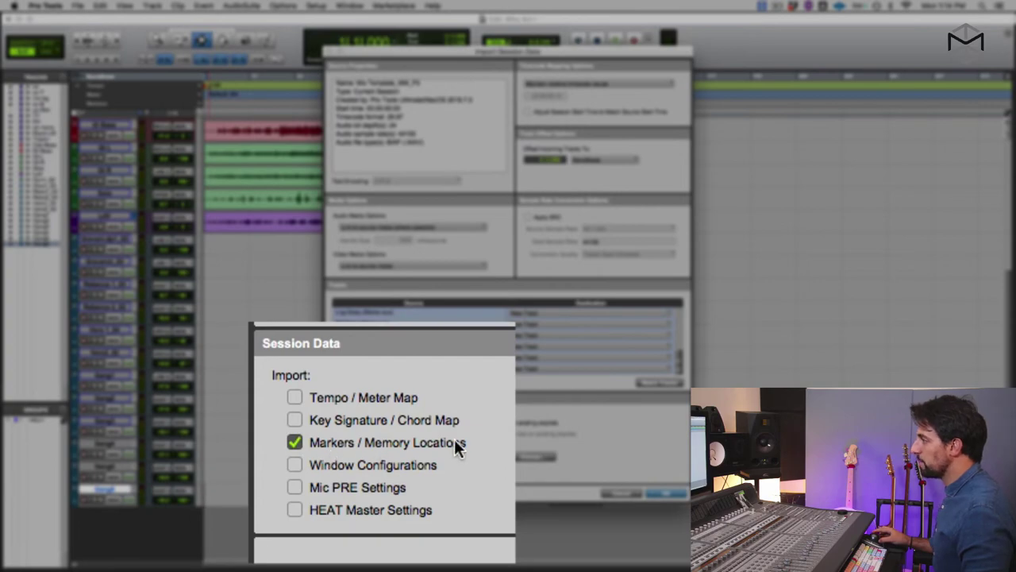
{"action": "left_click", "coordinate": [290, 465]}
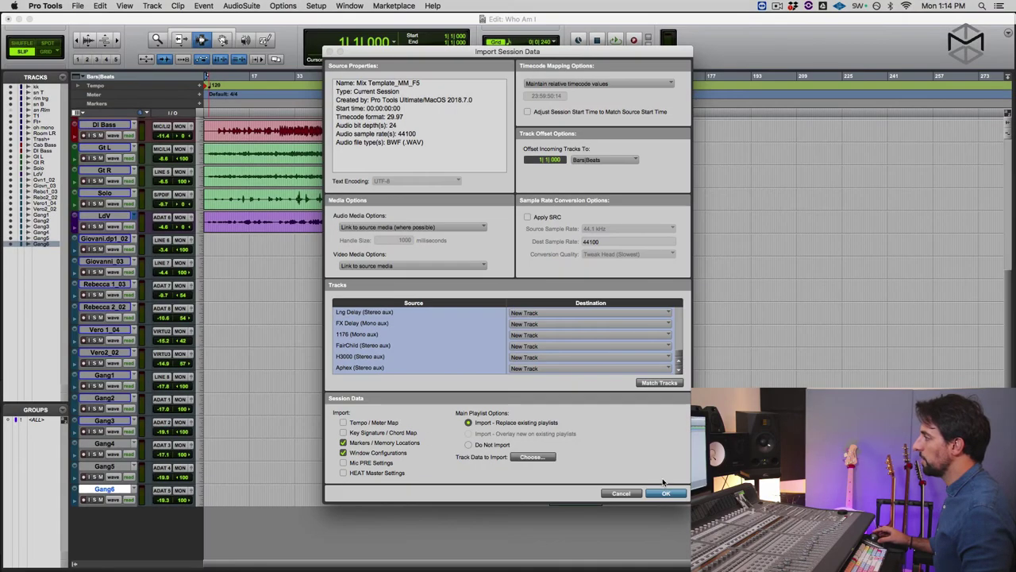
- Run the template import with the chosen options and check the imported aux, VCA and master tracks in the Edit window
{"action": "left_click", "coordinate": [676, 493]}
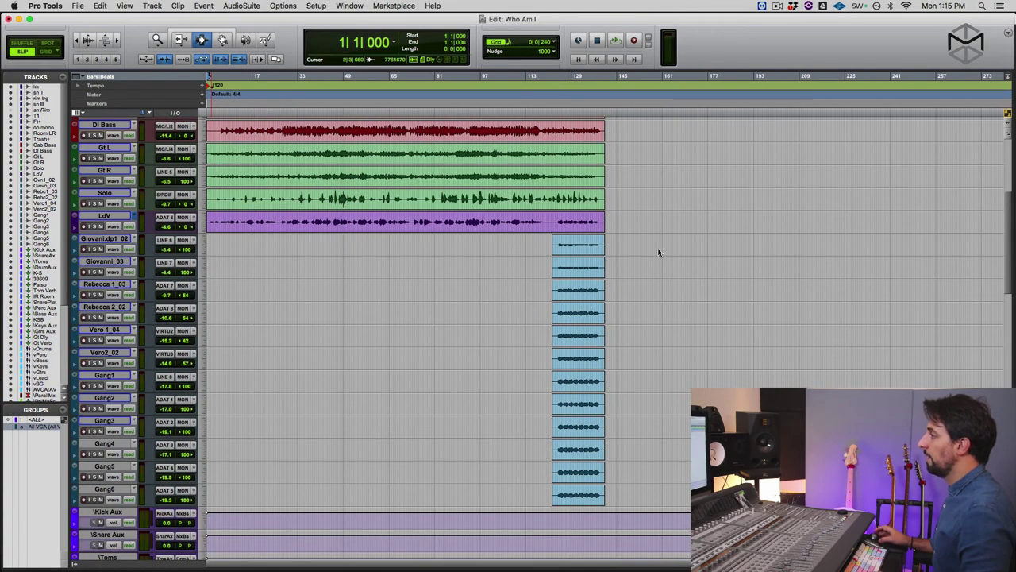
{"action": "scroll", "coordinate": [658, 253], "scroll_direction": "down", "scroll_amount": 15}
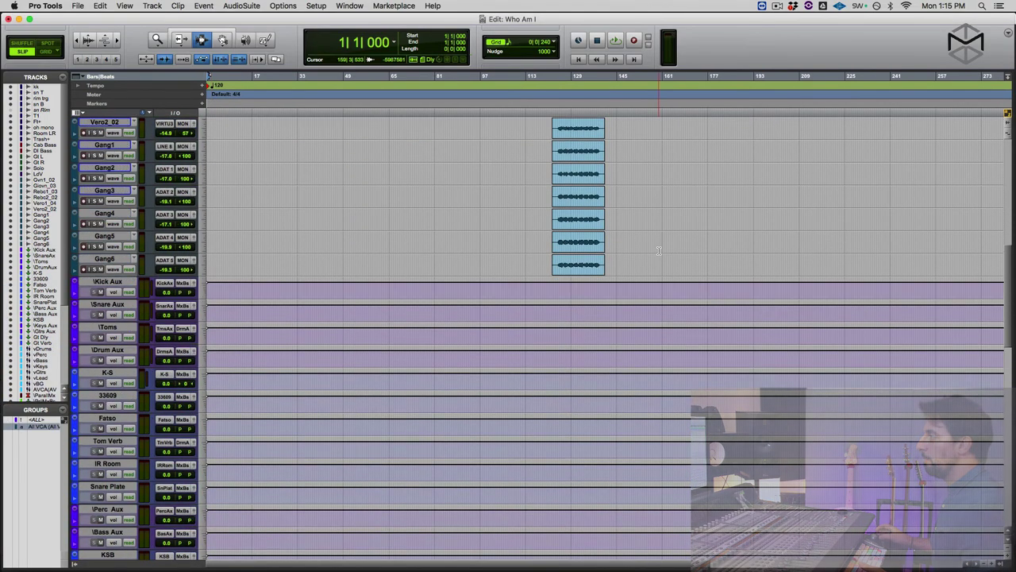
{"action": "scroll", "coordinate": [658, 250], "scroll_direction": "down", "scroll_amount": 12}
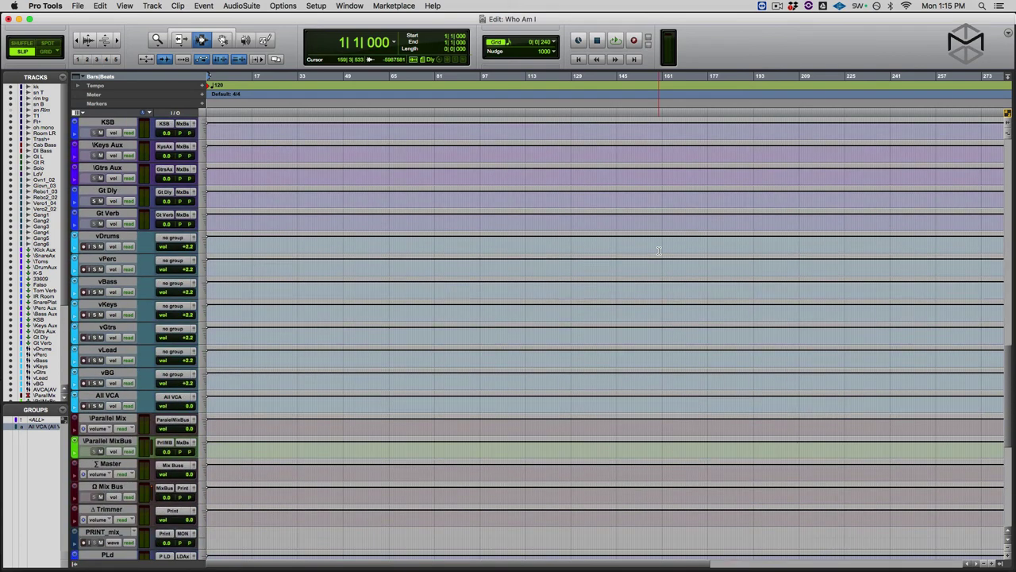
{"action": "scroll", "coordinate": [656, 254], "scroll_direction": "up", "scroll_amount": 12}
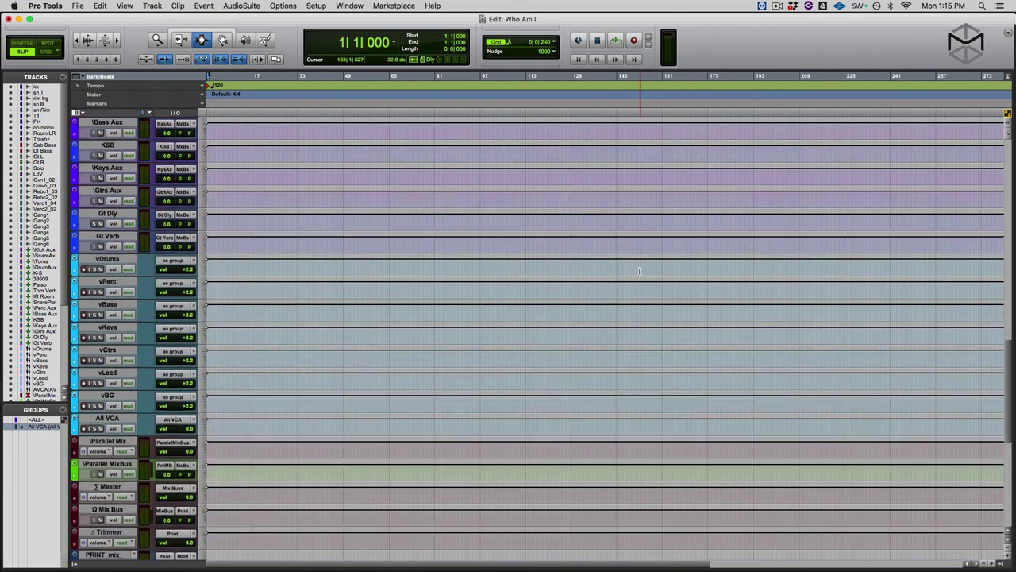
{"action": "scroll", "coordinate": [603, 302], "scroll_direction": "up", "scroll_amount": 8}
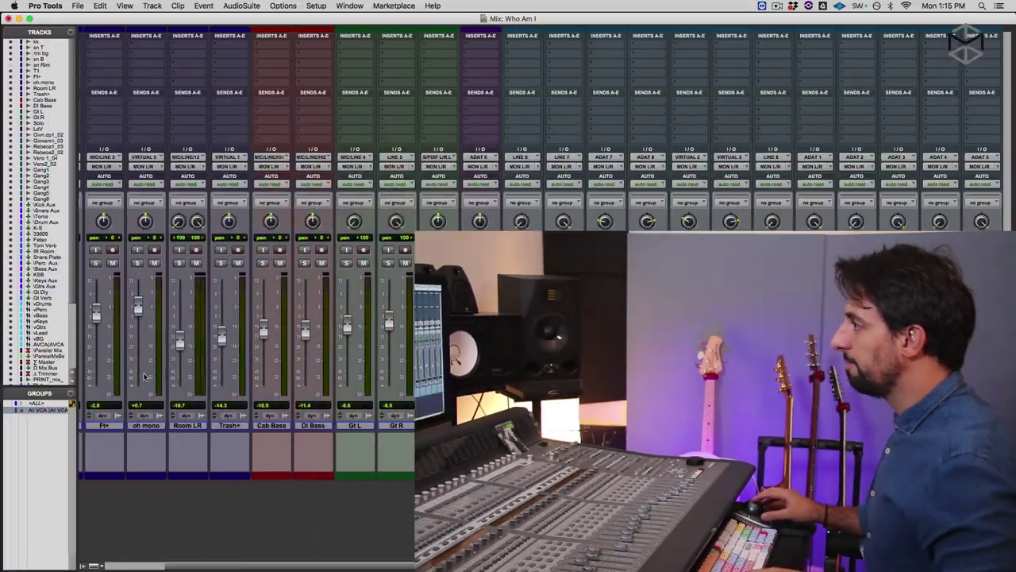
- Review the session's channels and the imported template channels in the Mix window, then return to the first tracks in the Edit window
{"action": "scroll", "coordinate": [287, 418], "scroll_direction": "right", "scroll_amount": 15}
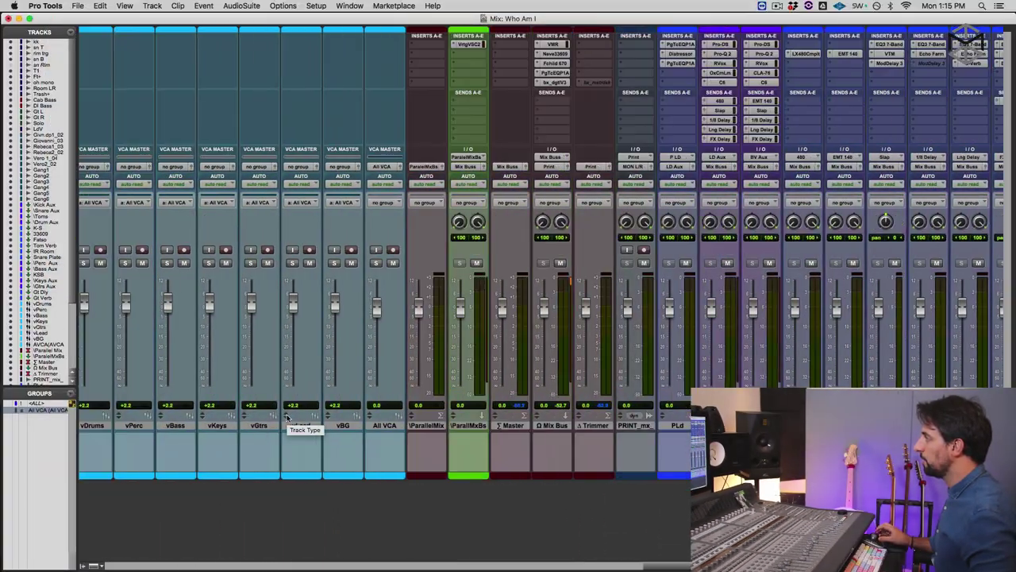
{"action": "scroll", "coordinate": [287, 418], "scroll_direction": "left", "scroll_amount": 15}
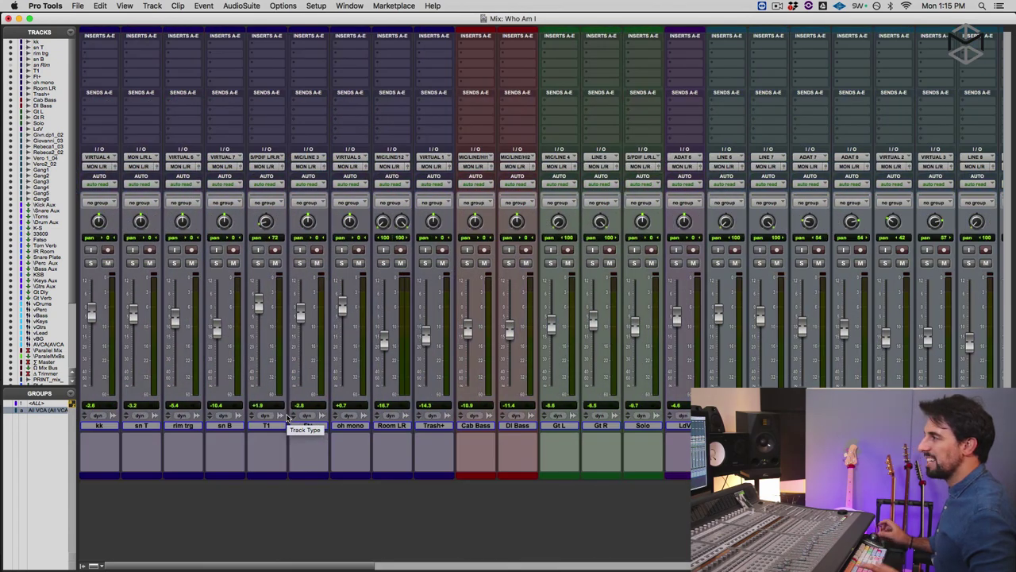
{"action": "scroll", "coordinate": [452, 426], "scroll_direction": "right", "scroll_amount": 10}
{"action": "key", "text": "super+equal"}
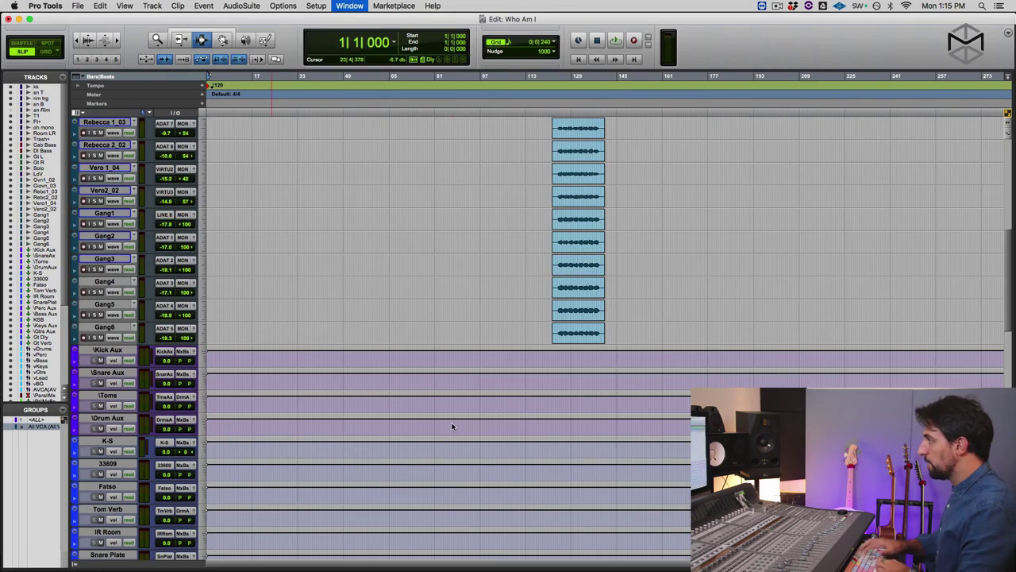
{"action": "scroll", "coordinate": [410, 371], "scroll_direction": "up", "scroll_amount": 10}
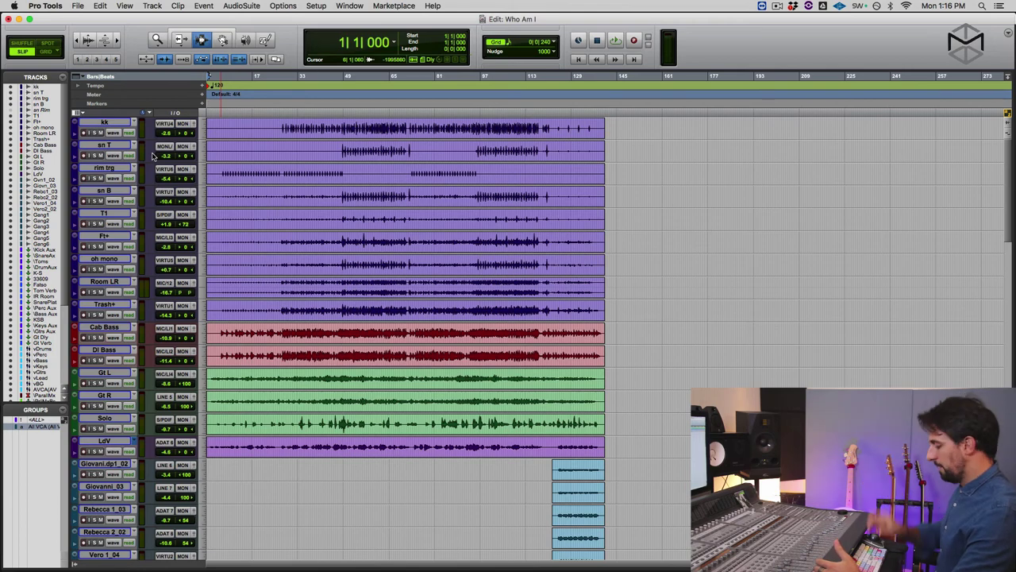
{"action": "key", "text": "super+equal"}
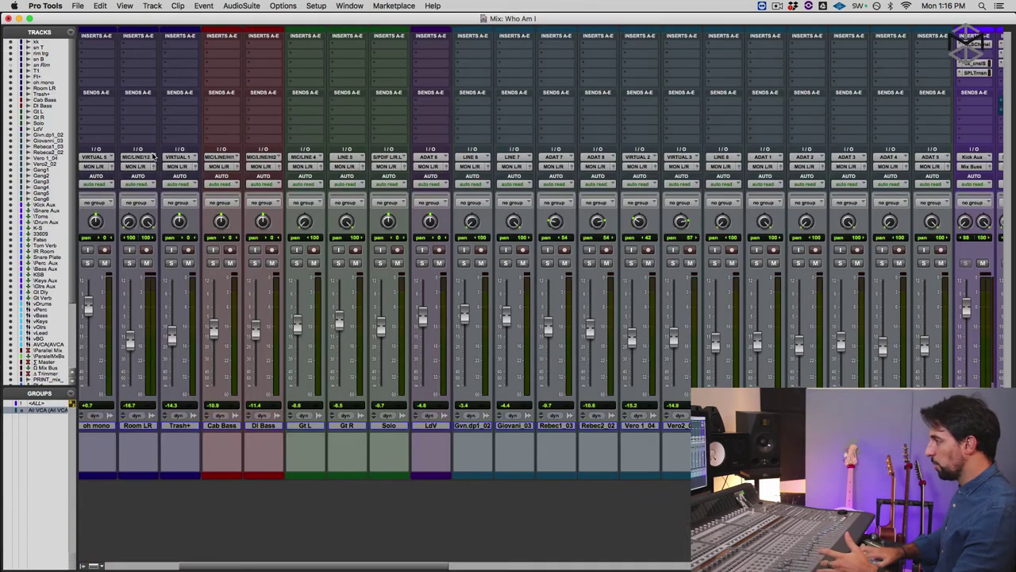
{"action": "key", "text": "super+equal"}
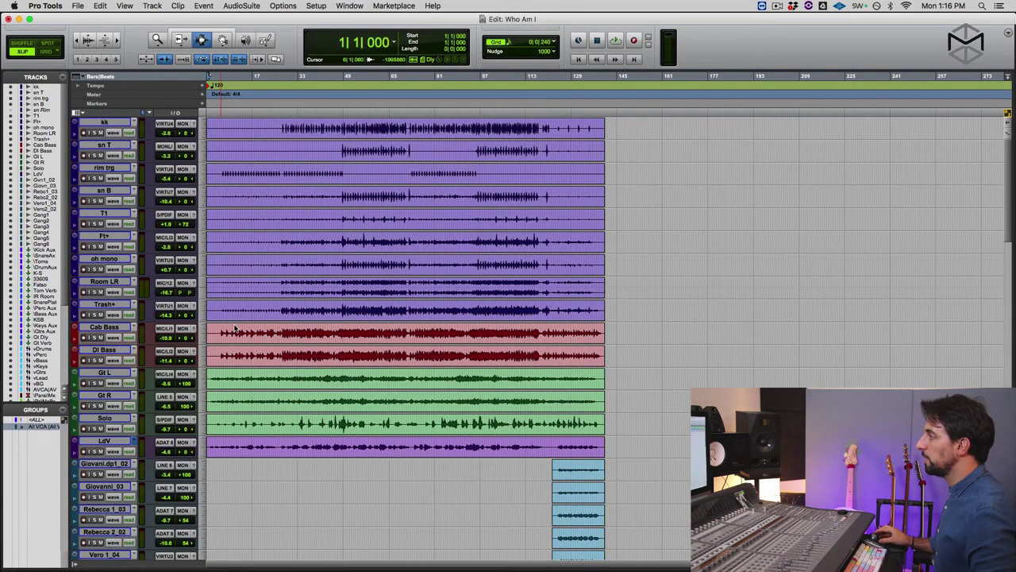
- Select the imported tracks from Kick Aux through Snare Plate and move them directly below the kk track
{"action": "scroll", "coordinate": [464, 394], "scroll_direction": "down", "scroll_amount": 10}
{"action": "scroll", "coordinate": [328, 321], "scroll_direction": "down", "scroll_amount": 4}
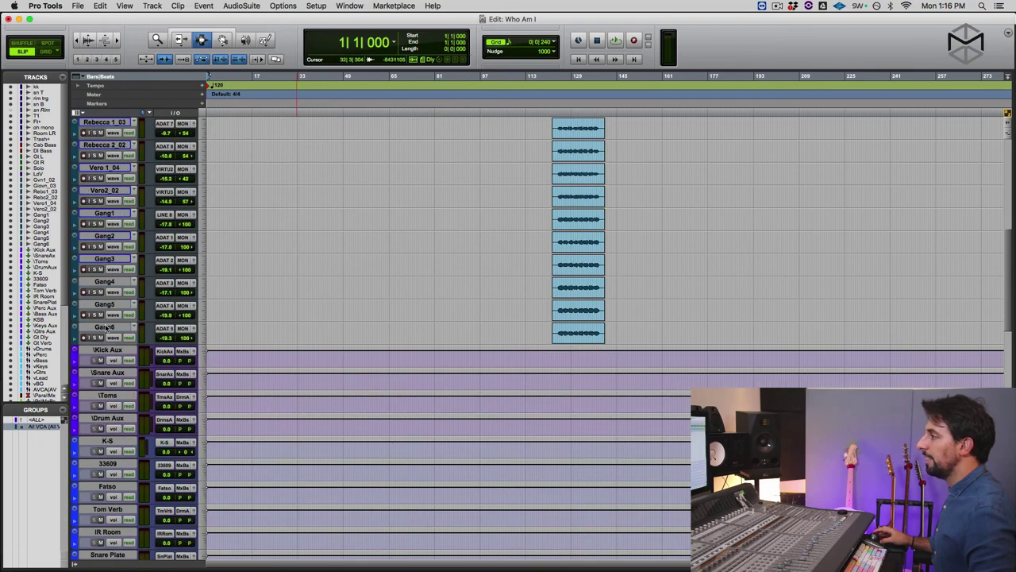
{"action": "left_click", "coordinate": [104, 350]}
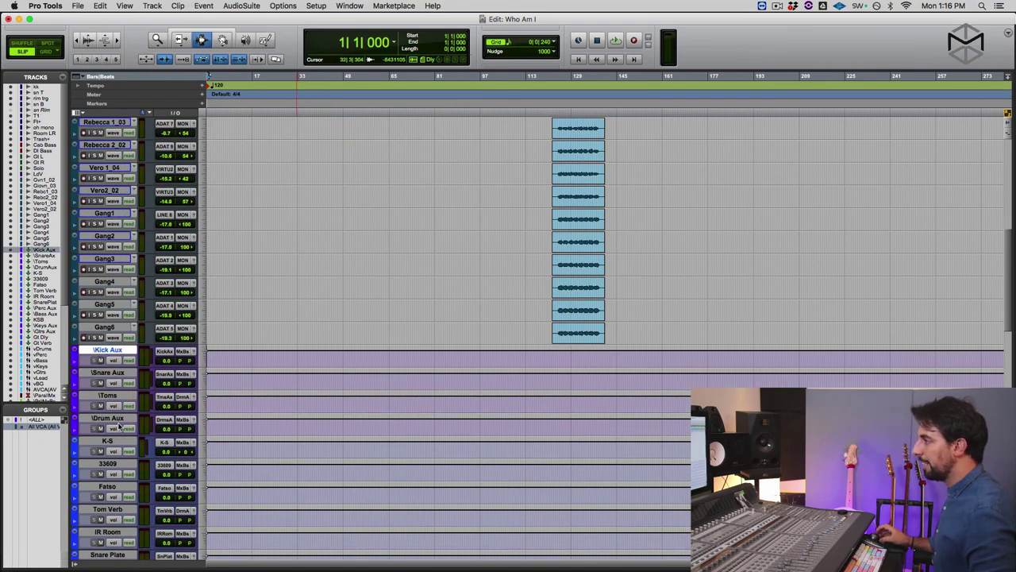
{"action": "scroll", "coordinate": [119, 427], "scroll_direction": "down", "scroll_amount": 3}
{"action": "scroll", "coordinate": [141, 442], "scroll_direction": "right", "scroll_amount": 1}
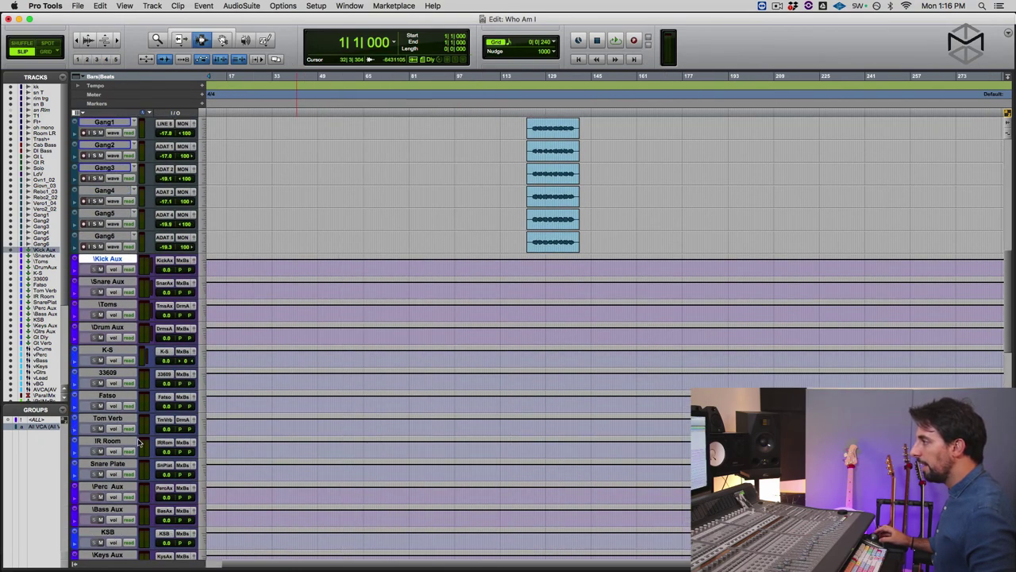
{"action": "left_click", "coordinate": [111, 465], "text": "shift"}
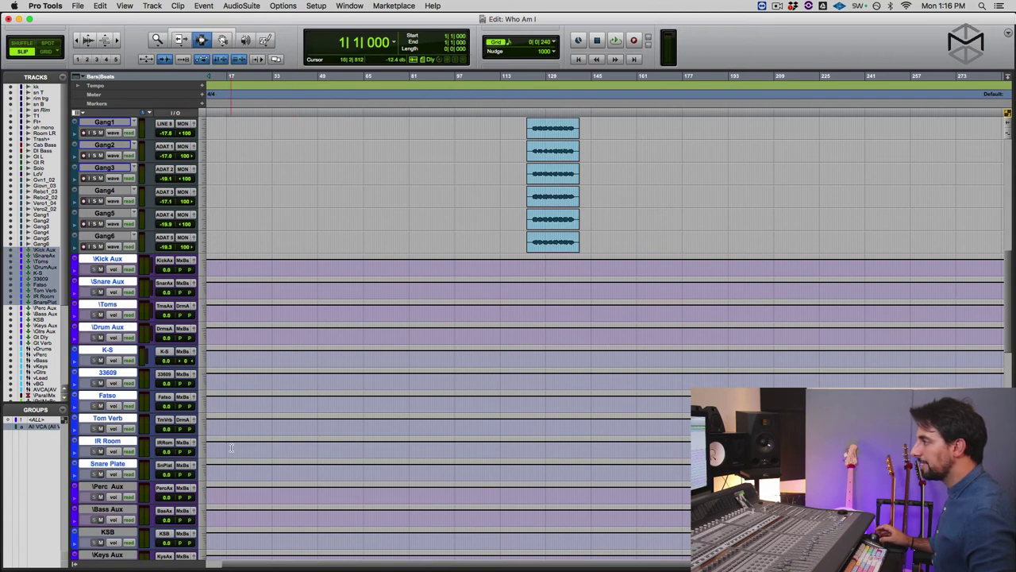
{"action": "scroll", "coordinate": [231, 447], "scroll_direction": "left", "scroll_amount": 1}
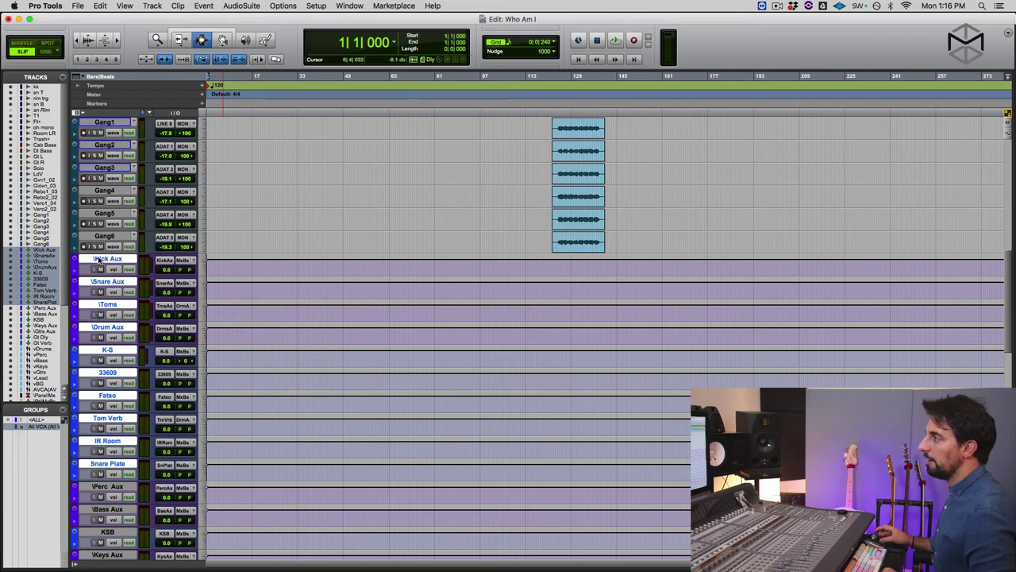
{"action": "scroll", "coordinate": [107, 159], "scroll_direction": "up", "scroll_amount": 15}
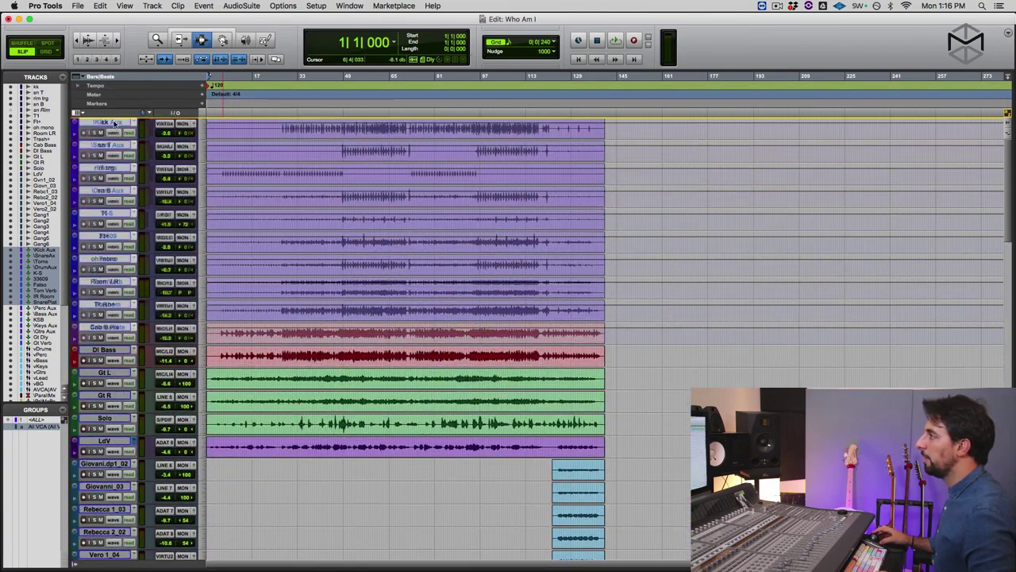
{"action": "left_click_drag", "start_coordinate": [114, 123], "coordinate": [112, 145]}
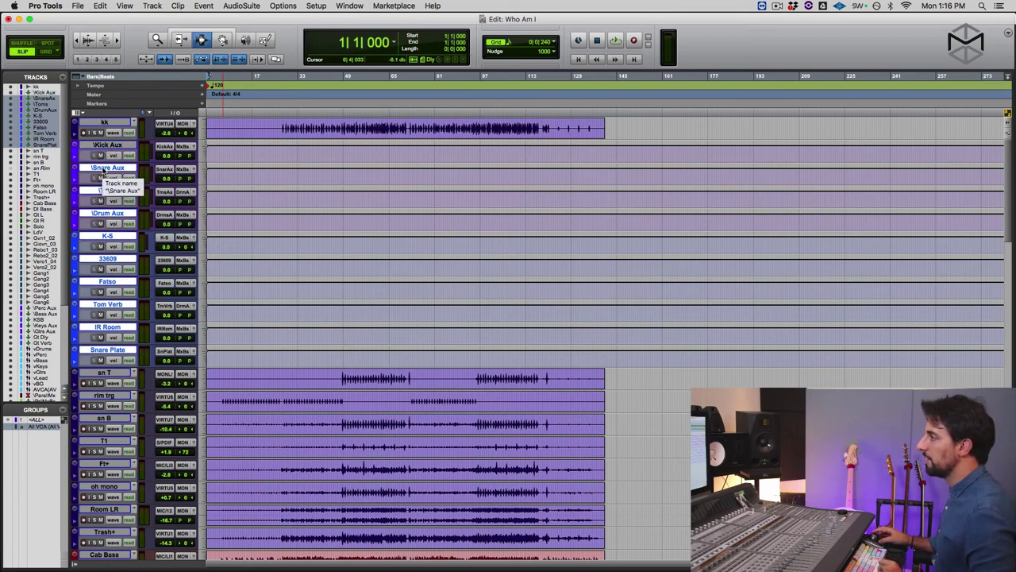
- Move the tracks from Snare Aux through Snare Plate below sn B, and those from Toms through Snare Plate below Ft+
{"action": "left_click_drag", "start_coordinate": [102, 171], "coordinate": [90, 441]}
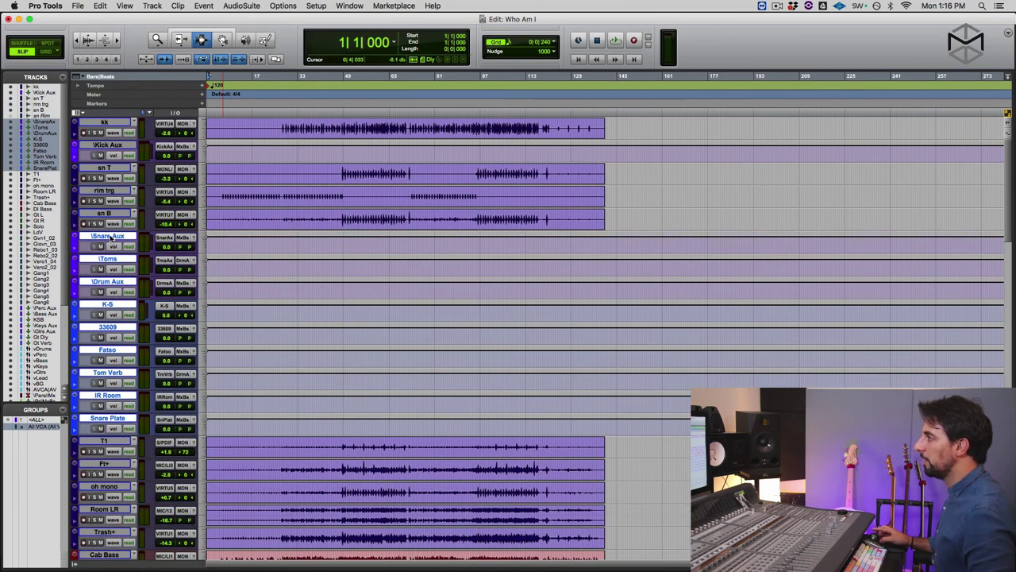
{"action": "left_click", "coordinate": [109, 236], "text": "super"}
{"action": "left_click_drag", "start_coordinate": [108, 260], "coordinate": [124, 483]}
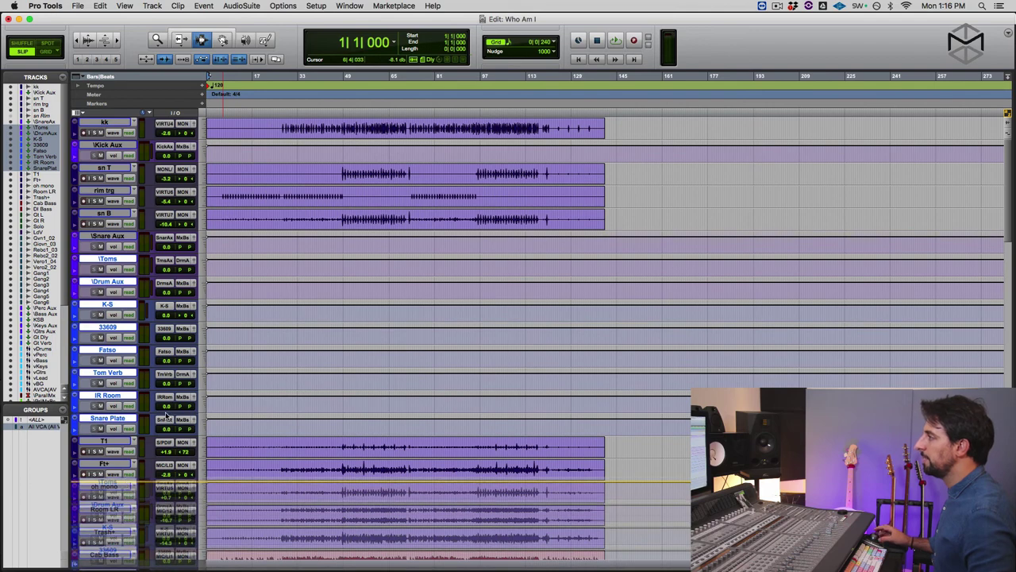
{"action": "left_click_drag", "start_coordinate": [167, 415], "coordinate": [166, 415]}
- Leave Toms in place and move the tracks from Drum Aux through Snare Plate below Trash+
{"action": "scroll", "coordinate": [165, 412], "scroll_direction": "down", "scroll_amount": 3}
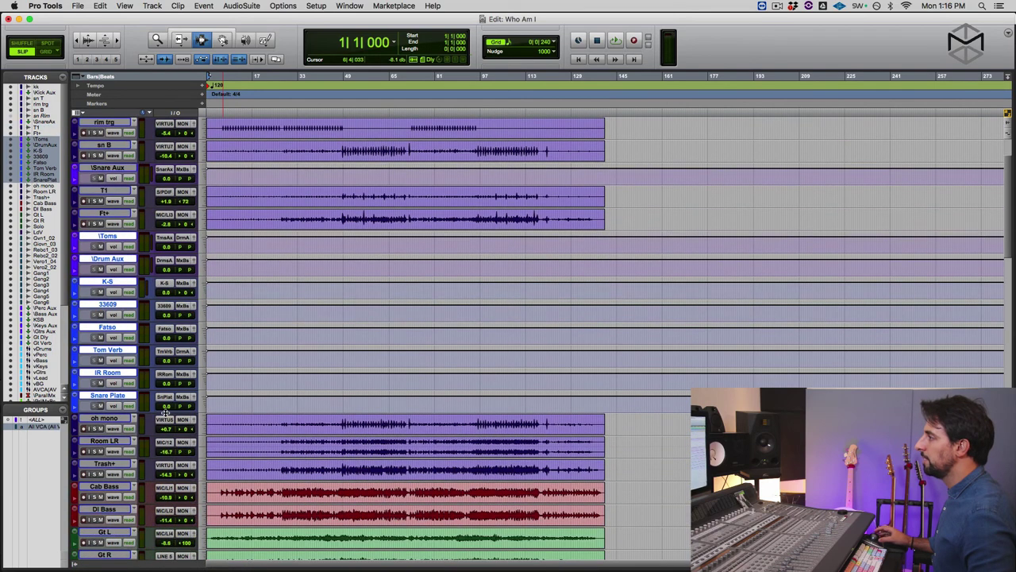
{"action": "left_click", "coordinate": [109, 237], "text": "super"}
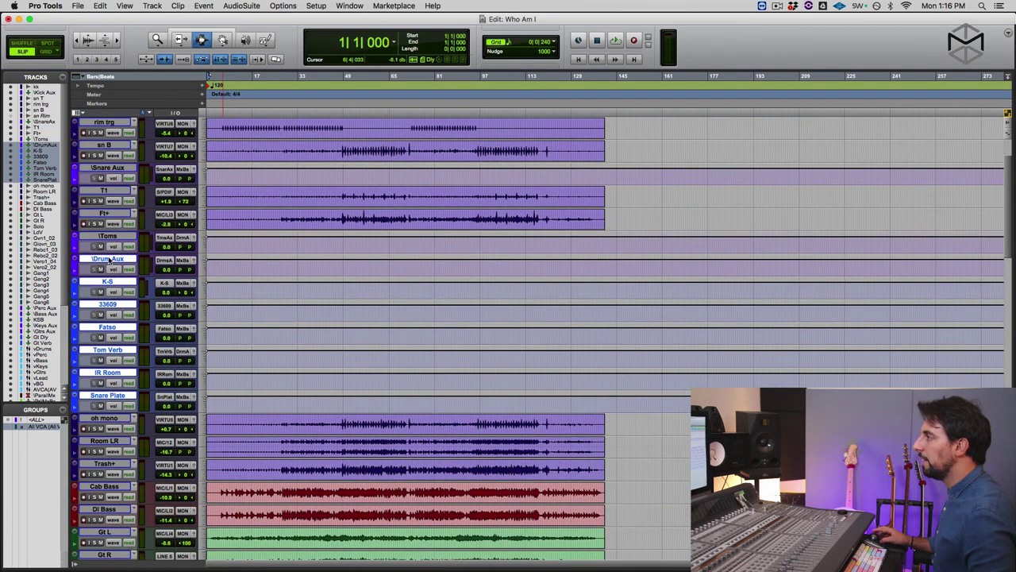
{"action": "left_click", "coordinate": [109, 261], "text": "super"}
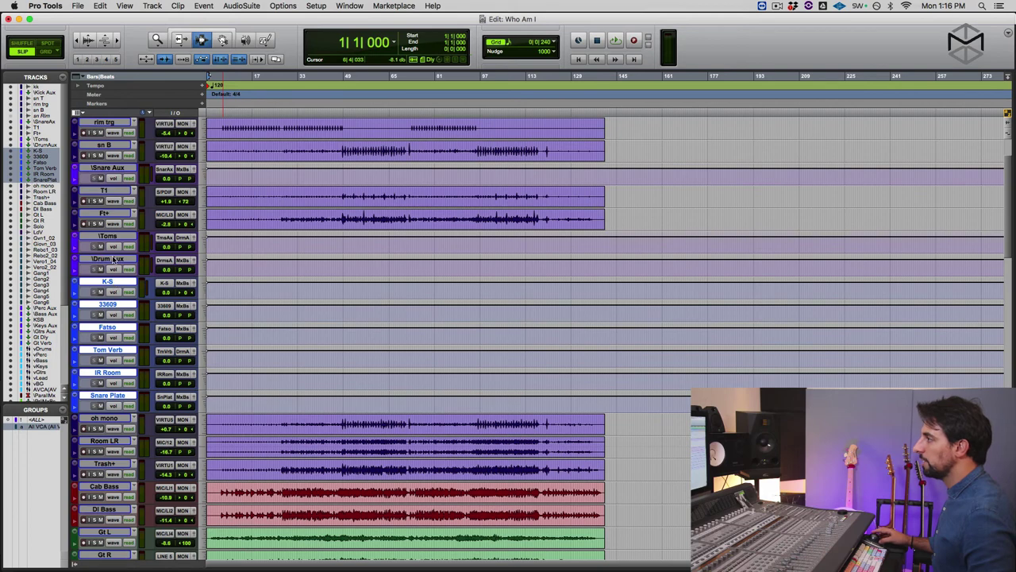
{"action": "left_click", "coordinate": [109, 259], "text": "super"}
{"action": "left_click_drag", "start_coordinate": [109, 259], "coordinate": [106, 474]}
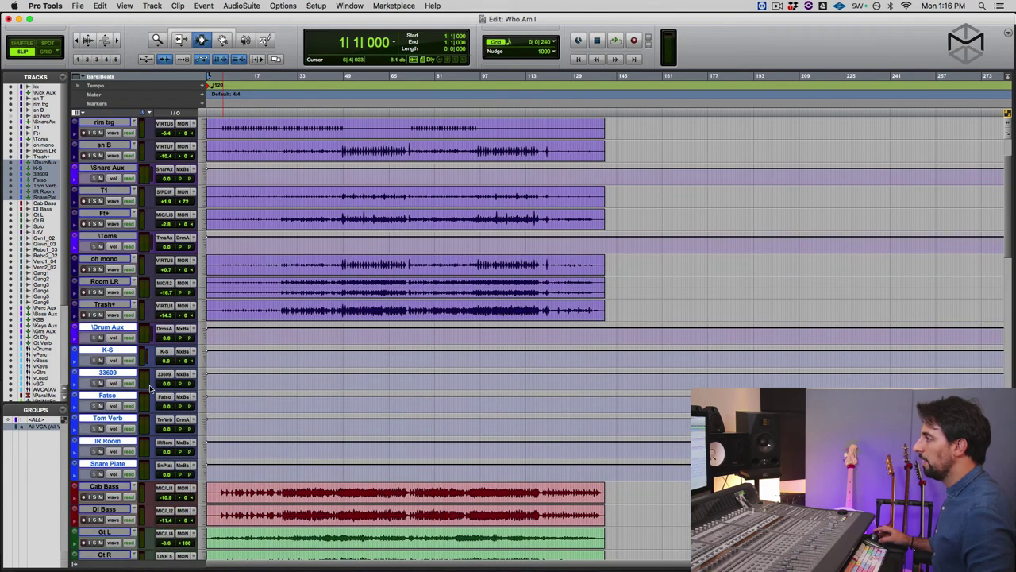
- Move the Bass Aux and KSB tracks directly below DI Bass
{"action": "scroll", "coordinate": [149, 388], "scroll_direction": "down", "scroll_amount": 15}
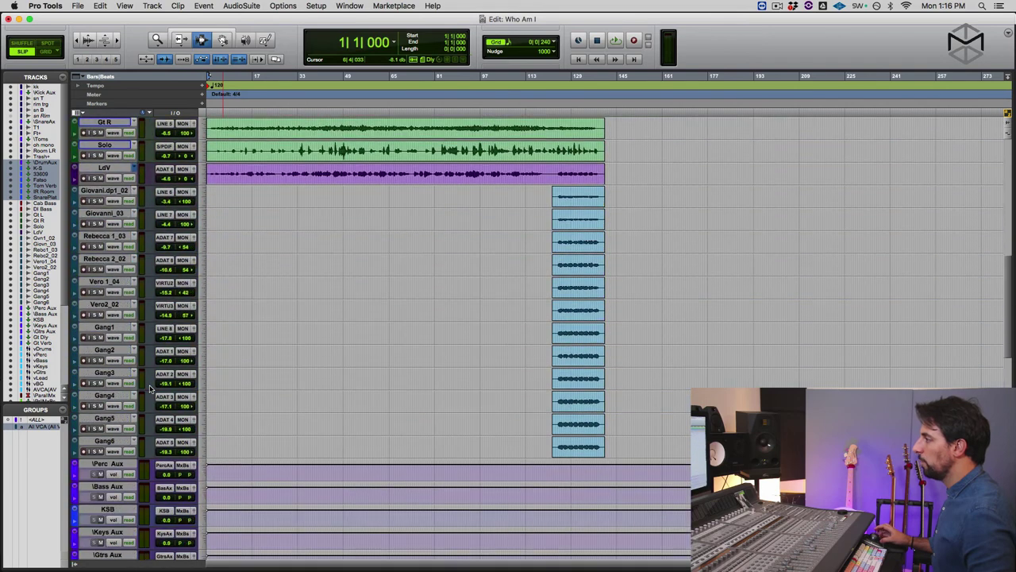
{"action": "scroll", "coordinate": [149, 388], "scroll_direction": "down", "scroll_amount": 3}
{"action": "left_click", "coordinate": [115, 351]}
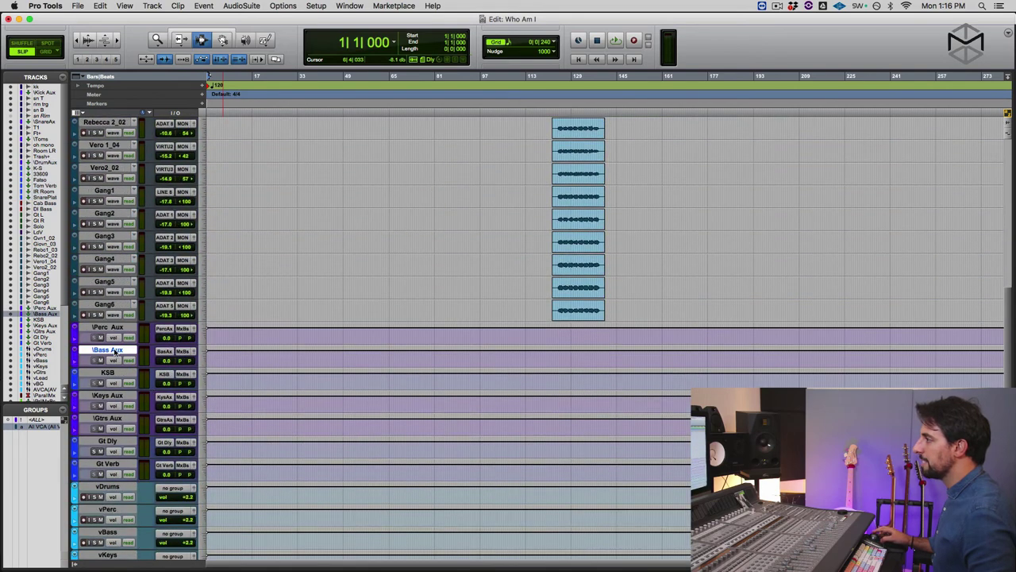
{"action": "left_click", "coordinate": [108, 373], "text": "shift"}
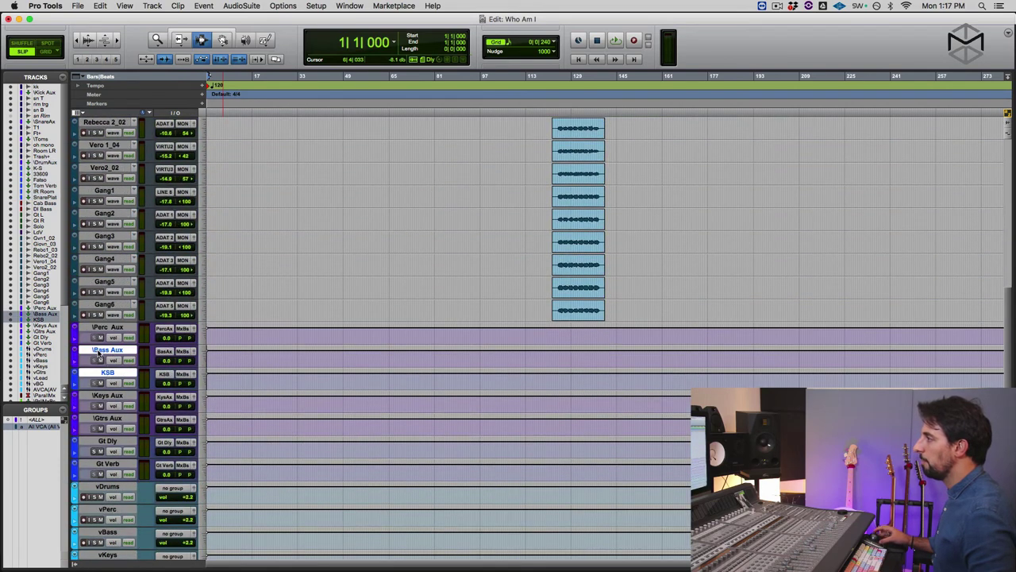
{"action": "left_click_drag", "start_coordinate": [99, 354], "coordinate": [108, 253]}
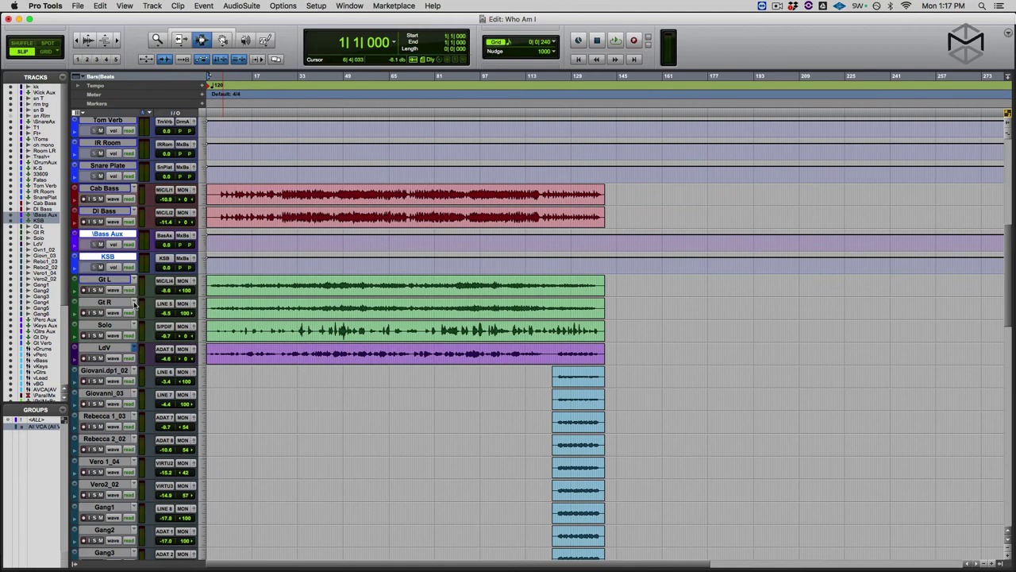
- Delete the unneeded Perc Aux and Keys Aux tracks located below Gang6
{"action": "scroll", "coordinate": [115, 339], "scroll_direction": "down", "scroll_amount": 10}
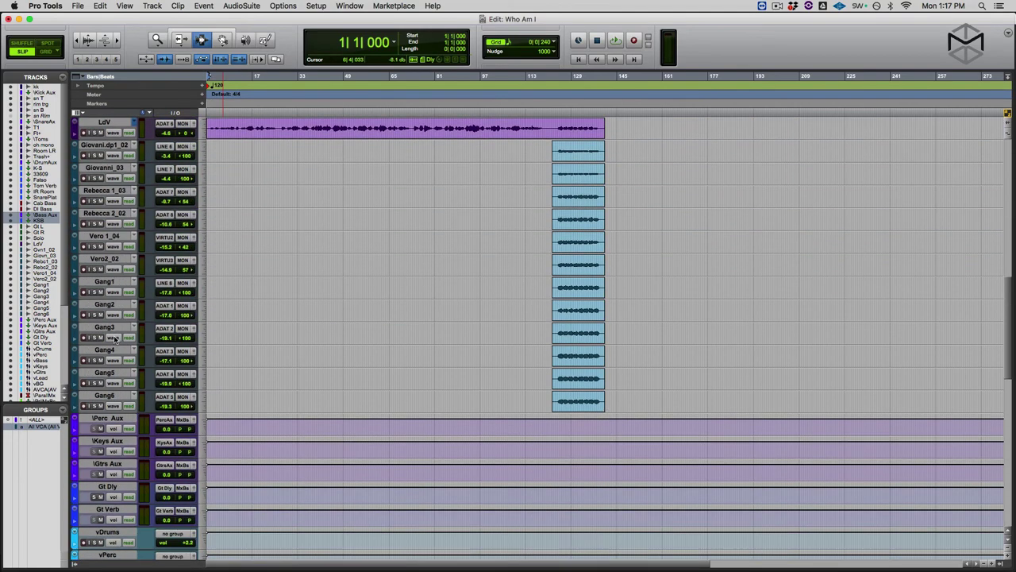
{"action": "left_click", "coordinate": [112, 421]}
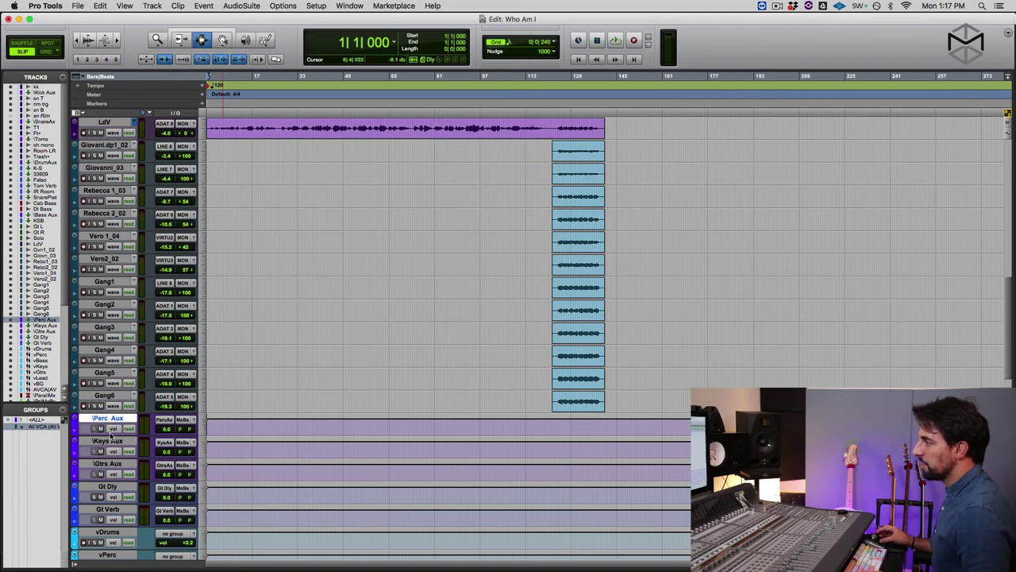
{"action": "left_click", "coordinate": [104, 442], "text": "shift"}
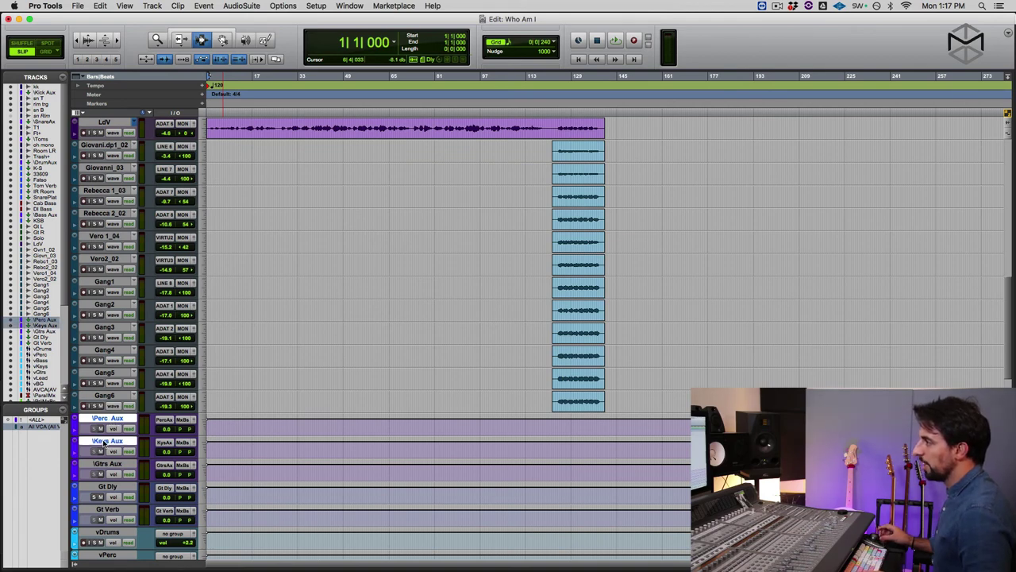
{"action": "right_click", "coordinate": [104, 443]}
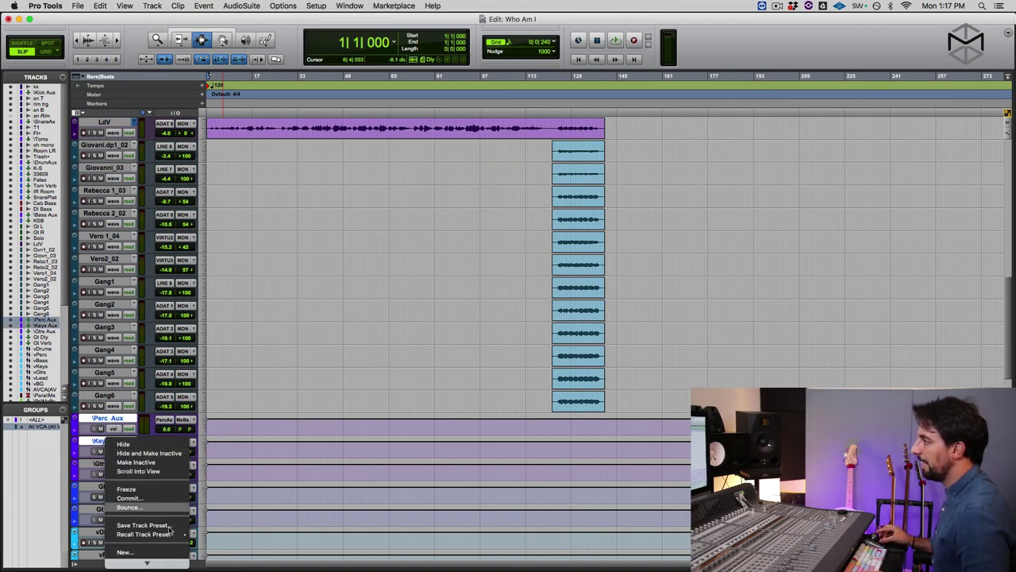
{"action": "left_click", "coordinate": [170, 555]}
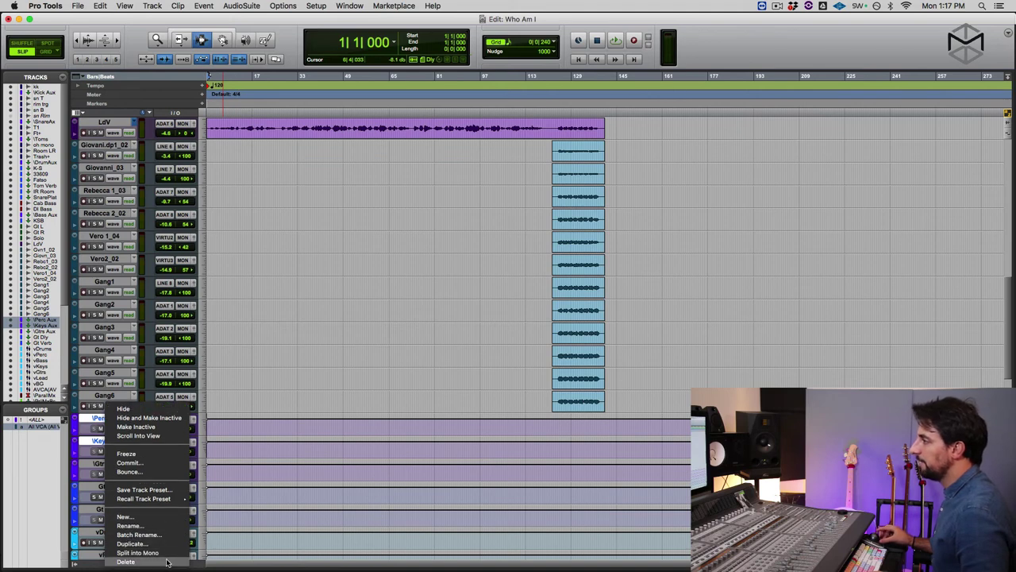
{"action": "left_click", "coordinate": [169, 556]}
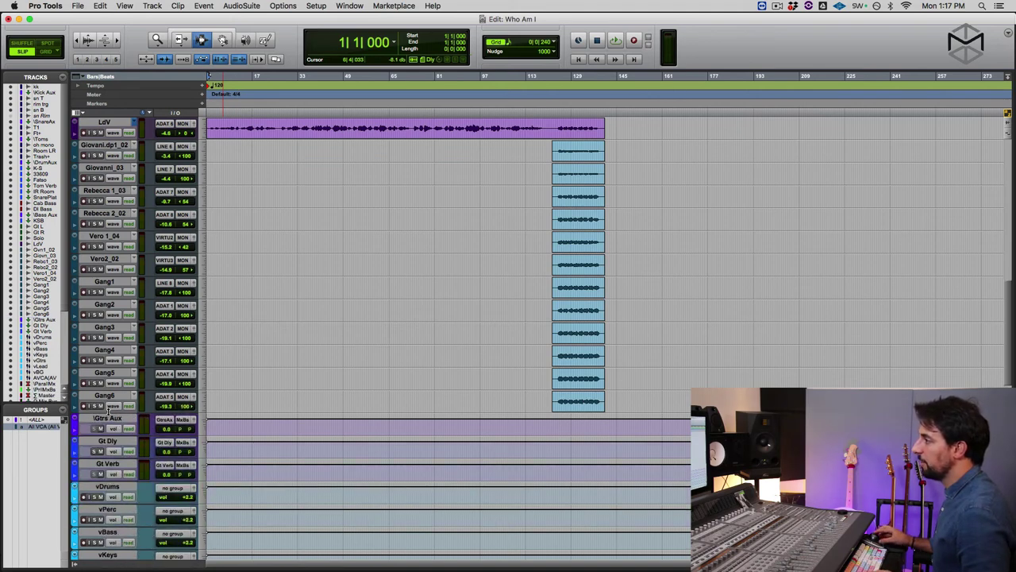
- Move the Gtrs Aux, Gt Dly and Gt Verb tracks directly below the Solo guitar track
{"action": "left_click", "coordinate": [104, 428]}
{"action": "left_click", "coordinate": [97, 458], "text": "shift"}
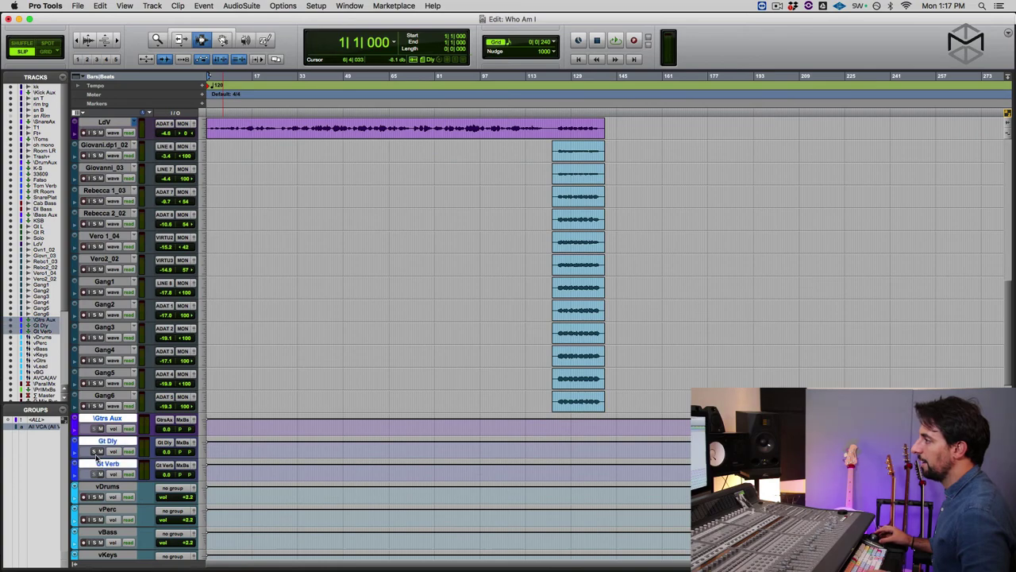
{"action": "left_click_drag", "start_coordinate": [95, 418], "coordinate": [99, 279]}
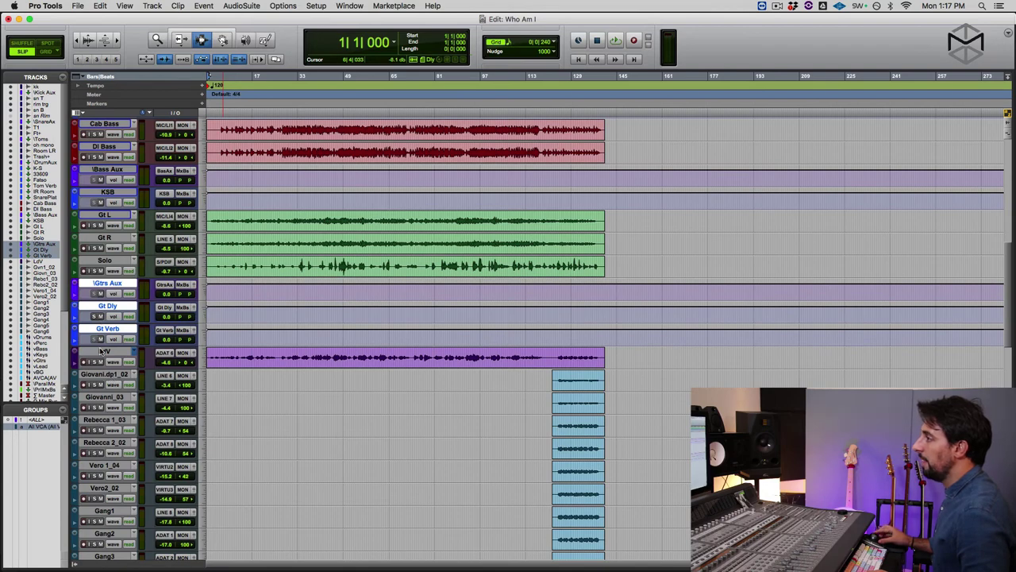
- Move the vocal tracks from LdV through Gang6 below BV Aux, and place LdV directly above PLd
{"action": "scroll", "coordinate": [100, 373], "scroll_direction": "down", "scroll_amount": 5}
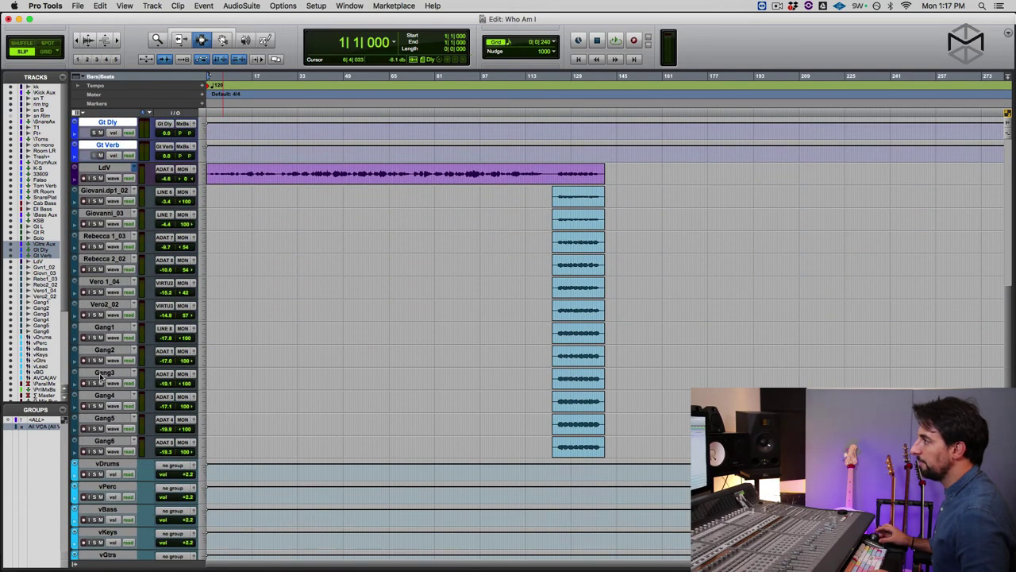
{"action": "left_click", "coordinate": [103, 170]}
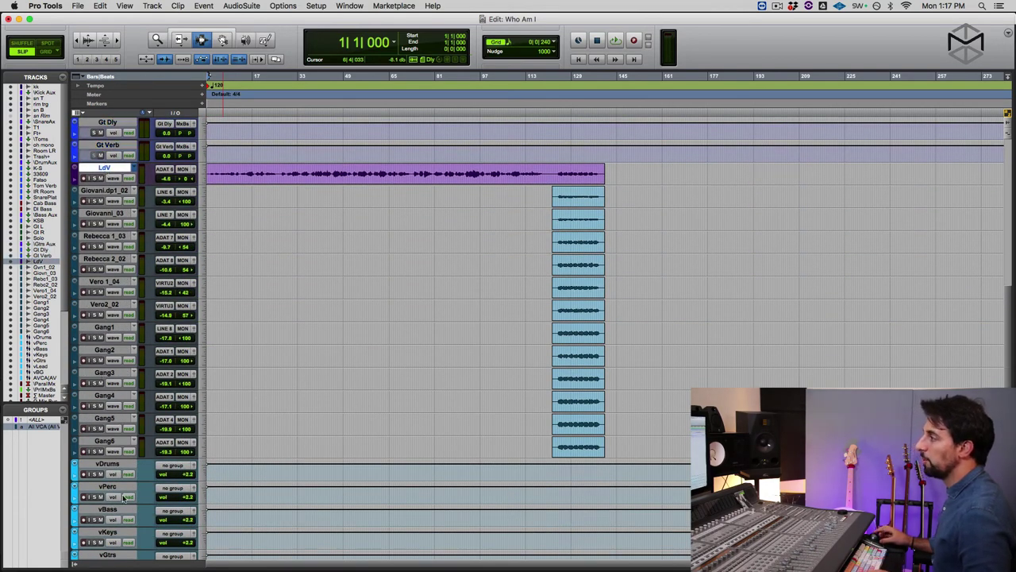
{"action": "left_click", "coordinate": [105, 441], "text": "shift"}
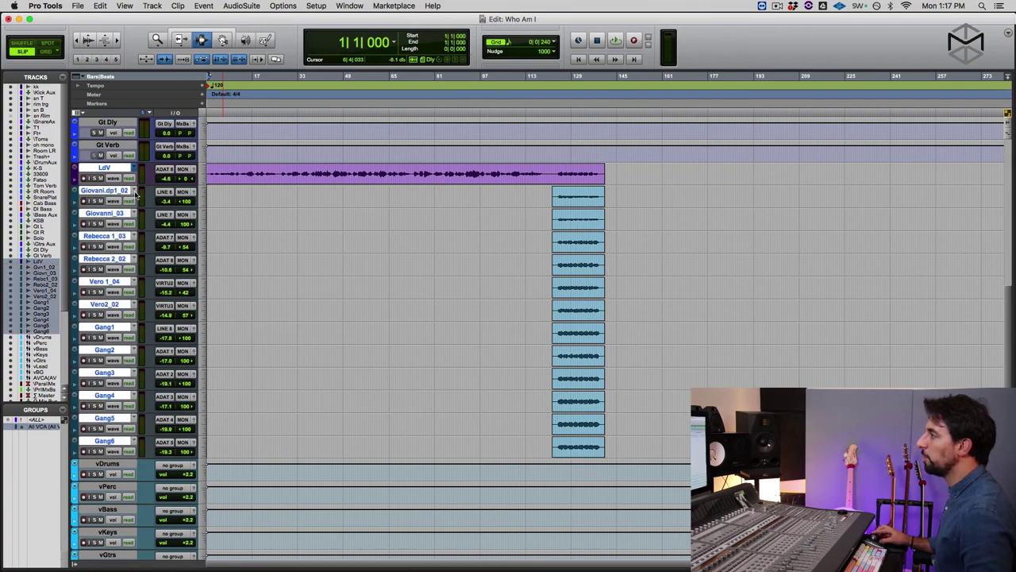
{"action": "left_click_drag", "start_coordinate": [106, 169], "coordinate": [153, 418]}
{"action": "scroll", "coordinate": [127, 352], "scroll_direction": "up", "scroll_amount": 5}
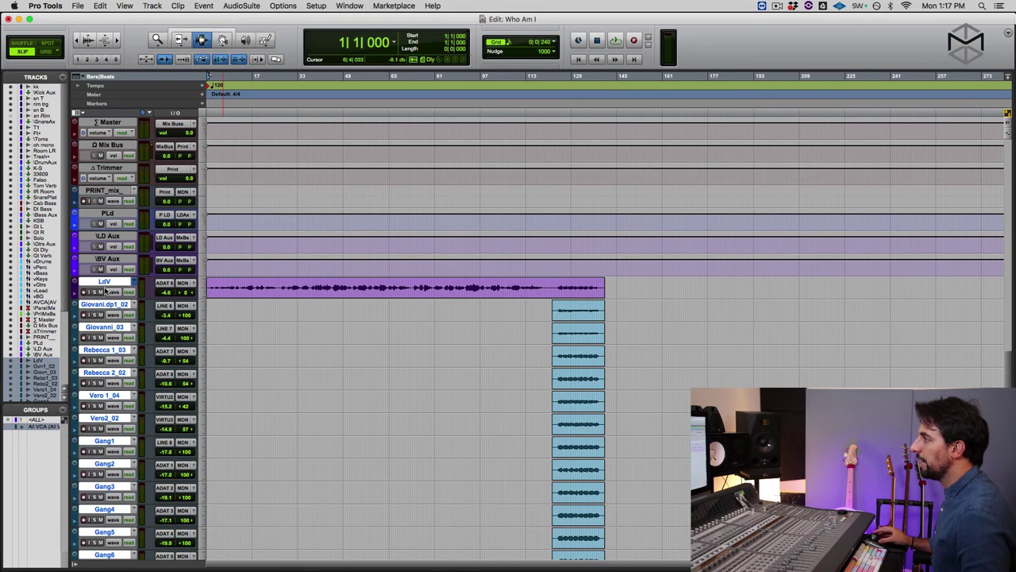
{"action": "left_click_drag", "start_coordinate": [104, 282], "coordinate": [110, 215]}
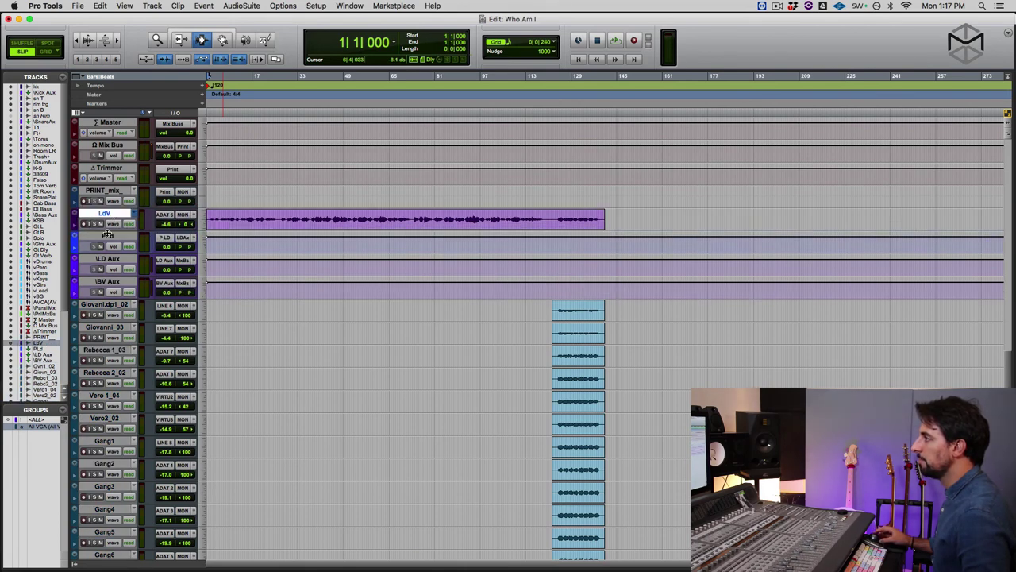
- Review the track order through the whole session, from kk down to the Aphex effect track
{"action": "scroll", "coordinate": [302, 343], "scroll_direction": "down", "scroll_amount": 4}
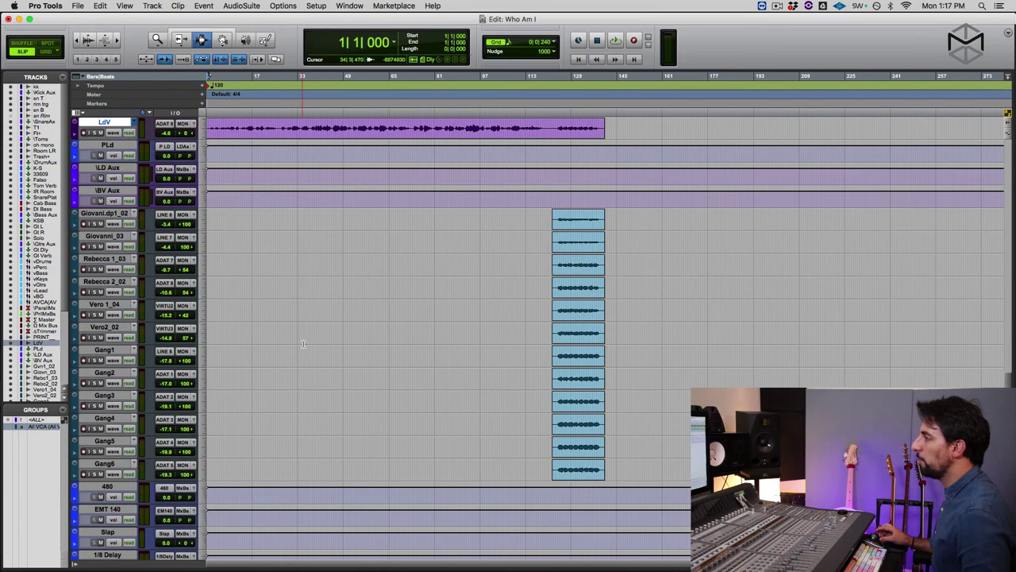
{"action": "scroll", "coordinate": [302, 343], "scroll_direction": "down", "scroll_amount": 9}
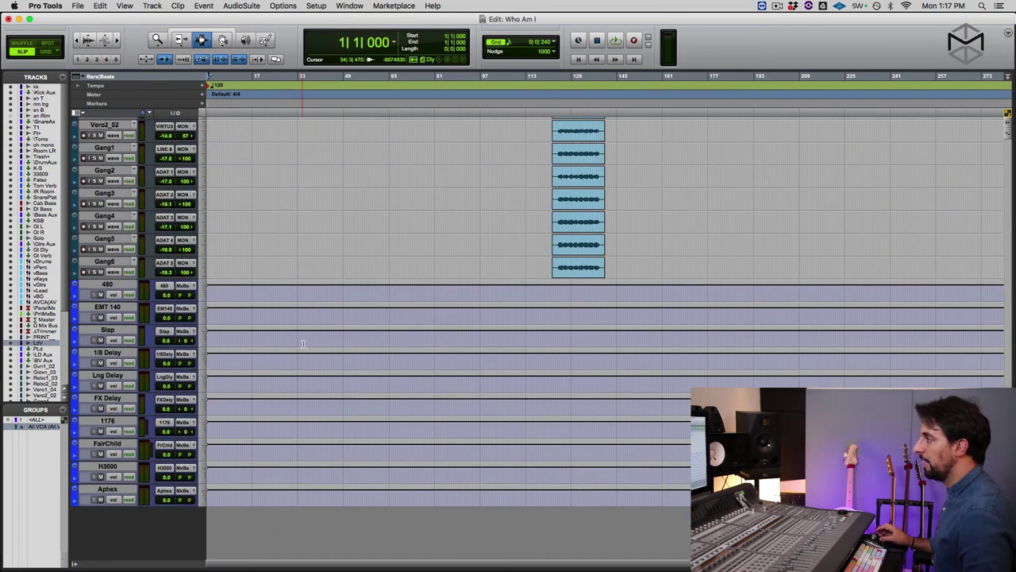
{"action": "scroll", "coordinate": [302, 343], "scroll_direction": "up", "scroll_amount": 20}
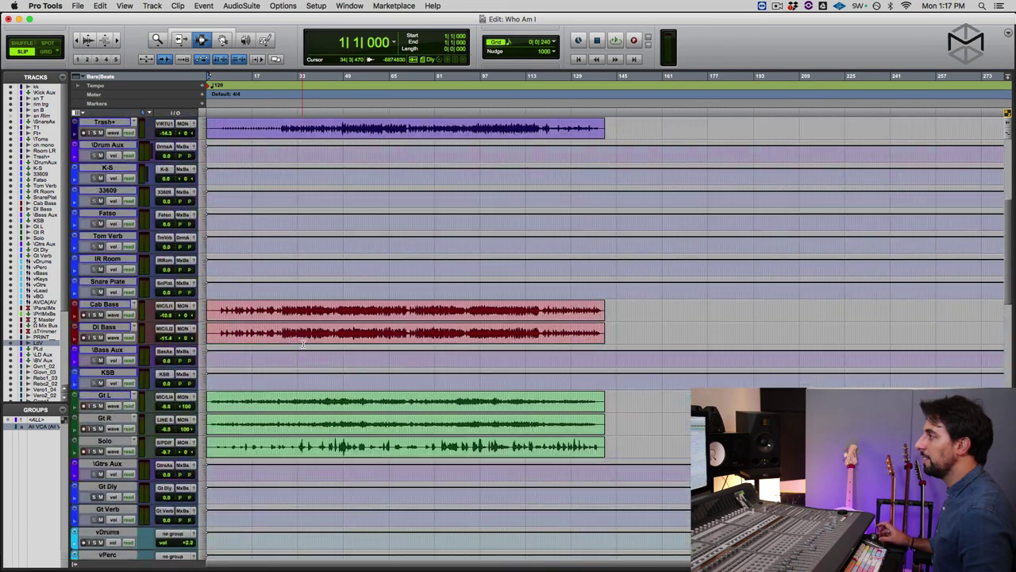
{"action": "scroll", "coordinate": [302, 343], "scroll_direction": "up", "scroll_amount": 11}
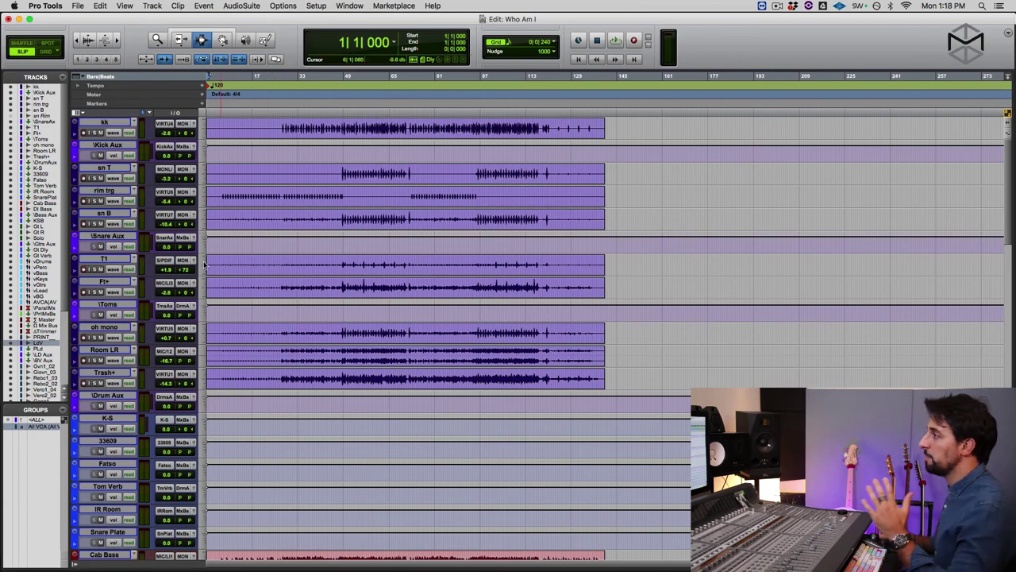
{"action": "scroll", "coordinate": [379, 366], "scroll_direction": "down", "scroll_amount": 5}
{"action": "scroll", "coordinate": [380, 366], "scroll_direction": "down", "scroll_amount": 15}
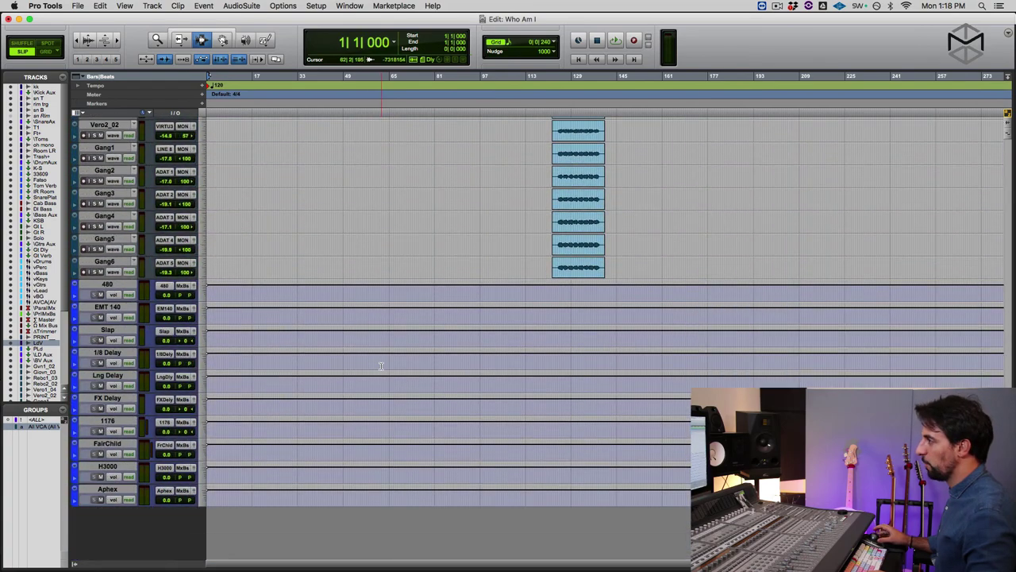
{"action": "scroll", "coordinate": [381, 366], "scroll_direction": "up", "scroll_amount": 20}
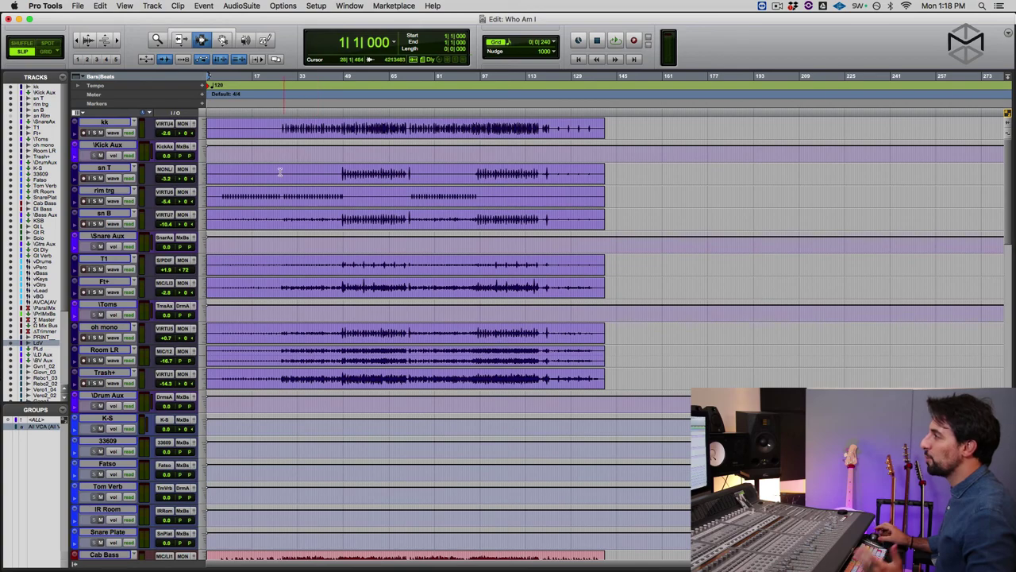
{"action": "scroll", "coordinate": [280, 171], "scroll_direction": "down", "scroll_amount": 8}
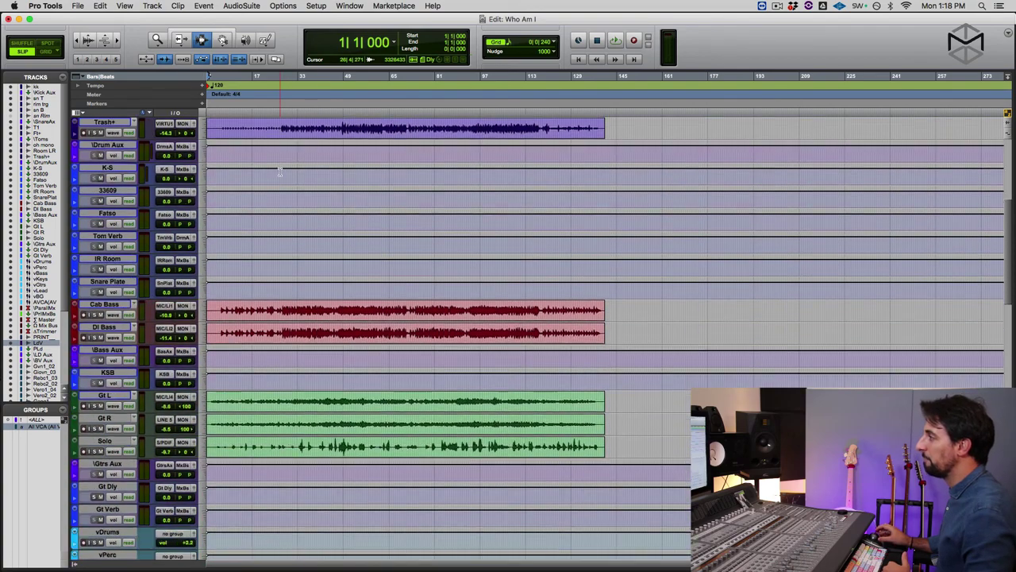
{"action": "scroll", "coordinate": [279, 171], "scroll_direction": "up", "scroll_amount": 8}
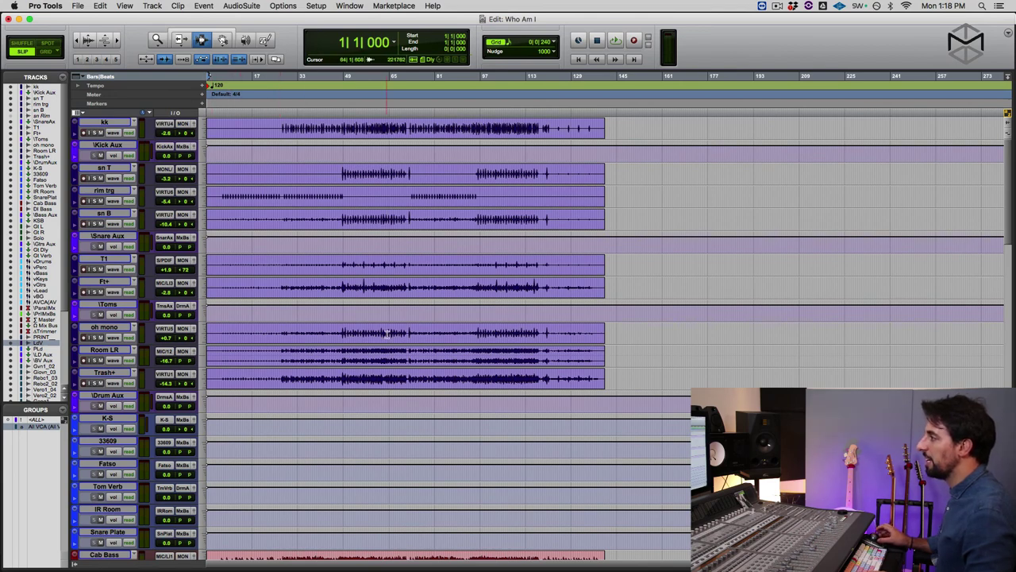
{"action": "scroll", "coordinate": [387, 334], "scroll_direction": "down", "scroll_amount": 2}
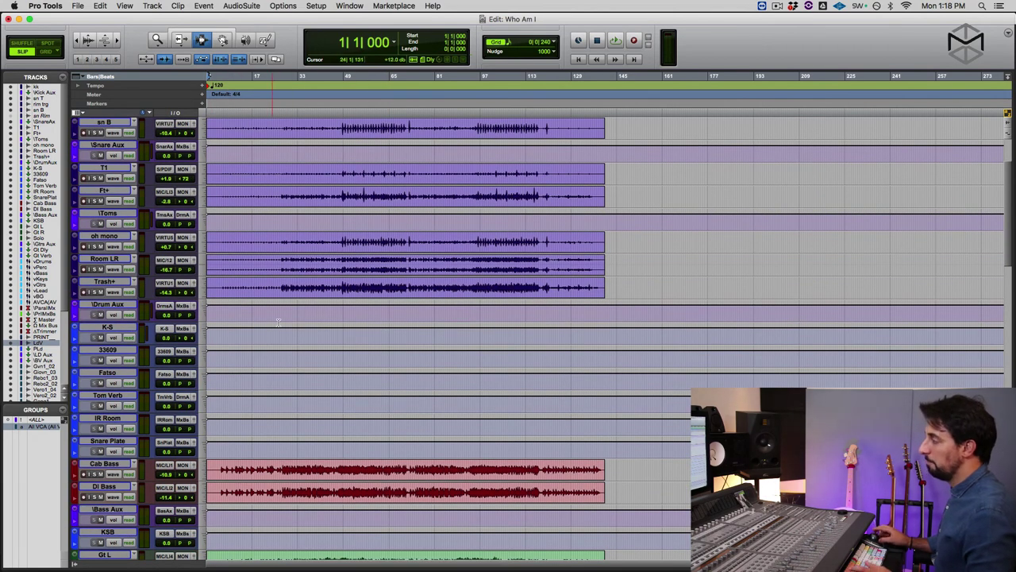
{"action": "scroll", "coordinate": [283, 333], "scroll_direction": "down", "scroll_amount": 3}
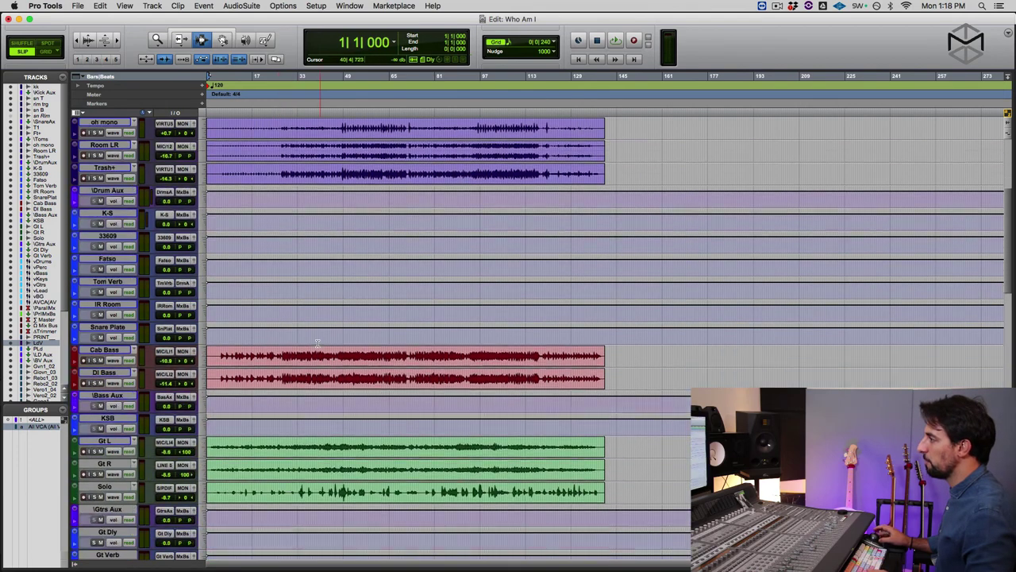
{"action": "scroll", "coordinate": [283, 408], "scroll_direction": "down", "scroll_amount": 2}
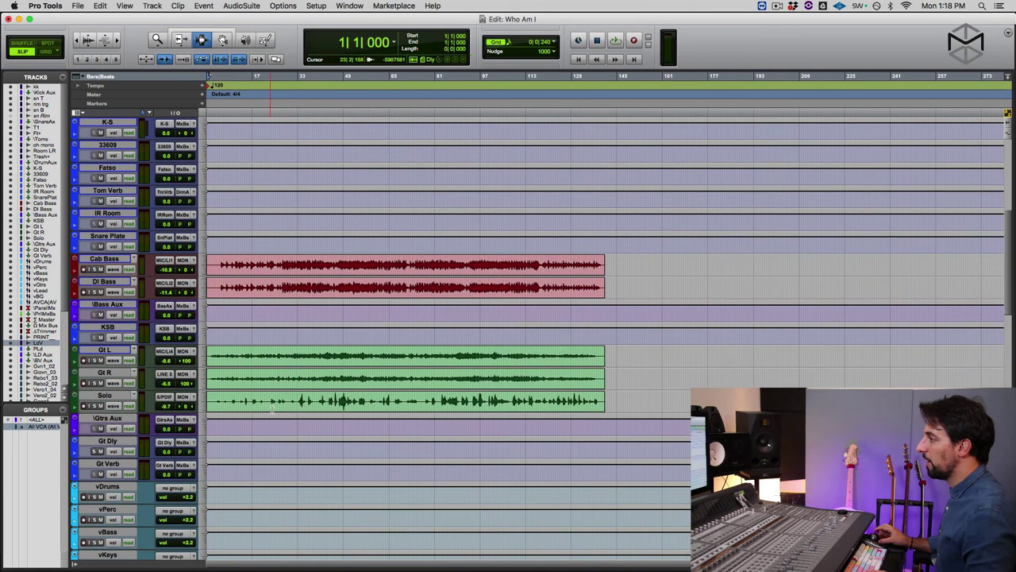
{"action": "scroll", "coordinate": [271, 409], "scroll_direction": "down", "scroll_amount": 7}
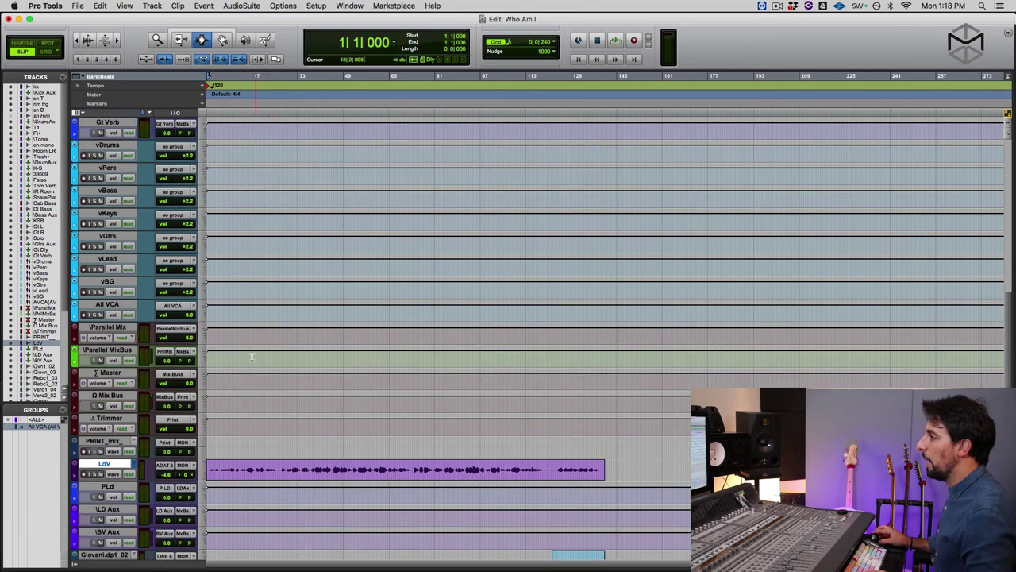
{"action": "scroll", "coordinate": [341, 450], "scroll_direction": "down", "scroll_amount": 2}
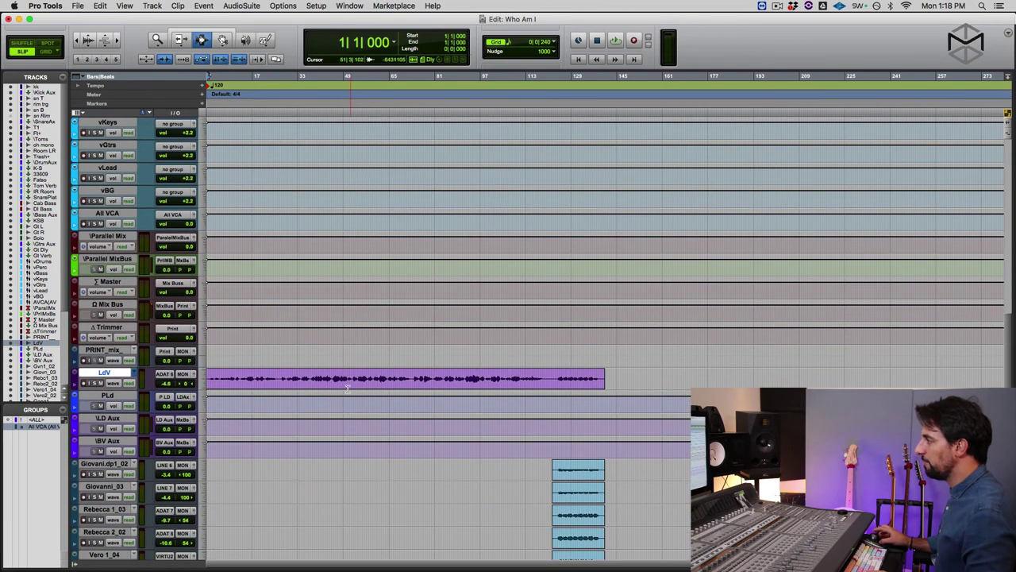
{"action": "scroll", "coordinate": [361, 448], "scroll_direction": "down", "scroll_amount": 3}
{"action": "scroll", "coordinate": [361, 449], "scroll_direction": "down", "scroll_amount": 7}
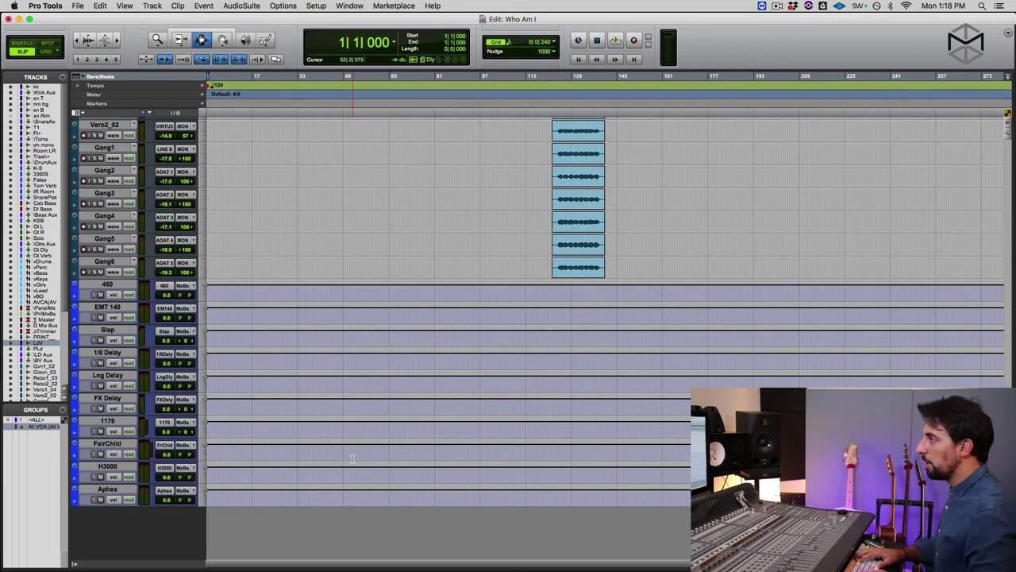
- Show the Mix window and route the output of the kk track to the Kick Aux (Stereo) bus
{"action": "key", "text": "super+equal"}
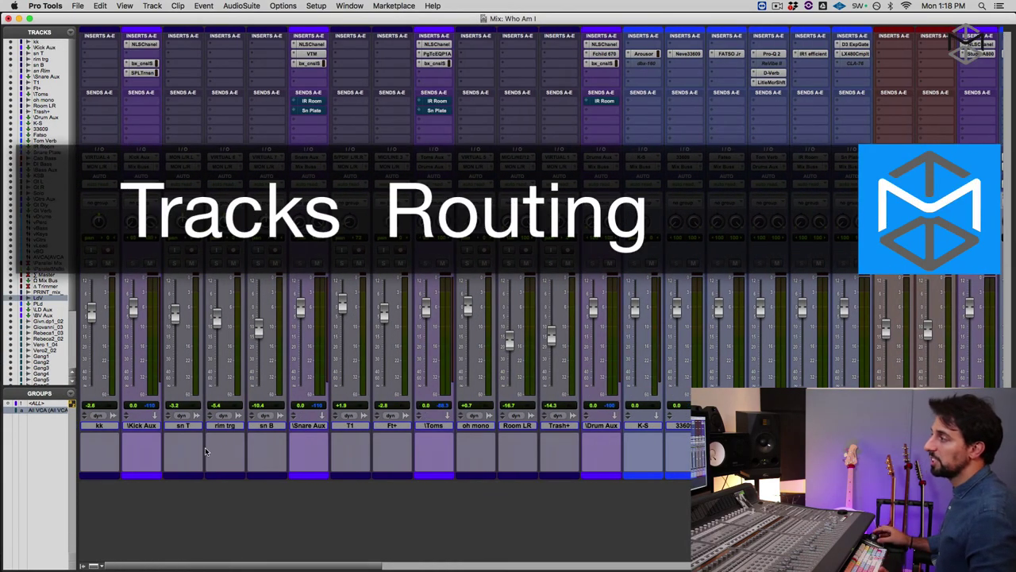
{"action": "left_click", "coordinate": [96, 426]}
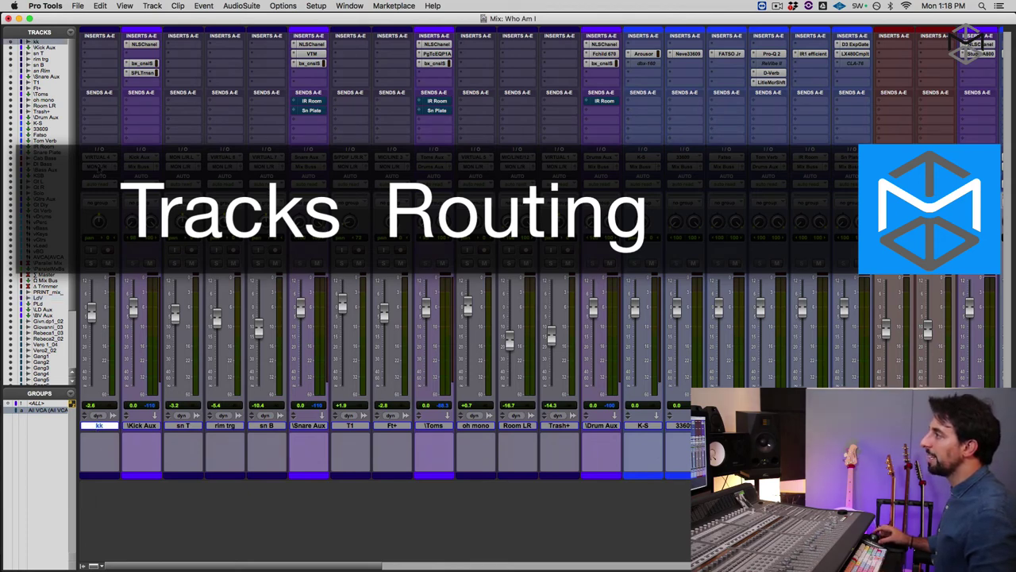
{"action": "left_click", "coordinate": [99, 166]}
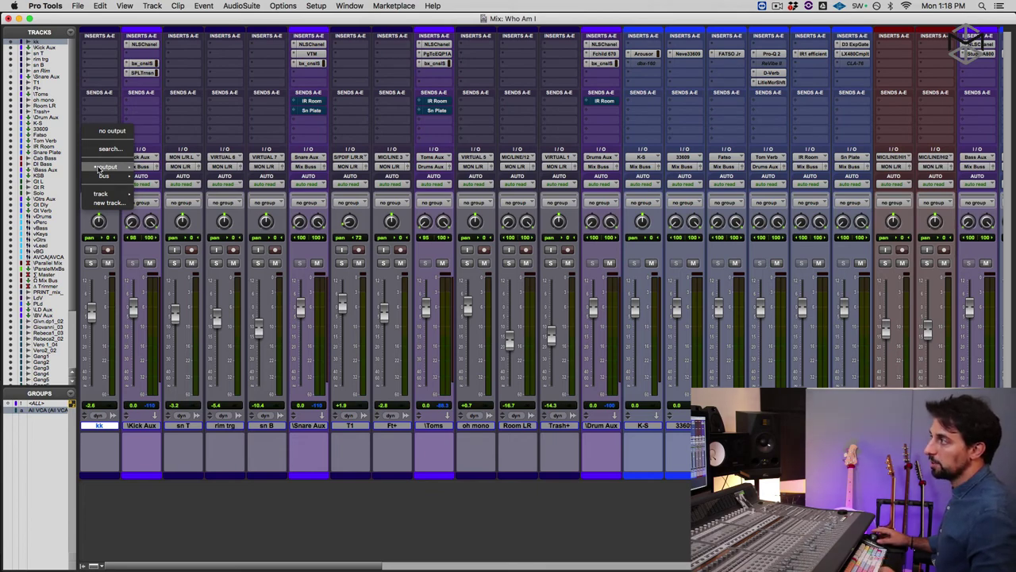
{"action": "mouse_move", "coordinate": [109, 176]}
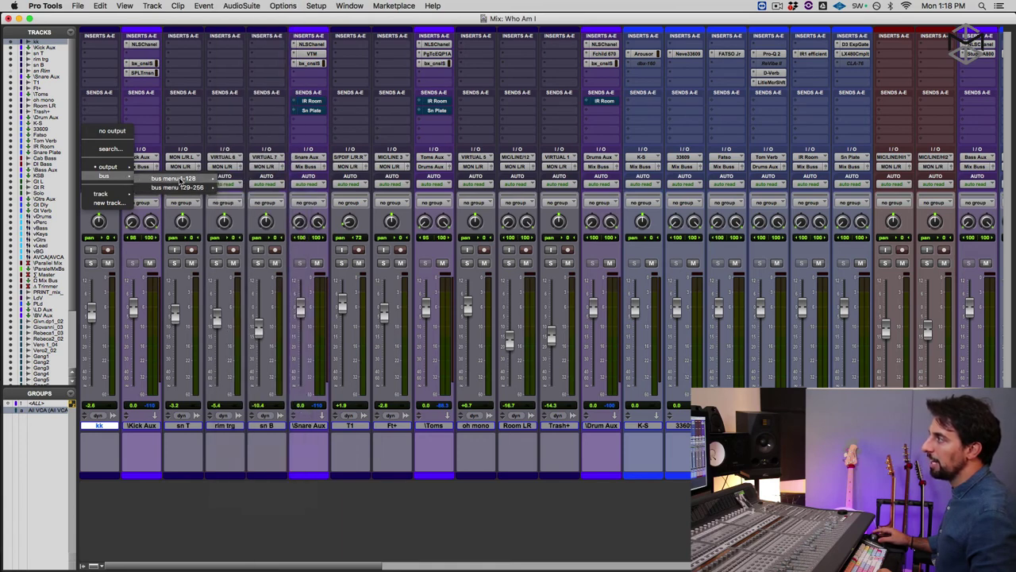
{"action": "mouse_move", "coordinate": [183, 181]}
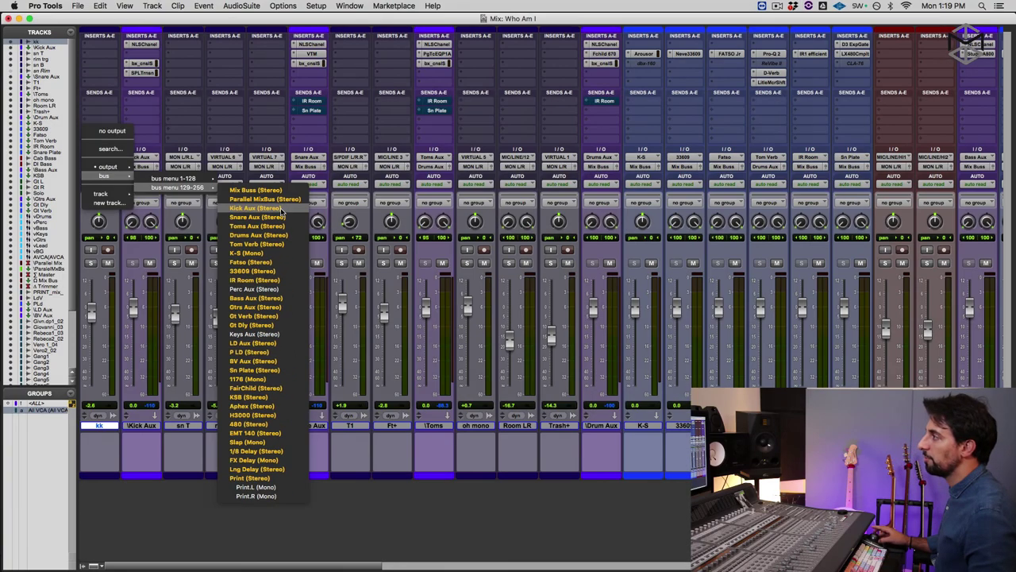
{"action": "left_click", "coordinate": [281, 210]}
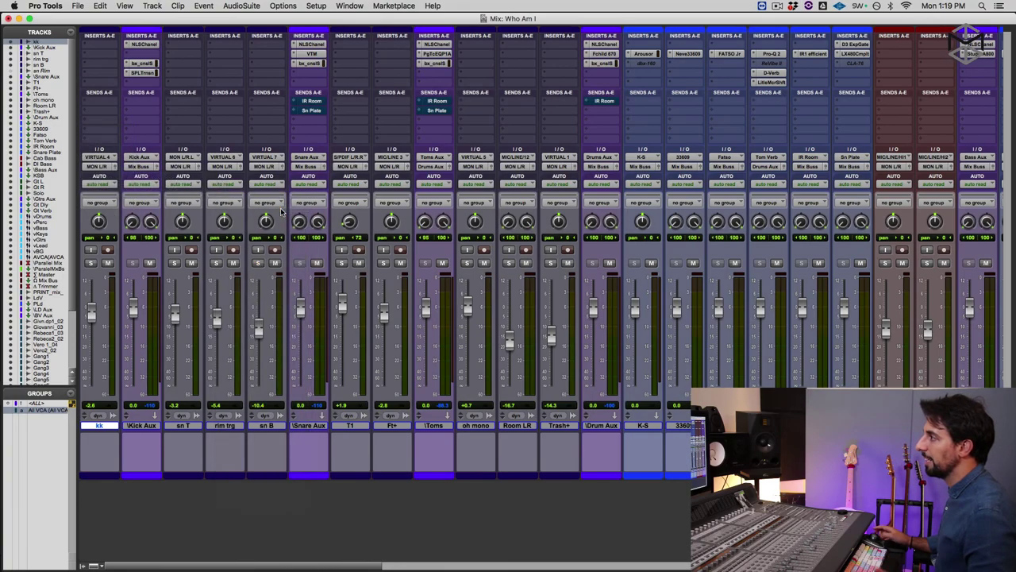
- Route the outputs of sn T, rim trg and sn B together to the Snare Aux (Stereo) bus
{"action": "left_click", "coordinate": [183, 426]}
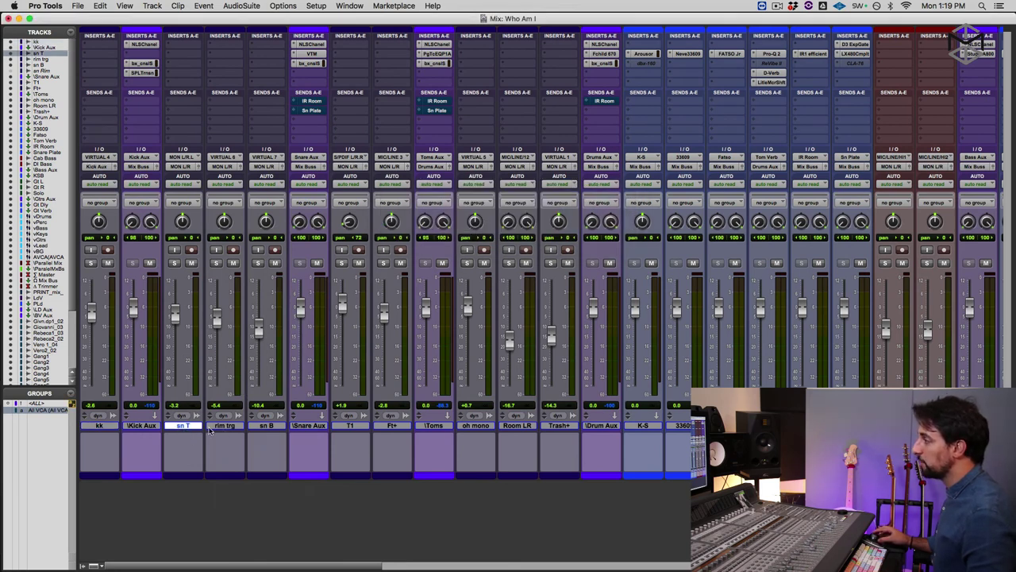
{"action": "left_click", "coordinate": [225, 429], "text": "shift"}
{"action": "left_click", "coordinate": [266, 428], "text": "shift"}
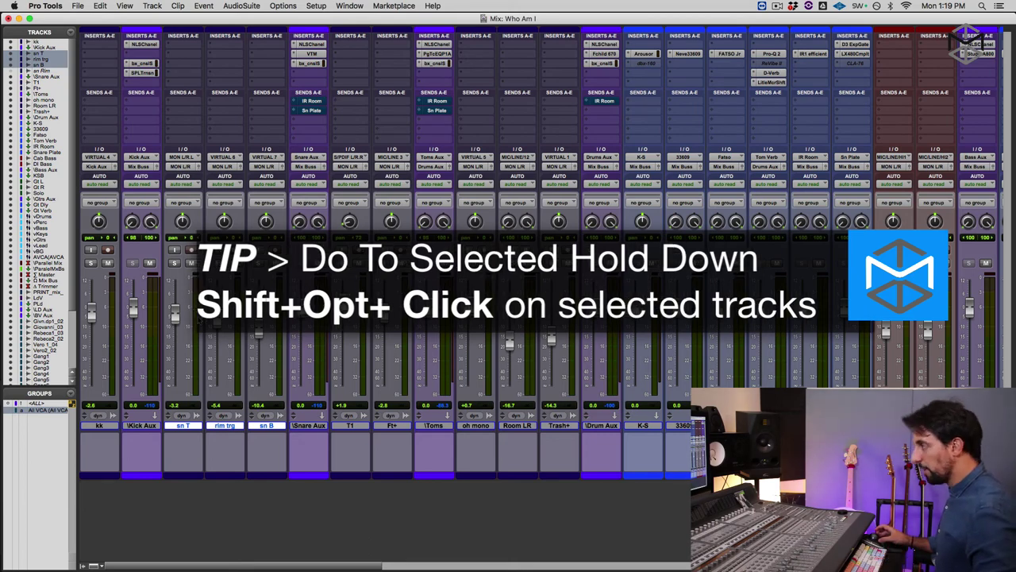
{"action": "left_click", "coordinate": [182, 167]}
{"action": "mouse_move", "coordinate": [262, 178]}
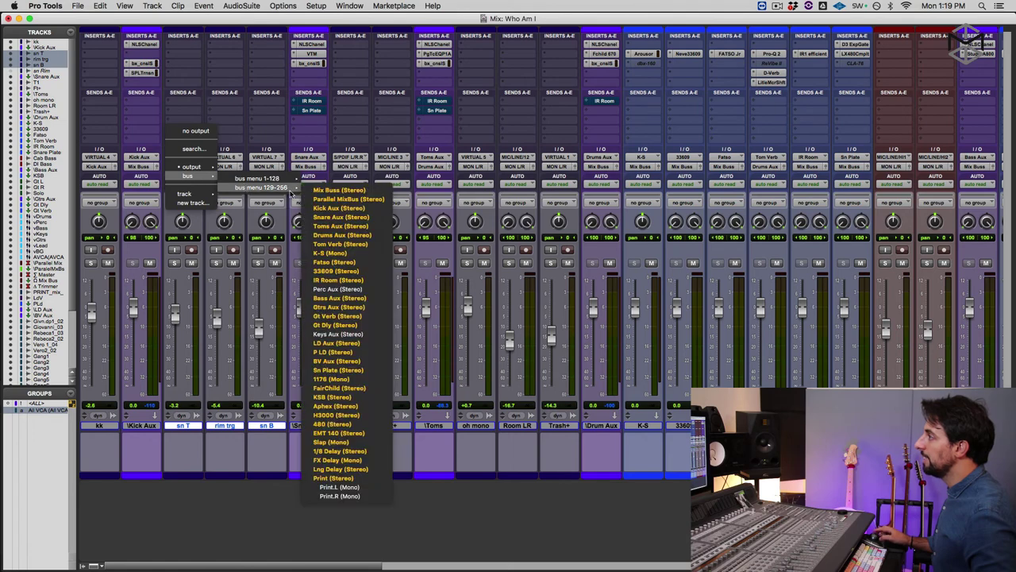
{"action": "left_click", "coordinate": [371, 216], "text": "alt+shift"}
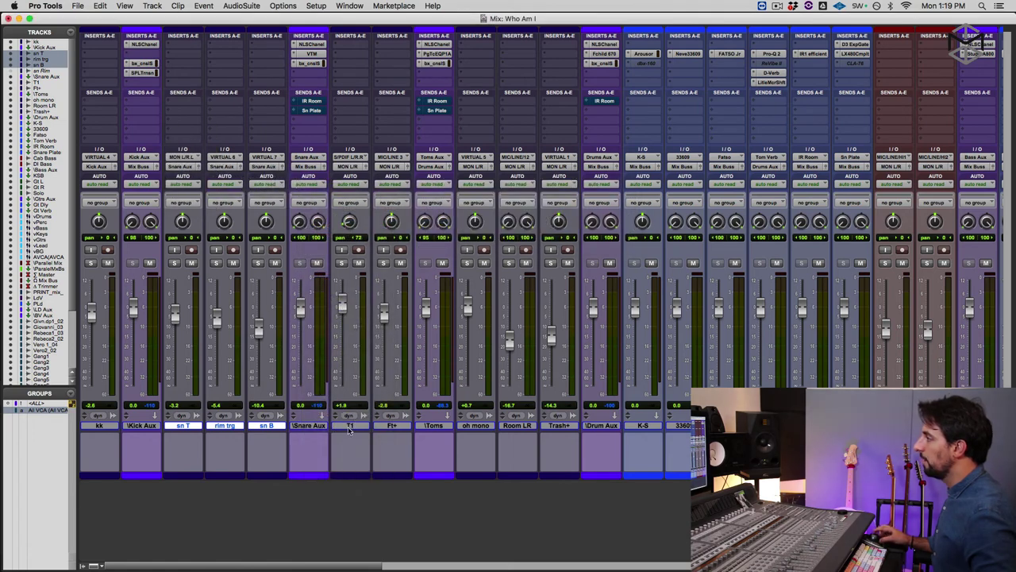
- Route the outputs of the T1 and Ft+ tracks together to the Toms Aux (Stereo) bus
{"action": "left_click_drag", "start_coordinate": [348, 426], "coordinate": [391, 426]}
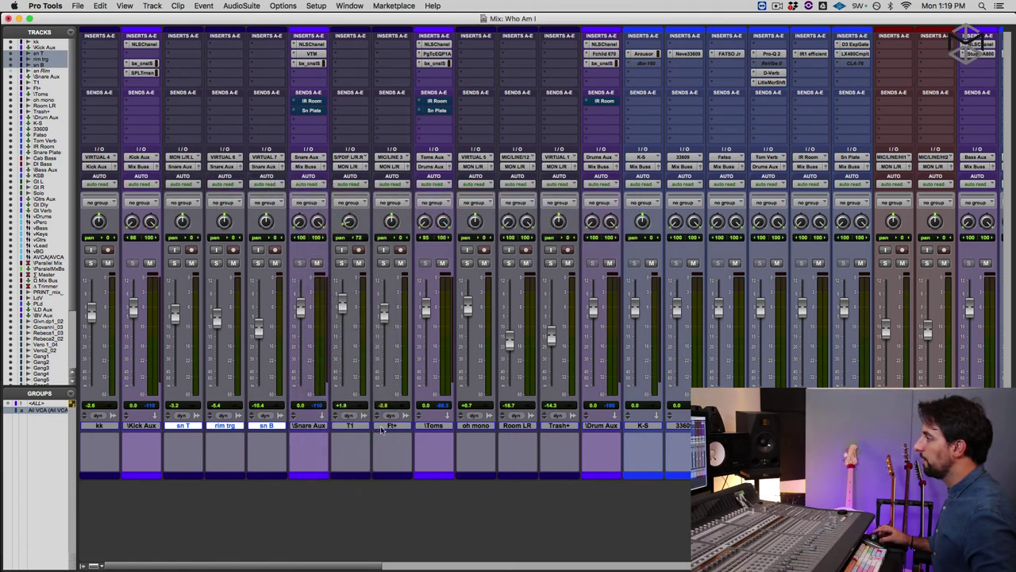
{"action": "left_click", "coordinate": [343, 168]}
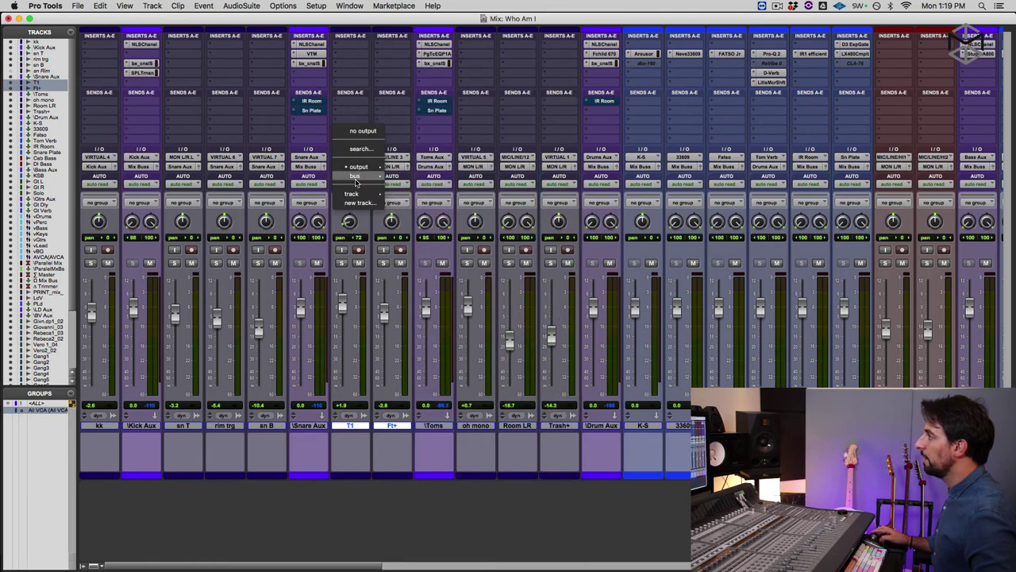
{"action": "mouse_move", "coordinate": [379, 175]}
{"action": "mouse_move", "coordinate": [438, 188]}
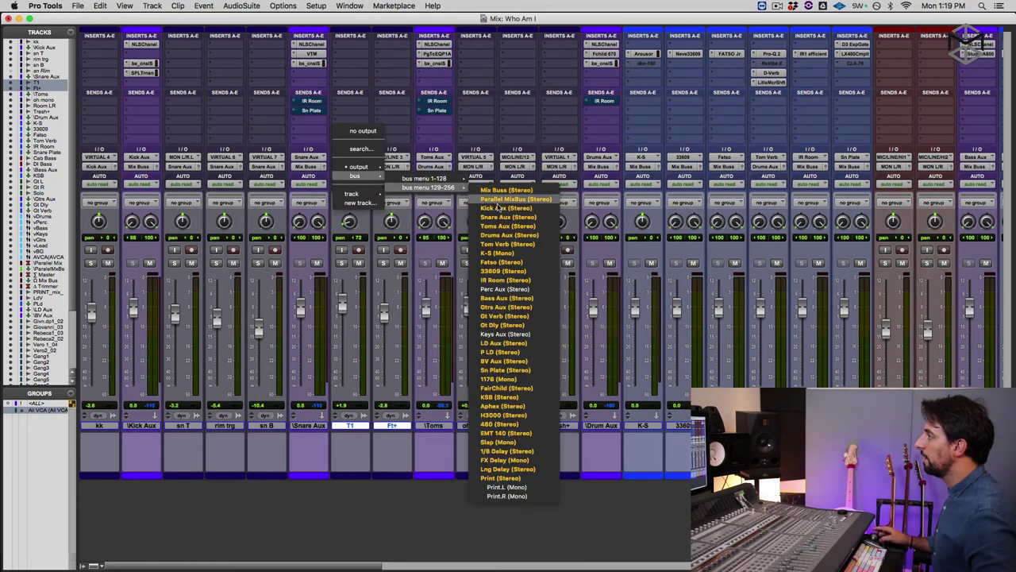
{"action": "left_click", "coordinate": [522, 227], "text": "alt+shift"}
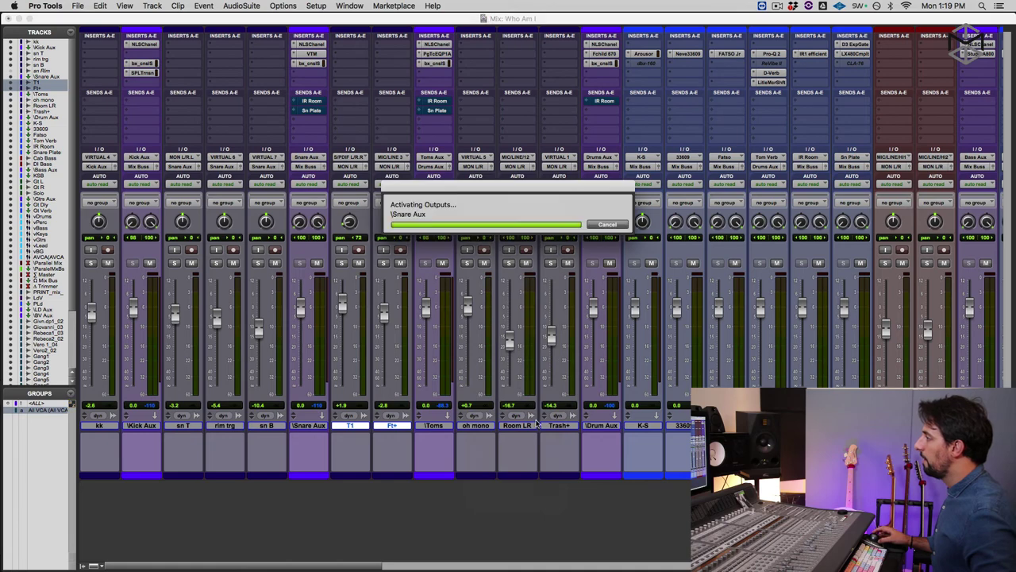
- Route the outputs of the oh mono, Room LR and Trash+ tracks together to the Drums Aux (Stereo) bus
{"action": "left_click", "coordinate": [479, 426]}
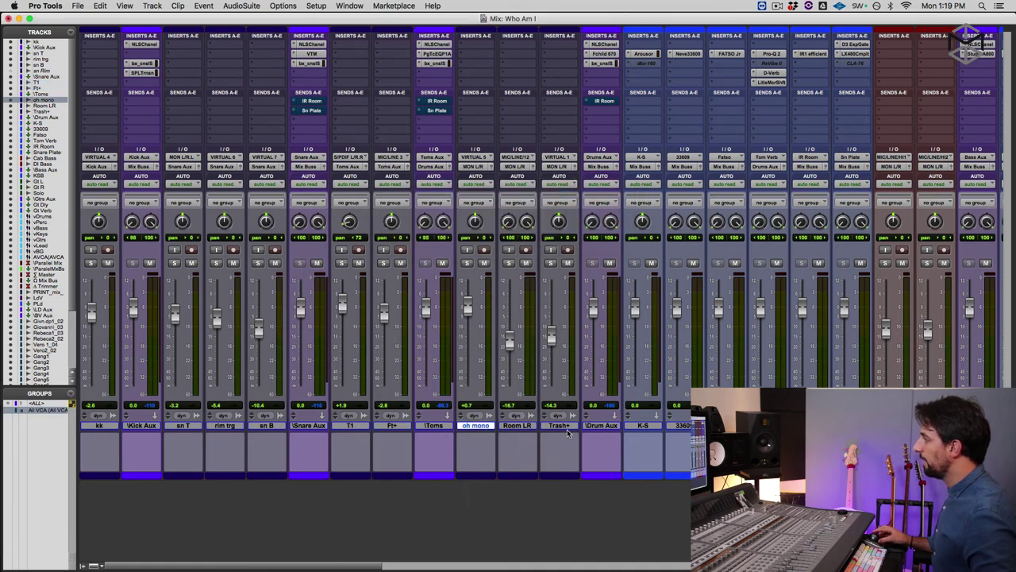
{"action": "left_click", "coordinate": [565, 429], "text": "shift"}
{"action": "left_click", "coordinate": [470, 165]}
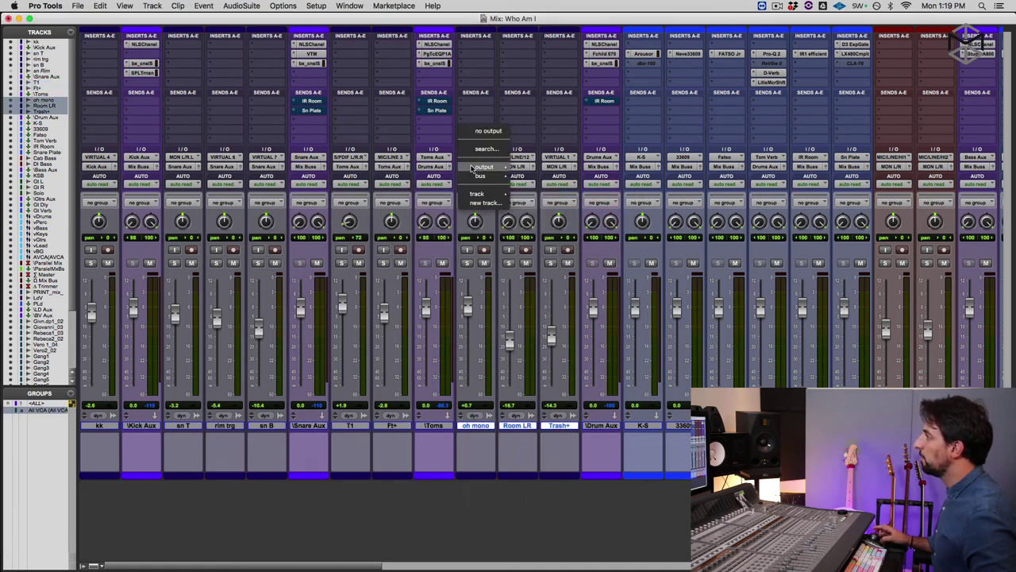
{"action": "mouse_move", "coordinate": [481, 176]}
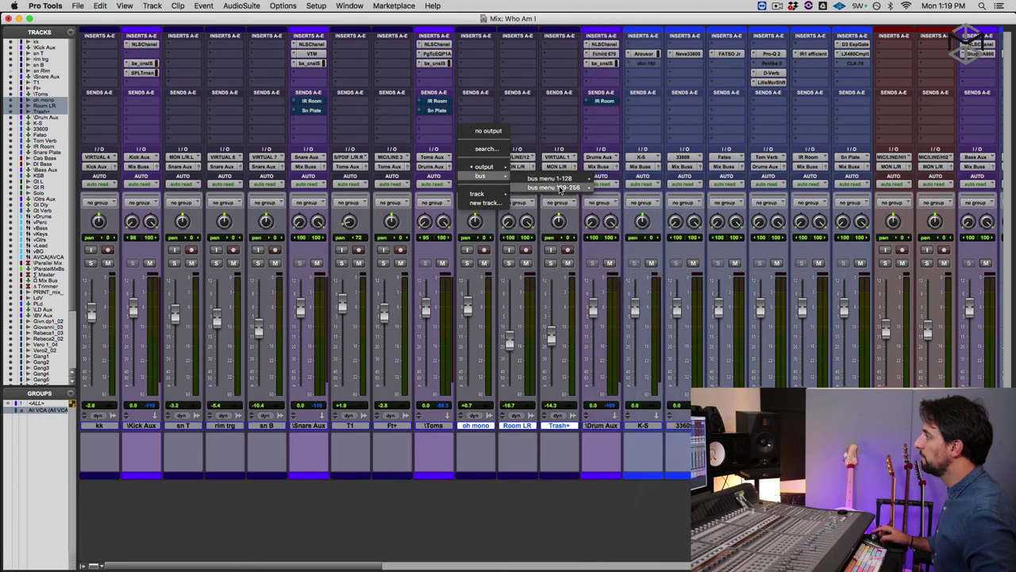
{"action": "mouse_move", "coordinate": [568, 189]}
{"action": "left_click", "coordinate": [656, 235]}
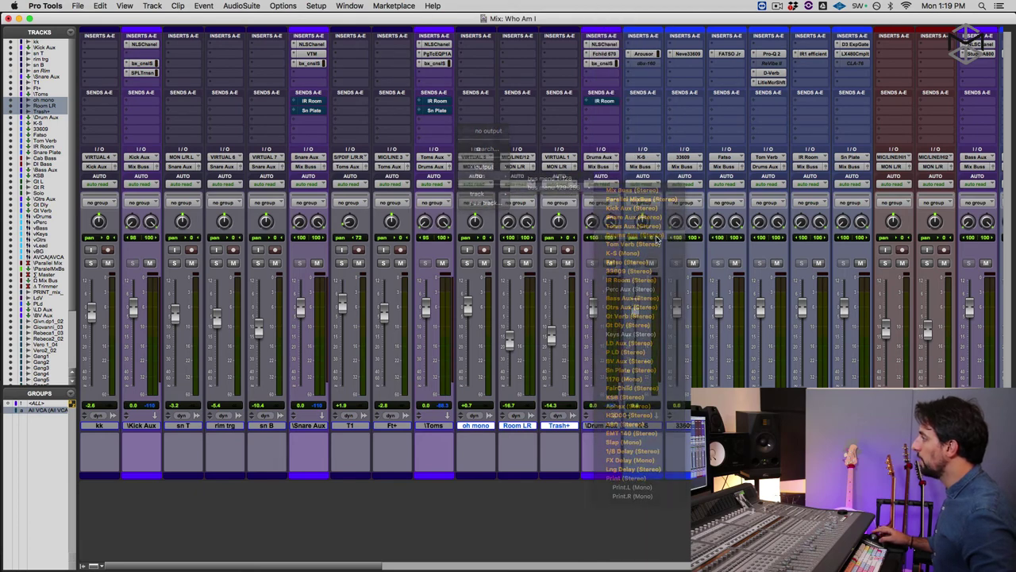
- Route the outputs of the Cab Bass and DI Bass tracks together to the Bass Aux (Stereo) bus
{"action": "scroll", "coordinate": [655, 438], "scroll_direction": "right", "scroll_amount": 5}
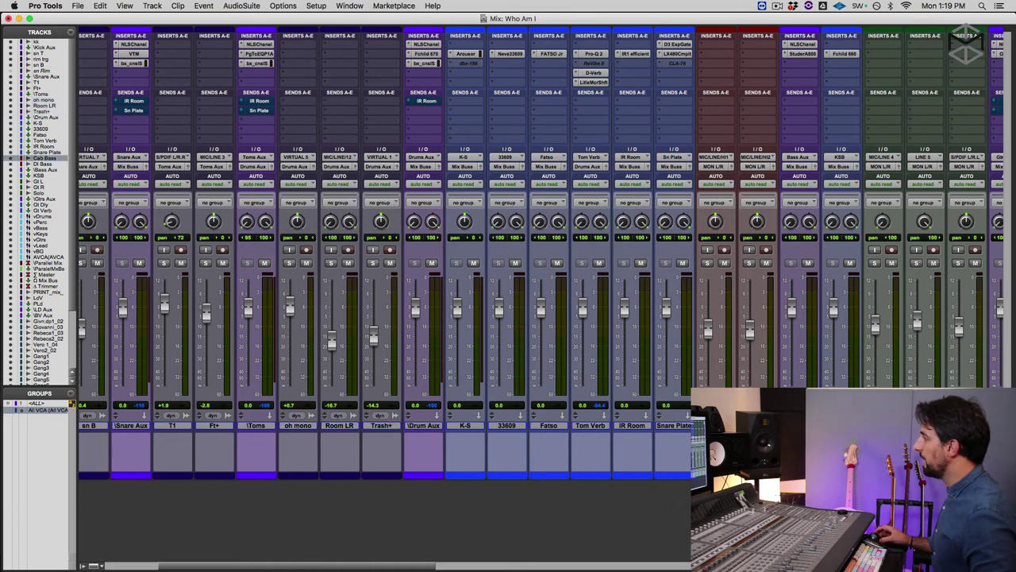
{"action": "left_click", "coordinate": [36, 164], "text": "shift"}
{"action": "left_click", "coordinate": [706, 166]}
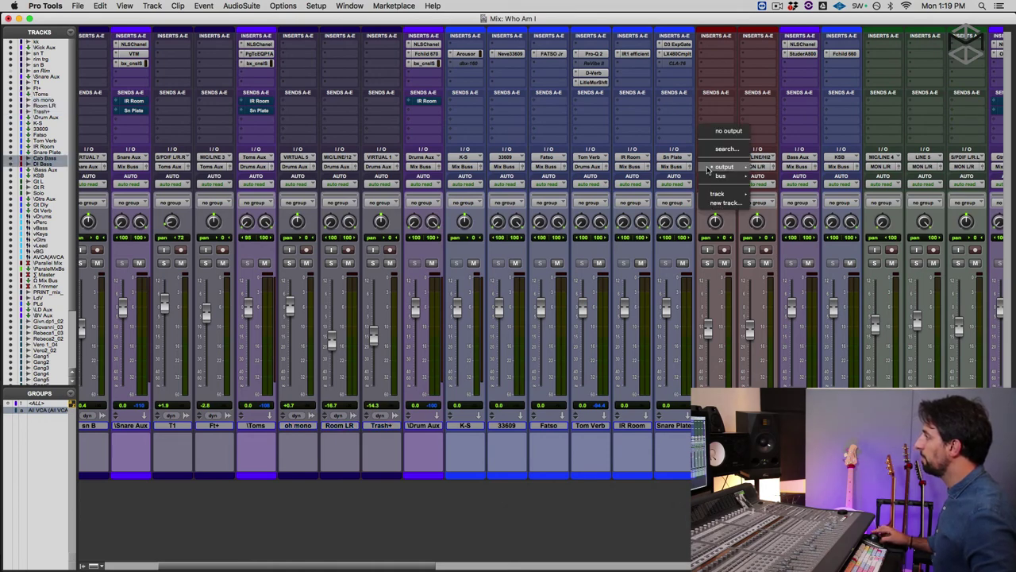
{"action": "mouse_move", "coordinate": [723, 176]}
{"action": "mouse_move", "coordinate": [812, 189]}
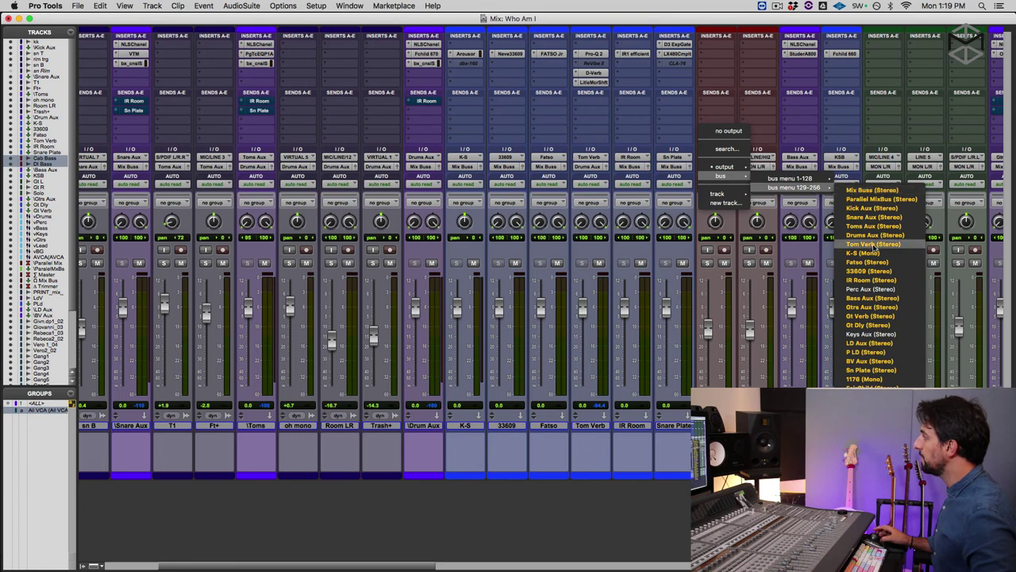
{"action": "left_click", "coordinate": [900, 300]}
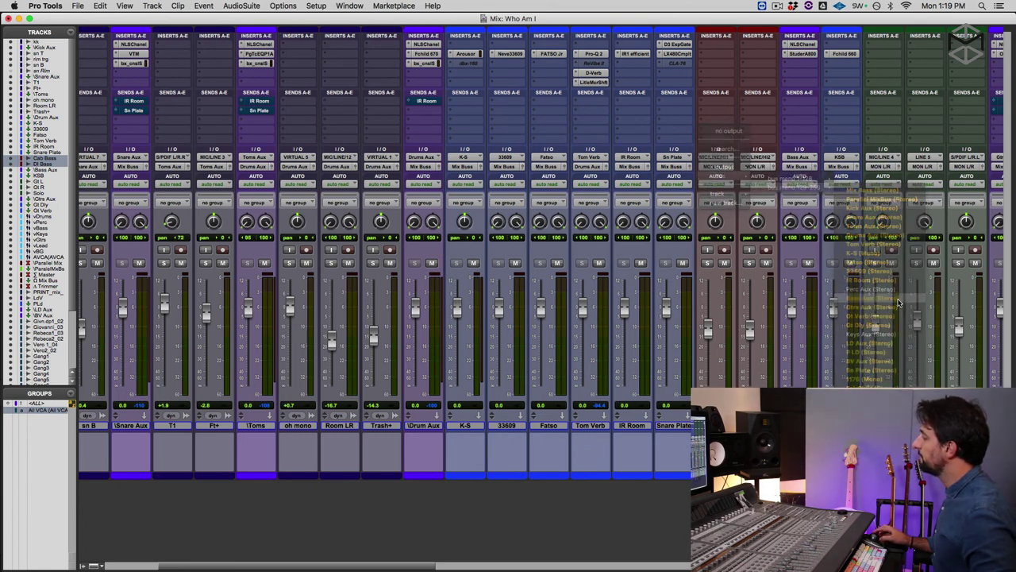
- Route the outputs of the Gt L, Gt R and Solo tracks together to the Gtrs Aux (Stereo) bus
{"action": "scroll", "coordinate": [540, 254], "scroll_direction": "right", "scroll_amount": 8}
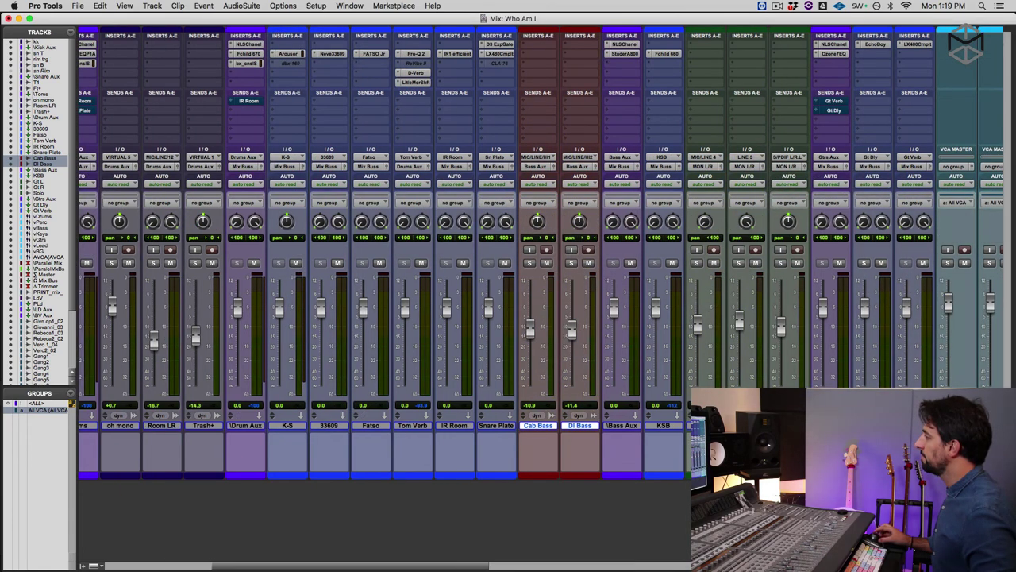
{"action": "left_click", "coordinate": [589, 427]}
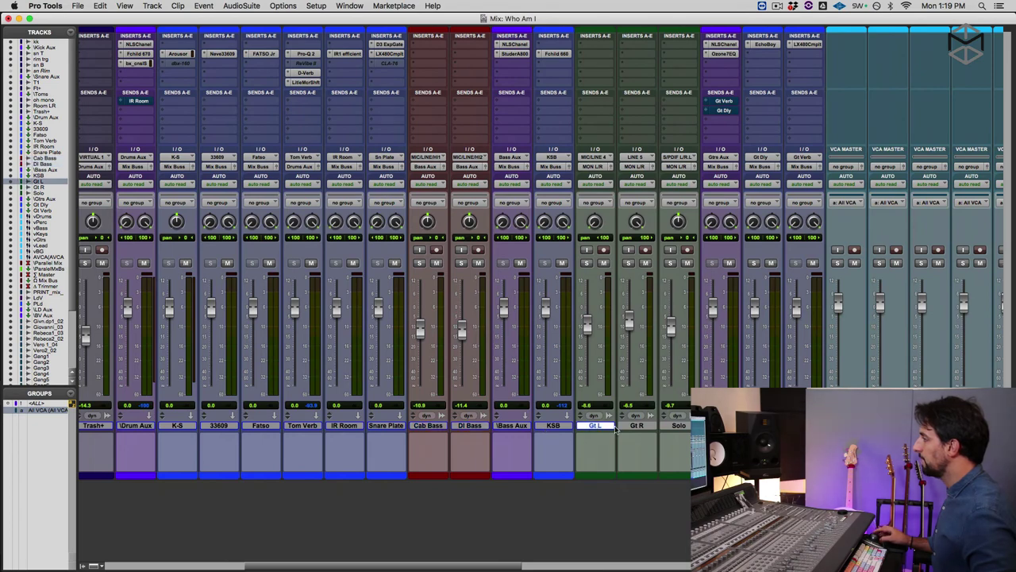
{"action": "left_click", "coordinate": [679, 426], "text": "shift"}
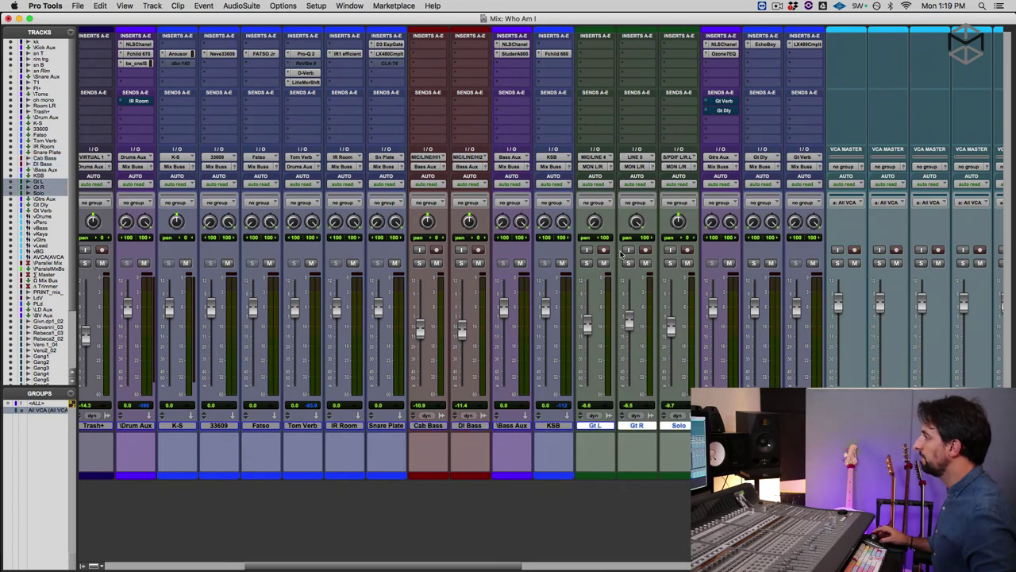
{"action": "left_click", "coordinate": [588, 167]}
{"action": "mouse_move", "coordinate": [601, 176]}
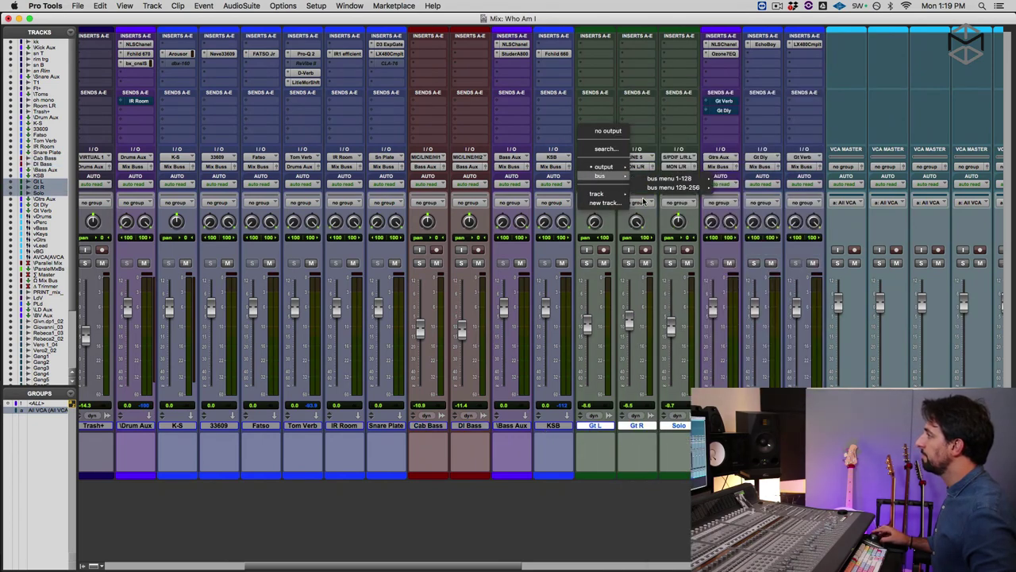
{"action": "mouse_move", "coordinate": [671, 188]}
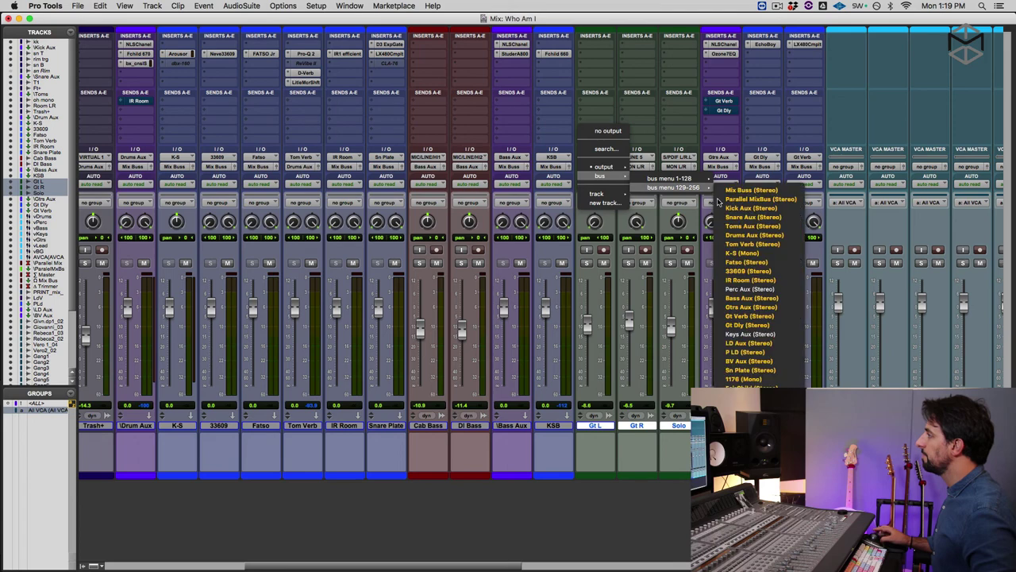
{"action": "left_click", "coordinate": [751, 307], "text": "alt+shift"}
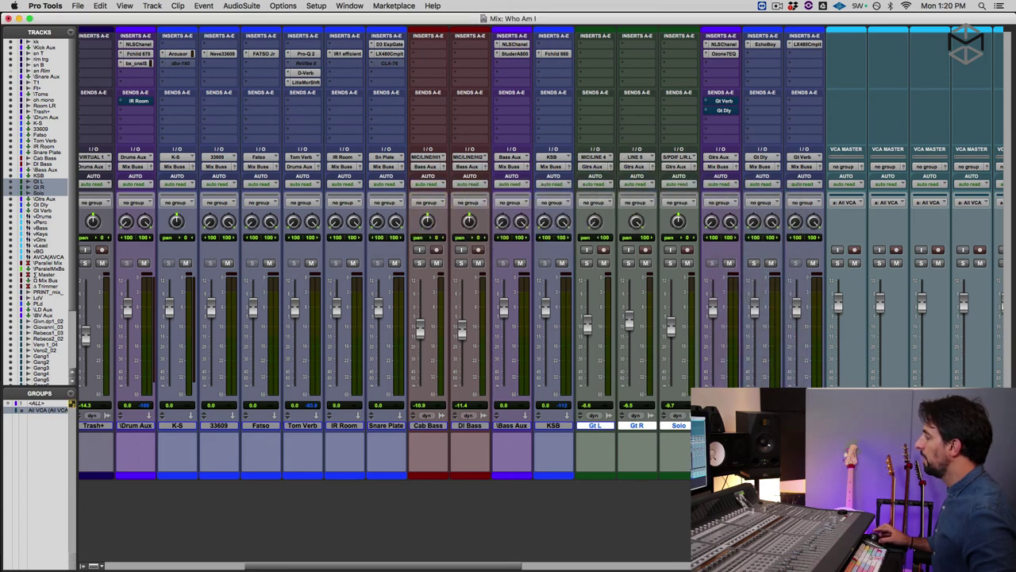
- Route the output of the LdV track to the LD Aux (Stereo) bus
{"action": "scroll", "coordinate": [381, 254], "scroll_direction": "right", "scroll_amount": 15}
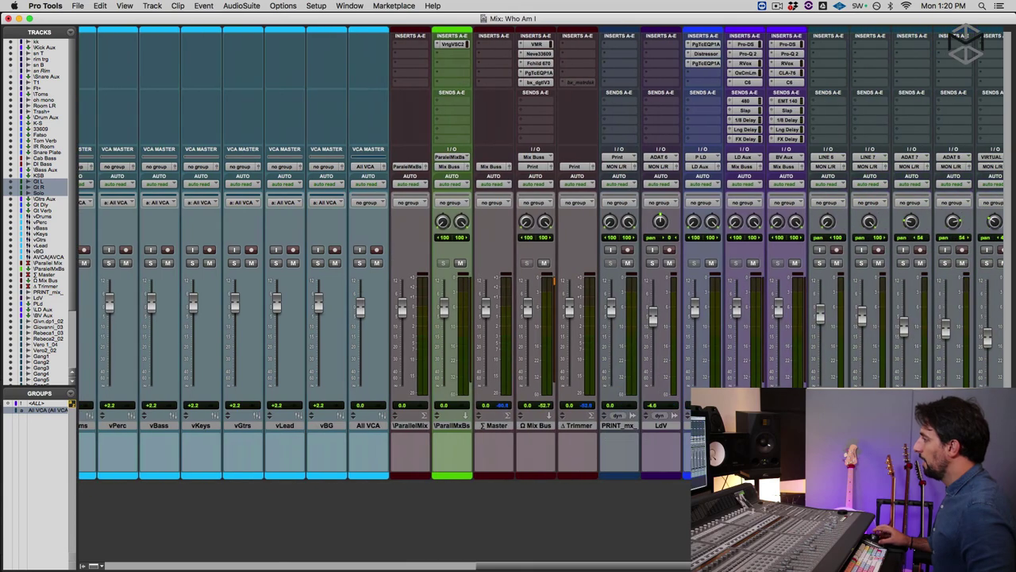
{"action": "left_click", "coordinate": [655, 426]}
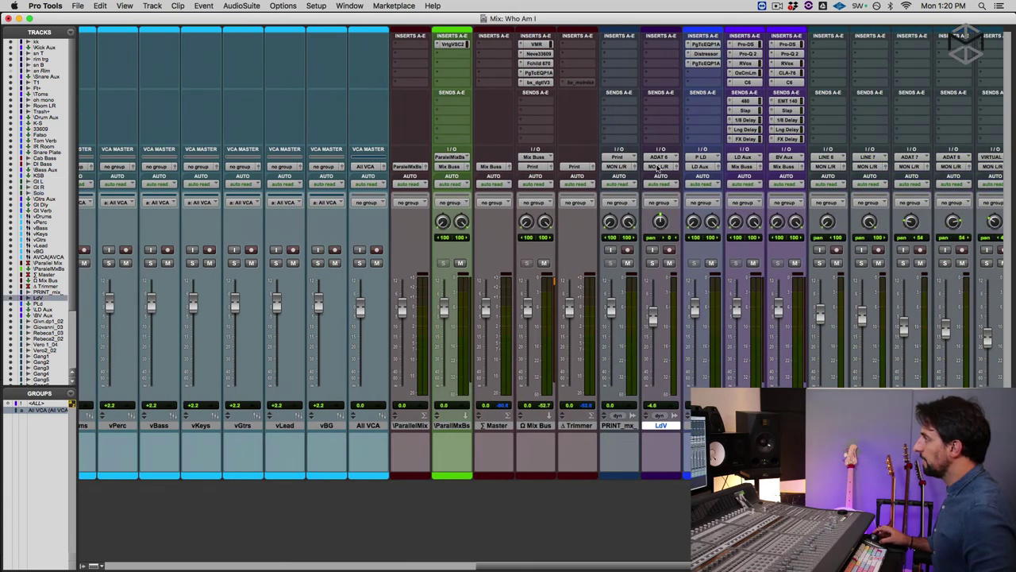
{"action": "left_click", "coordinate": [657, 168]}
{"action": "mouse_move", "coordinate": [667, 176]}
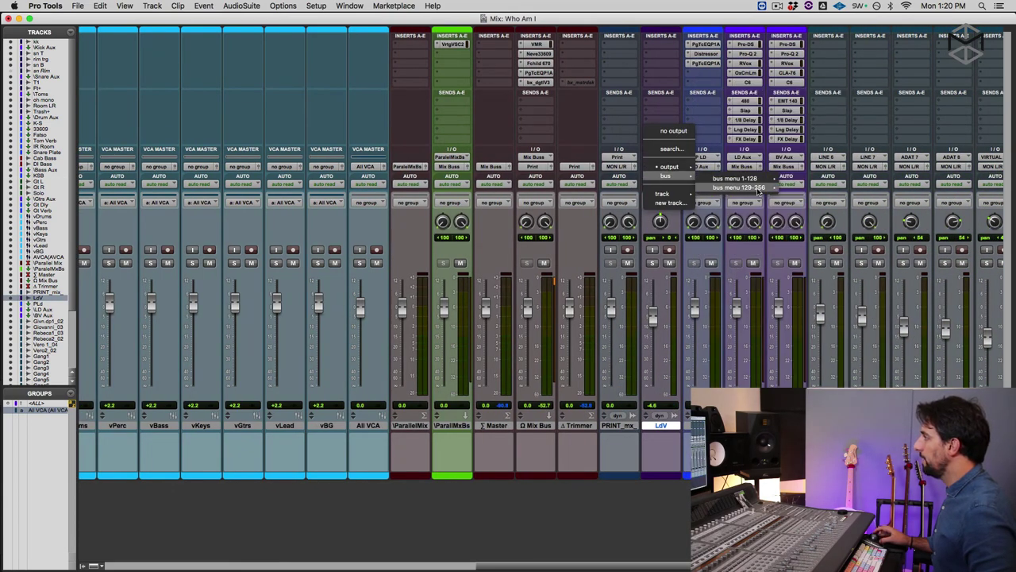
{"action": "mouse_move", "coordinate": [738, 188]}
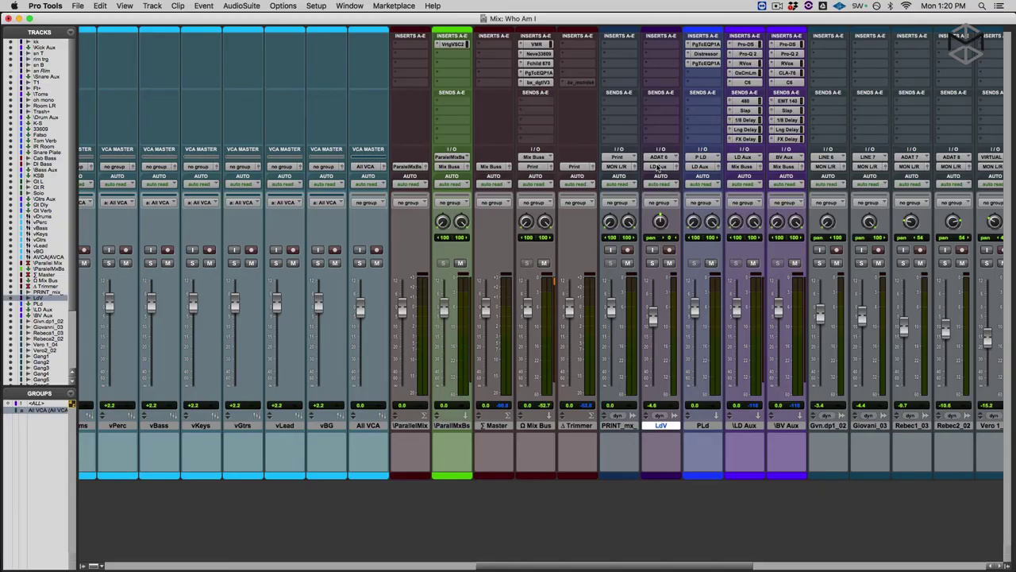
- Add the P LD (Stereo) bus as a second output of the LdV track, alongside LD Aux
{"action": "left_click", "coordinate": [672, 146]}
{"action": "mouse_move", "coordinate": [615, 155]}
{"action": "mouse_move", "coordinate": [694, 172]}
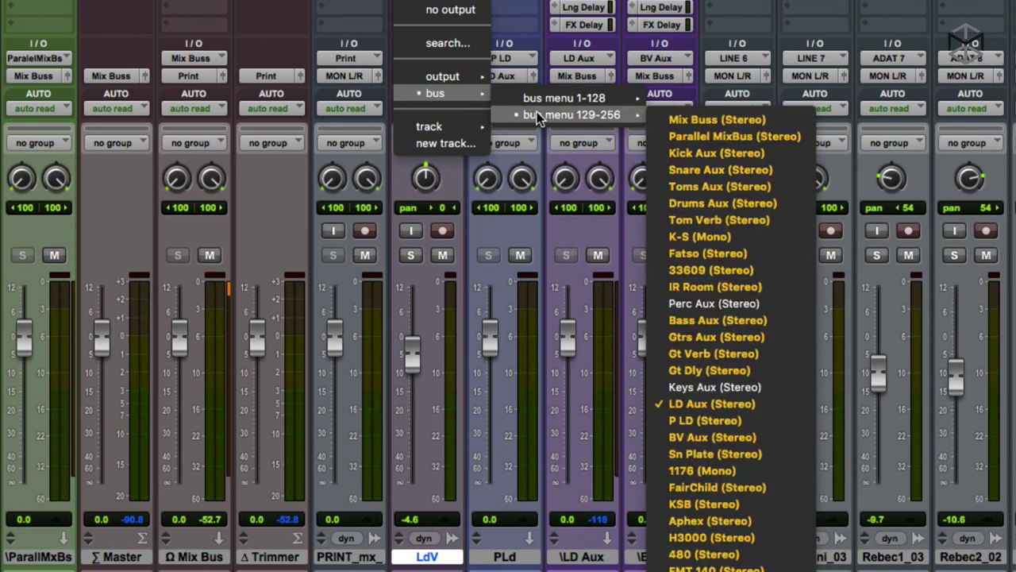
{"action": "left_click", "coordinate": [760, 419], "text": "ctrl"}
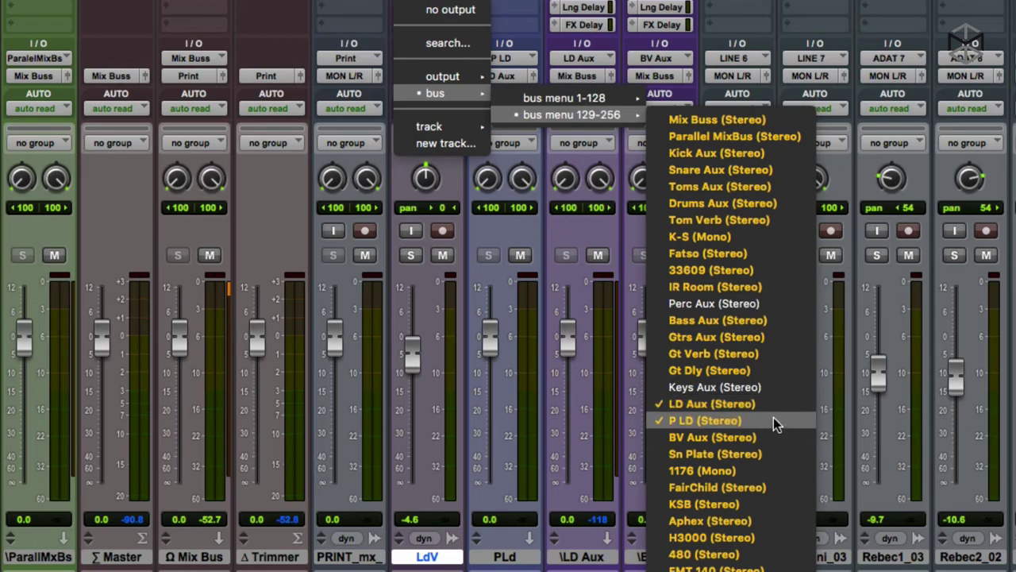
{"action": "left_click", "coordinate": [496, 565]}
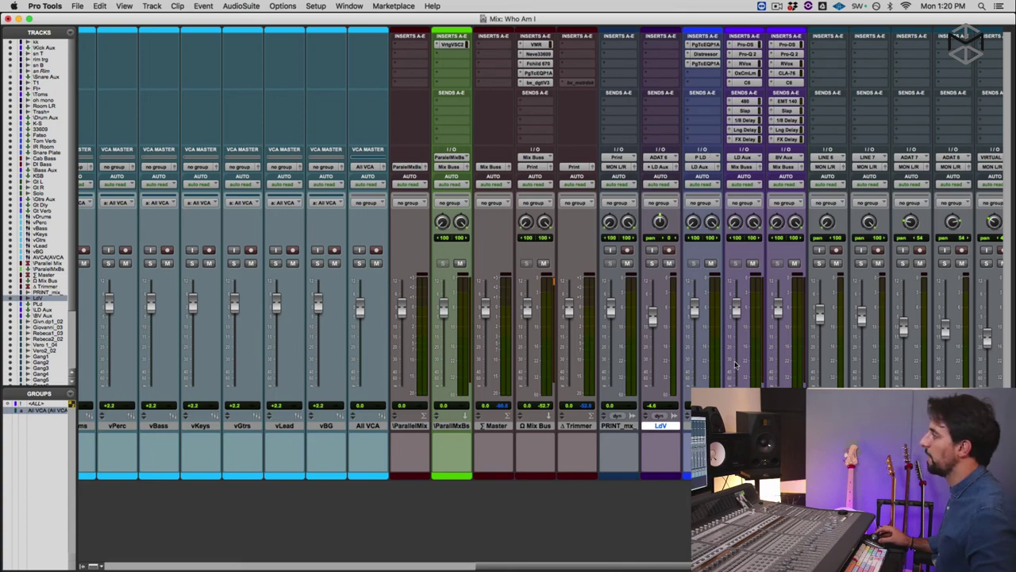
- Route the outputs of all the backing vocal and Gang tracks together to the BV Aux (Stereo) bus
{"action": "scroll", "coordinate": [738, 367], "scroll_direction": "right", "scroll_amount": 5}
{"action": "left_click", "coordinate": [651, 427]}
{"action": "scroll", "coordinate": [651, 427], "scroll_direction": "right", "scroll_amount": 8}
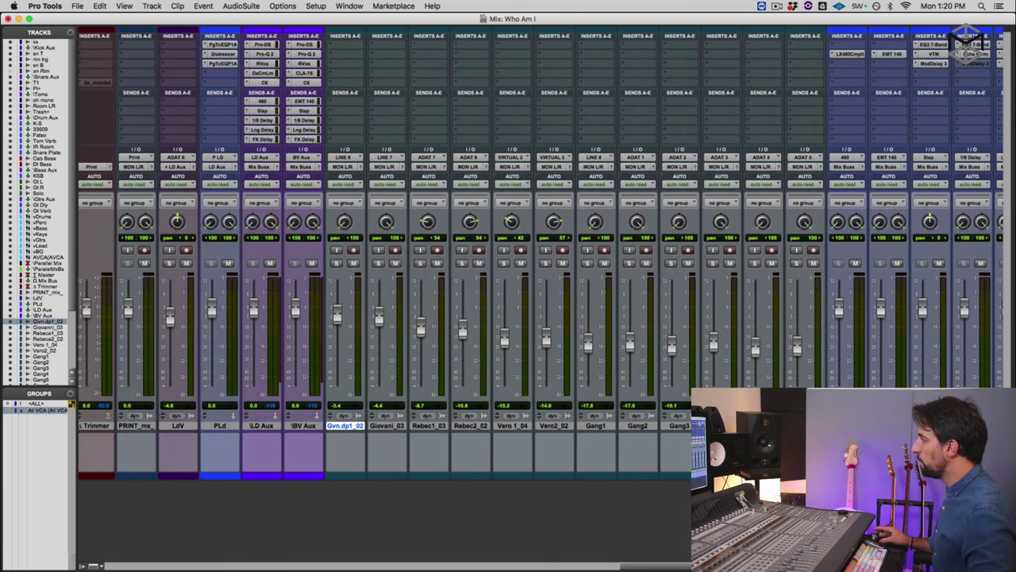
{"action": "left_click", "coordinate": [32, 379], "text": "shift"}
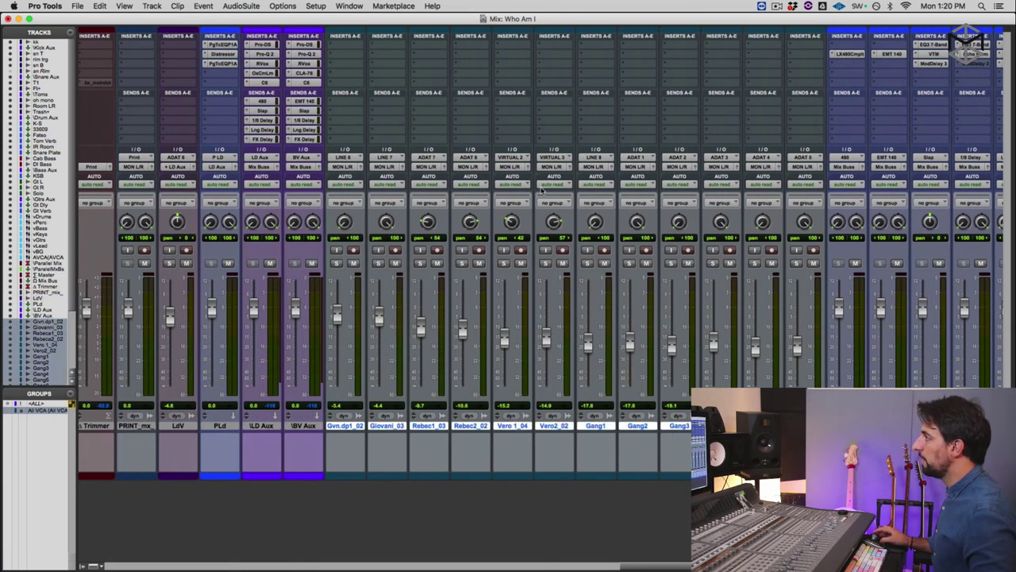
{"action": "left_click", "coordinate": [337, 169]}
{"action": "mouse_move", "coordinate": [351, 176]}
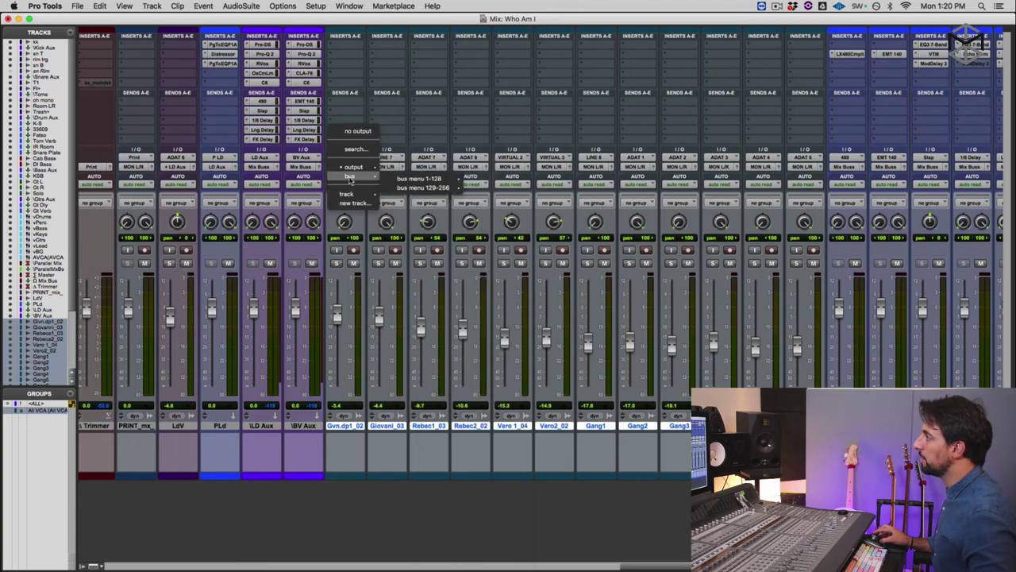
{"action": "mouse_move", "coordinate": [424, 188]}
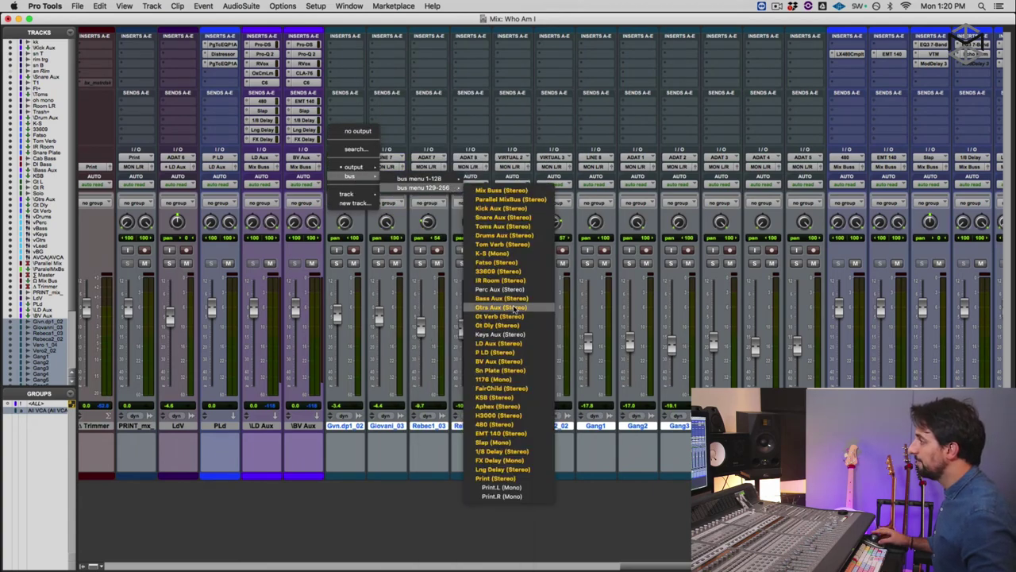
{"action": "left_click", "coordinate": [520, 364]}
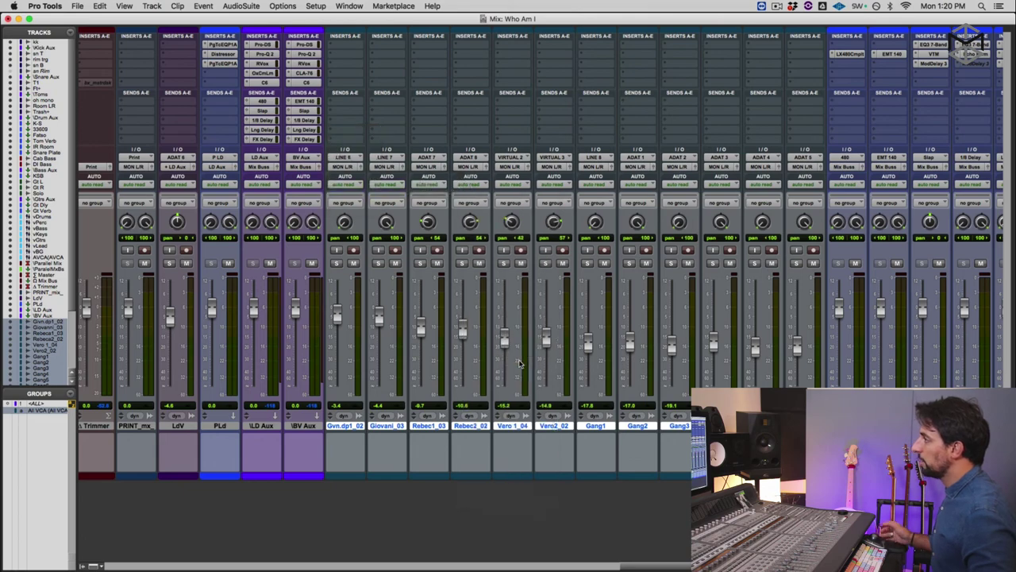
- Delete the unused Perc Aux and Keys Aux bus paths in the I/O Setup and apply the changes
{"action": "scroll", "coordinate": [535, 384], "scroll_direction": "left", "scroll_amount": 15}
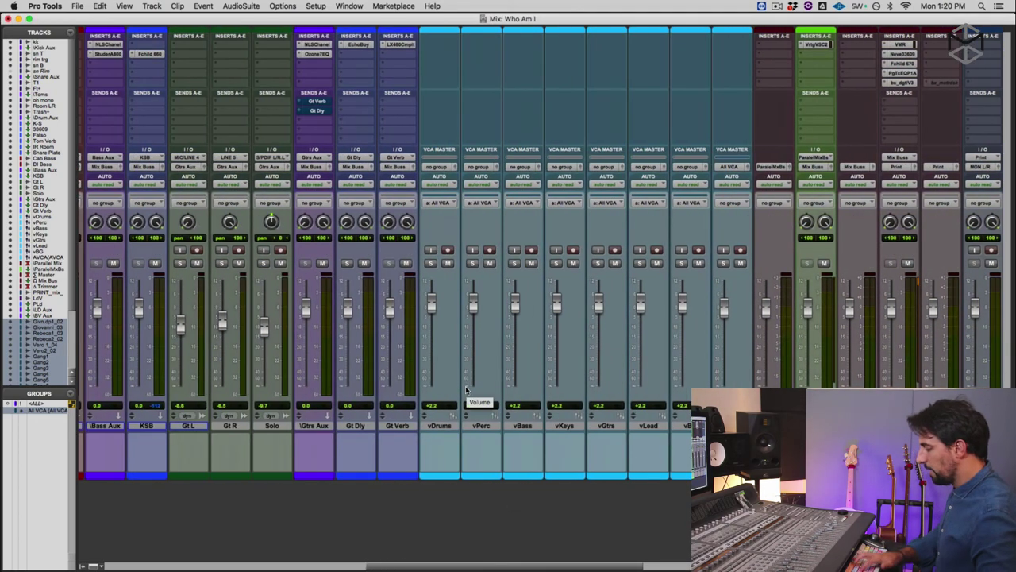
{"action": "key", "text": "super+alt+i"}
{"action": "scroll", "coordinate": [336, 211], "scroll_direction": "down", "scroll_amount": 20}
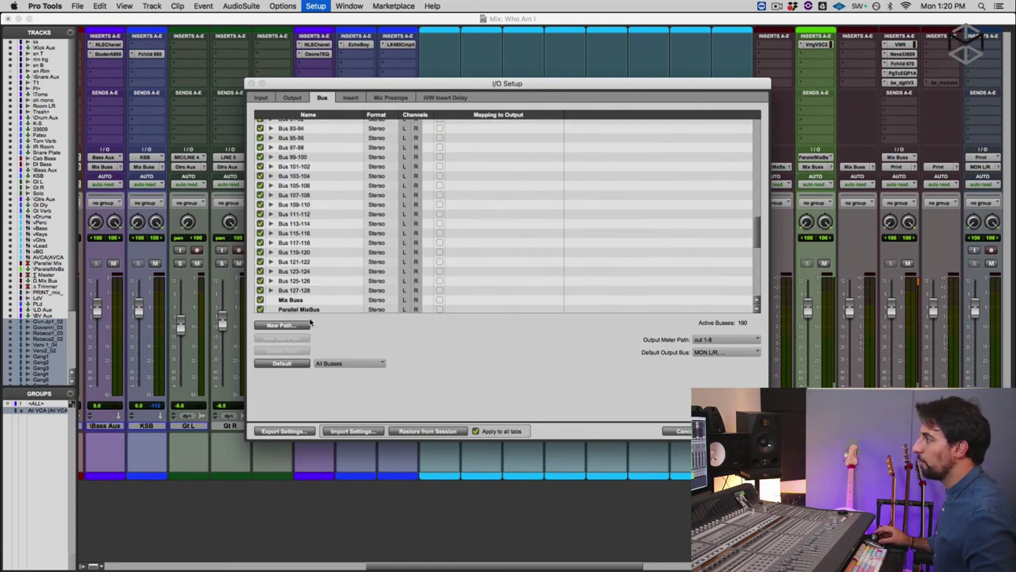
{"action": "scroll", "coordinate": [317, 294], "scroll_direction": "down", "scroll_amount": 4}
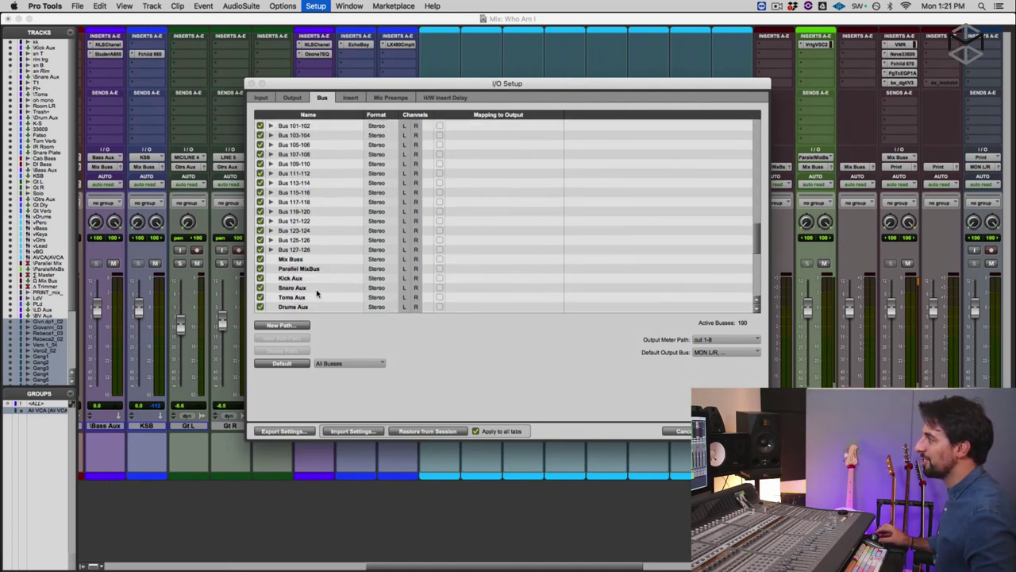
{"action": "scroll", "coordinate": [310, 256], "scroll_direction": "down", "scroll_amount": 5}
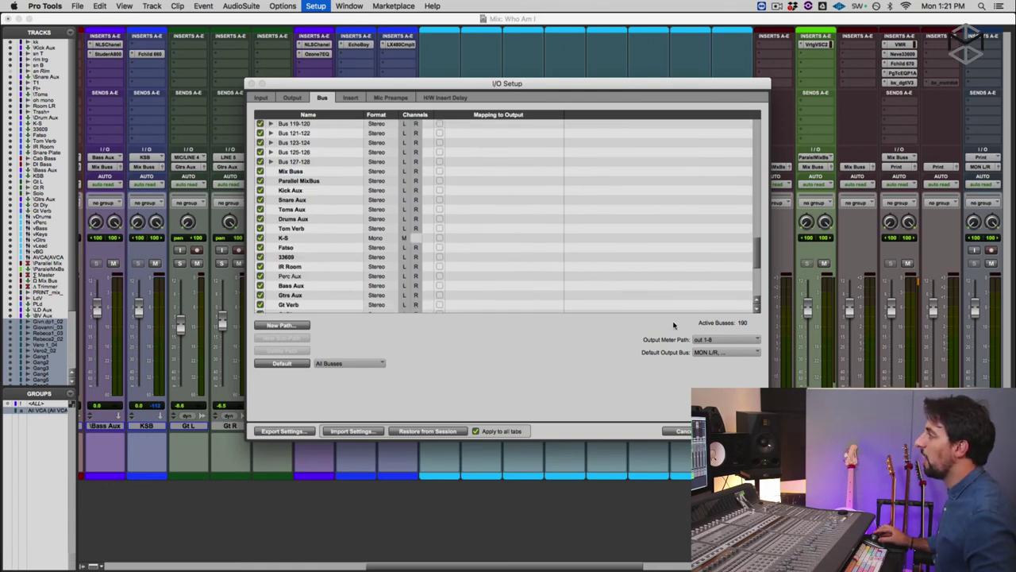
{"action": "left_click", "coordinate": [309, 278]}
{"action": "key", "text": "Delete"}
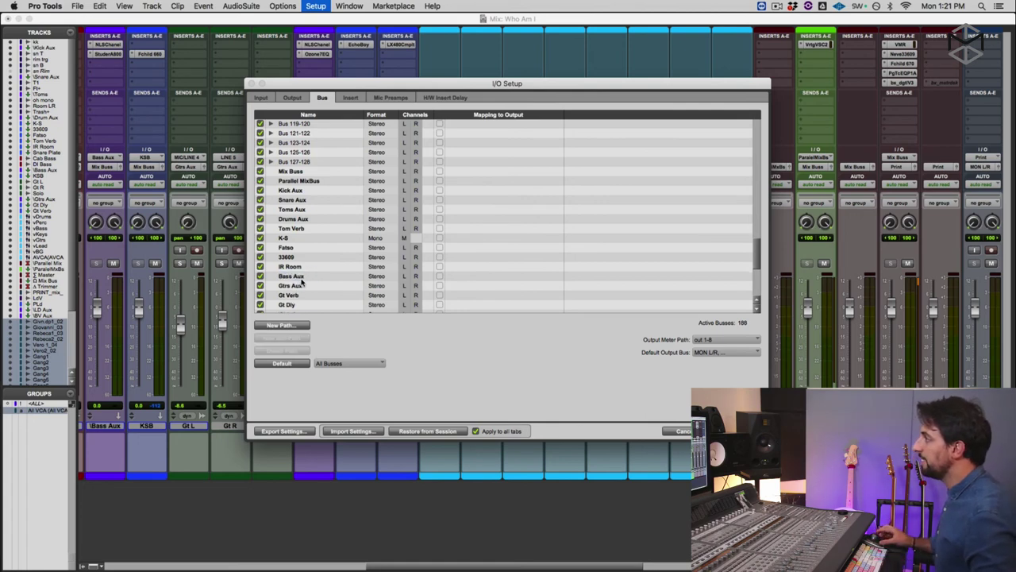
{"action": "scroll", "coordinate": [303, 284], "scroll_direction": "down", "scroll_amount": 2}
{"action": "left_click", "coordinate": [311, 295]}
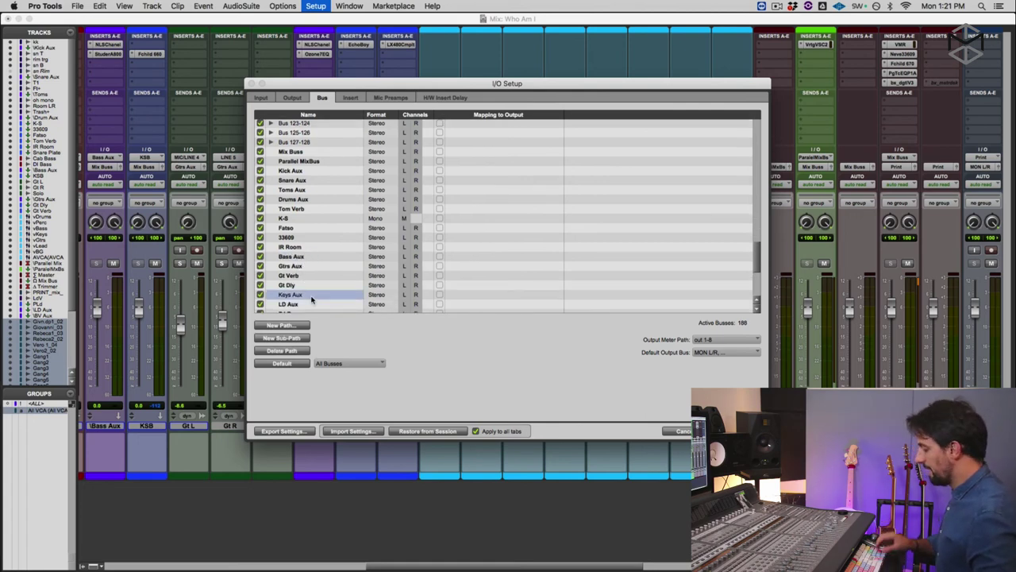
{"action": "key", "text": "Delete"}
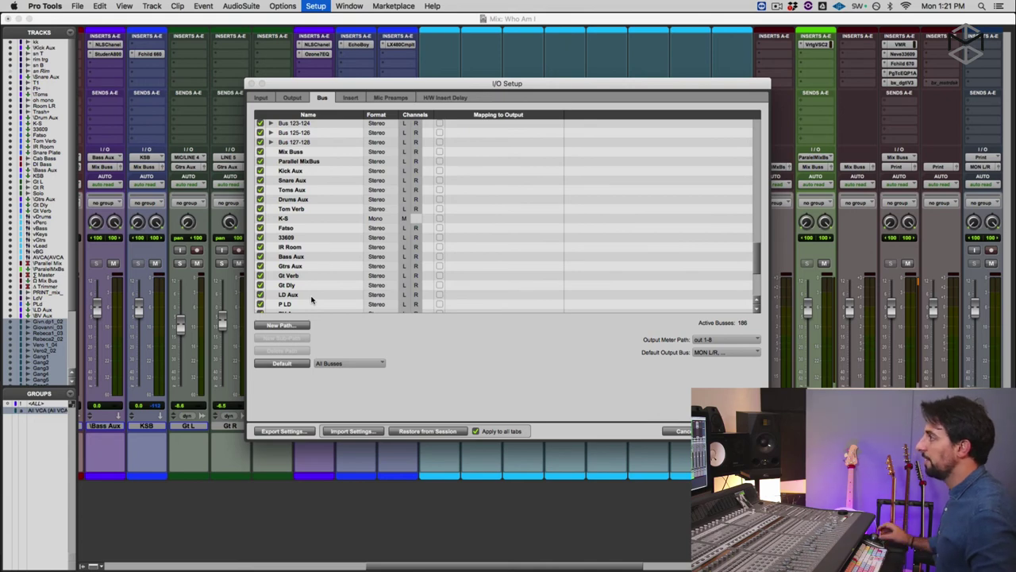
{"action": "key", "text": "Return"}
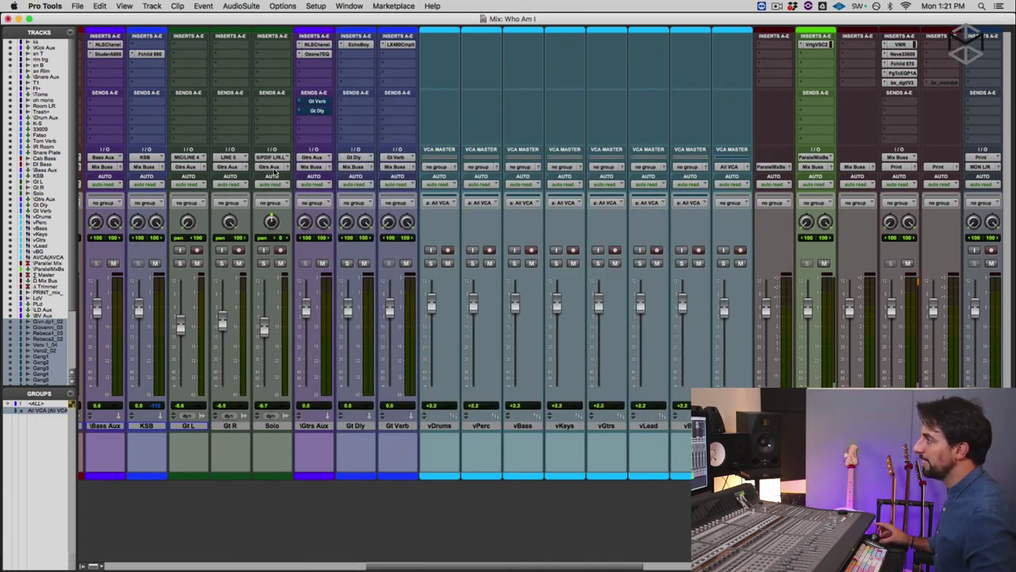
- Check the remaining named buses among the output choices of the Solo track
{"action": "left_click", "coordinate": [276, 175]}
{"action": "mouse_move", "coordinate": [278, 176]}
{"action": "mouse_move", "coordinate": [339, 187]}
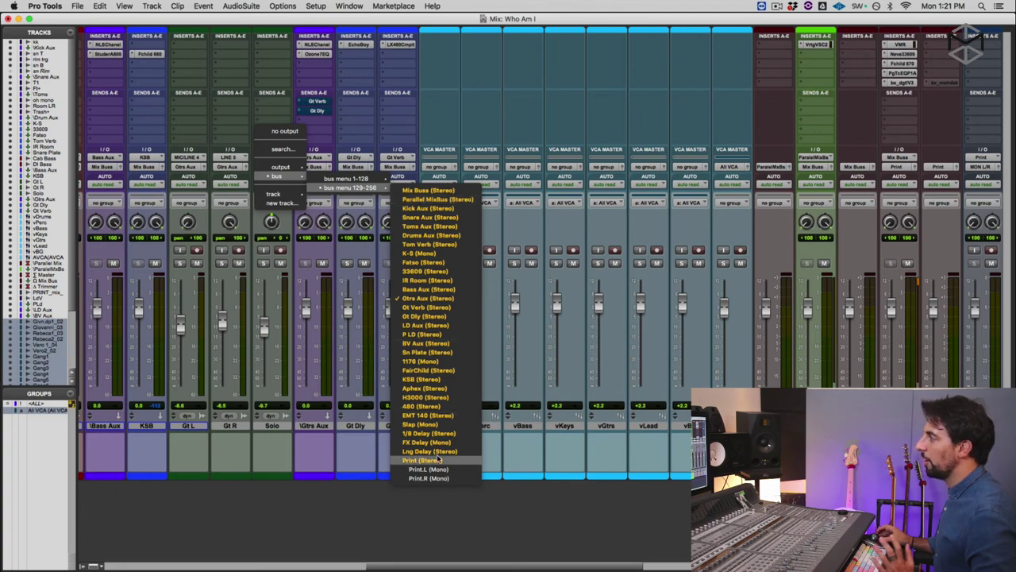
- Turn on input monitoring for the PRINT_mx_ track
{"action": "left_click", "coordinate": [501, 415]}
{"action": "scroll", "coordinate": [706, 302], "scroll_direction": "right", "scroll_amount": 5}
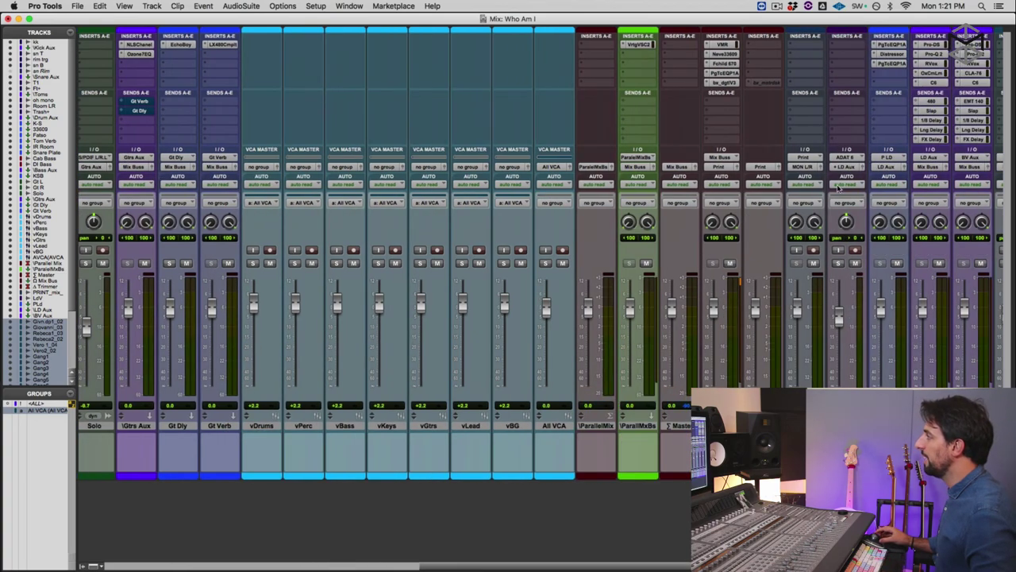
{"action": "left_click", "coordinate": [797, 250]}
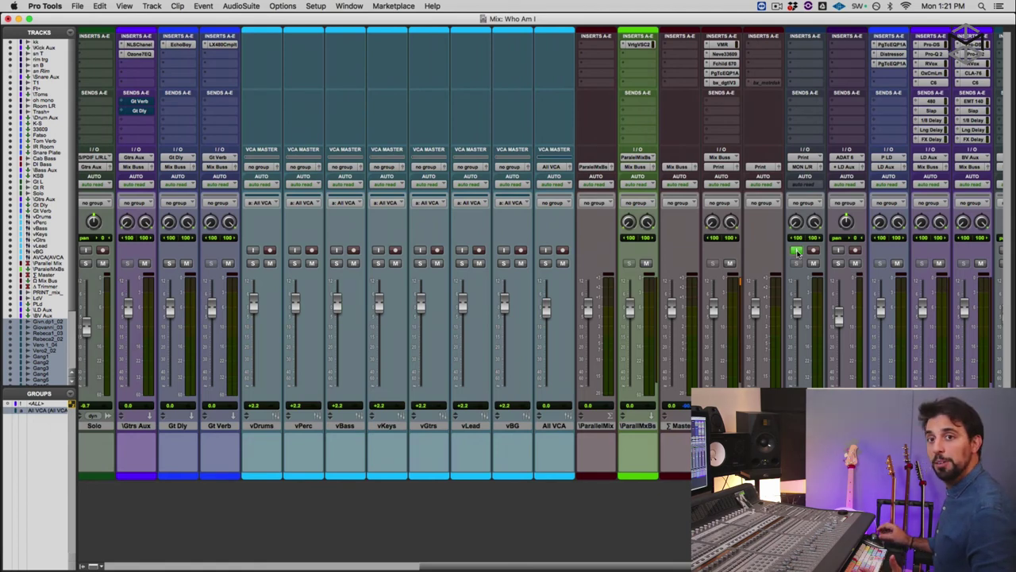
{"action": "scroll", "coordinate": [811, 251], "scroll_direction": "right", "scroll_amount": 5}
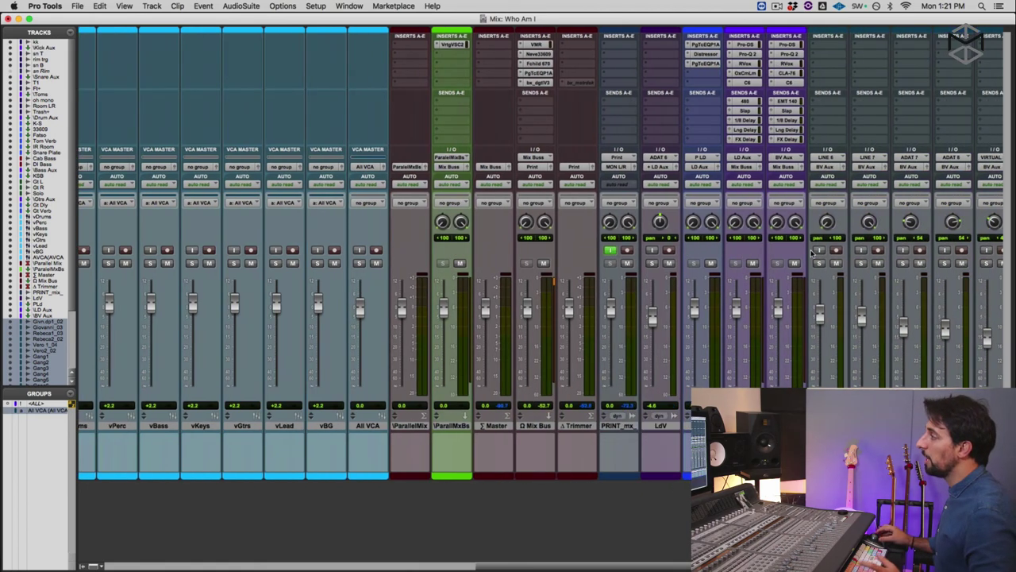
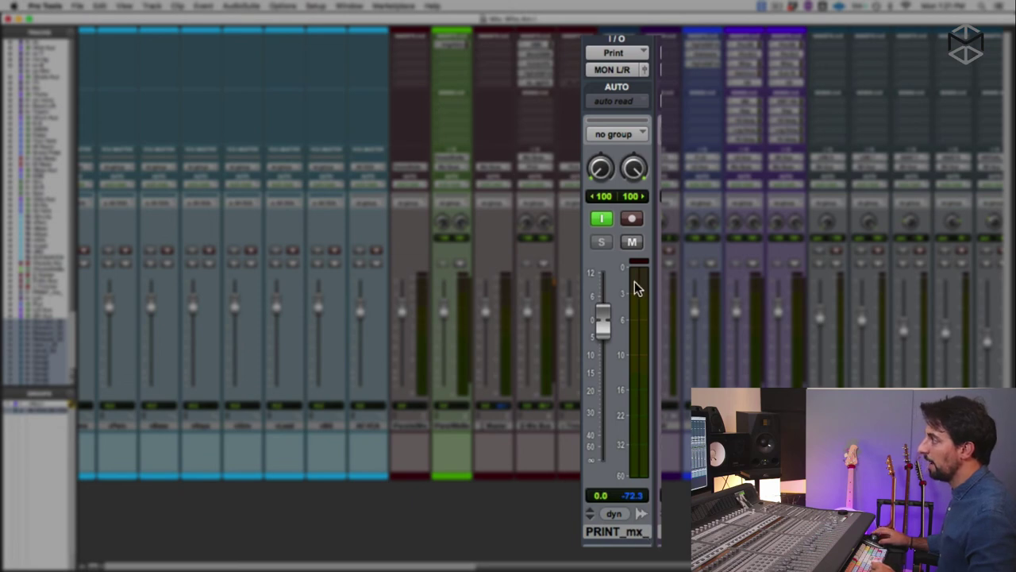
- Toggle input monitoring on the PRINT_mx_ track off and back on several times
{"action": "left_click", "coordinate": [601, 219]}
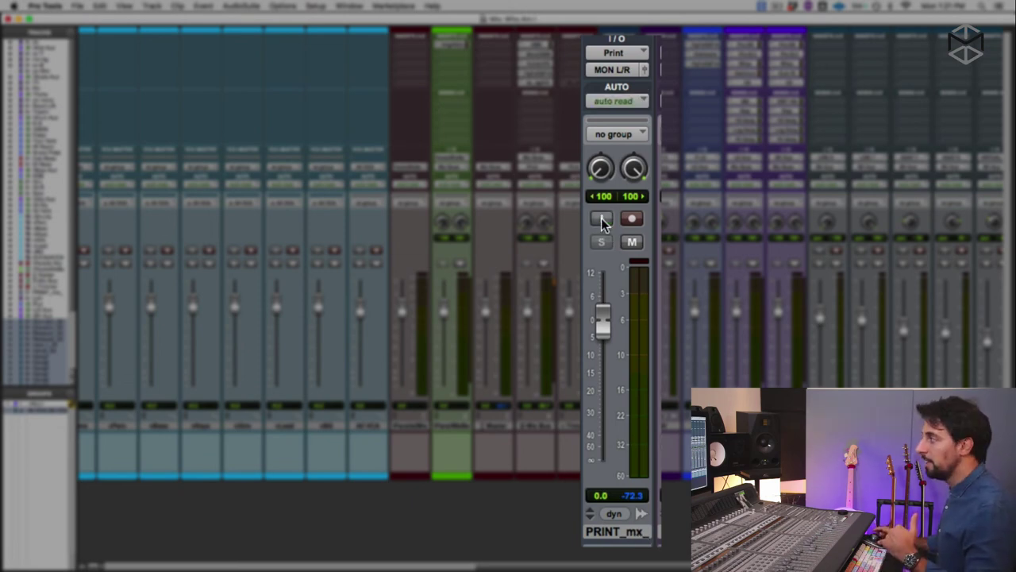
{"action": "left_click", "coordinate": [601, 219]}
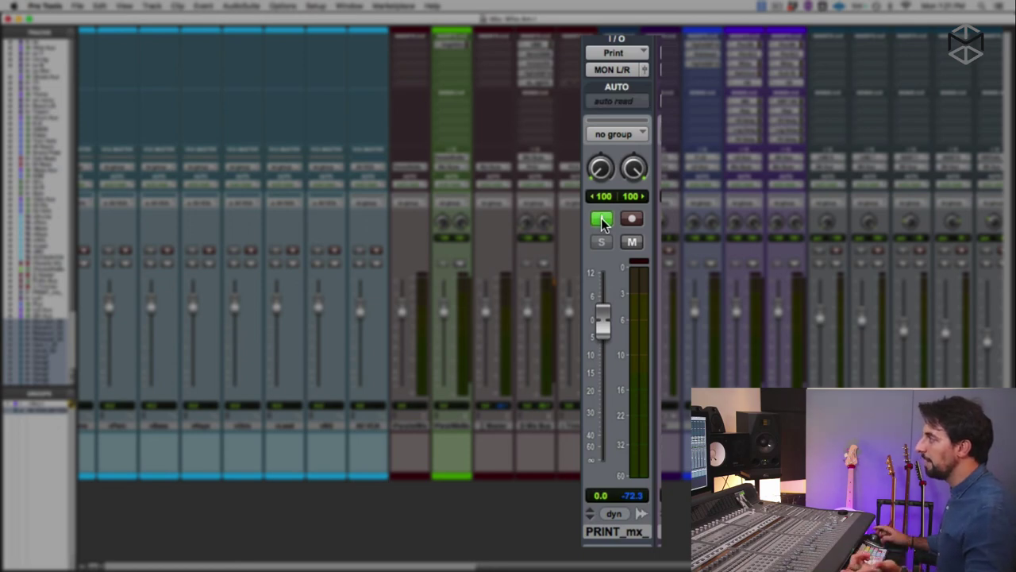
{"action": "left_click", "coordinate": [601, 220]}
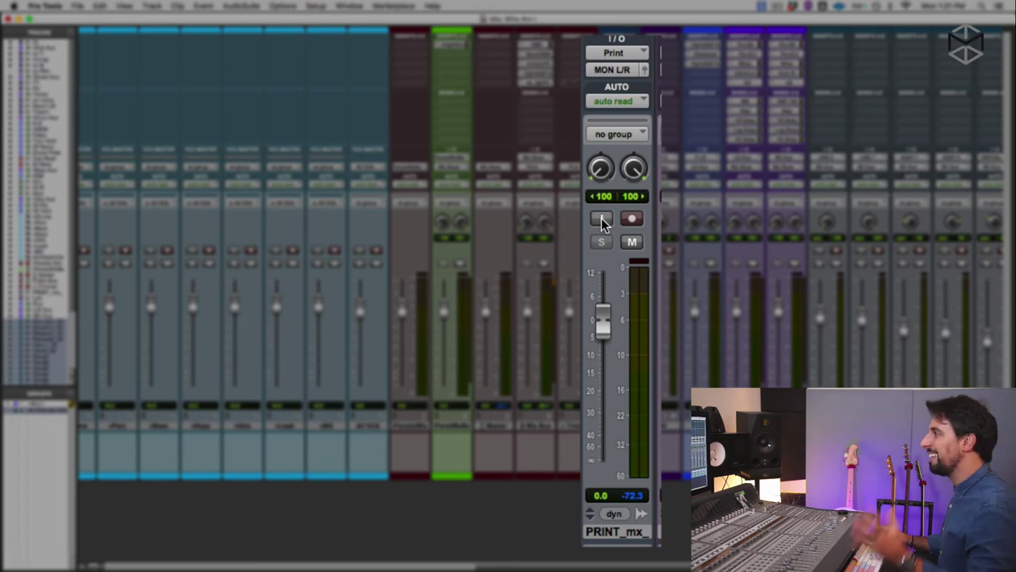
{"action": "left_click", "coordinate": [601, 219]}
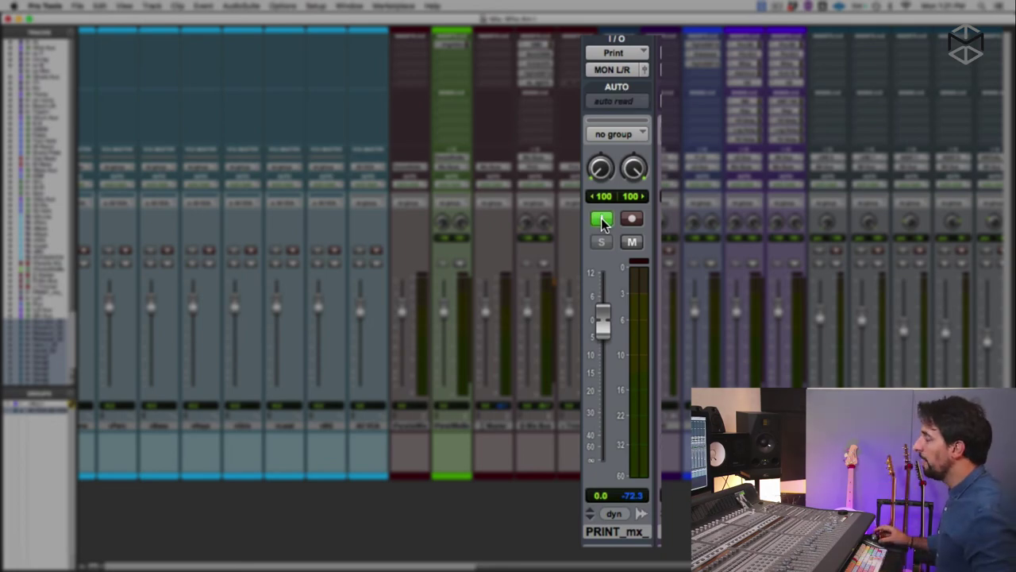
{"action": "left_click", "coordinate": [601, 219]}
{"action": "left_click", "coordinate": [601, 219]}
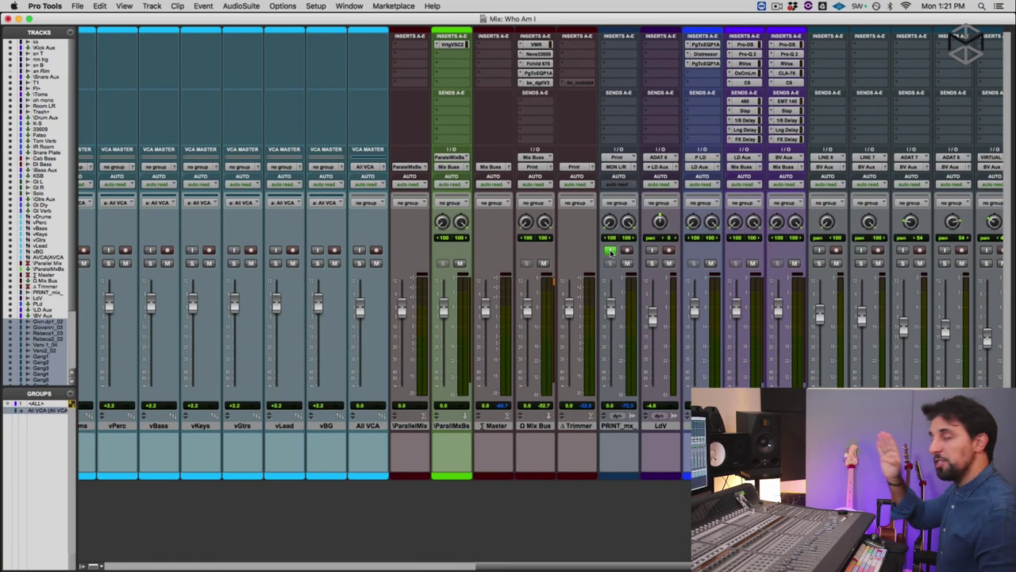
- Create a Mix group named vDrums from the tracks kk through \Drum Aux, controlled by the vDrums VCA
{"action": "scroll", "coordinate": [561, 375], "scroll_direction": "left", "scroll_amount": 10}
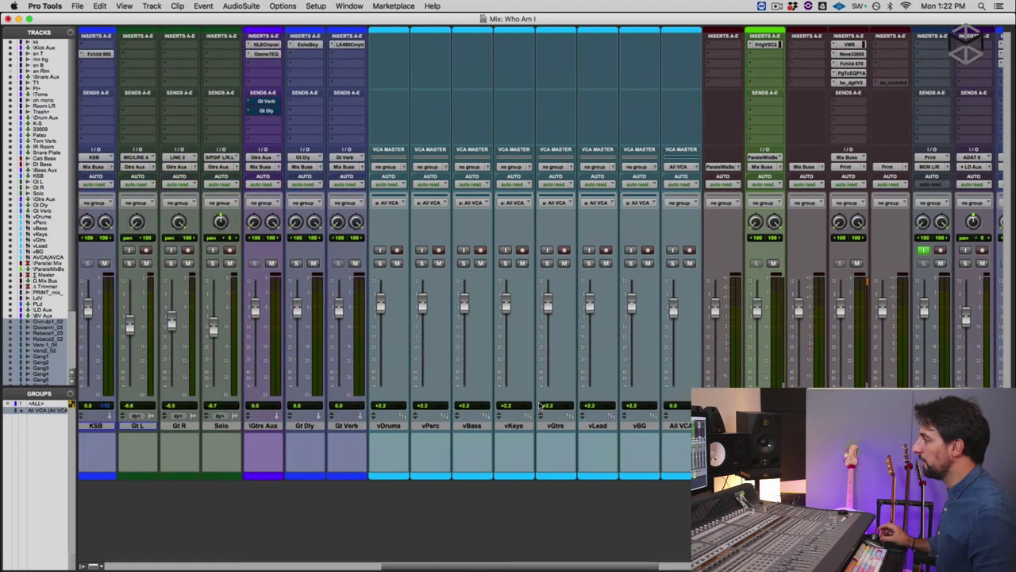
{"action": "scroll", "coordinate": [539, 405], "scroll_direction": "left", "scroll_amount": 10}
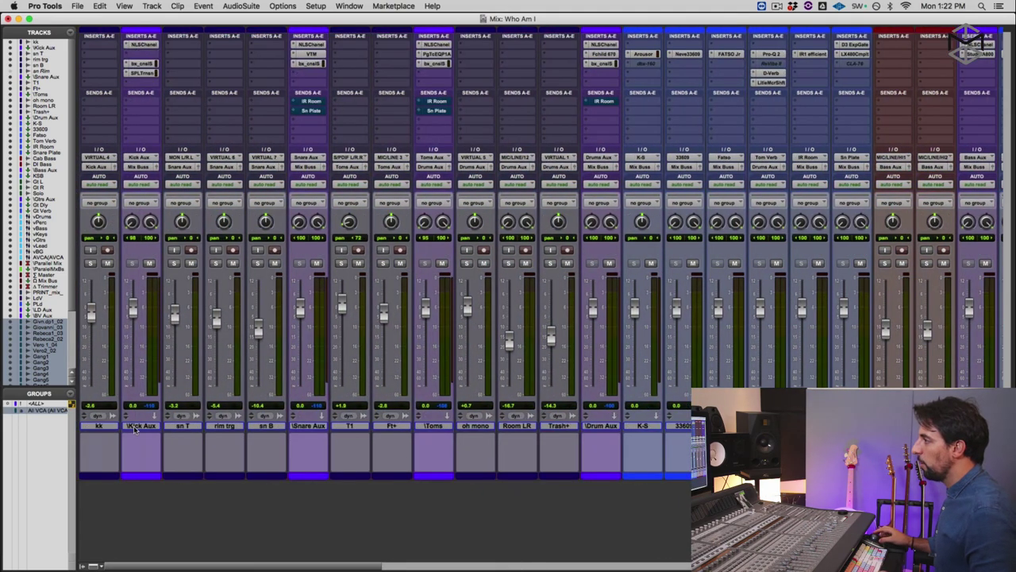
{"action": "left_click", "coordinate": [100, 427]}
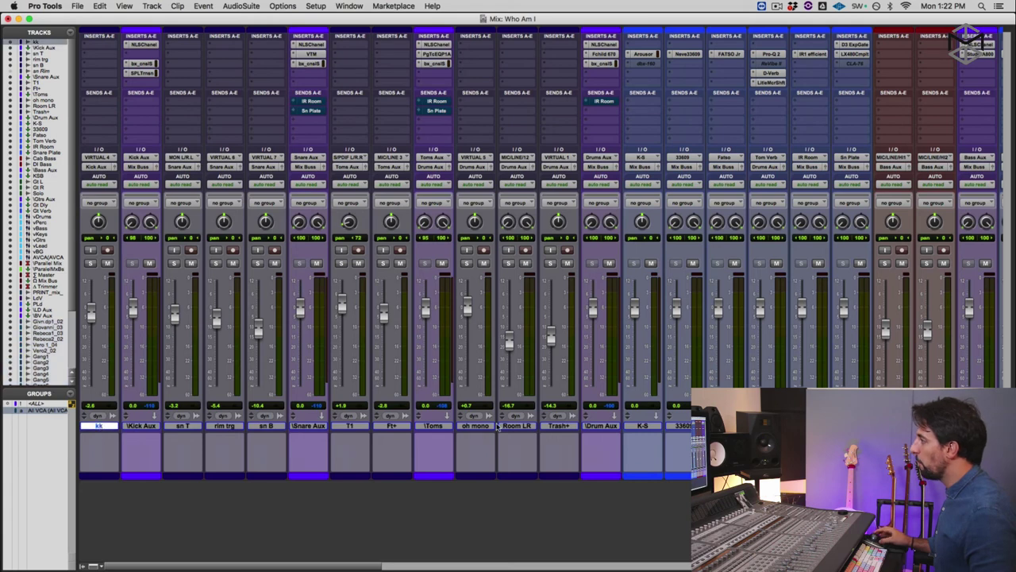
{"action": "left_click", "coordinate": [610, 427], "text": "shift"}
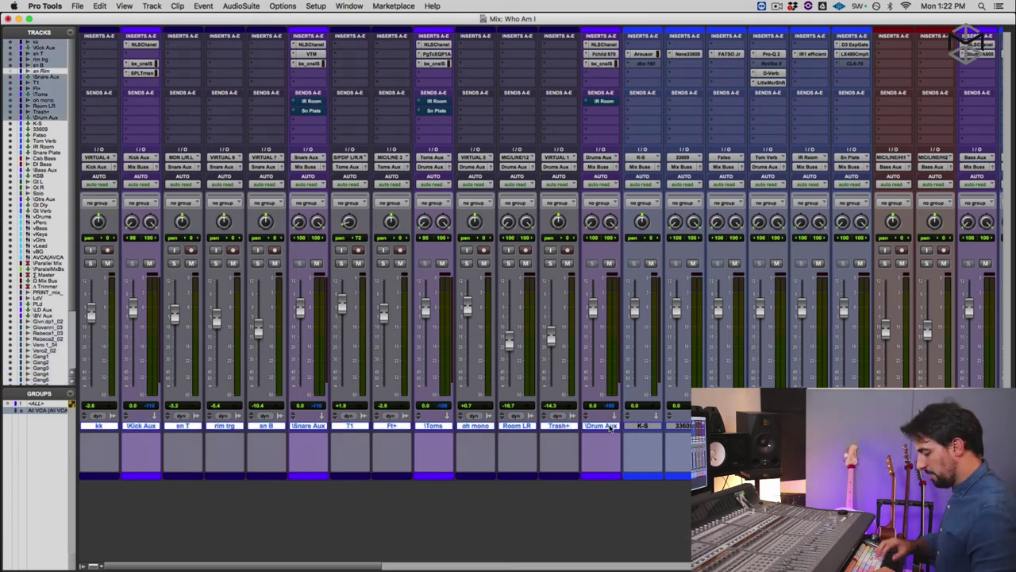
{"action": "key", "text": "super+g"}
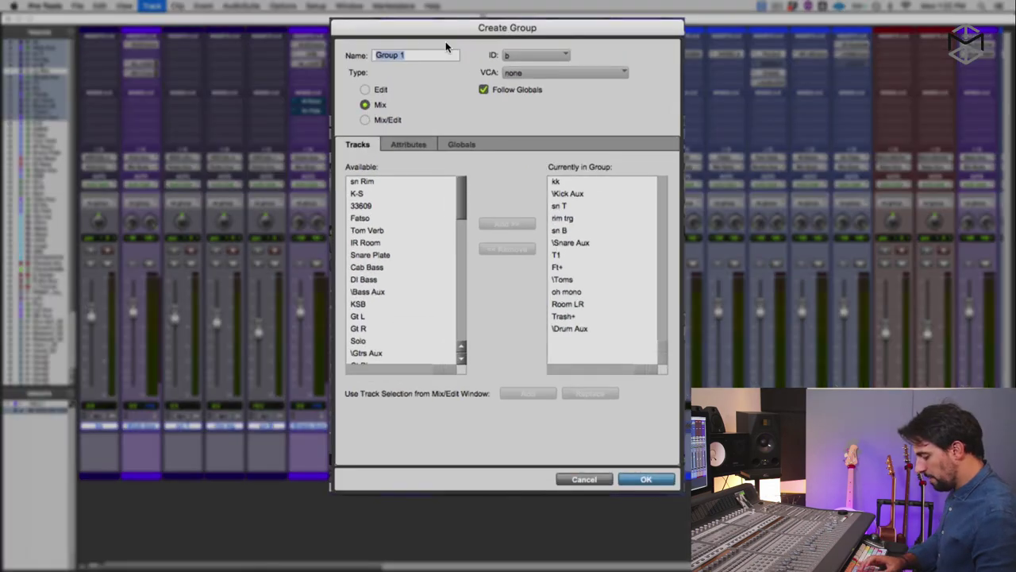
{"action": "type", "text": "vDrums"}
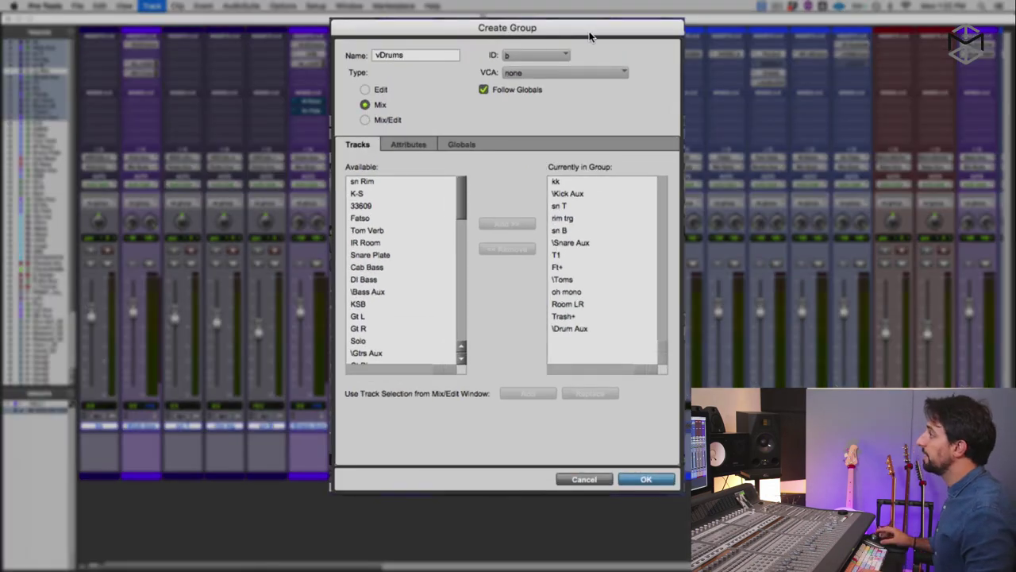
{"action": "left_click", "coordinate": [569, 71]}
{"action": "left_click", "coordinate": [520, 101]}
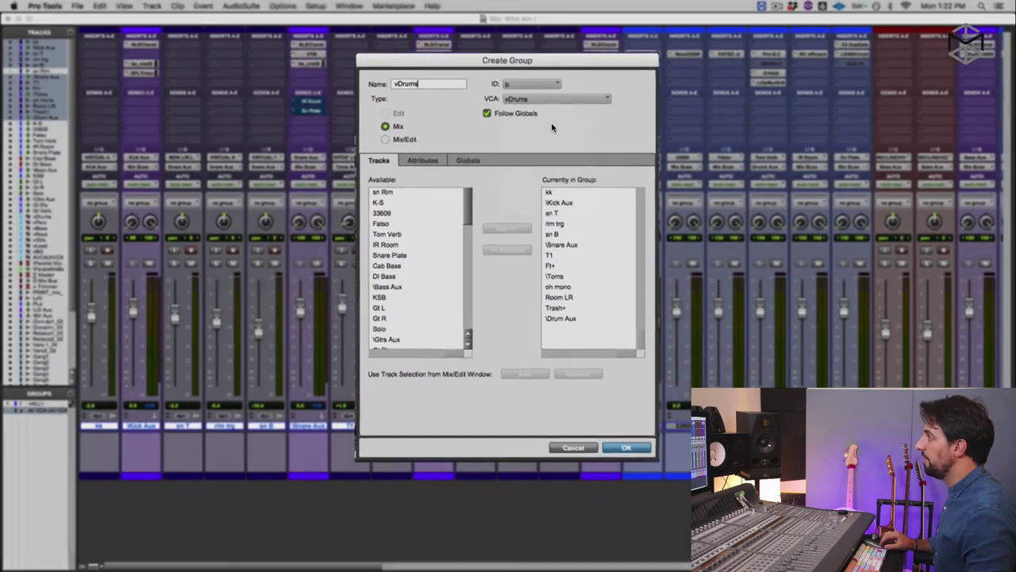
{"action": "key", "text": "Return"}
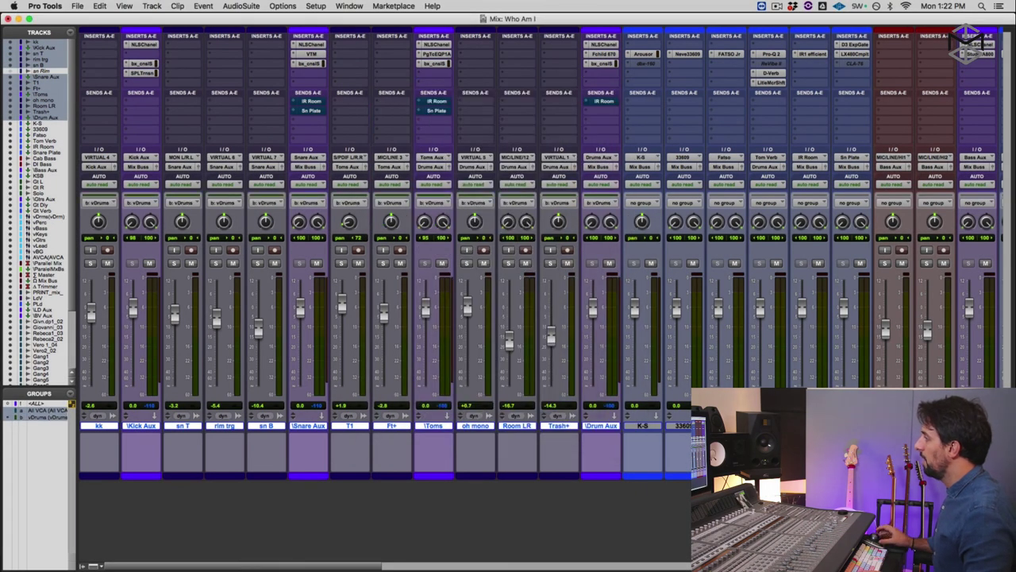
- Group the Cab Bass and DI Bass tracks as a Mix group named vBass, assigned to the vBass VCA
{"action": "scroll", "coordinate": [540, 254], "scroll_direction": "right", "scroll_amount": 6}
{"action": "left_click", "coordinate": [641, 427]}
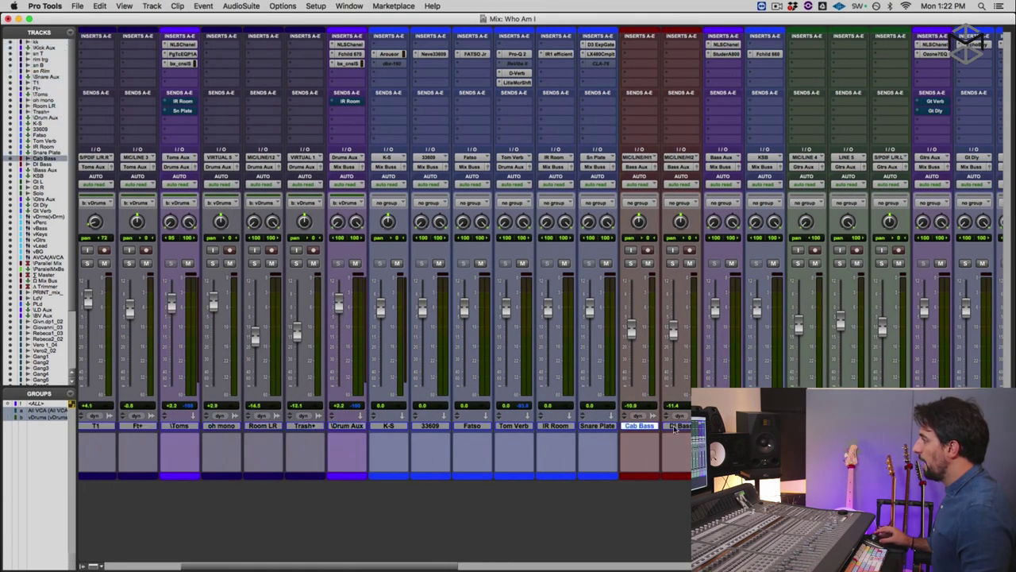
{"action": "left_click", "coordinate": [680, 426], "text": "shift"}
{"action": "key", "text": "super+g"}
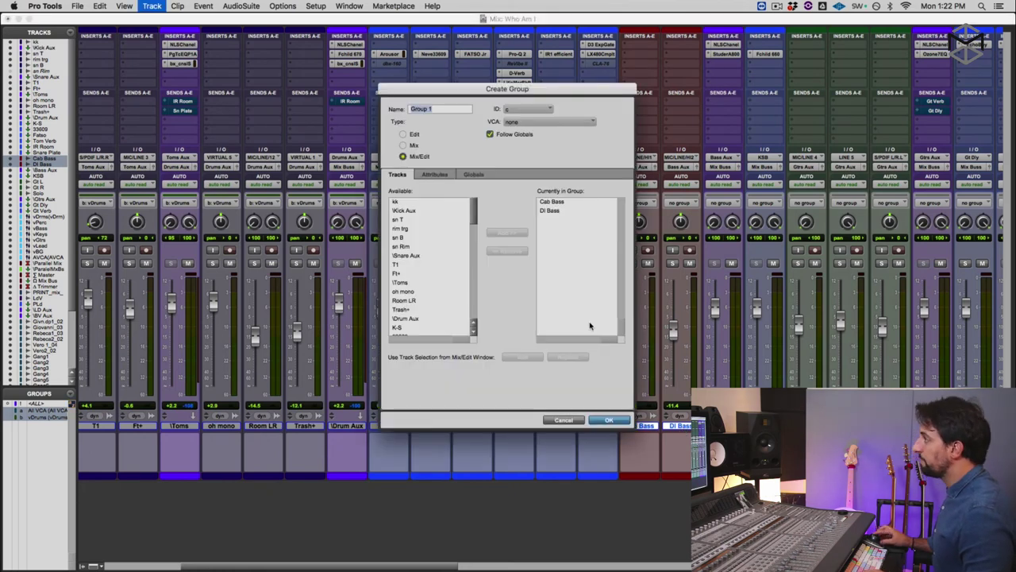
{"action": "type", "text": "vBass"}
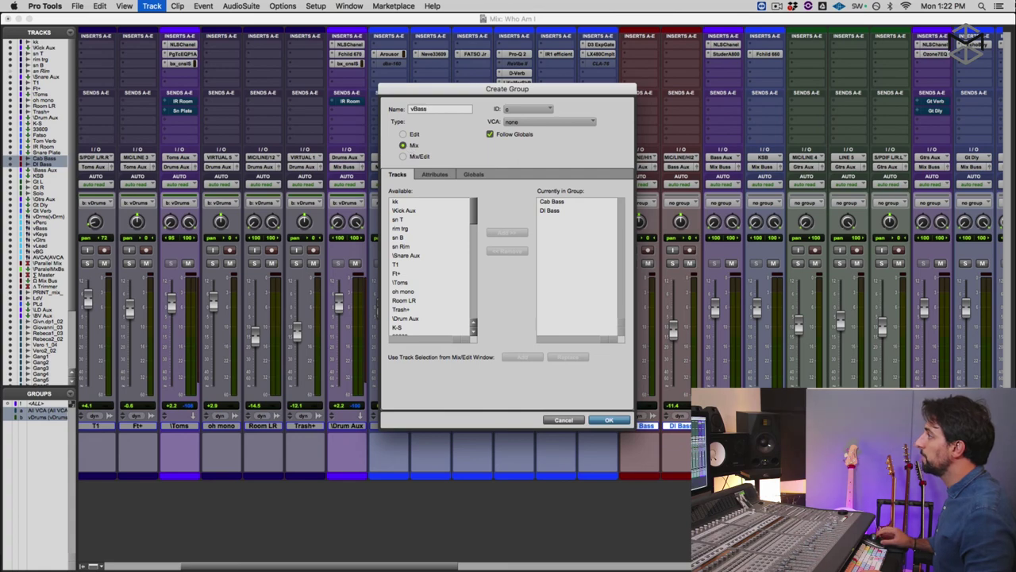
{"action": "left_click", "coordinate": [587, 123]}
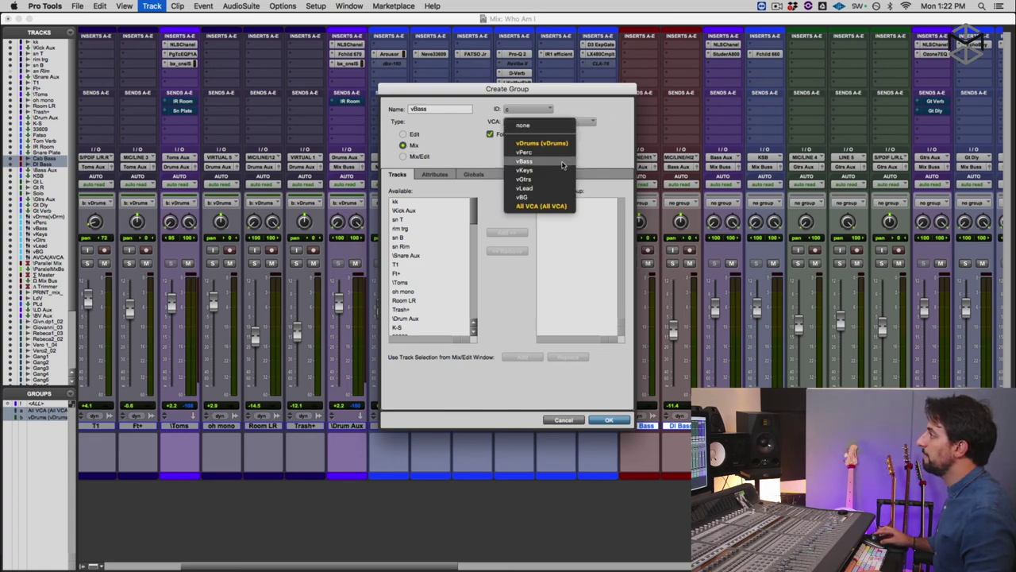
{"action": "left_click", "coordinate": [562, 162]}
{"action": "key", "text": "Return"}
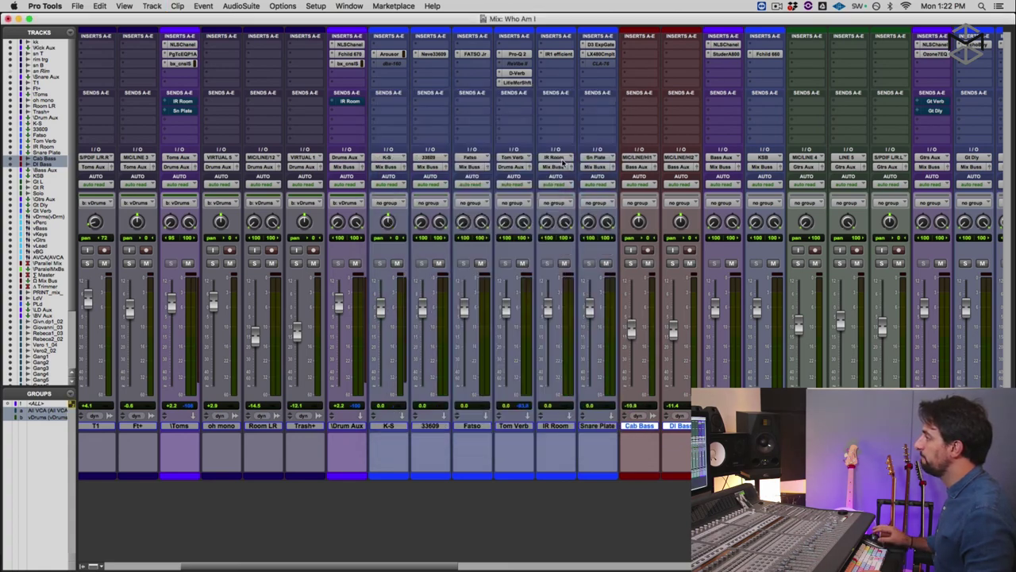
- Group the Gt L, Gt R and Solo tracks as a Mix group named vGTrs, assigned to the vGtrs VCA
{"action": "scroll", "coordinate": [614, 318], "scroll_direction": "right", "scroll_amount": 5}
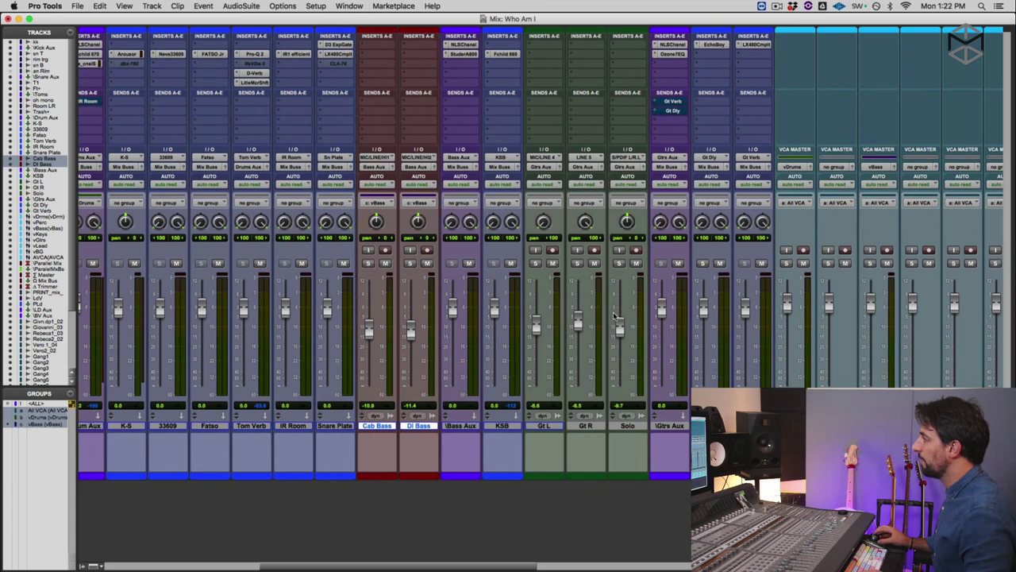
{"action": "left_click", "coordinate": [543, 427]}
{"action": "left_click", "coordinate": [588, 426], "text": "shift"}
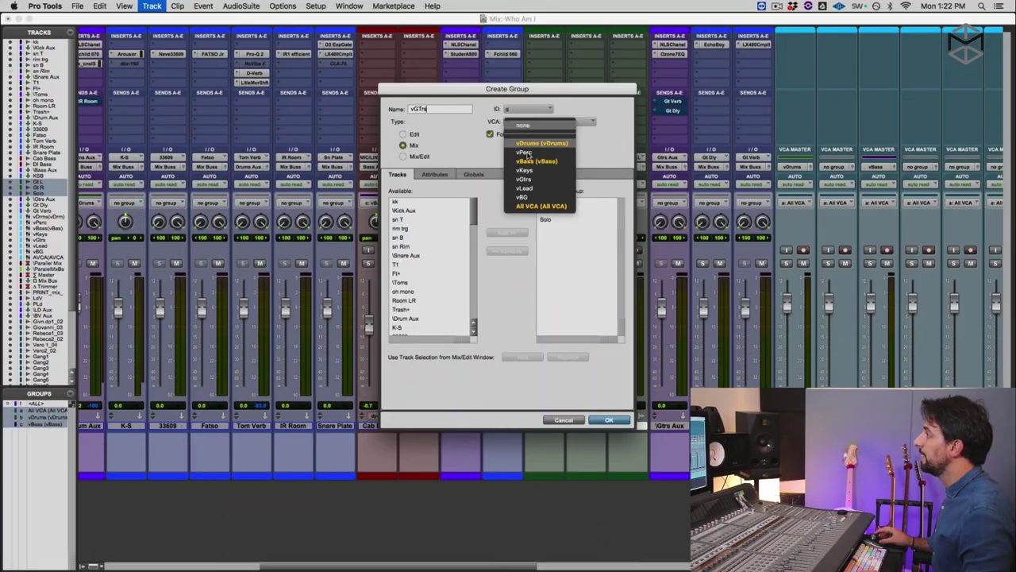
{"action": "left_click", "coordinate": [545, 180]}
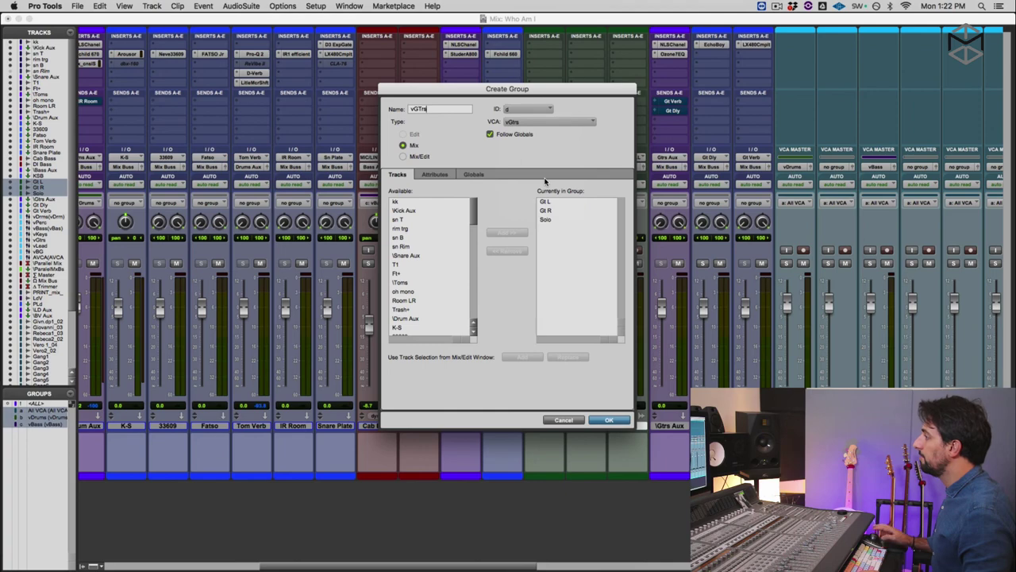
{"action": "key", "text": "Return"}
- Create a Mix group named vLD containing the LdV track and assign it to the vLead VCA
{"action": "scroll", "coordinate": [669, 388], "scroll_direction": "right", "scroll_amount": 10}
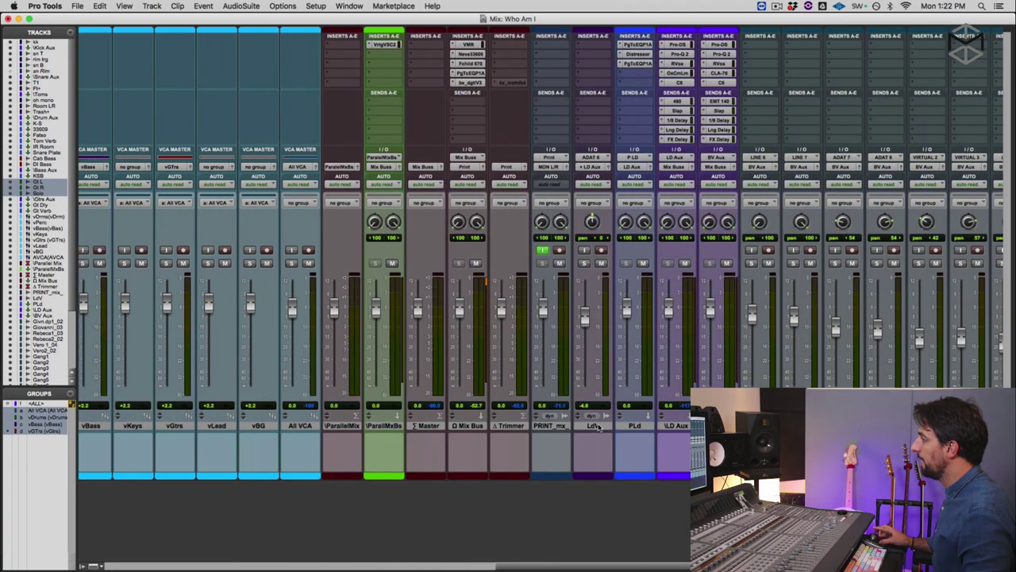
{"action": "left_click", "coordinate": [594, 425]}
{"action": "key", "text": "super+g"}
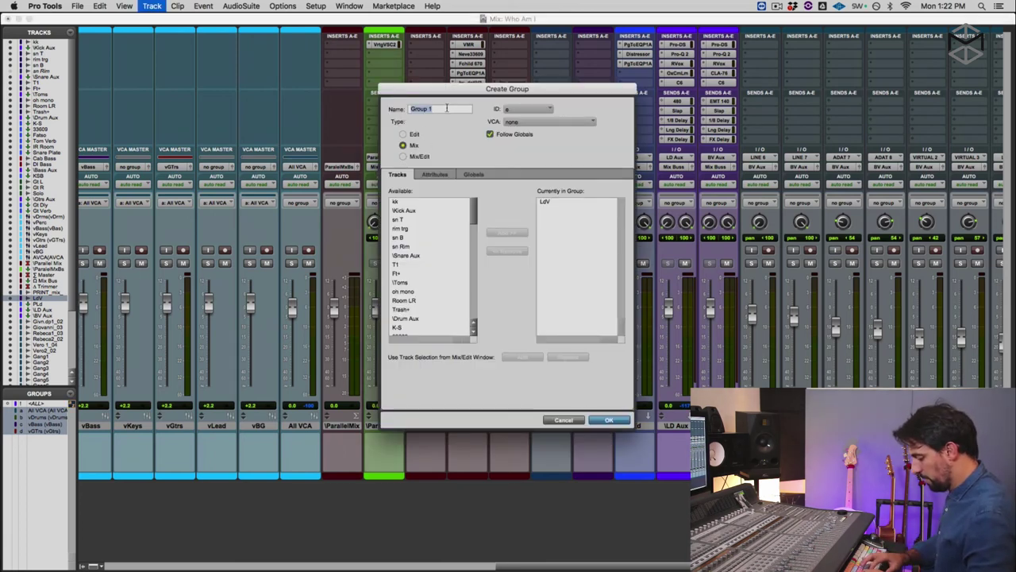
{"action": "type", "text": "vLD"}
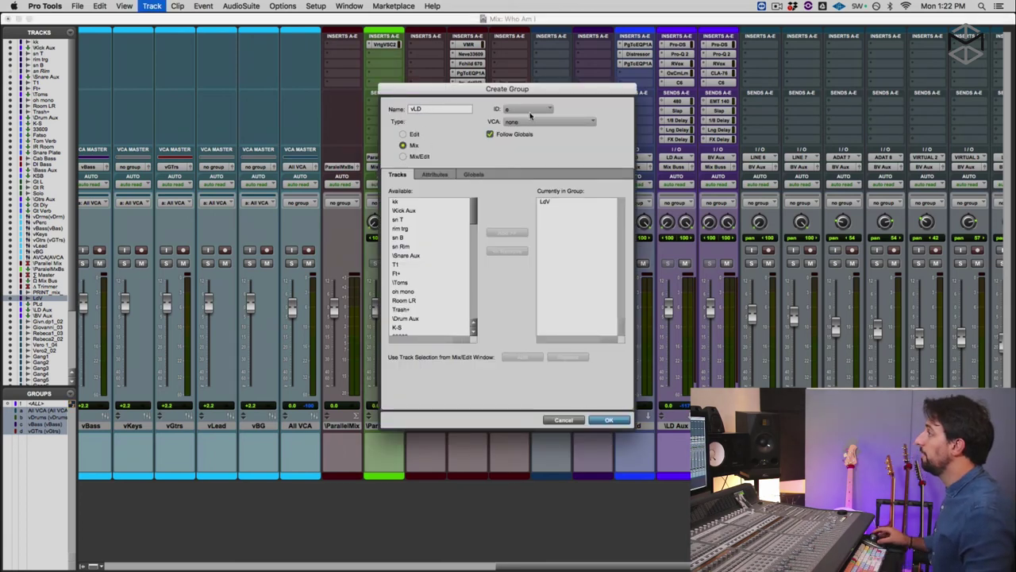
{"action": "left_click", "coordinate": [530, 116]}
{"action": "left_click", "coordinate": [544, 189]}
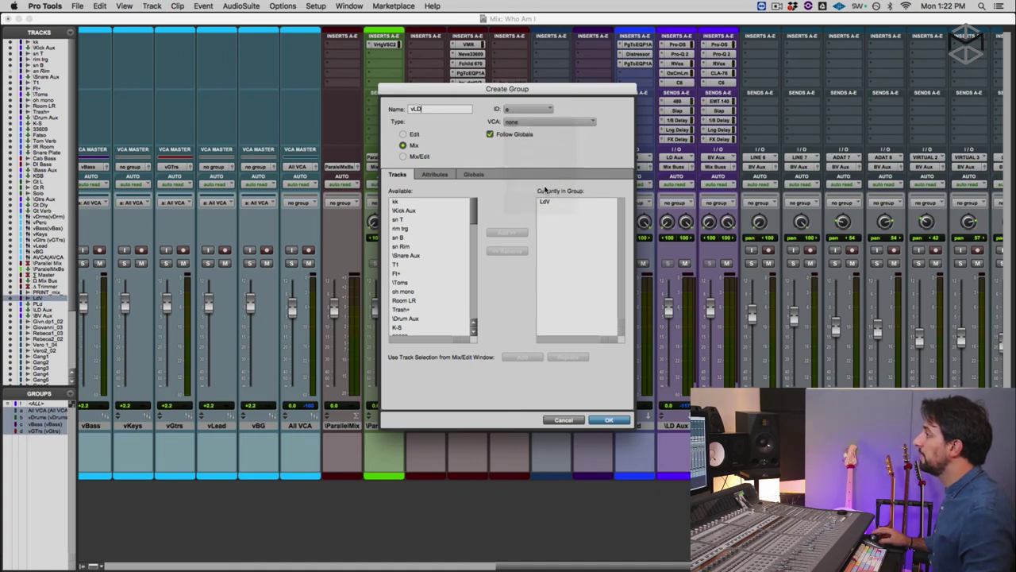
{"action": "key", "text": "Return"}
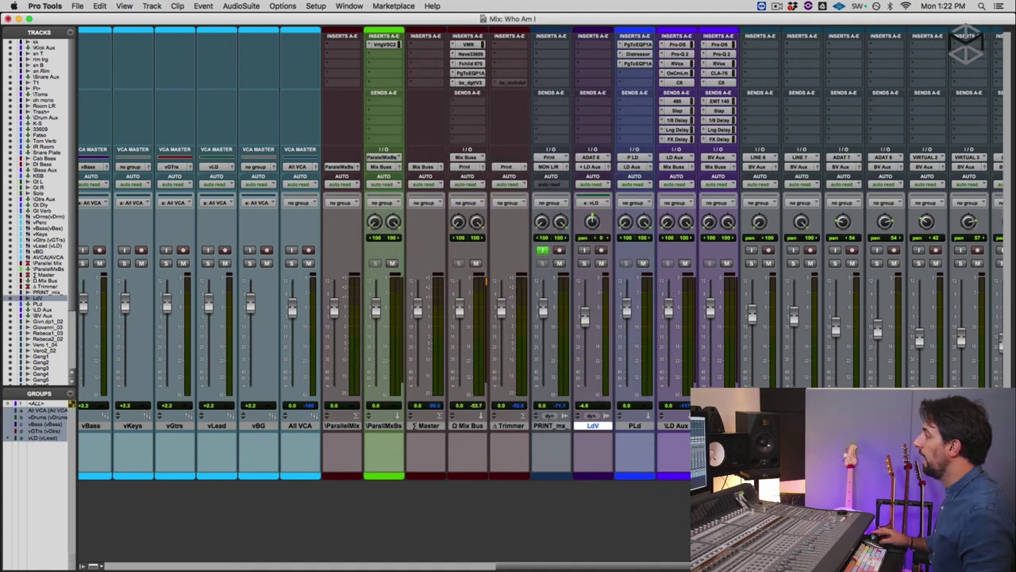
- Group the backing vocal tracks, from the first one after \BV Aux through Gang6, as a Mix group named vBG assigned to the vBG VCA
{"action": "left_click", "coordinate": [40, 320]}
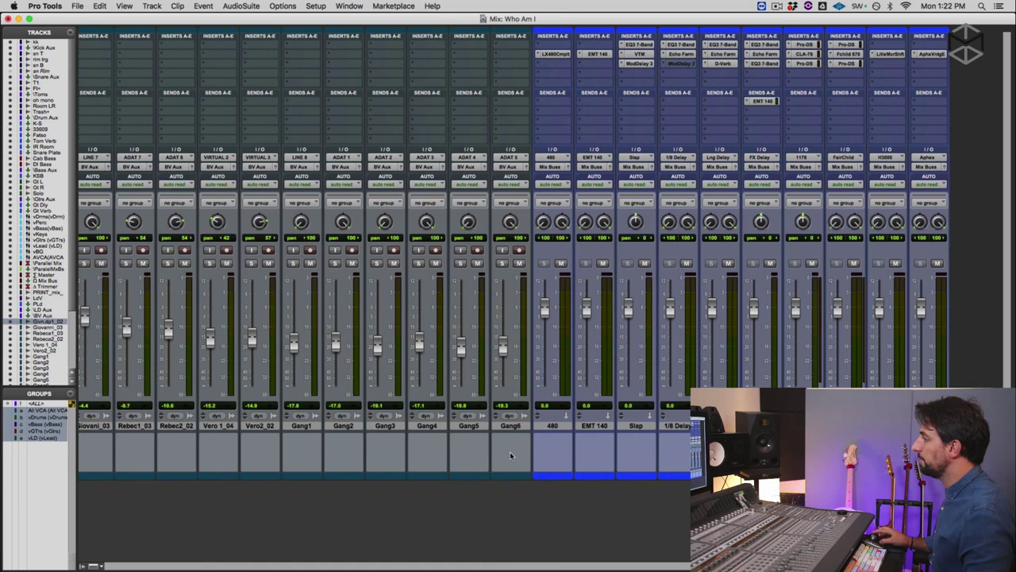
{"action": "left_click", "coordinate": [523, 428]}
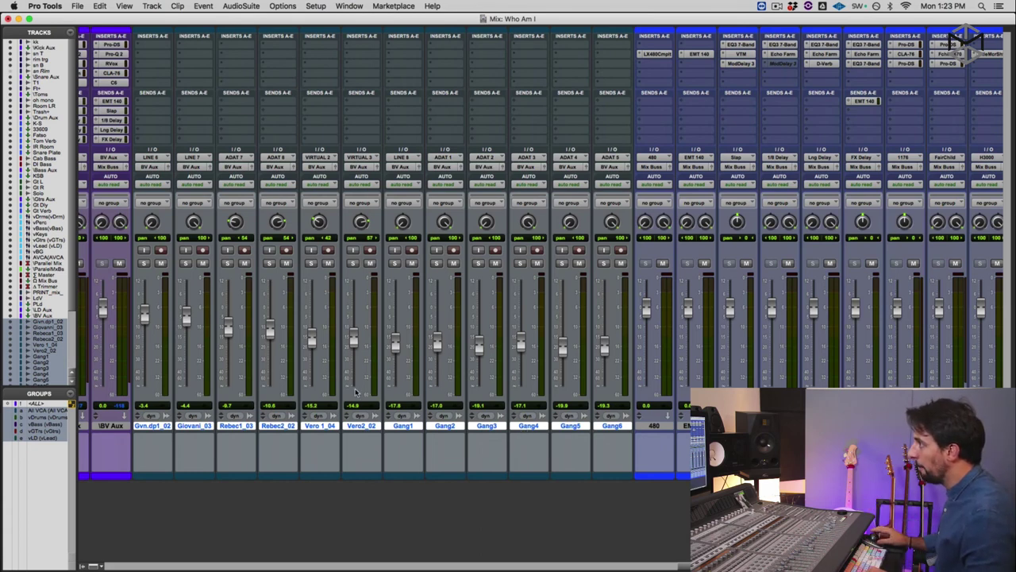
{"action": "scroll", "coordinate": [354, 391], "scroll_direction": "left", "scroll_amount": 4}
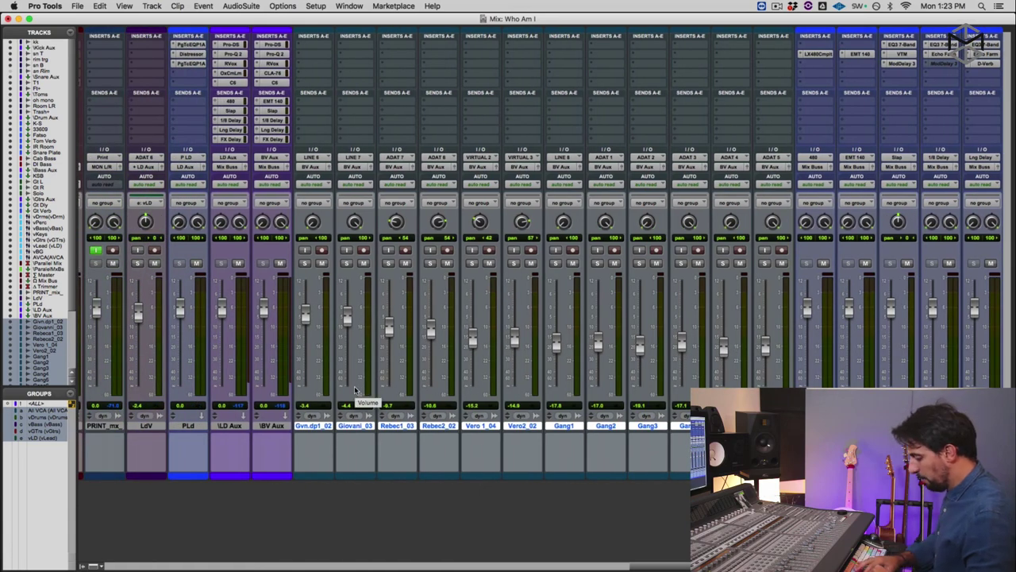
{"action": "key", "text": "super+g"}
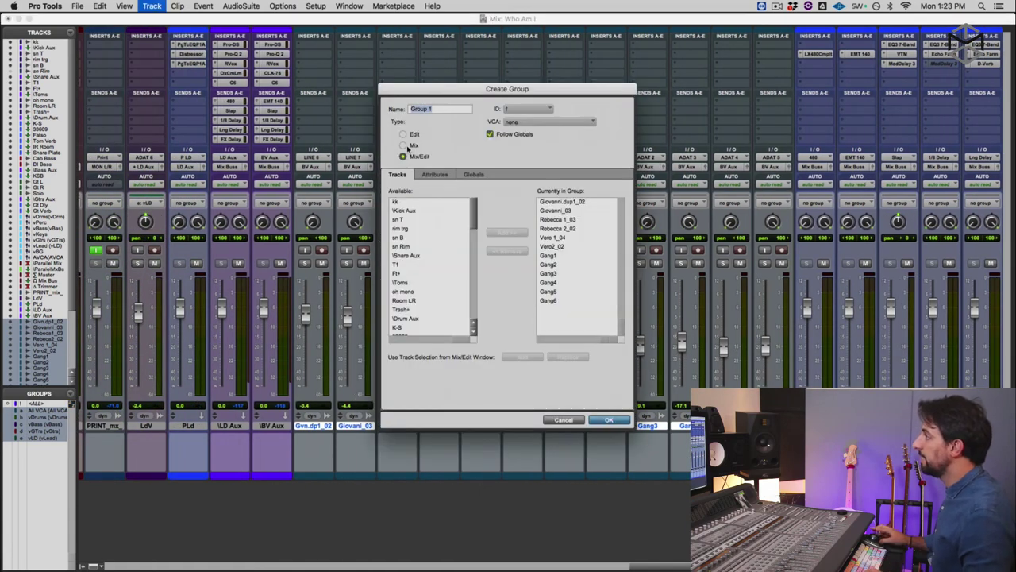
{"action": "type", "text": "vBG"}
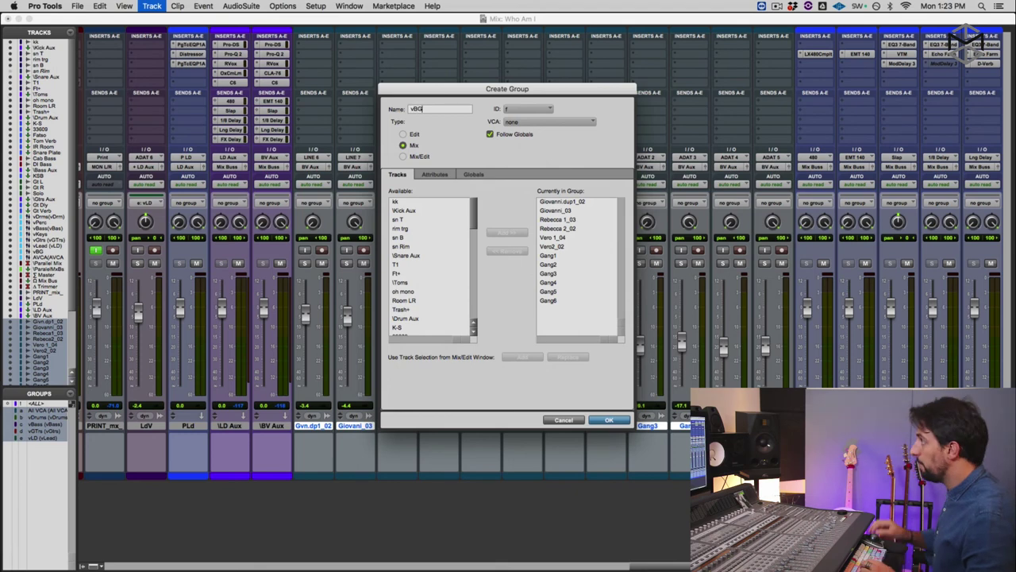
{"action": "left_click", "coordinate": [549, 122]}
{"action": "left_click", "coordinate": [555, 199]}
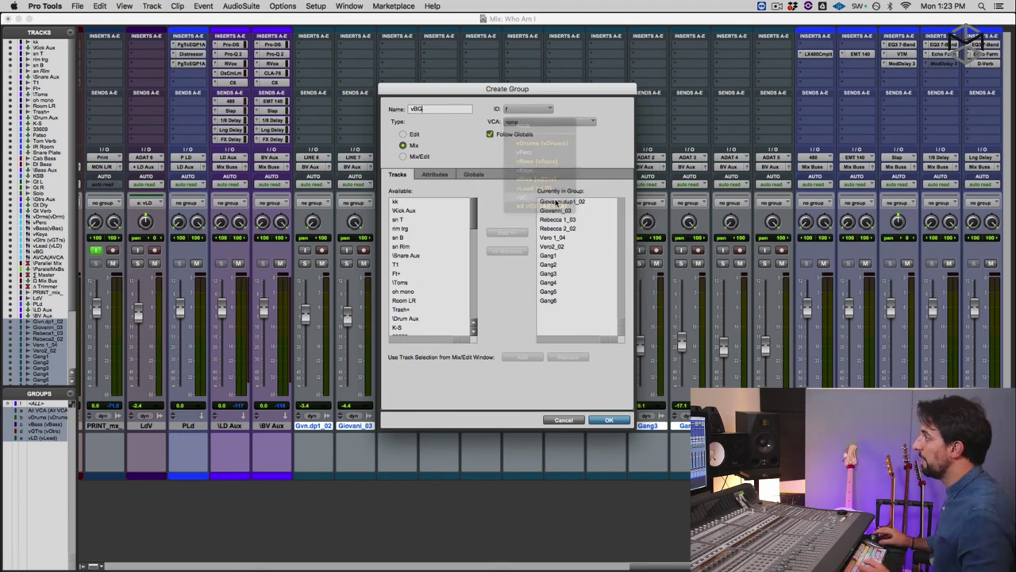
{"action": "left_click", "coordinate": [609, 419]}
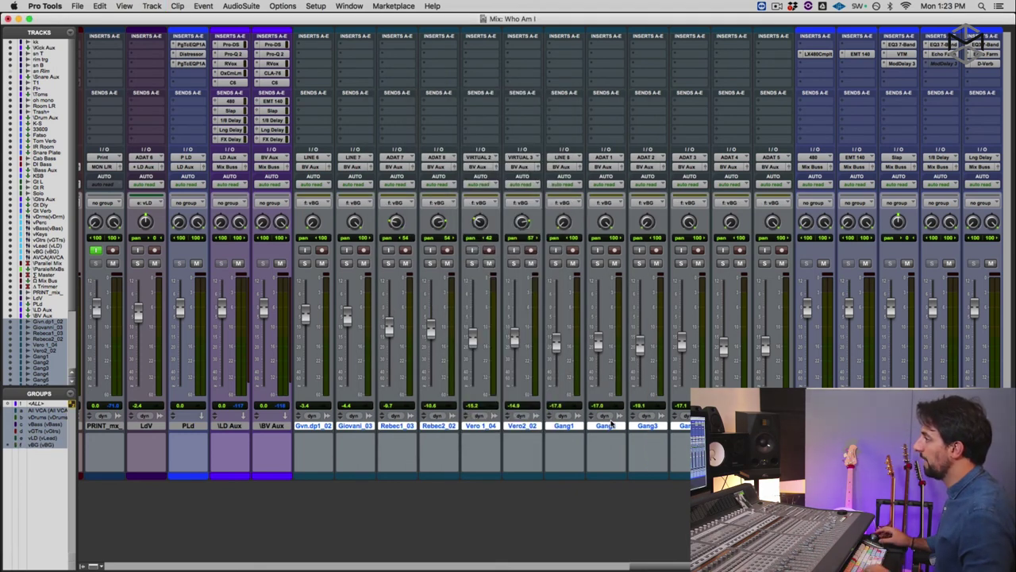
- Bypass all the inserts on the Mix Bus track
{"action": "scroll", "coordinate": [601, 381], "scroll_direction": "left", "scroll_amount": 10}
{"action": "scroll", "coordinate": [601, 381], "scroll_direction": "left", "scroll_amount": 15}
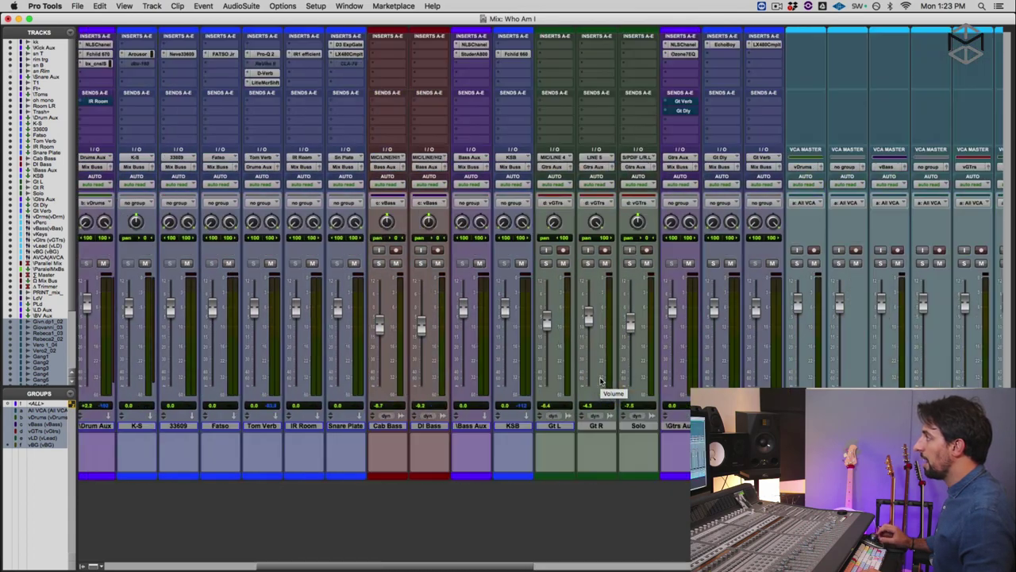
{"action": "scroll", "coordinate": [601, 381], "scroll_direction": "right", "scroll_amount": 15}
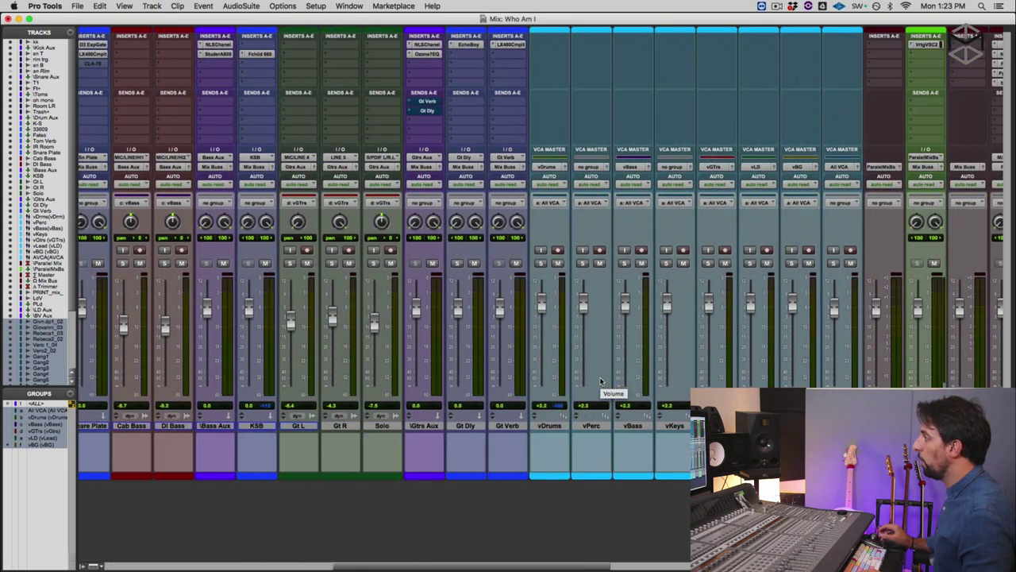
{"action": "left_click", "coordinate": [616, 425]}
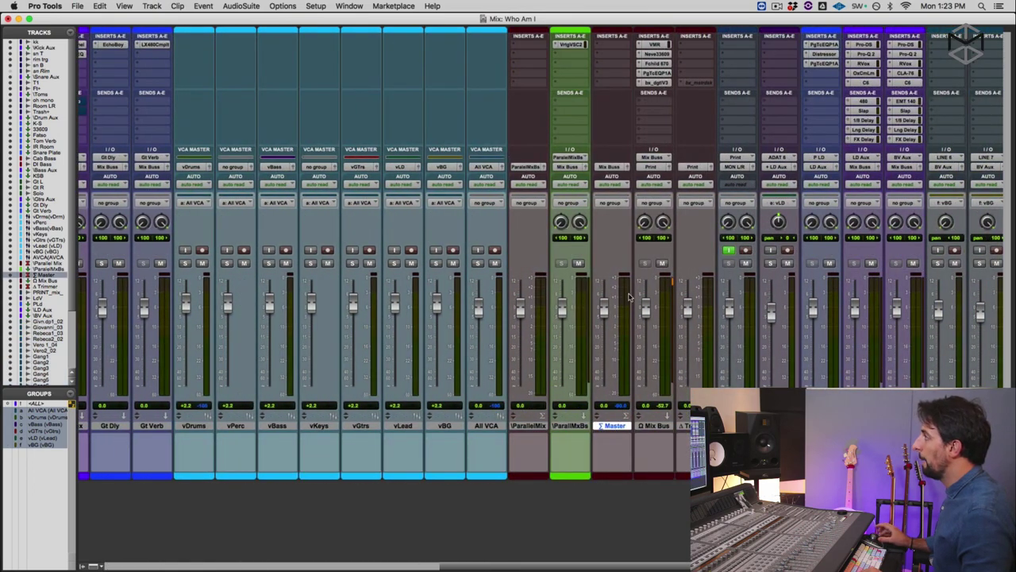
{"action": "left_click", "coordinate": [651, 427]}
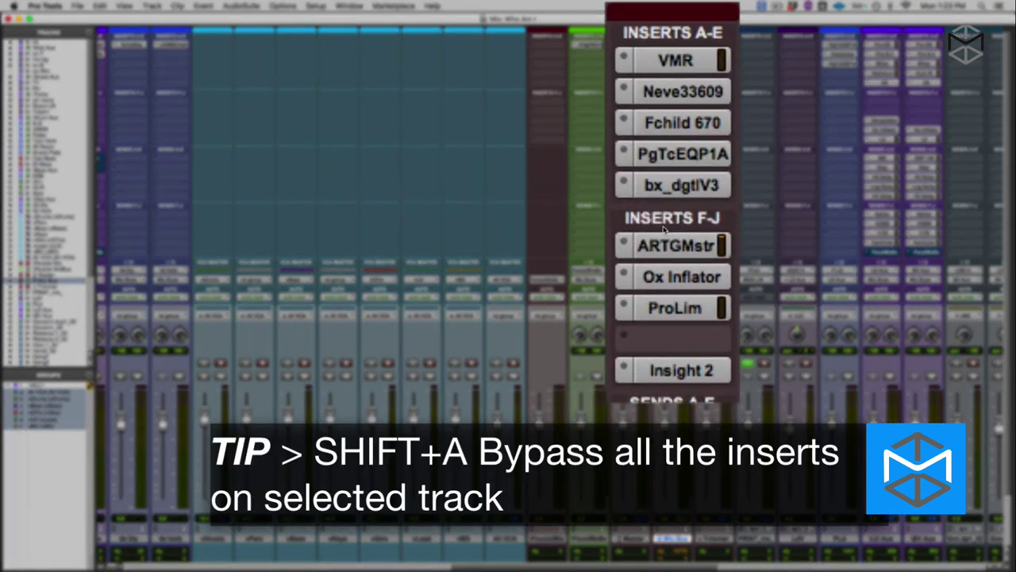
{"action": "key", "text": "shift+a"}
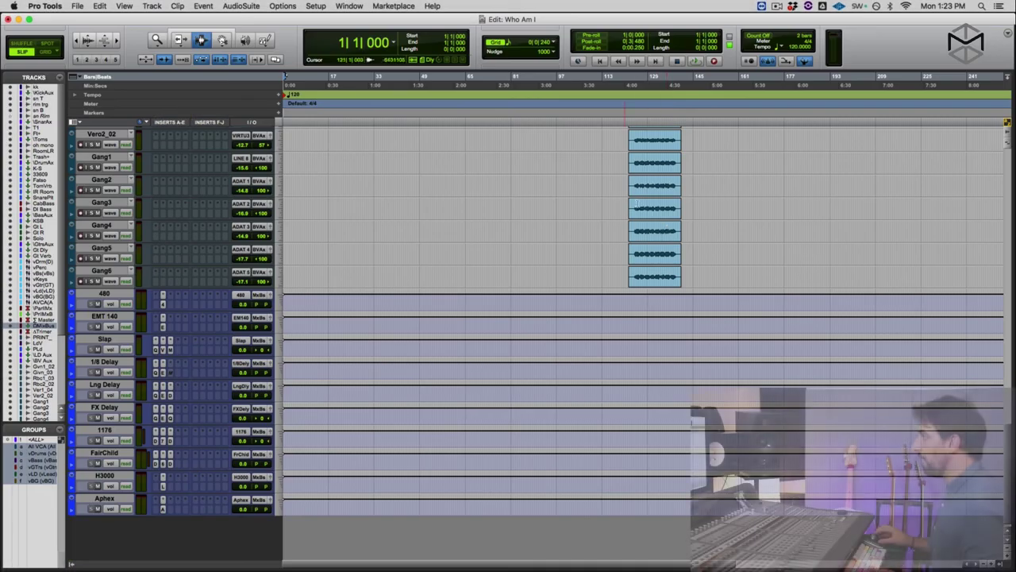
- Start playback from about bar 47, just before the hits on the sn T track begin, and show the Mix window
{"action": "scroll", "coordinate": [654, 203], "scroll_direction": "up", "scroll_amount": 10}
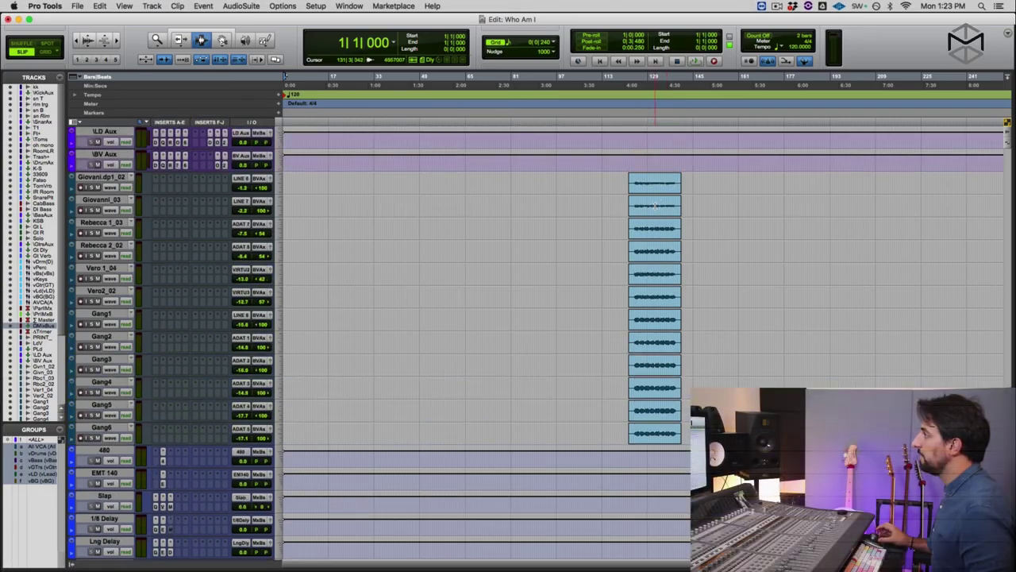
{"action": "scroll", "coordinate": [655, 205], "scroll_direction": "up", "scroll_amount": 10}
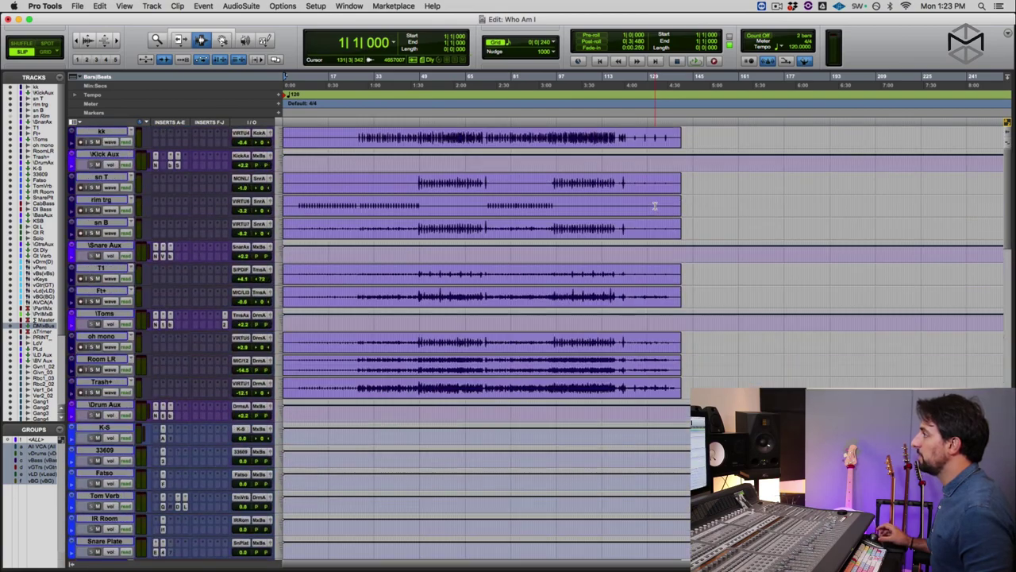
{"action": "scroll", "coordinate": [655, 205], "scroll_direction": "up", "scroll_amount": 4}
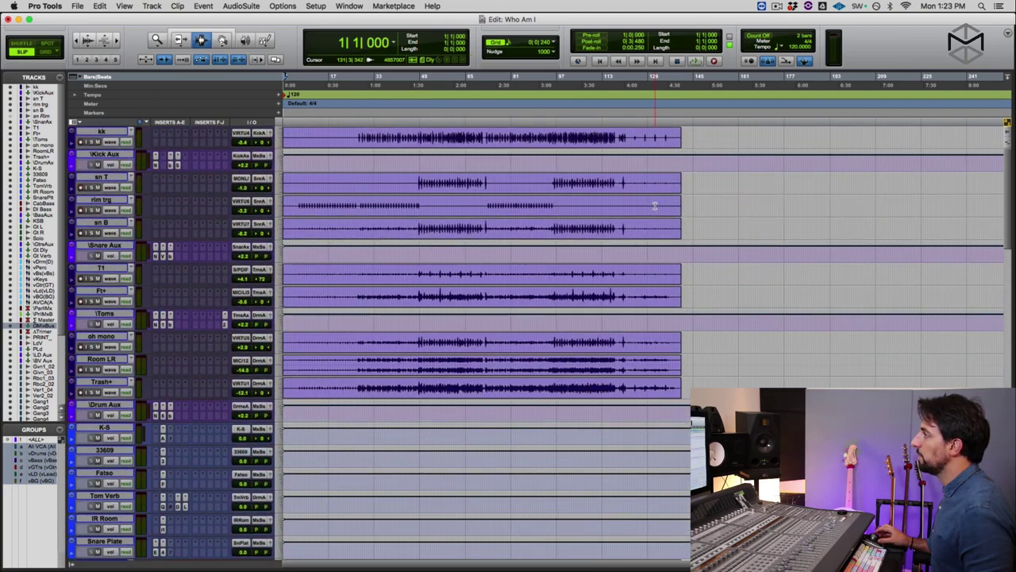
{"action": "left_click", "coordinate": [414, 181]}
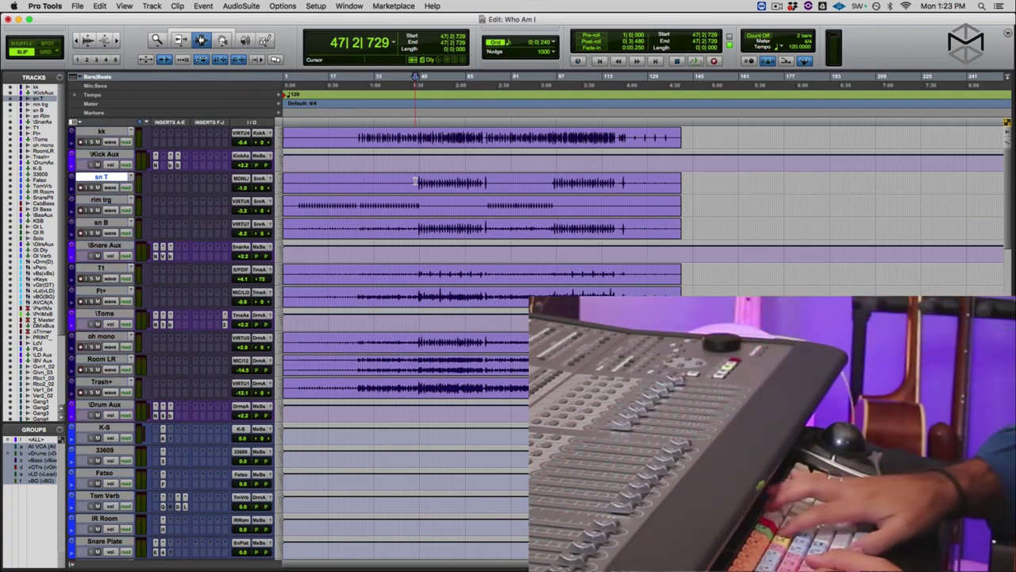
{"action": "key", "text": "super+equal"}
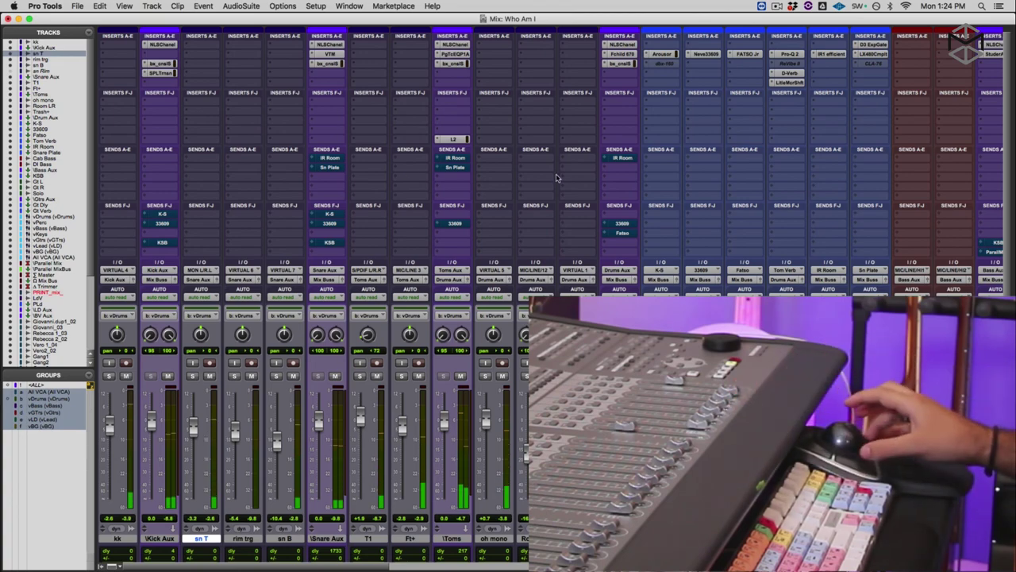
- Raise the vGtrs VCA fader to 0 dB and bring the vLead VCA fader up to slightly below 0 dB
{"action": "scroll", "coordinate": [556, 178], "scroll_direction": "right", "scroll_amount": 10}
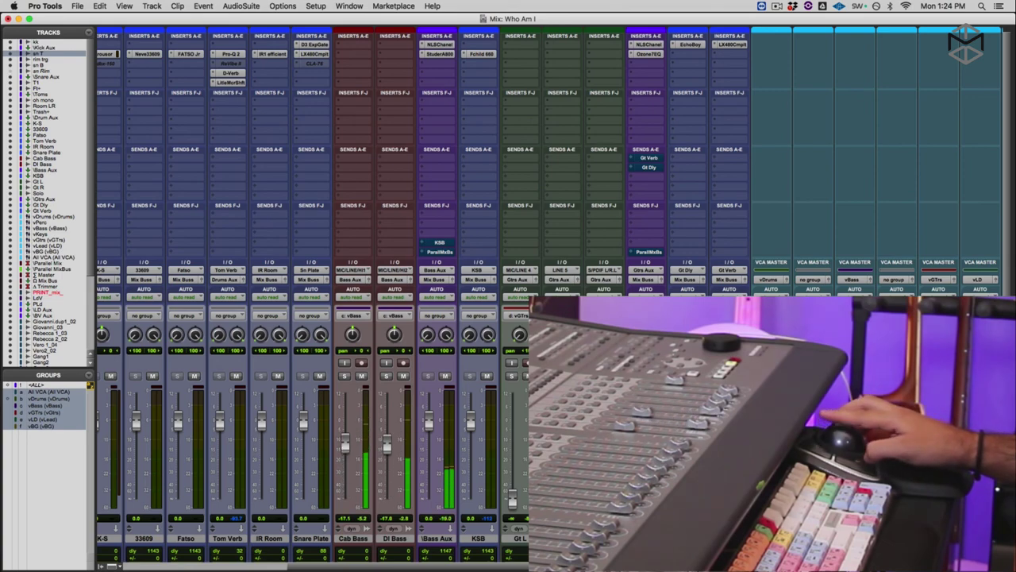
{"action": "scroll", "coordinate": [833, 443], "scroll_direction": "right", "scroll_amount": 2}
{"action": "scroll", "coordinate": [833, 443], "scroll_direction": "right", "scroll_amount": 3}
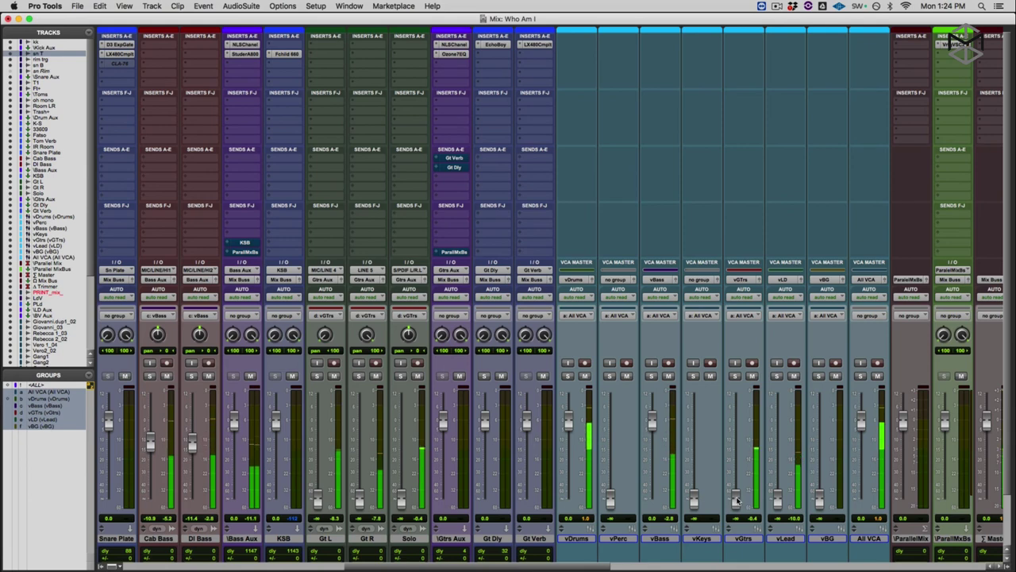
{"action": "left_click_drag", "start_coordinate": [736, 499], "coordinate": [735, 421]}
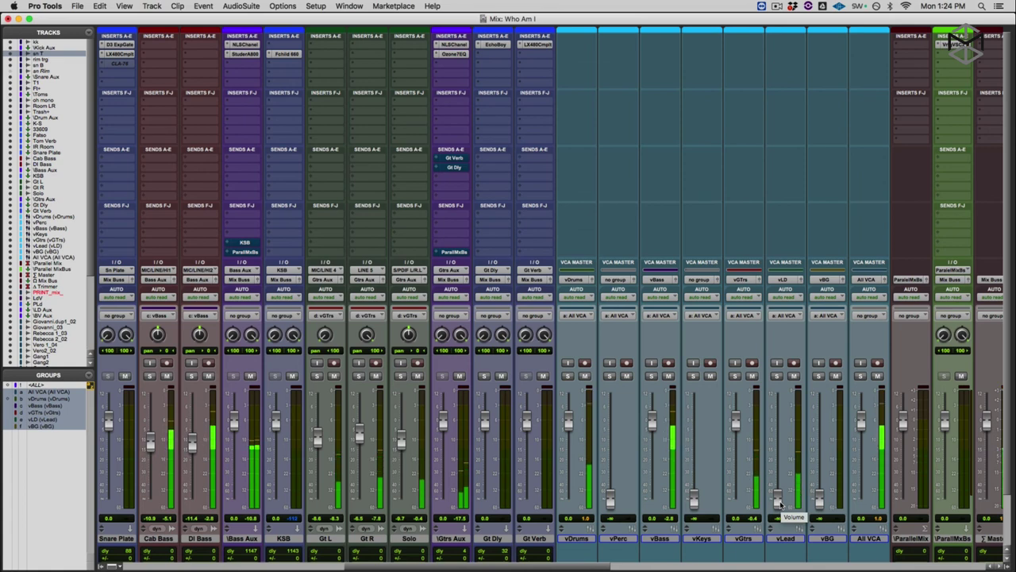
{"action": "left_click", "coordinate": [779, 500], "text": "alt"}
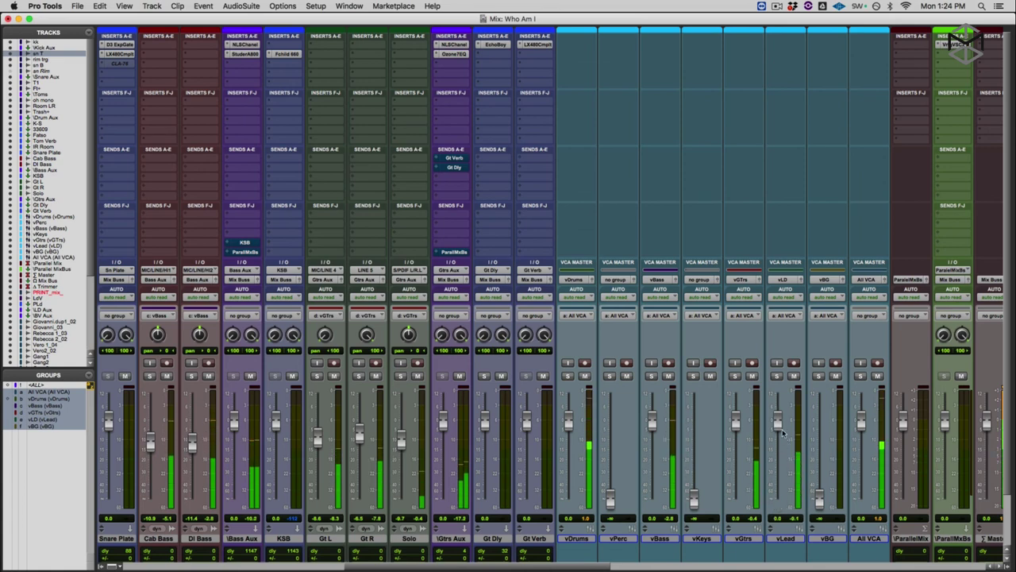
{"action": "left_click_drag", "start_coordinate": [778, 423], "coordinate": [778, 436]}
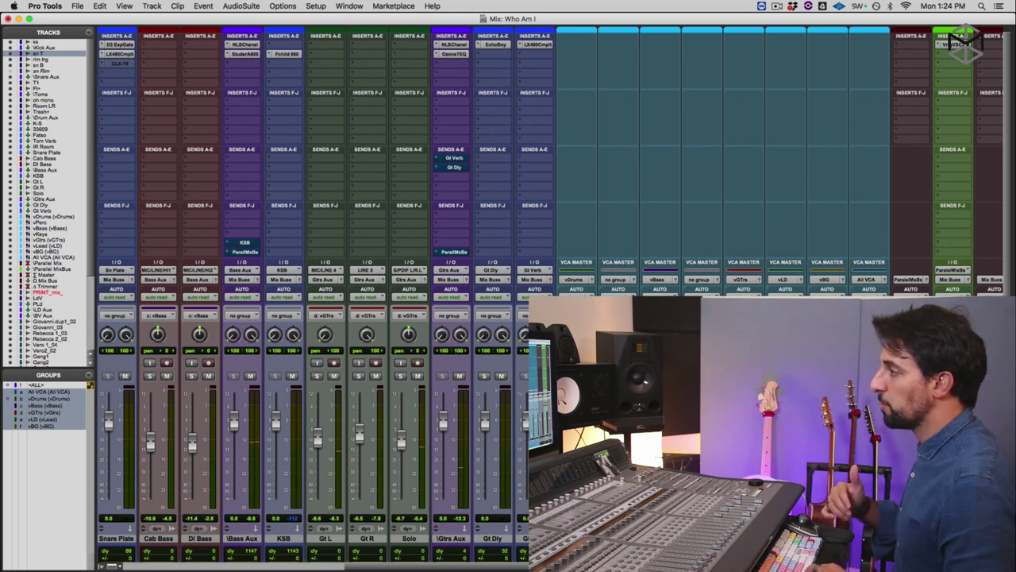
- Replay the passage from bar 47 several times in the Edit window and return to the Mix window during playback
{"action": "key", "text": "super+equal"}
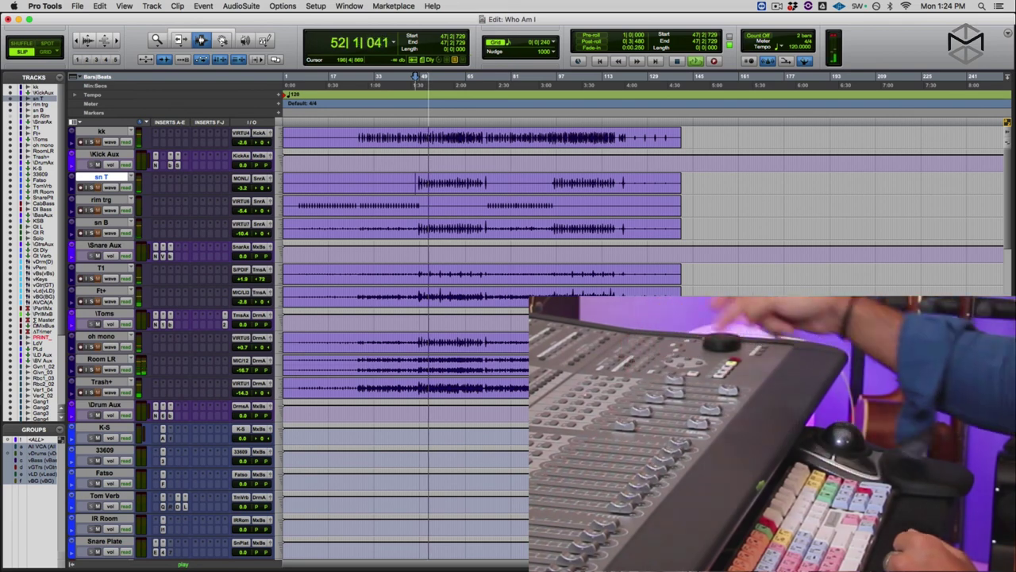
{"action": "key", "text": "space"}
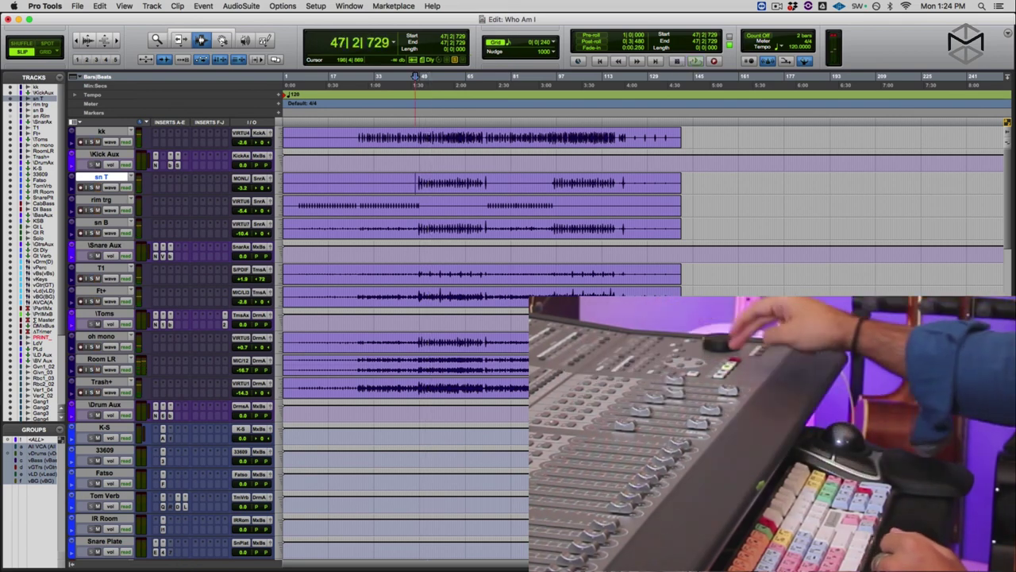
{"action": "key", "text": "space"}
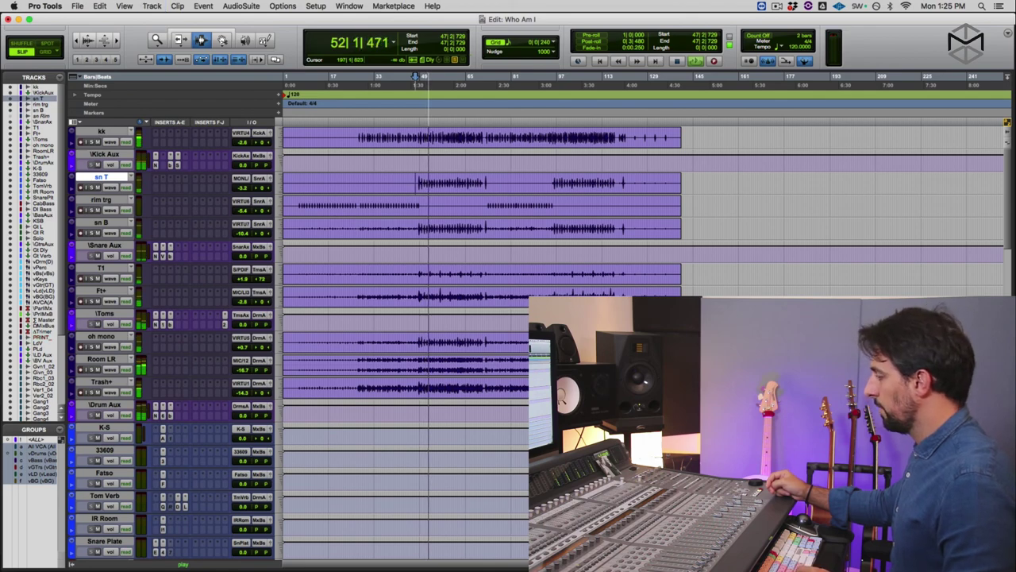
{"action": "key", "text": "space"}
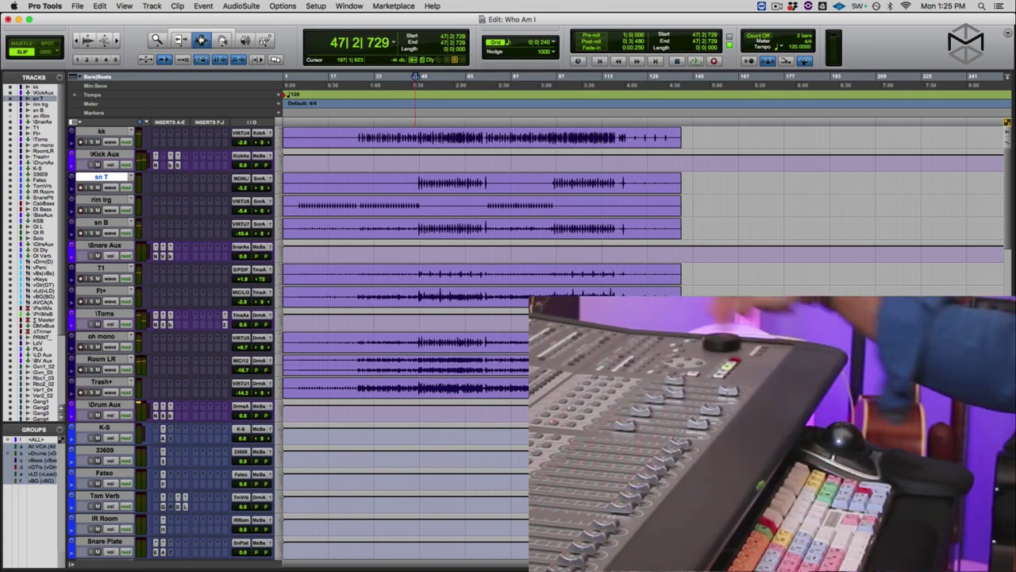
{"action": "key", "text": "space"}
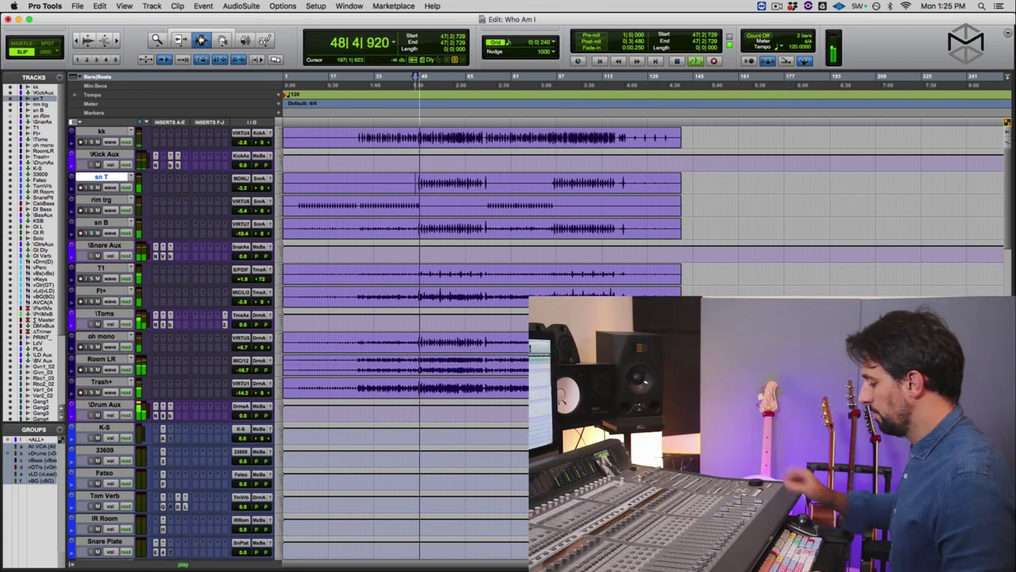
{"action": "key", "text": "super+equal"}
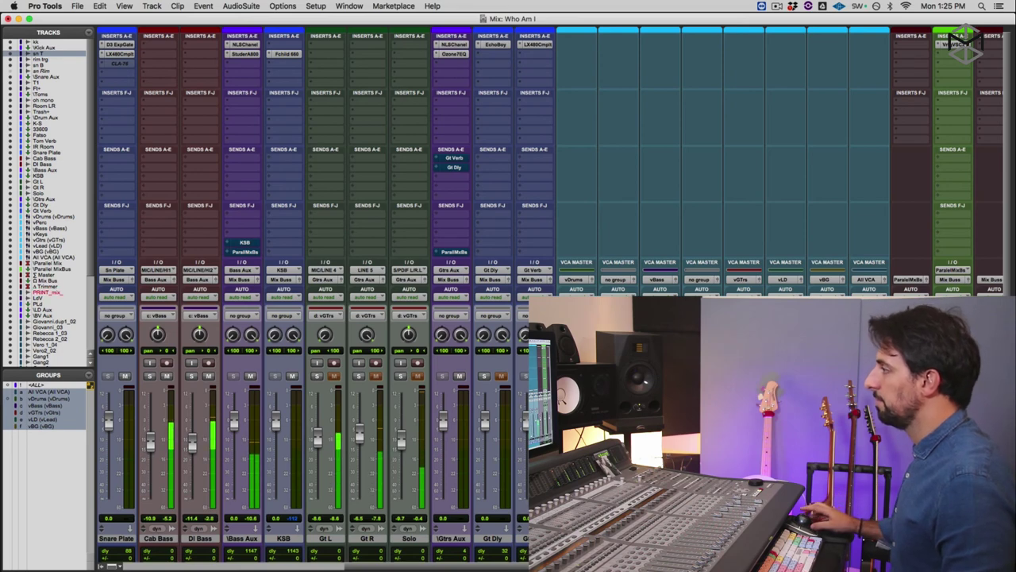